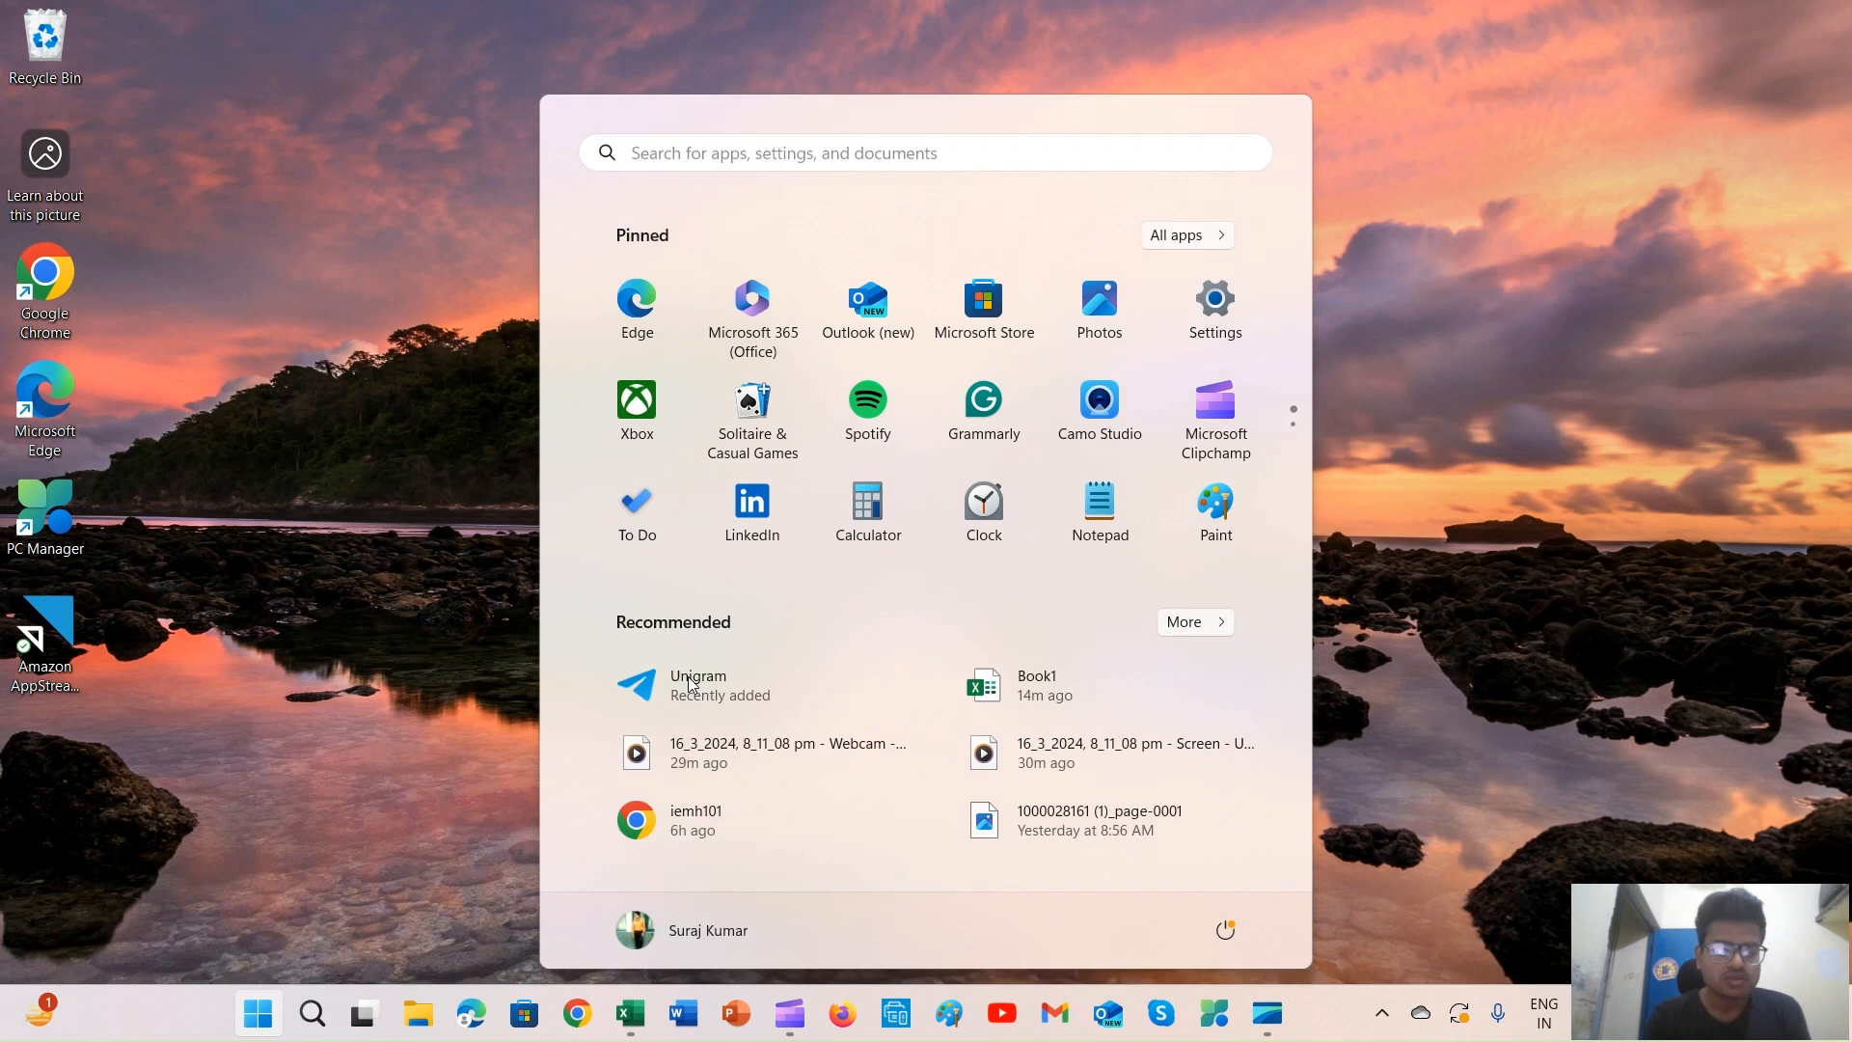
Launch Excel and open the recent workbook Book1
type("excel")
key("Return")
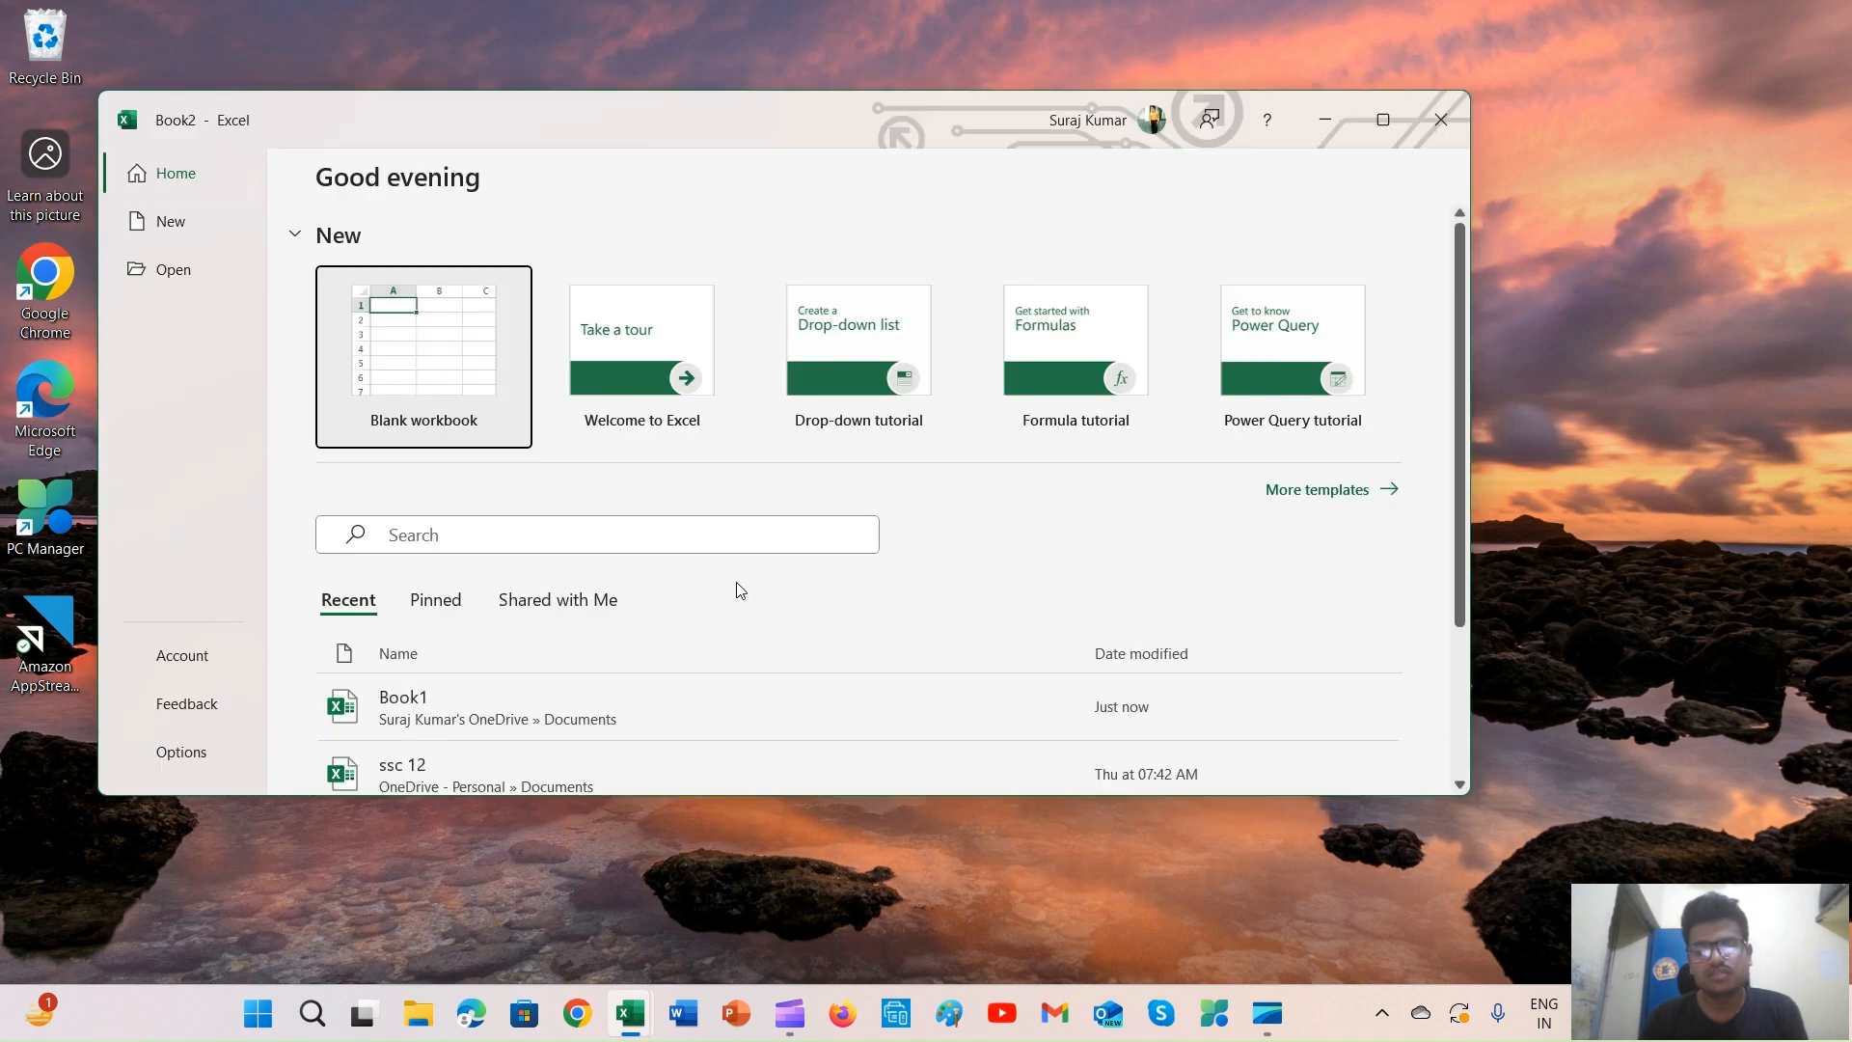
left_click(438, 693)
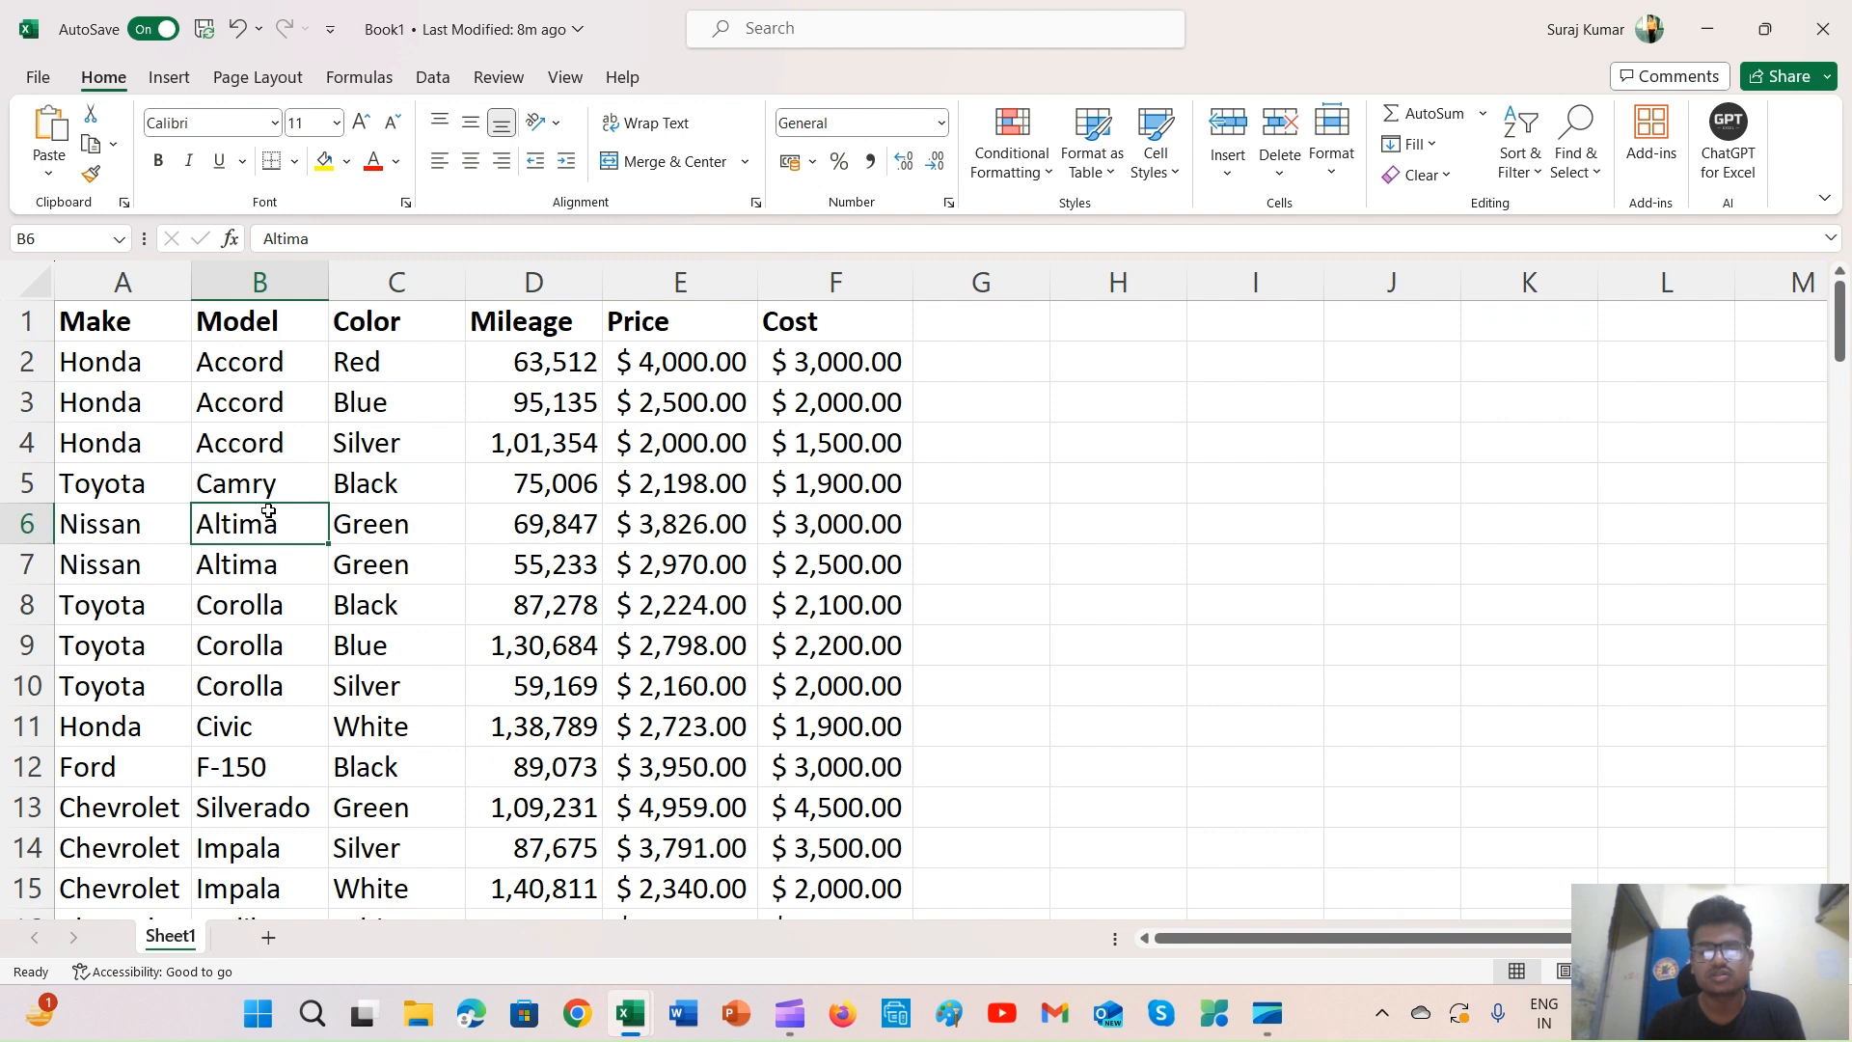
Examine the car makes listed in column A of the data table, starting from the Make header
left_click(146, 372)
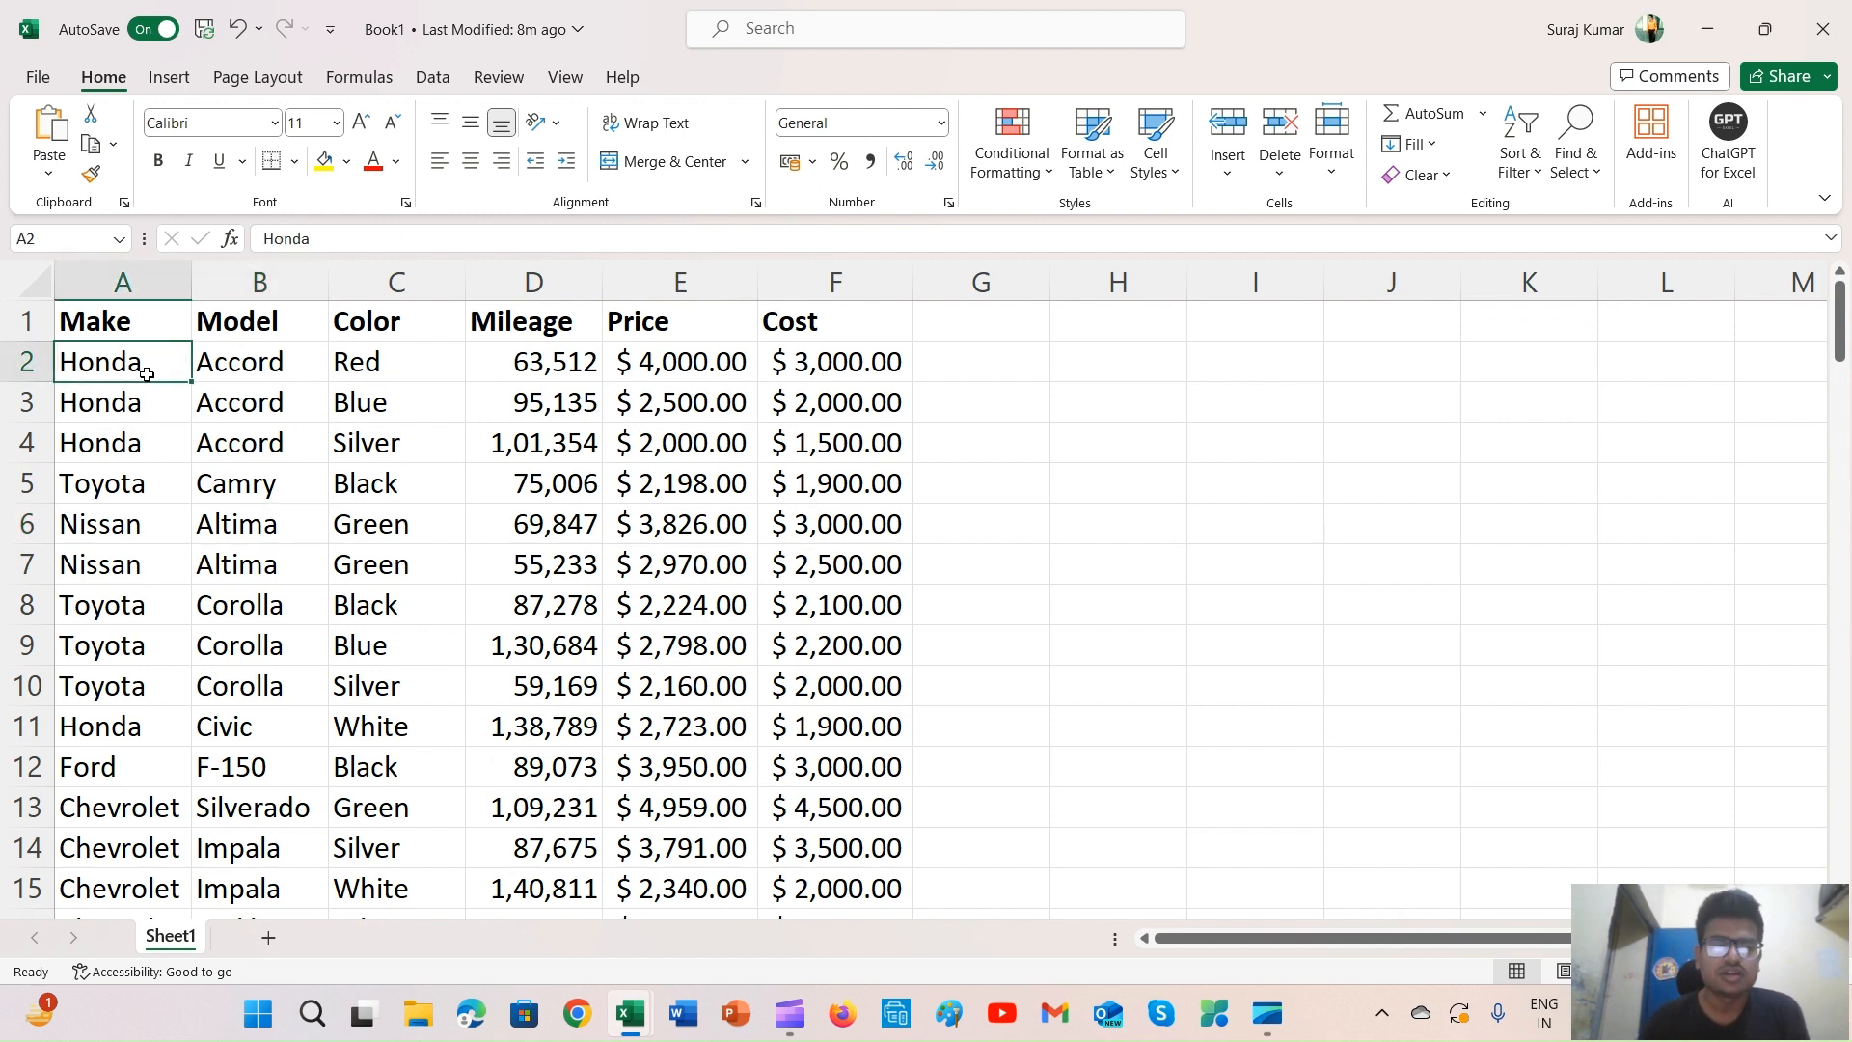
key("Up")
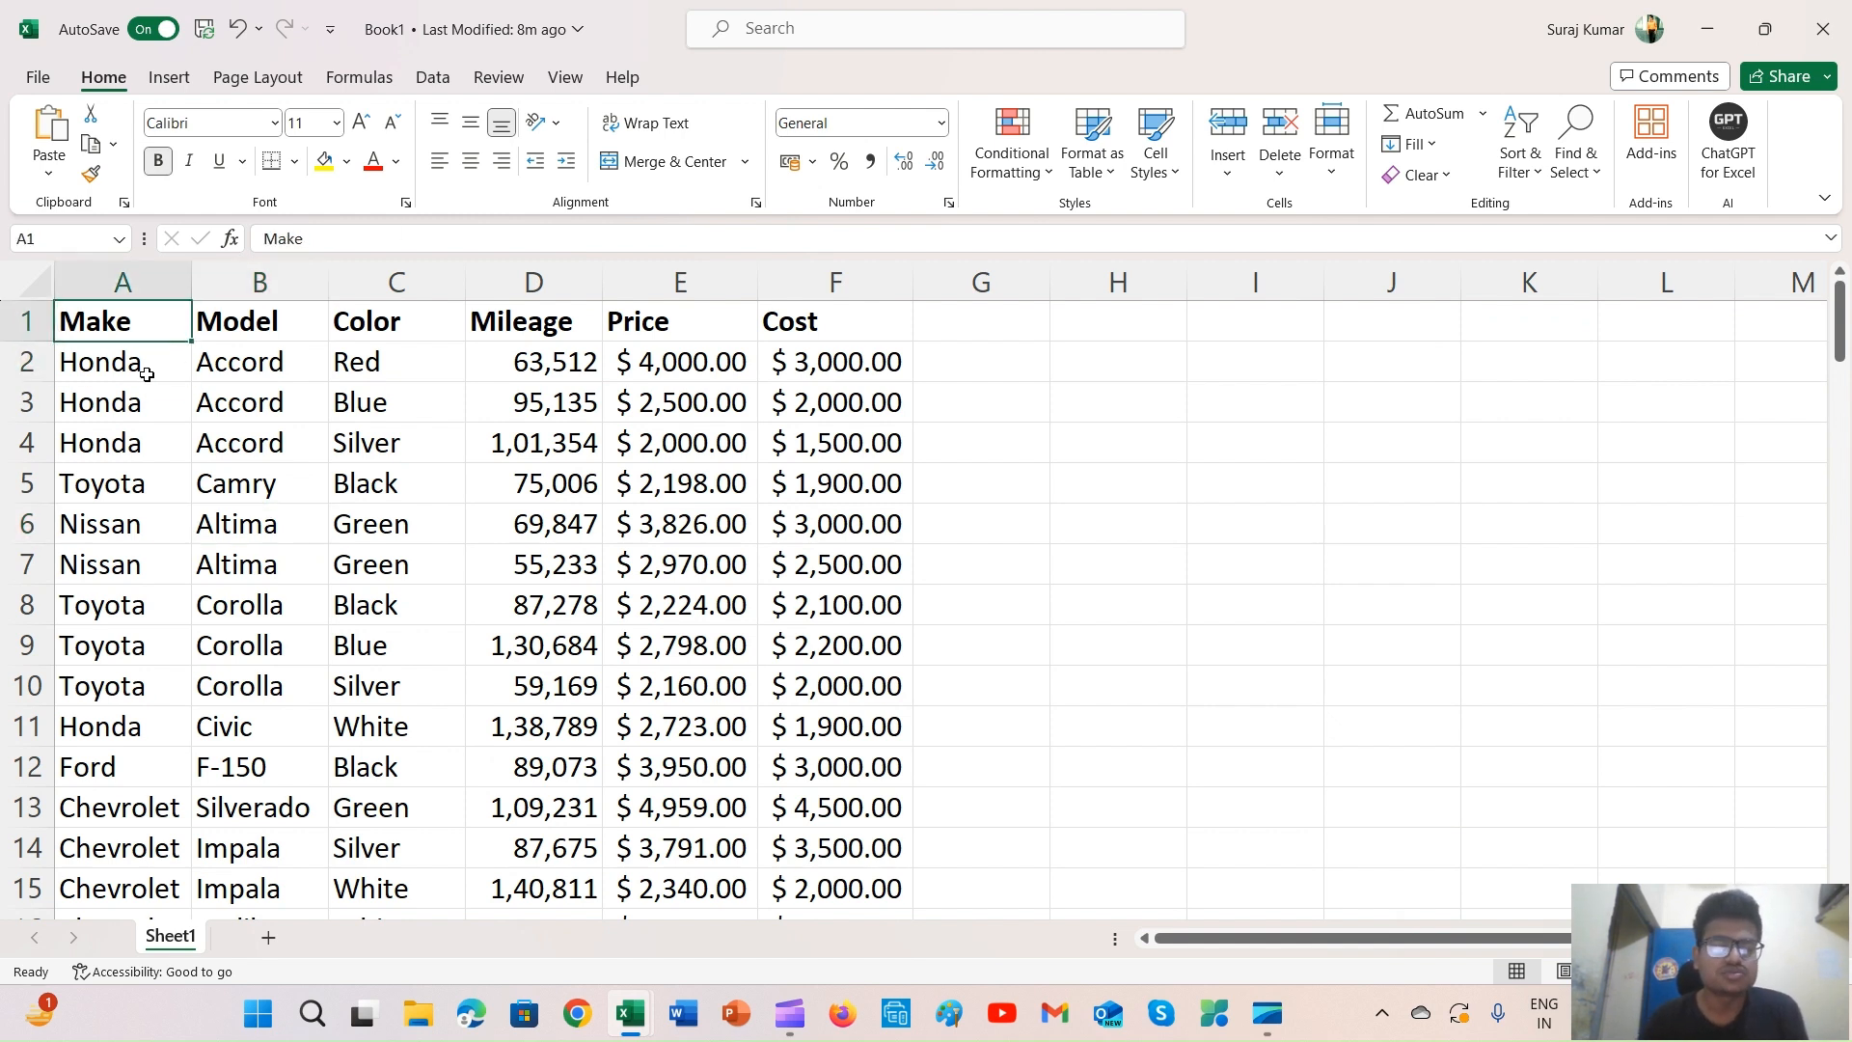
key("Down")
key("Down")
key("Down")
key("Down")
key("Down")
key("Down")
key("Down")
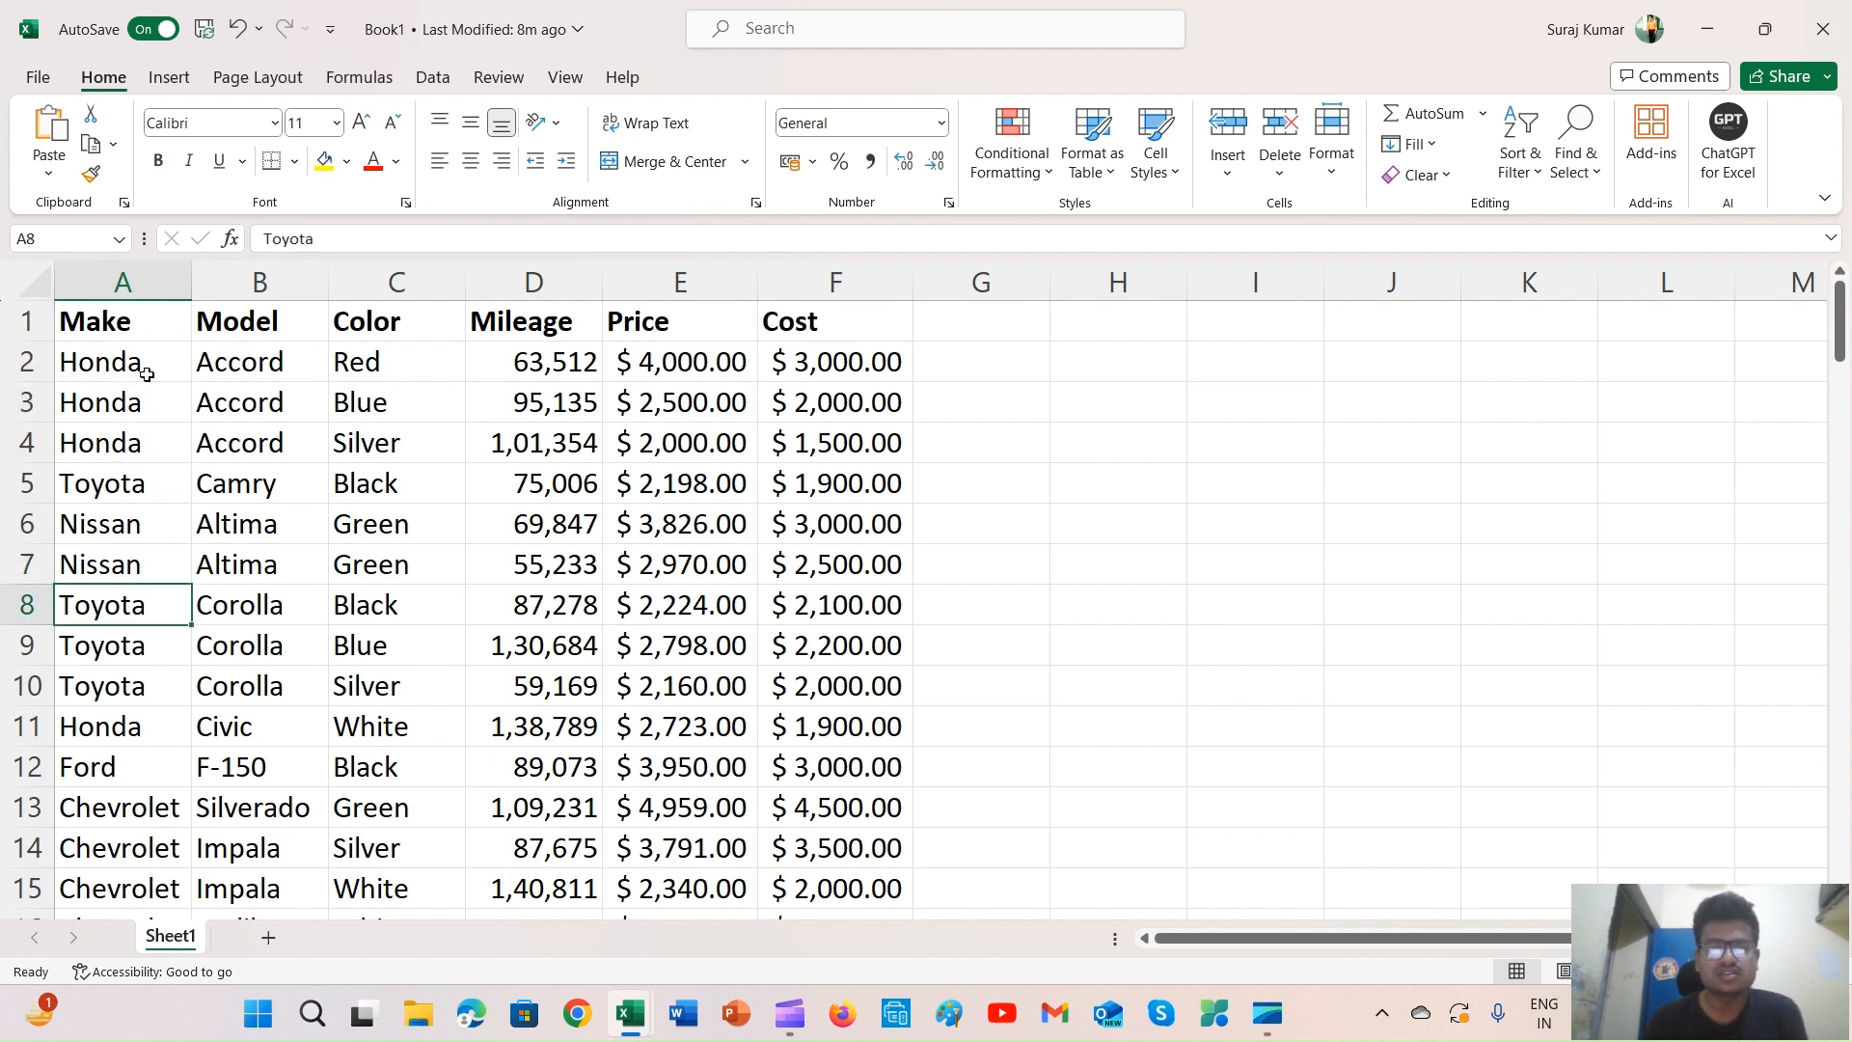
key("Up")
key("Up")
key("Up")
key("Up")
key("Up")
key("Up")
key("Up")
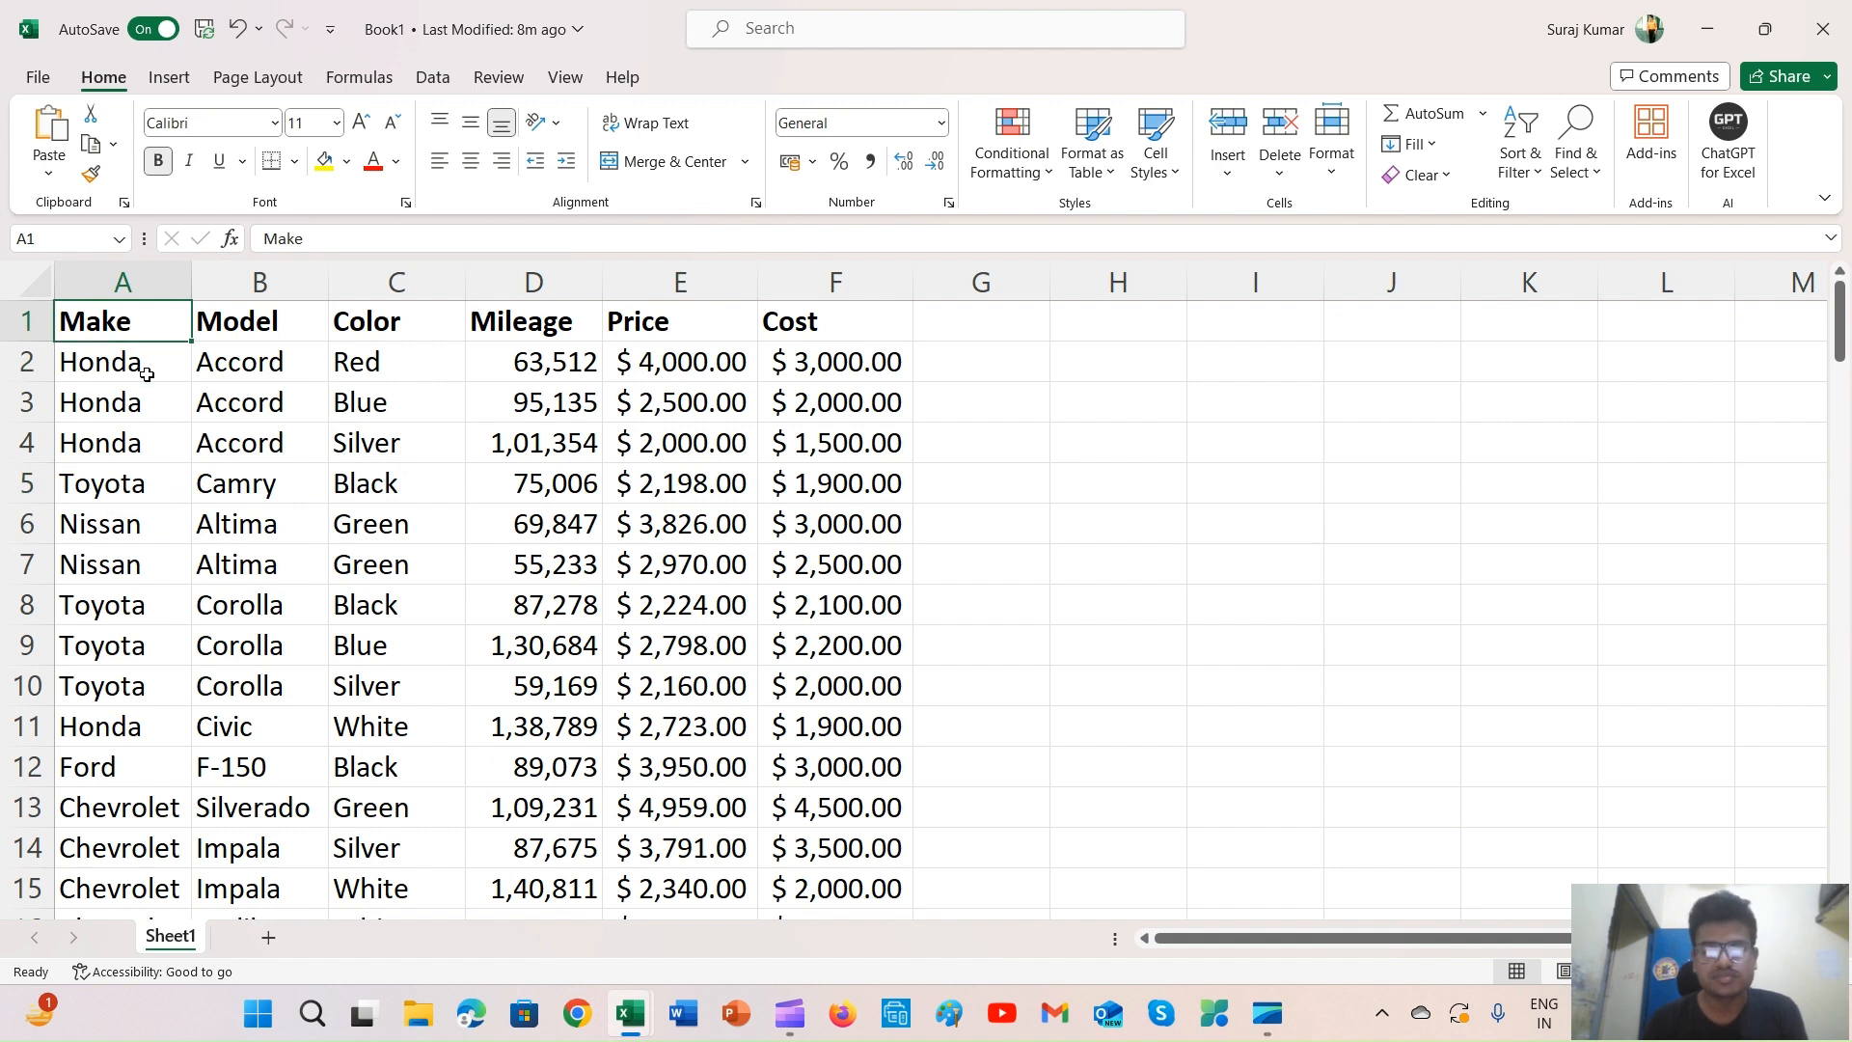
key("Down")
key("Down")
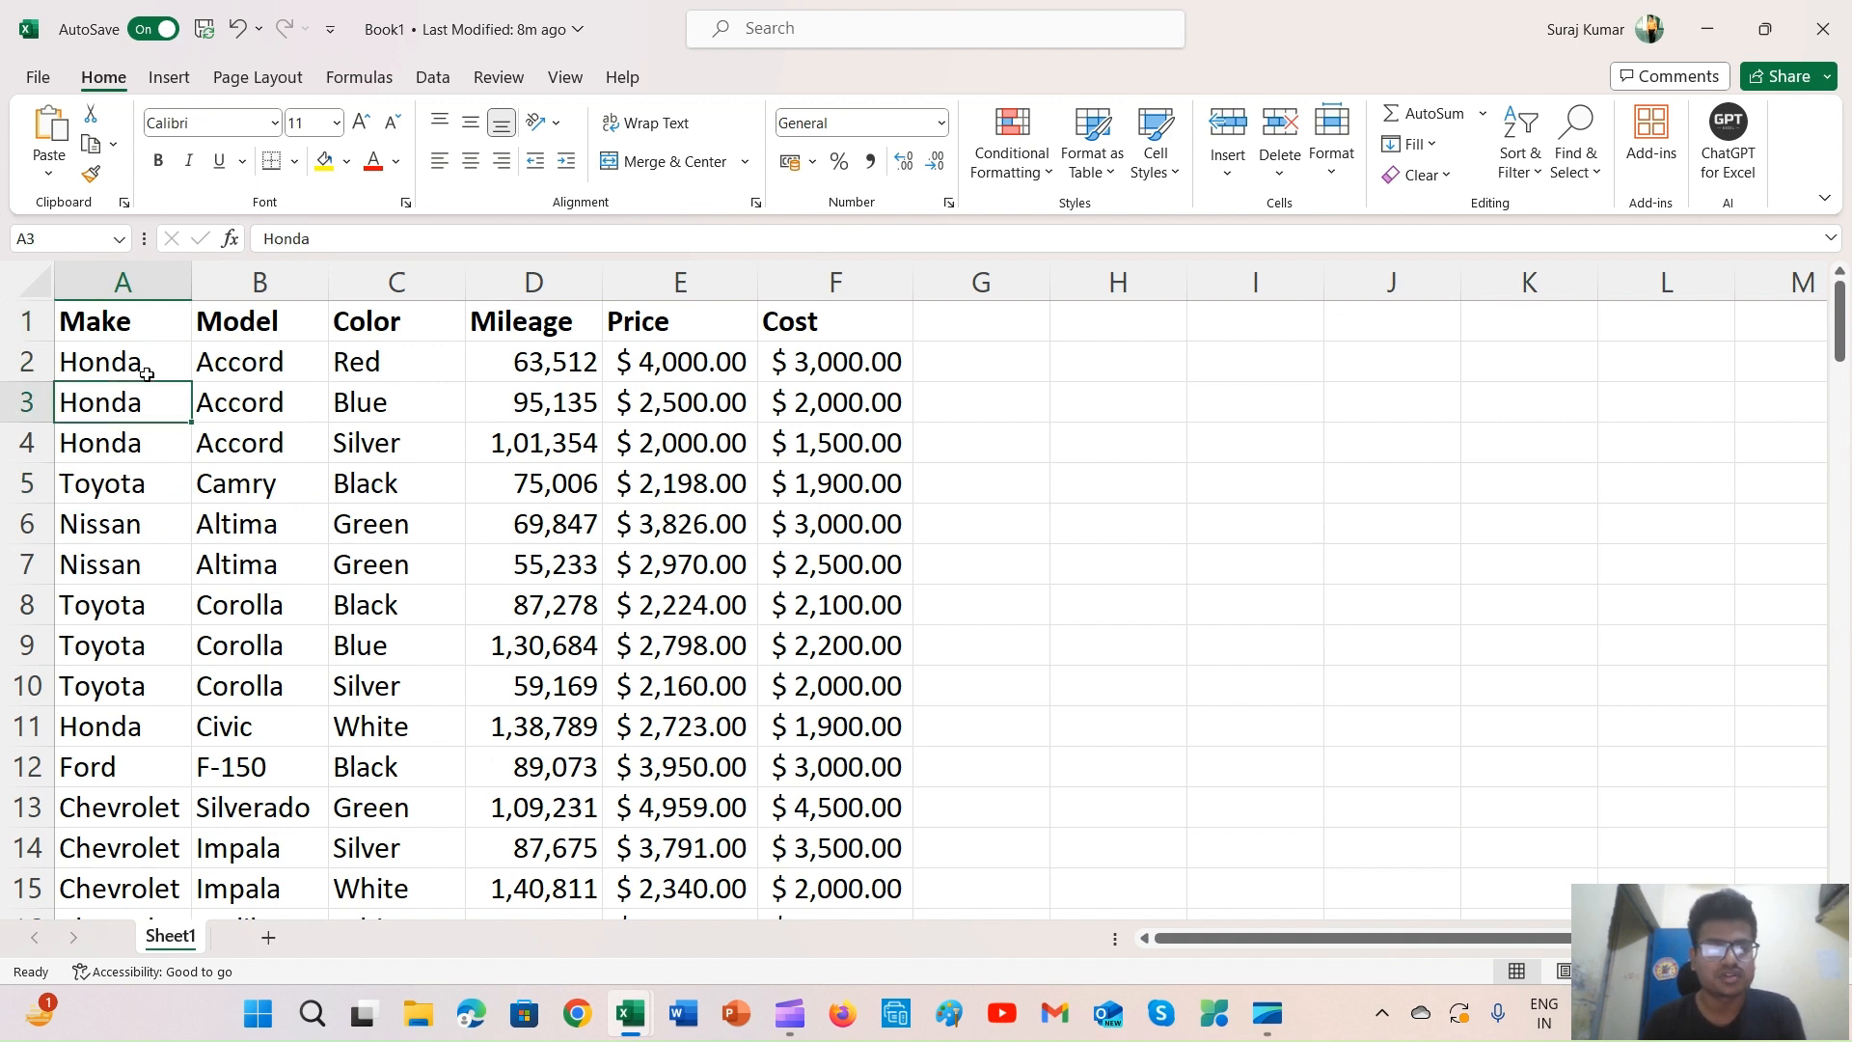
key("Up")
key("Up")
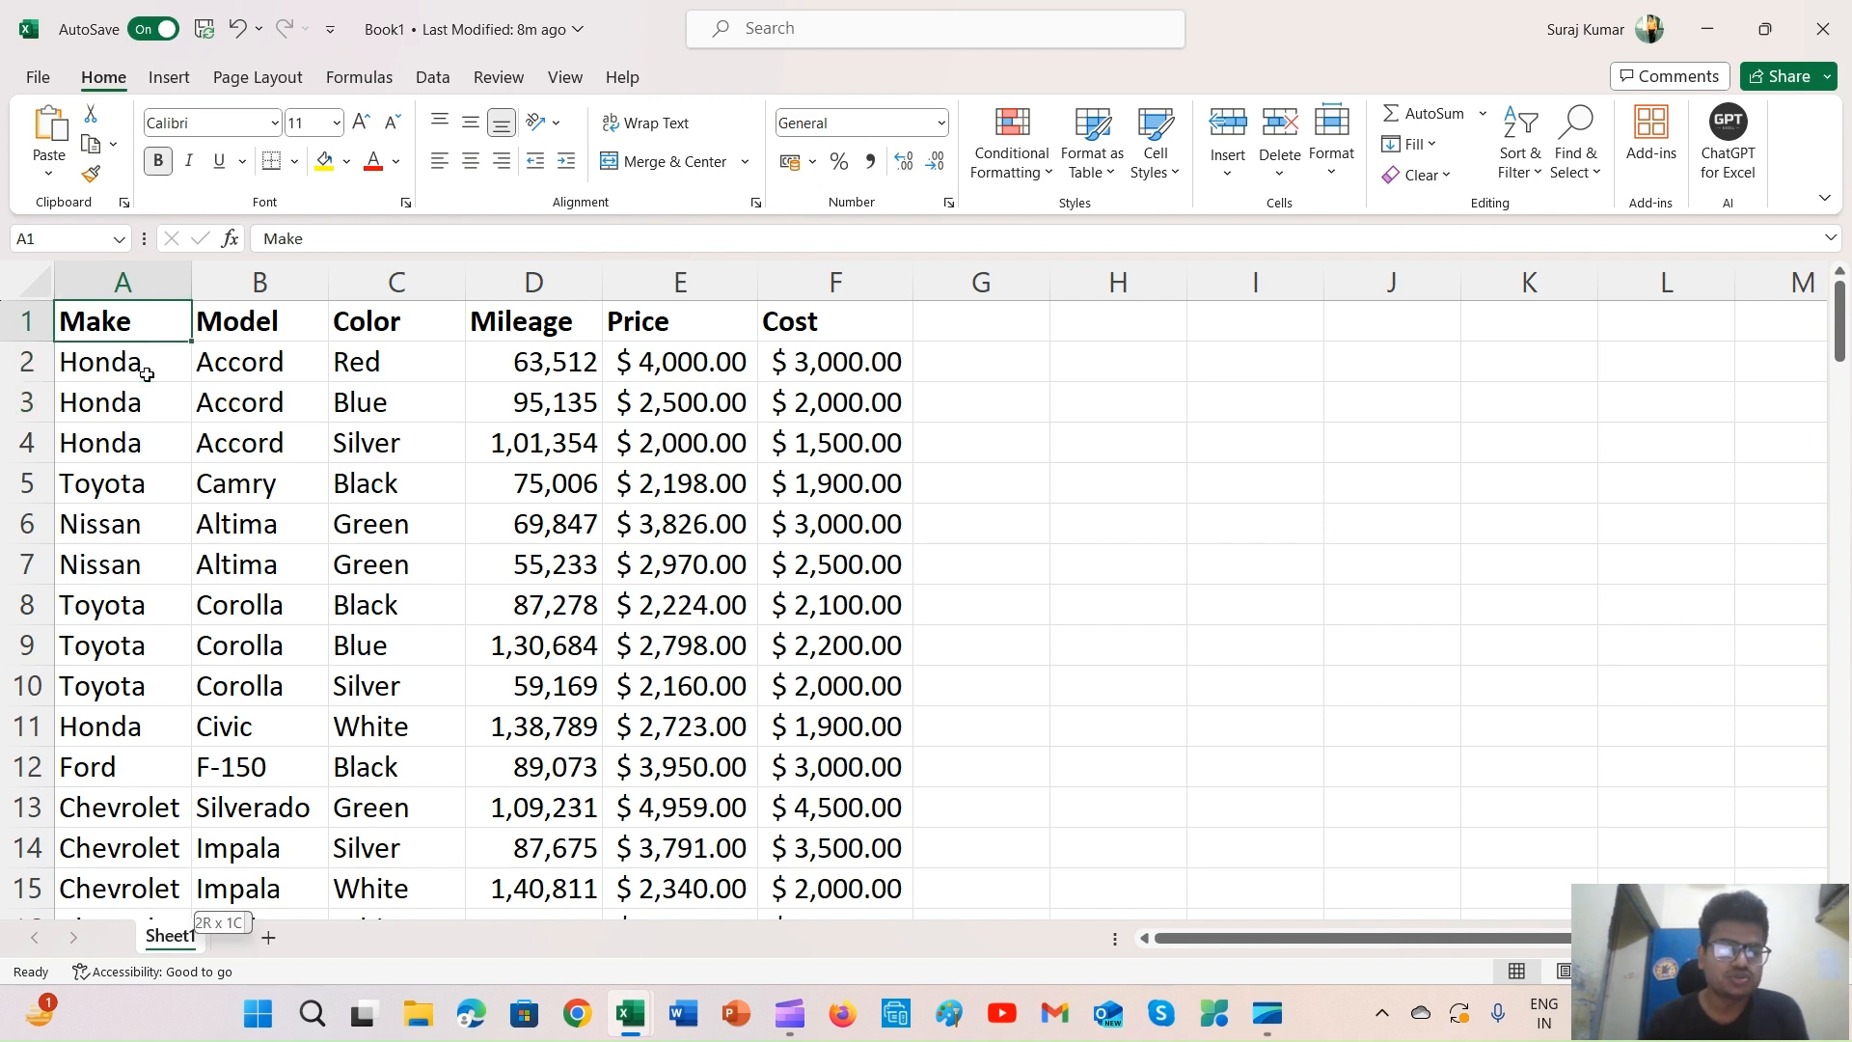
key("ctrl+shift+End")
key("ctrl+Home")
key("Down")
key("Down")
key("Down")
key("Down")
key("Down")
key("Down")
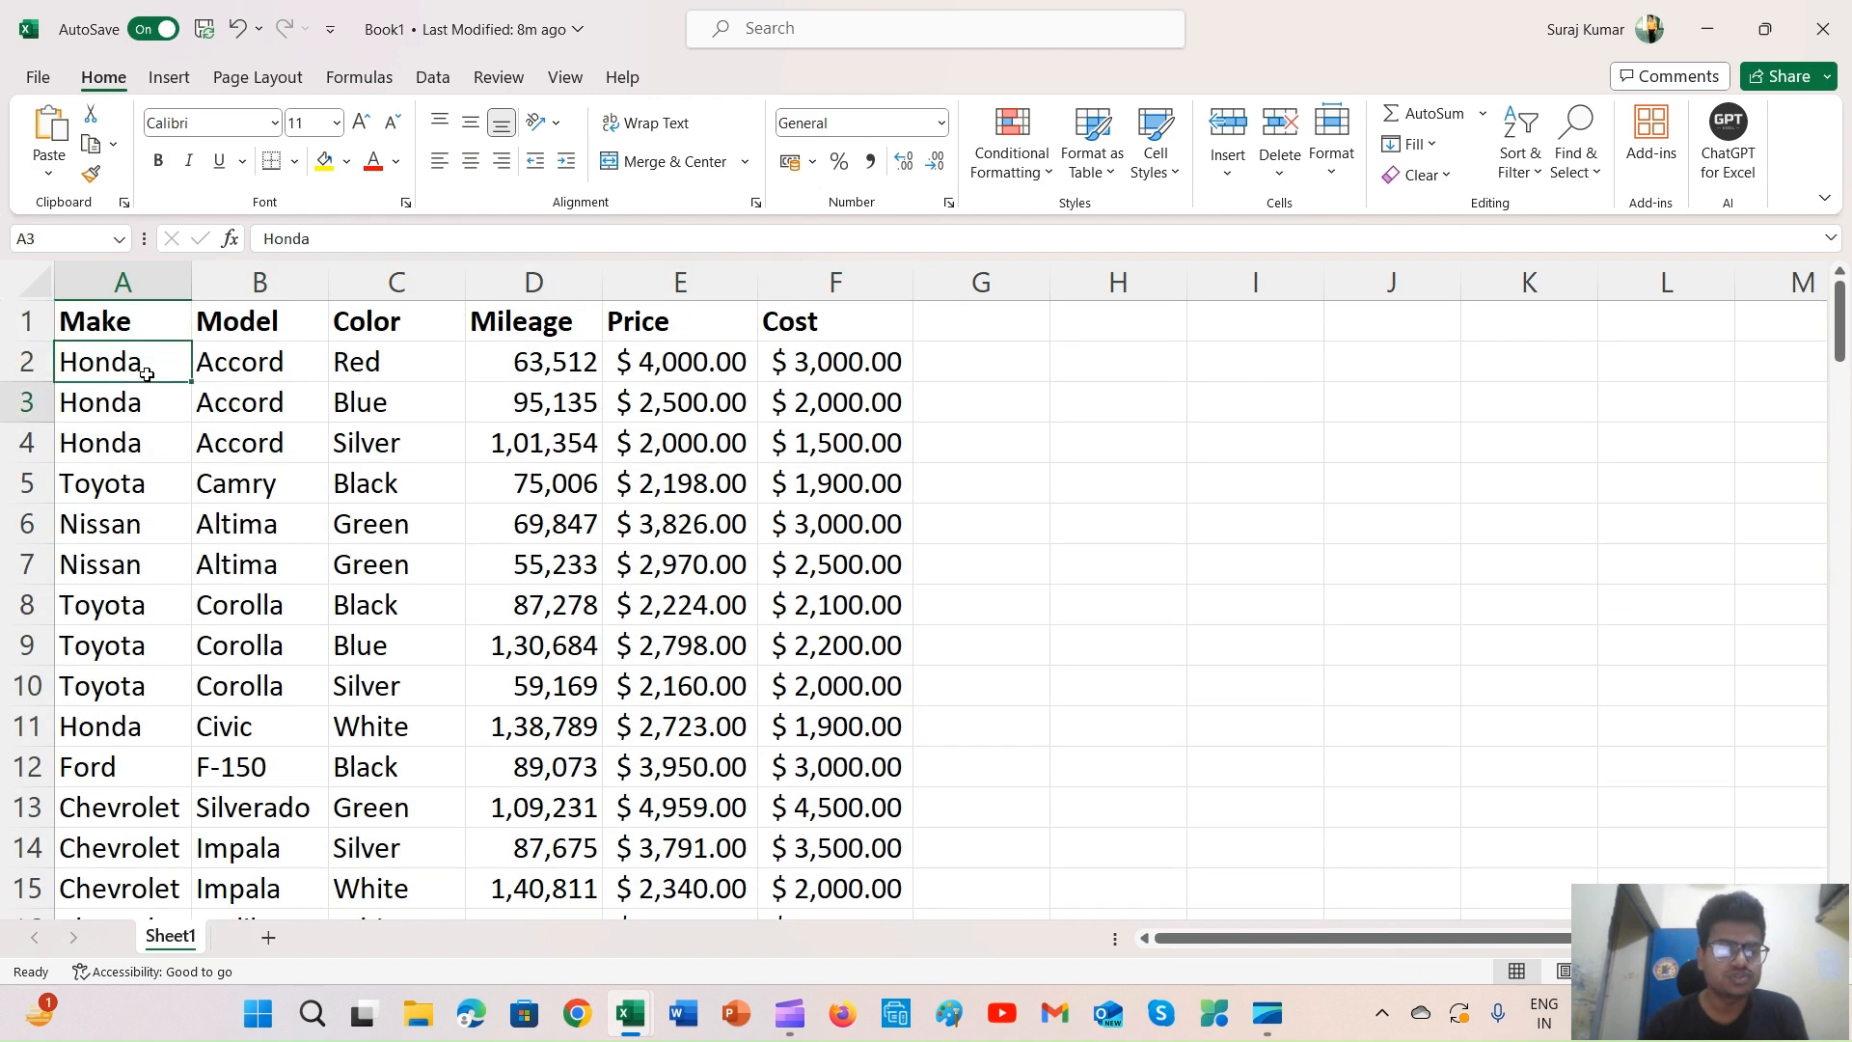
key("Down")
key("Down")
key("Down")
key("Down")
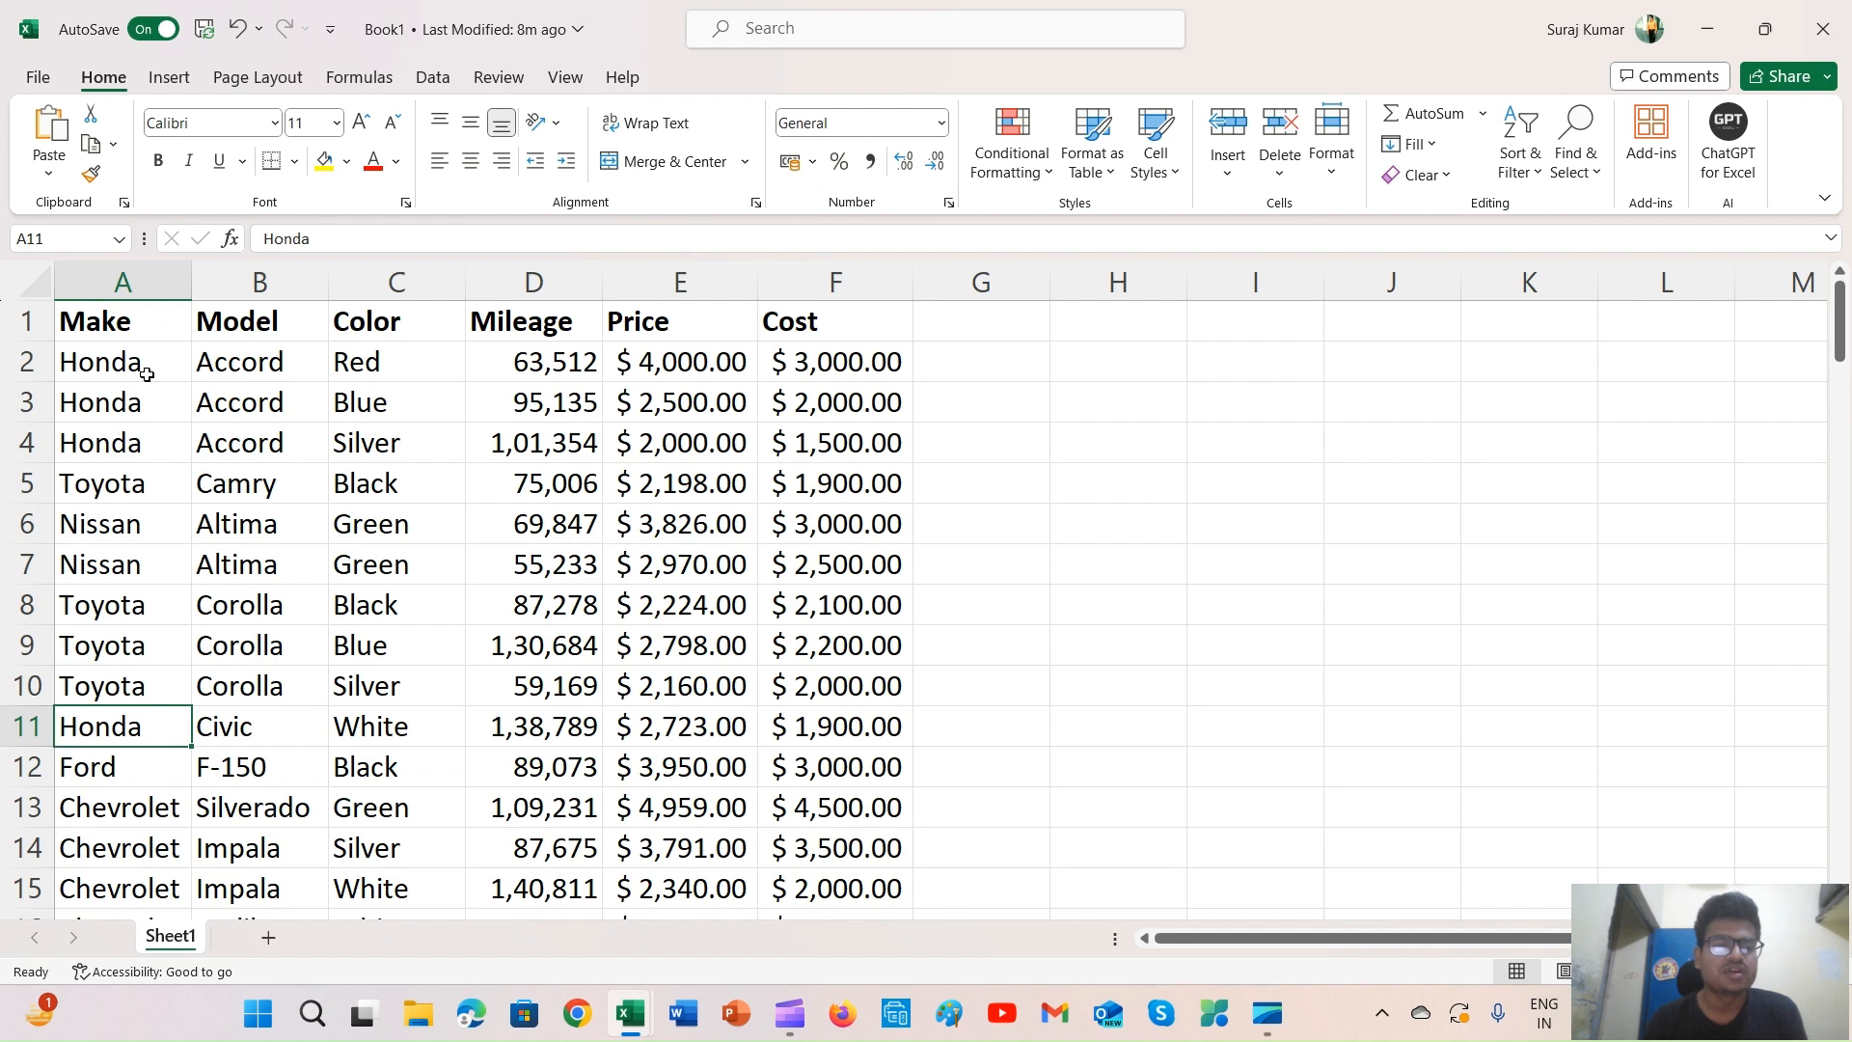
key("Up")
key("Up")
key("Up")
key("Up")
key("Up")
key("Up")
key("Up")
key("Up")
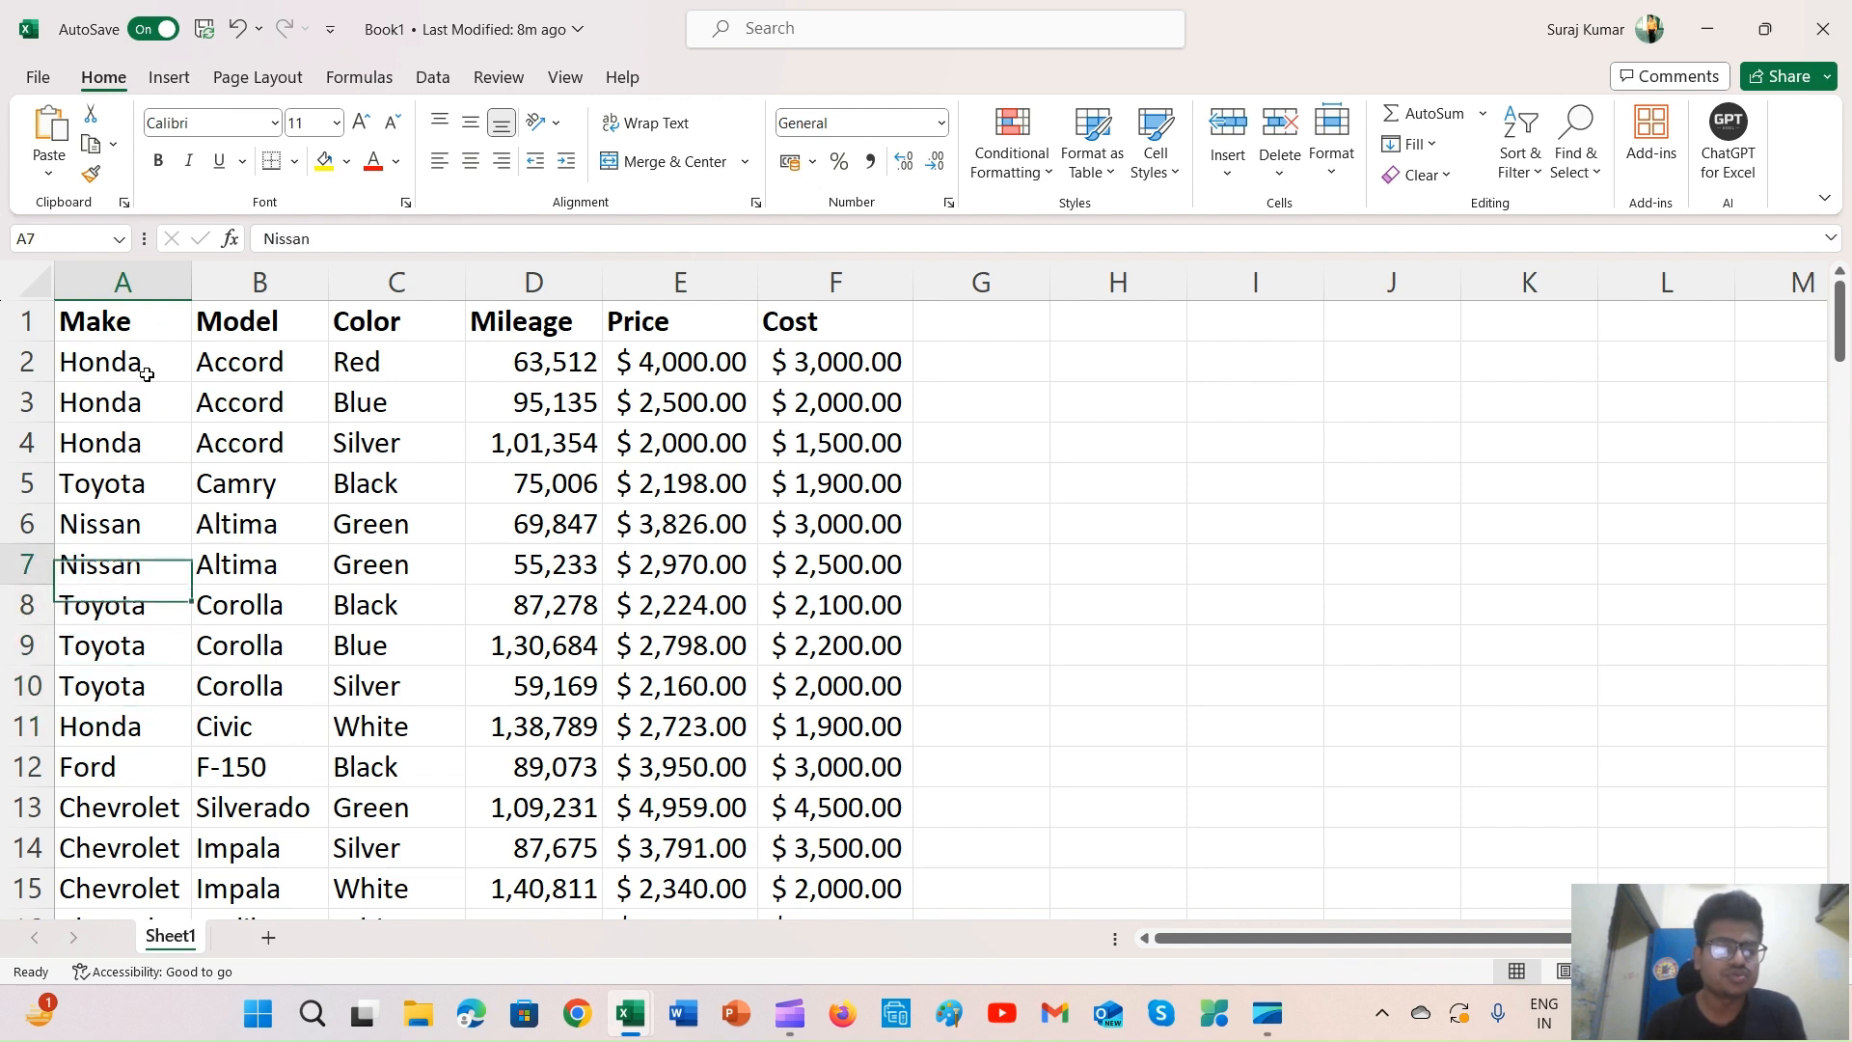
key("Up")
key("Up")
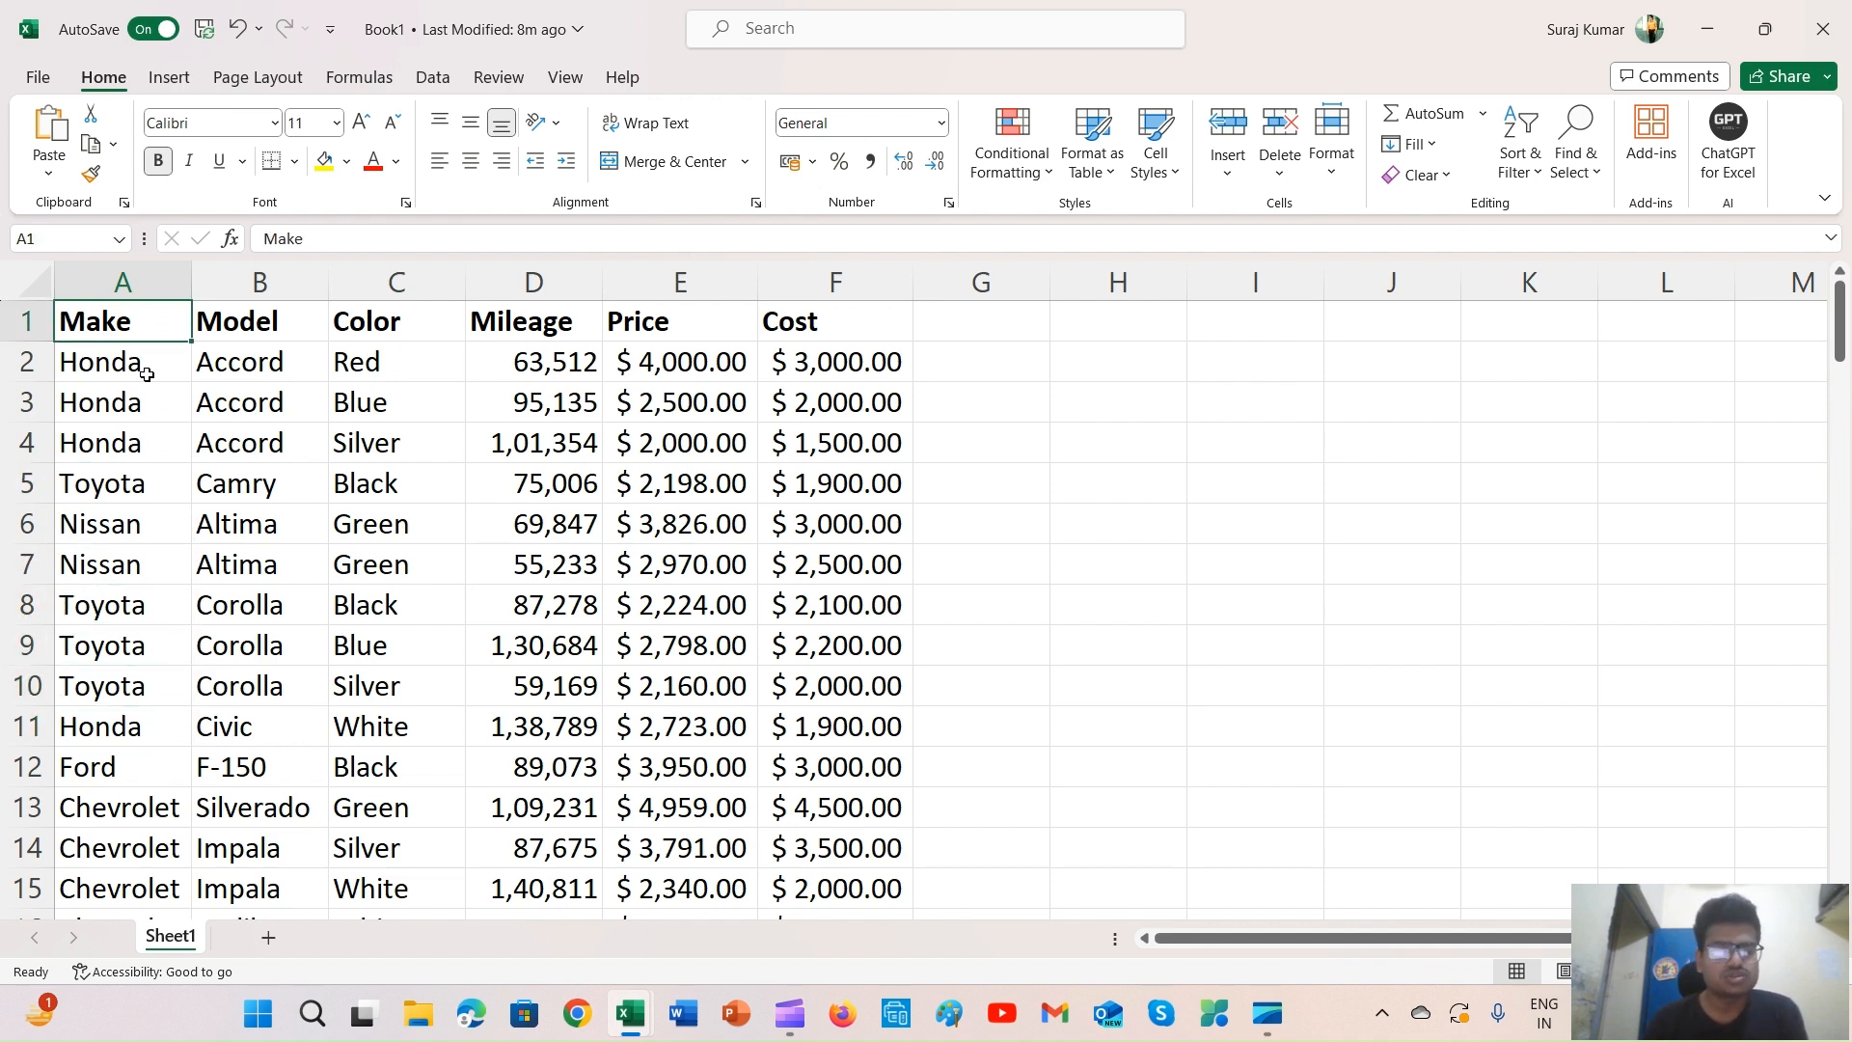
key("ctrl+shift+Right")
key("ctrl+shift+Down")
key("ctrl+Home")
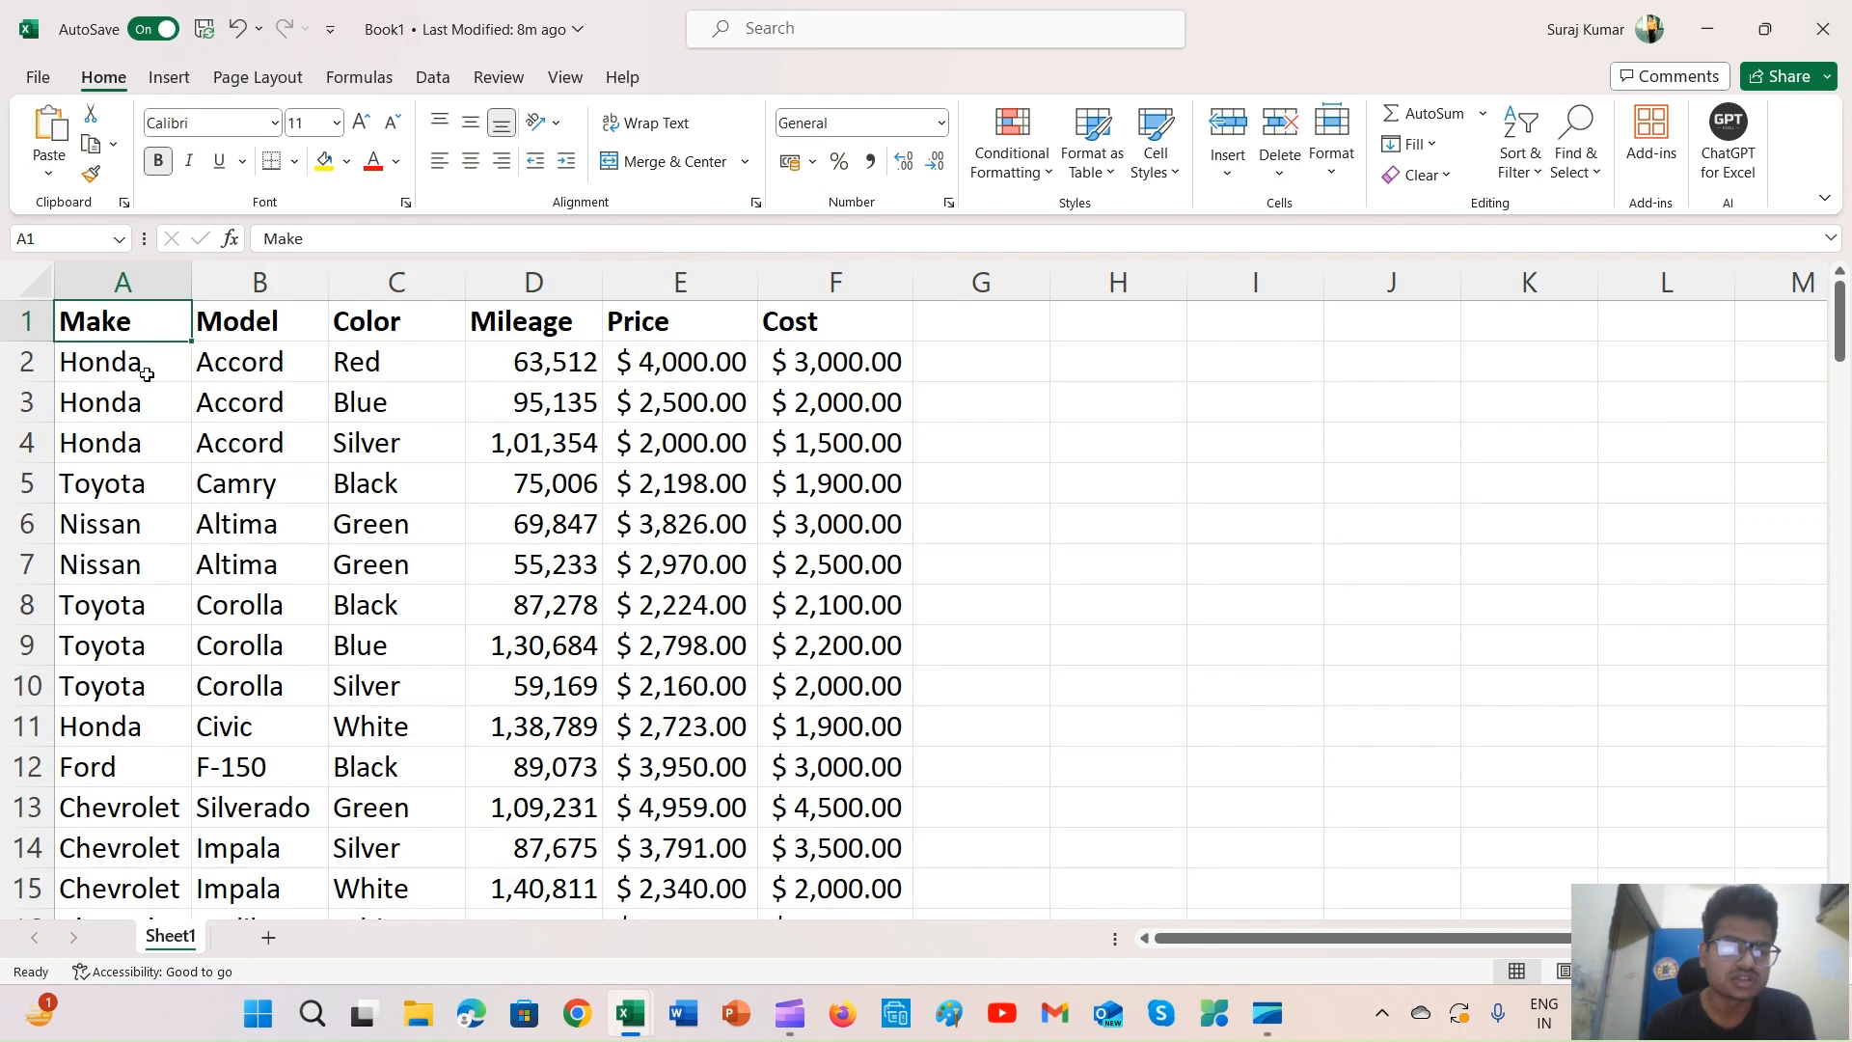
Examine the header row of the car table from Make across to Cost
left_click(102, 444)
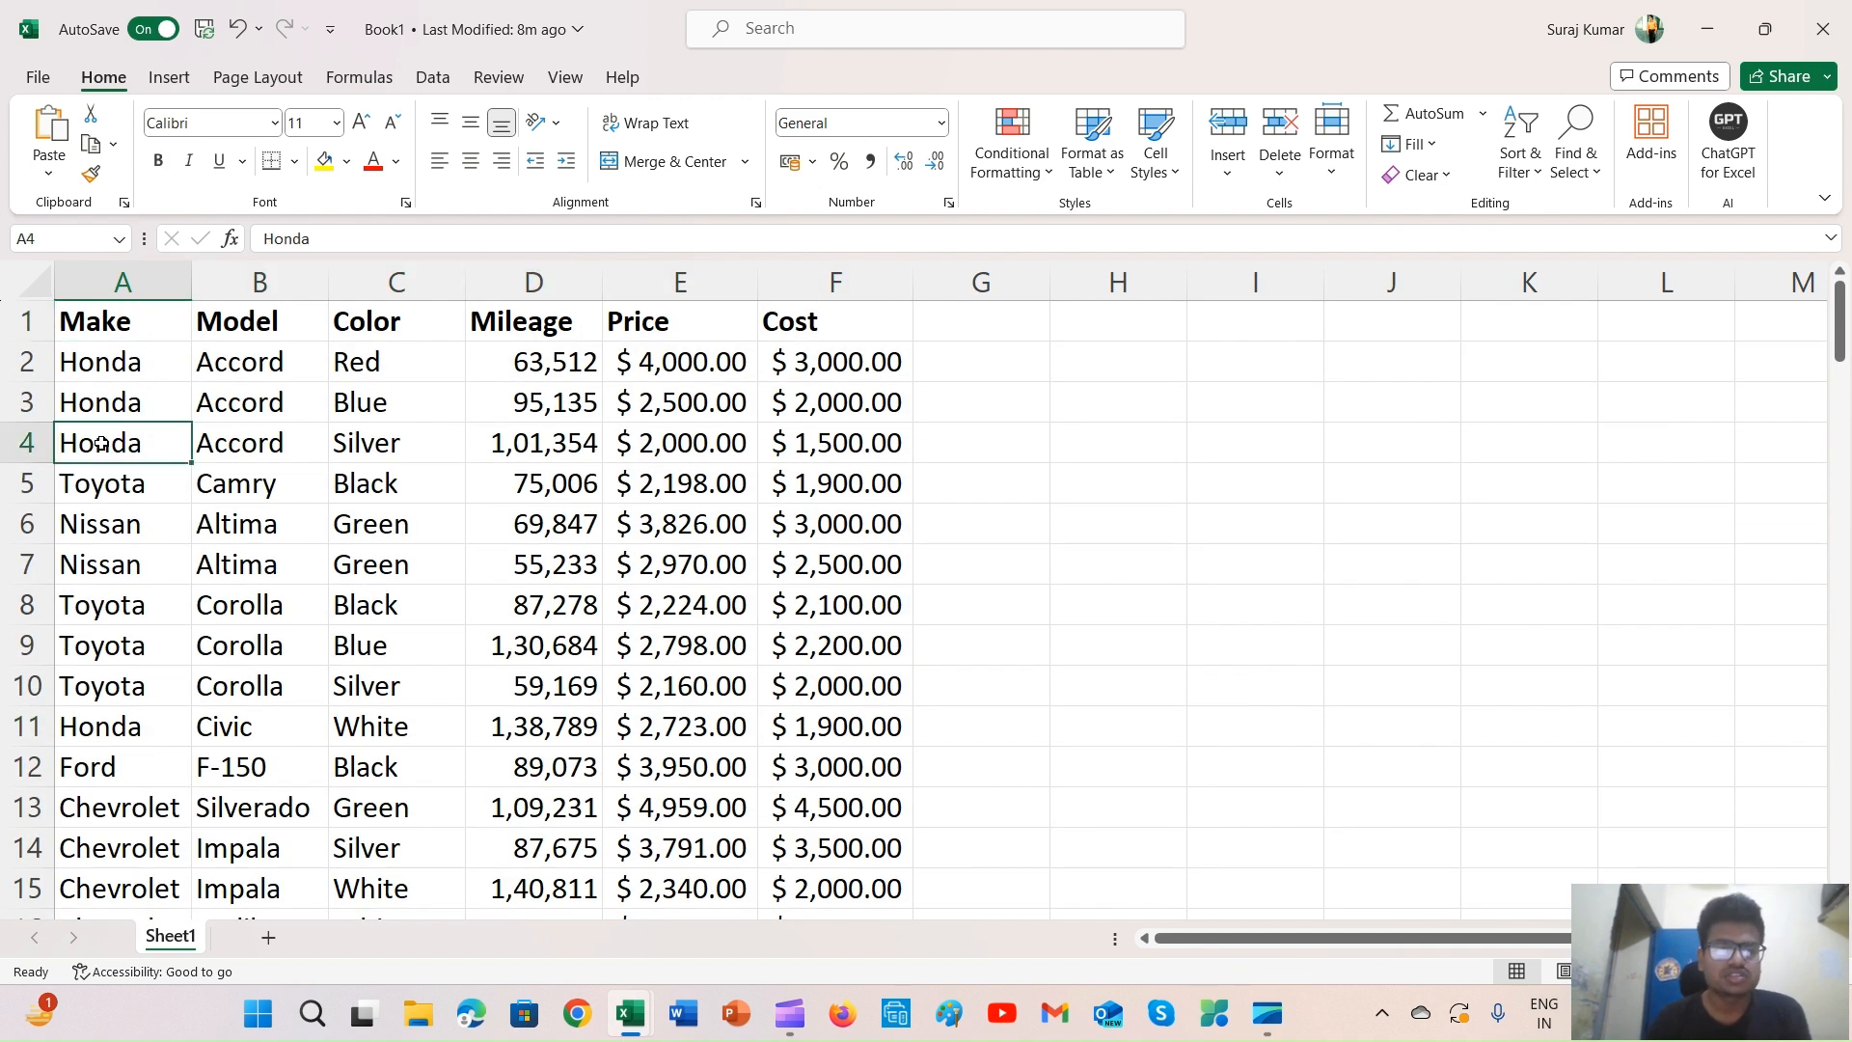
key("Up")
key("Up")
key("Up")
key("ctrl+shift+Right")
key("Left")
key("Right")
key("Right")
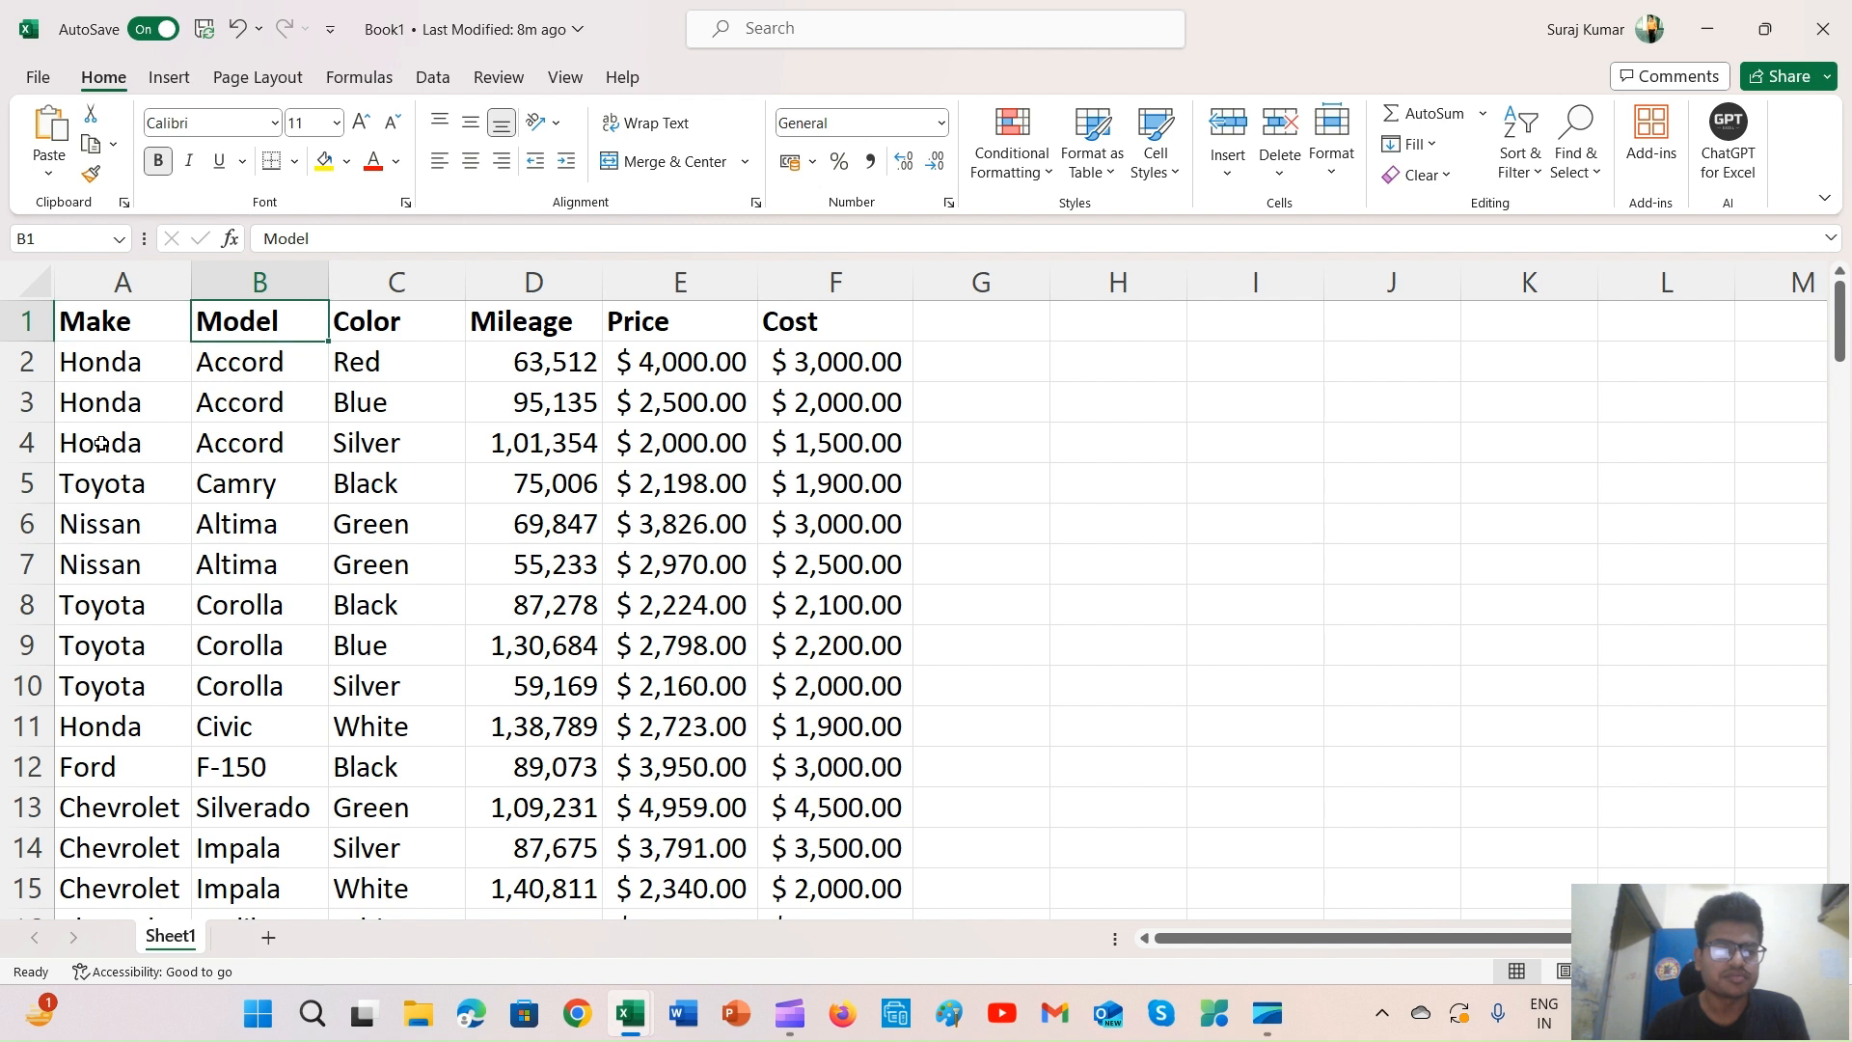
key("Right")
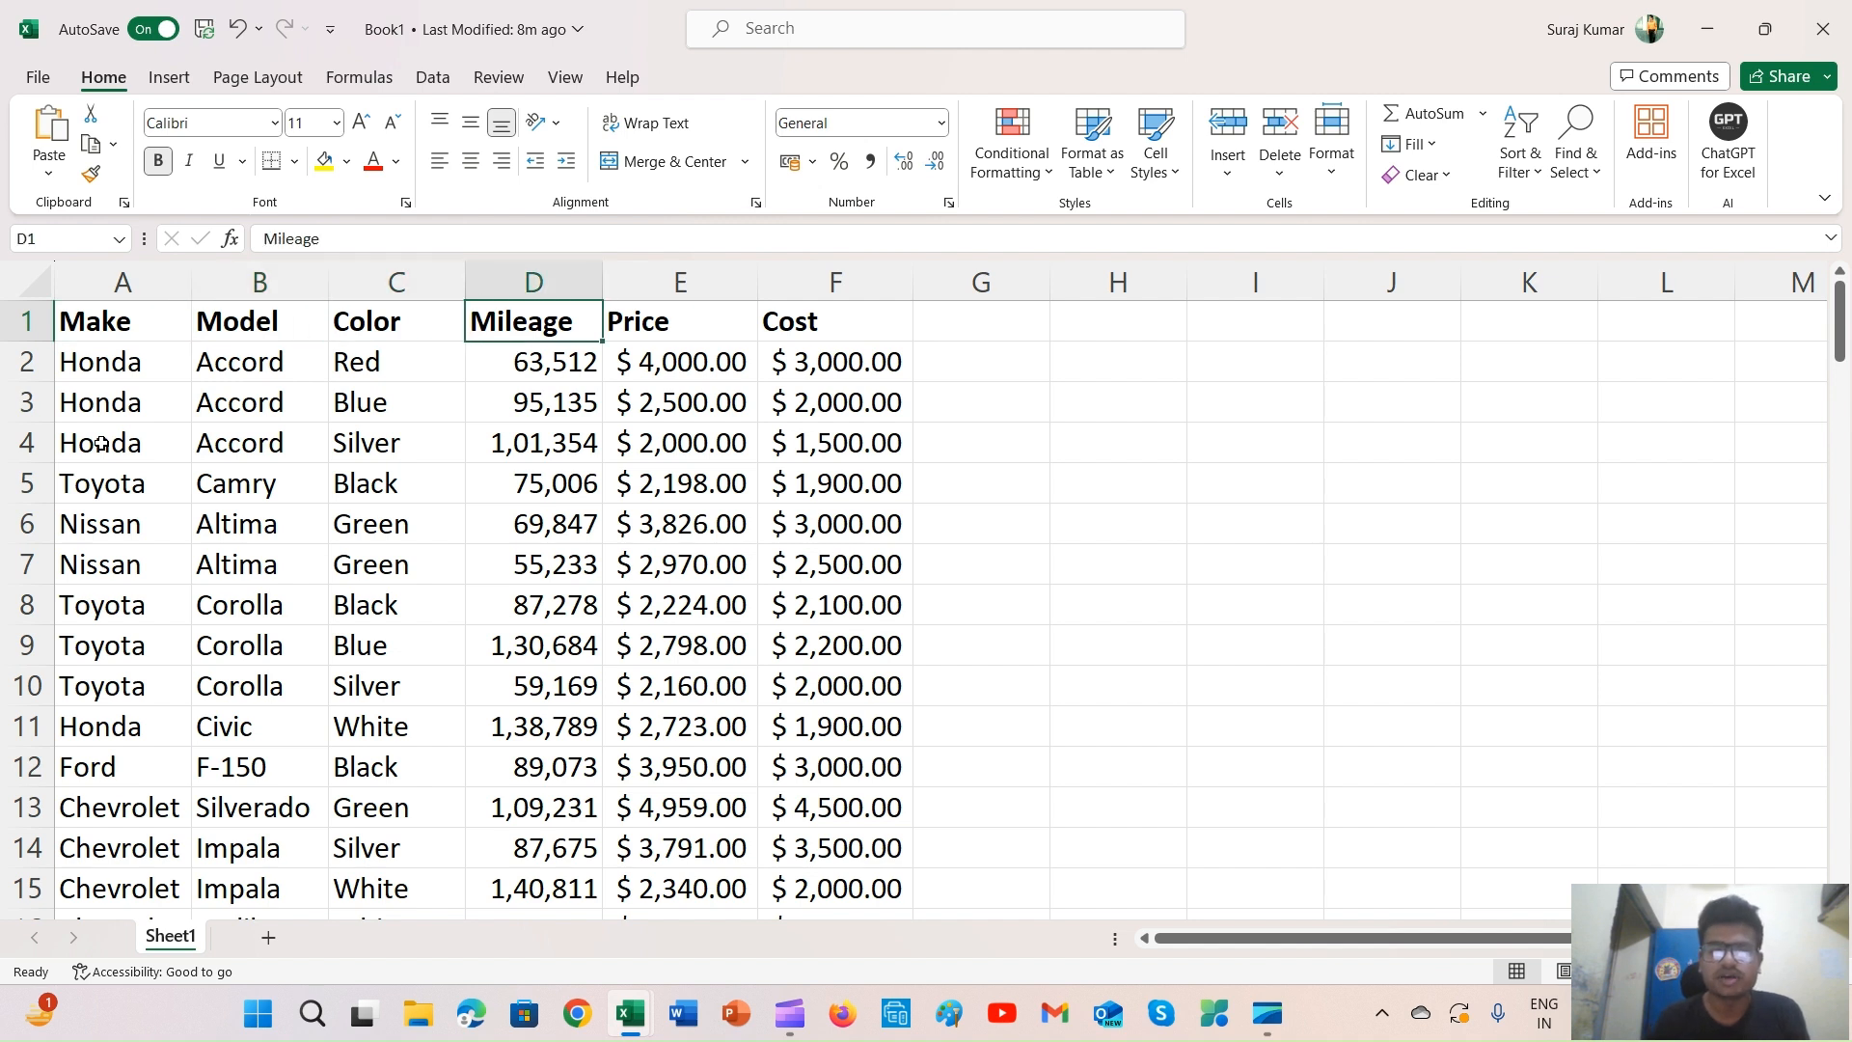
key("Right")
key("Right")
key("Left")
key("Left")
key("Left")
key("Left")
key("Left")
key("Down")
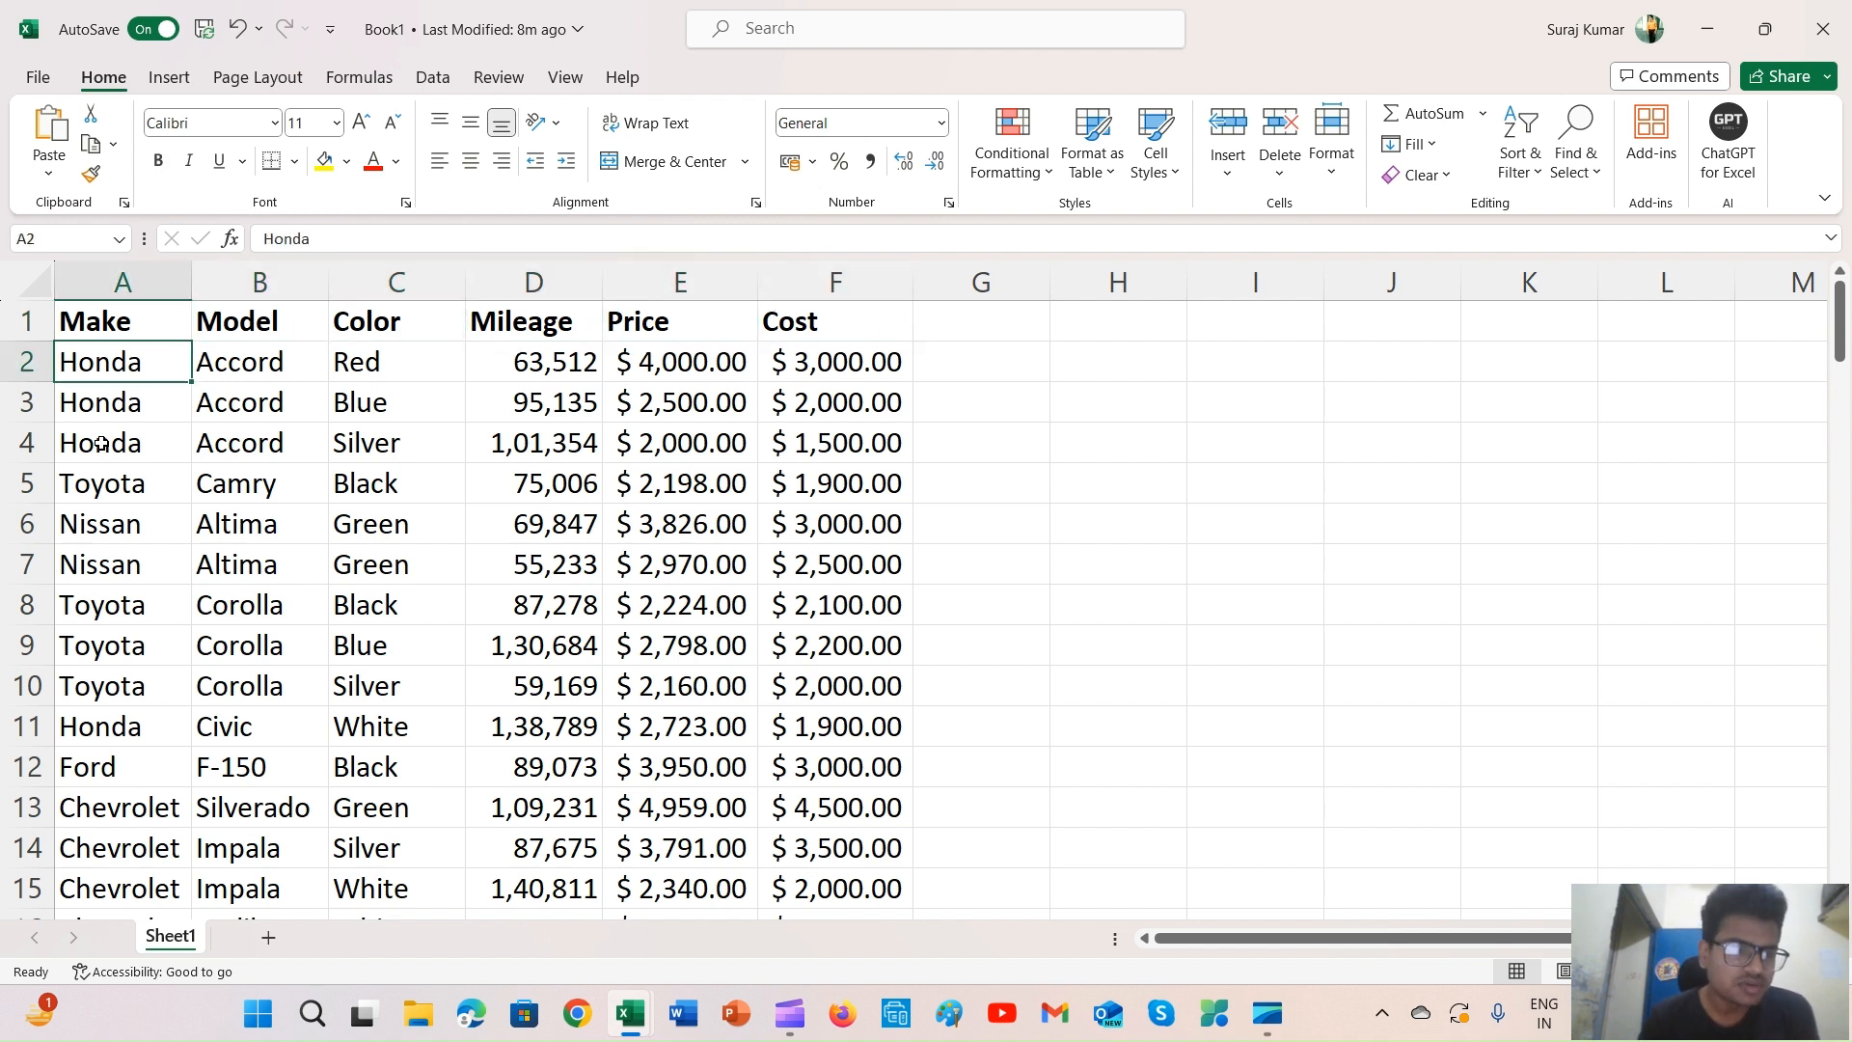
Examine the first entries in the Make and Color columns of the car table
key("Down")
key("Up")
key("Down")
key("Down")
key("Down")
key("Down")
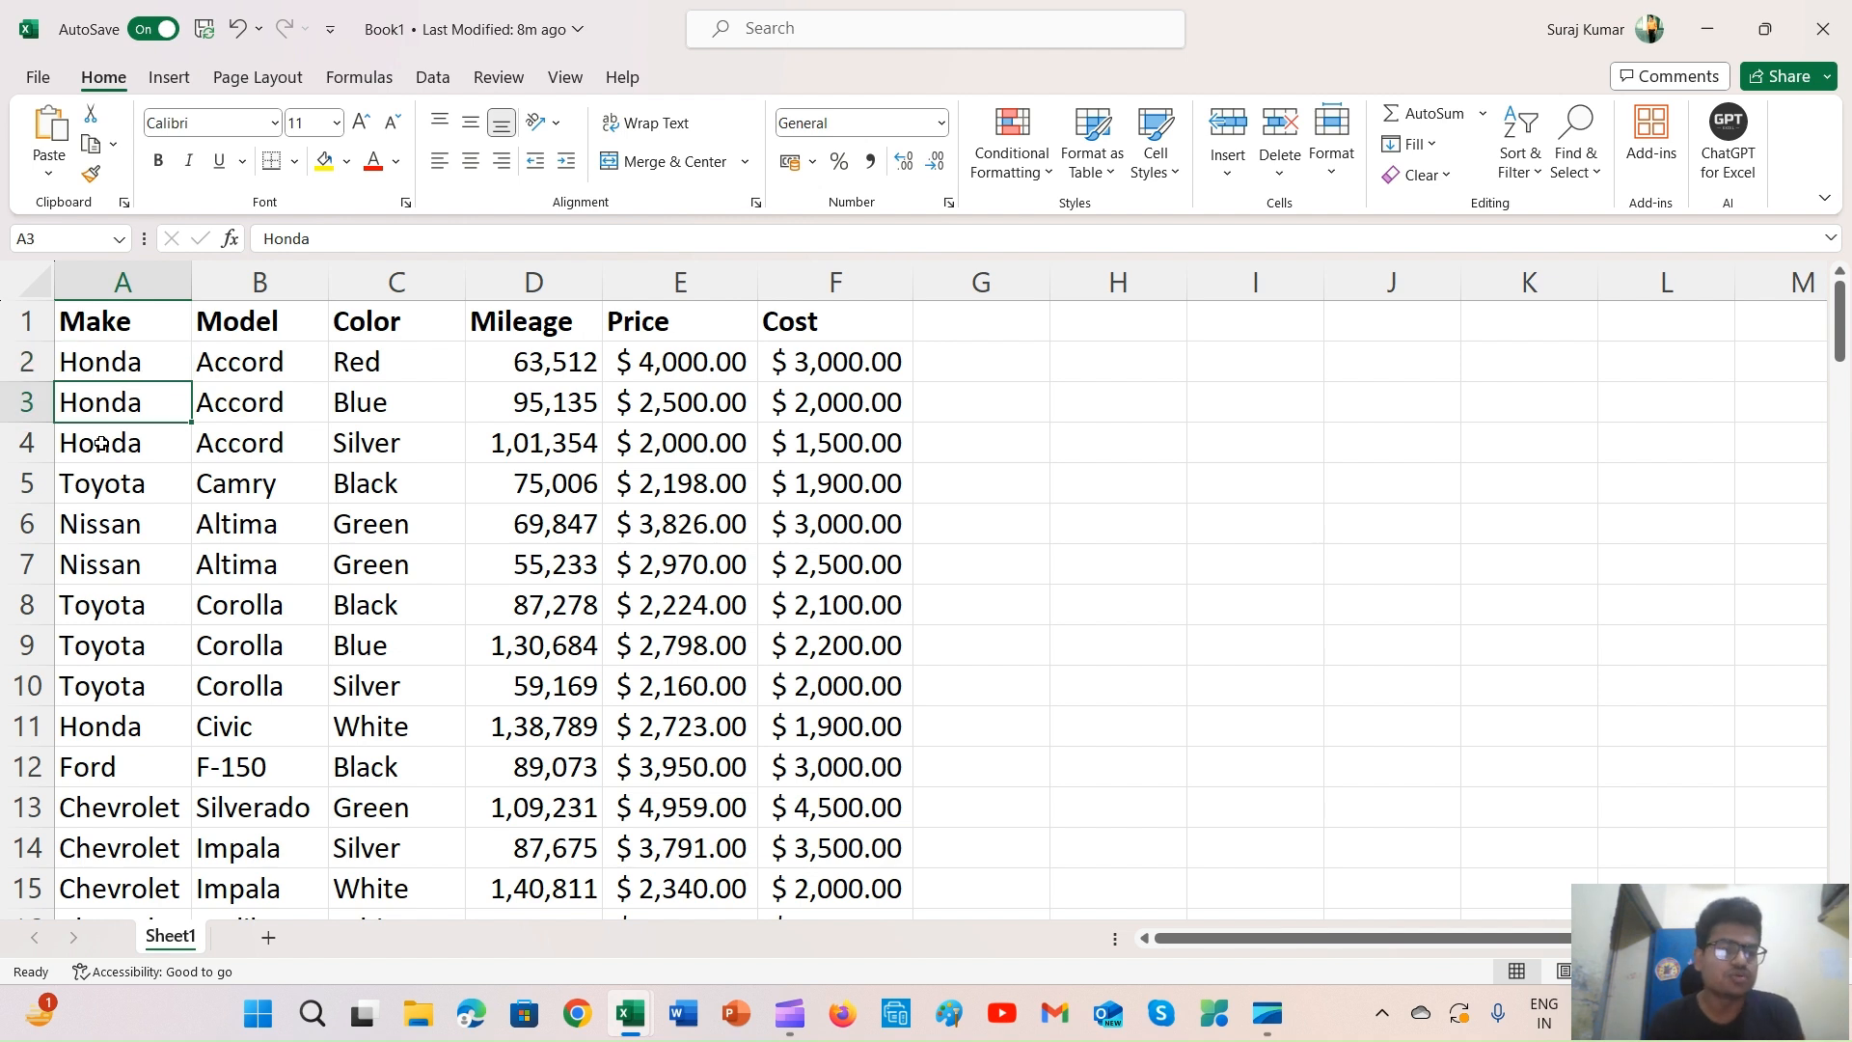
key("Up")
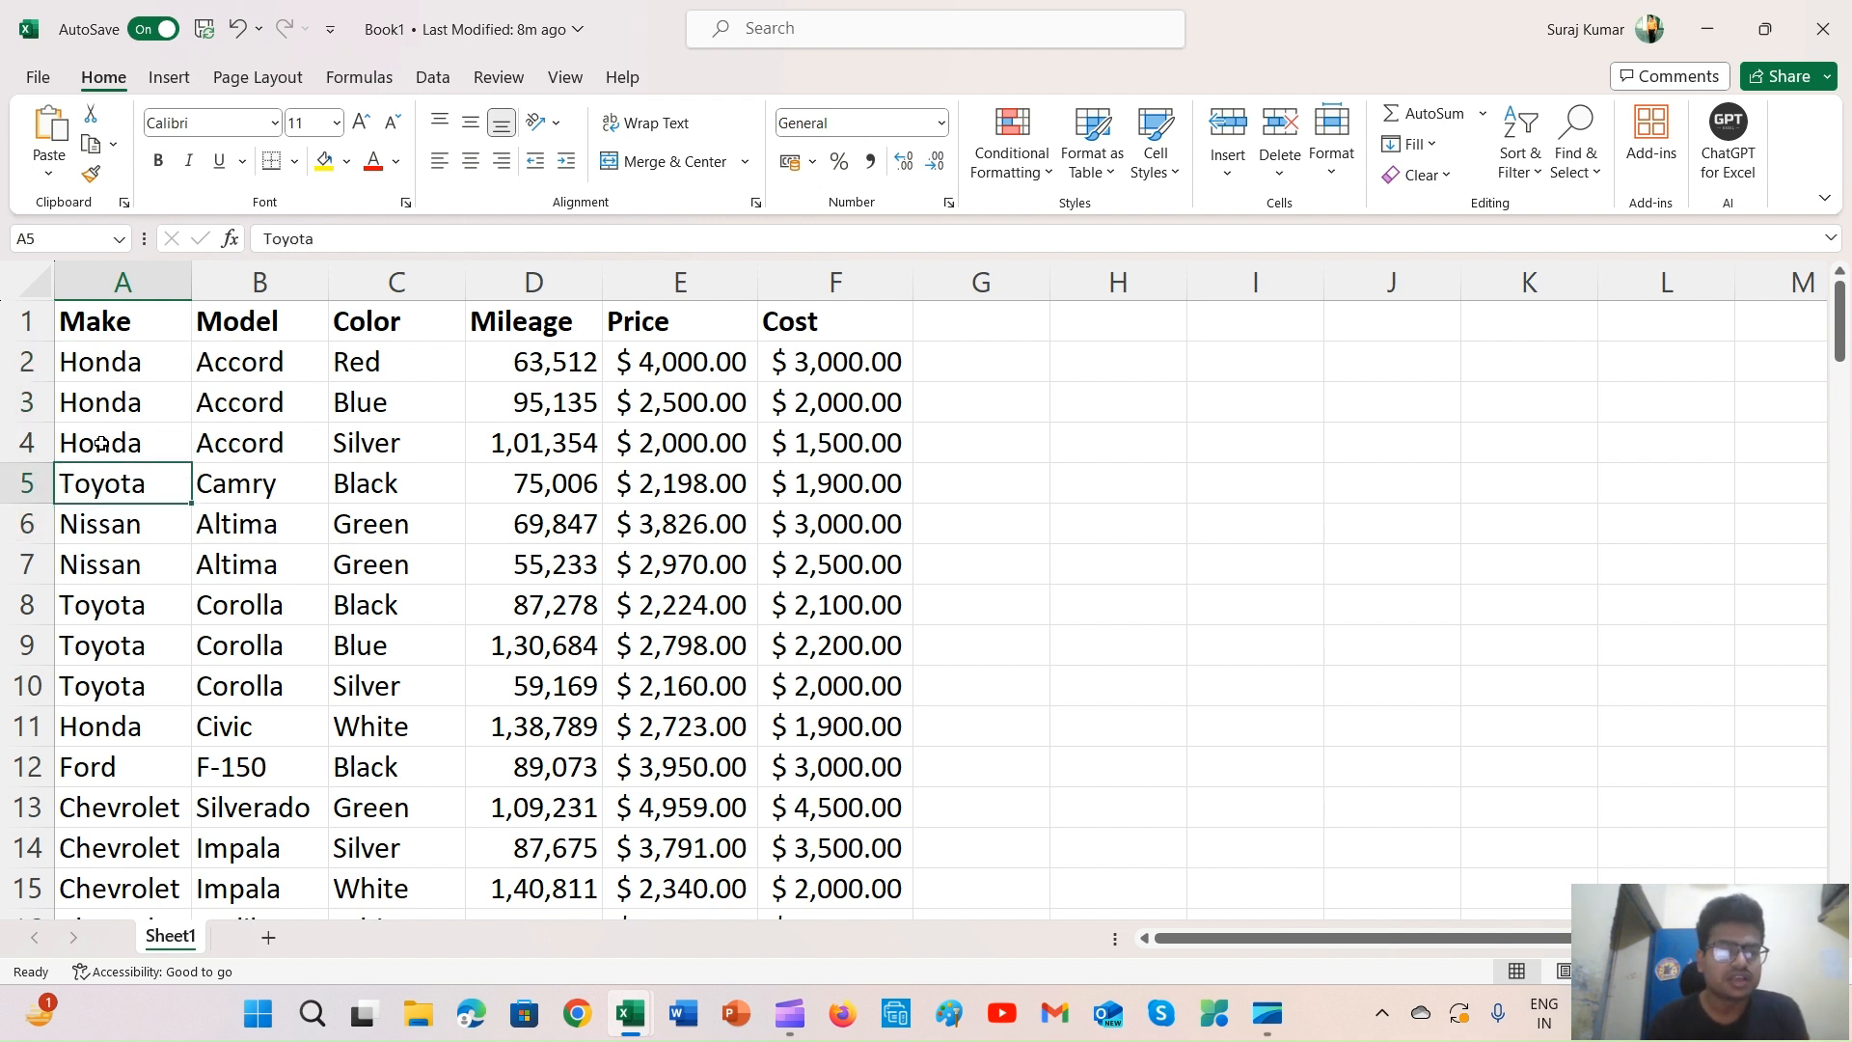
key("Up")
key("Up")
key("Right")
key("Right")
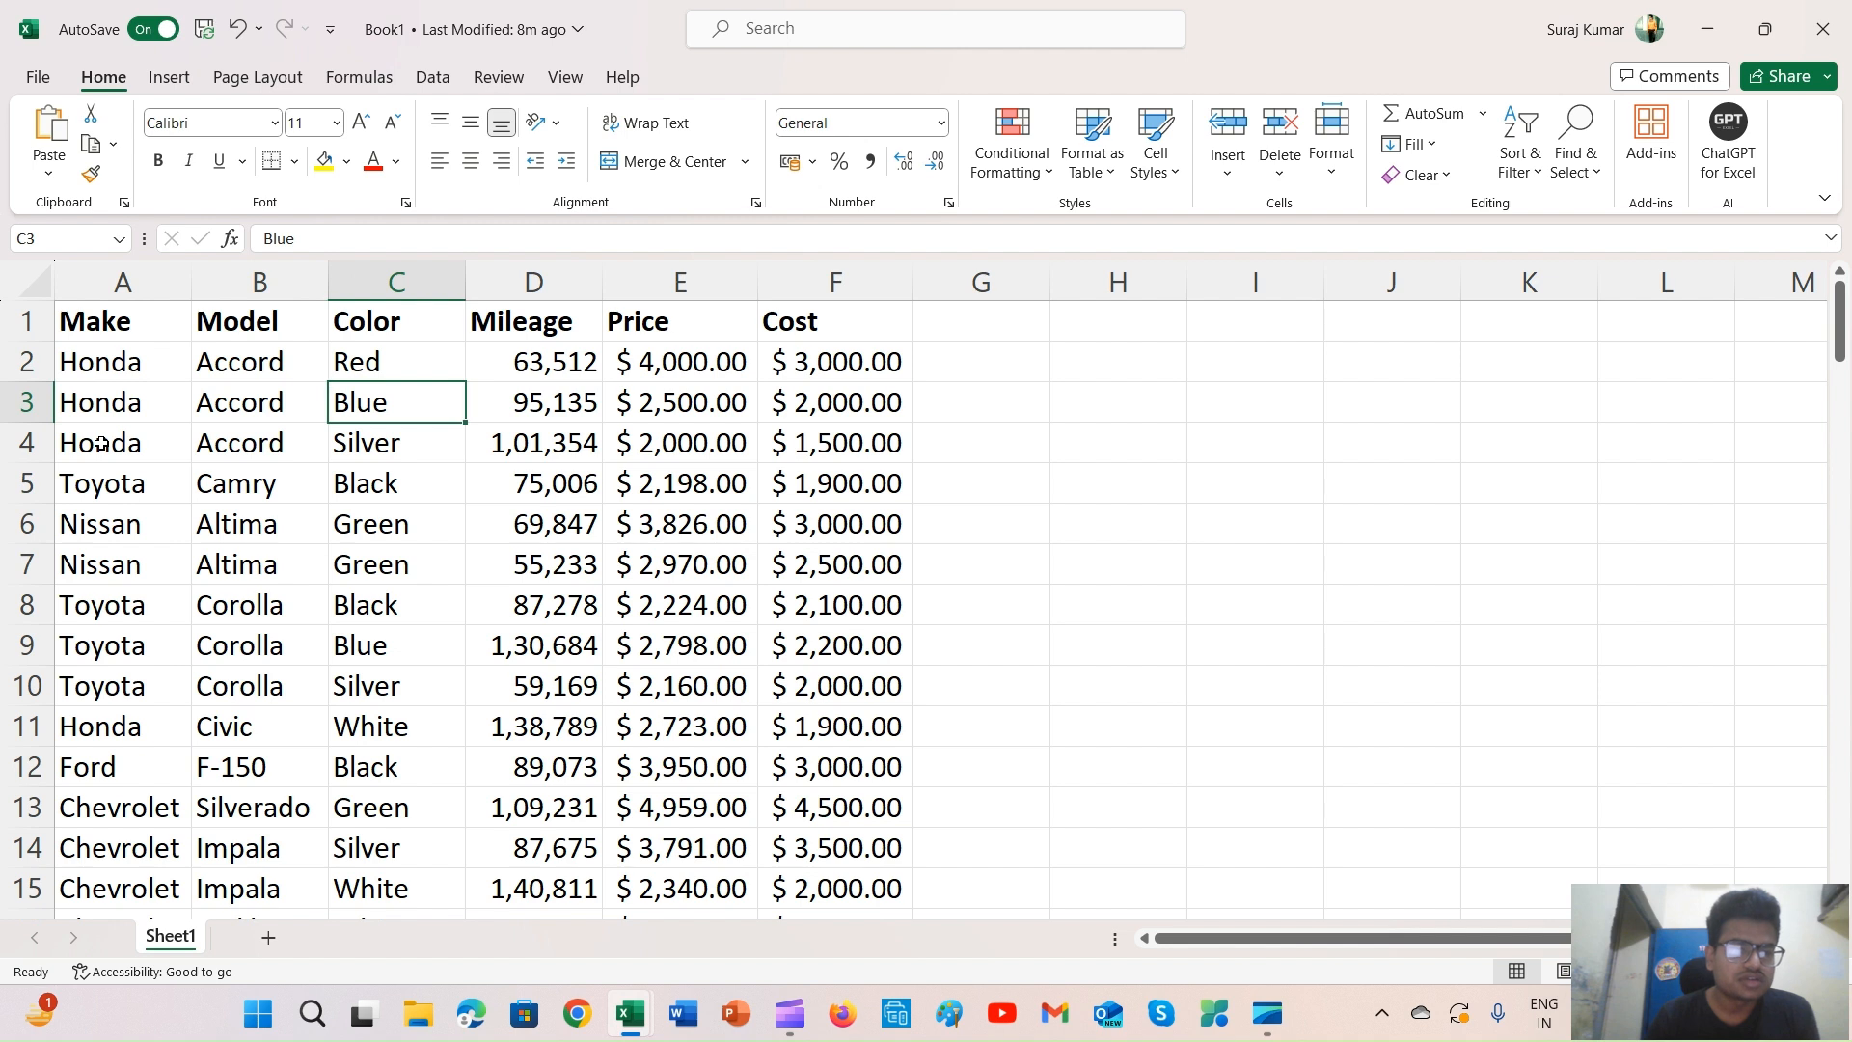
key("Up")
key("Down")
key("Down")
key("Down")
key("Up")
key("Up")
key("Up")
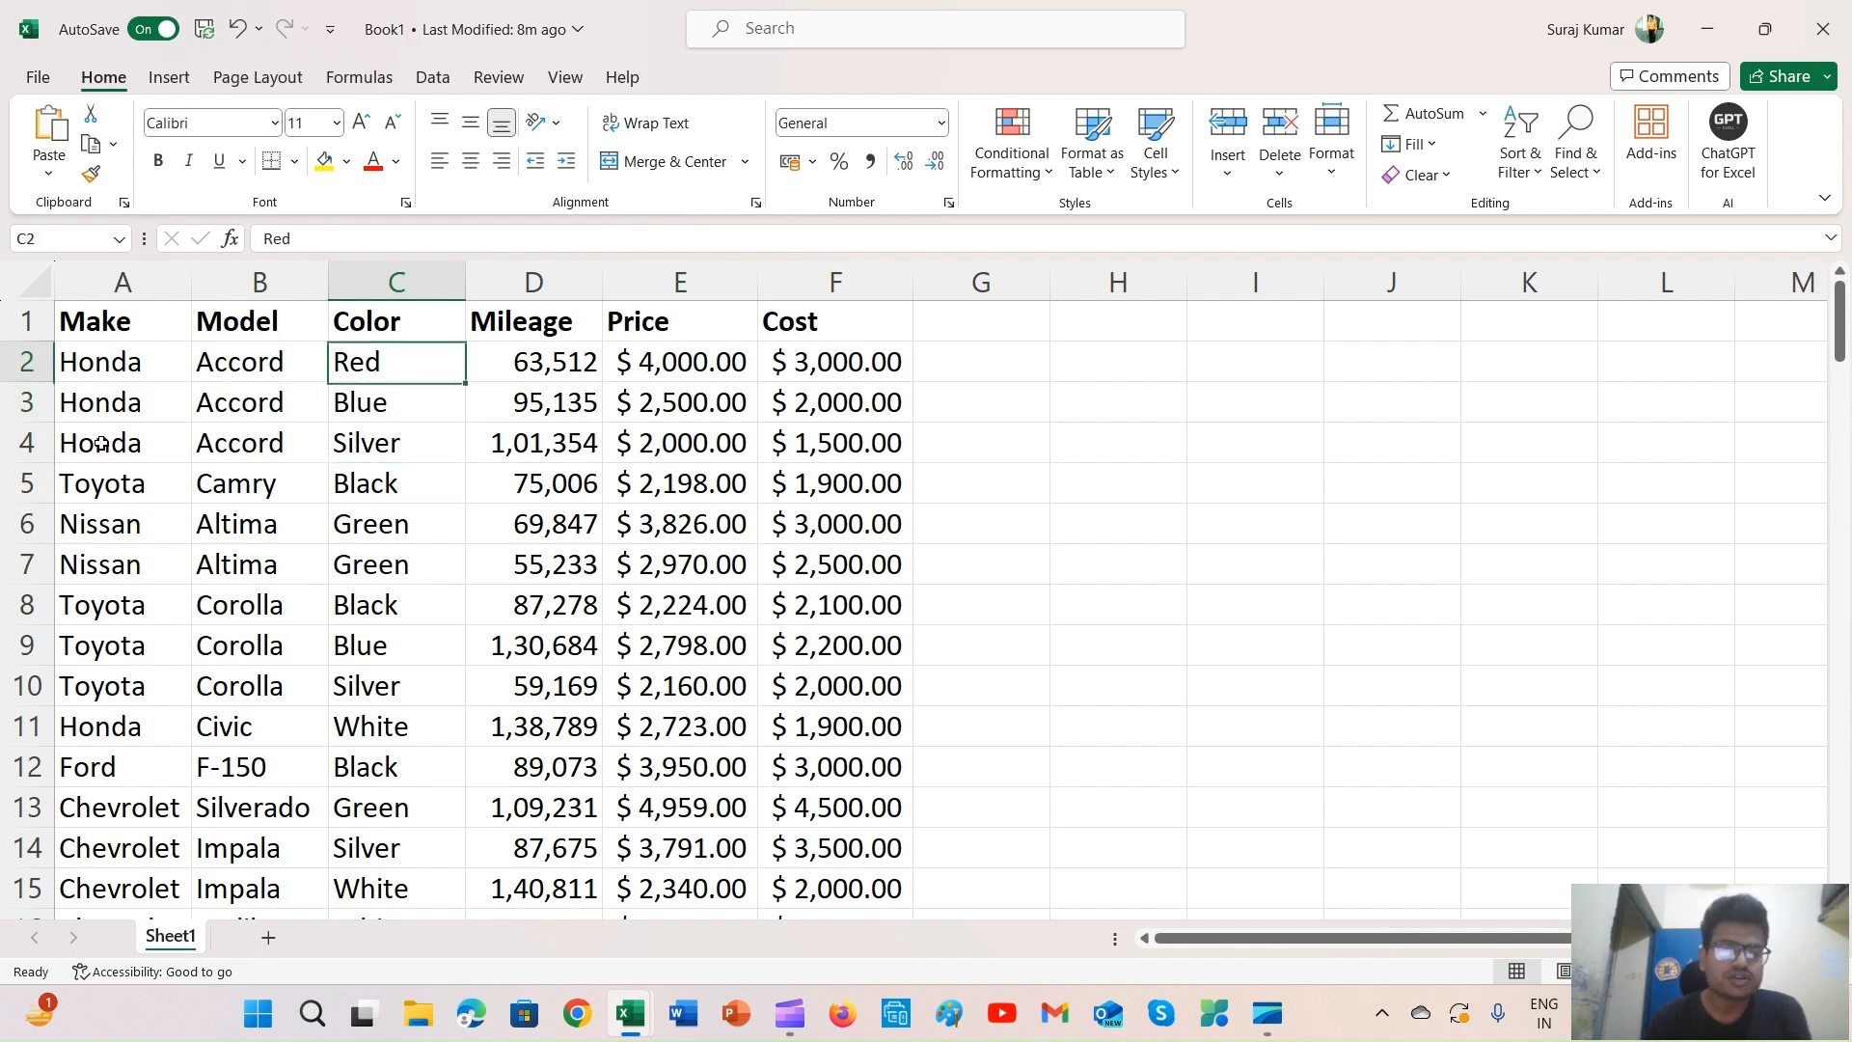
Examine the mileage, price and cost values in rows 2 and 3, finishing at cell A1
key("Up")
key("Right")
key("Down")
key("Right")
key("Right")
key("Left")
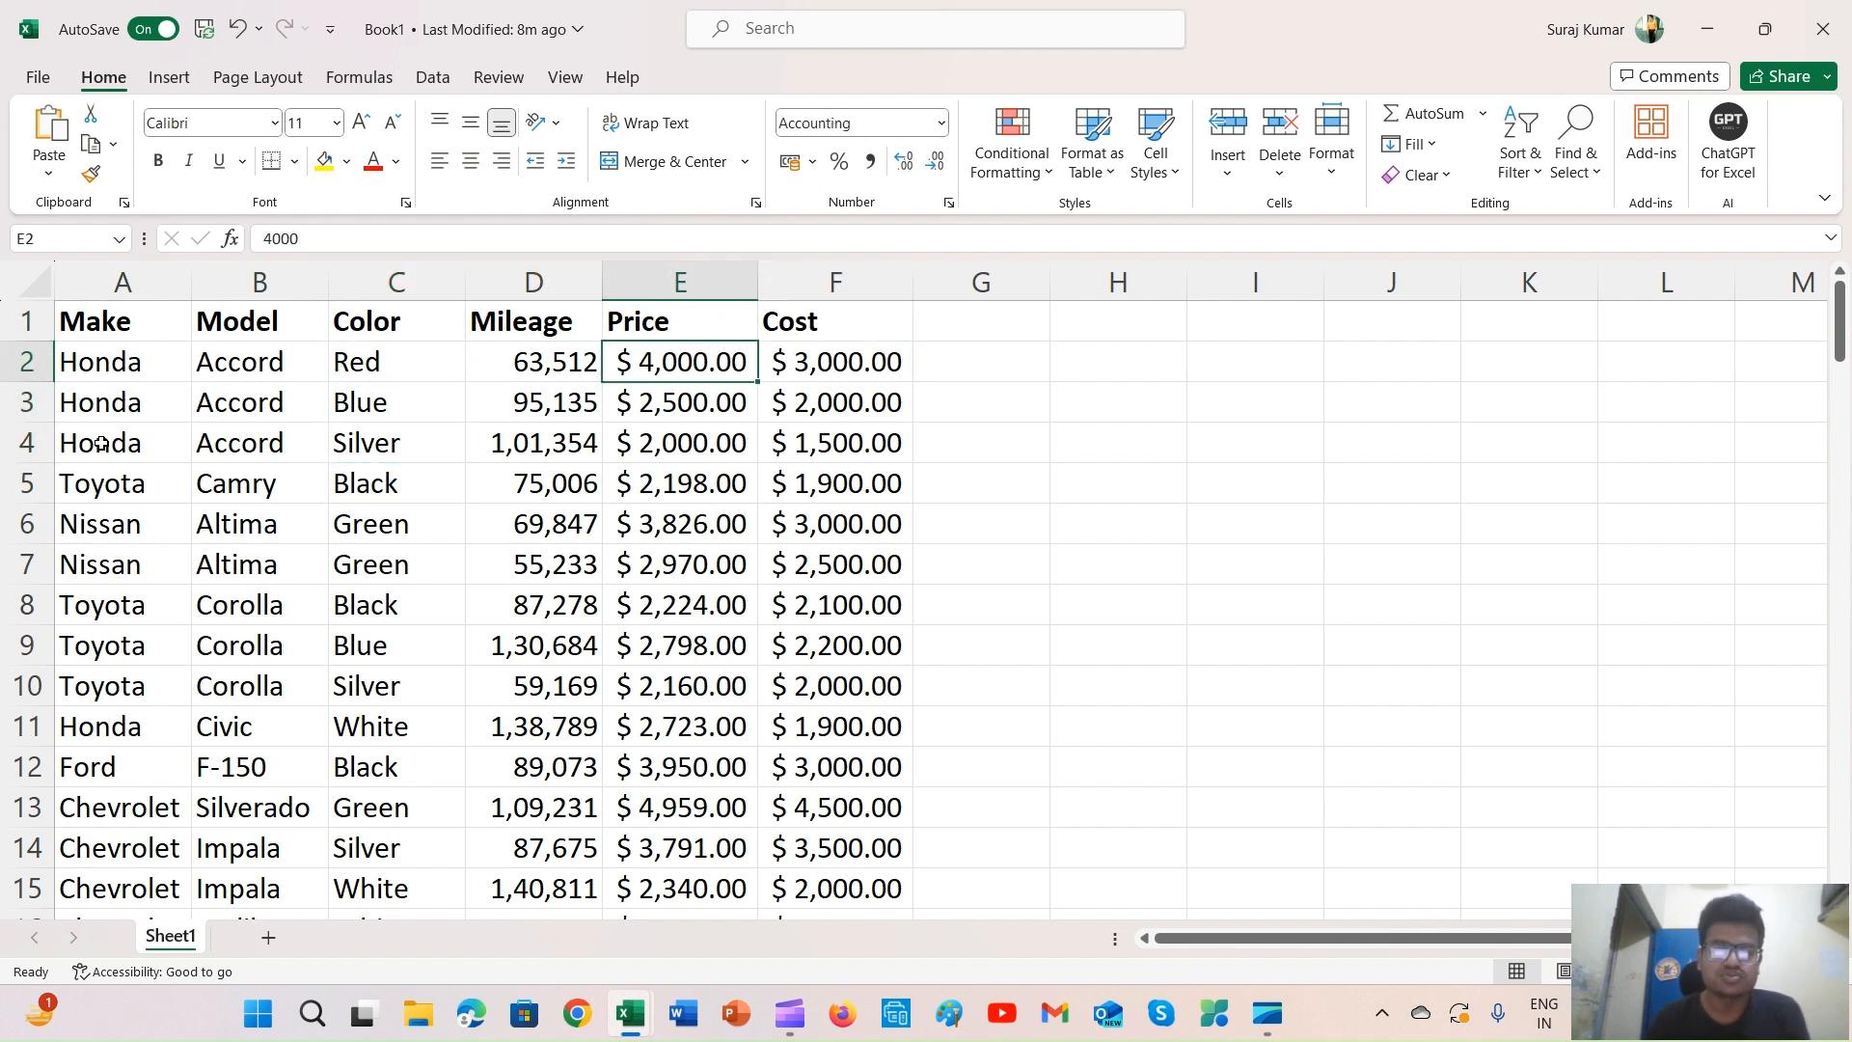
key("Right")
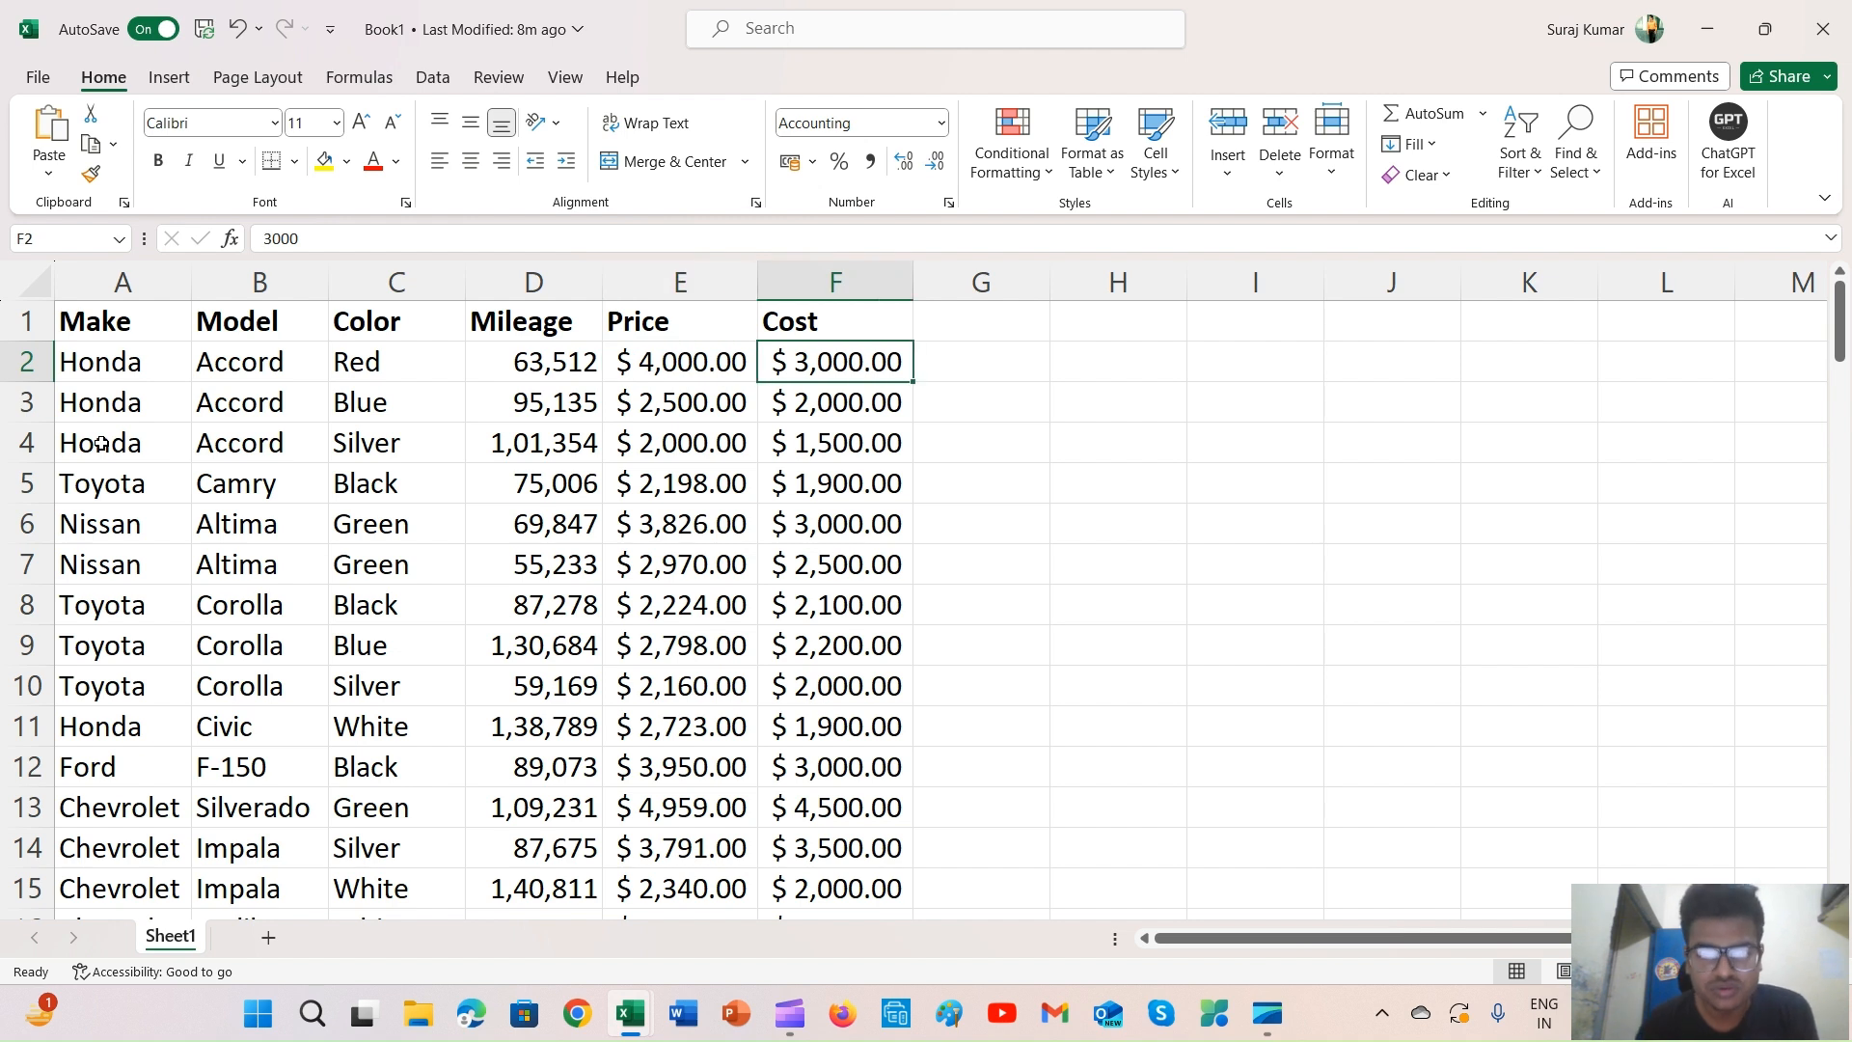
key("Down")
key("Left")
key("Right")
key("Left")
key("Left")
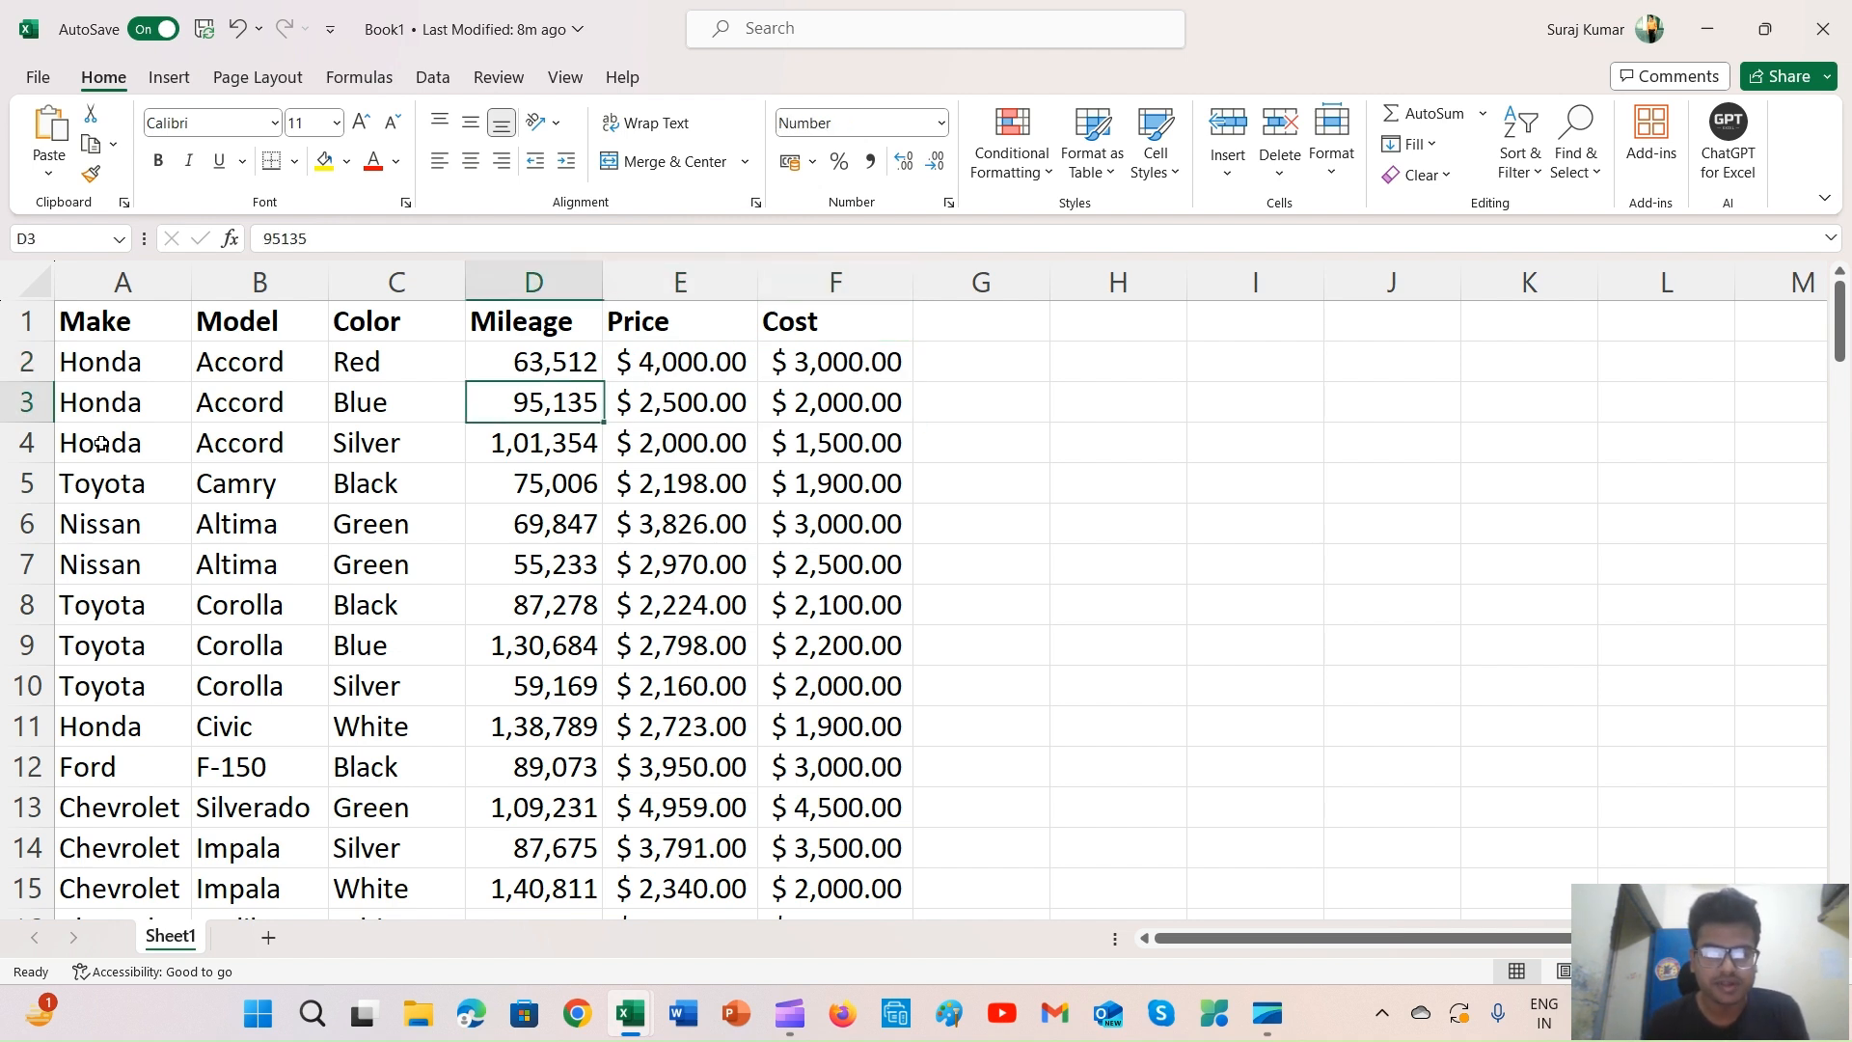
key("Right")
key("Right")
key("Right")
key("Left")
key("Left")
key("Left")
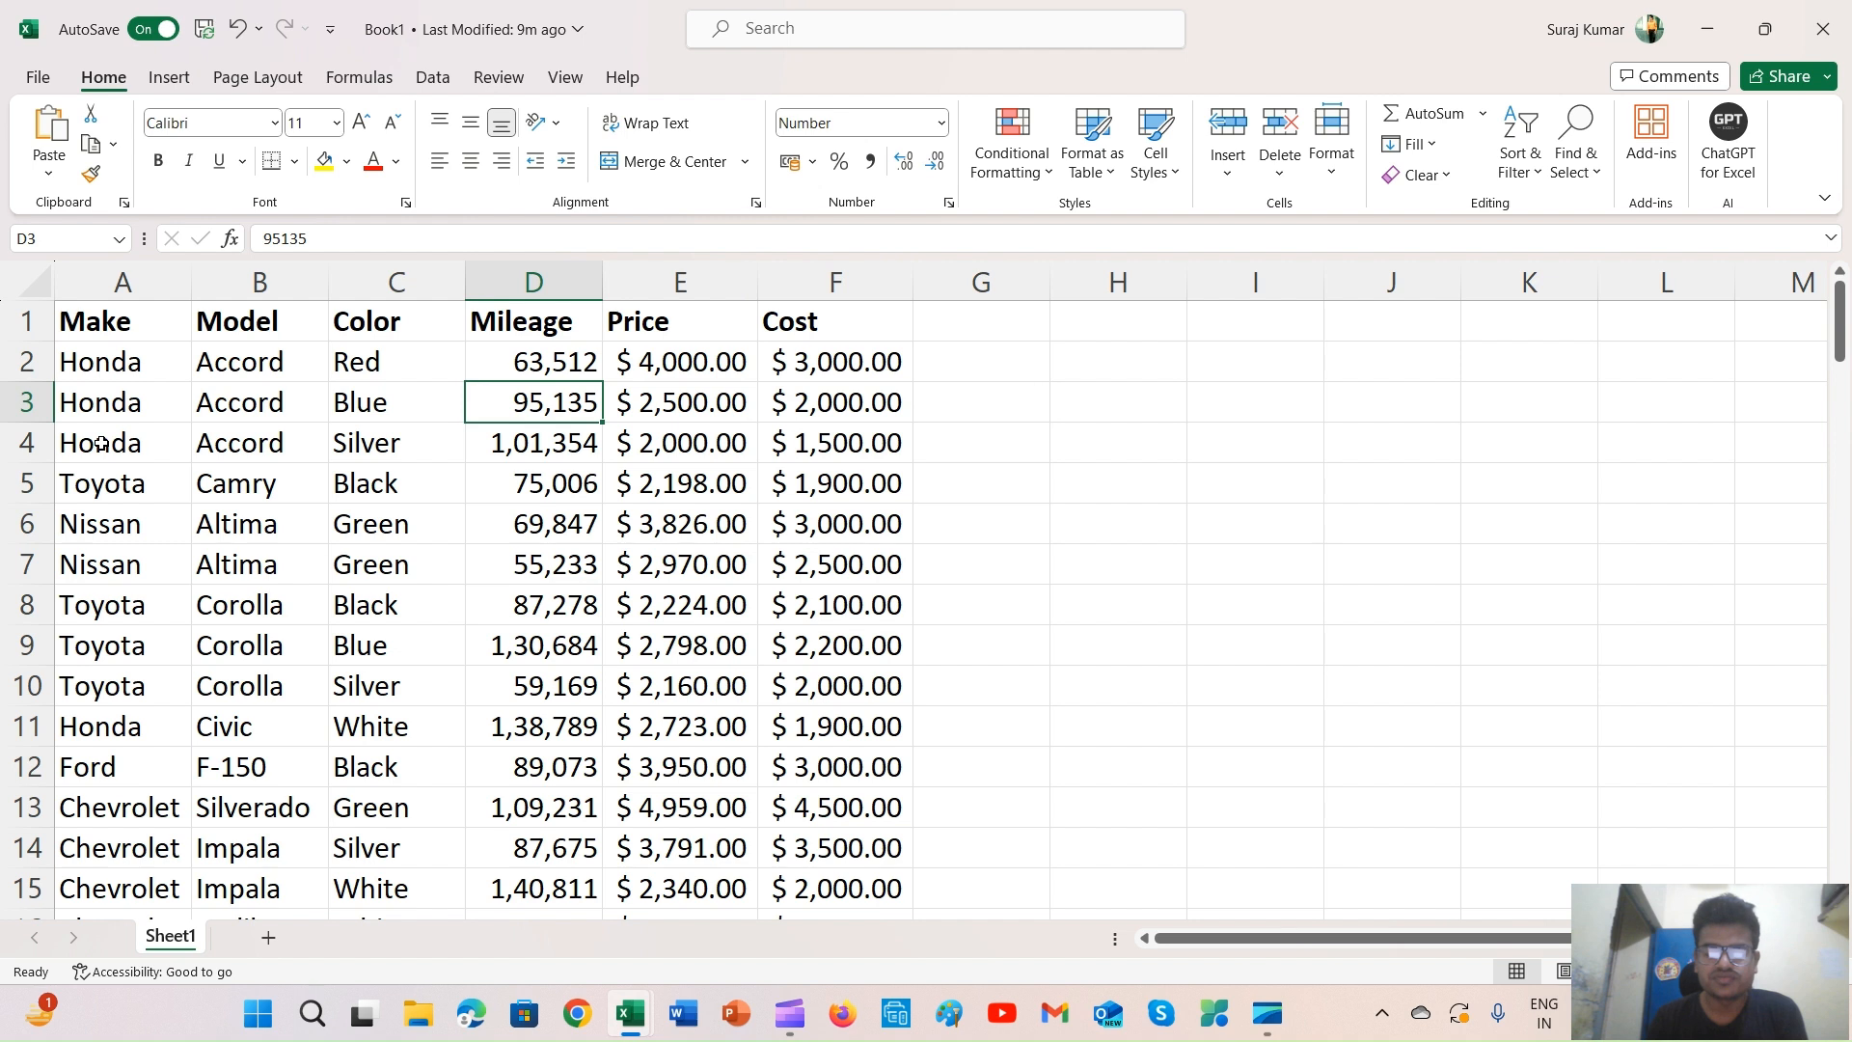
key("Right")
key("Right")
key("Right")
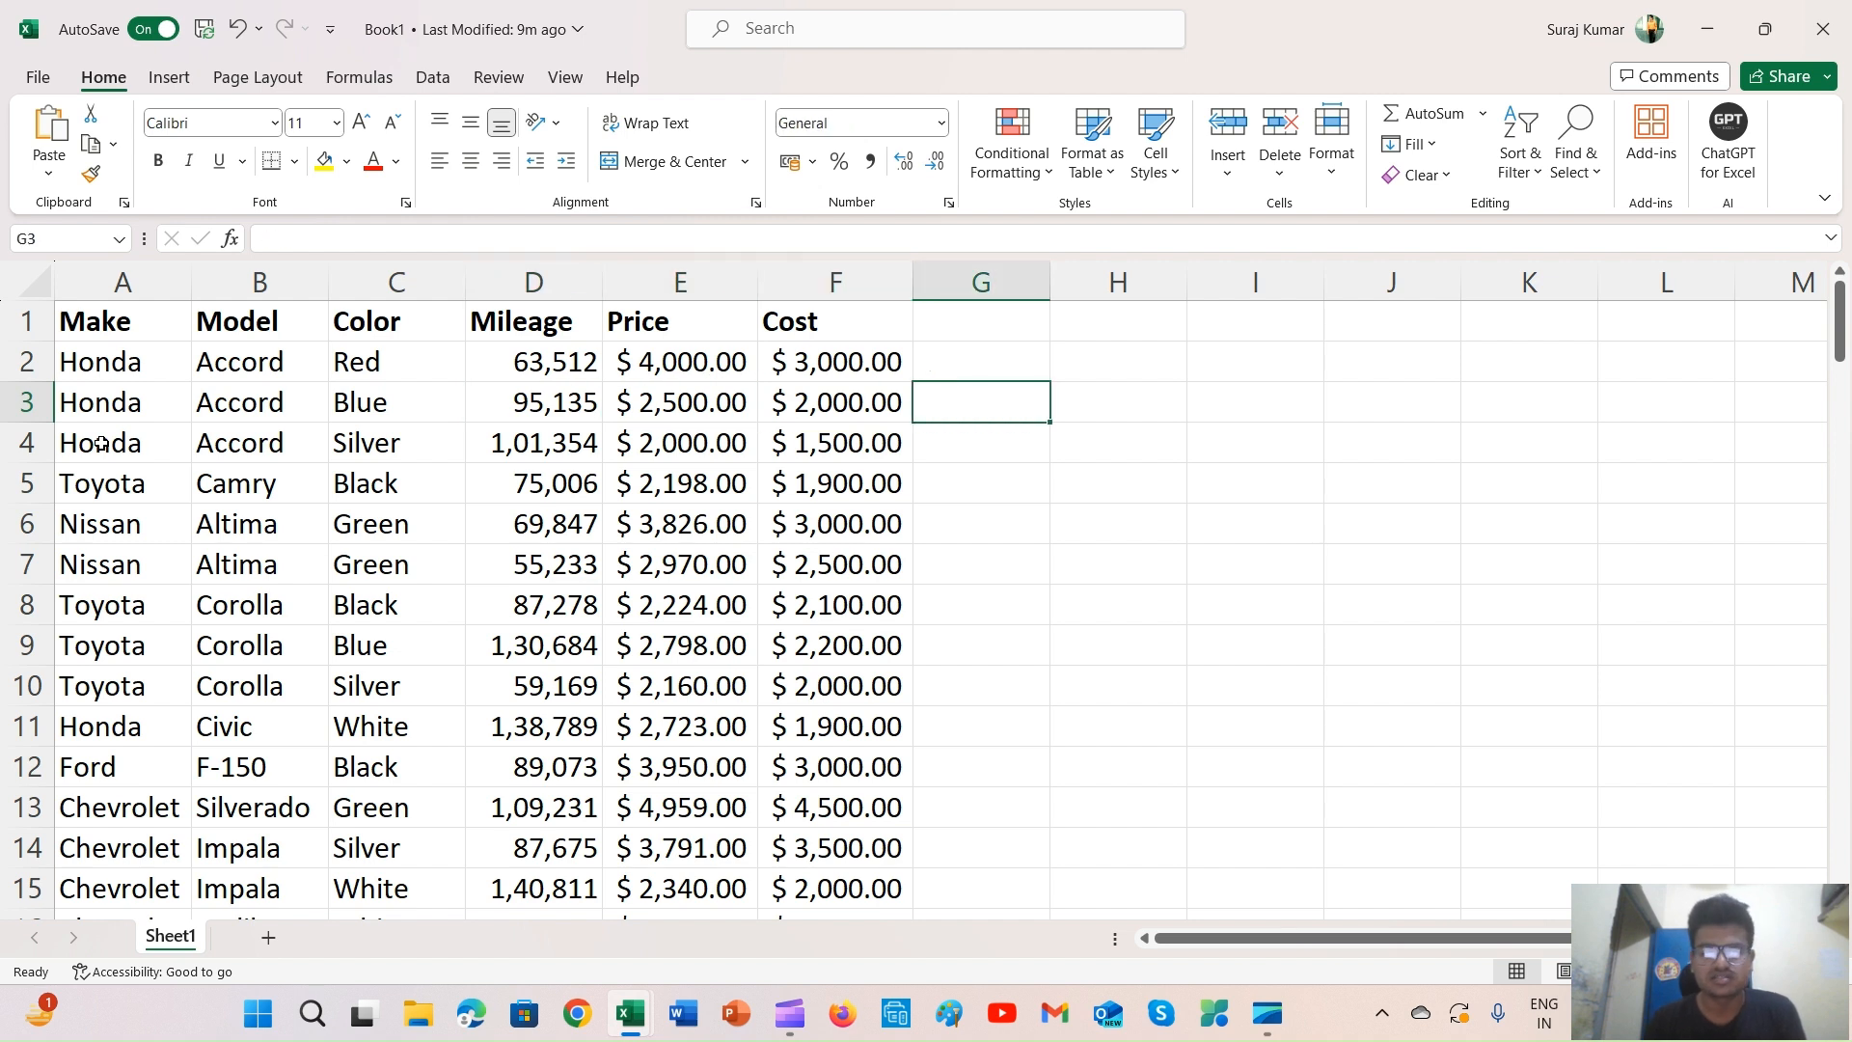
key("Left")
key("Left")
key("Left")
key("Left")
key("Left")
key("Left")
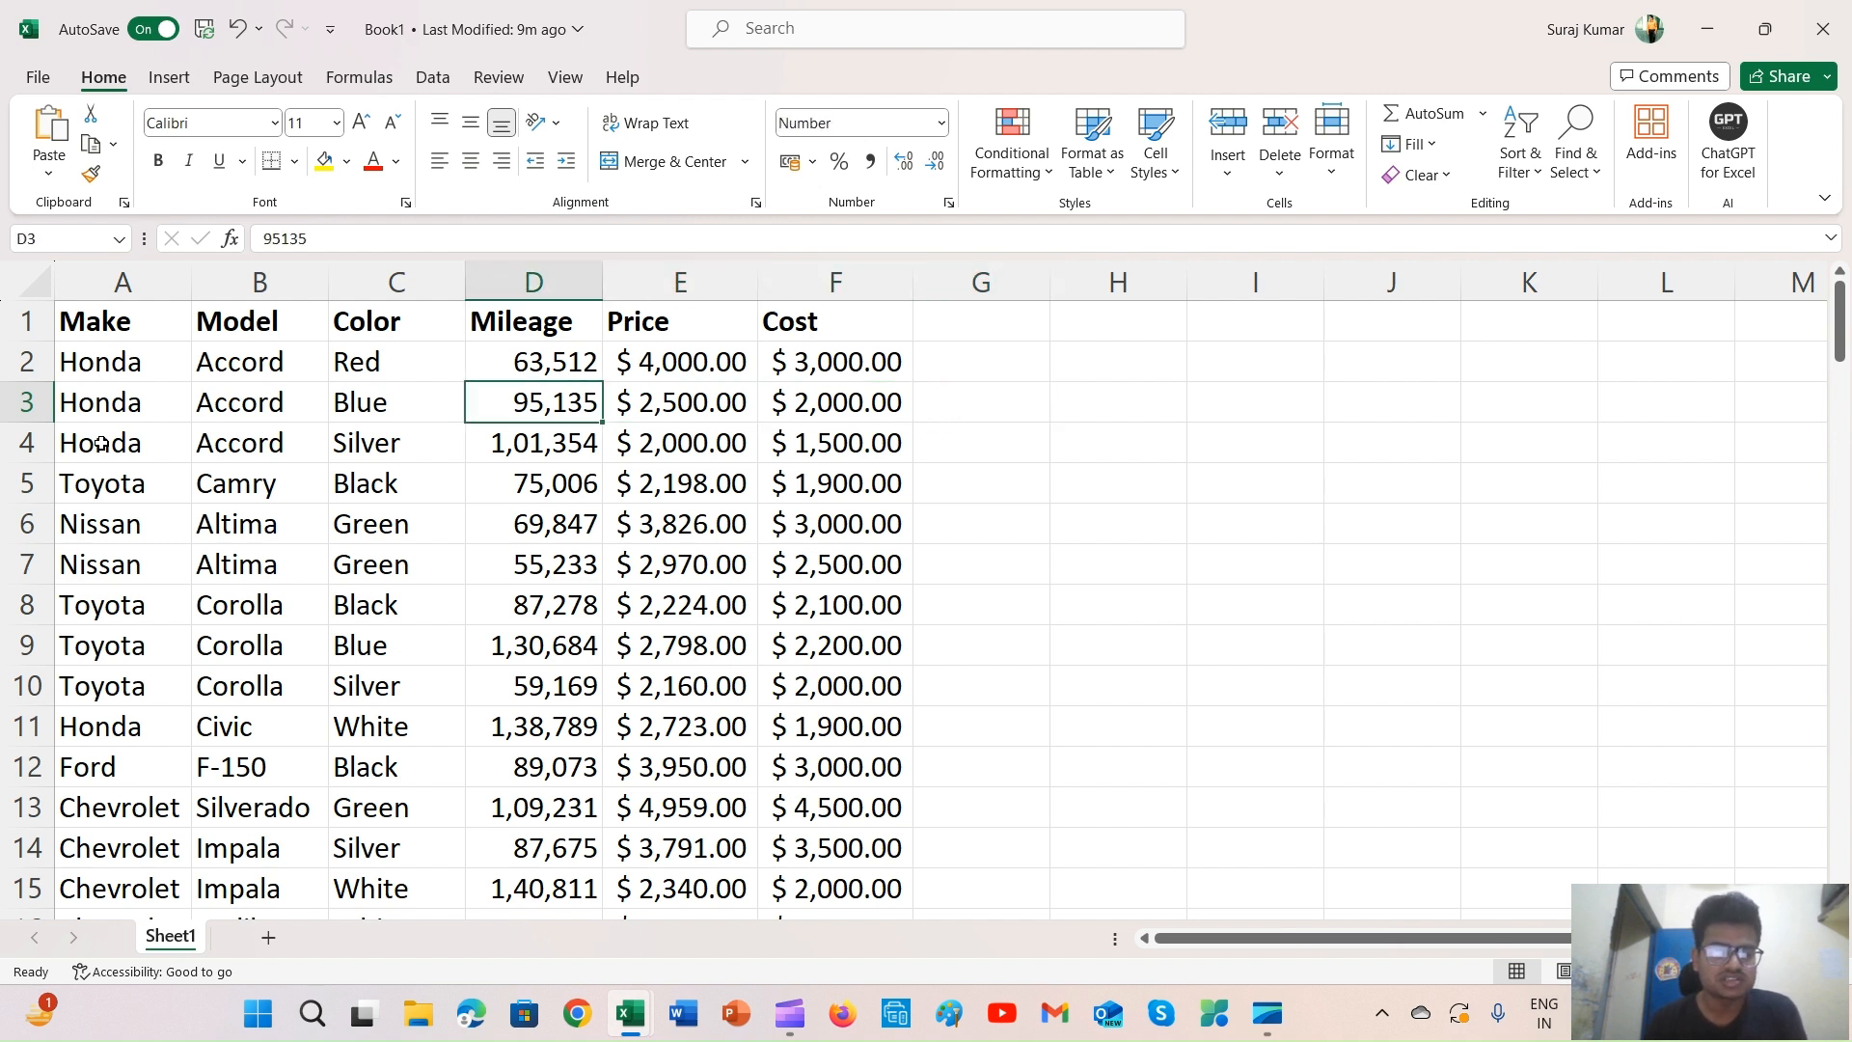
key("Up")
key("Up")
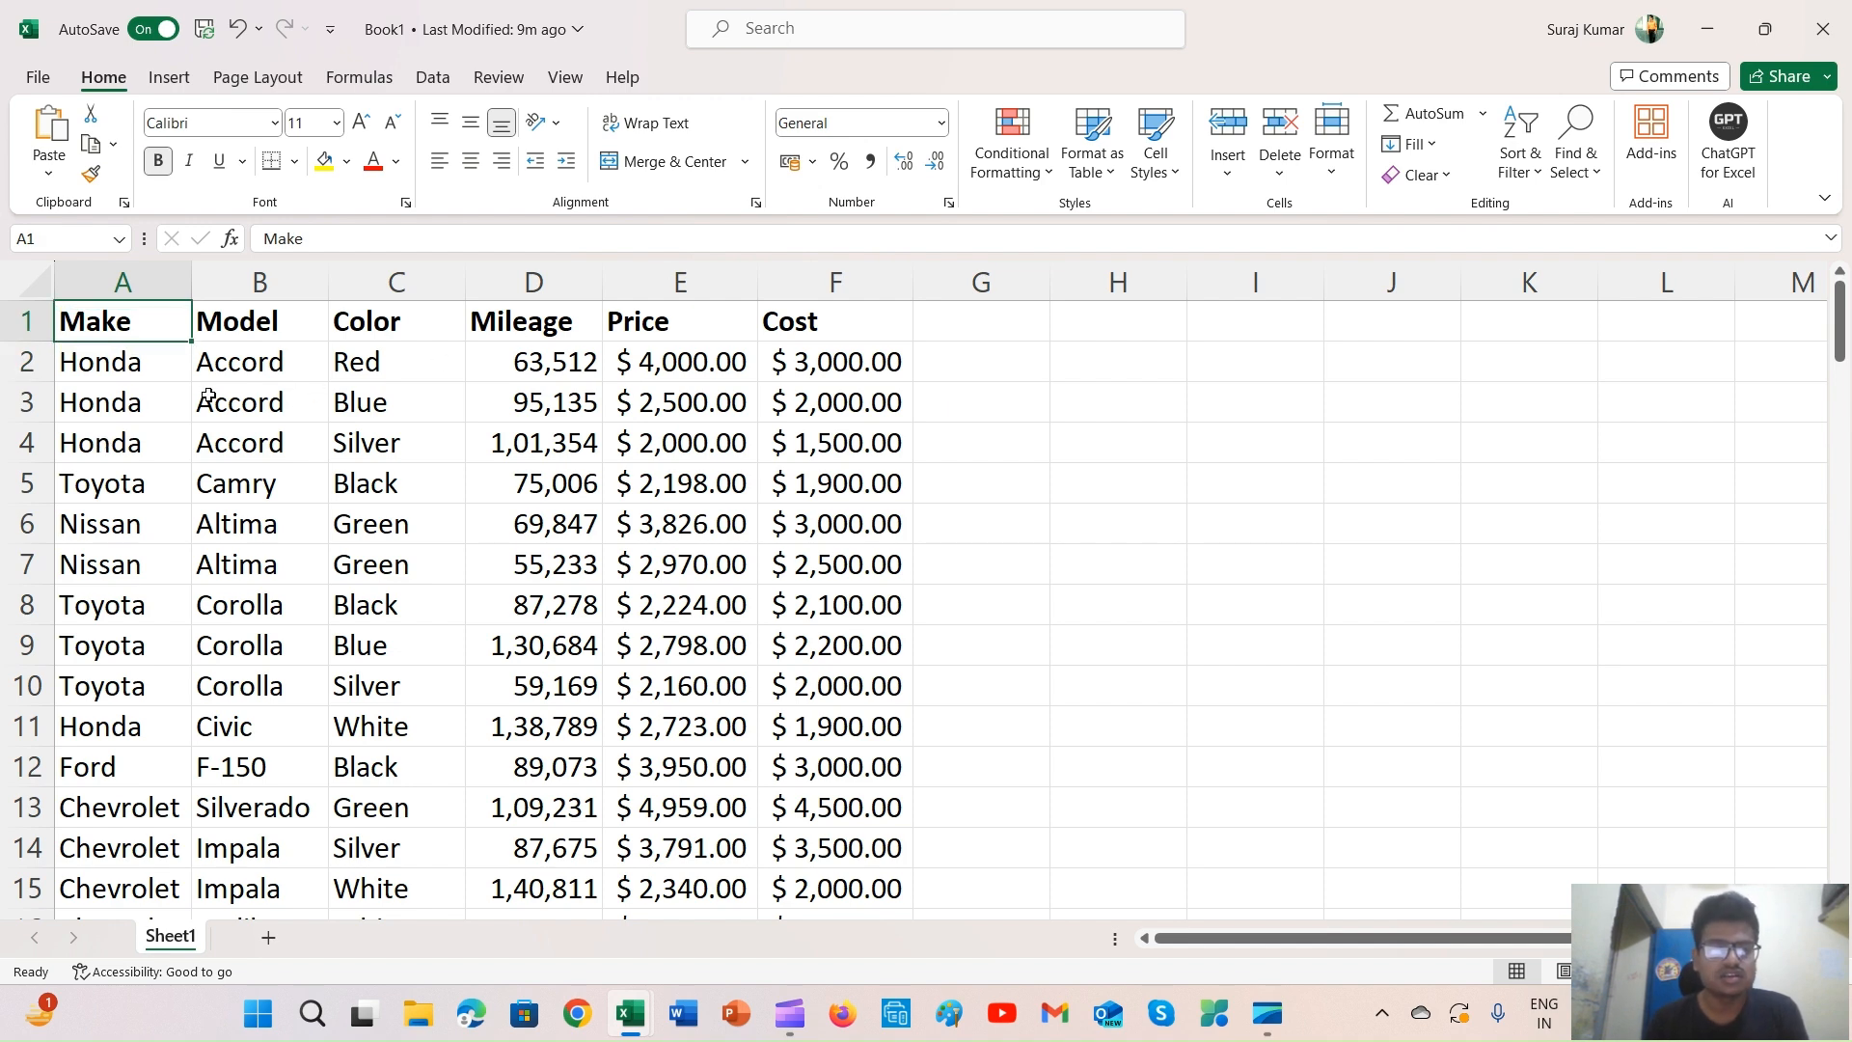
Open the recommended PivotTables for the car data table
left_click(181, 530)
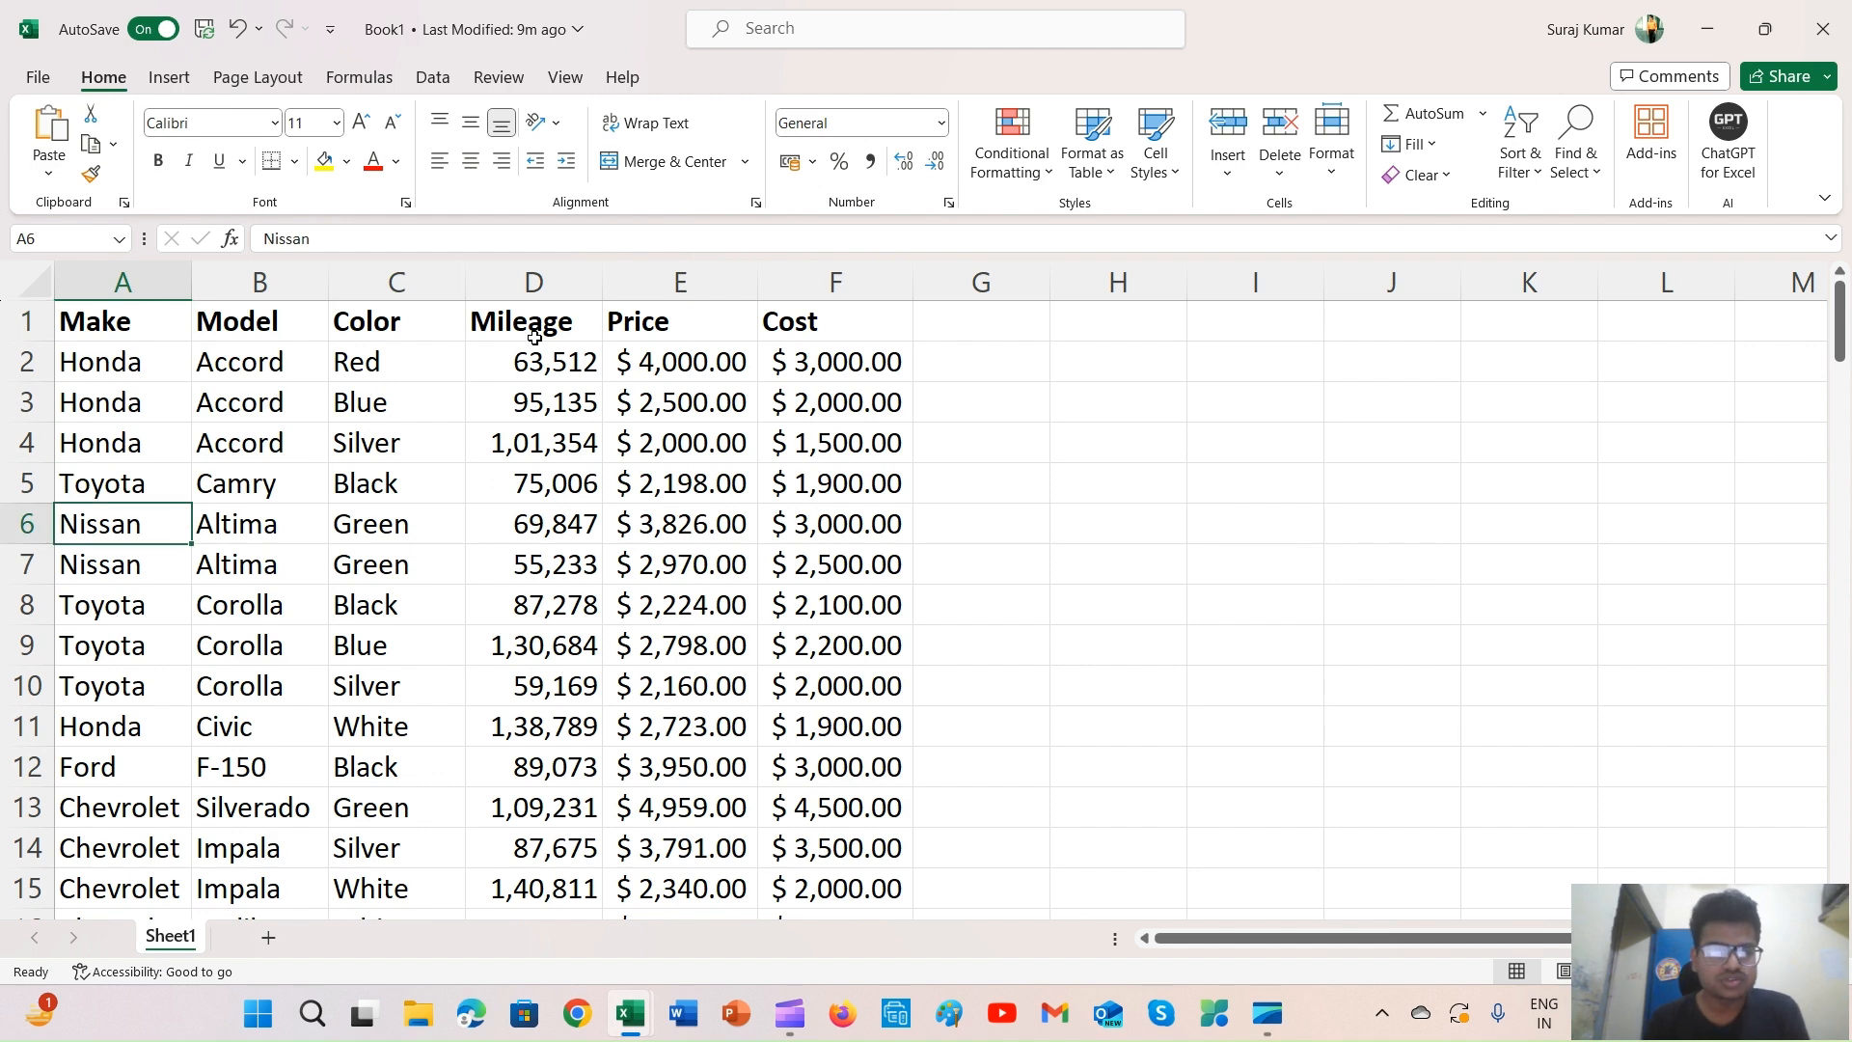
left_click(173, 81)
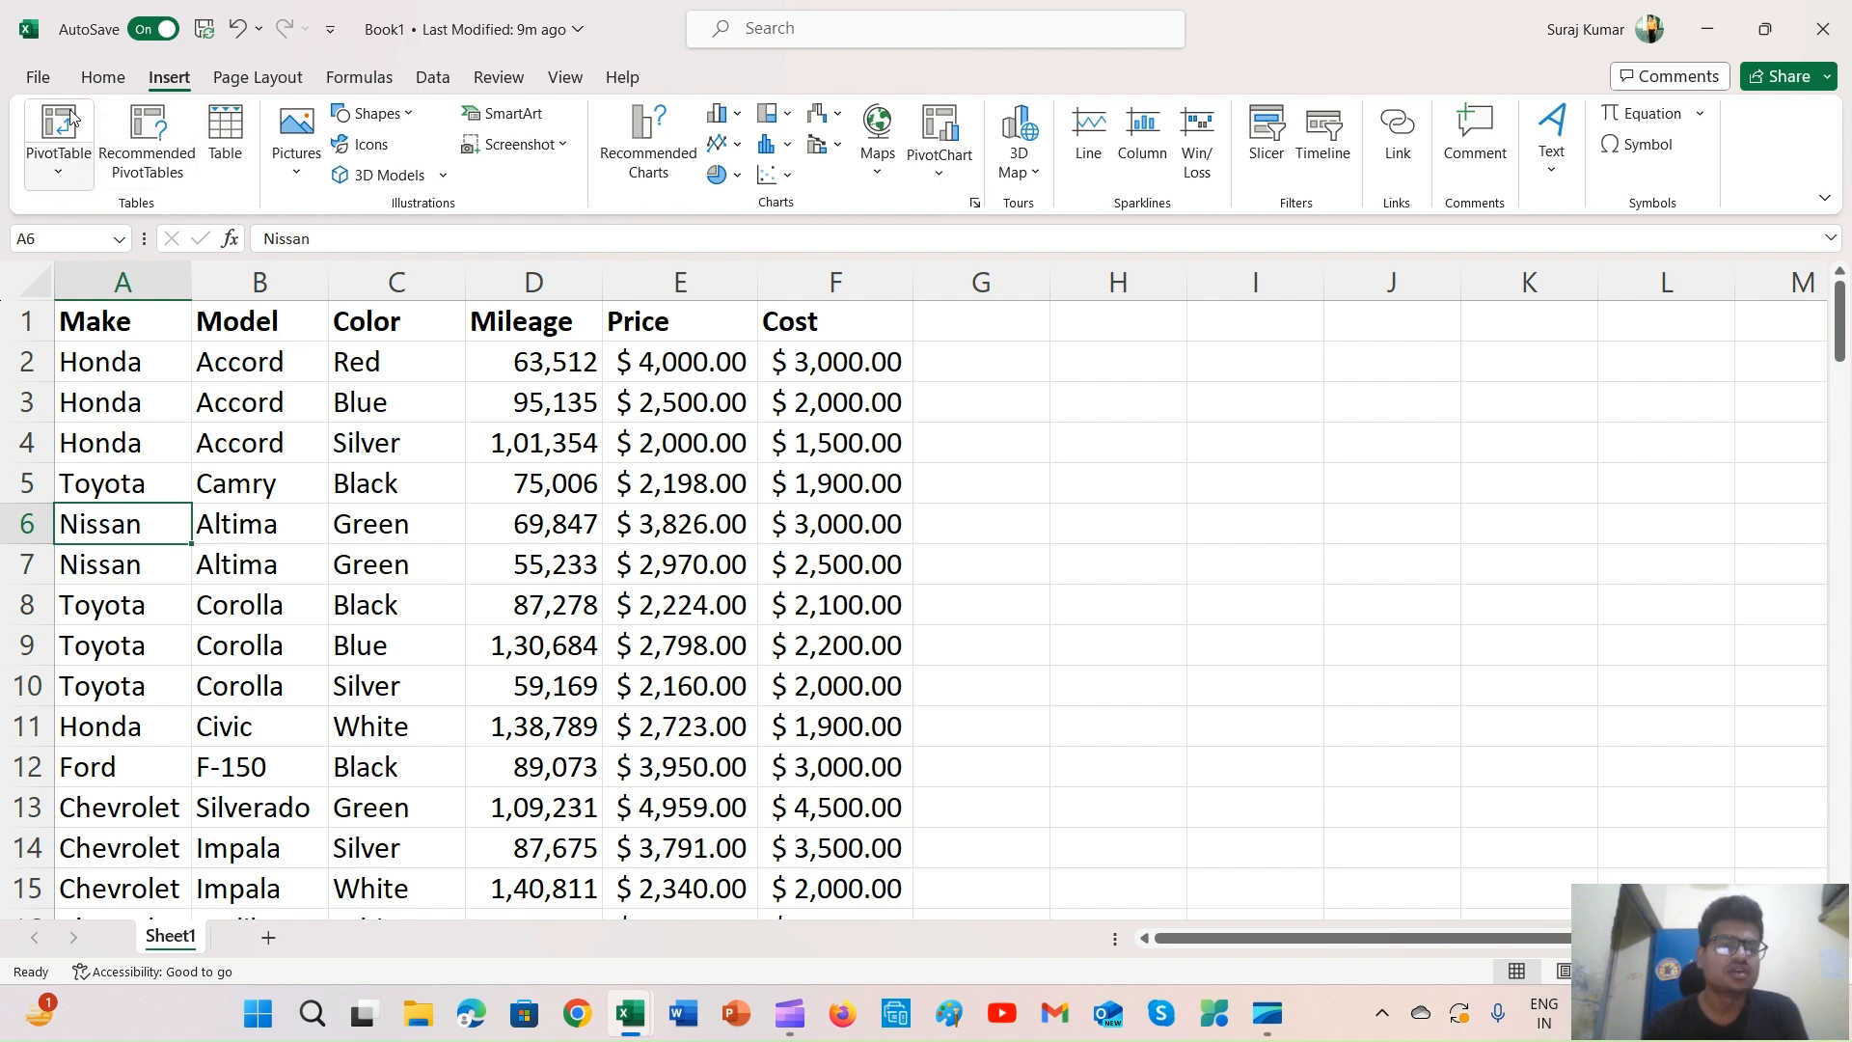
left_click(166, 164)
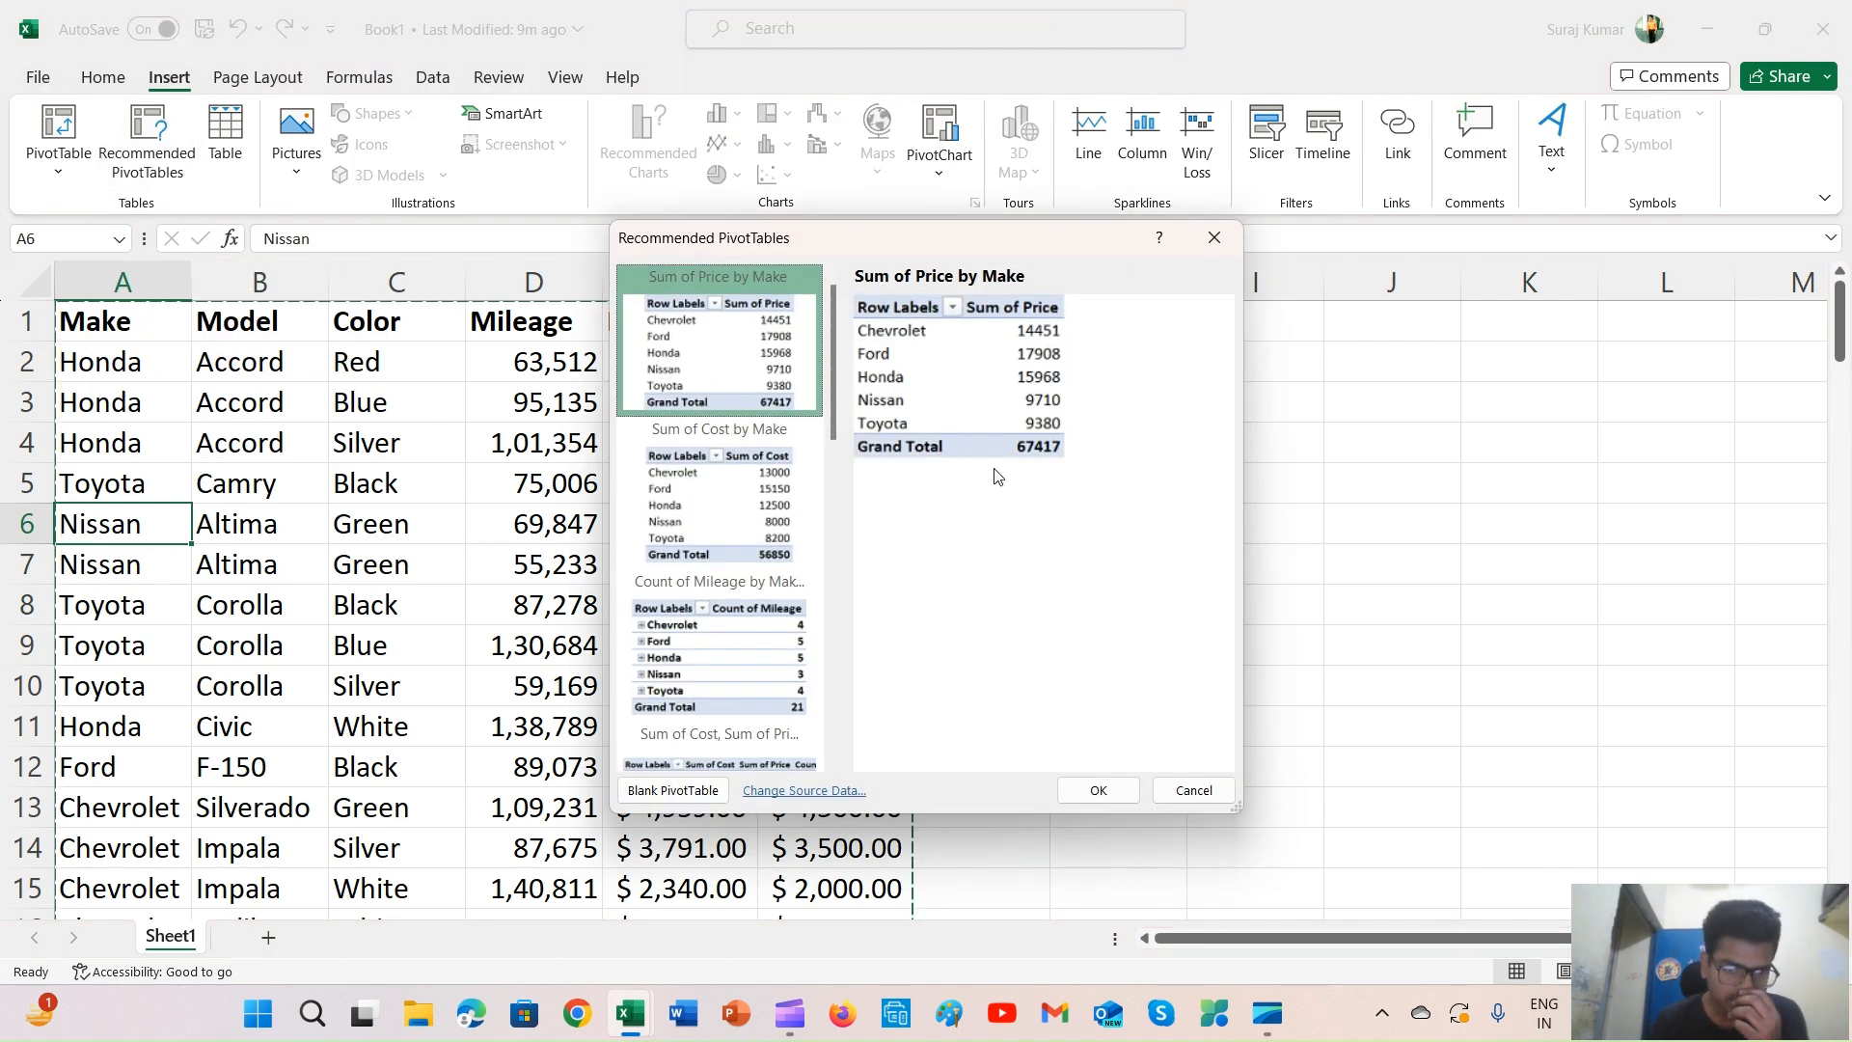
Preview the recommended PivotTables for Sum of Cost by Make, the combined price and cost sums, and Sum of Mileage by Color
scroll(680, 535, "down", 2)
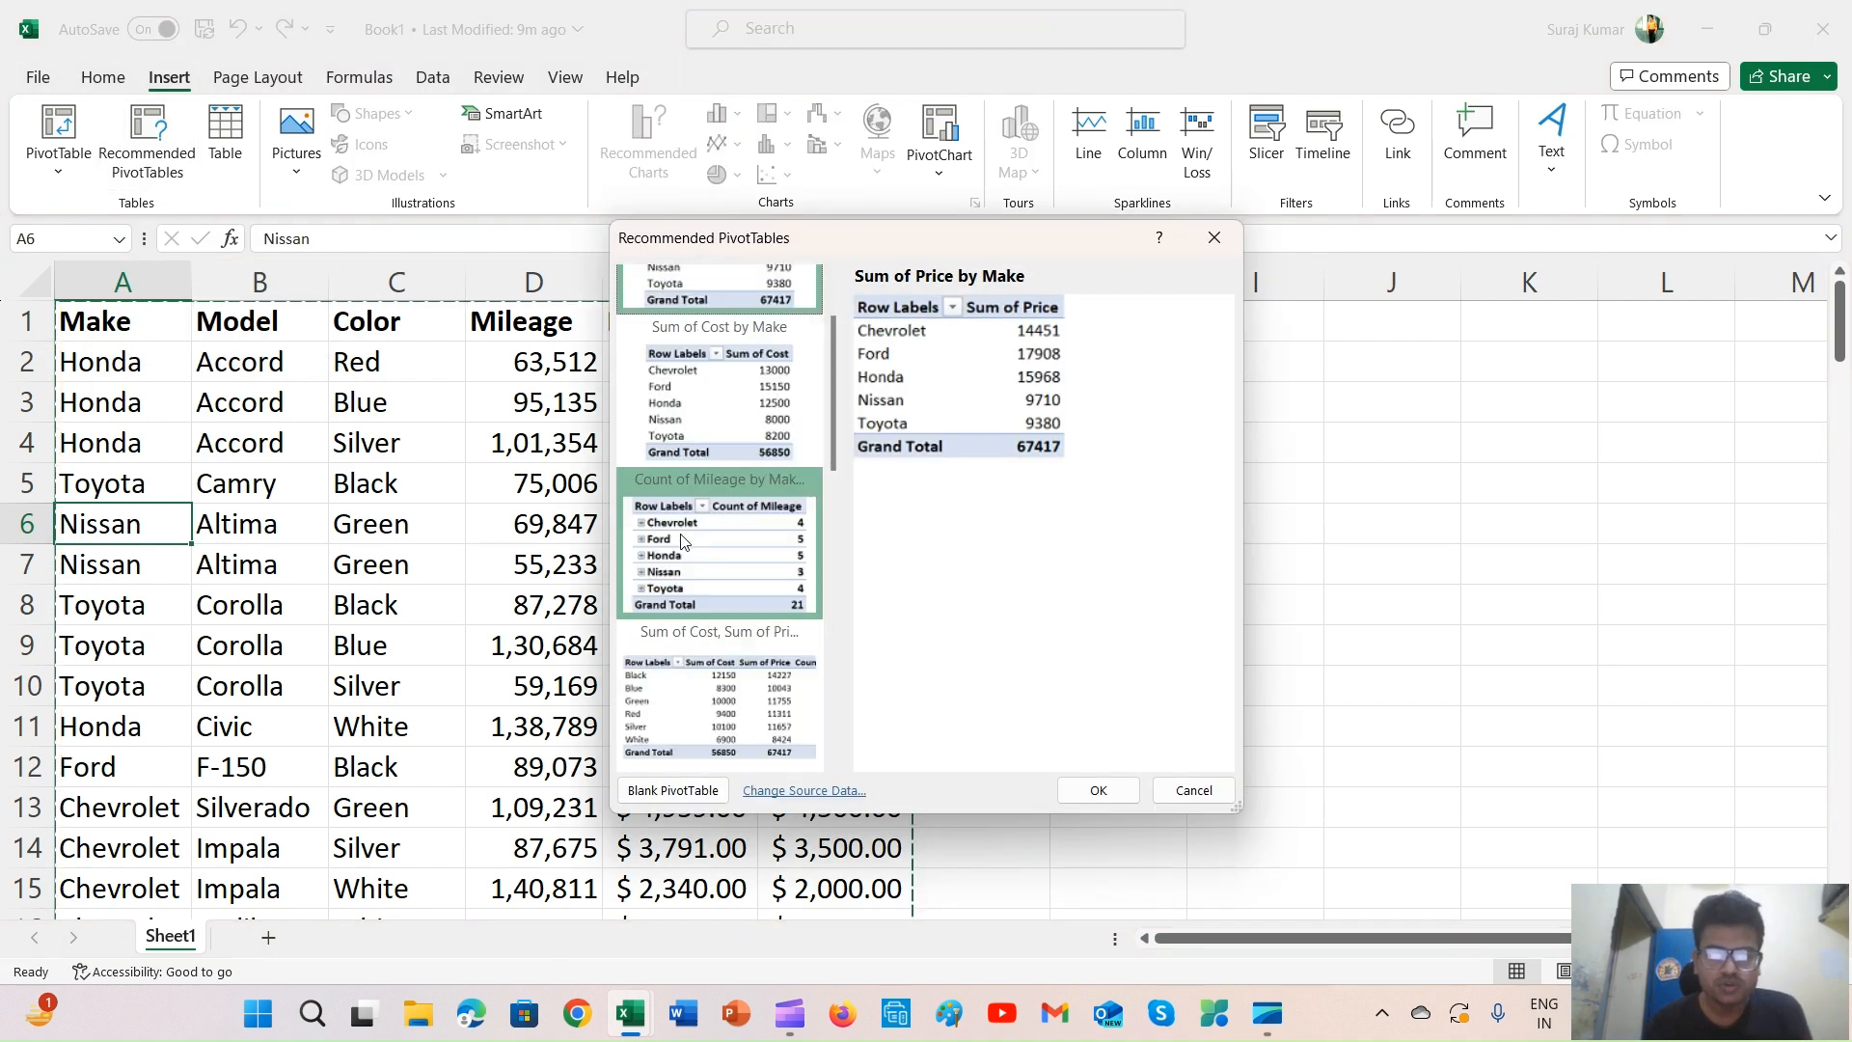
scroll(680, 540, "up", 2)
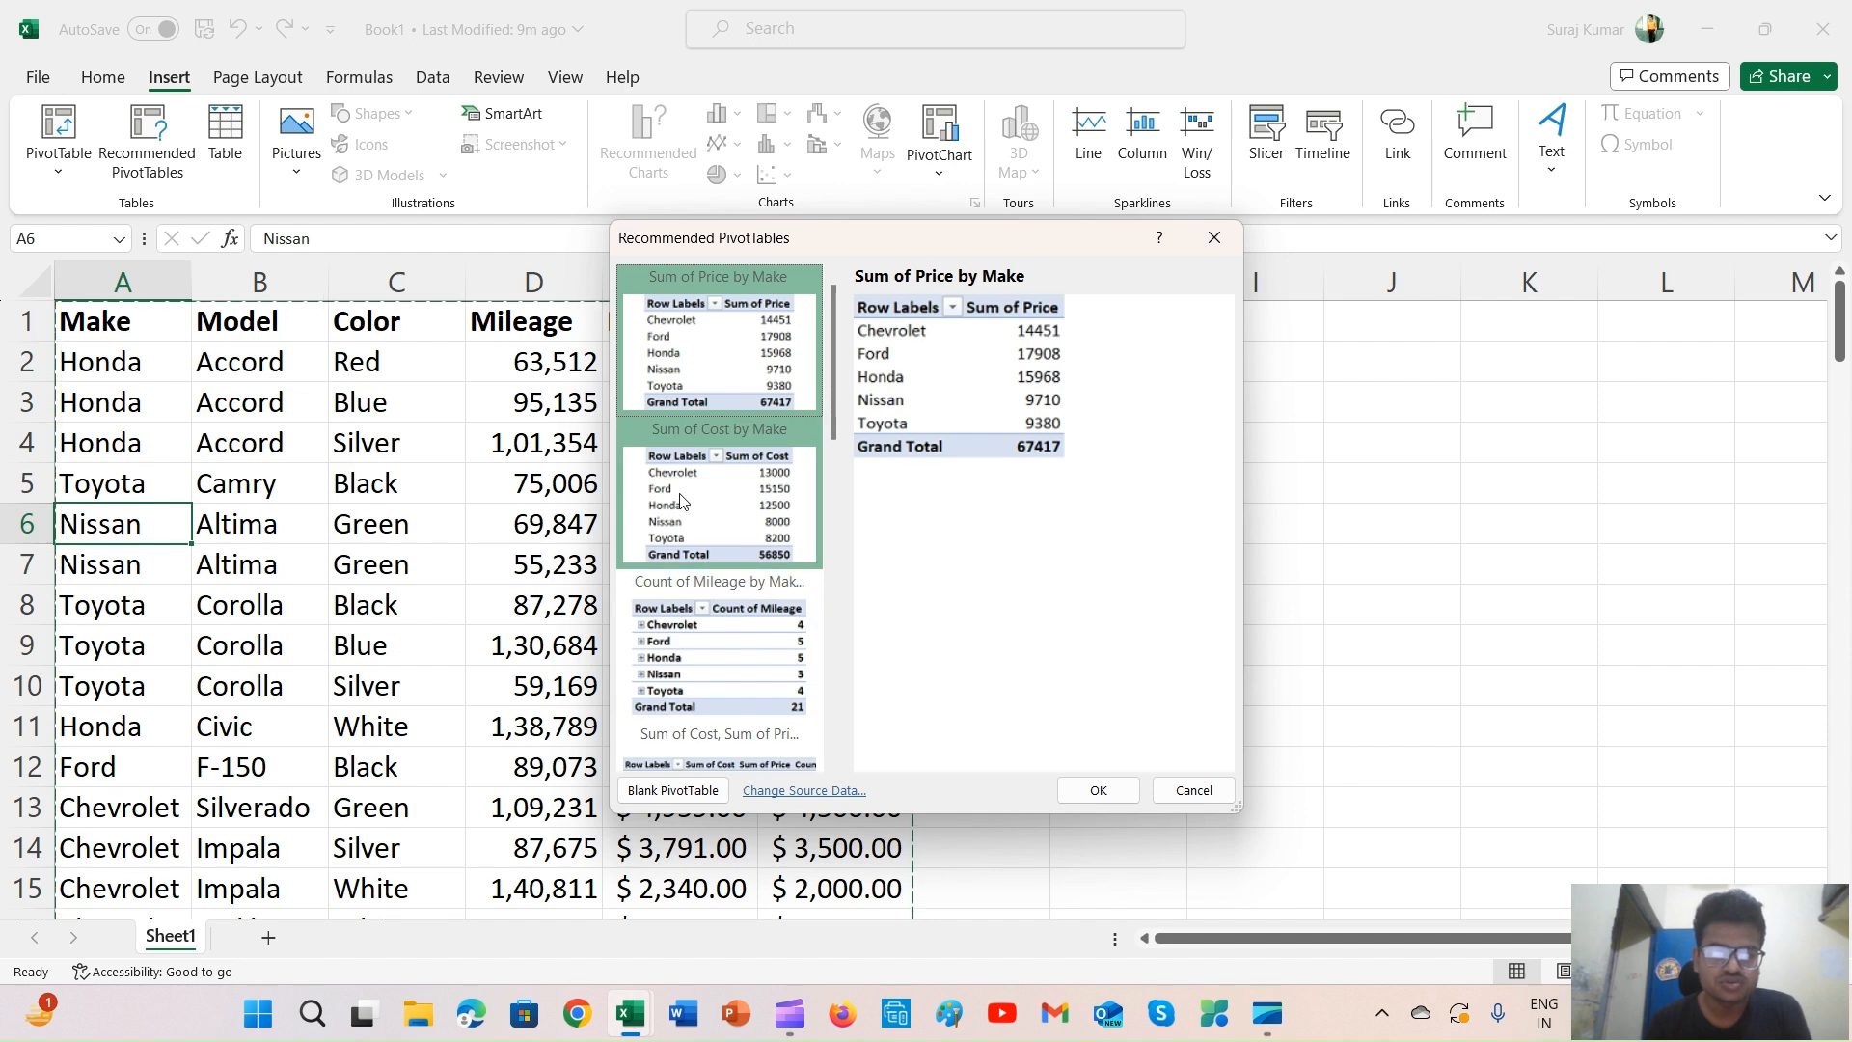
left_click(680, 500)
scroll(694, 405, "down", 10)
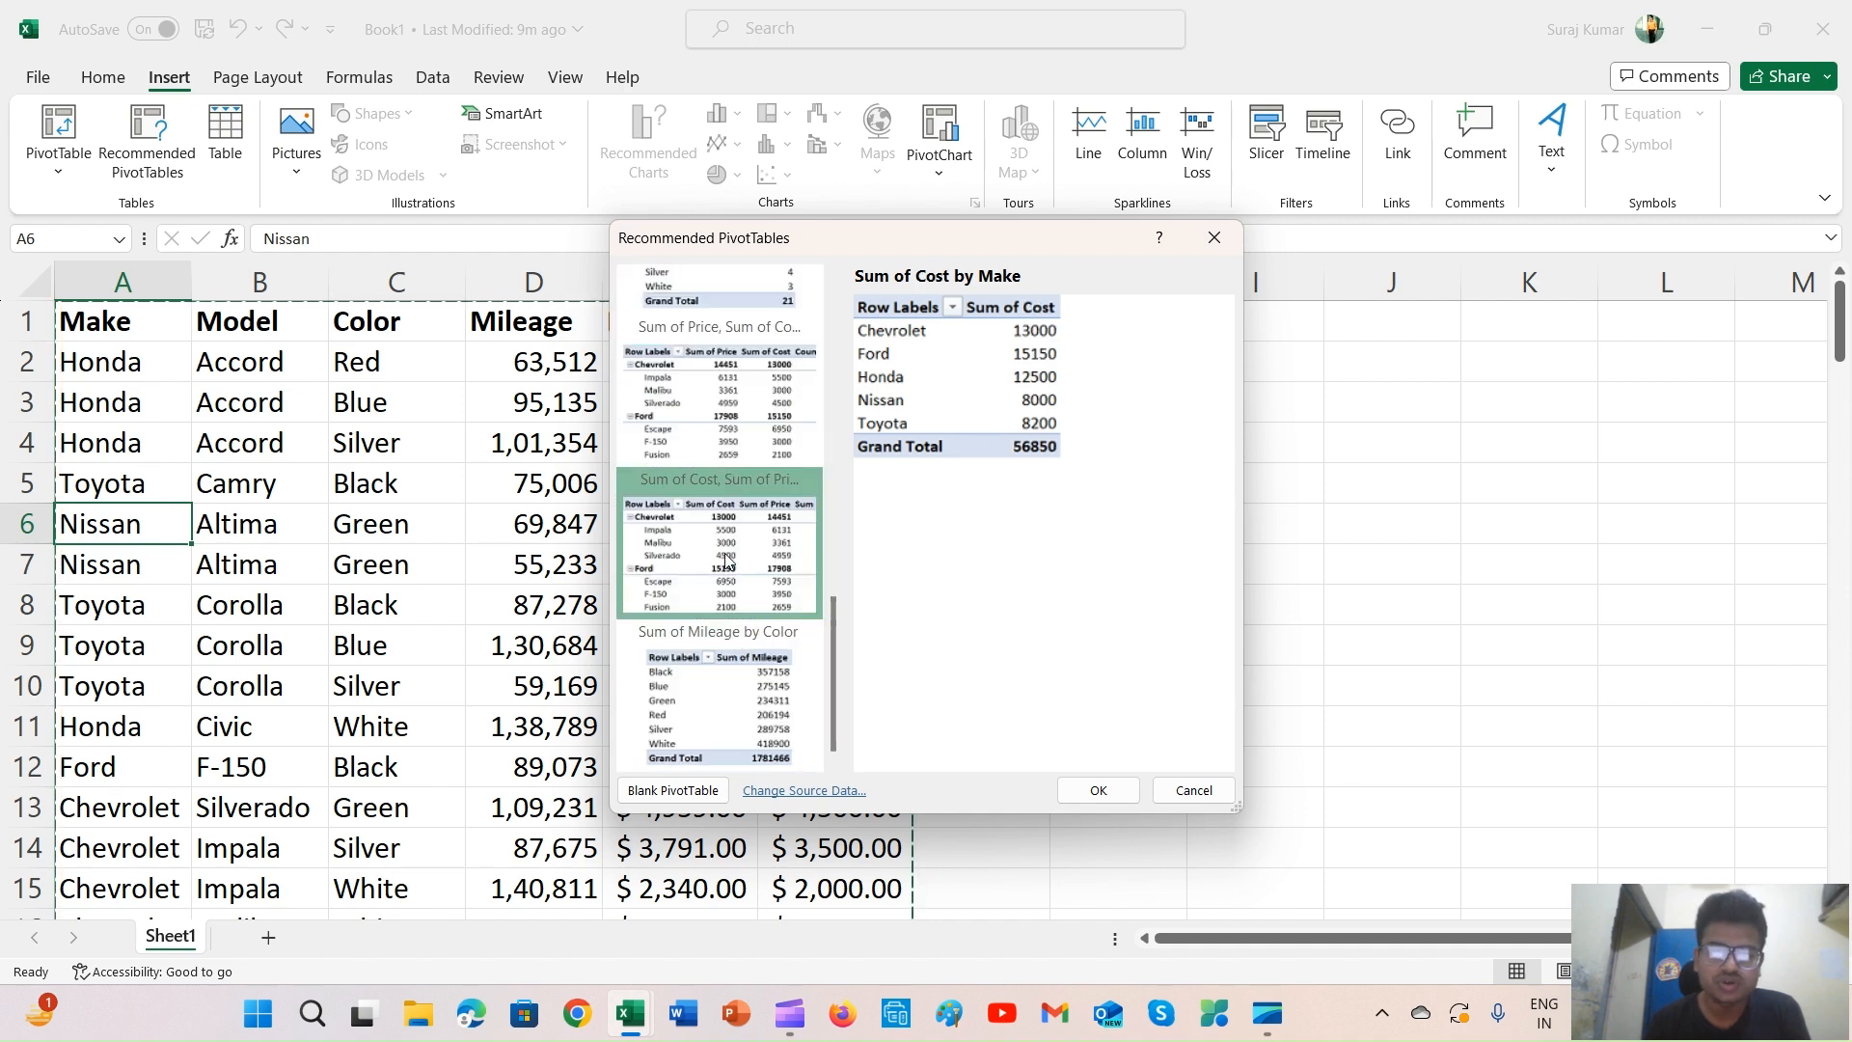
left_click(694, 332)
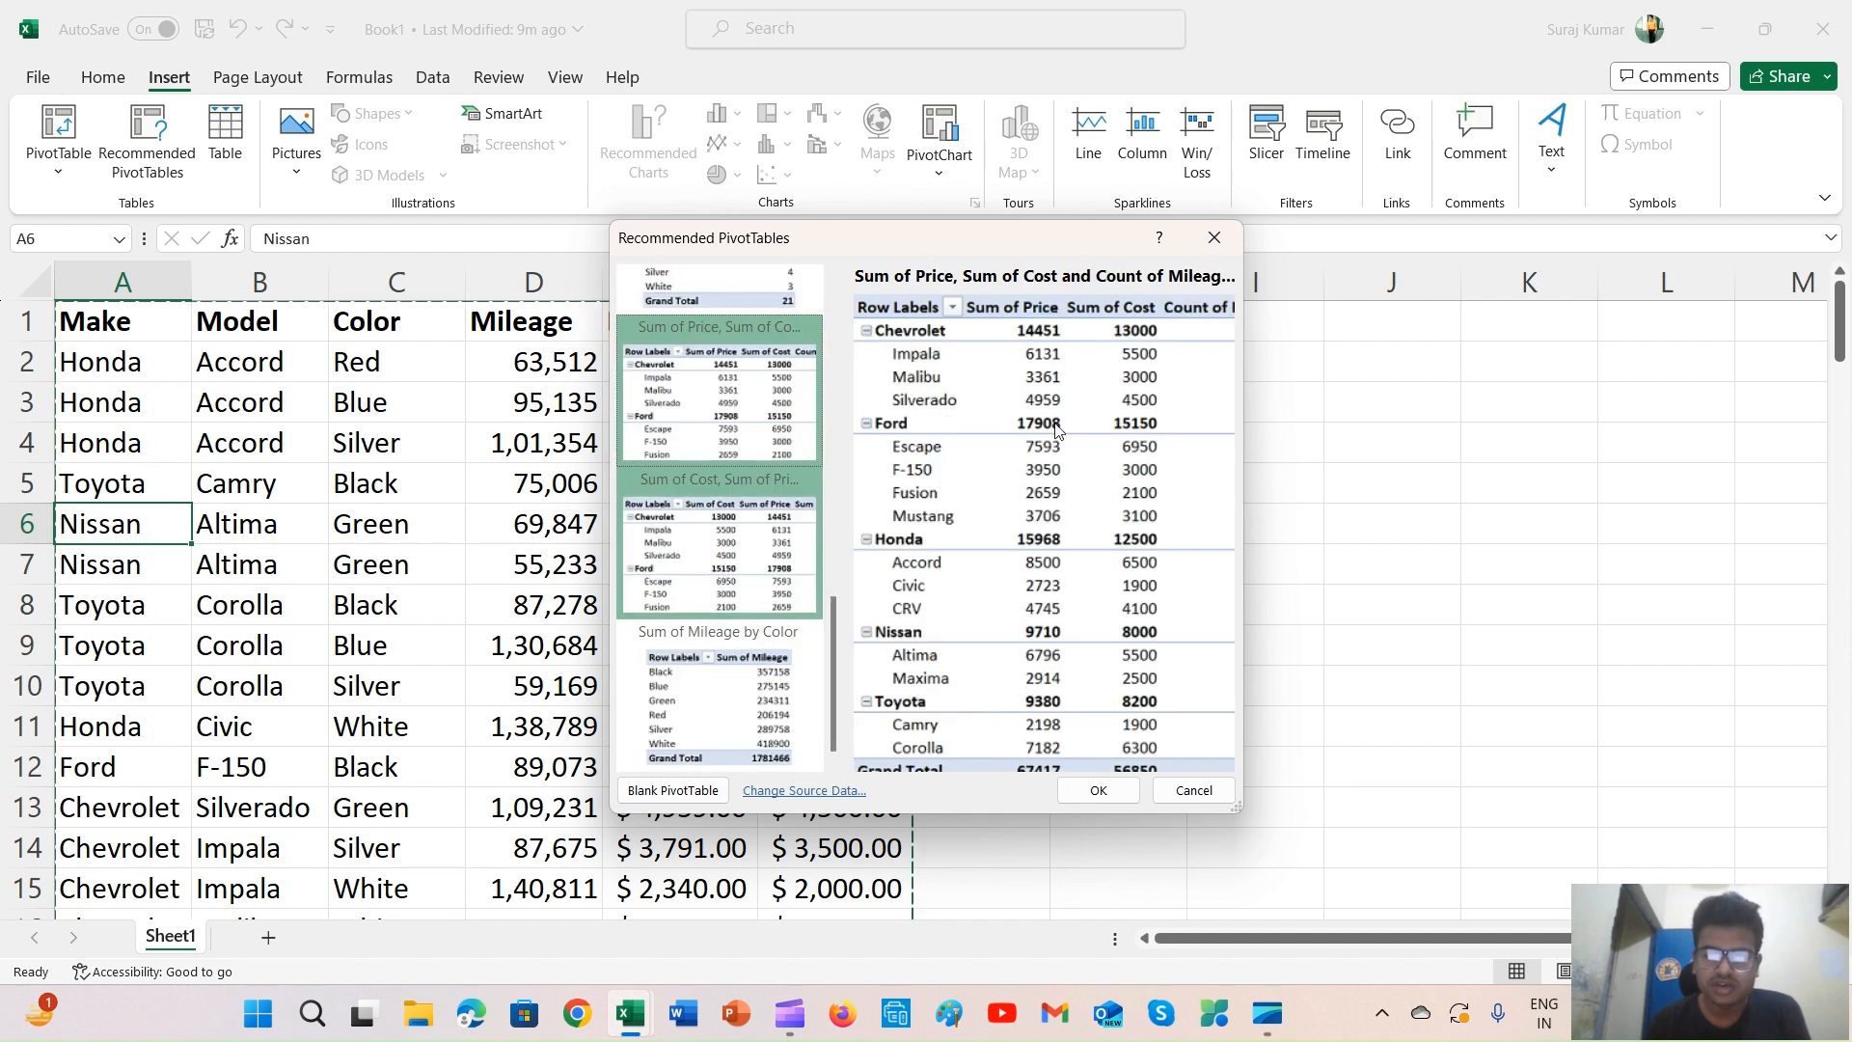
left_click(738, 579)
left_click(721, 739)
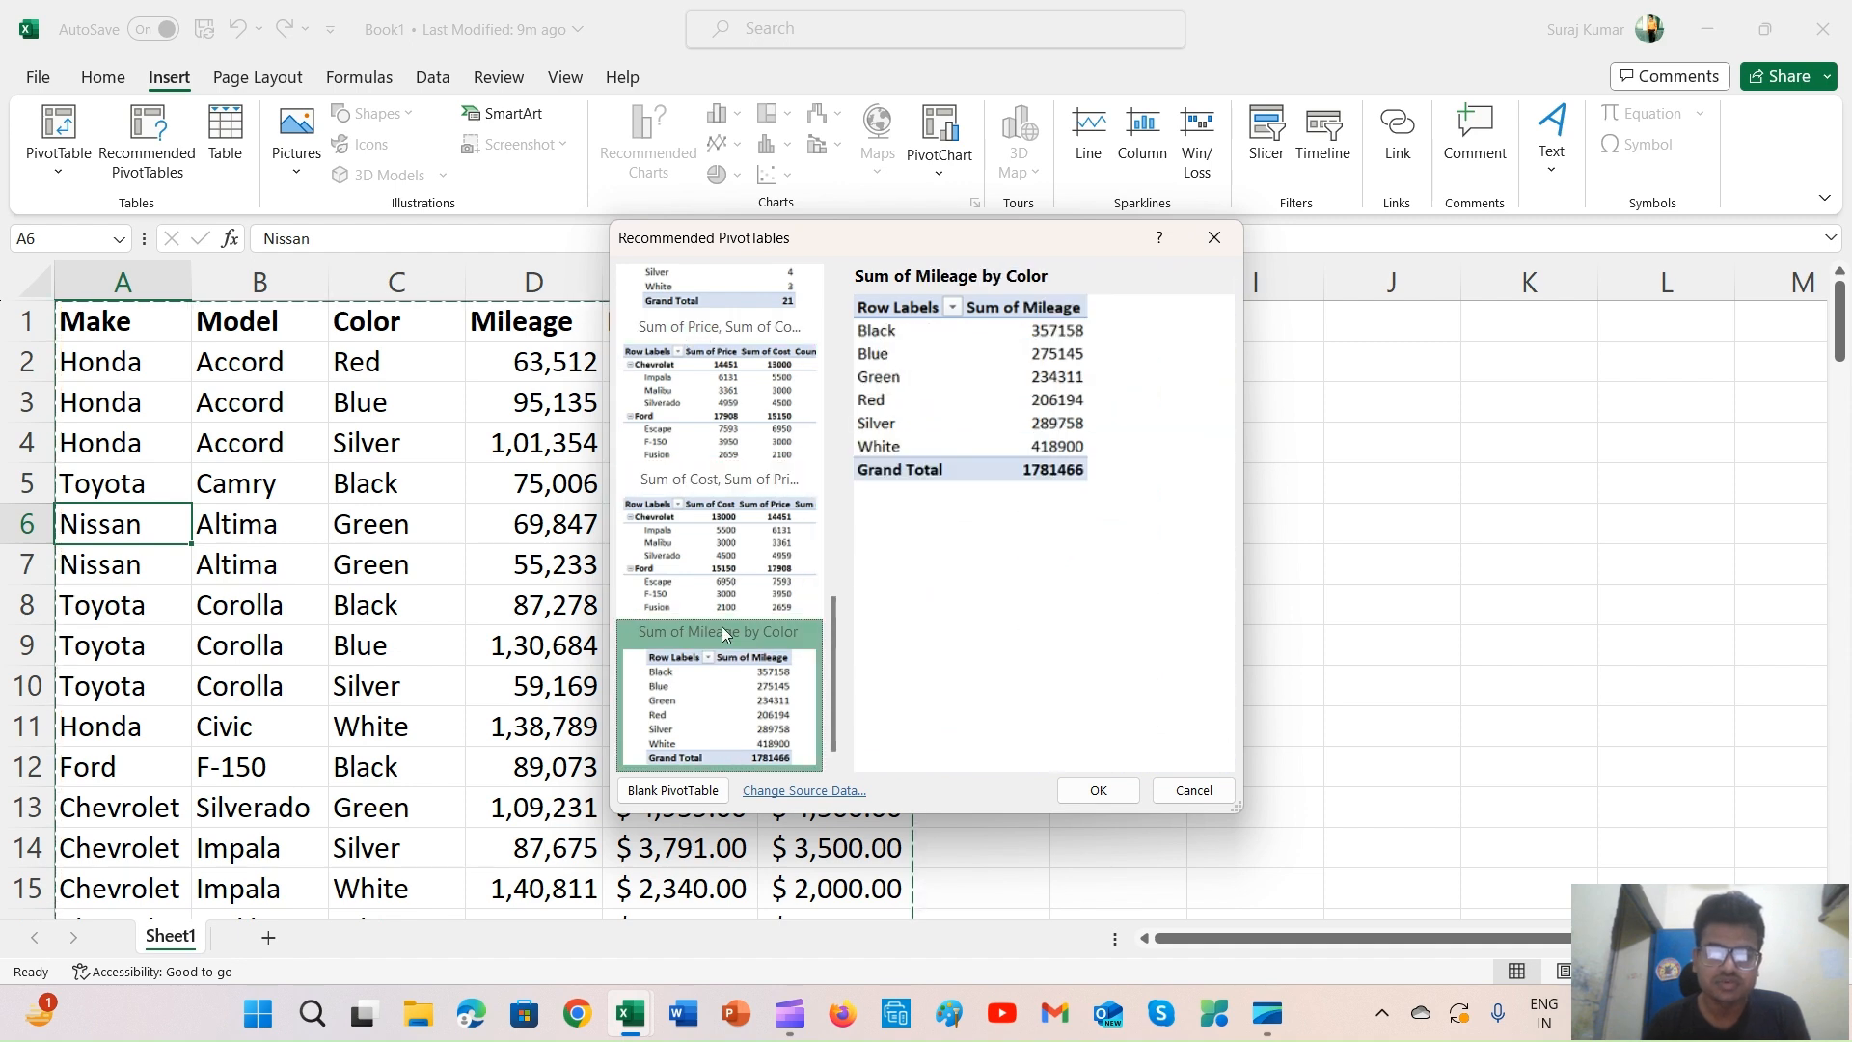
Compare the recommended previews for cost, price and Count of Mileage by Make with the combined price, cost and mileage layout
scroll(726, 627, "up", 3)
left_click(726, 483)
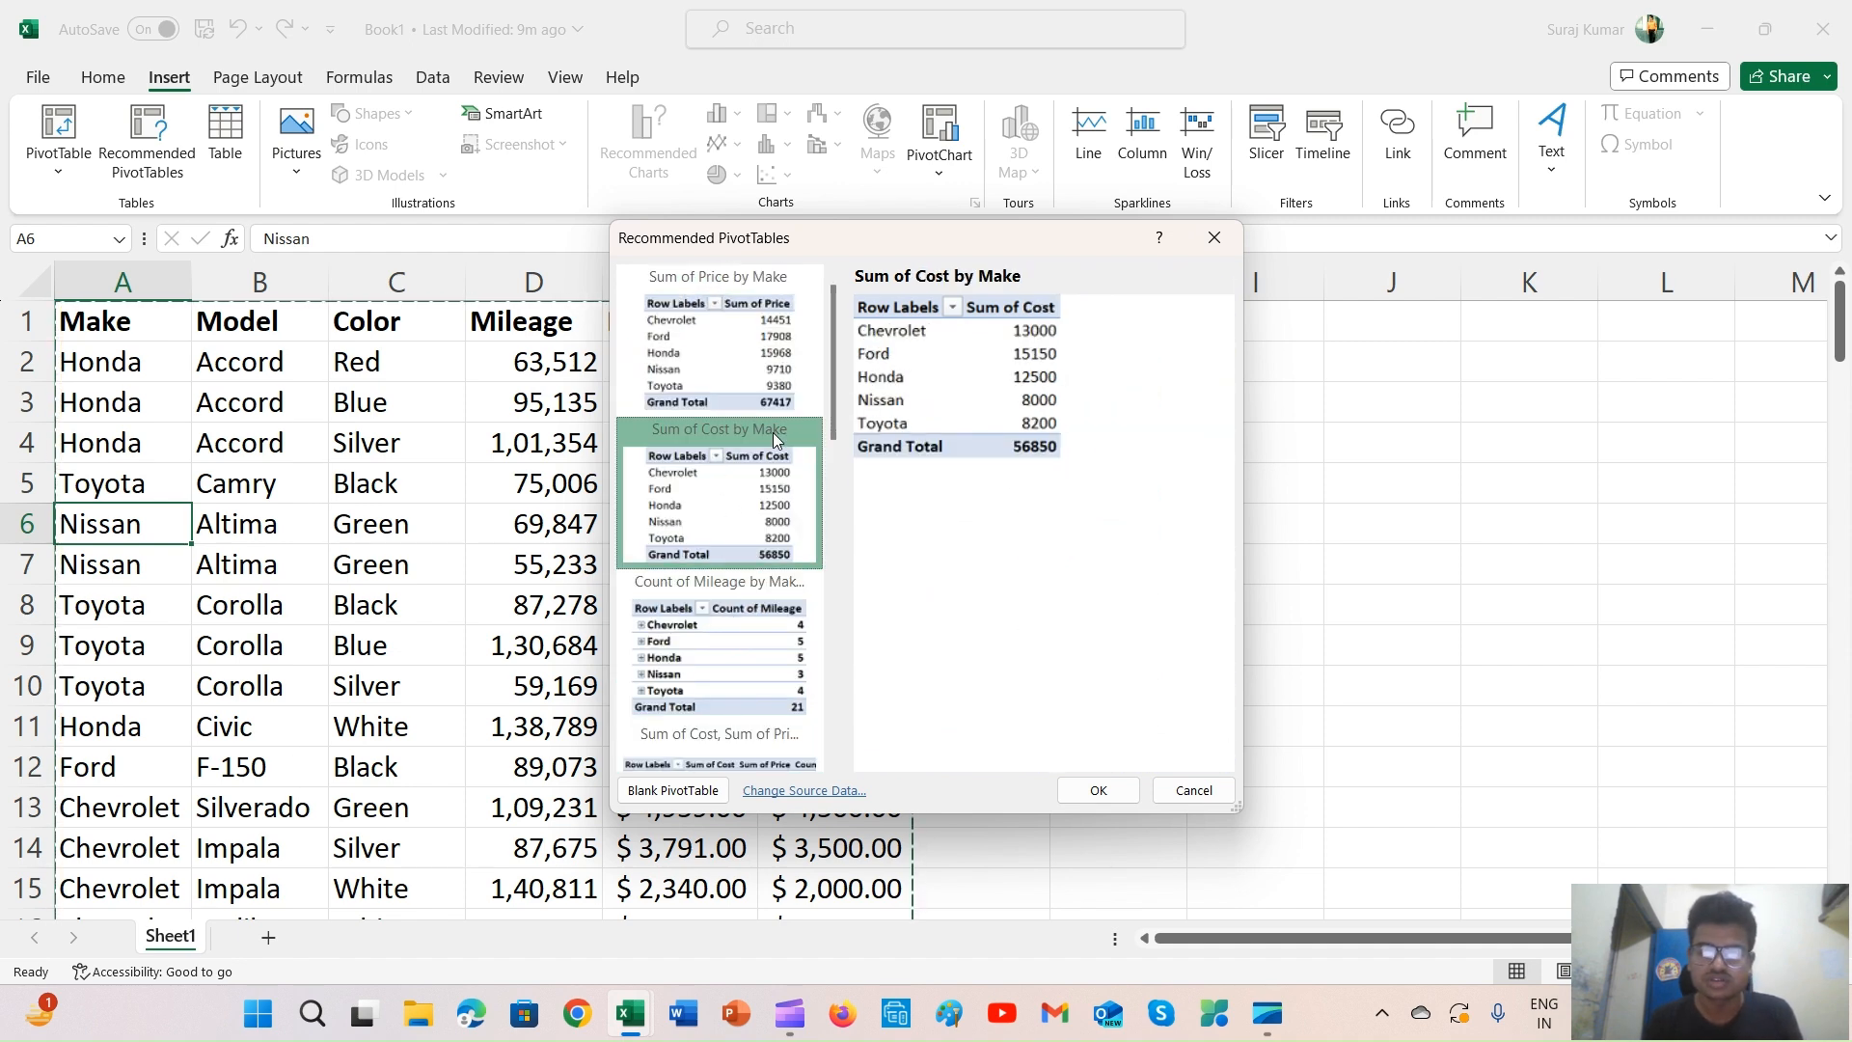
left_click(728, 390)
left_click(702, 707)
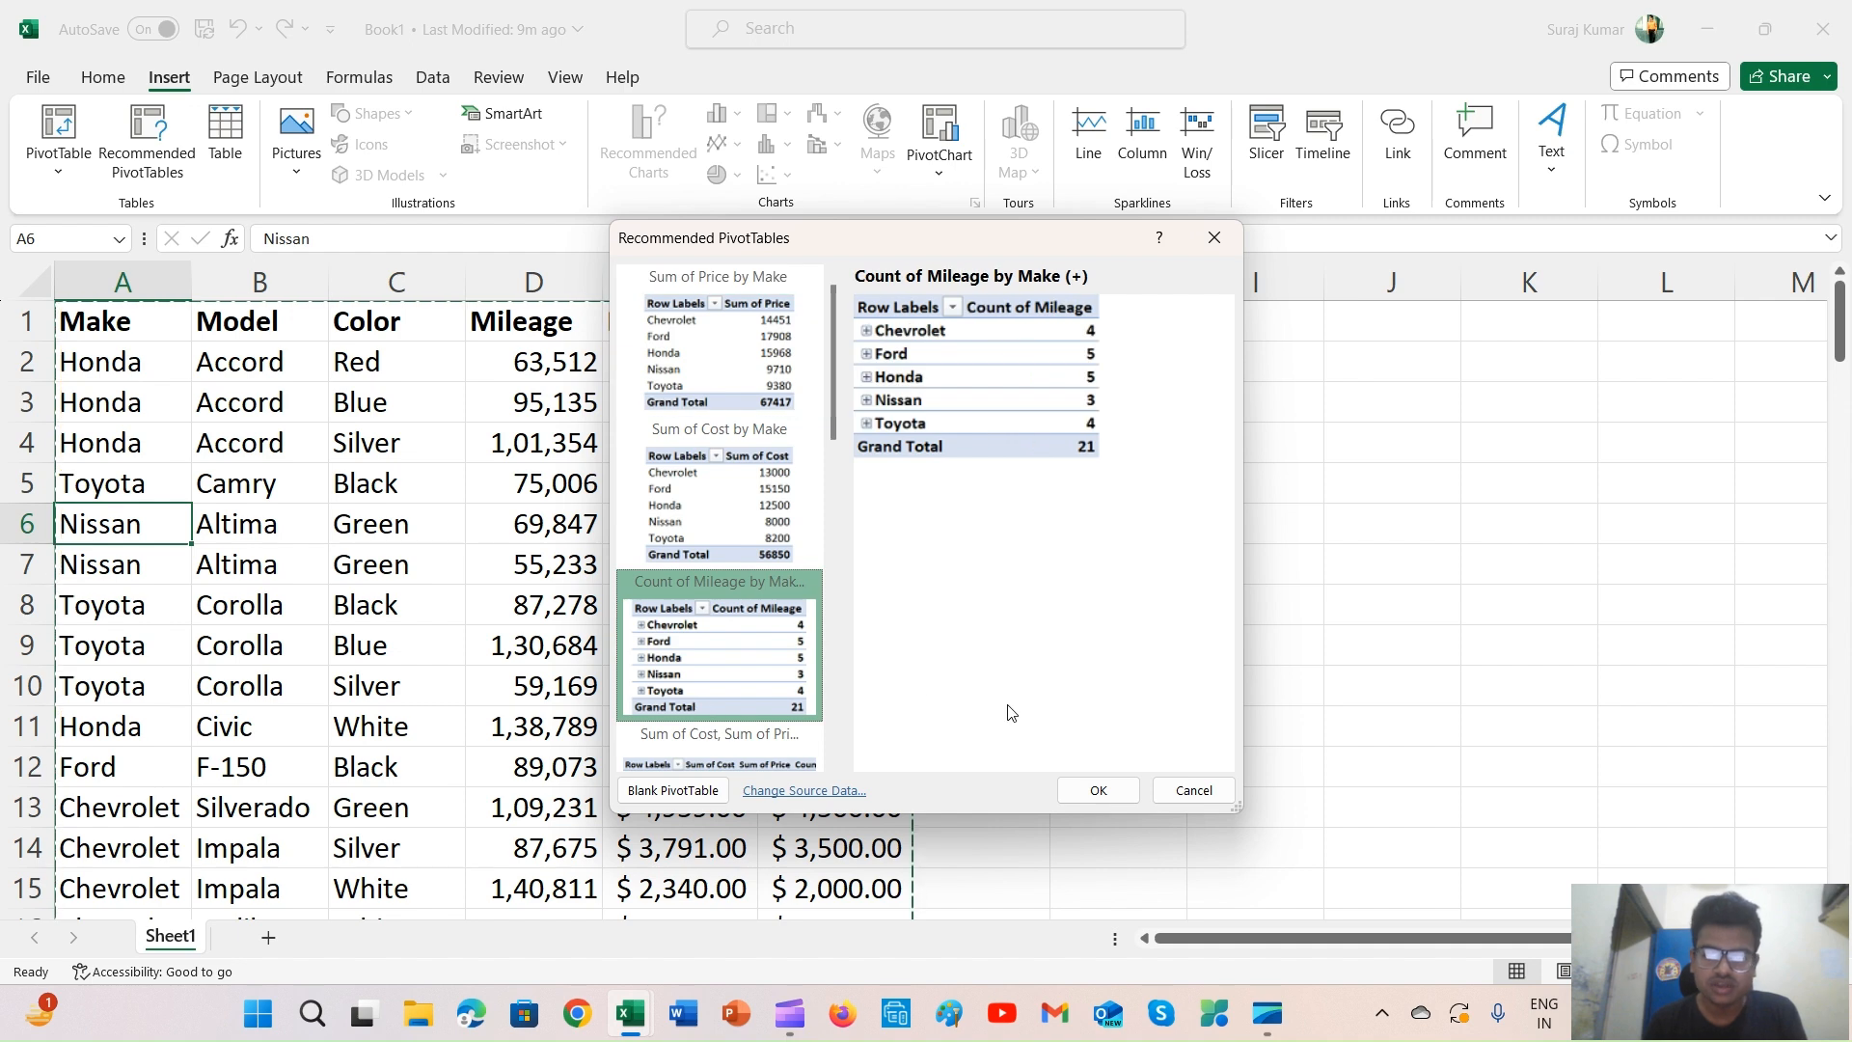
scroll(739, 627, "down", 5)
left_click(739, 627)
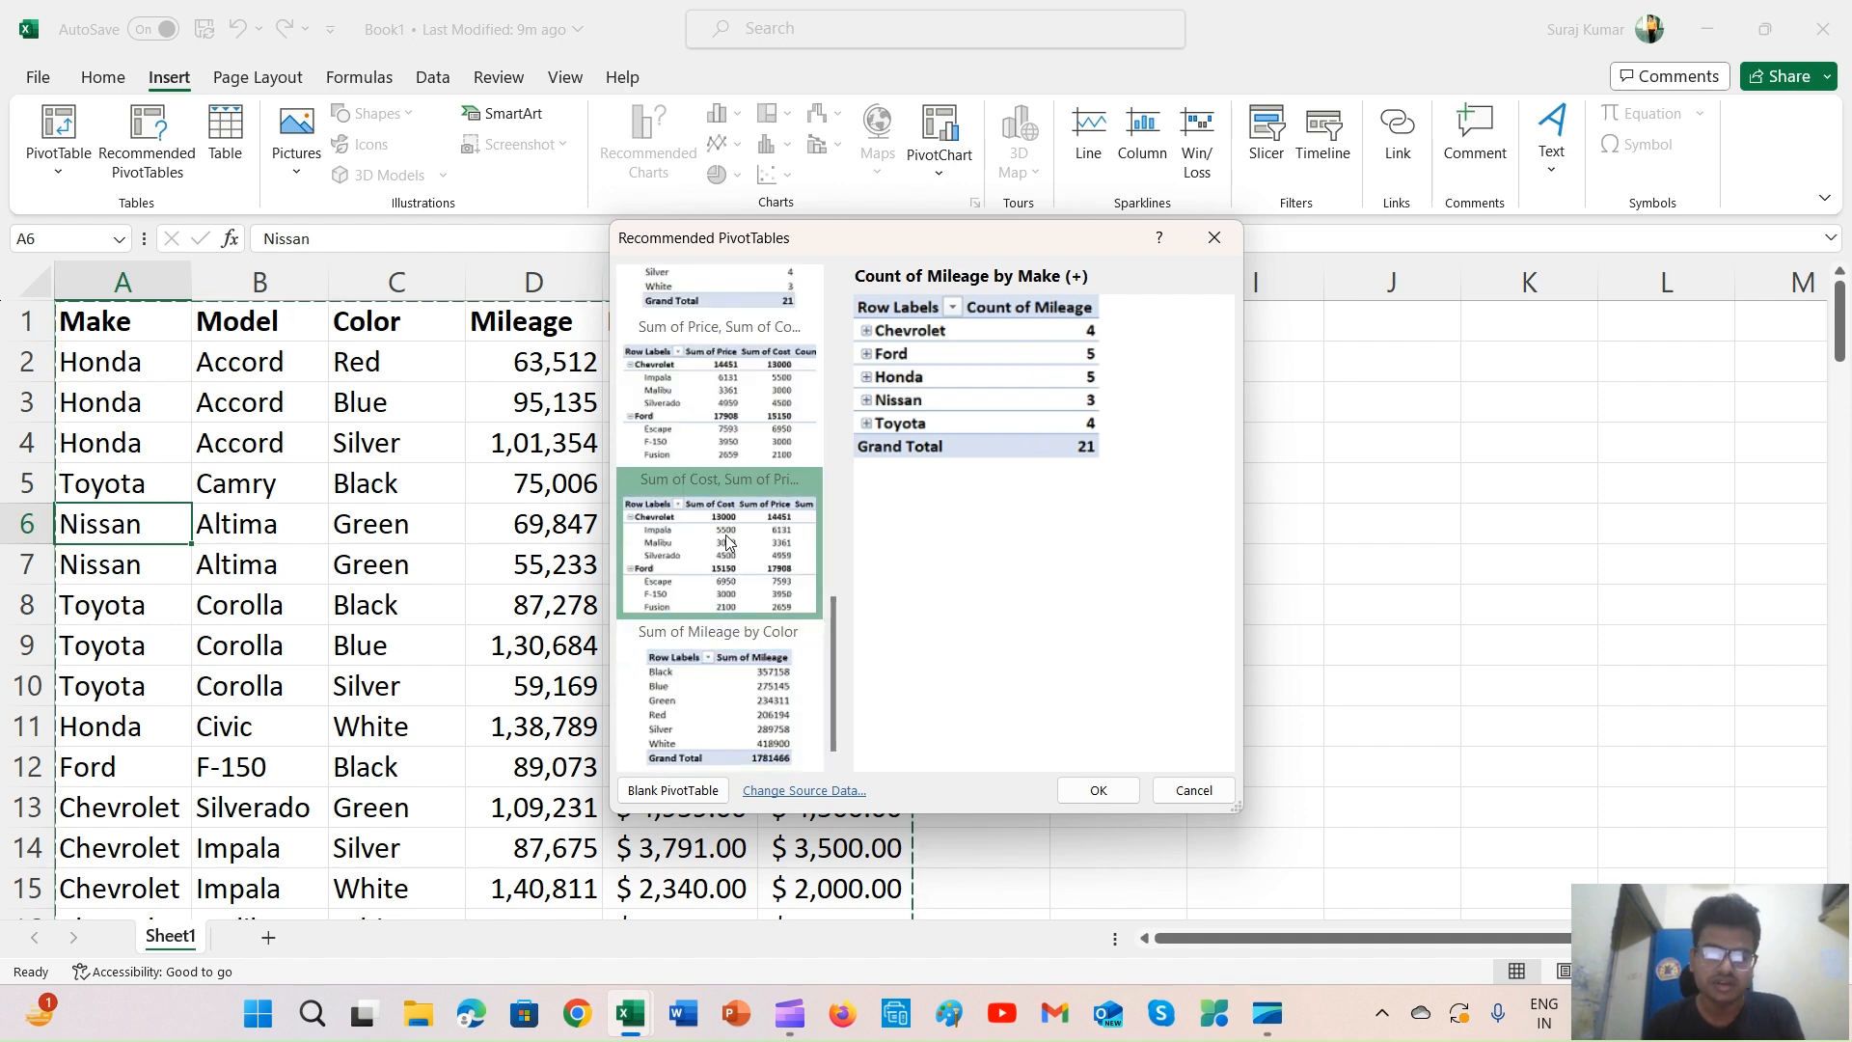
left_click(754, 359)
scroll(734, 440, "up", 2)
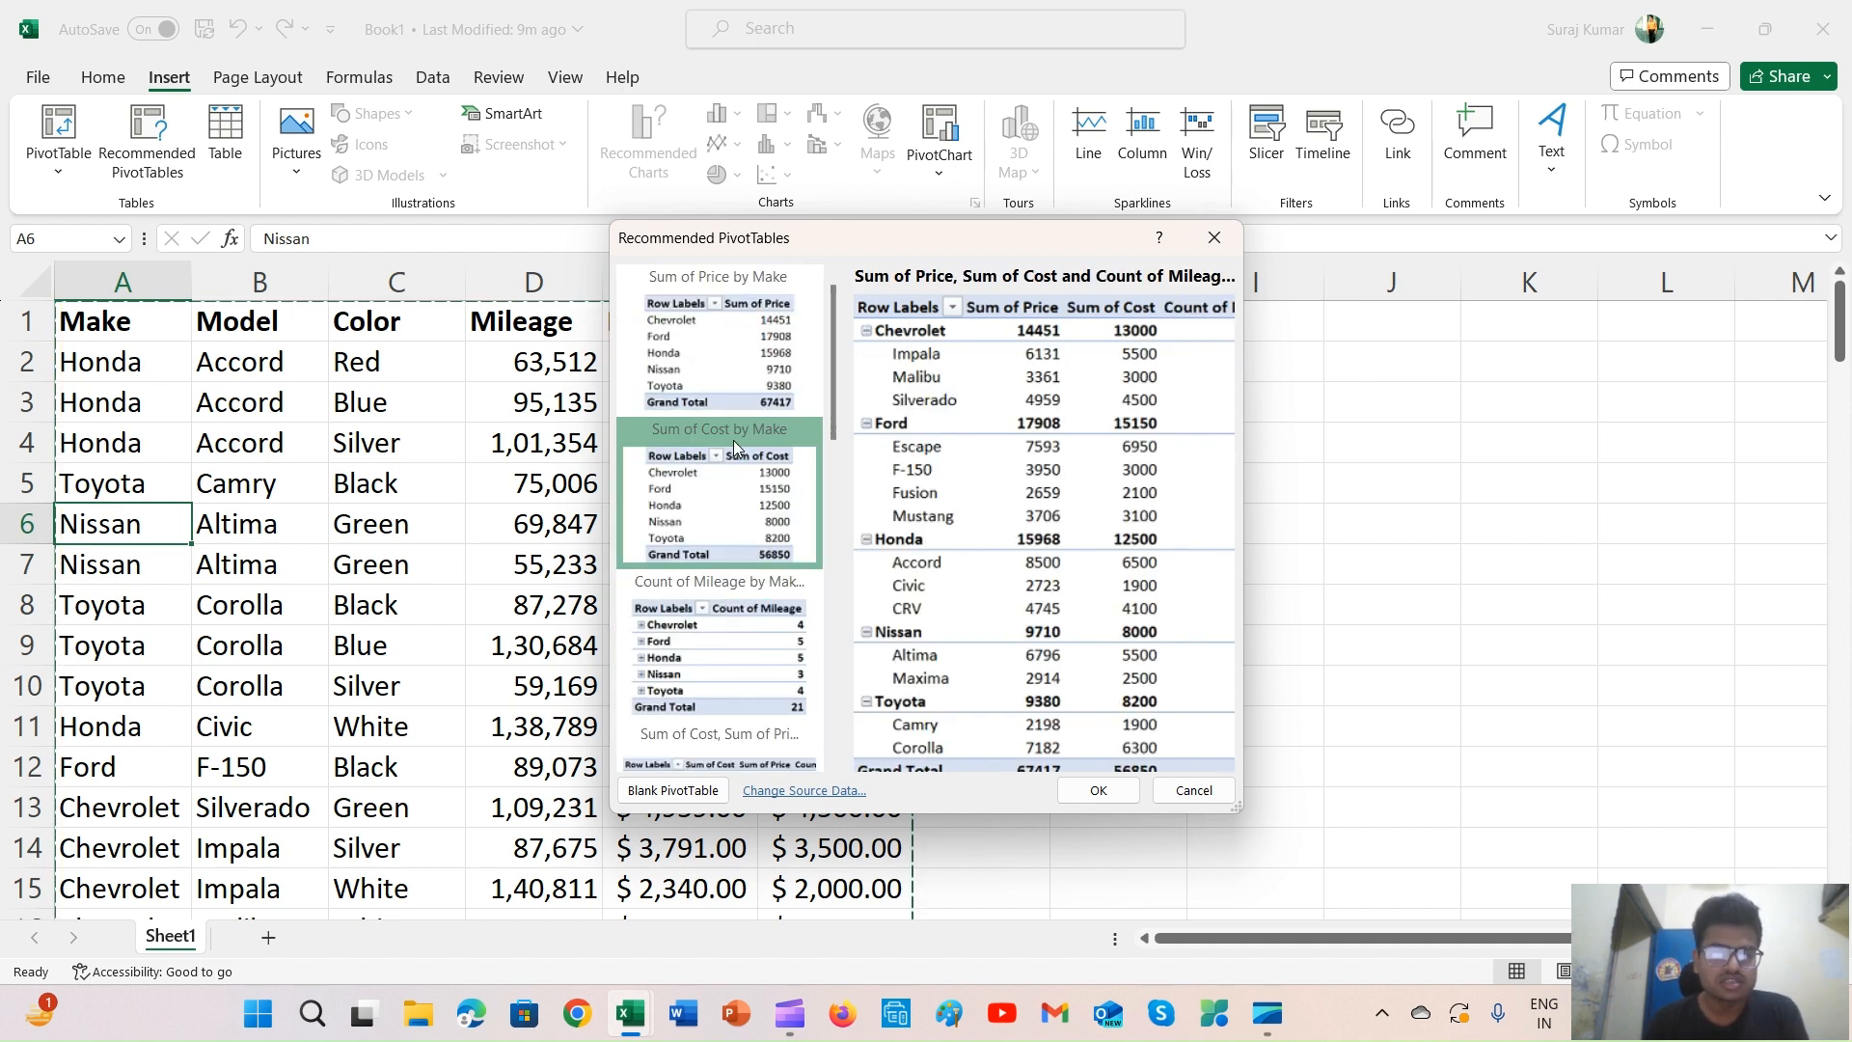
Insert the recommended PivotTable that sums Cost, Price and Mileage by Make and Model
scroll(734, 440, "down", 2)
left_click(731, 552)
double_click(732, 552)
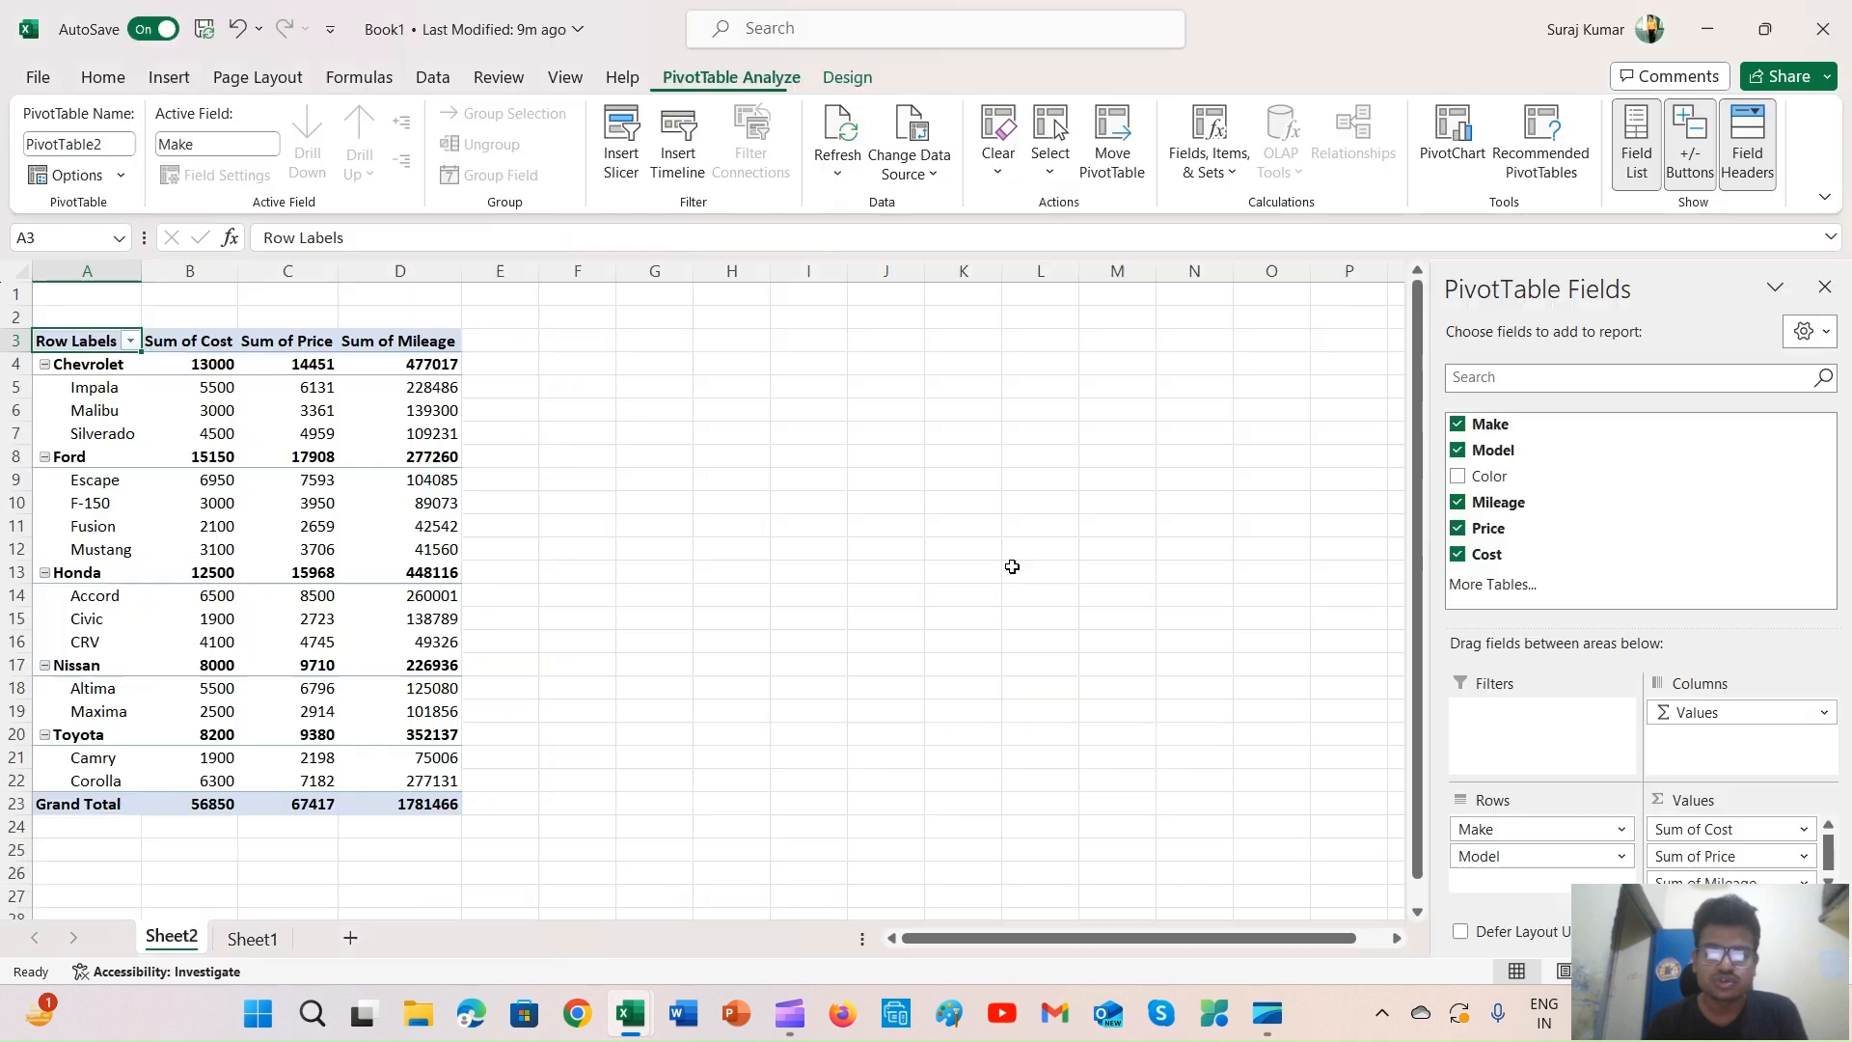
Delete Sheet2 containing the recommended PivotTable
right_click(184, 946)
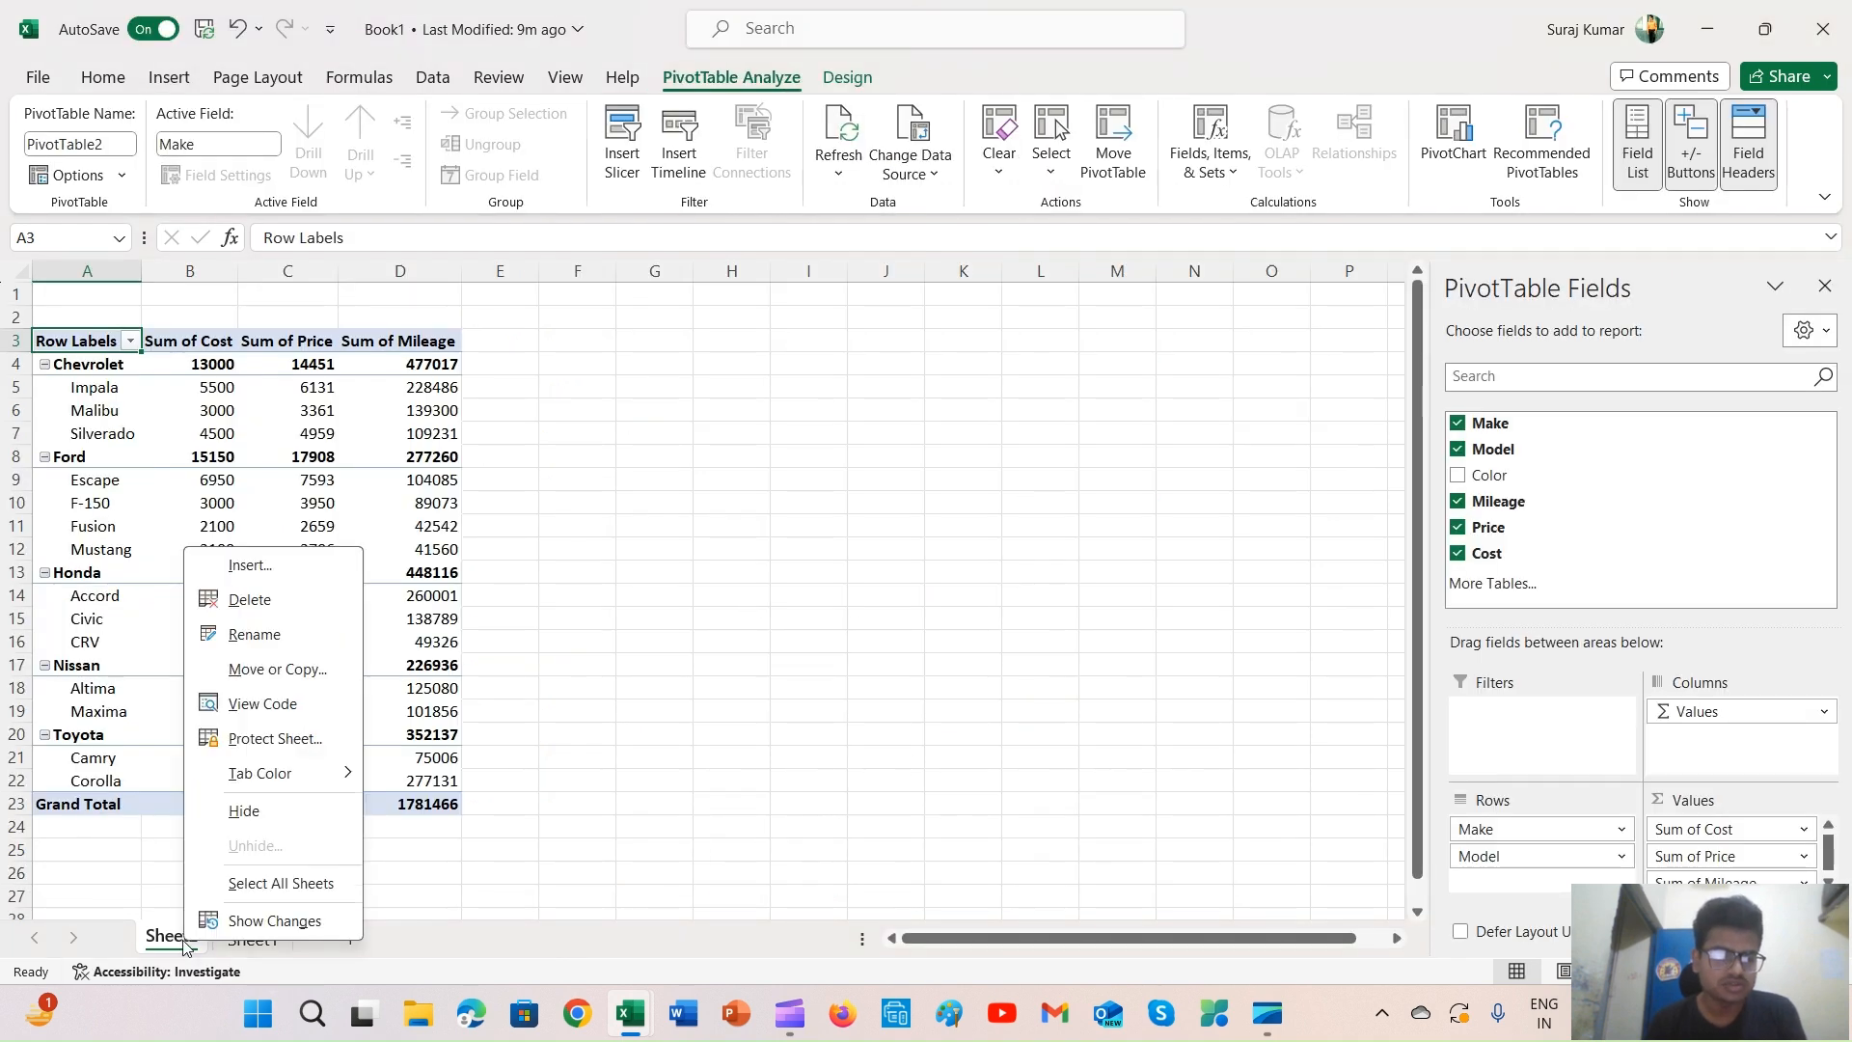
left_click(259, 608)
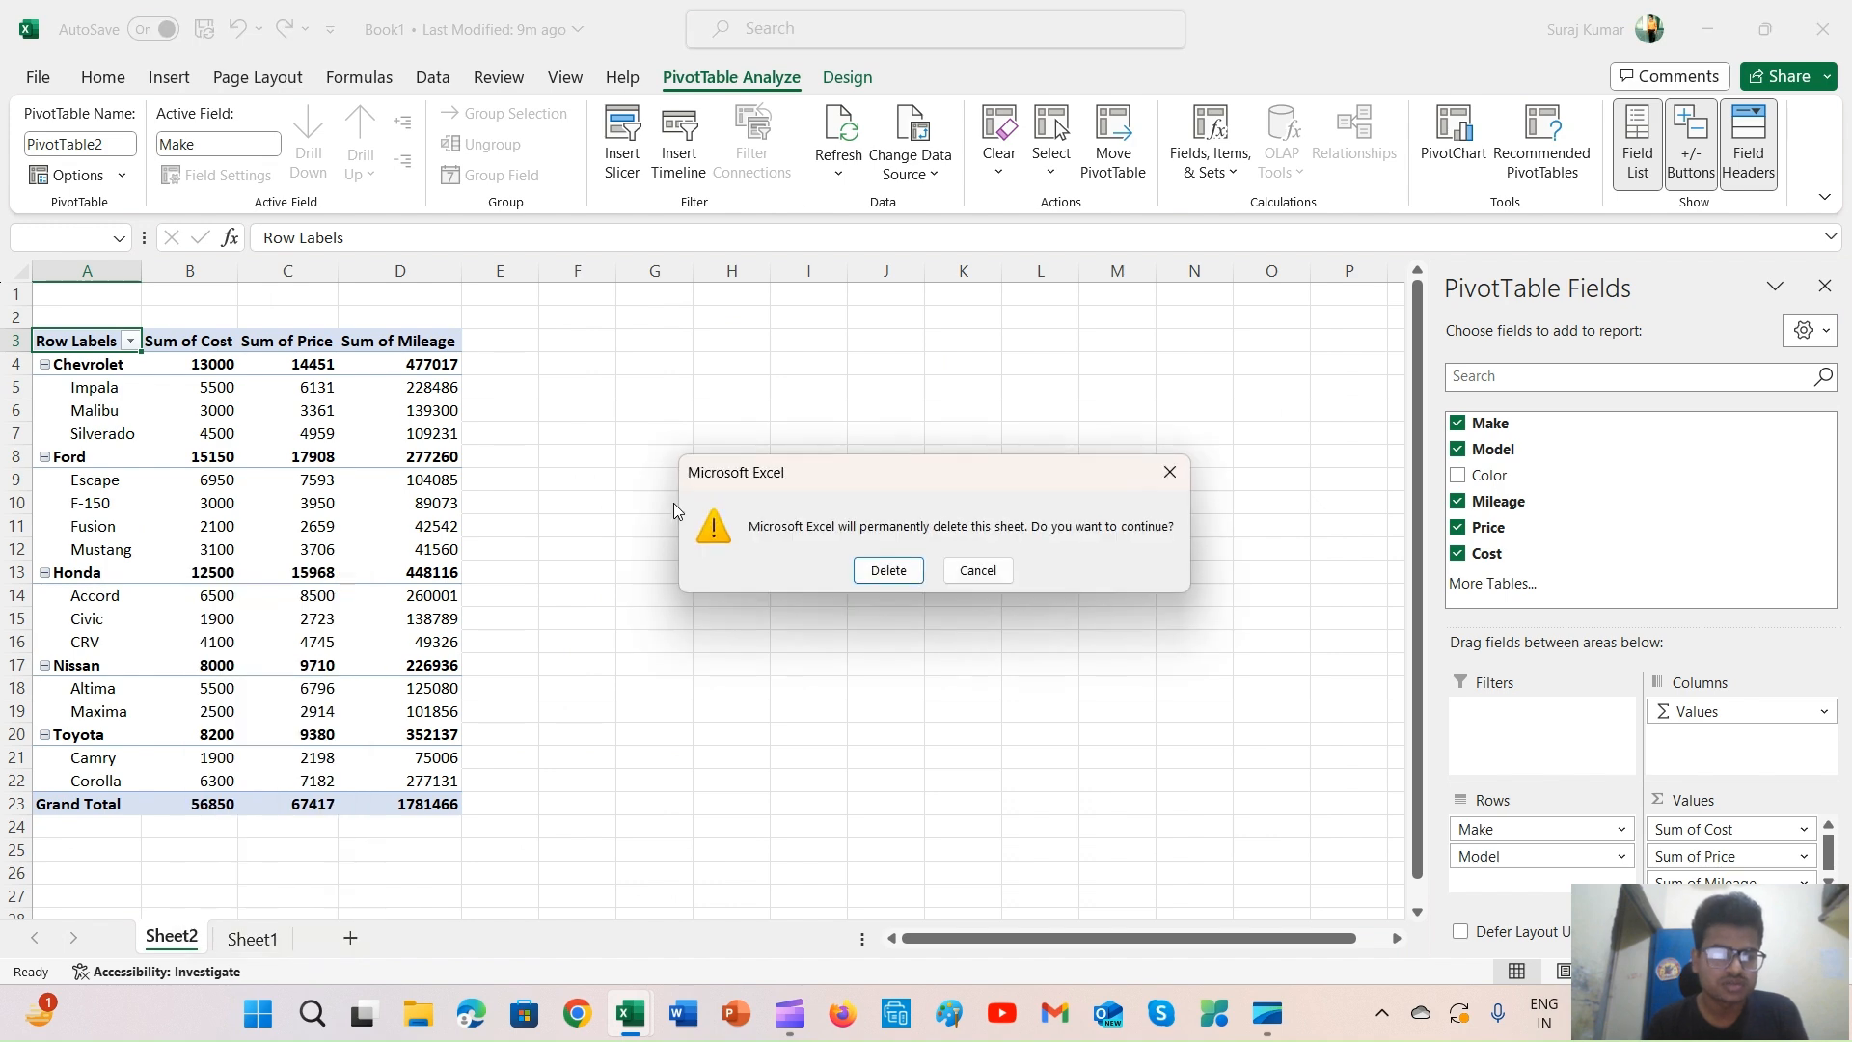
key("Return")
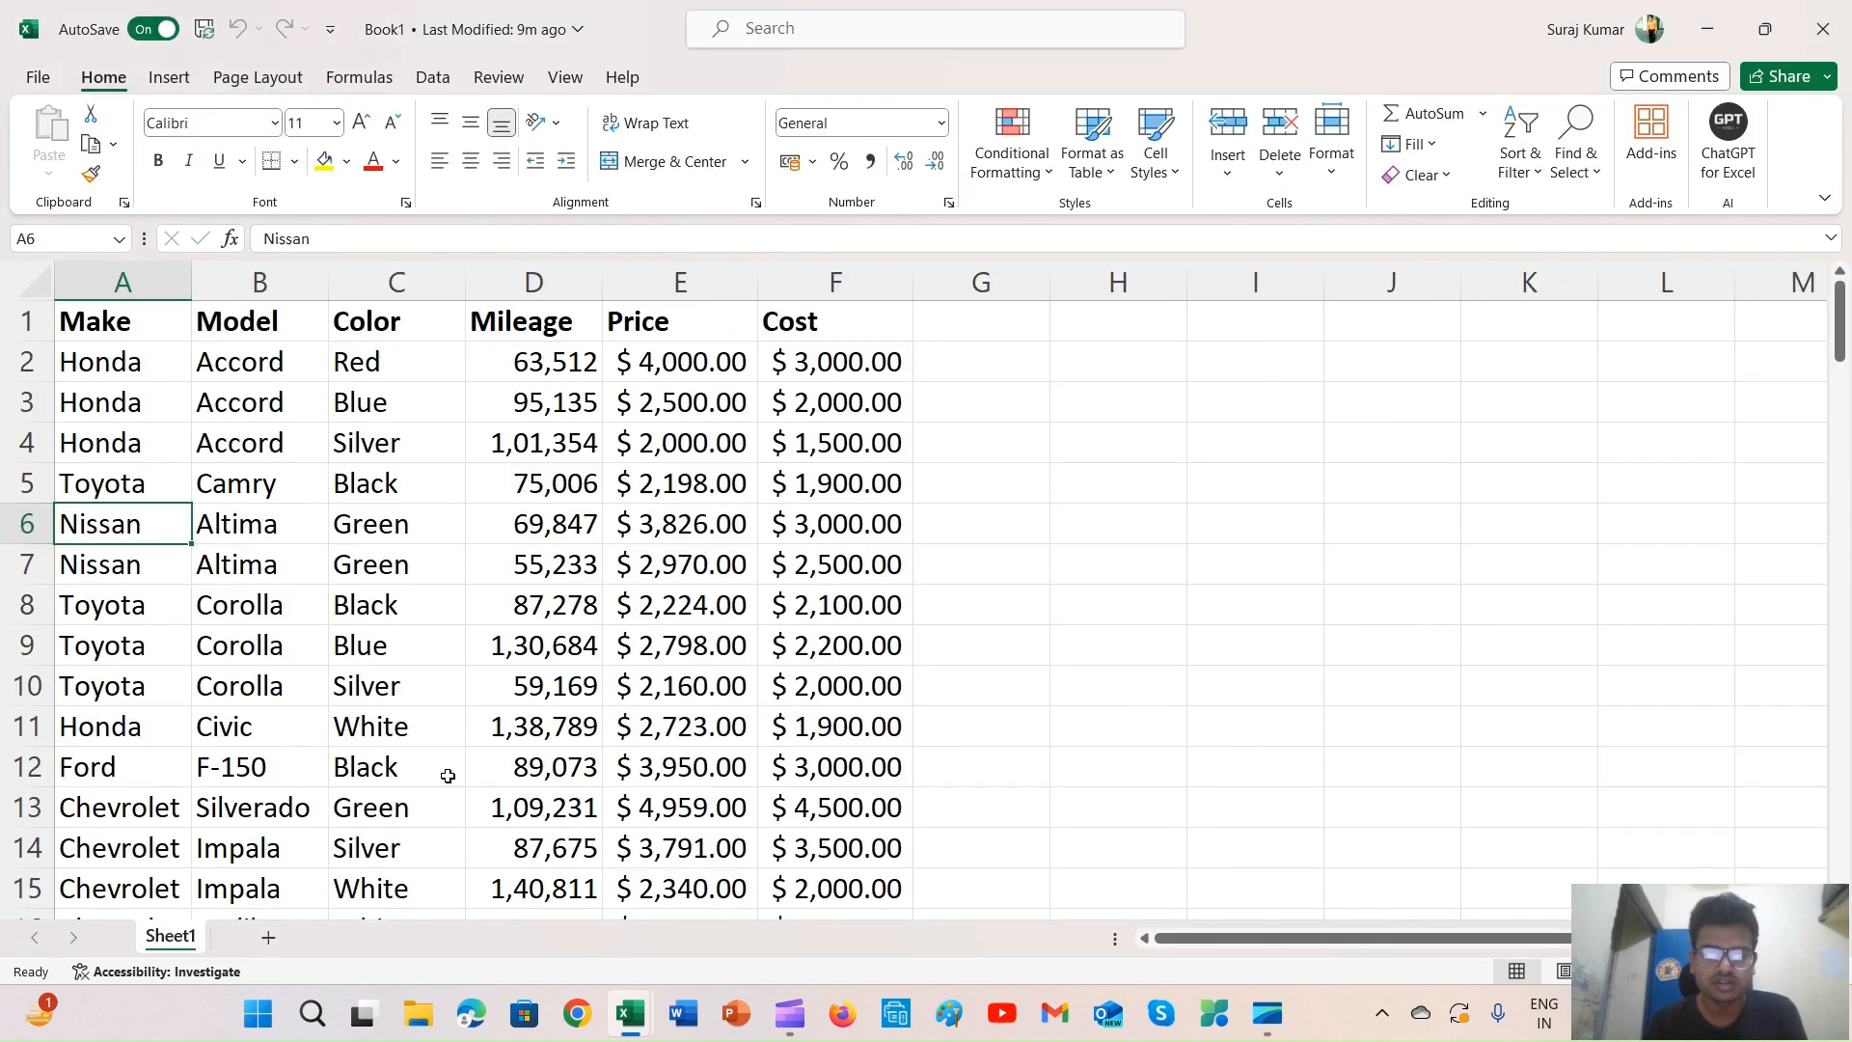
Examine the source options offered for inserting a PivotTable from the car table
left_click(164, 78)
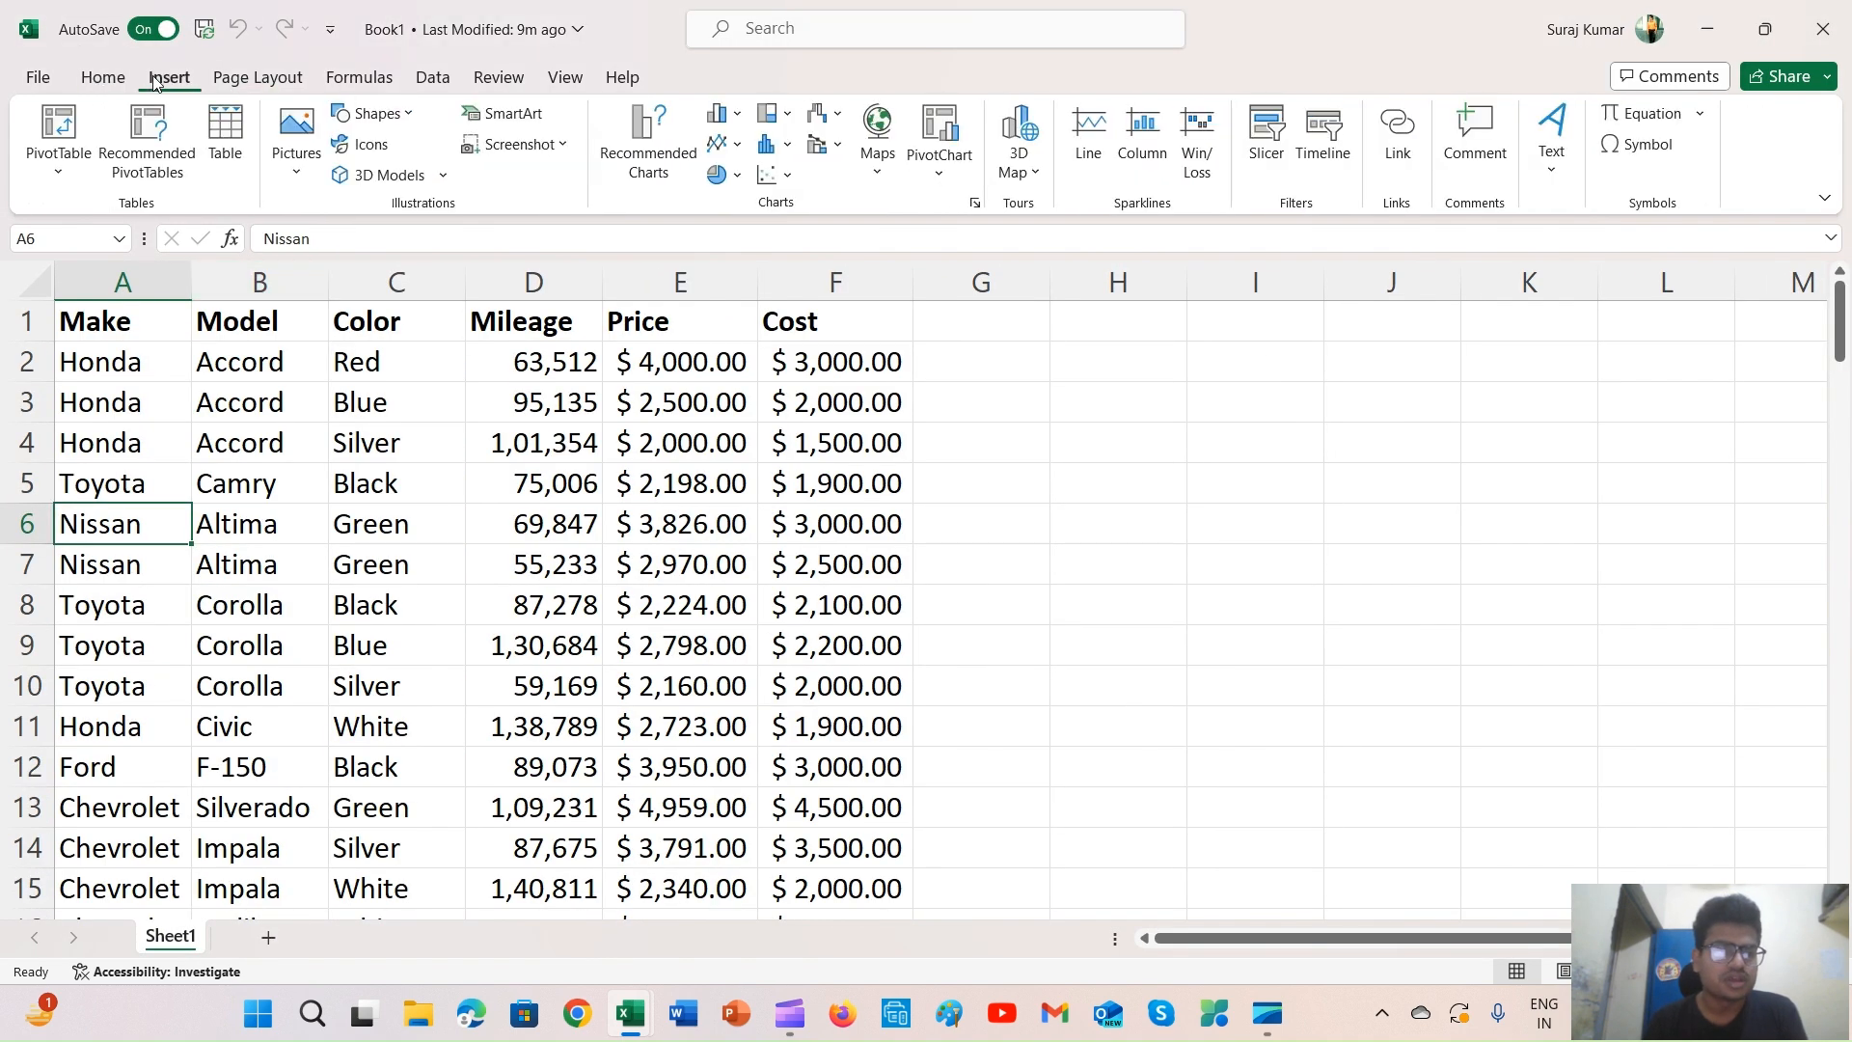
left_click(62, 166)
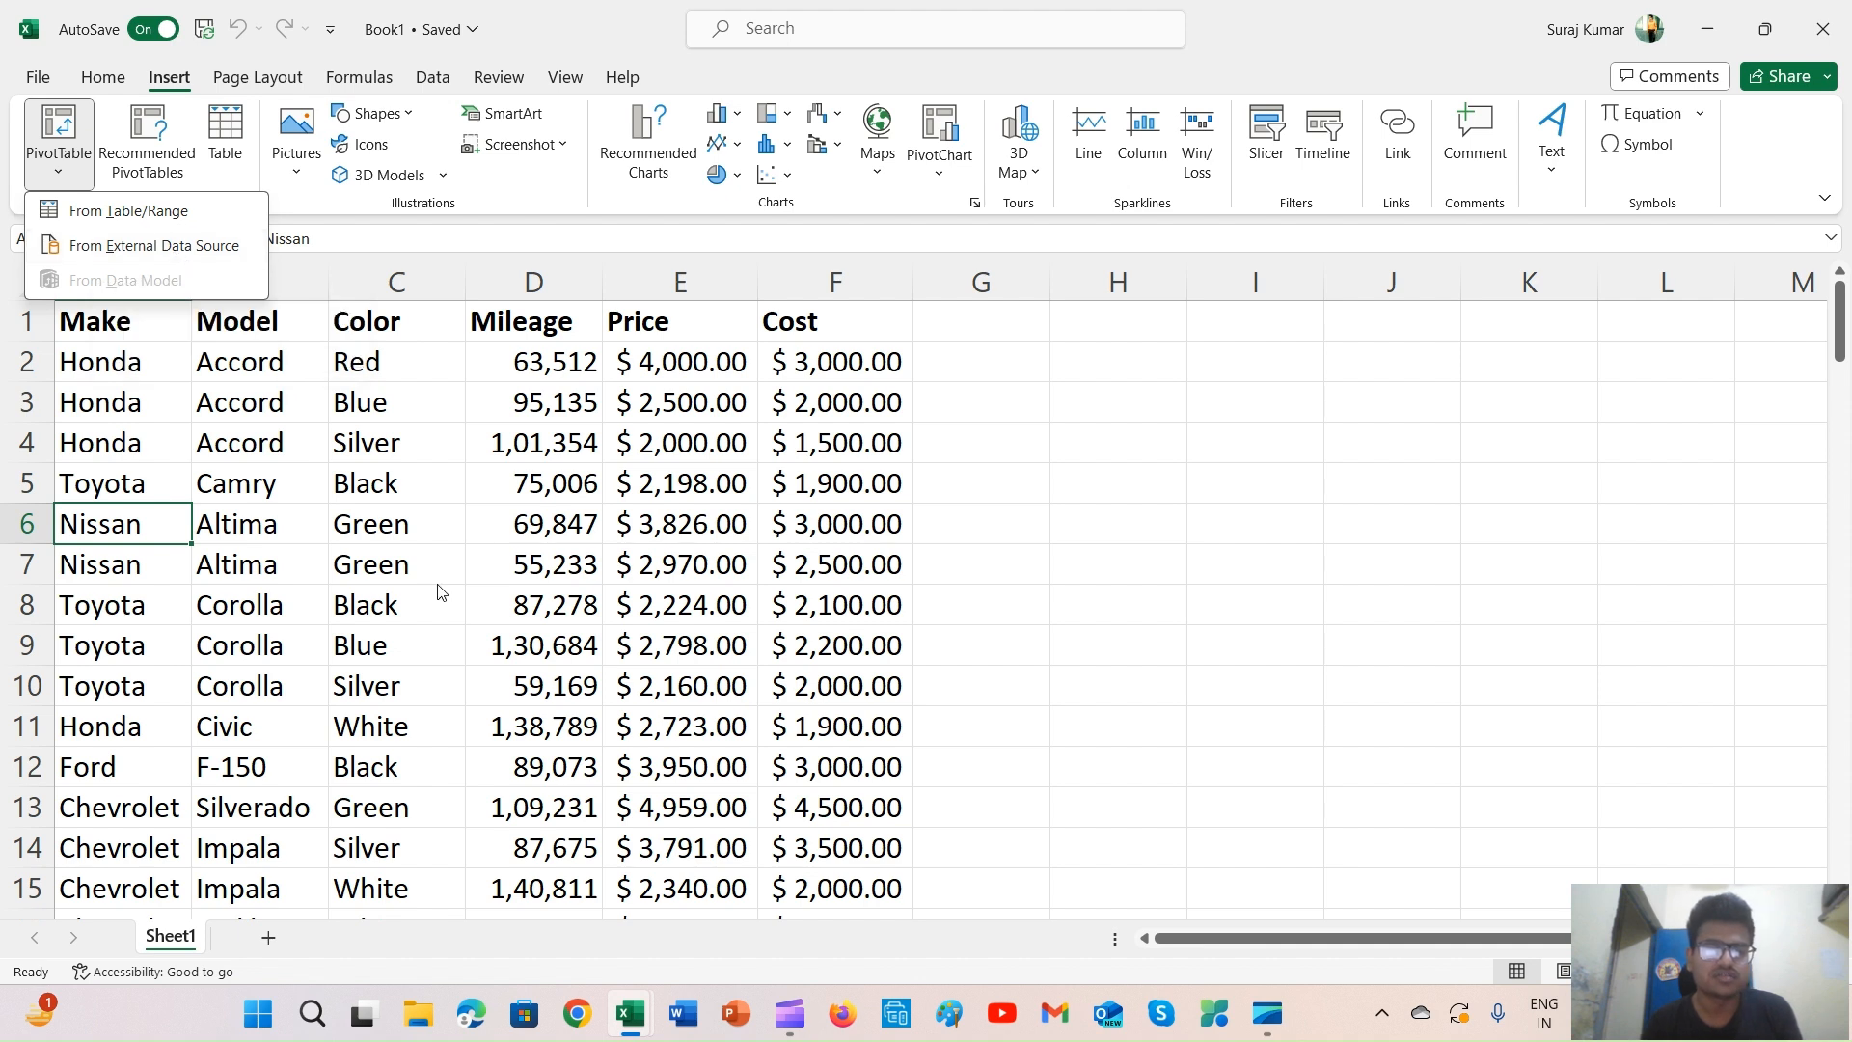
left_click(270, 497)
left_click(255, 484)
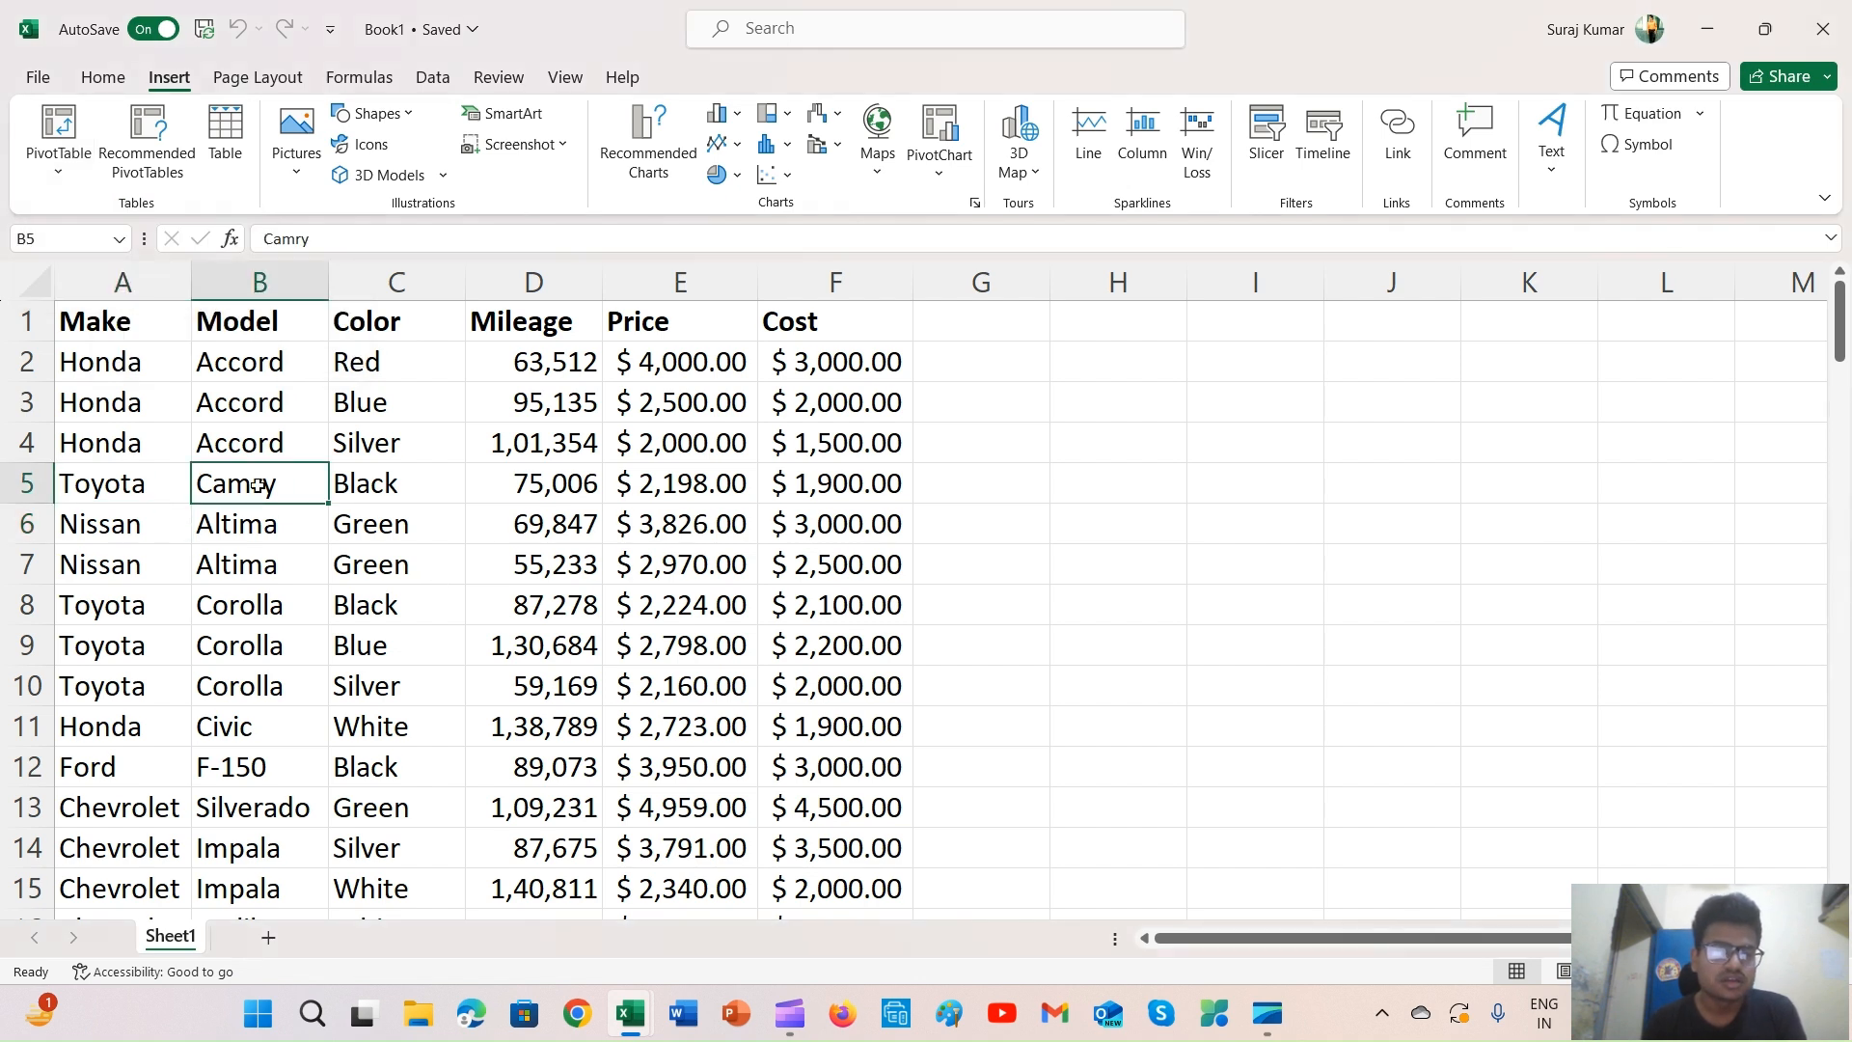
left_click(59, 170)
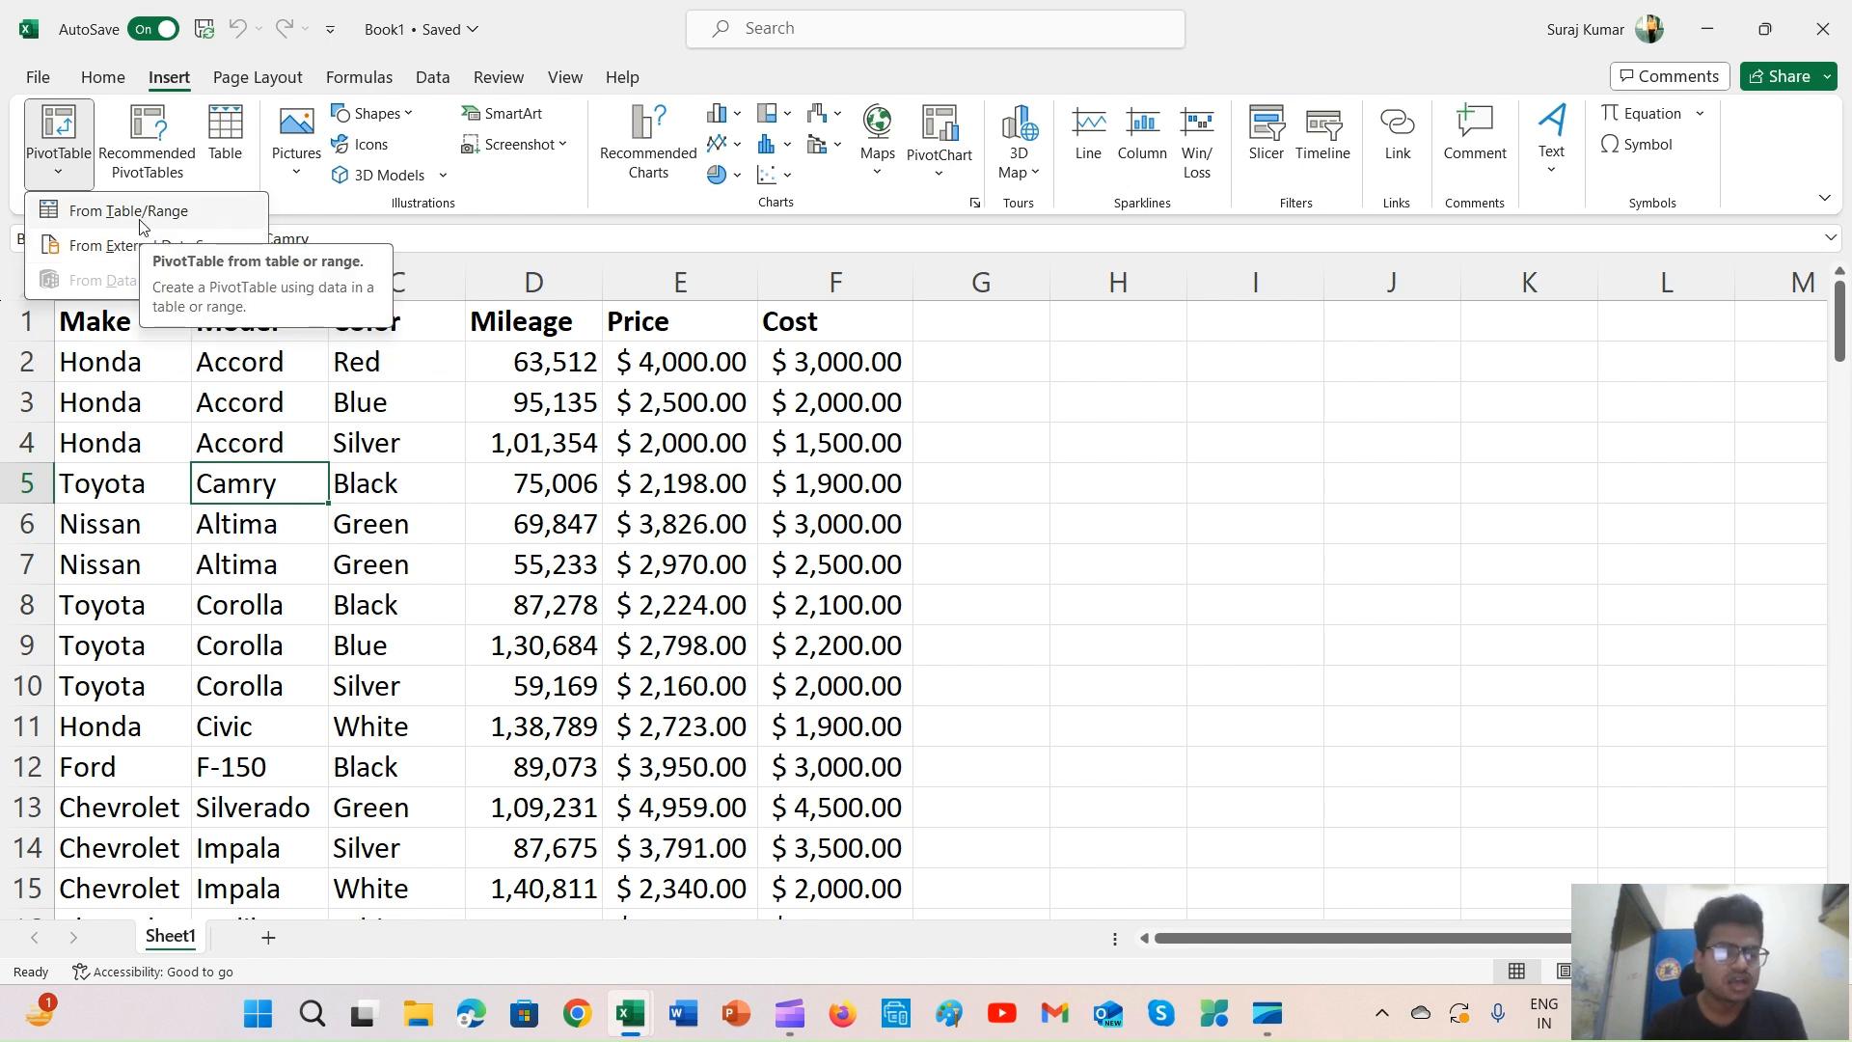
left_click(346, 484)
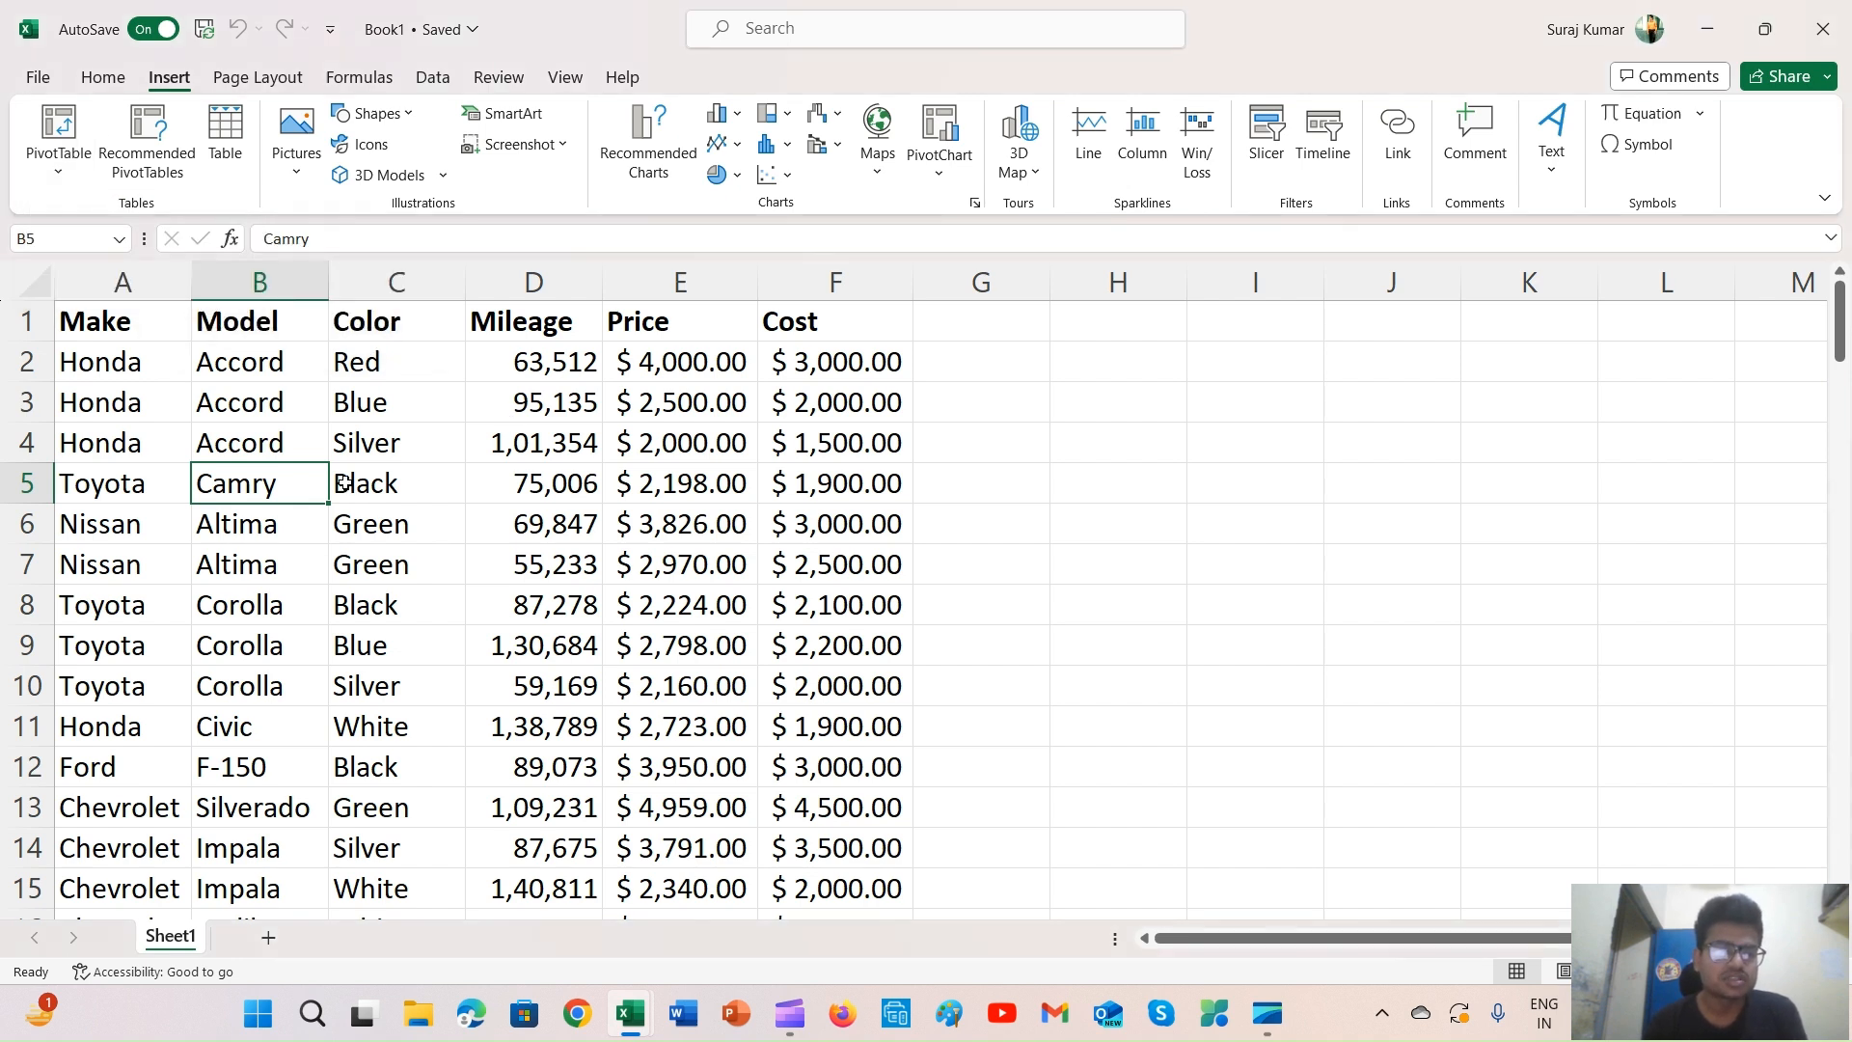
Check the extent of the car data by selecting it down to its last row, and return to cell A1
left_click(176, 391)
key("ctrl+shift+Up")
key("ctrl+shift+Right")
key("ctrl+shift+Down")
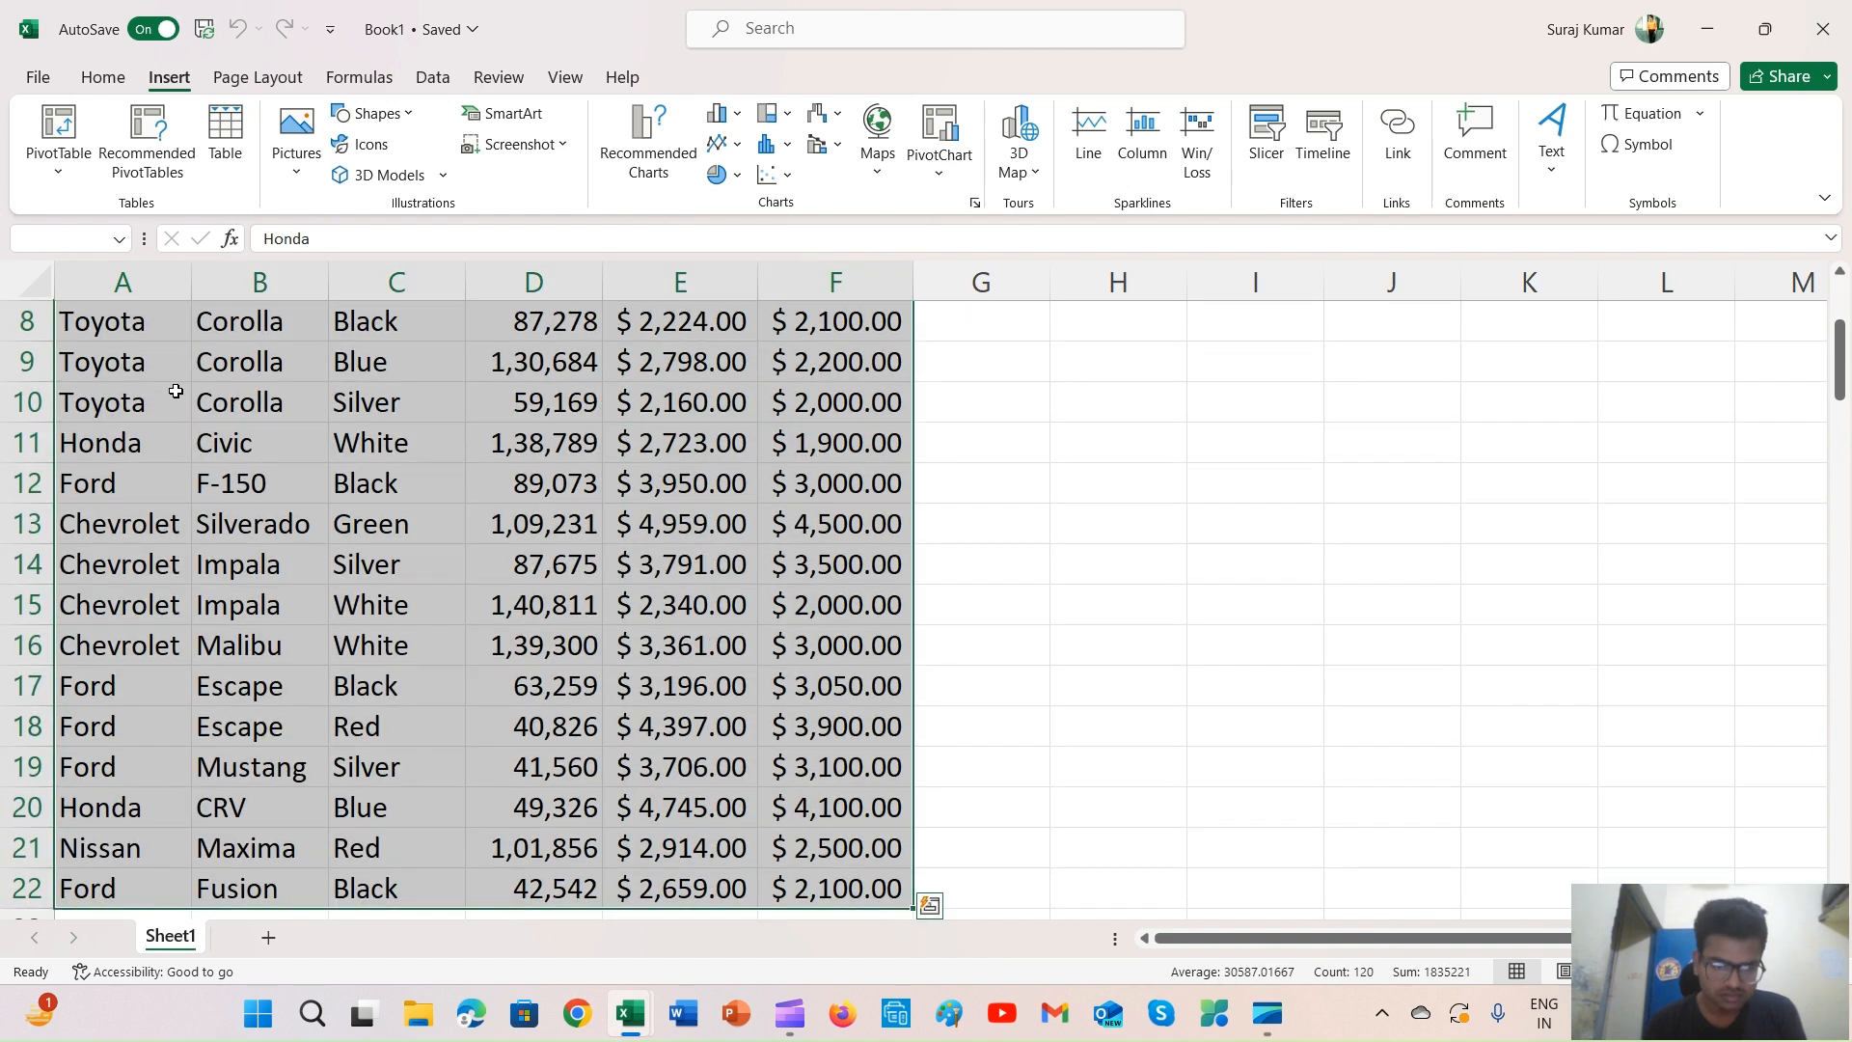
key("ctrl+Home")
Create a blank PivotTable from the range Sheet1!$A$1:$F$22 on a new worksheet
left_click(58, 160)
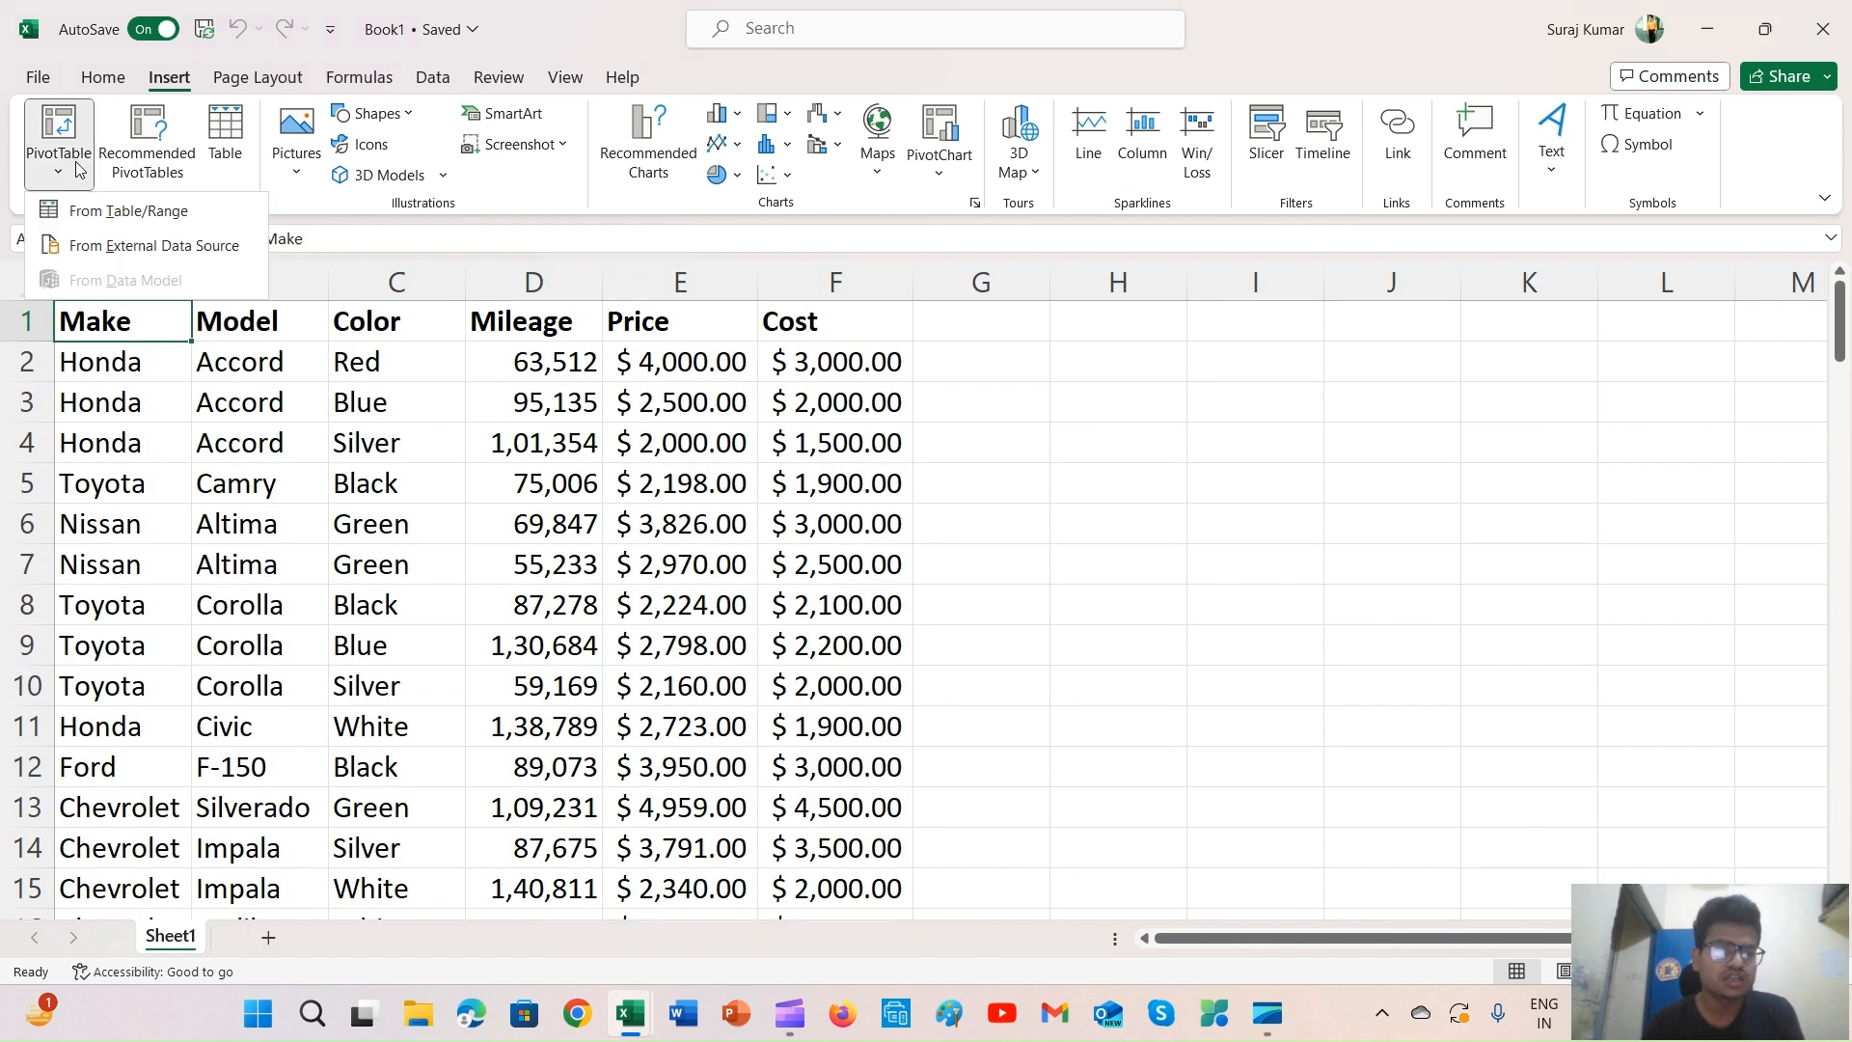
left_click(93, 225)
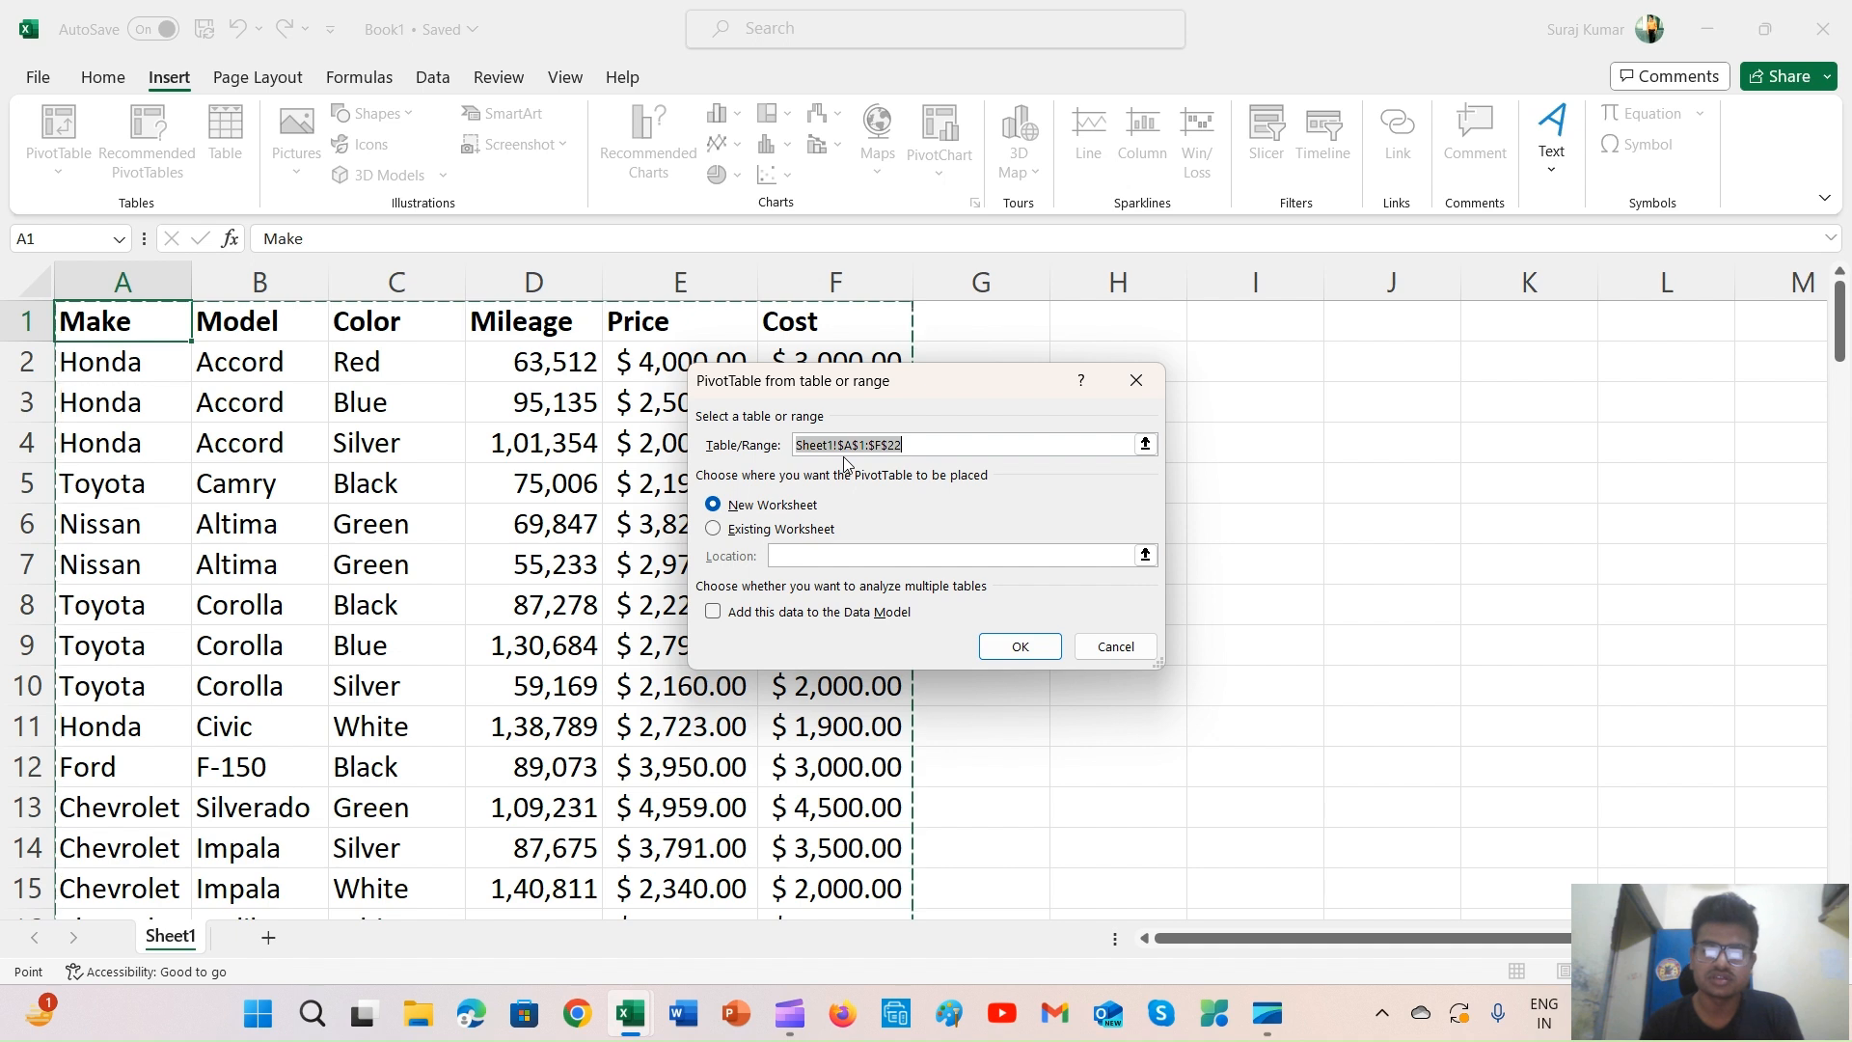
left_click(913, 445)
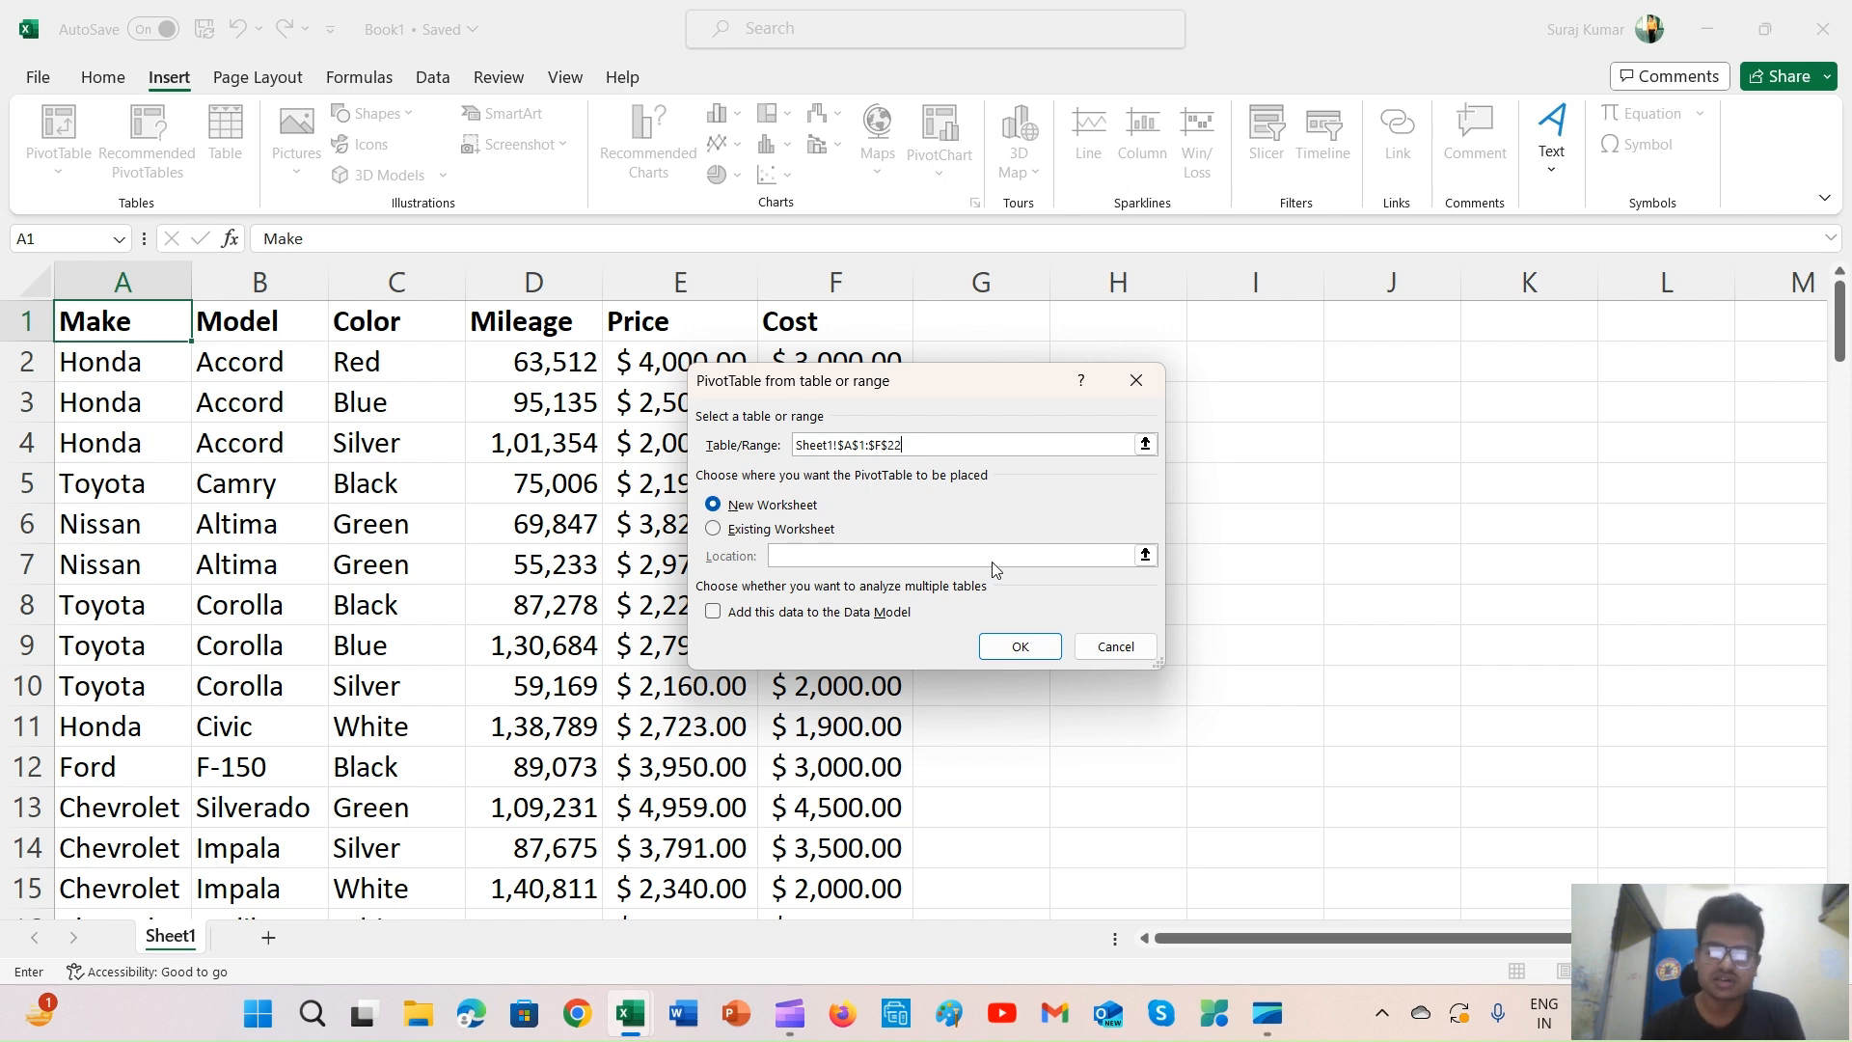
left_click(1018, 648)
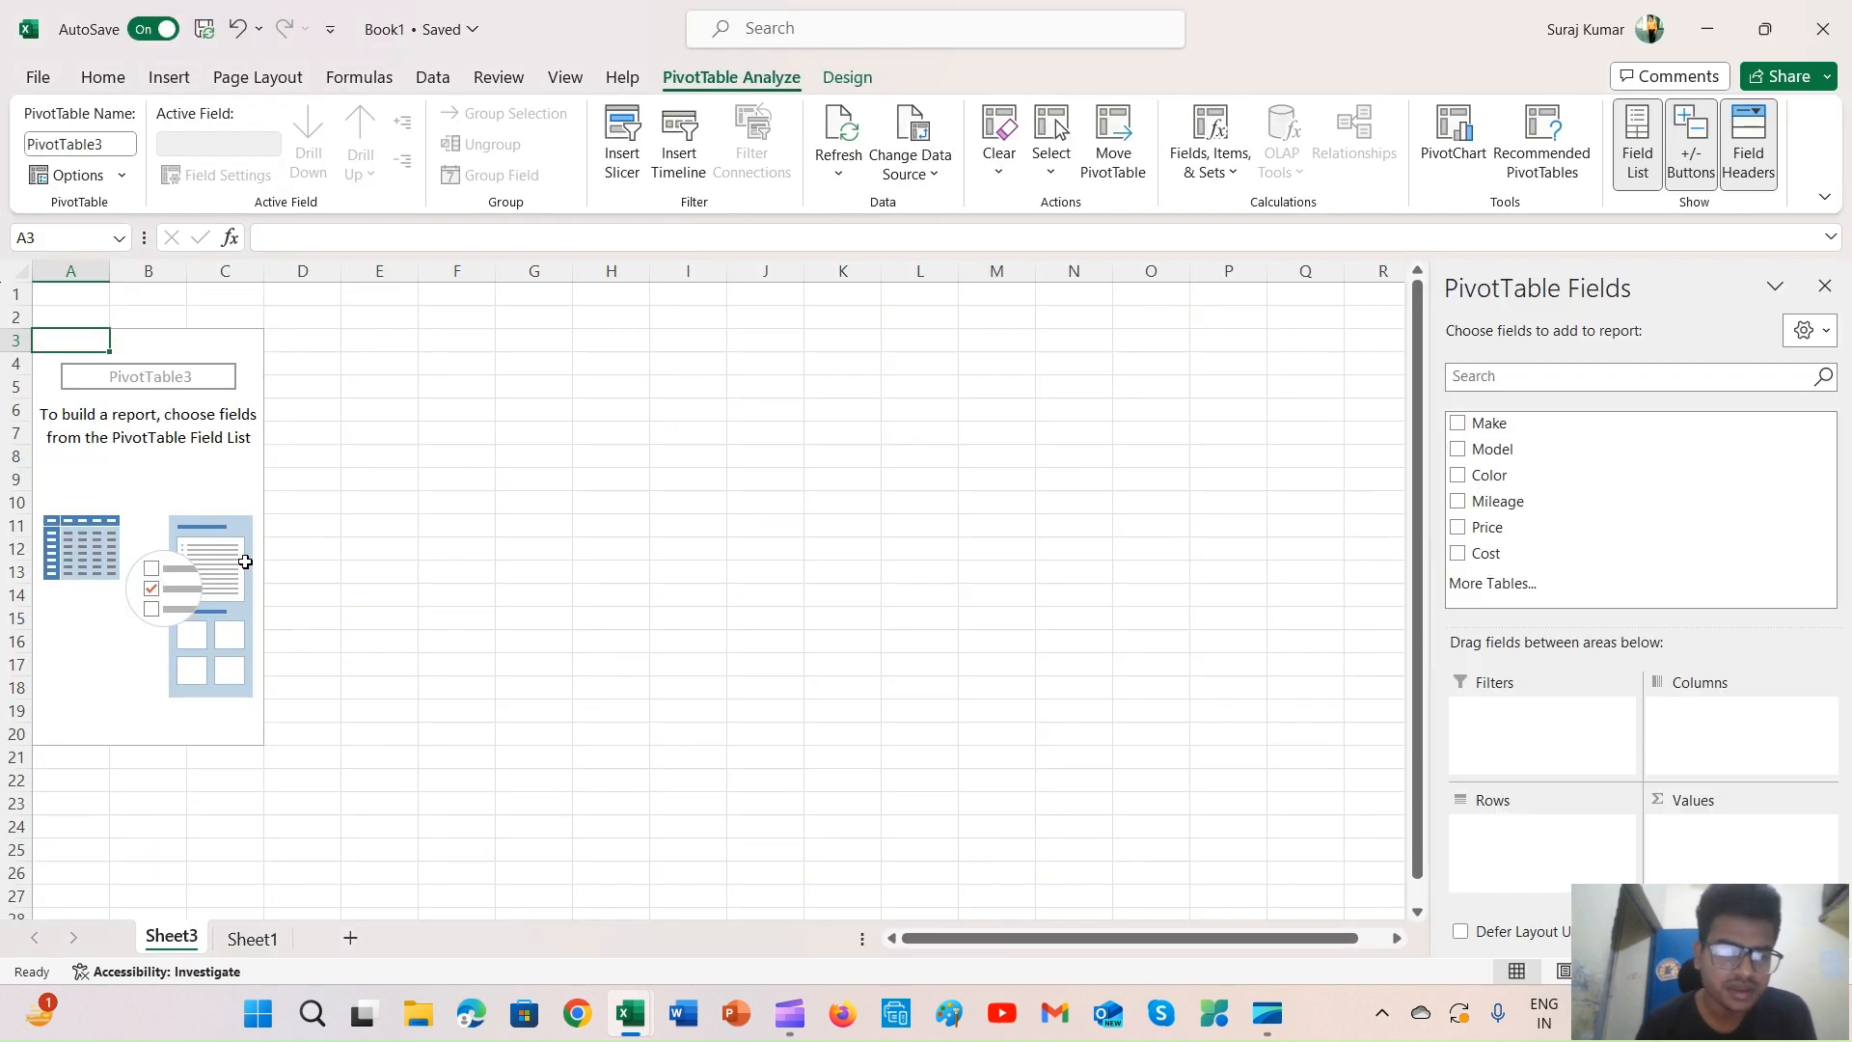
Examine the empty PivotTable placeholder and the report areas of its field list
left_click(188, 366)
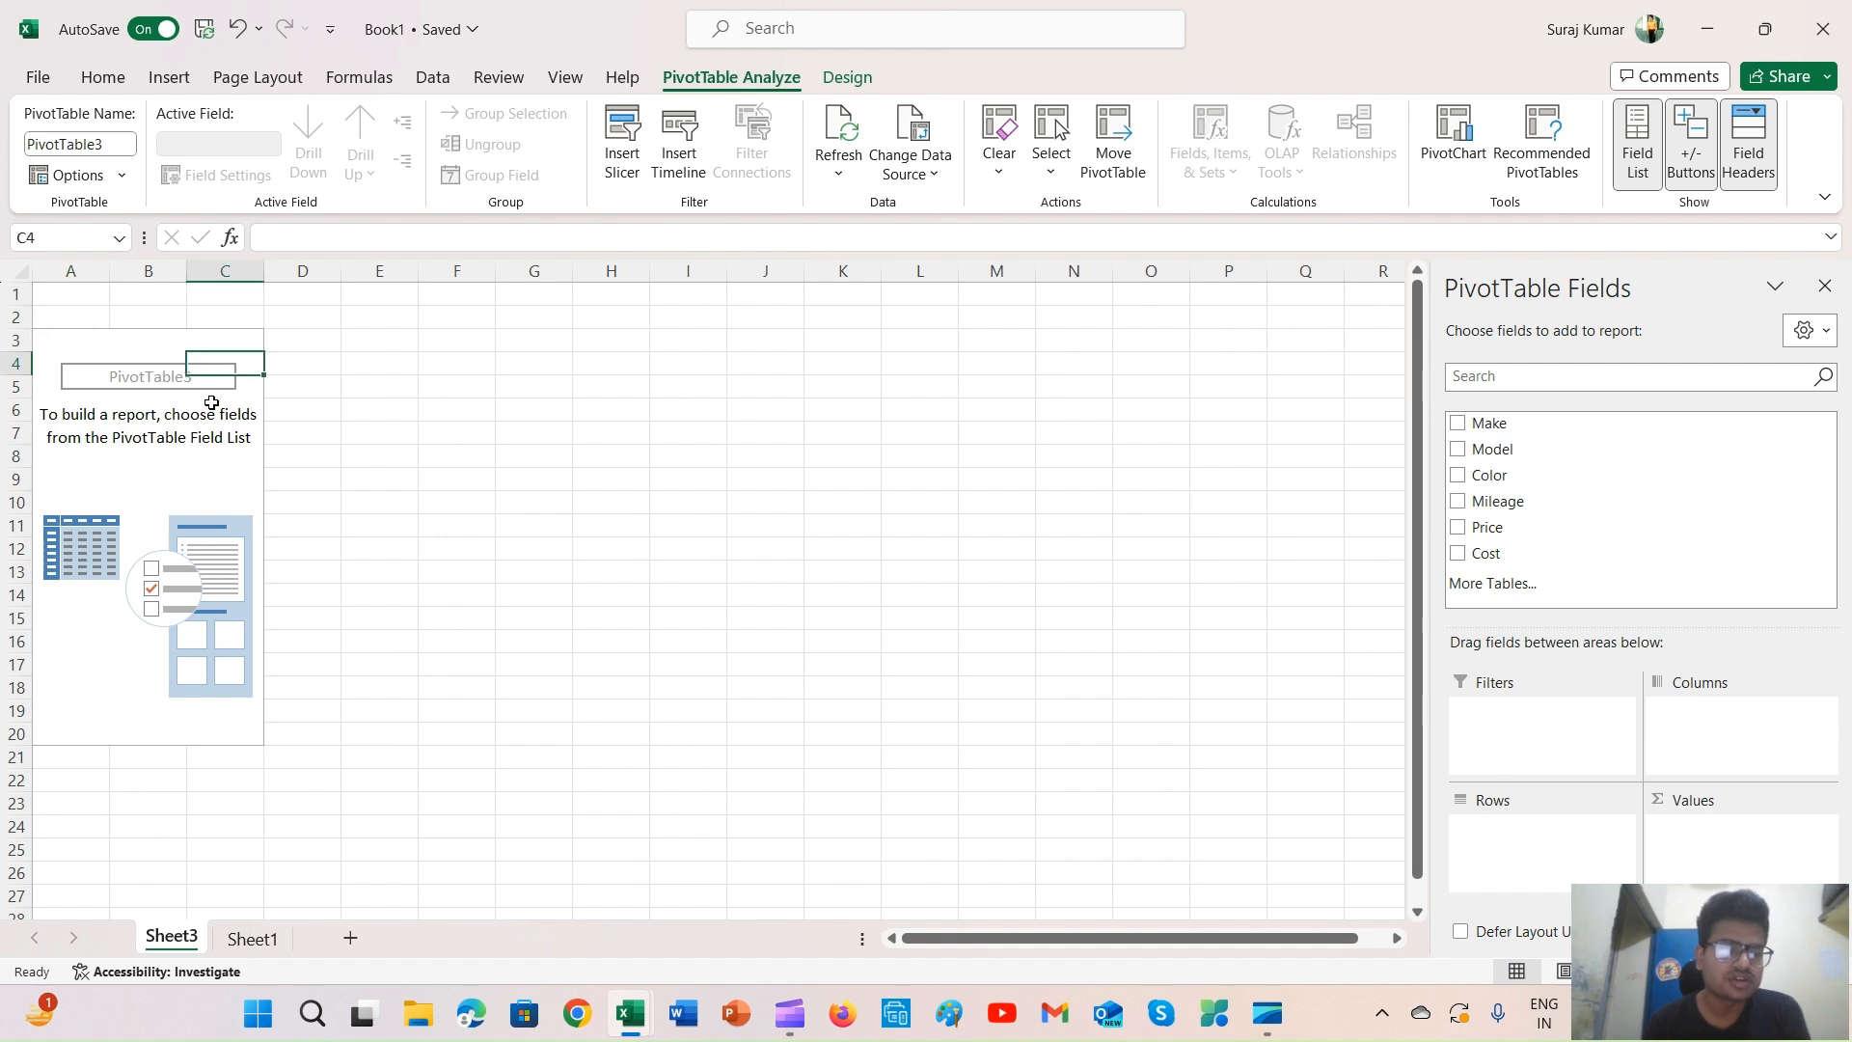
left_click(146, 391)
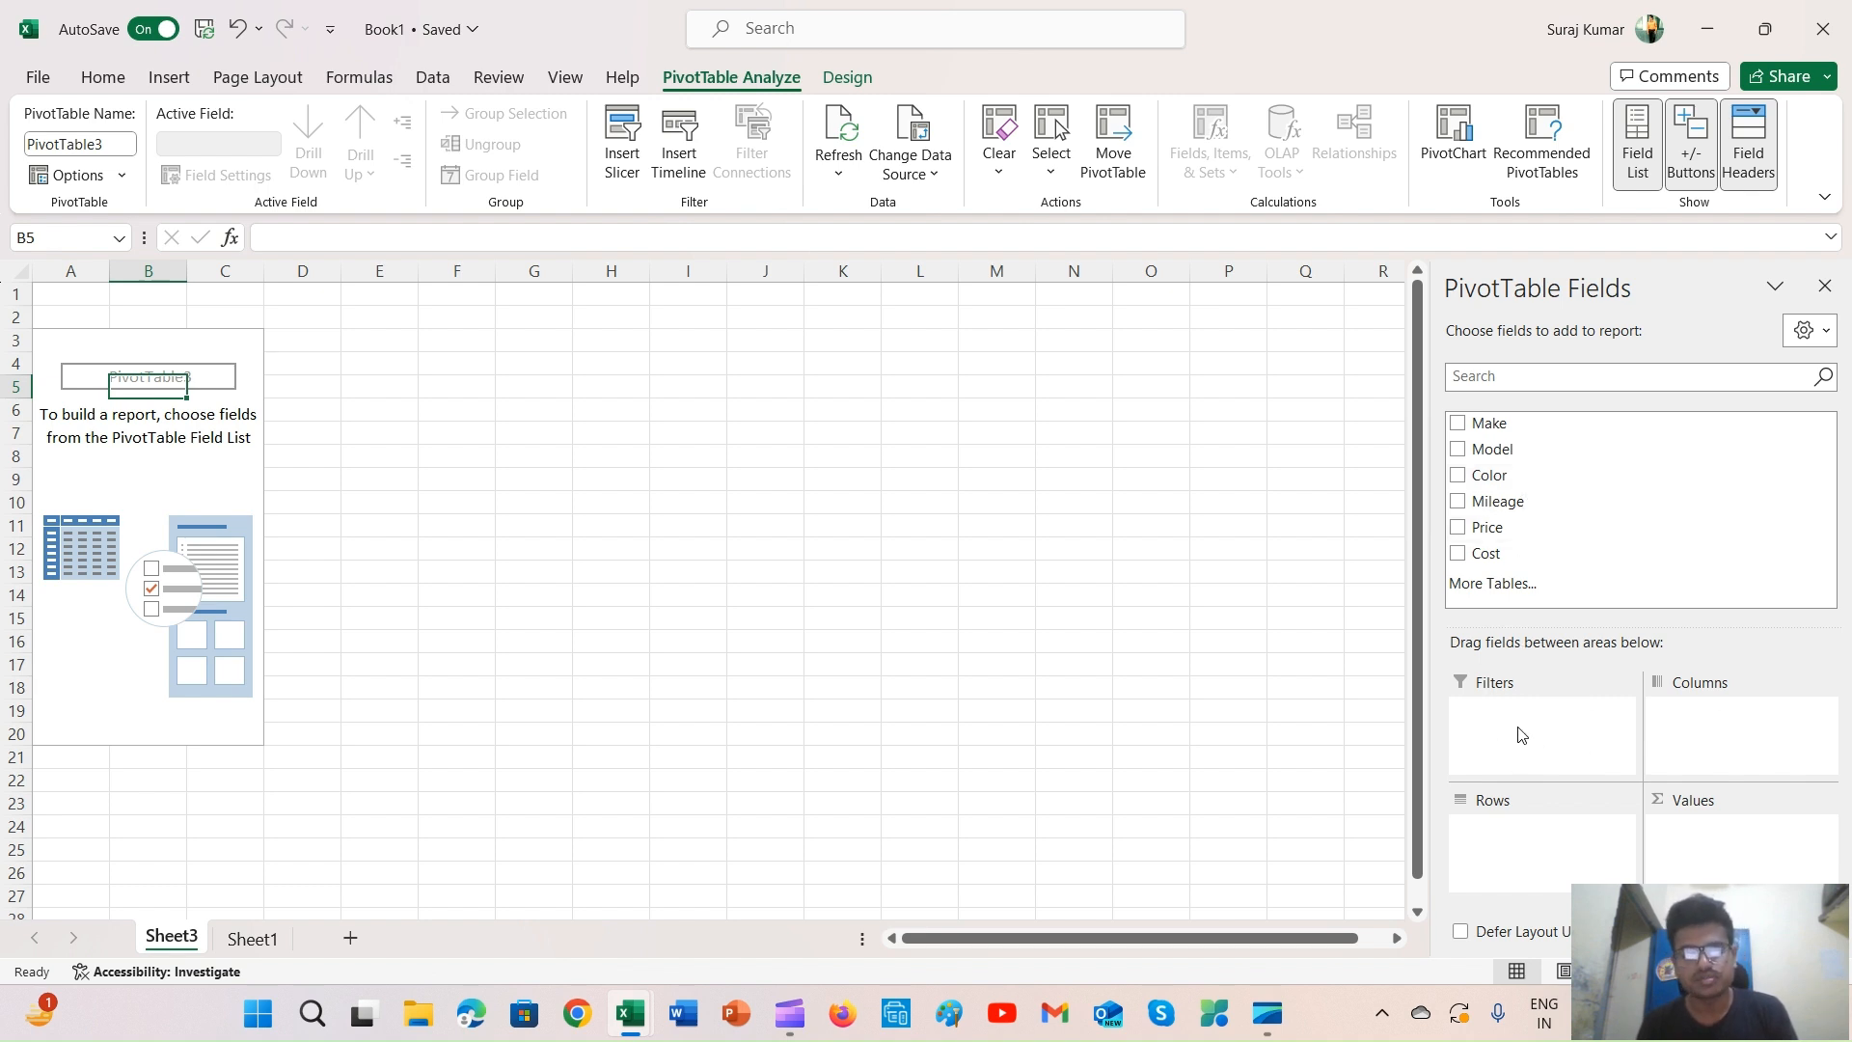
left_click(1743, 727)
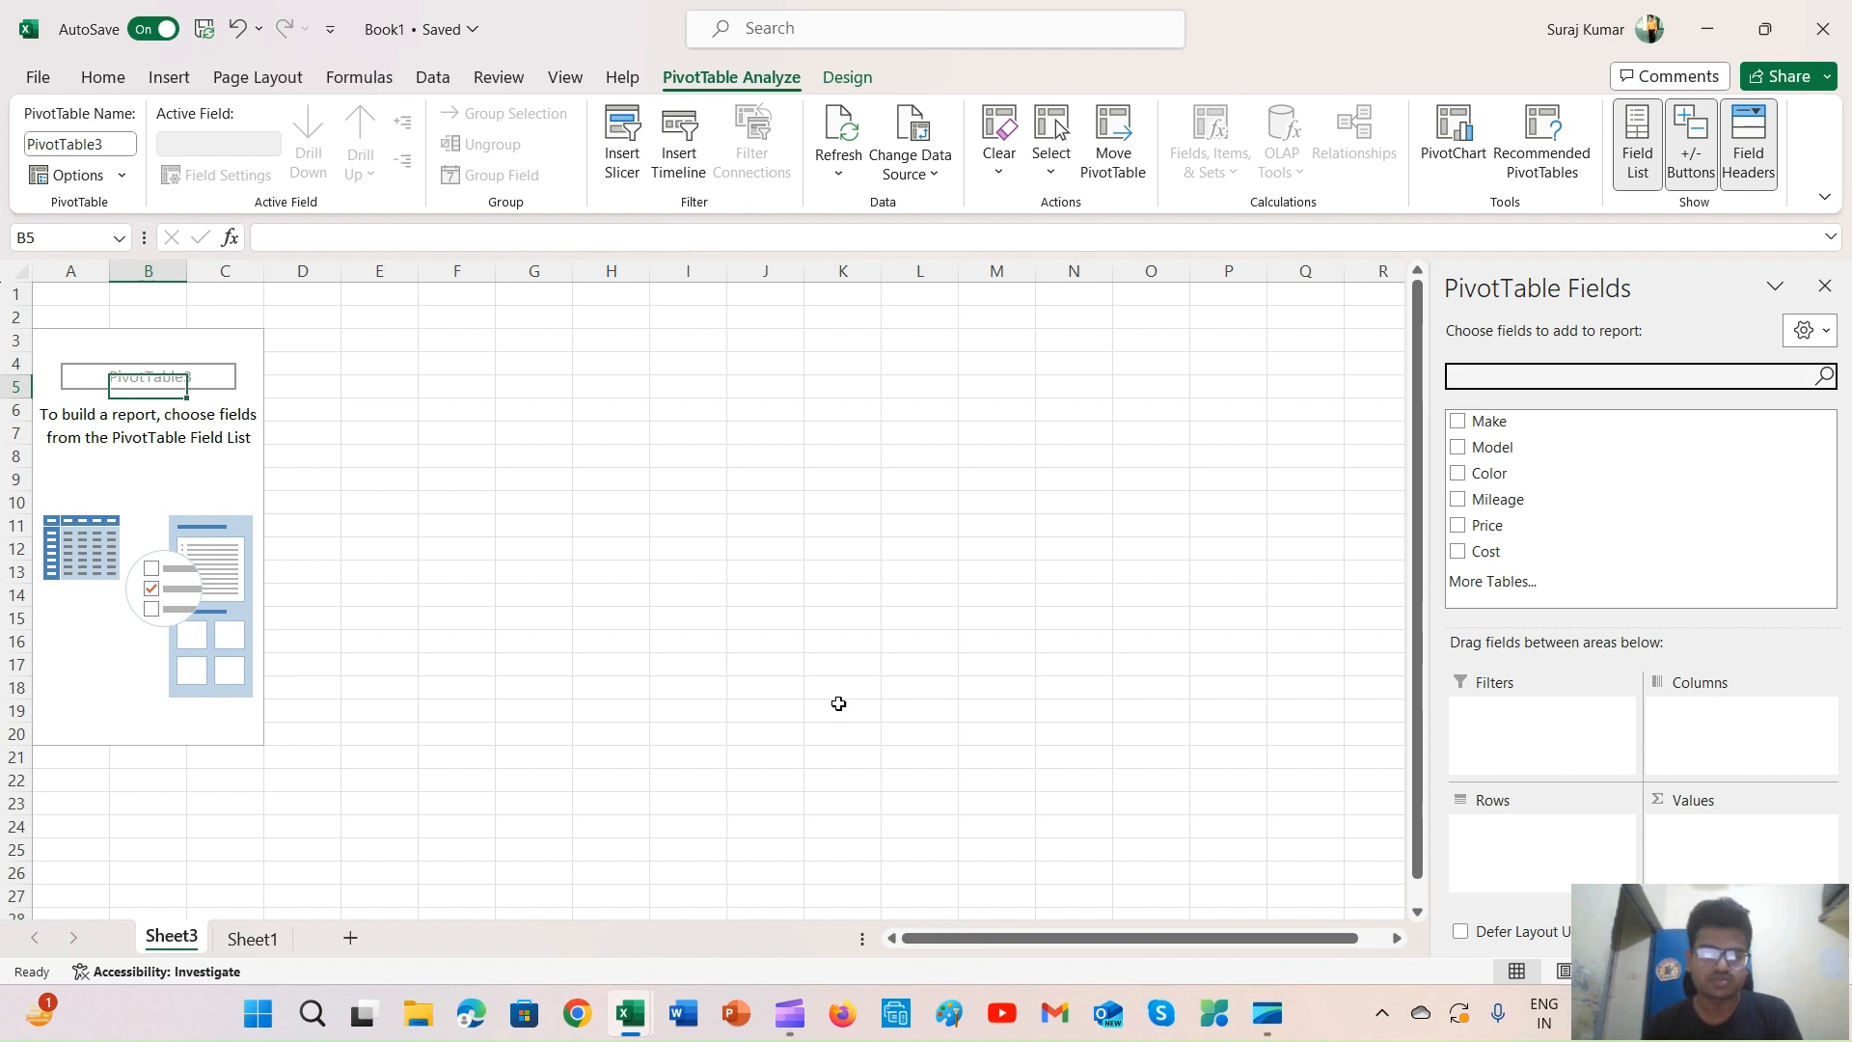
Check how the field list reacts to selecting columns E to I, cells outside the PivotTable and a cell inside it
left_click_drag(391, 267, 695, 270)
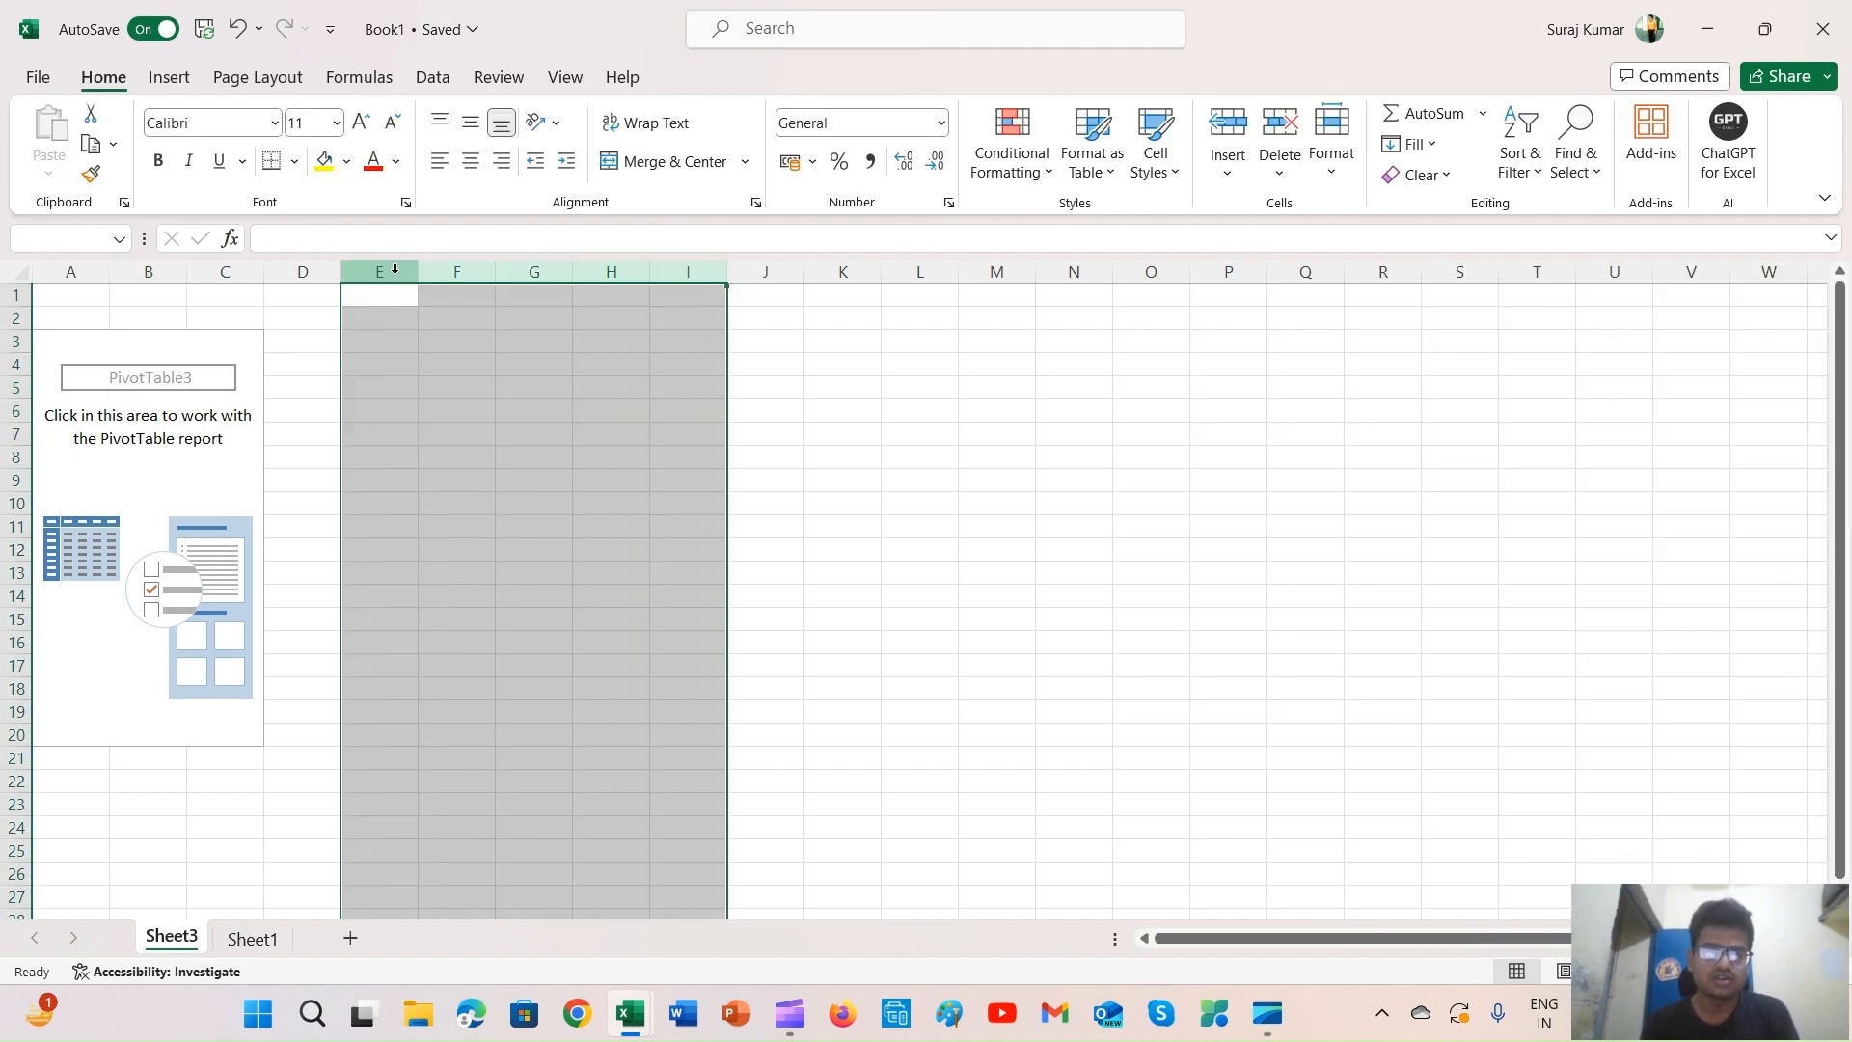
left_click_drag(375, 268, 724, 270)
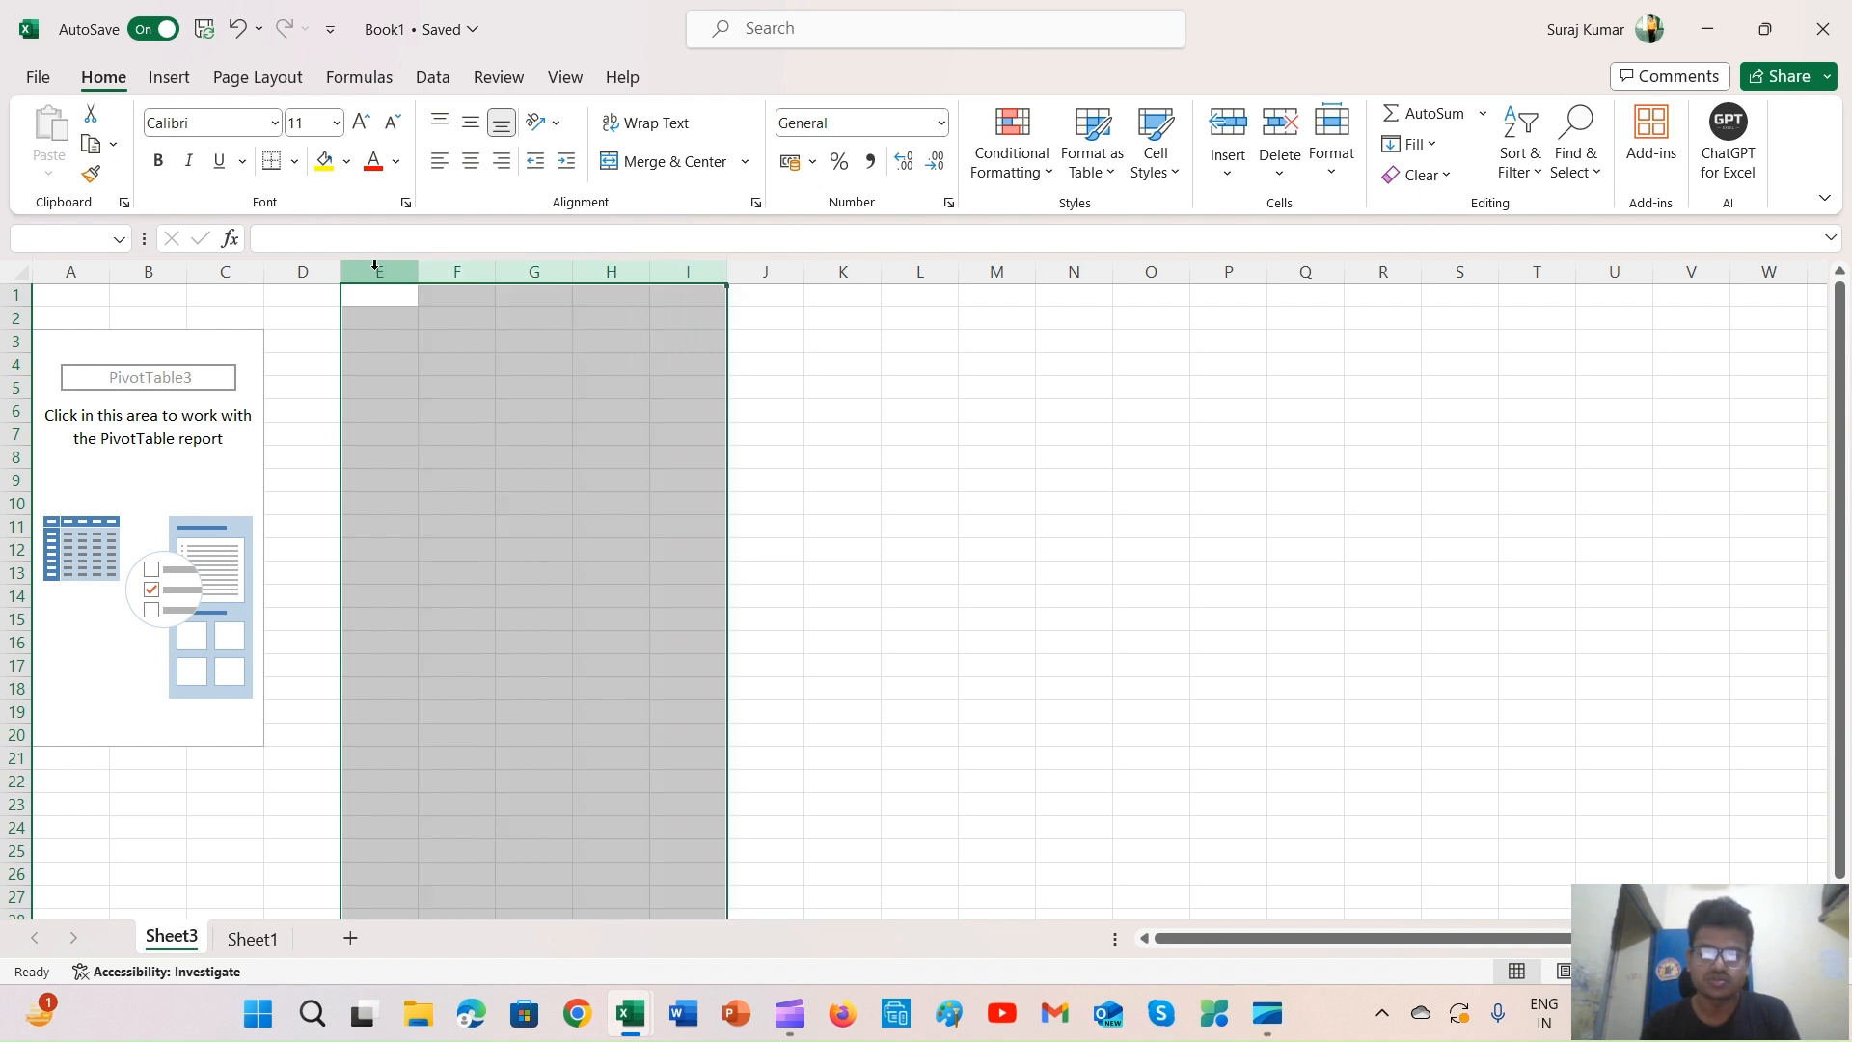
left_click(997, 479)
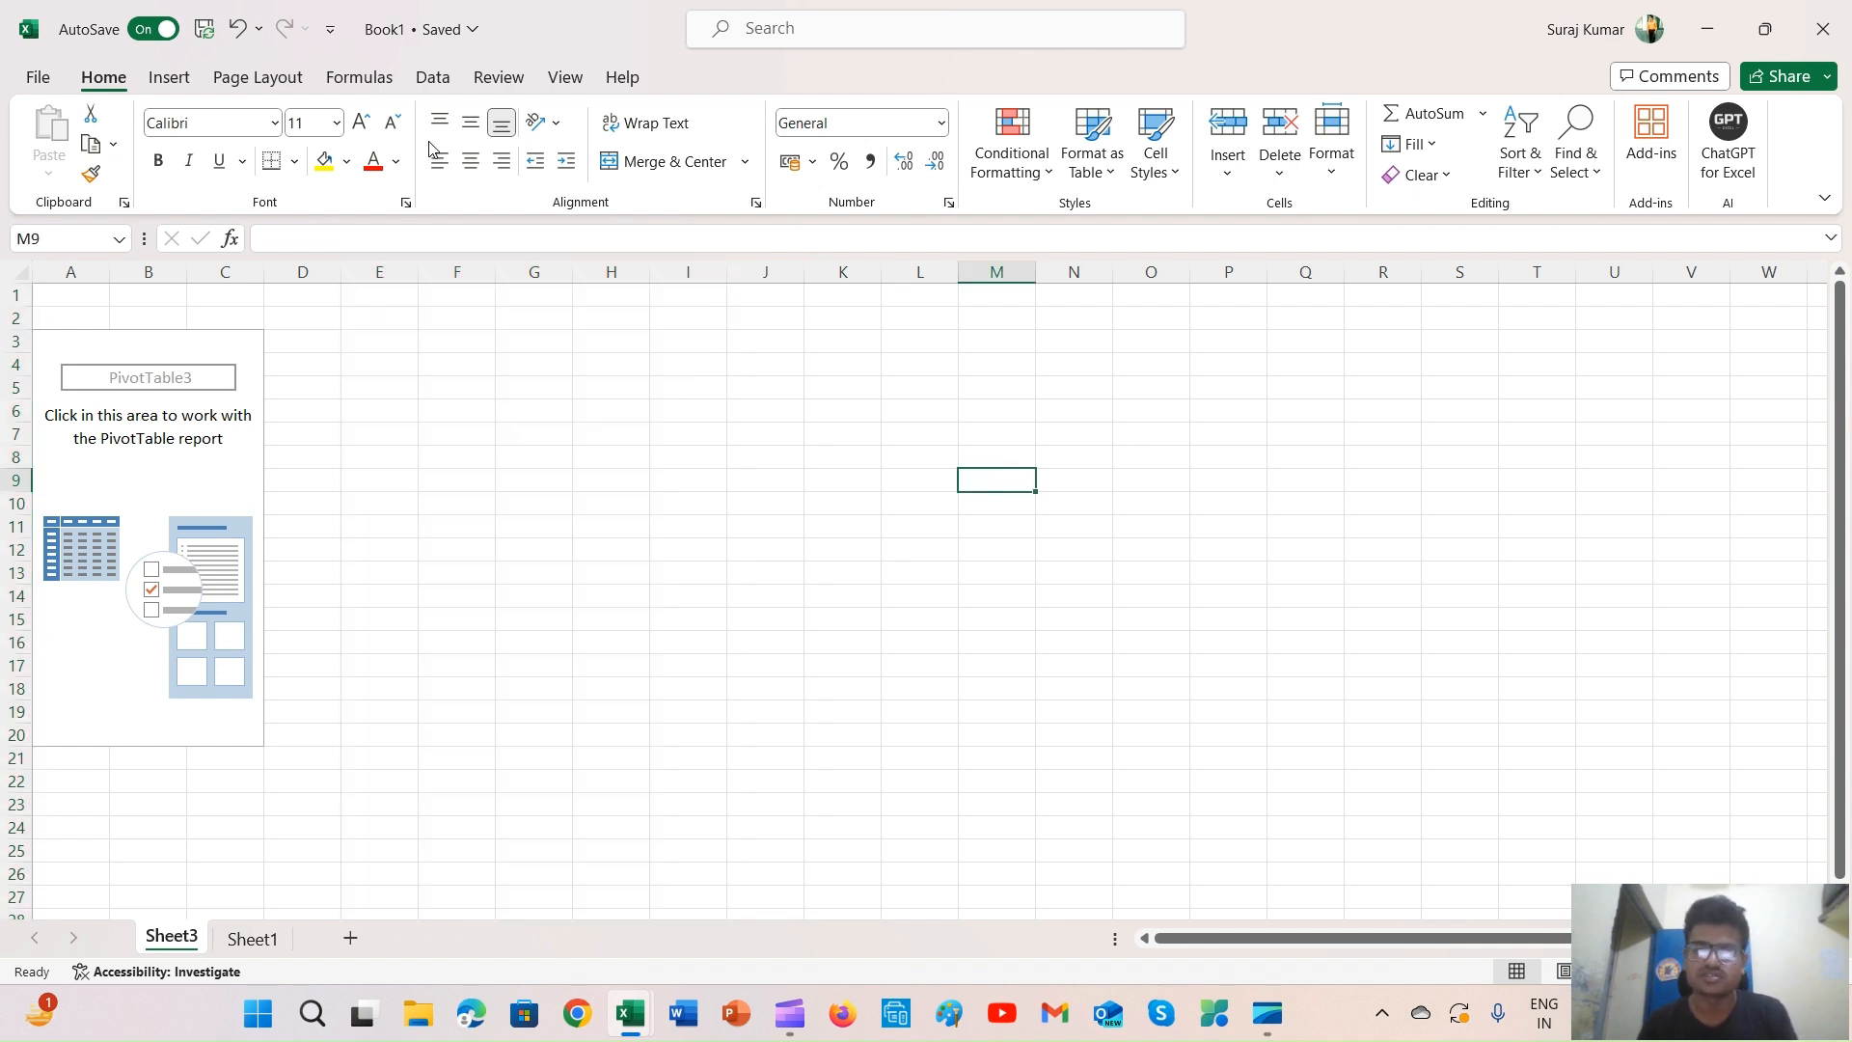
left_click(1262, 530)
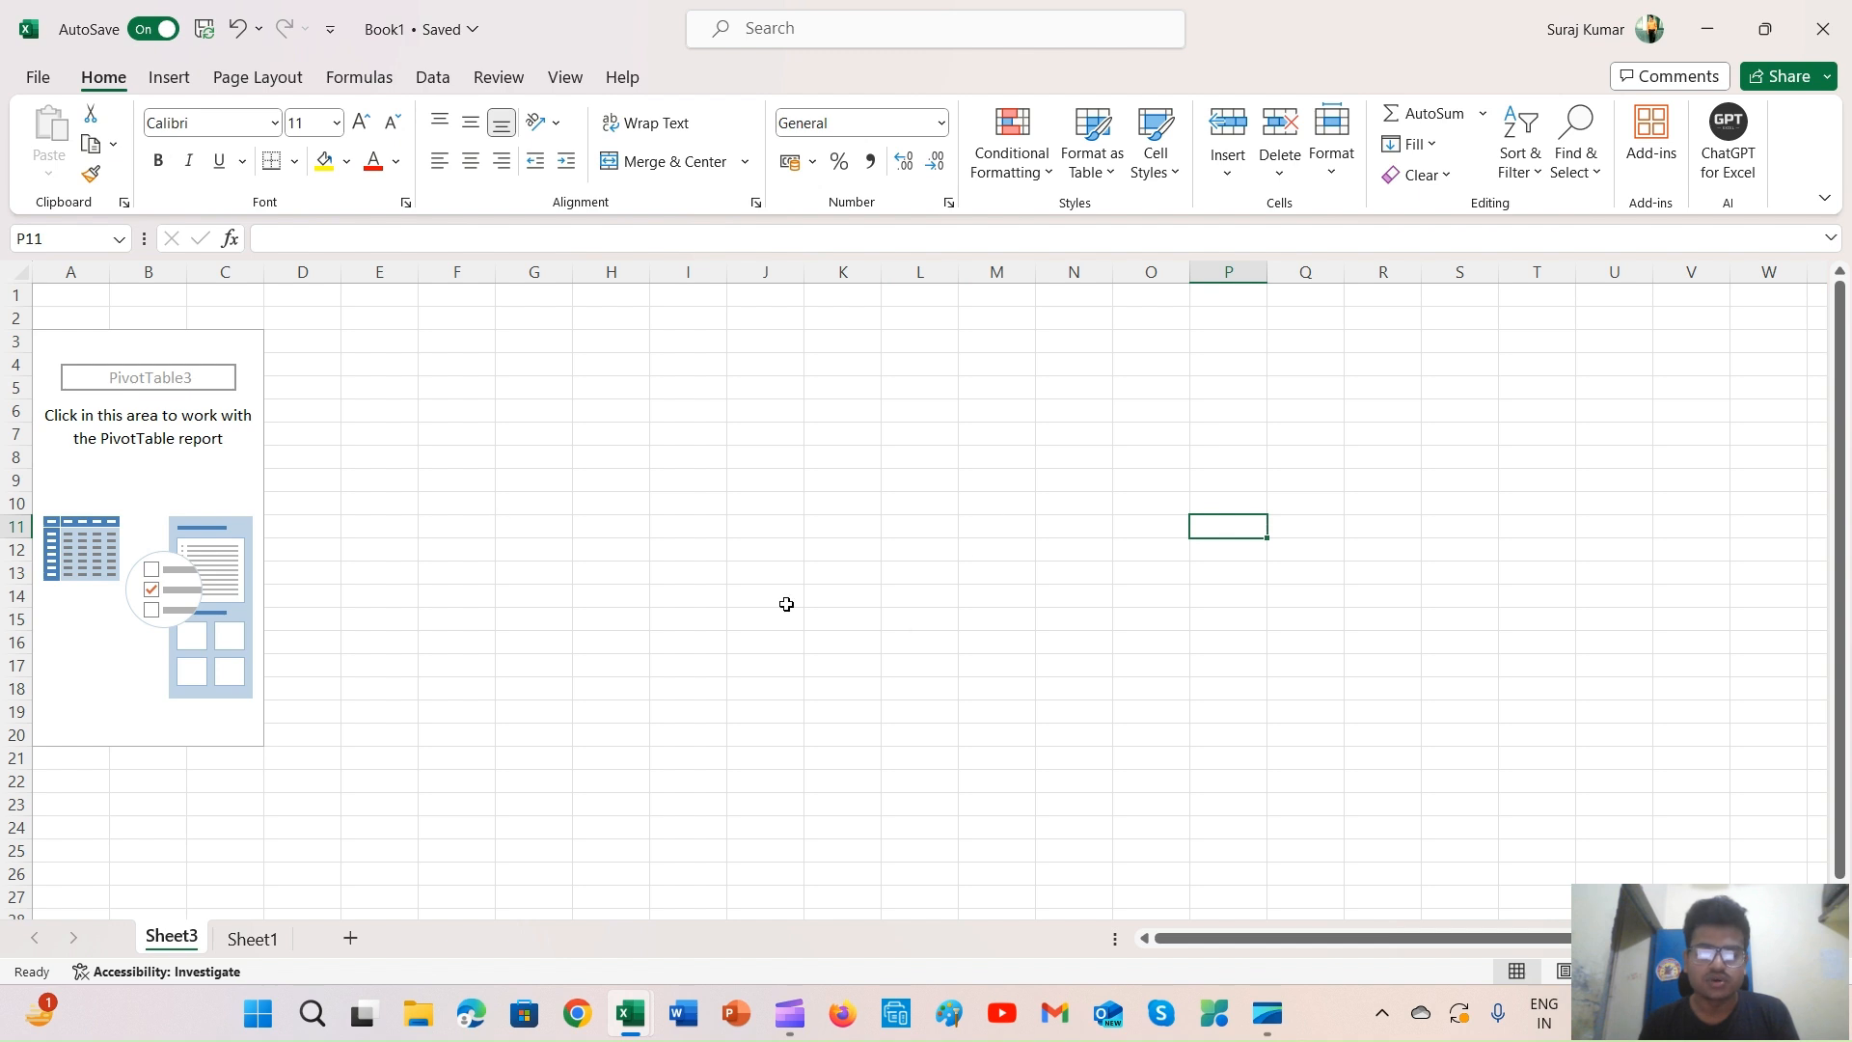
left_click(617, 574)
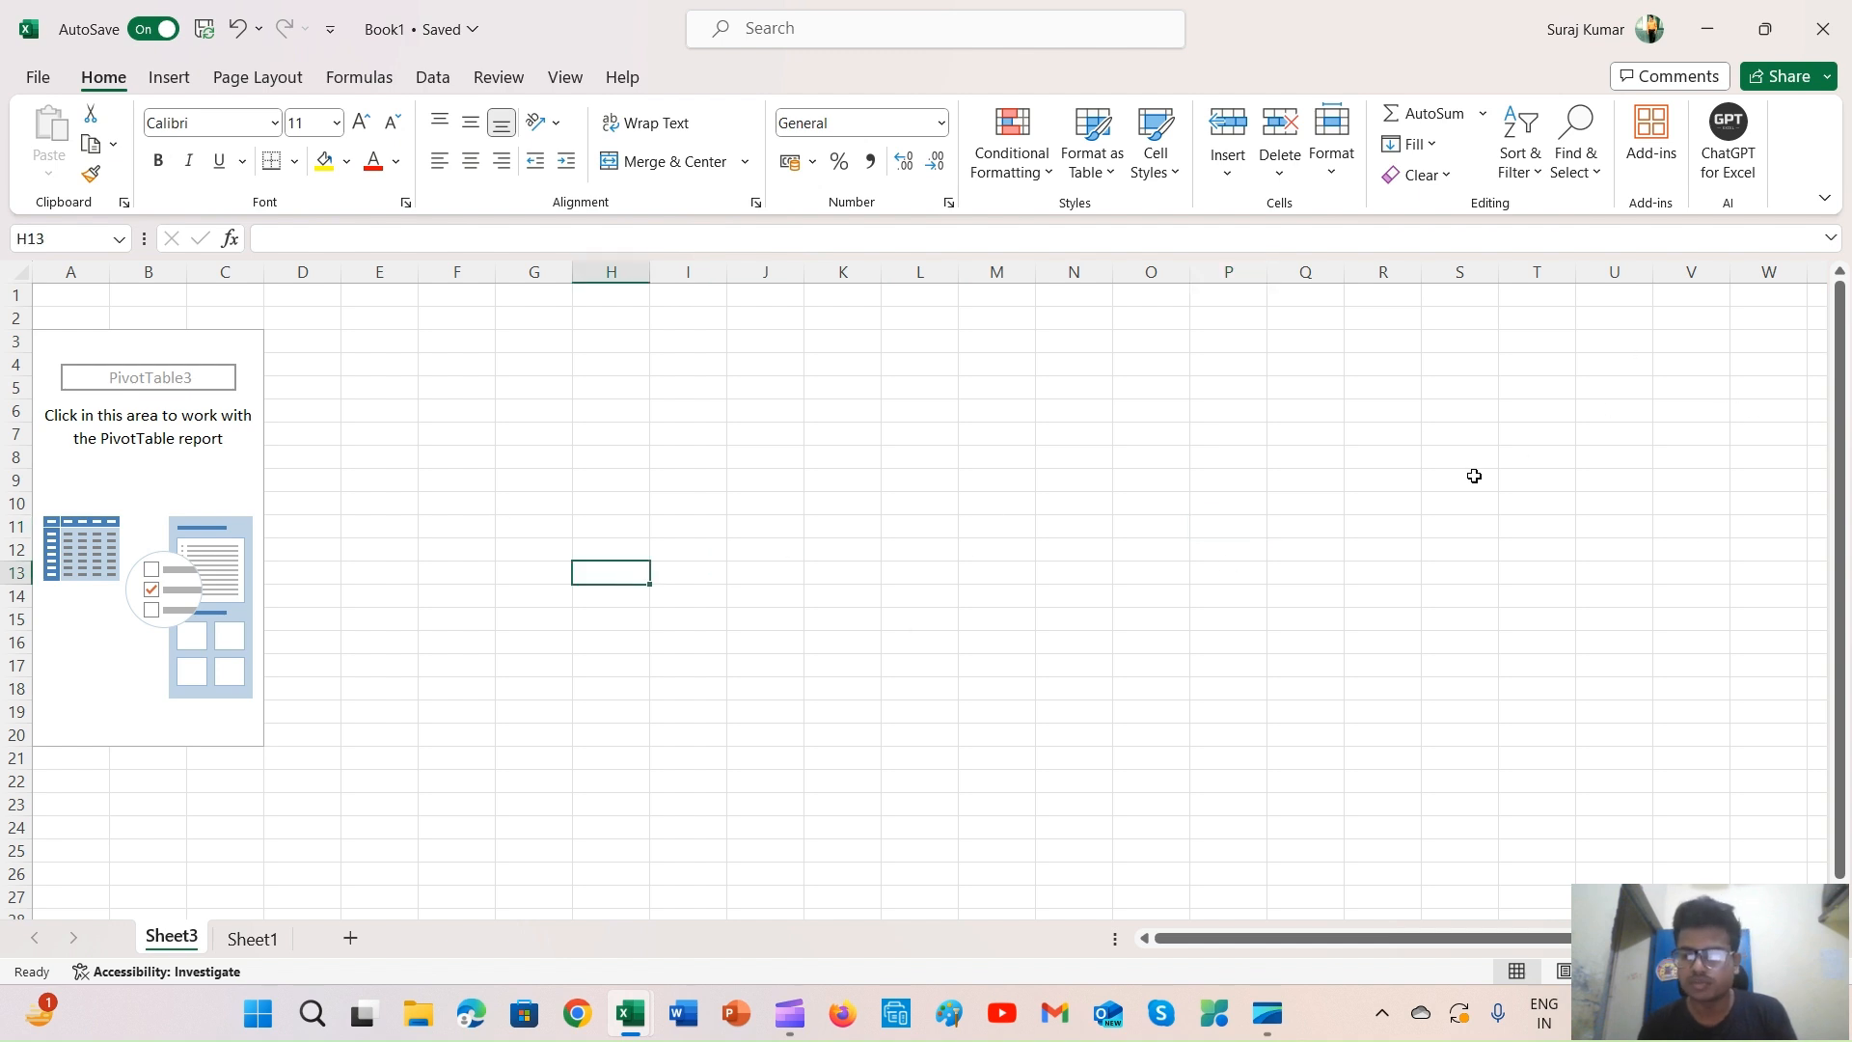
left_click(875, 579)
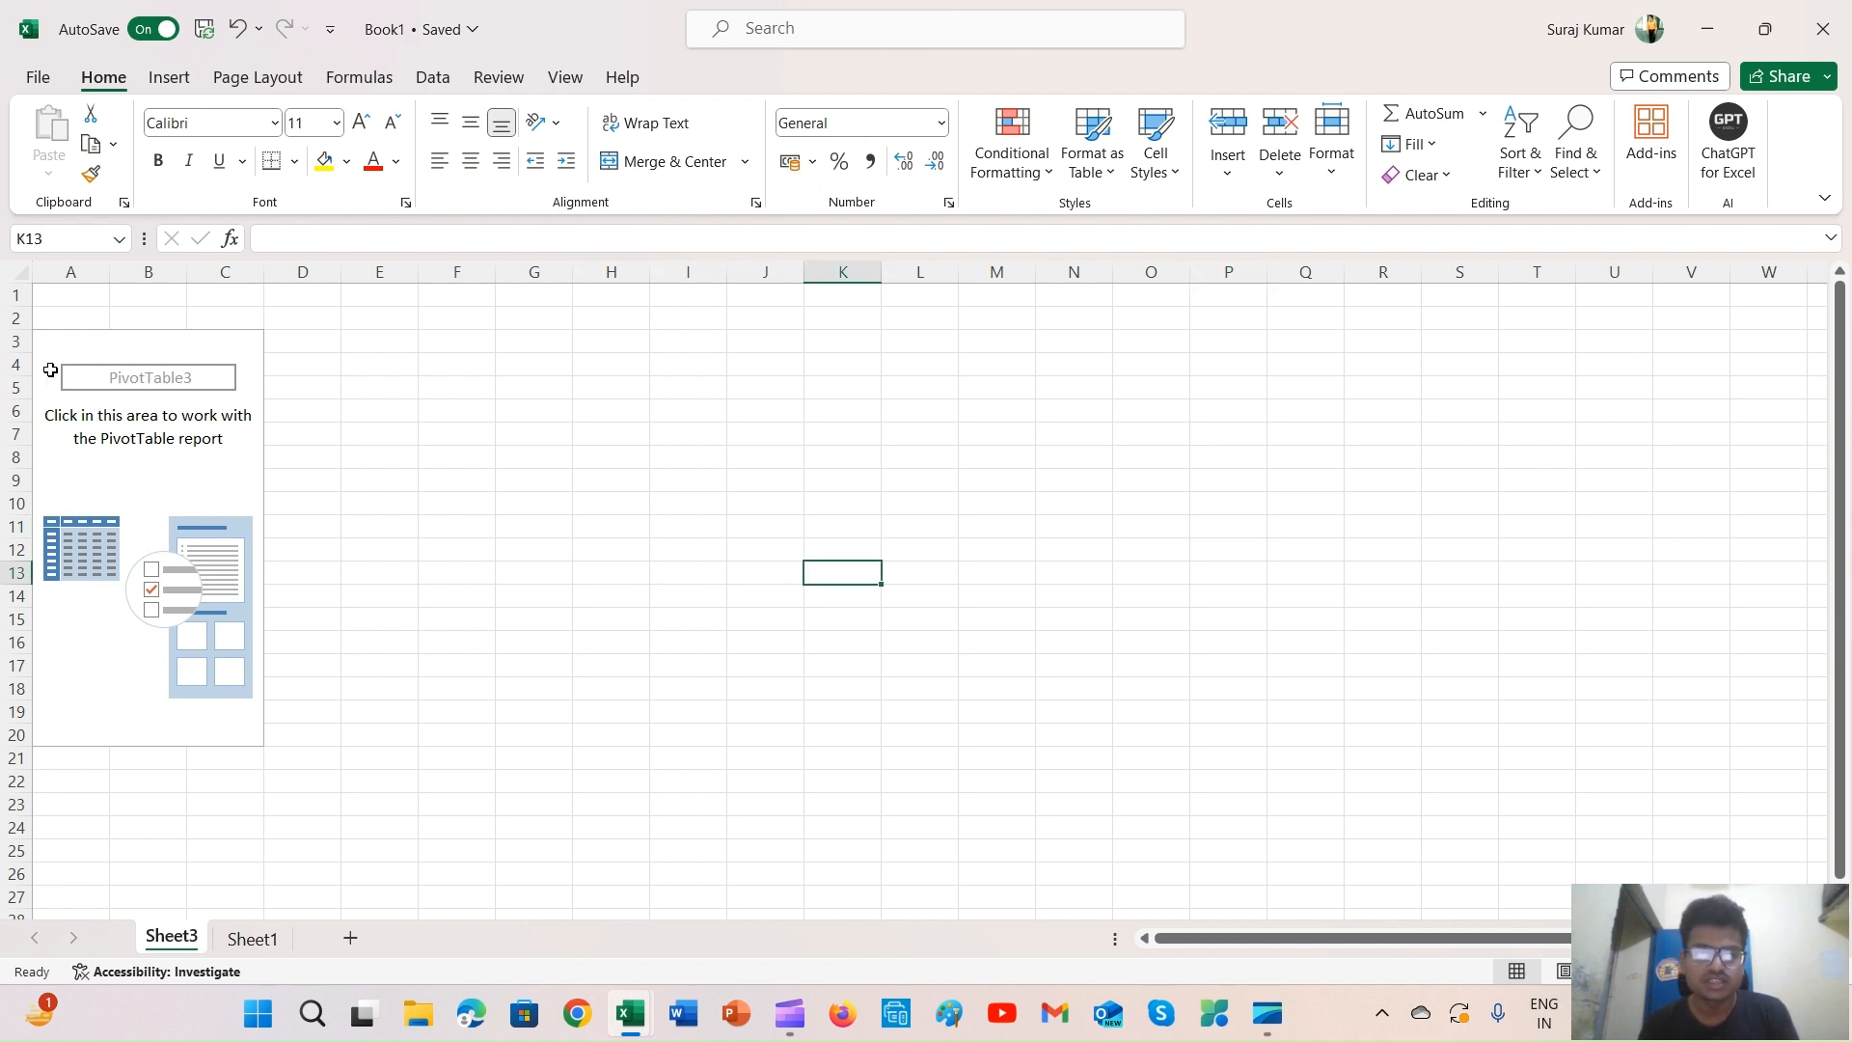
left_click(147, 460)
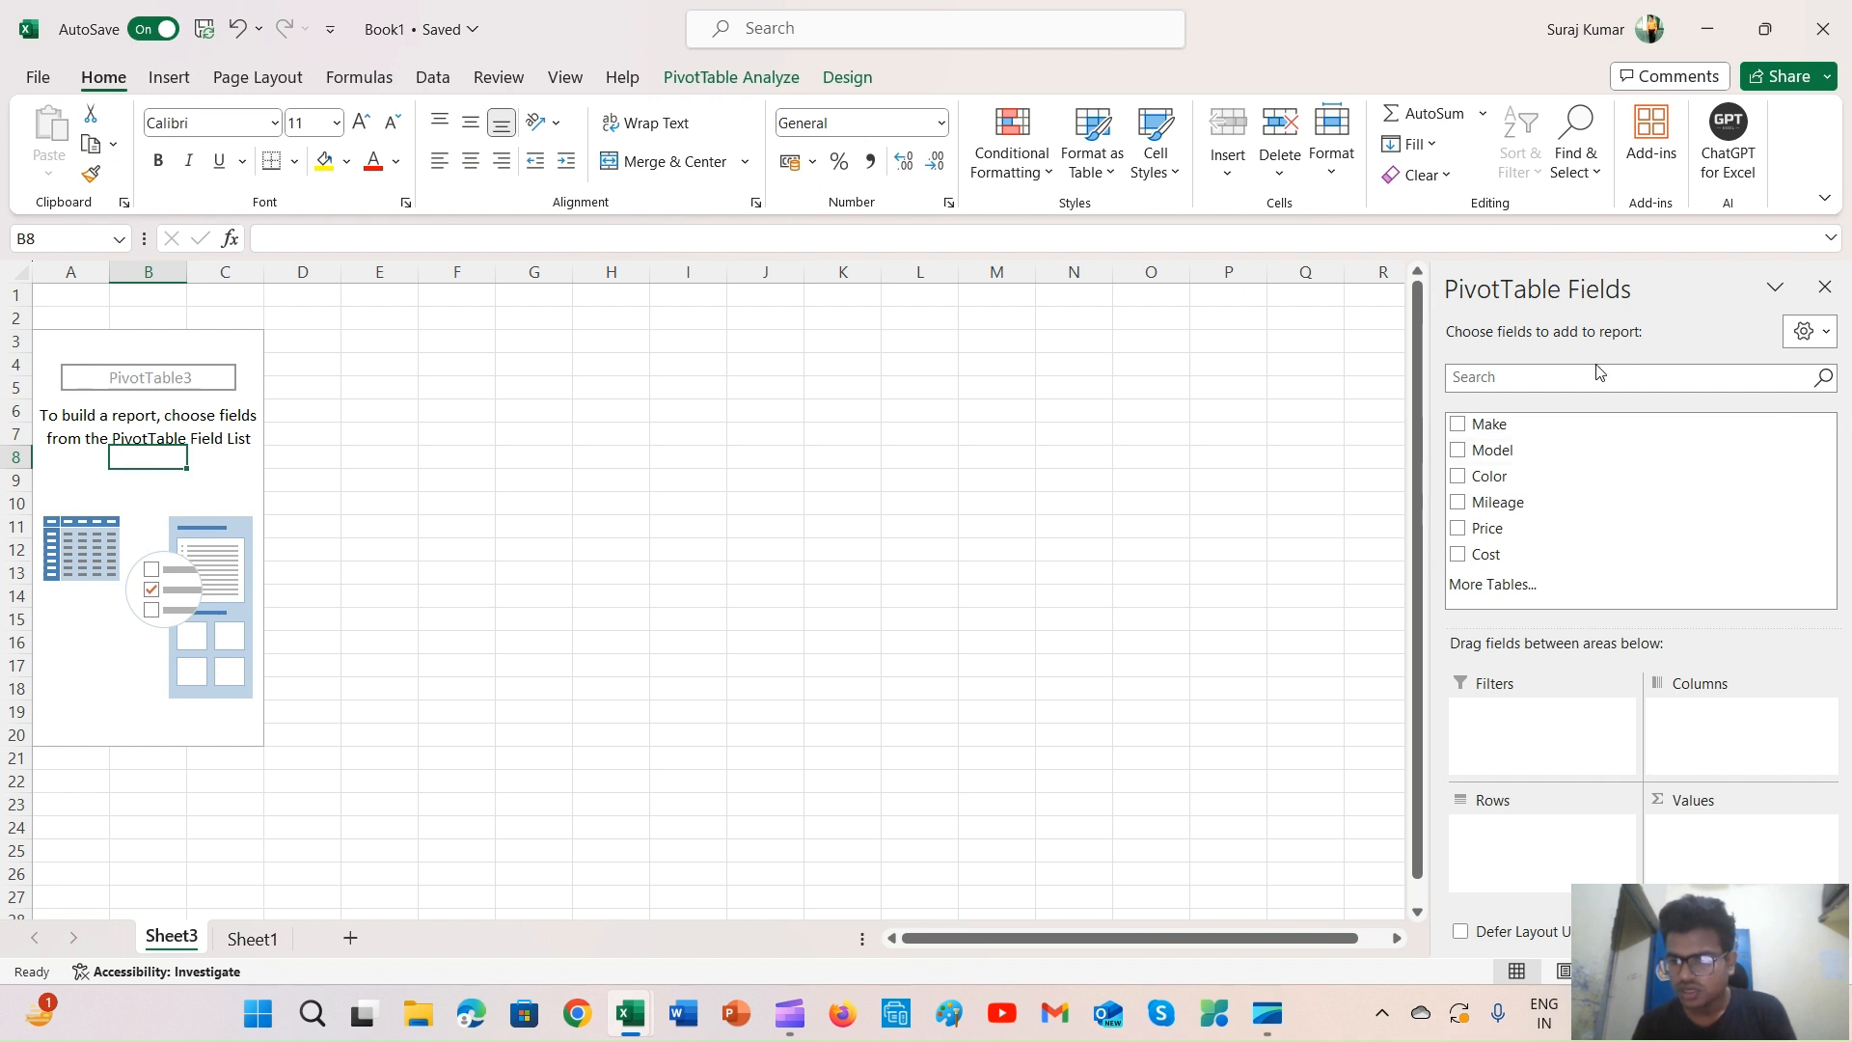
Close the PivotTable field list and select cell C9 inside the PivotTable placeholder
left_click(1828, 295)
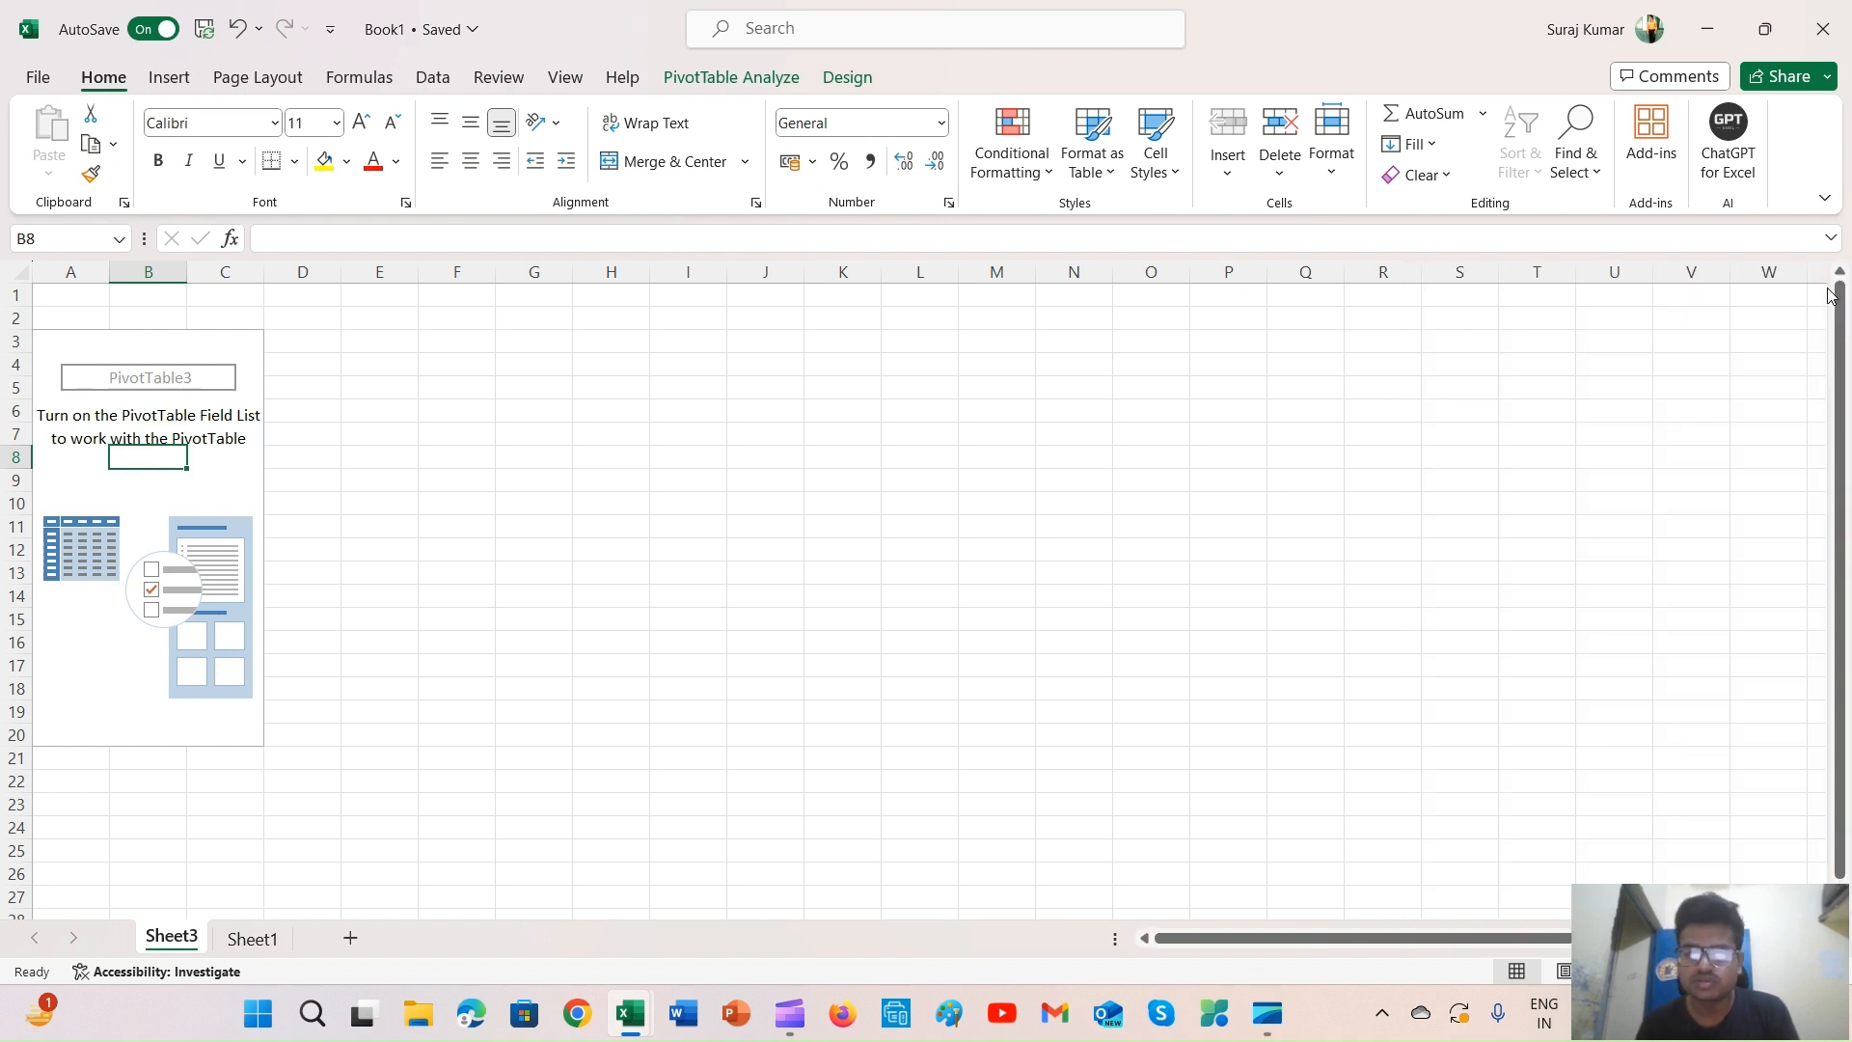
left_click(1213, 501)
left_click(346, 565)
left_click(207, 485)
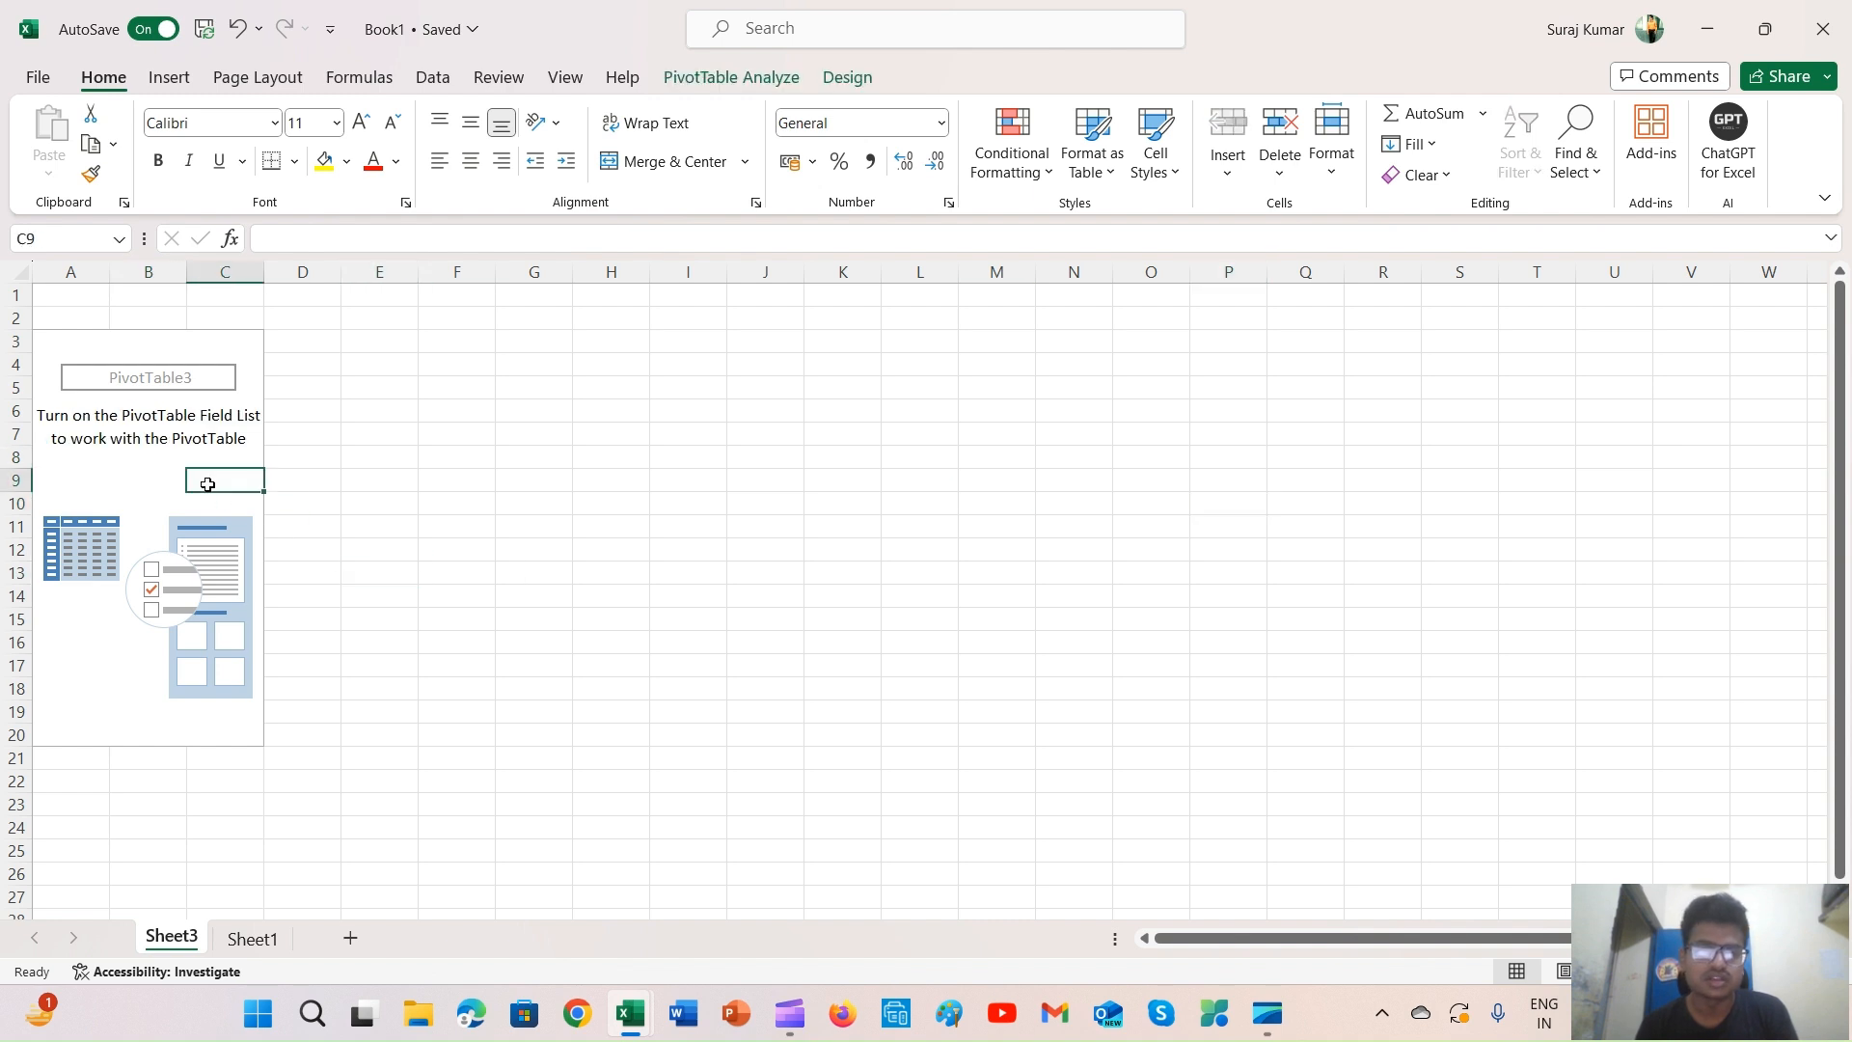
Check how the empty PivotTable placeholder reacts to alternately selecting cells inside and outside it while the field list is closed
left_click(142, 474)
left_click(524, 454)
left_click(178, 458)
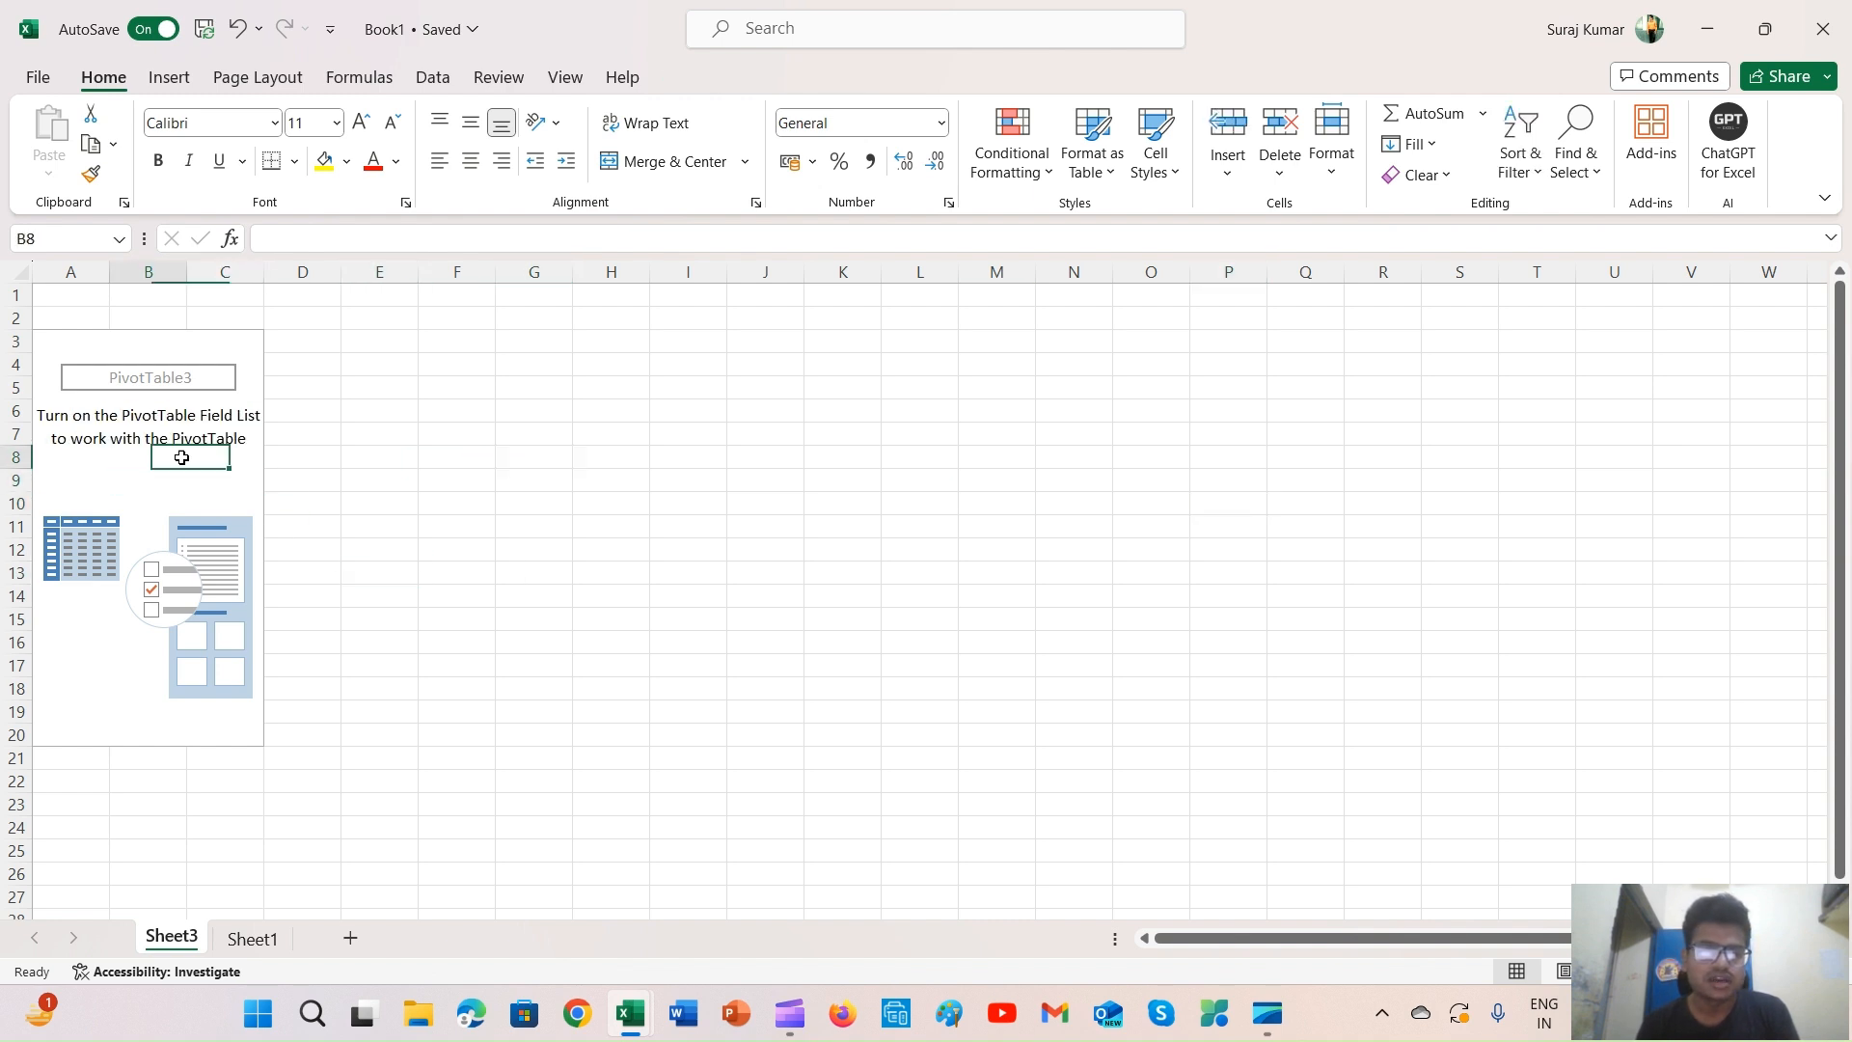
left_click(124, 421)
left_click(704, 479)
left_click(179, 479)
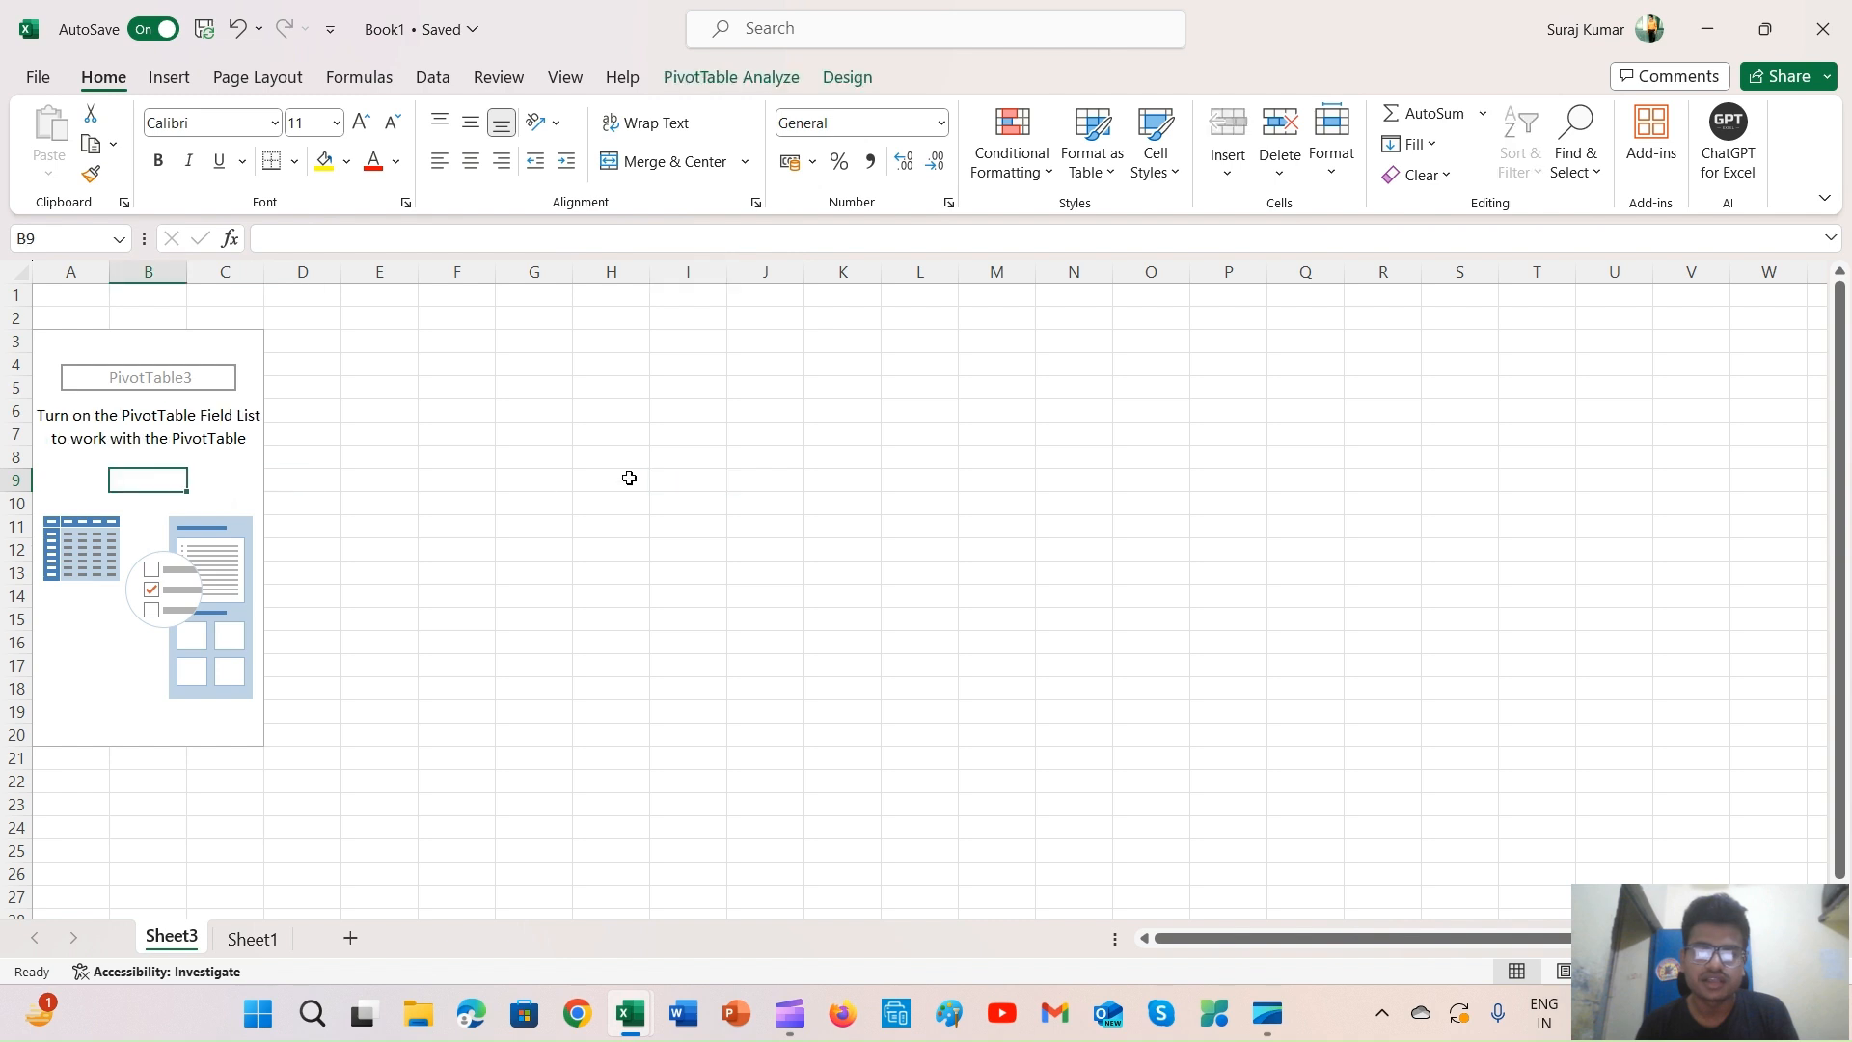
left_click(628, 480)
left_click(153, 415)
left_click(629, 530)
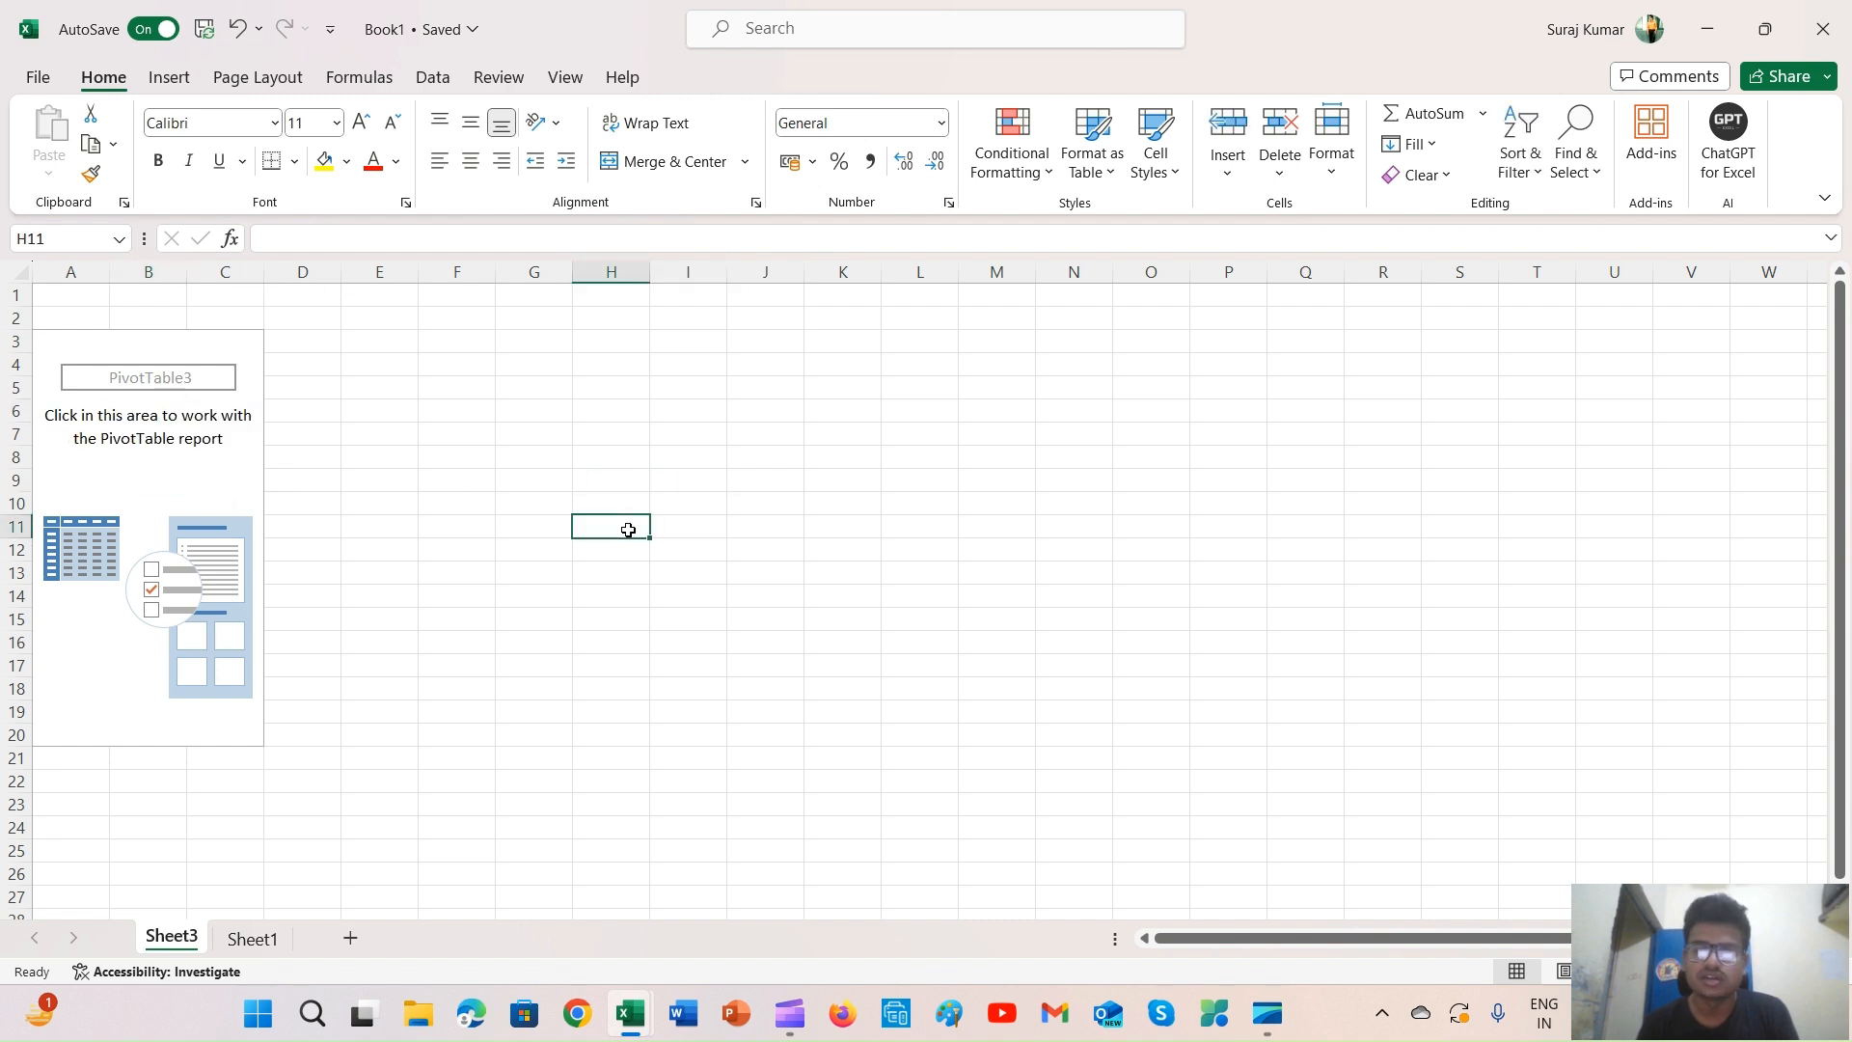
left_click(76, 463)
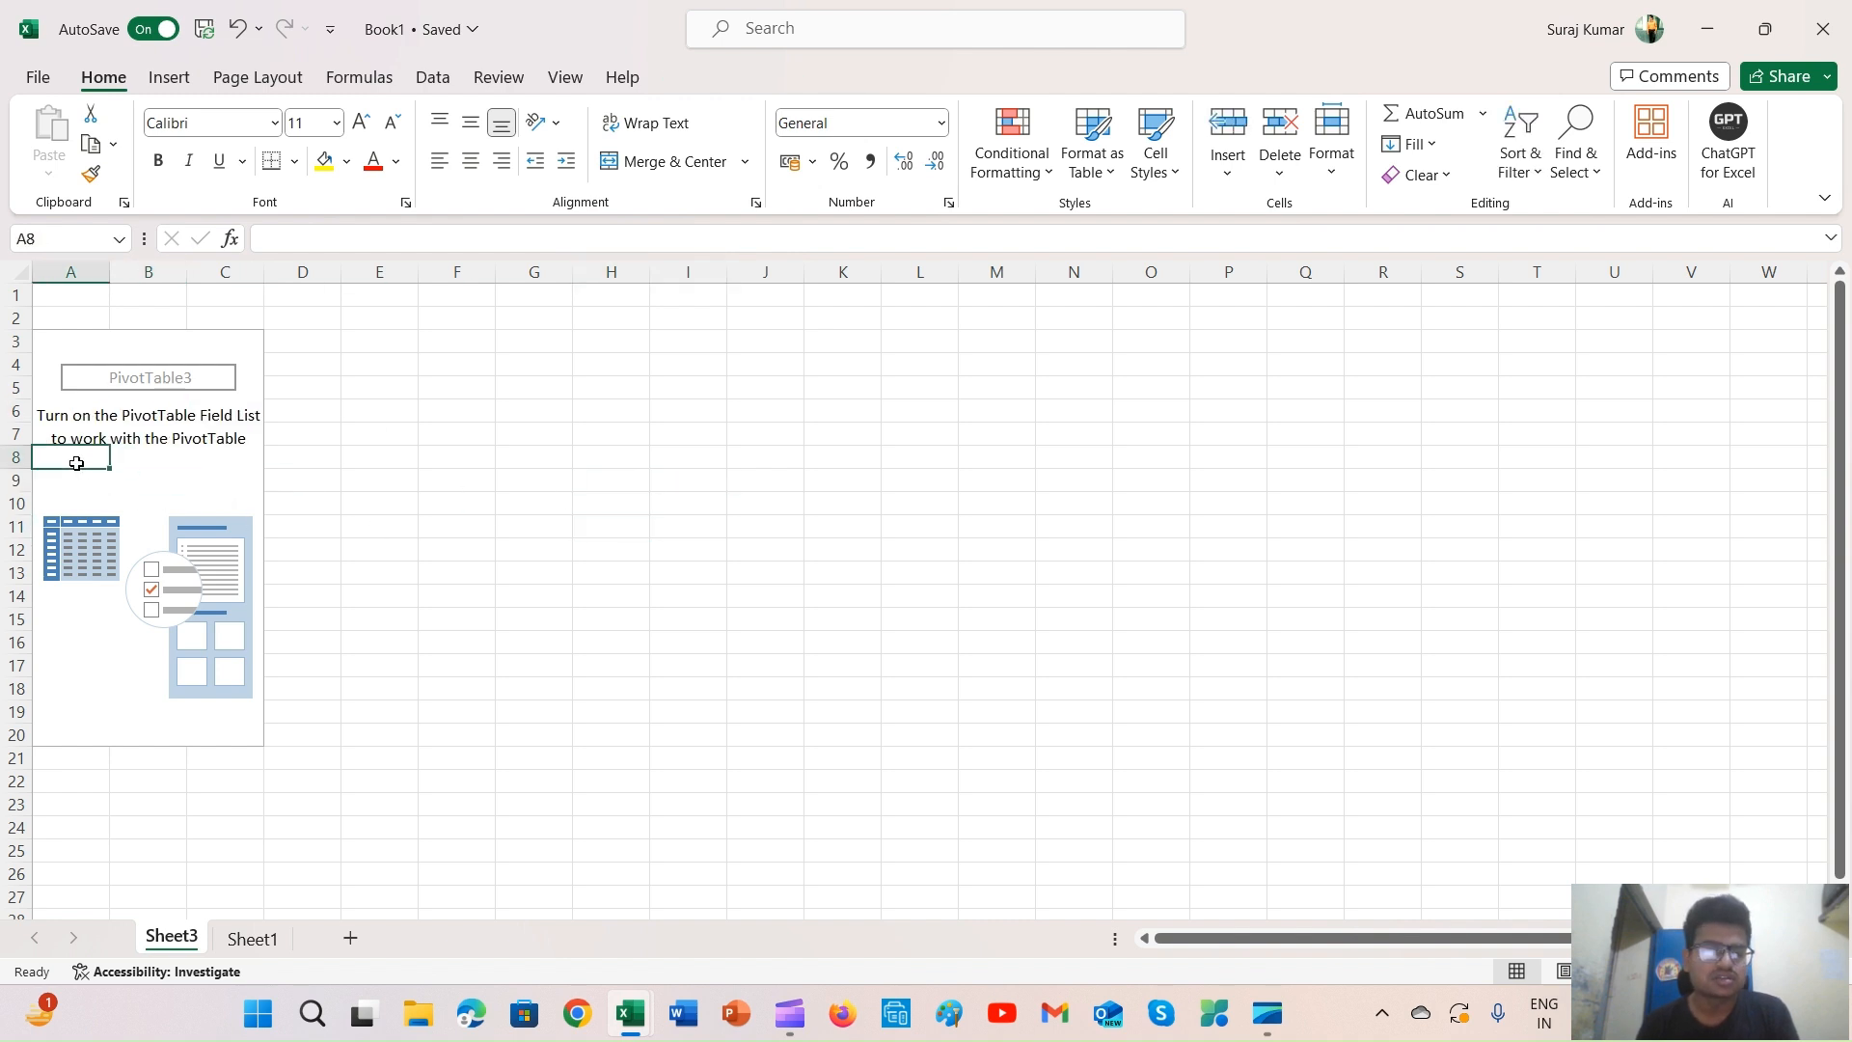
left_click(544, 493)
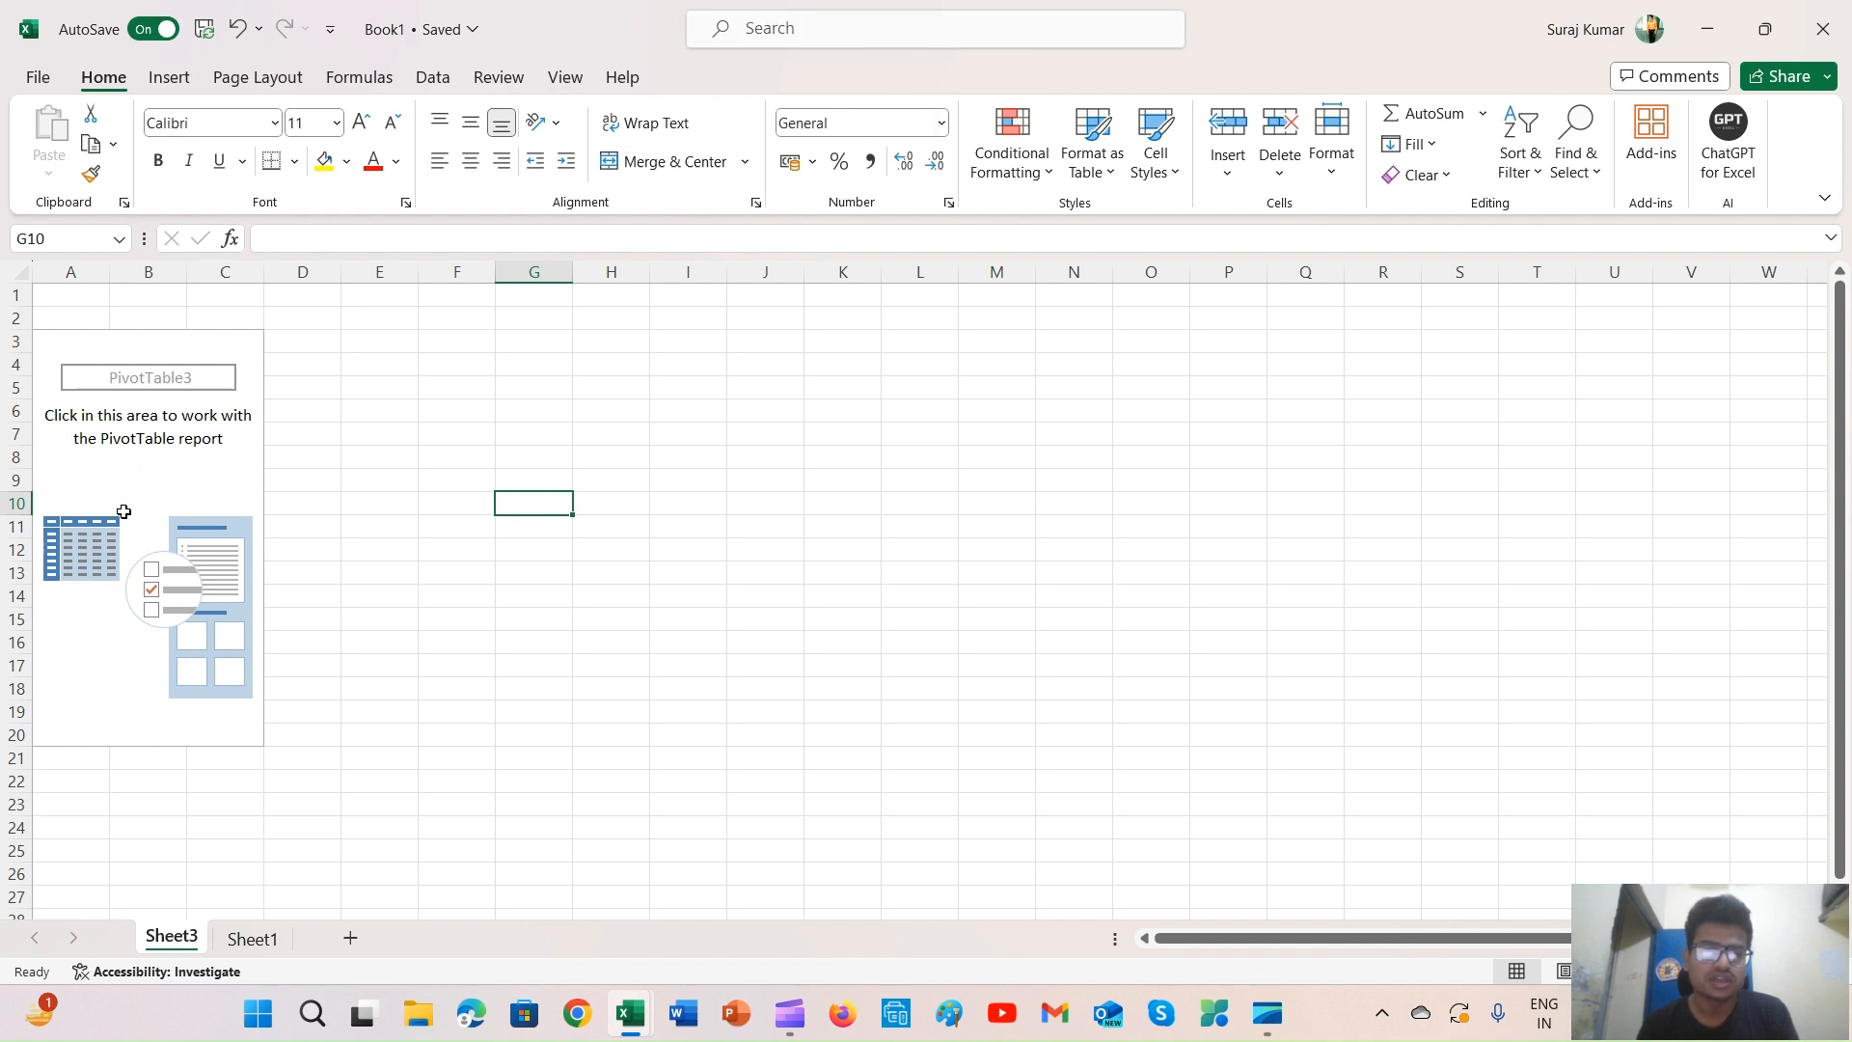
Select cell B9 inside the PivotTable placeholder and turn its field list back on
left_click(110, 478)
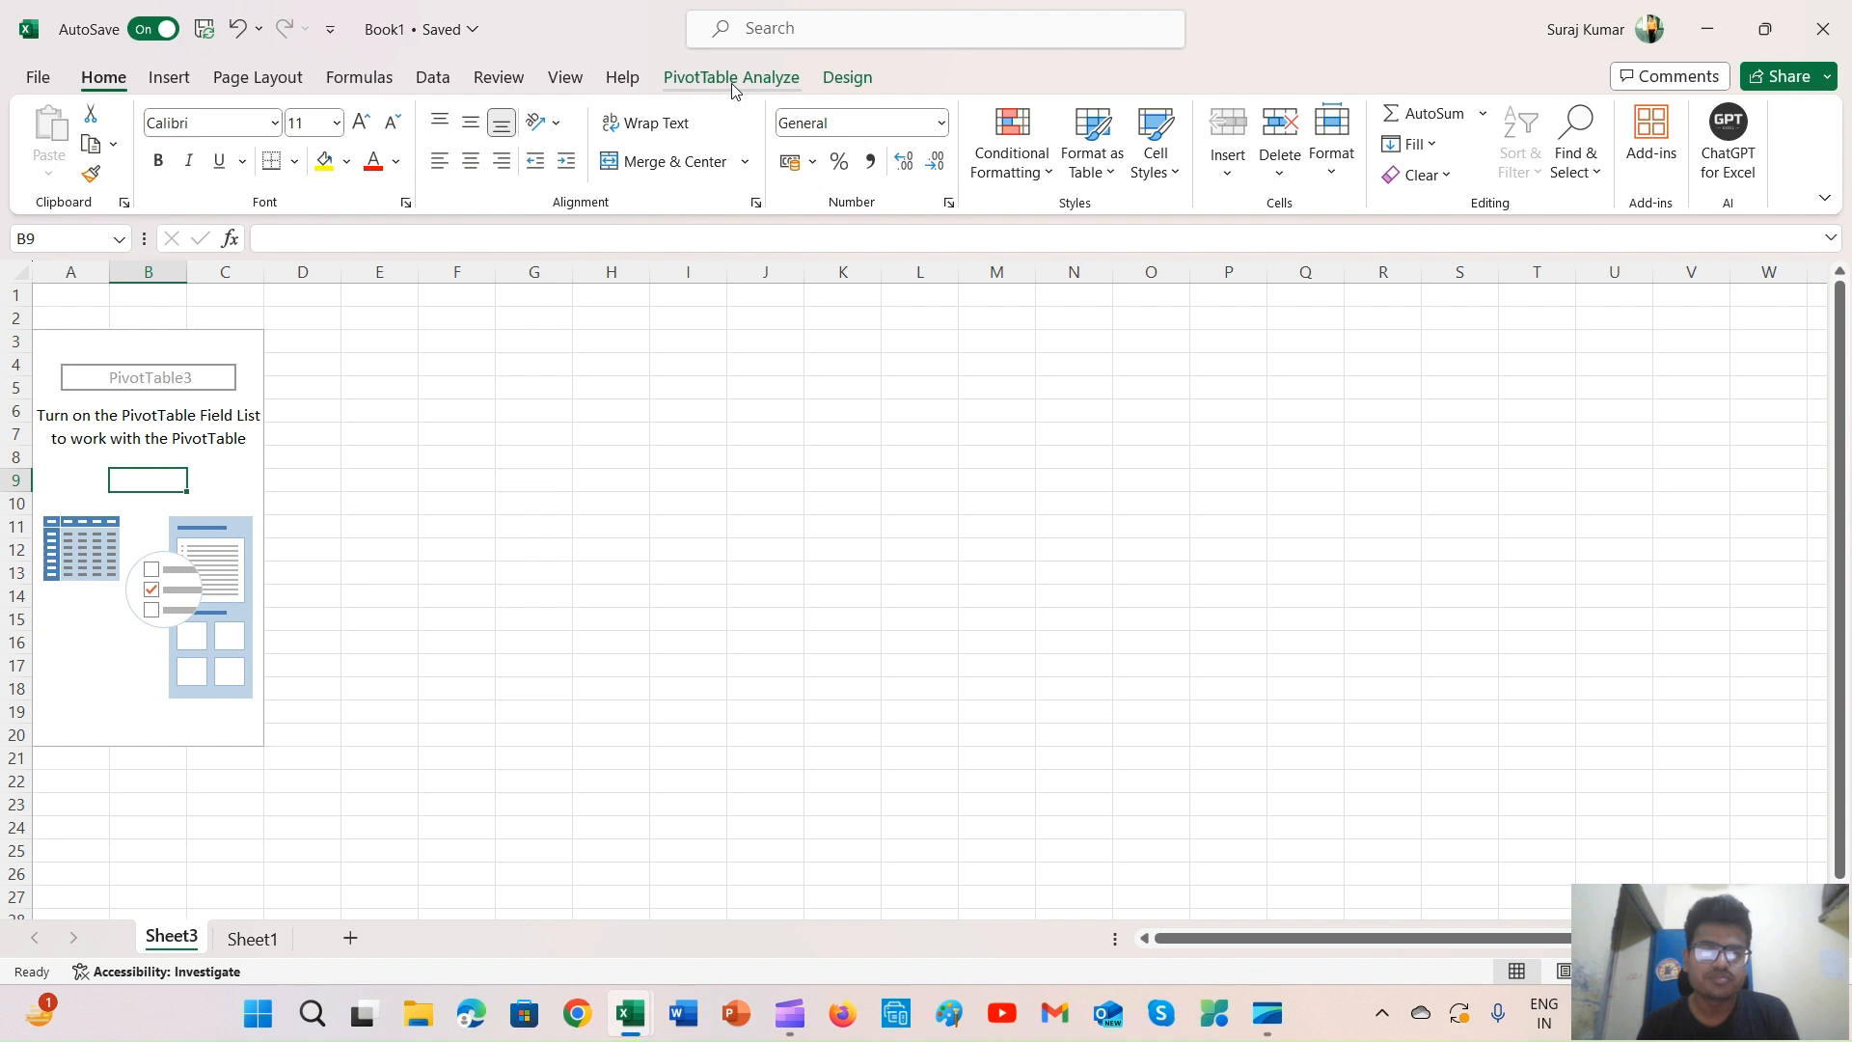
left_click(733, 77)
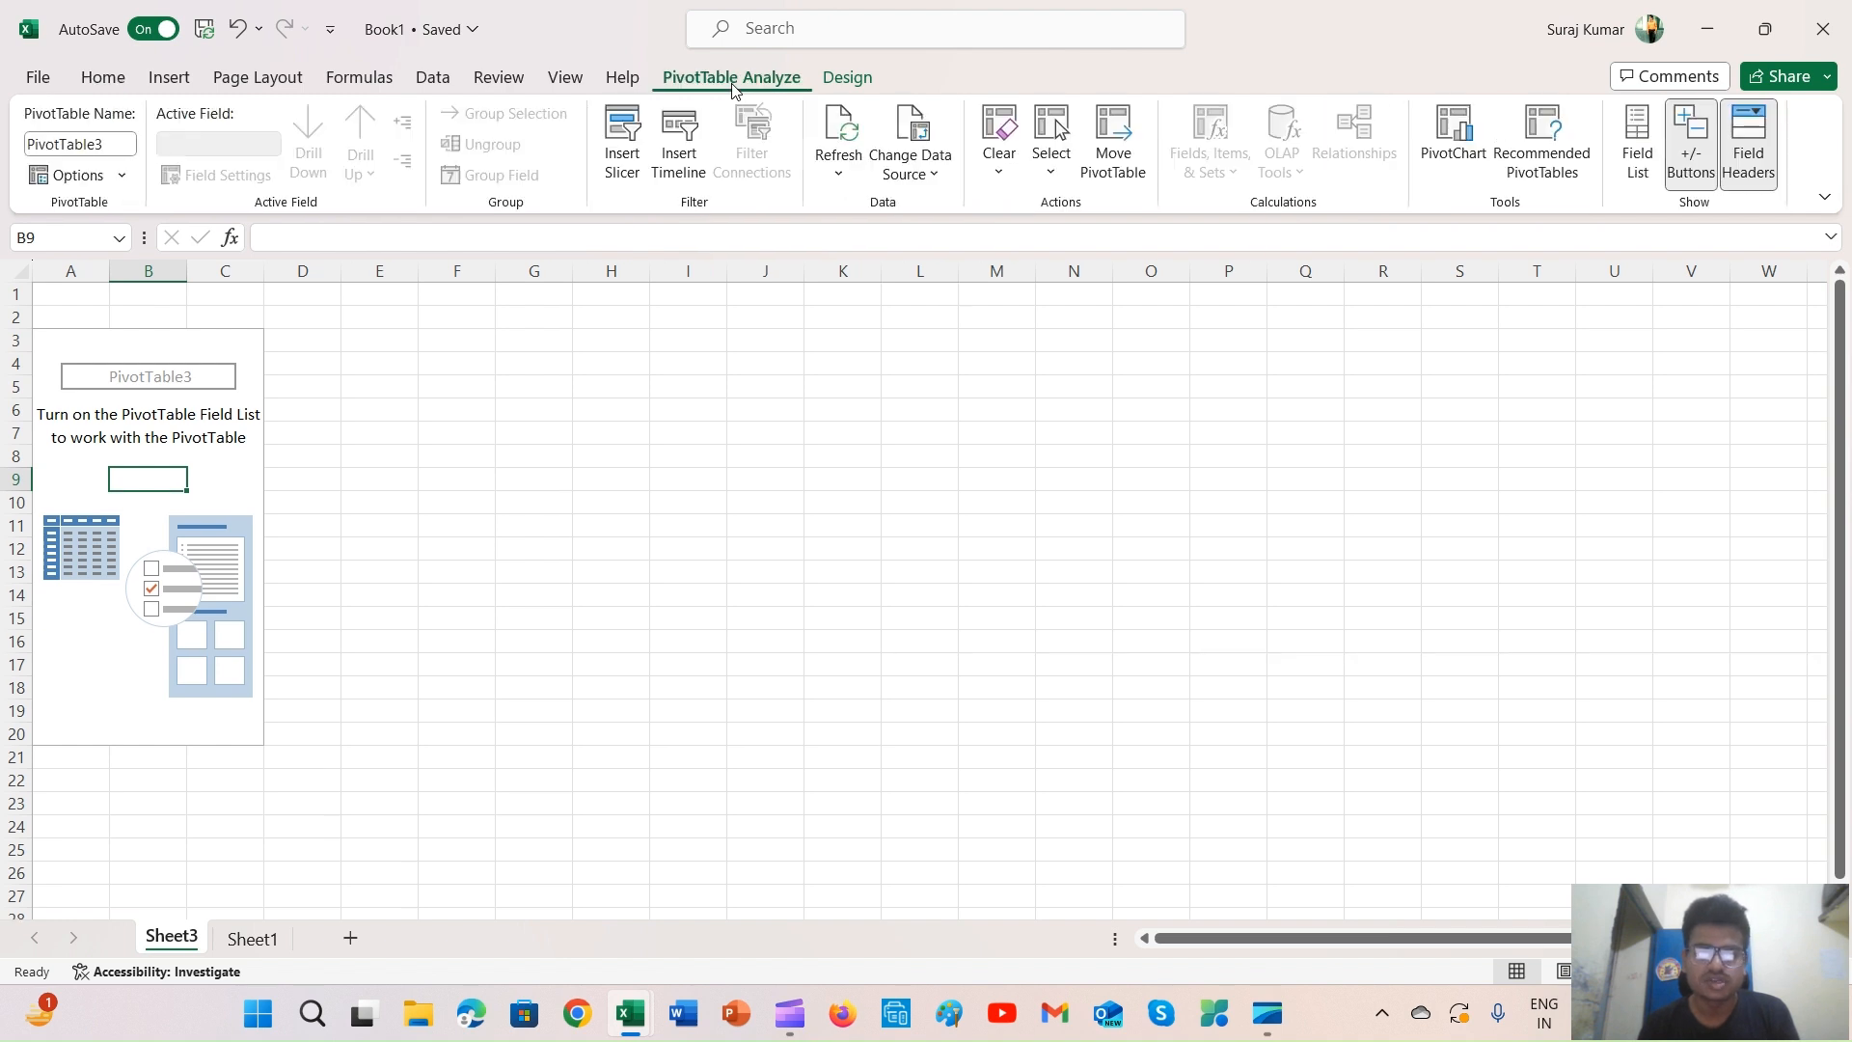
left_click(1650, 162)
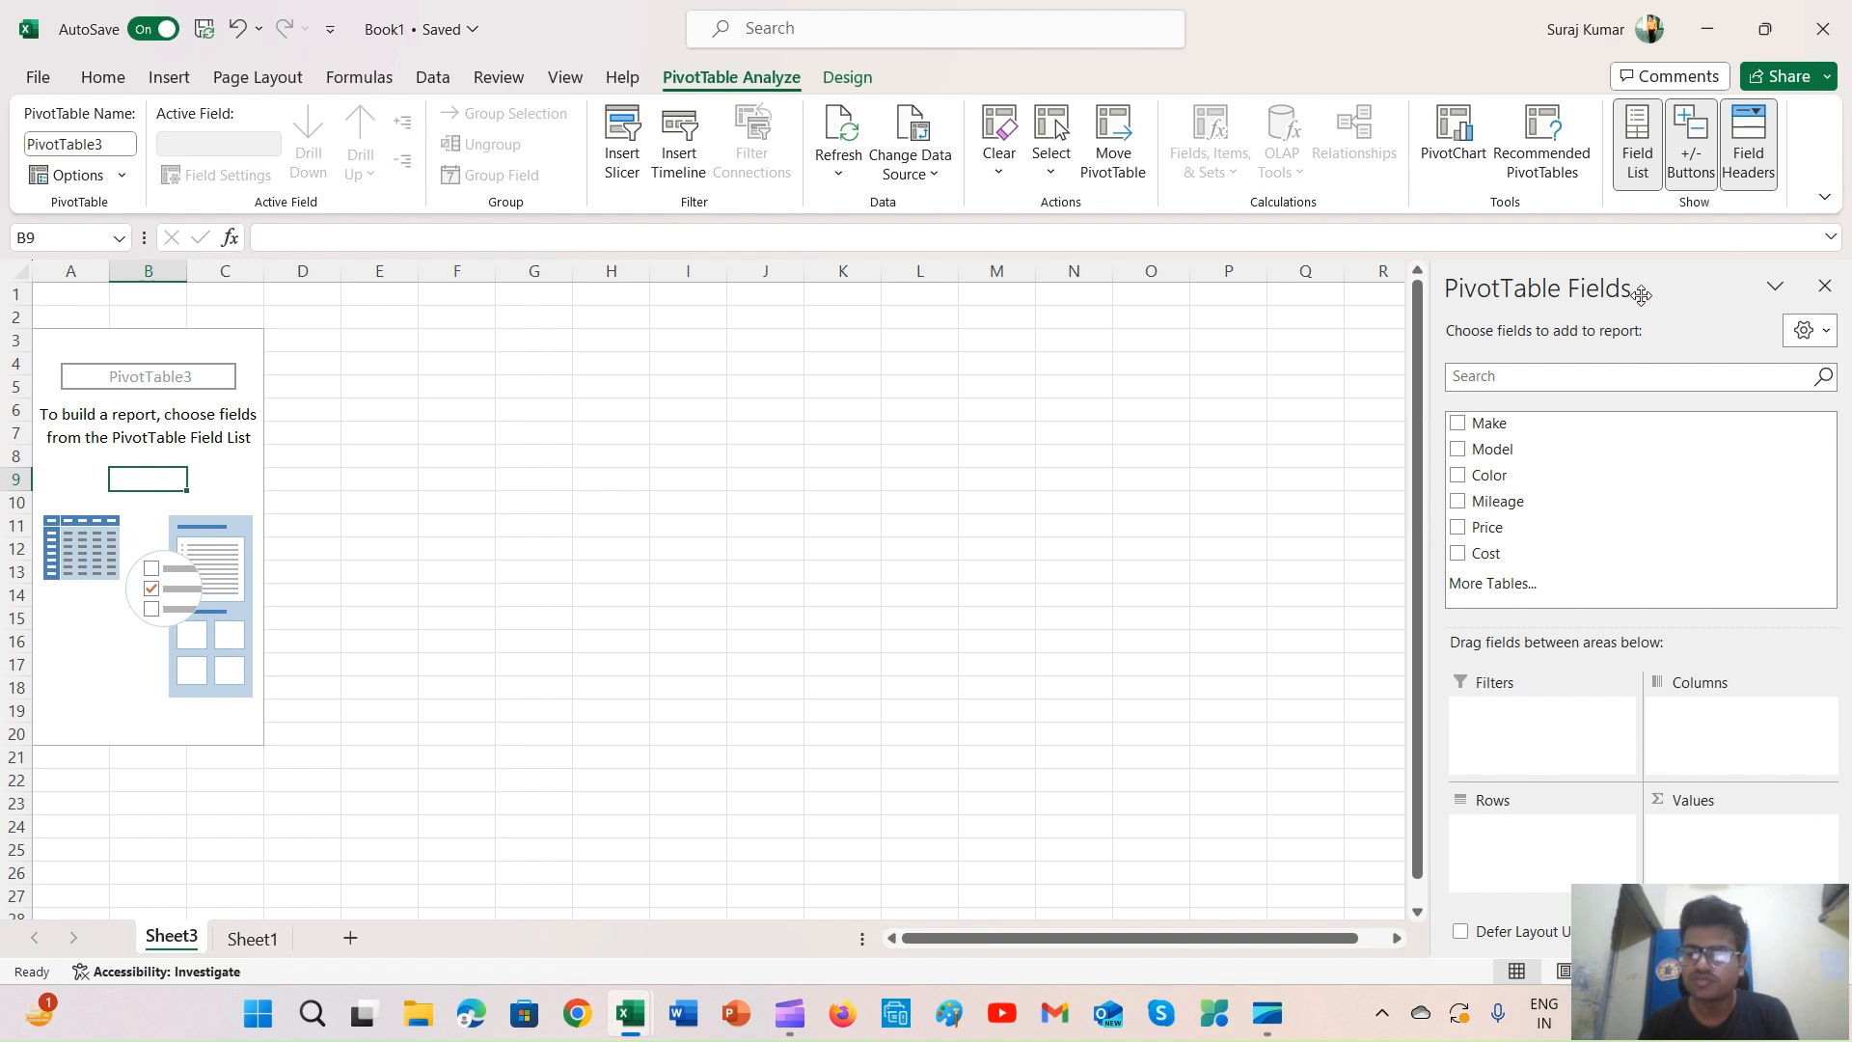
Try the side-by-side and Areas Section Only (2 by 2) field list layouts, and return to Fields Section and Areas Section Stacked
left_click(1814, 332)
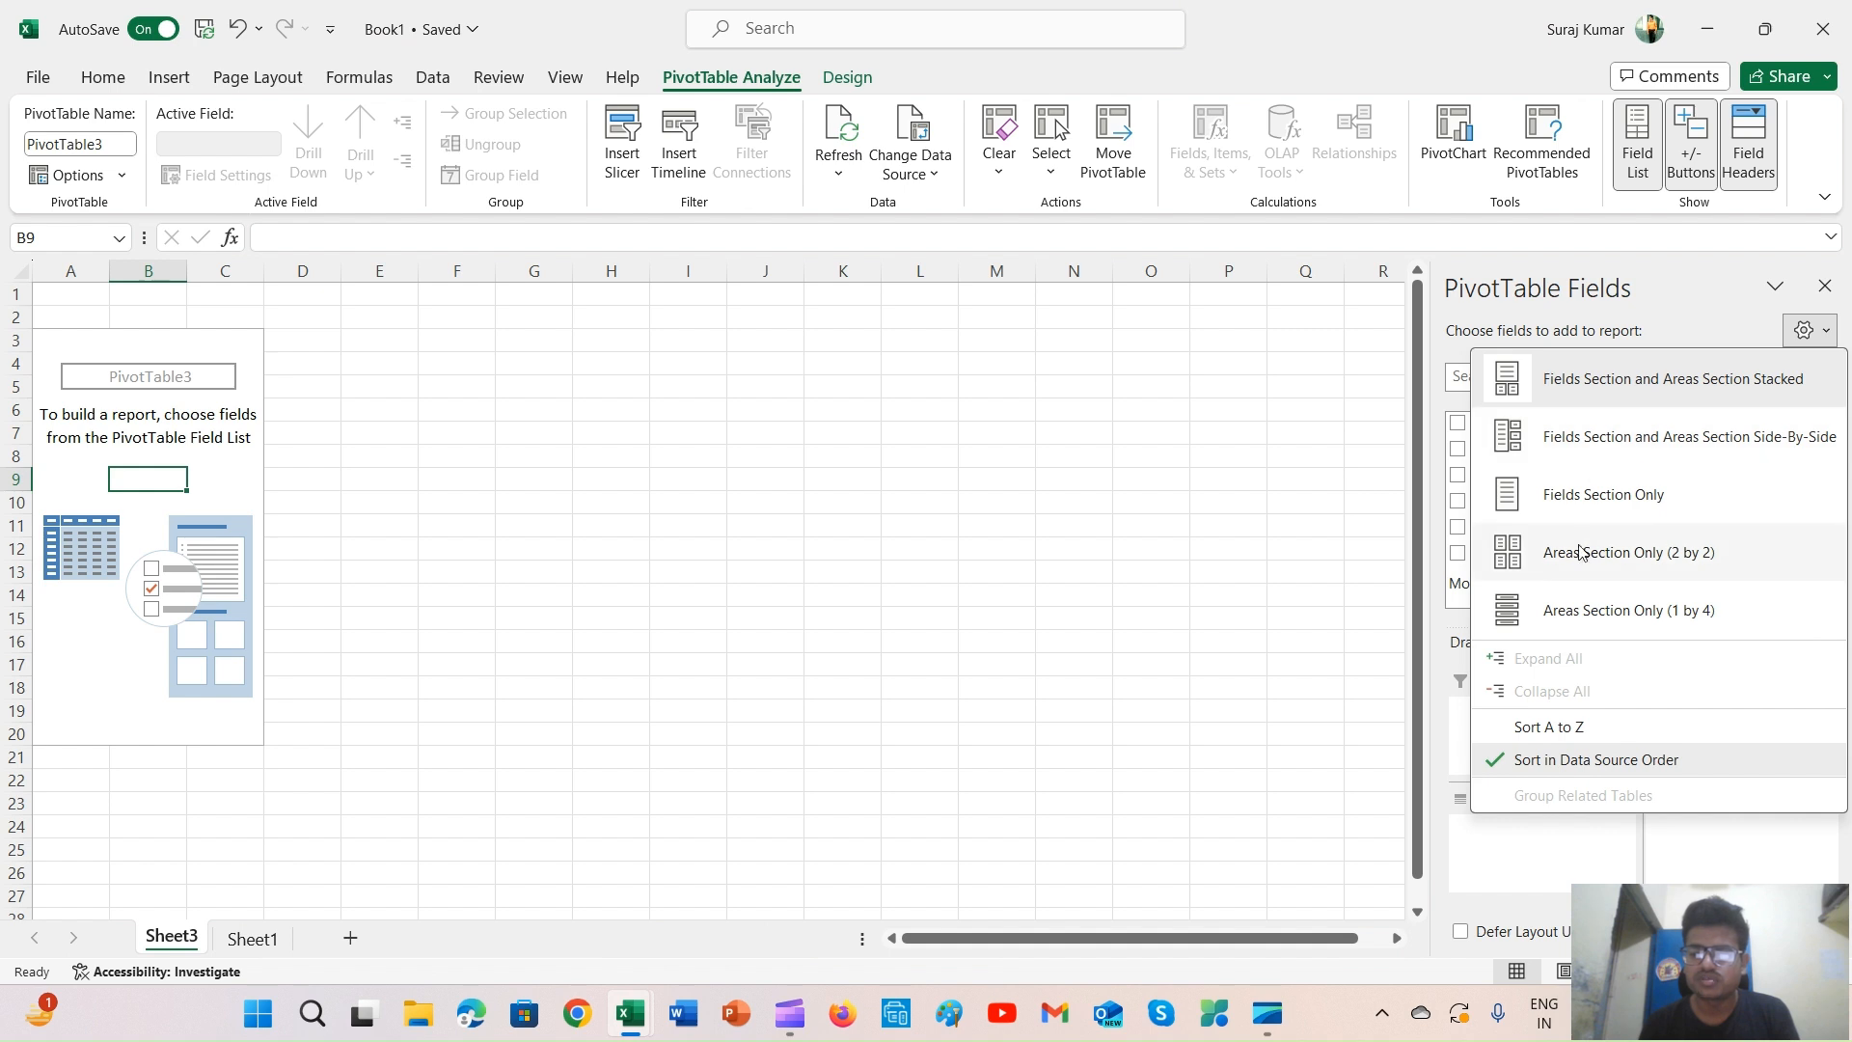
left_click(1587, 449)
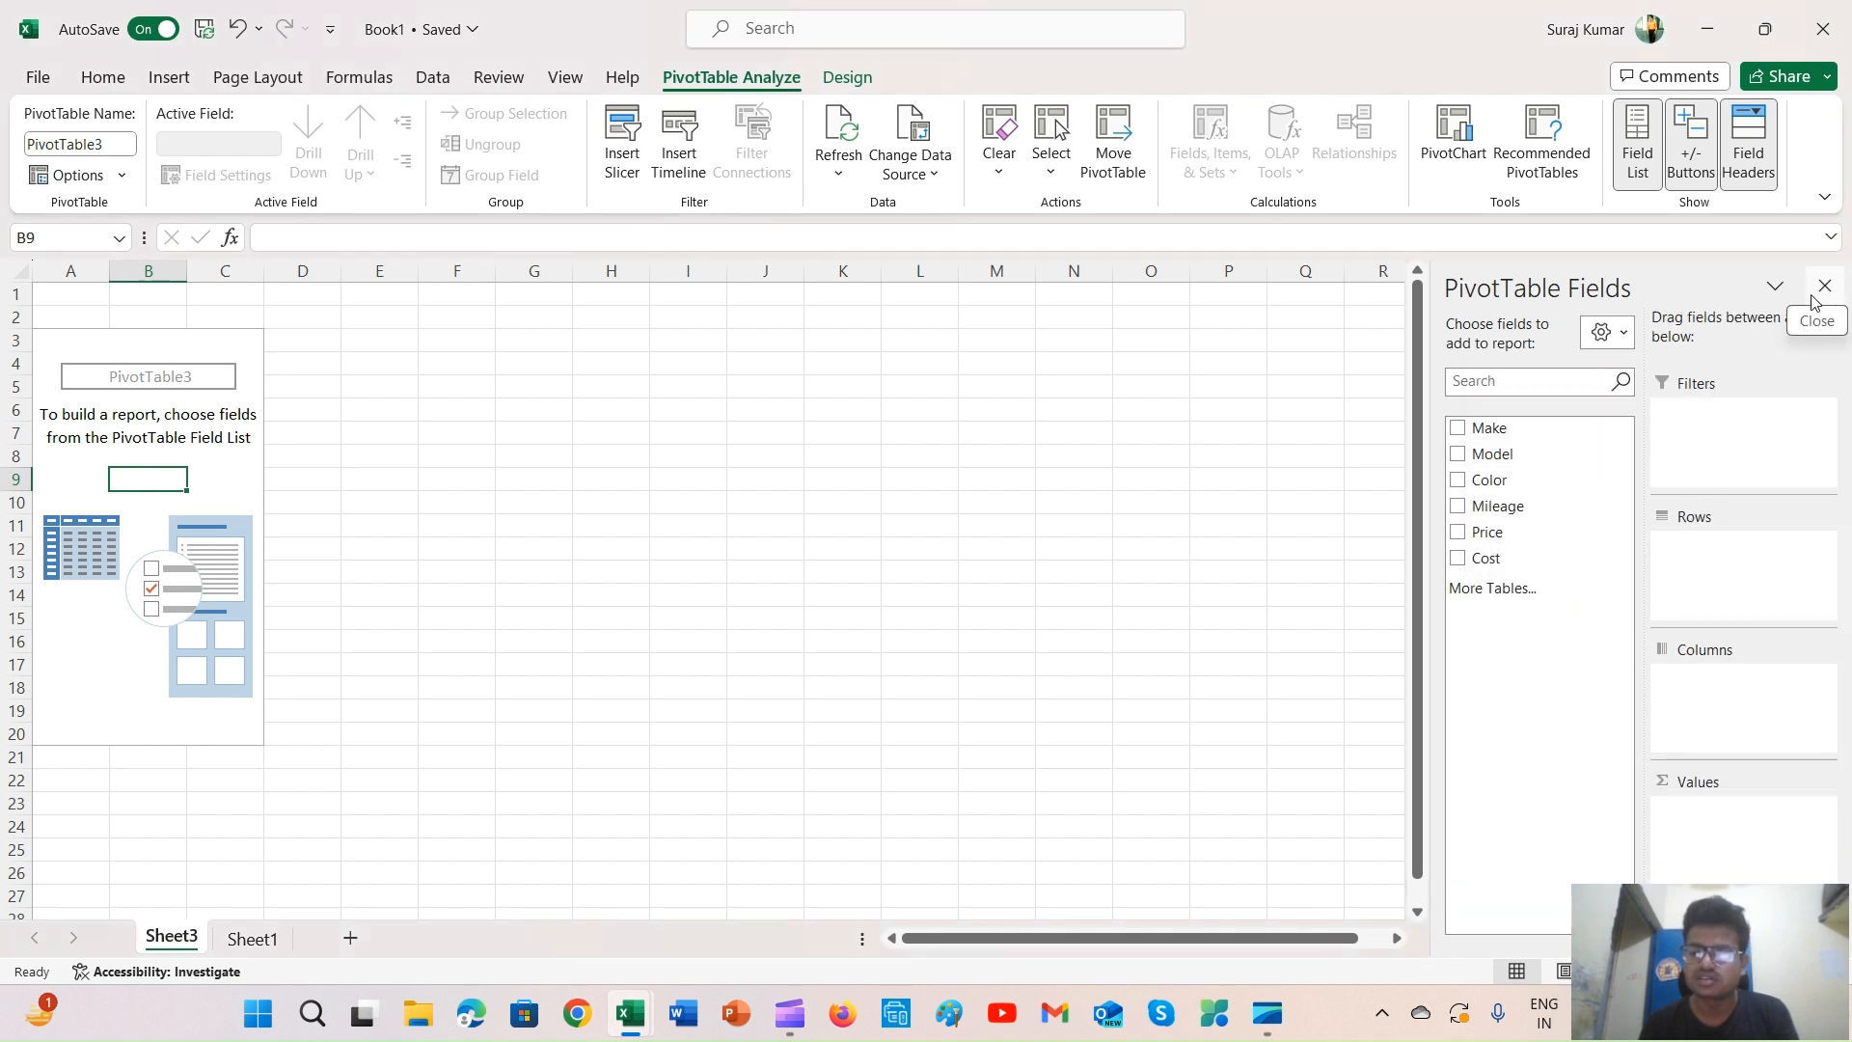
left_click(1610, 332)
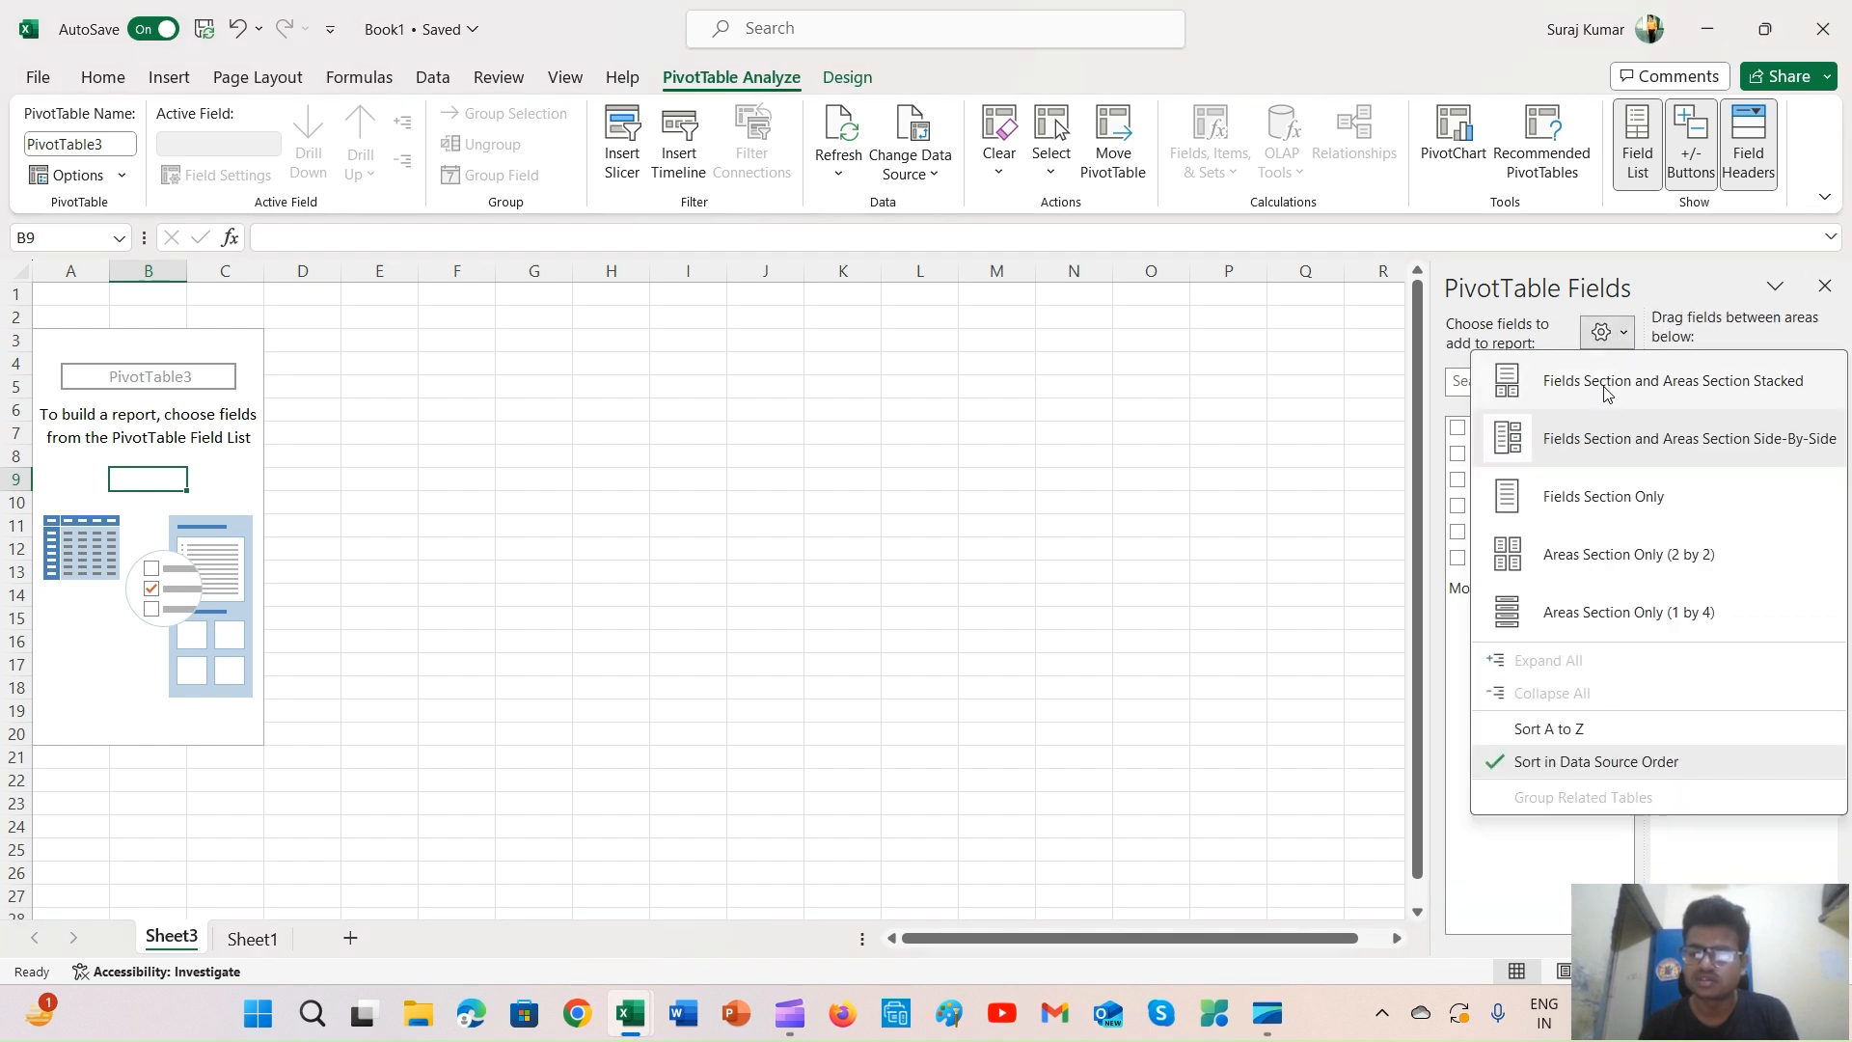
left_click(1603, 552)
left_click(1810, 328)
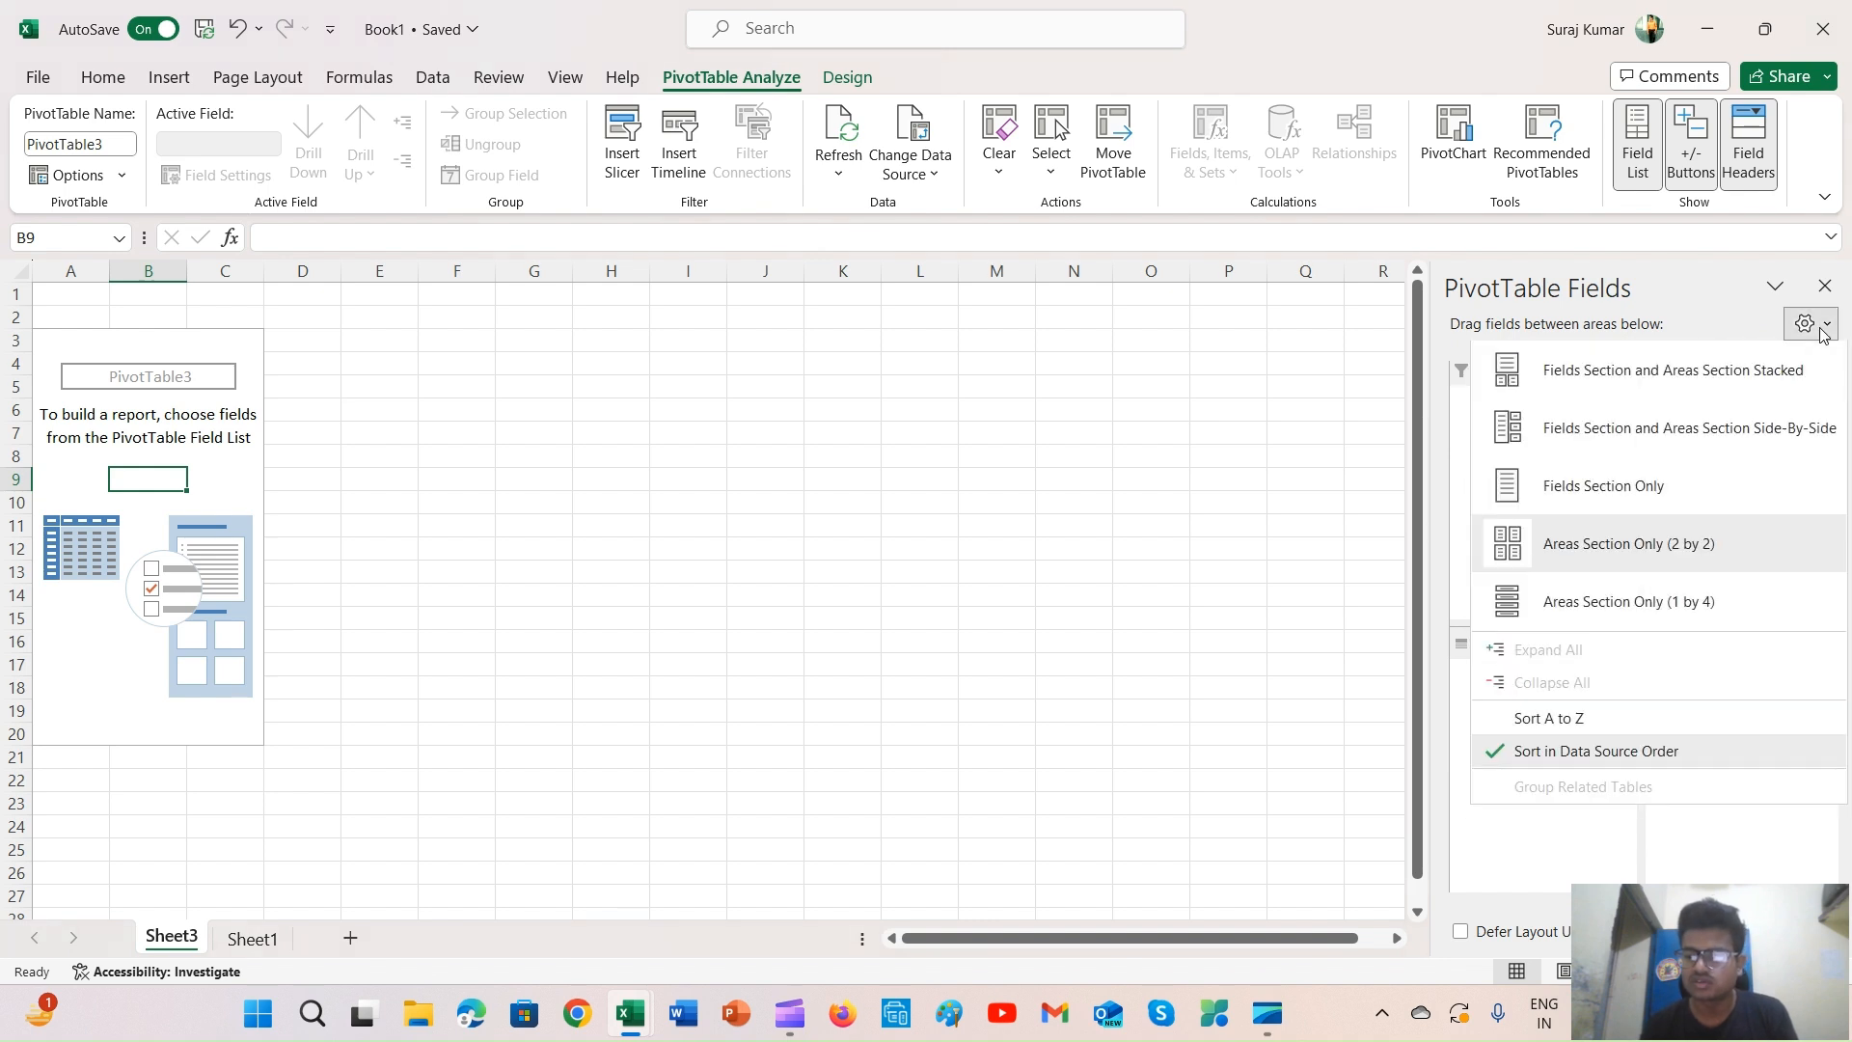
left_click(1602, 374)
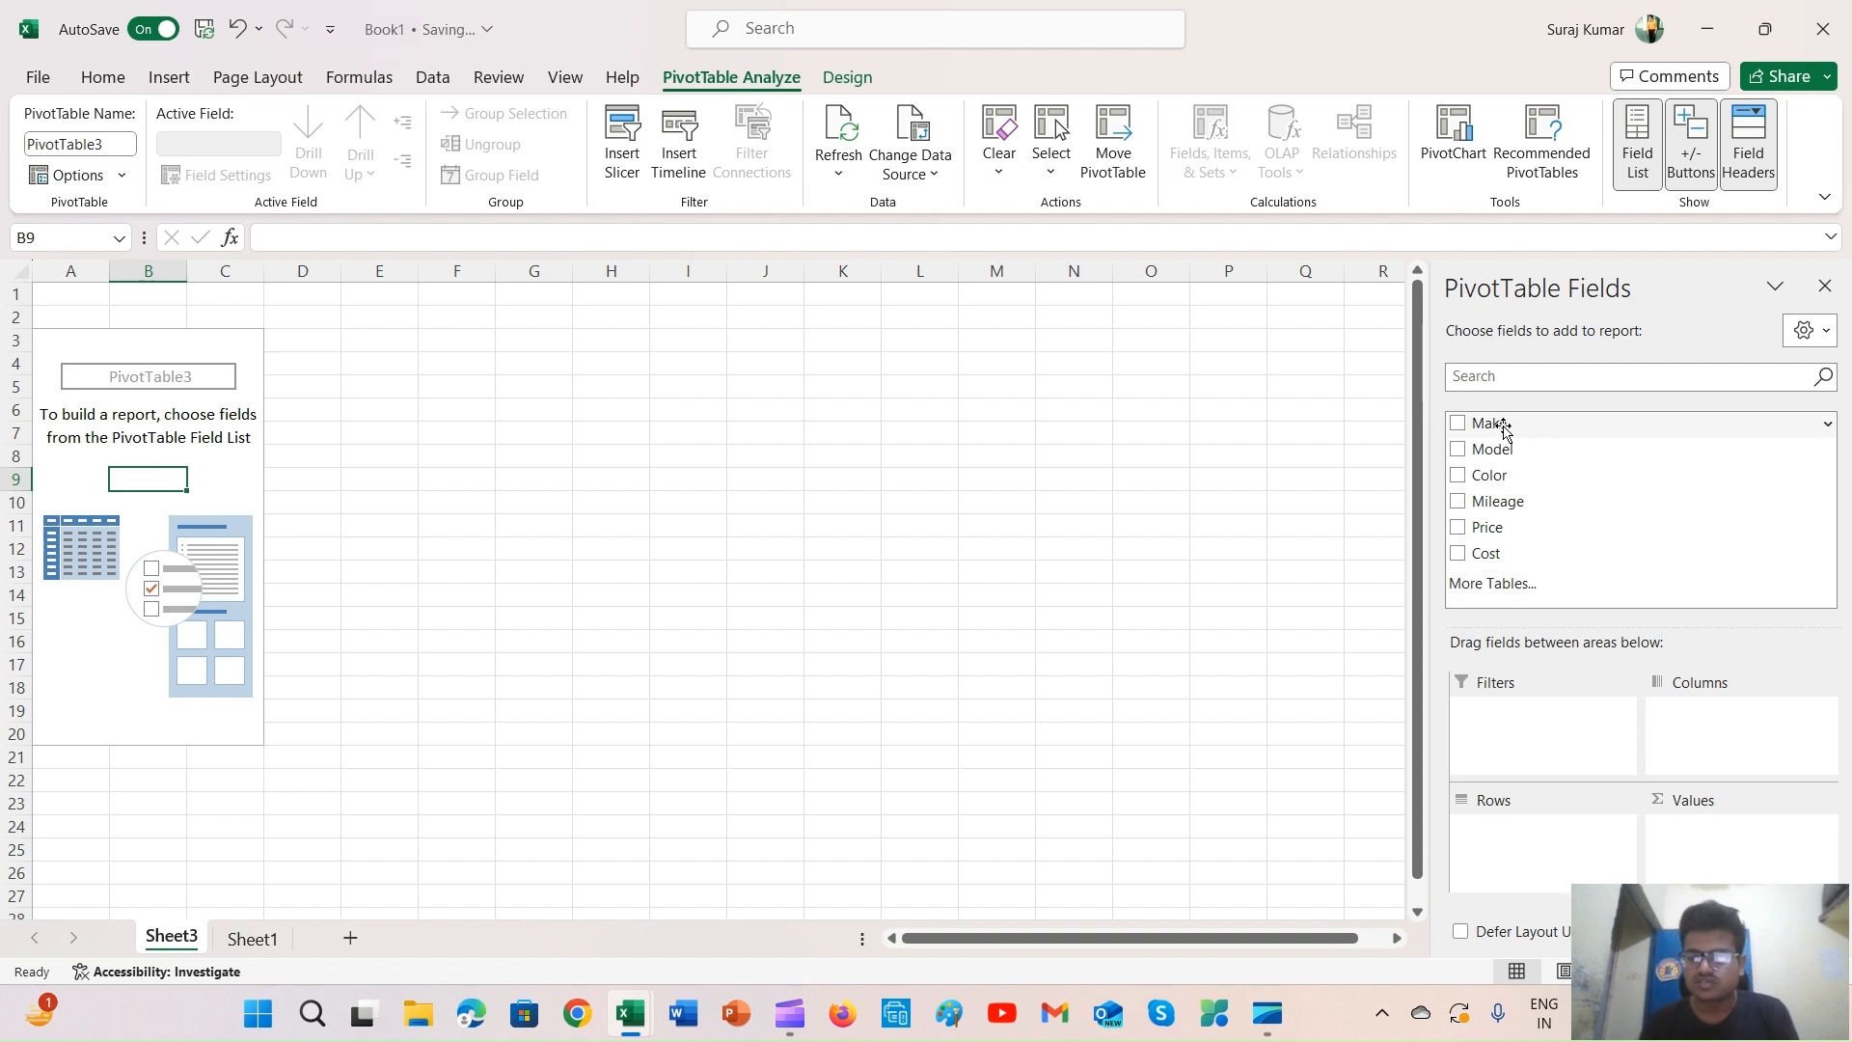
Check how the field list reacts to selecting rows 6 to 9, columns E to I, and cell A8 inside the PivotTable
left_click(12, 411)
key("shift+Down")
key("shift+Down")
key("shift+Down")
key("shift+Down")
key("shift+Down")
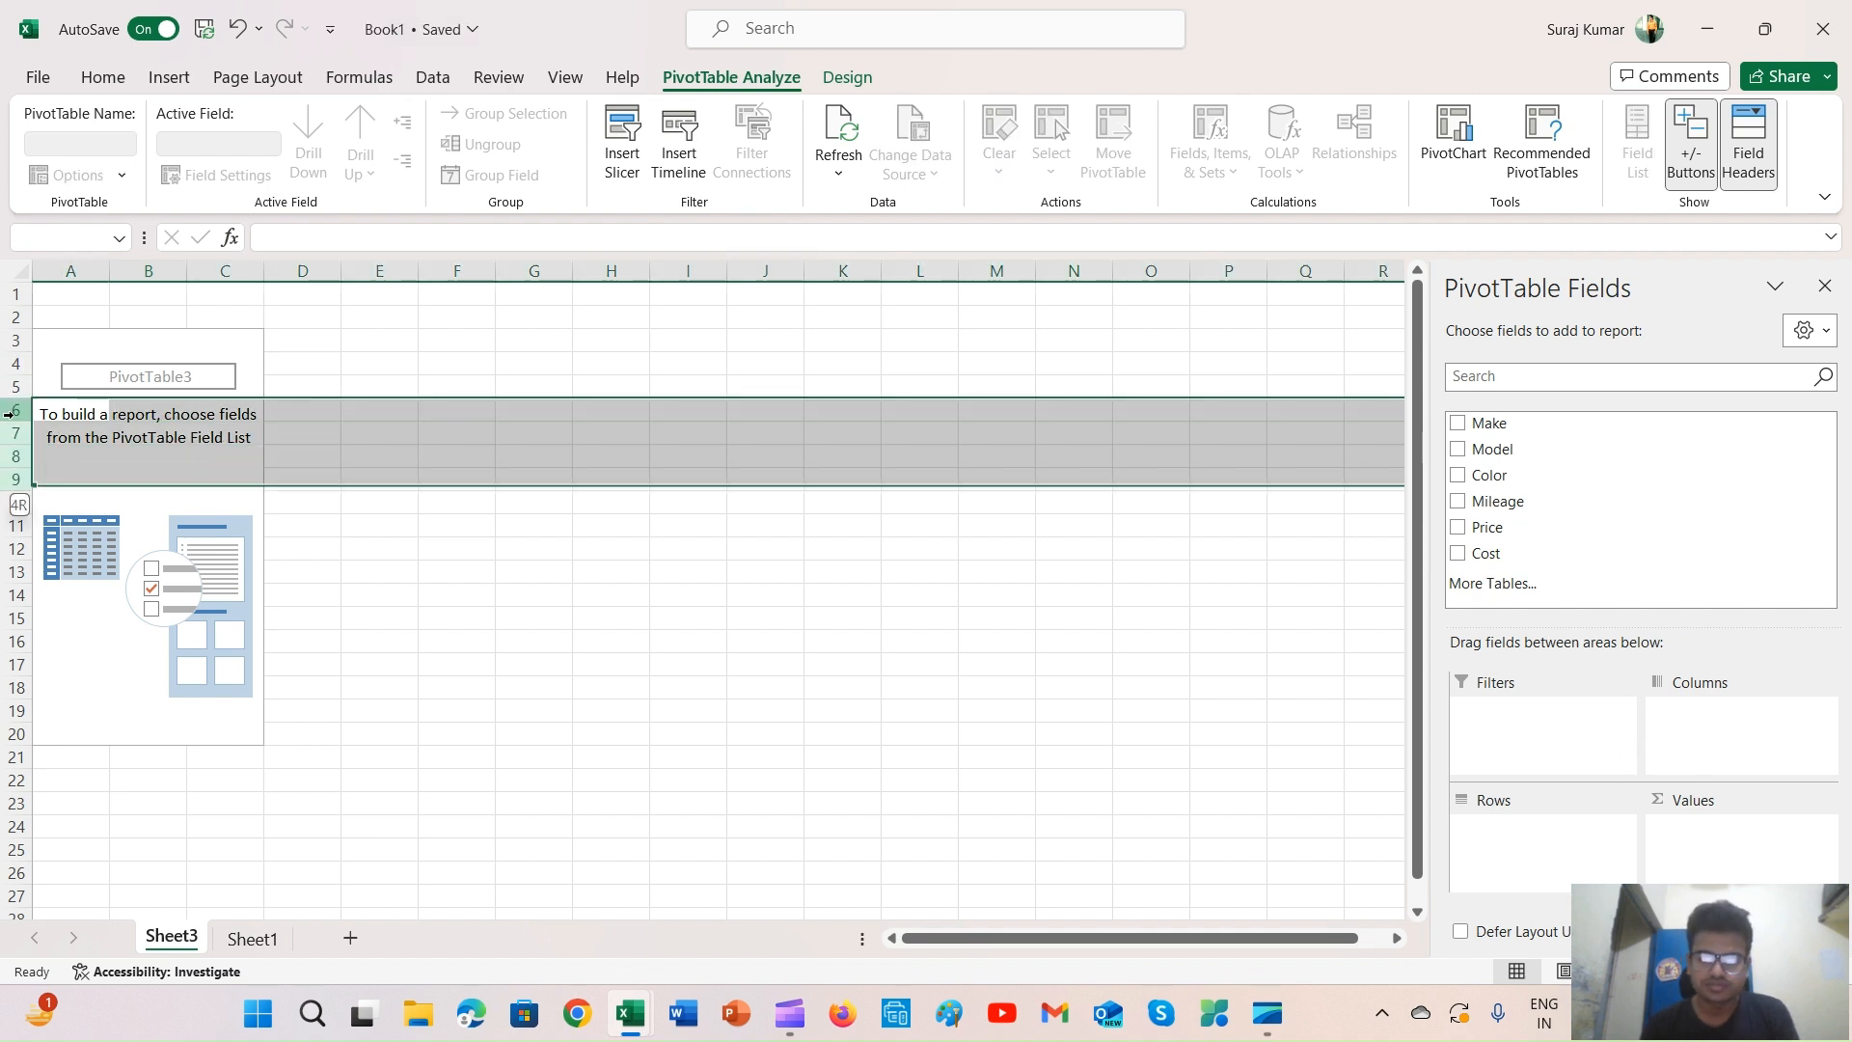
left_click_drag(377, 271, 688, 271)
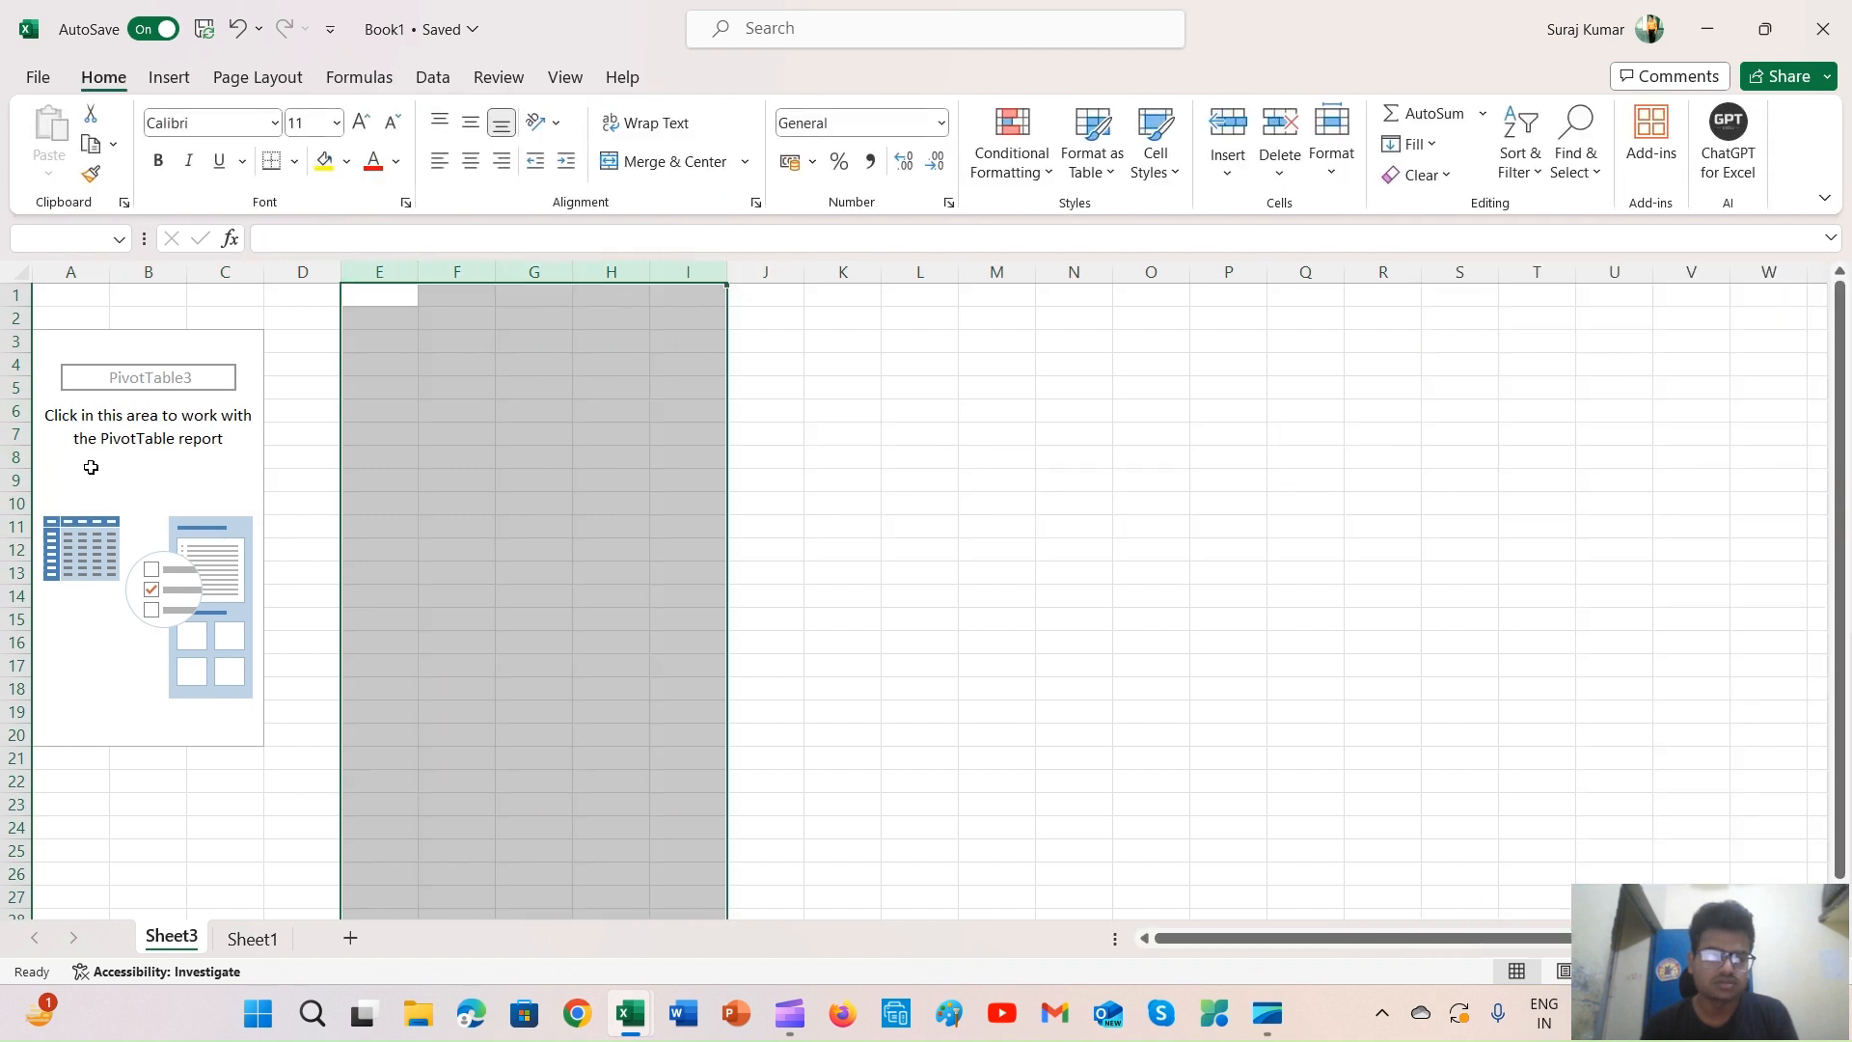
left_click(91, 463)
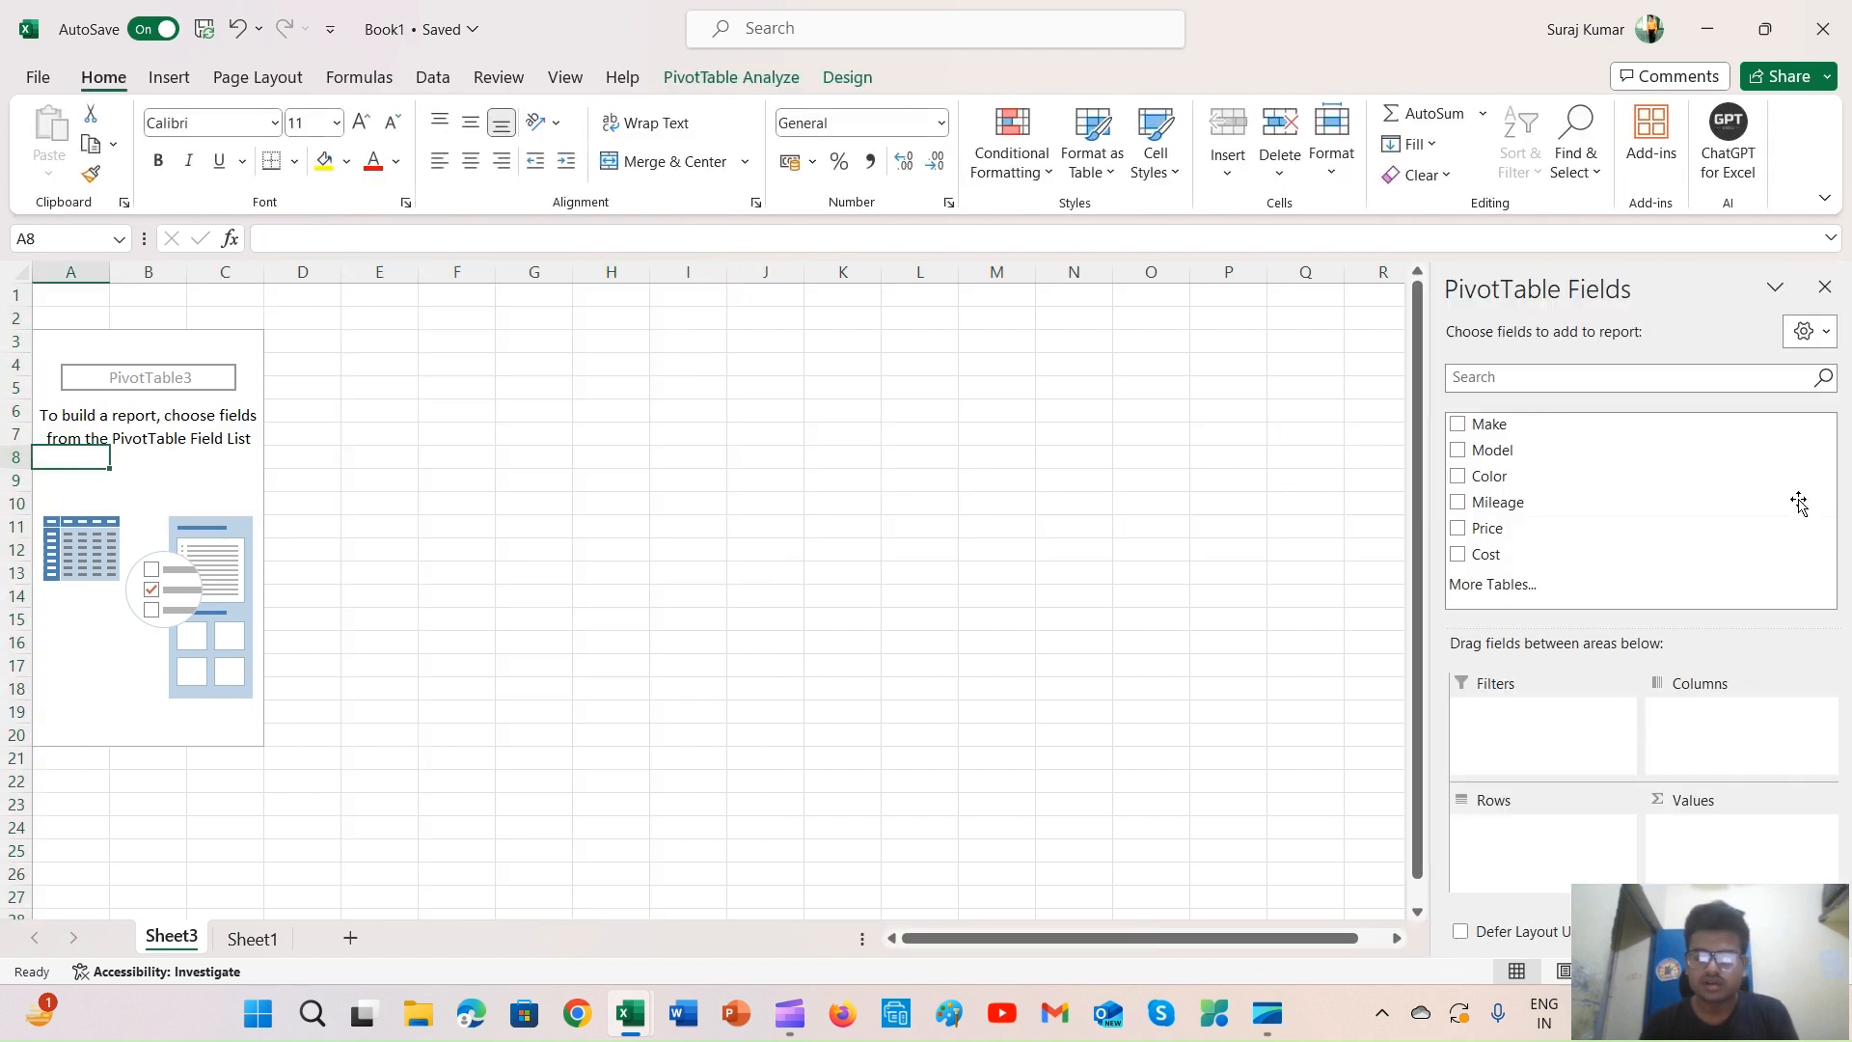
Add the Make field to the Rows area of the PivotTable and place the Model field beneath it
left_click(1688, 830)
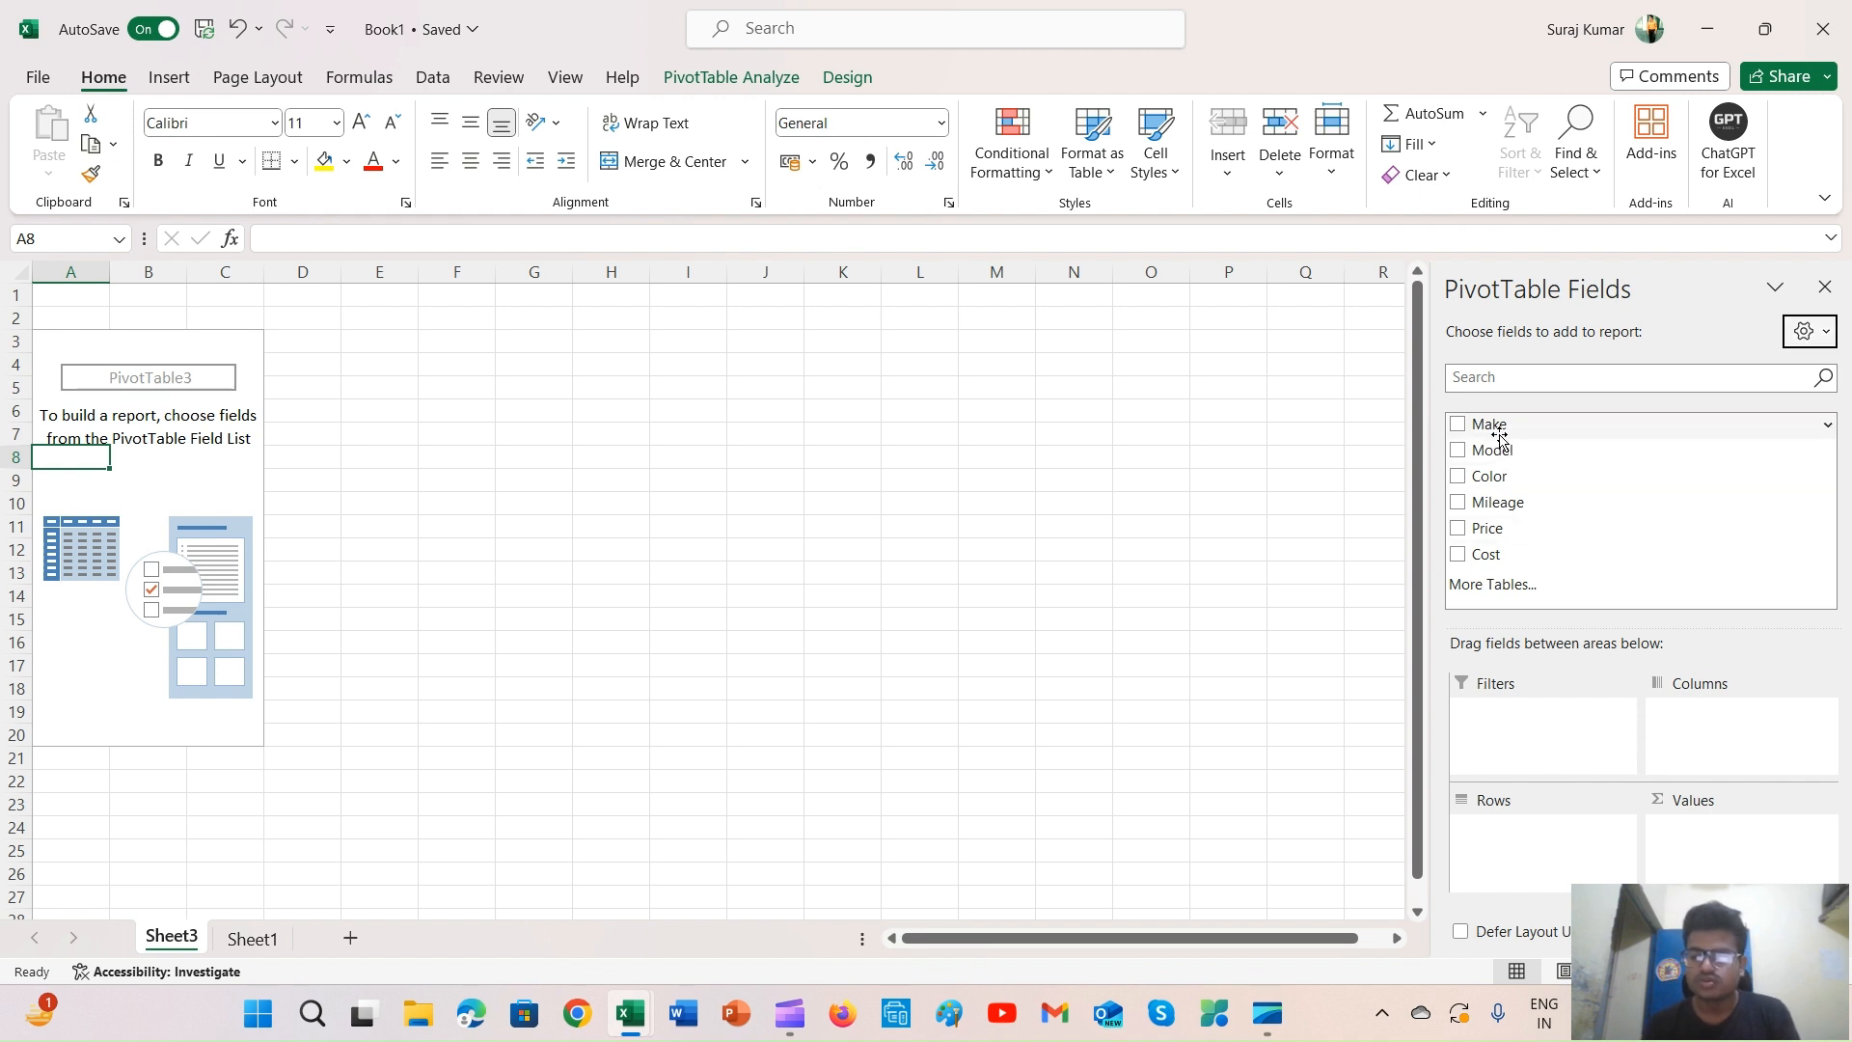
left_click_drag(1510, 429, 1513, 849)
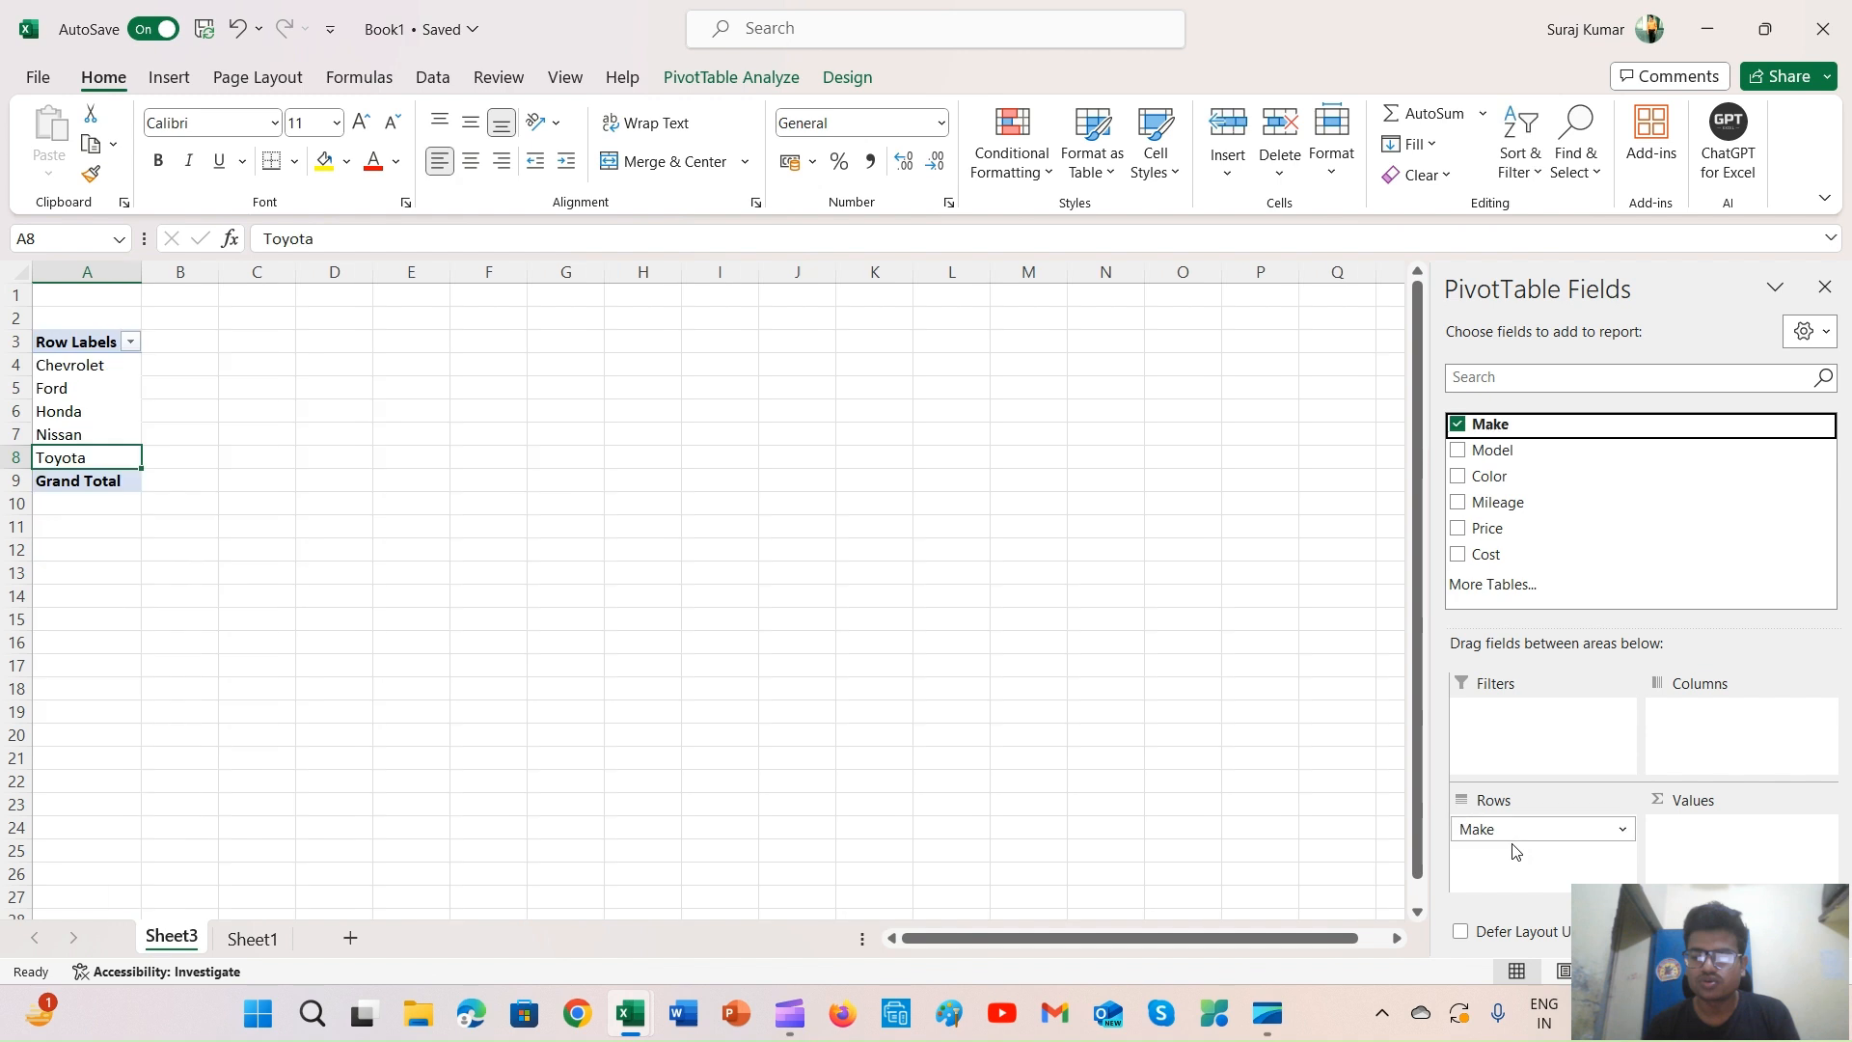
left_click(130, 343)
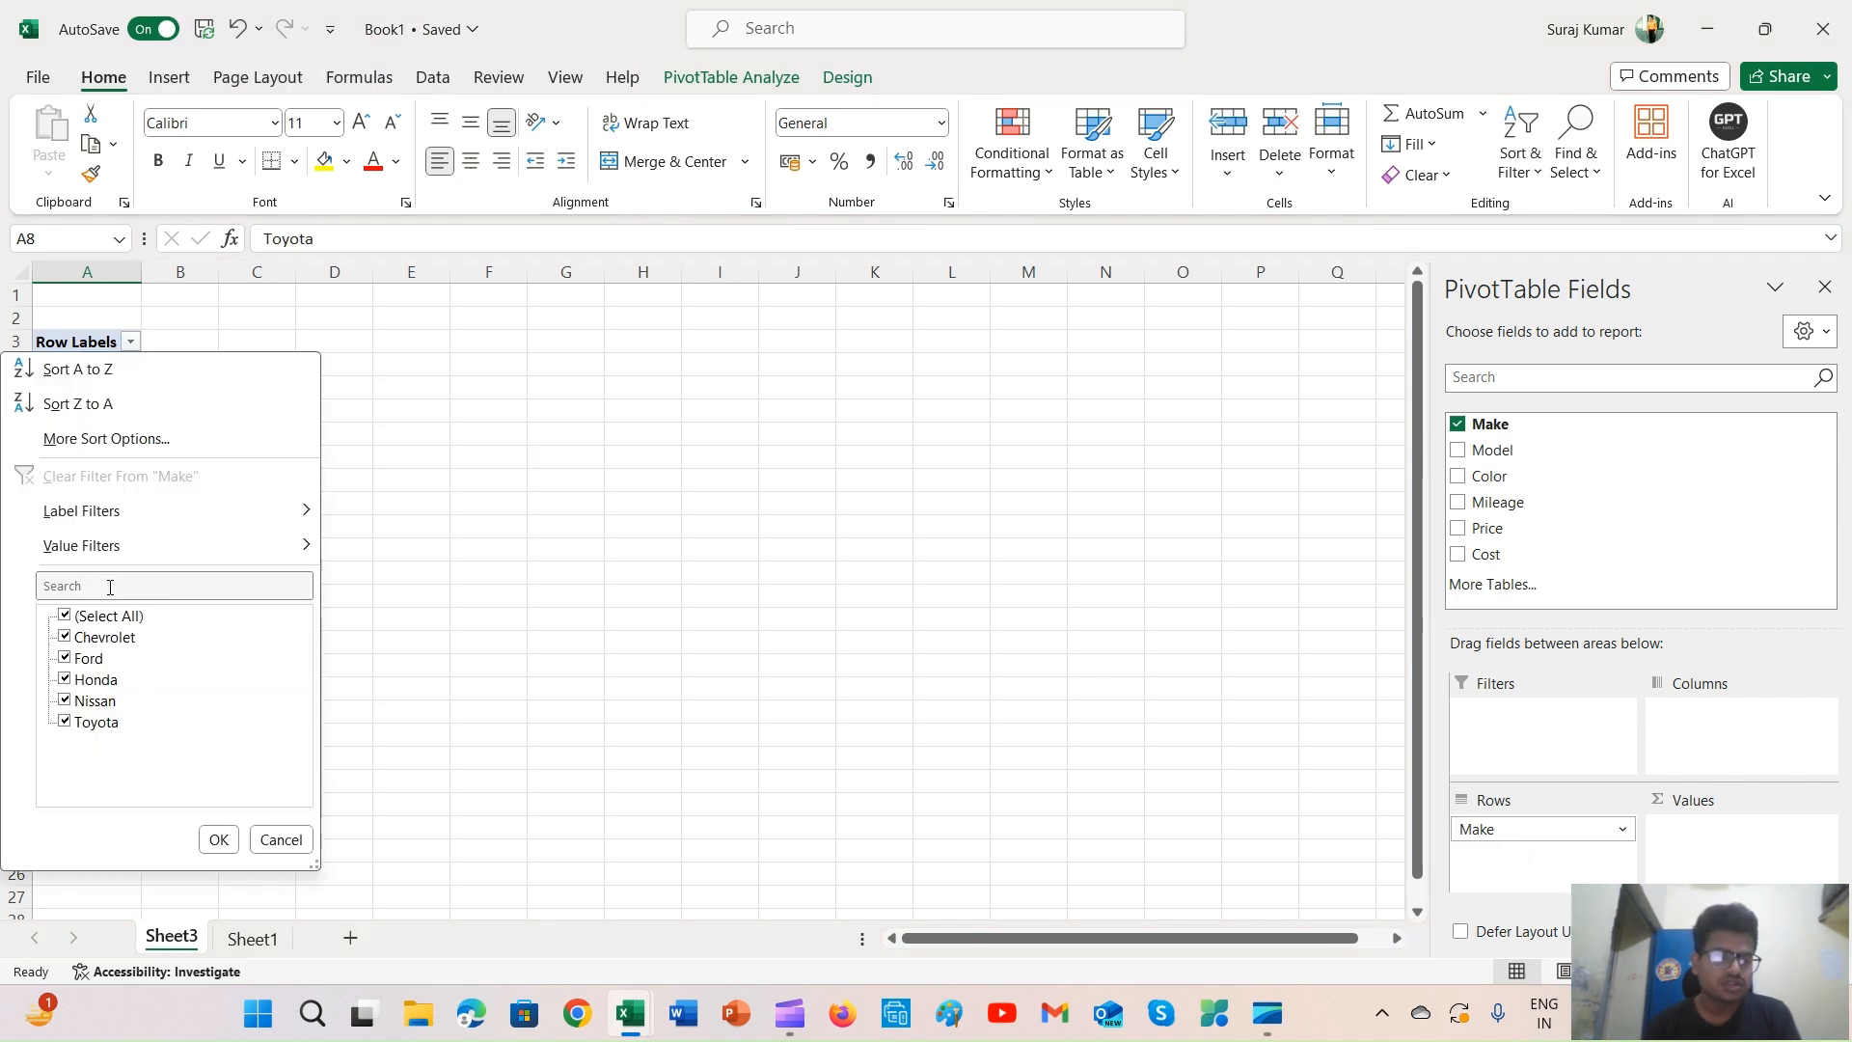
left_click(218, 839)
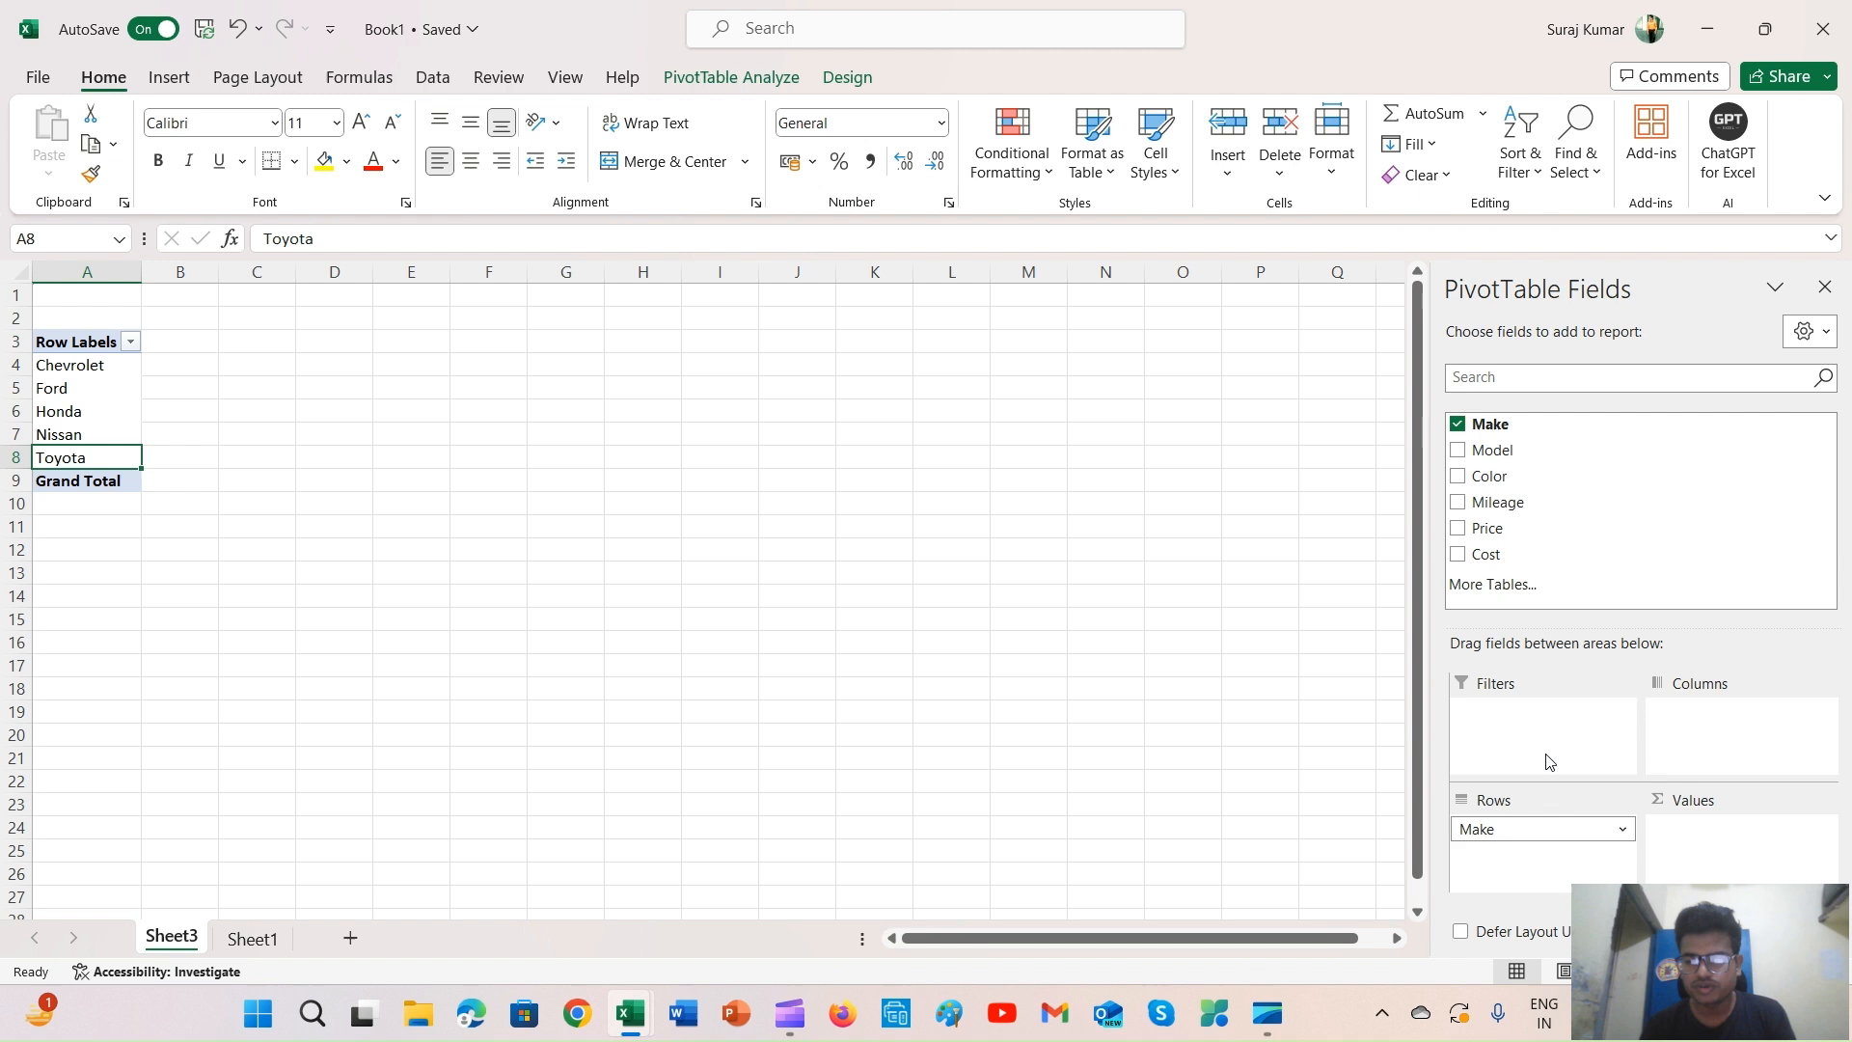
left_click_drag(1486, 451, 1525, 857)
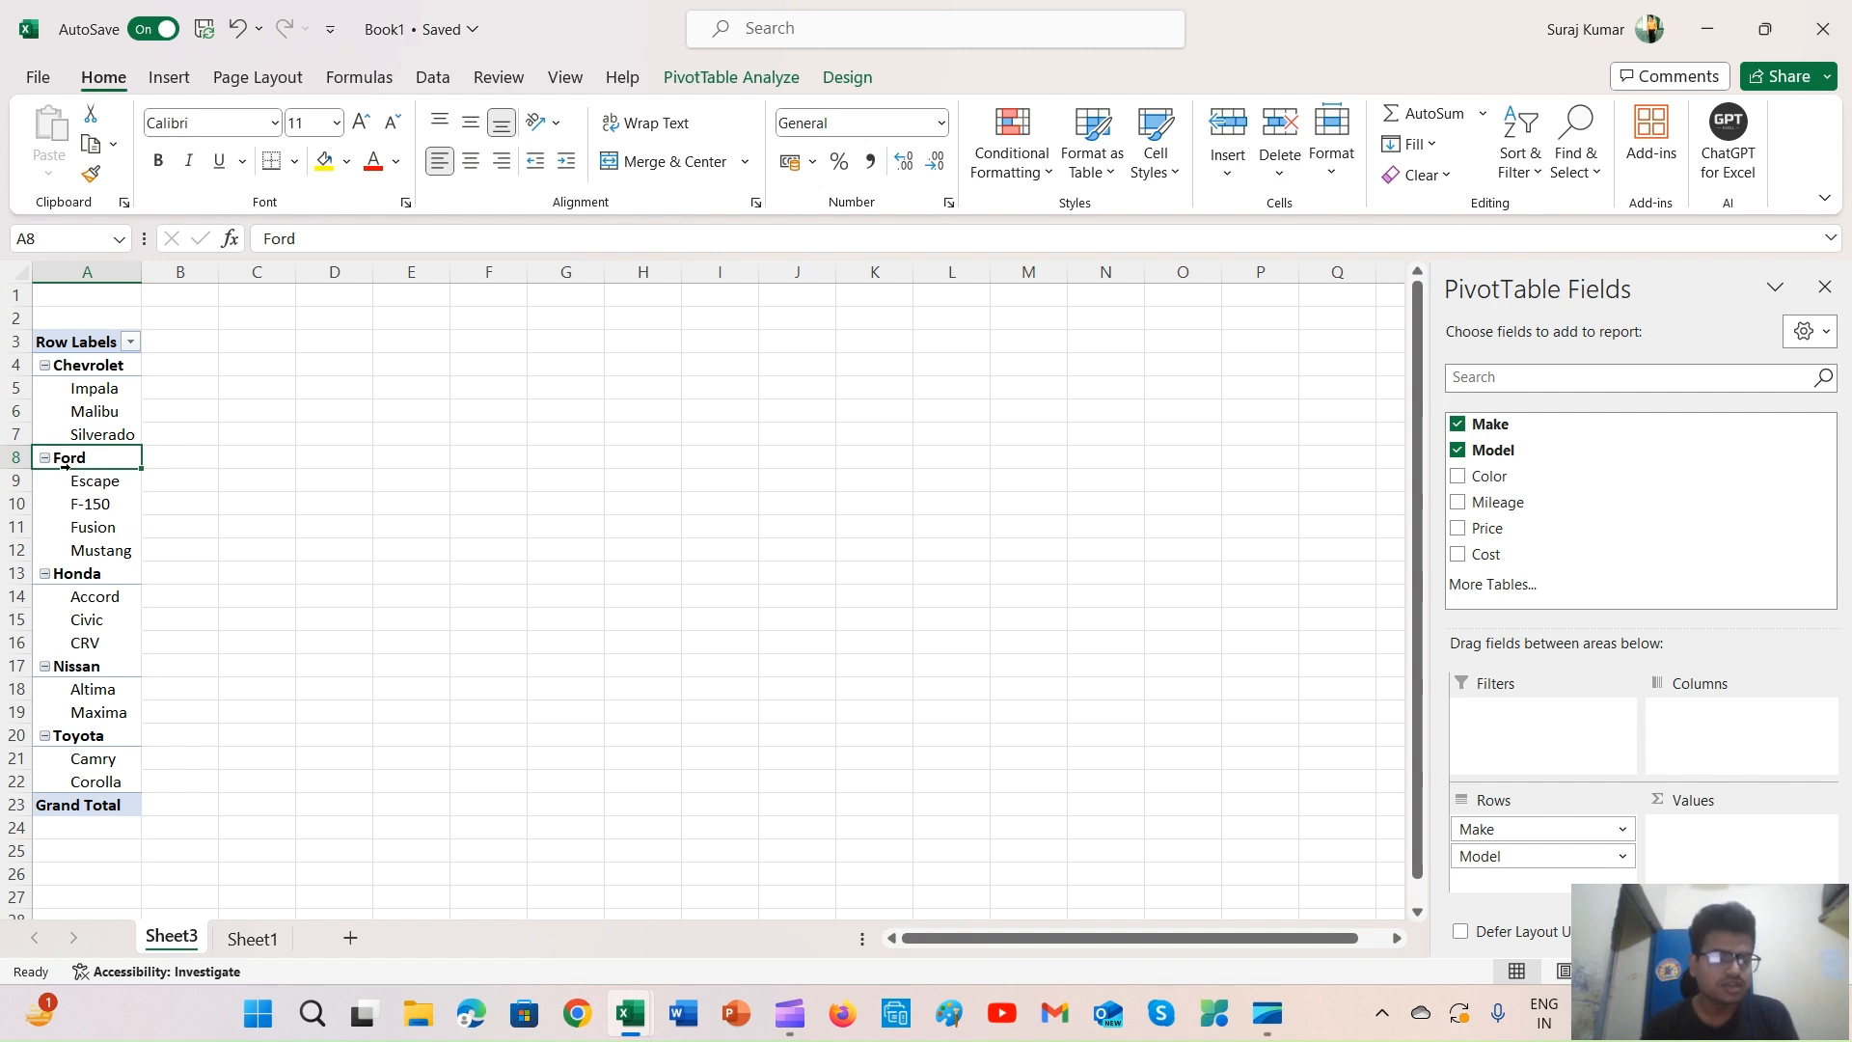
Examine how the models are grouped under their makes in the row labels, such as Ford, Honda and Nissan
left_click(72, 579)
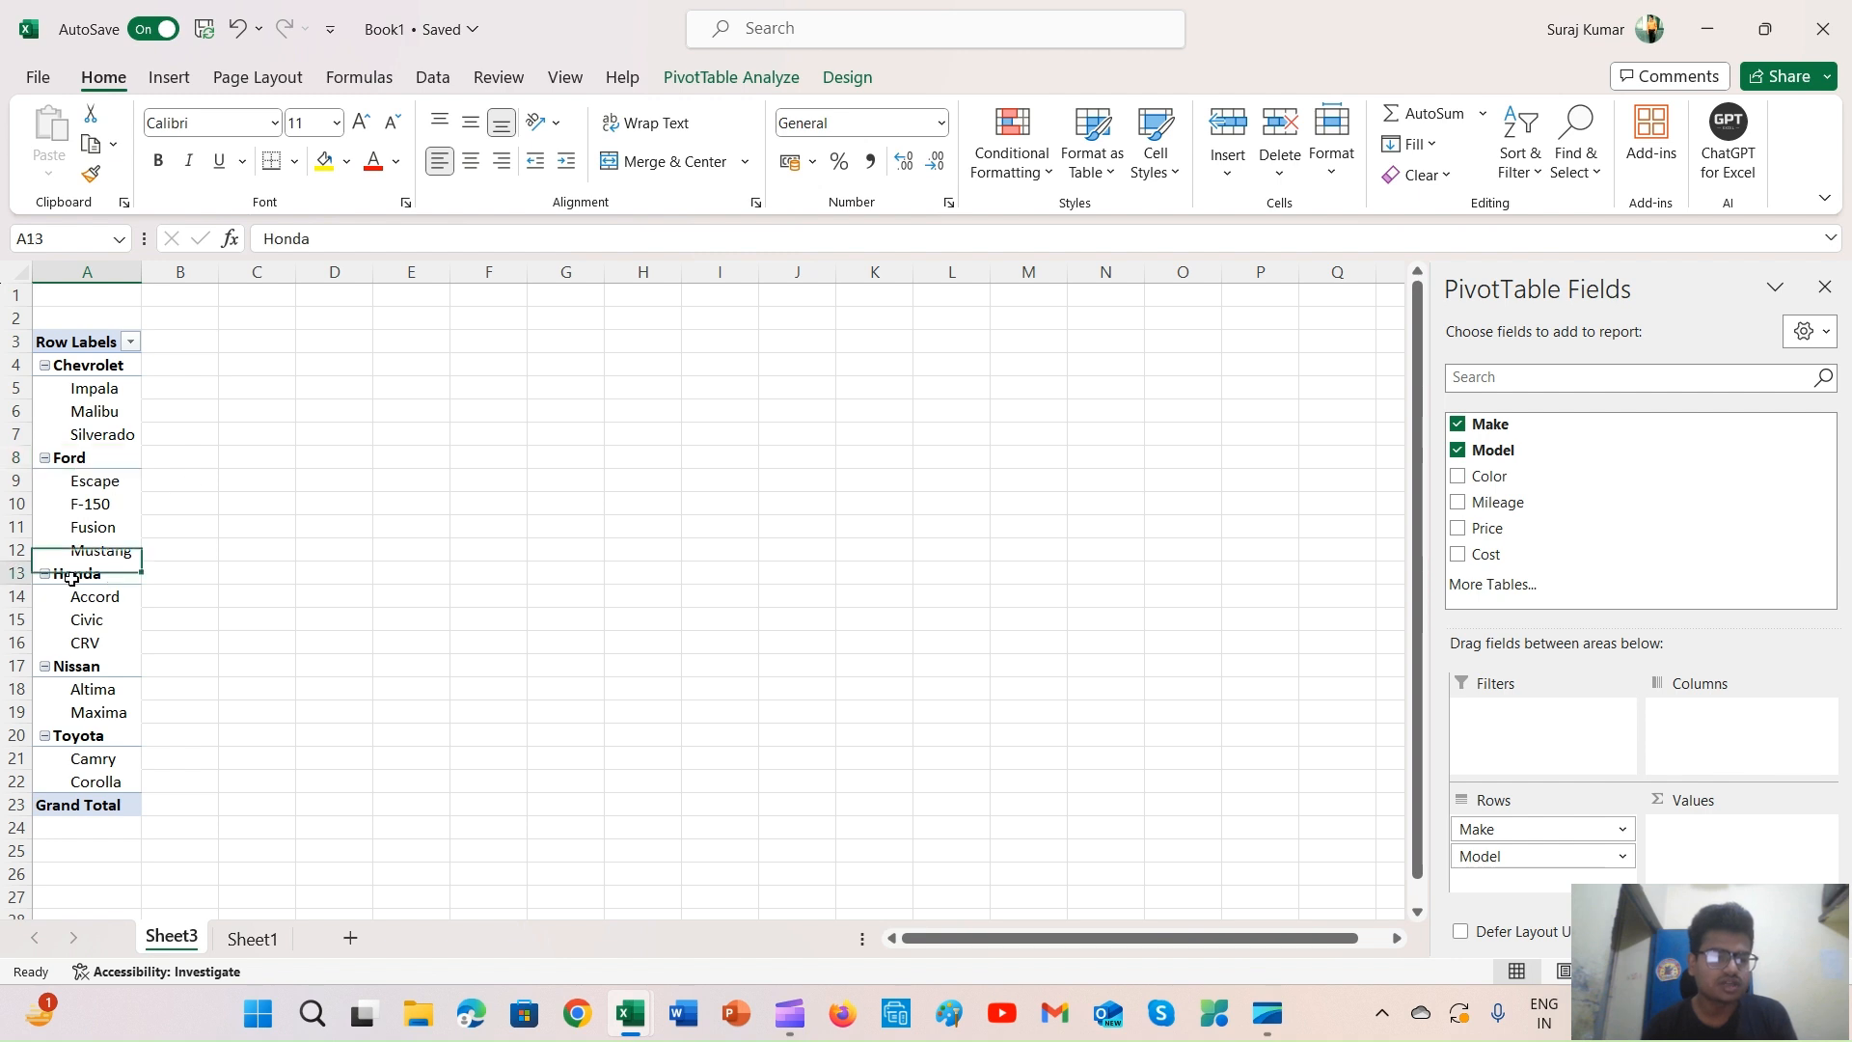
key("Down")
key("Down")
key("Down")
key("Down")
key("Down")
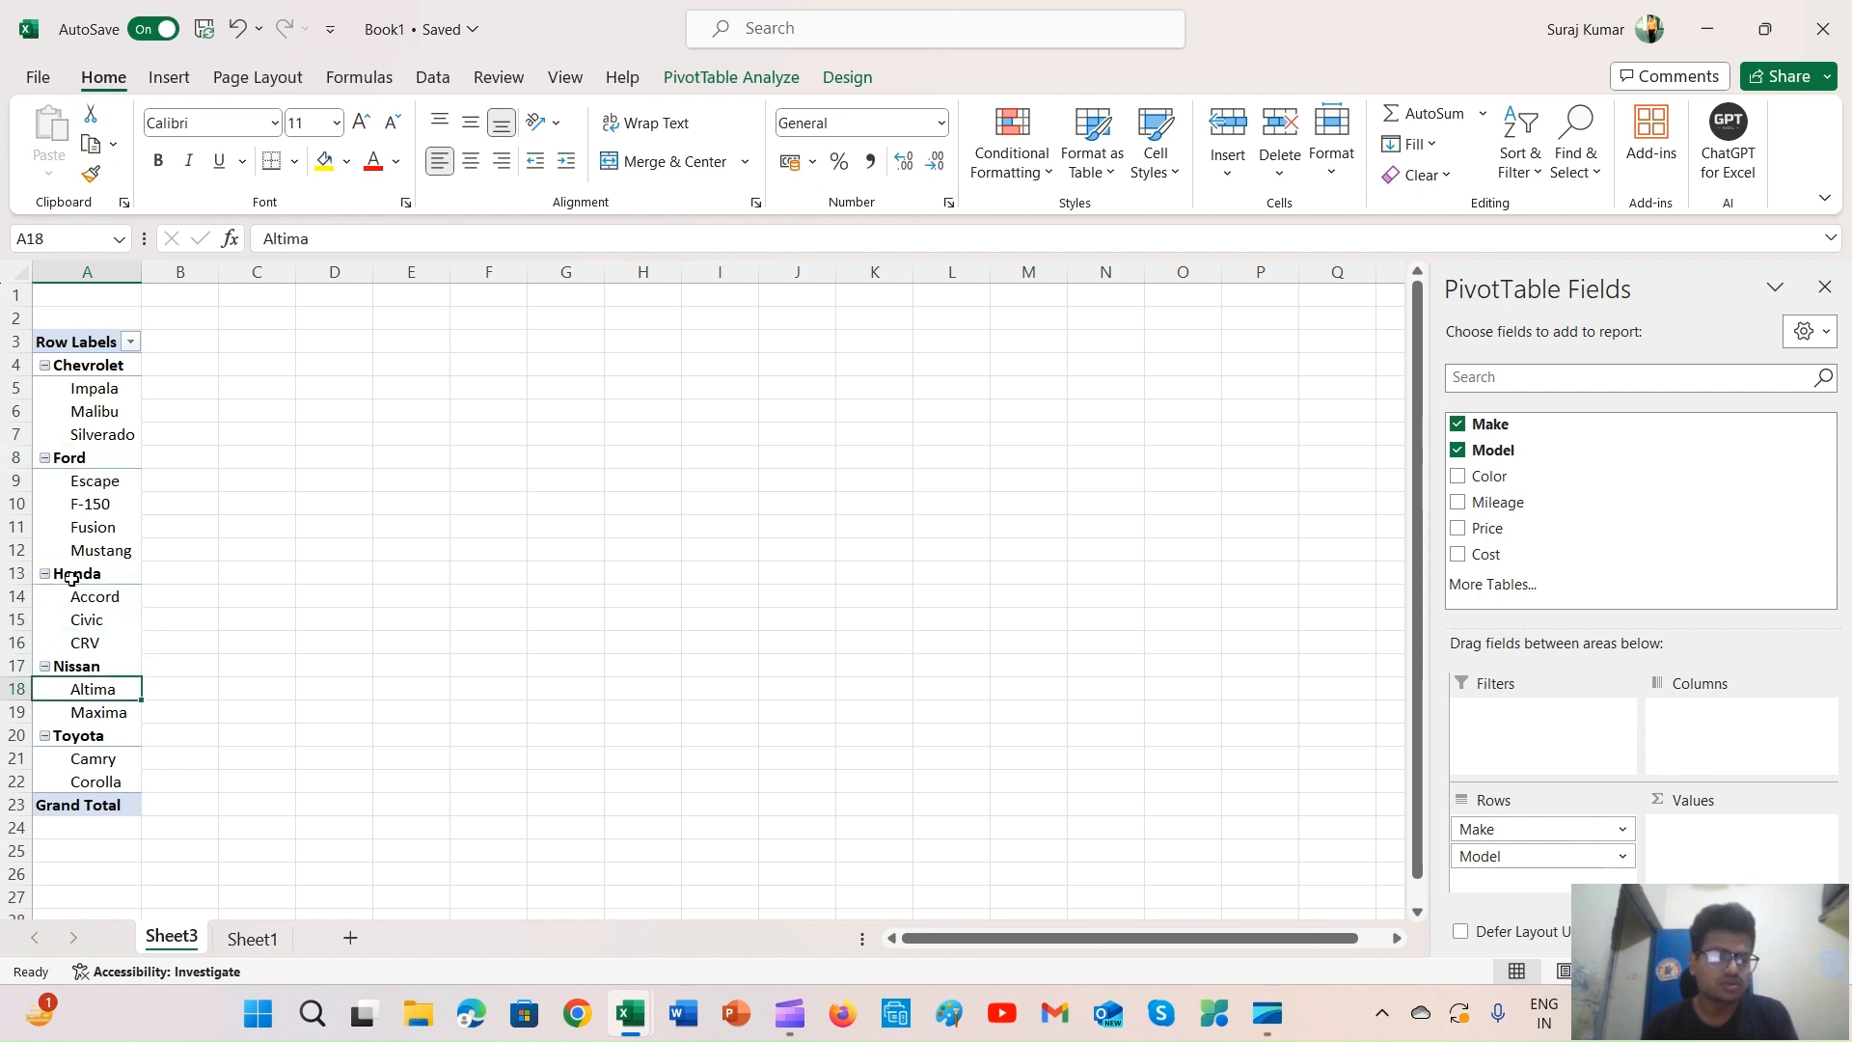
key("Up")
key("shift+Down")
key("shift+Down")
left_click(72, 579)
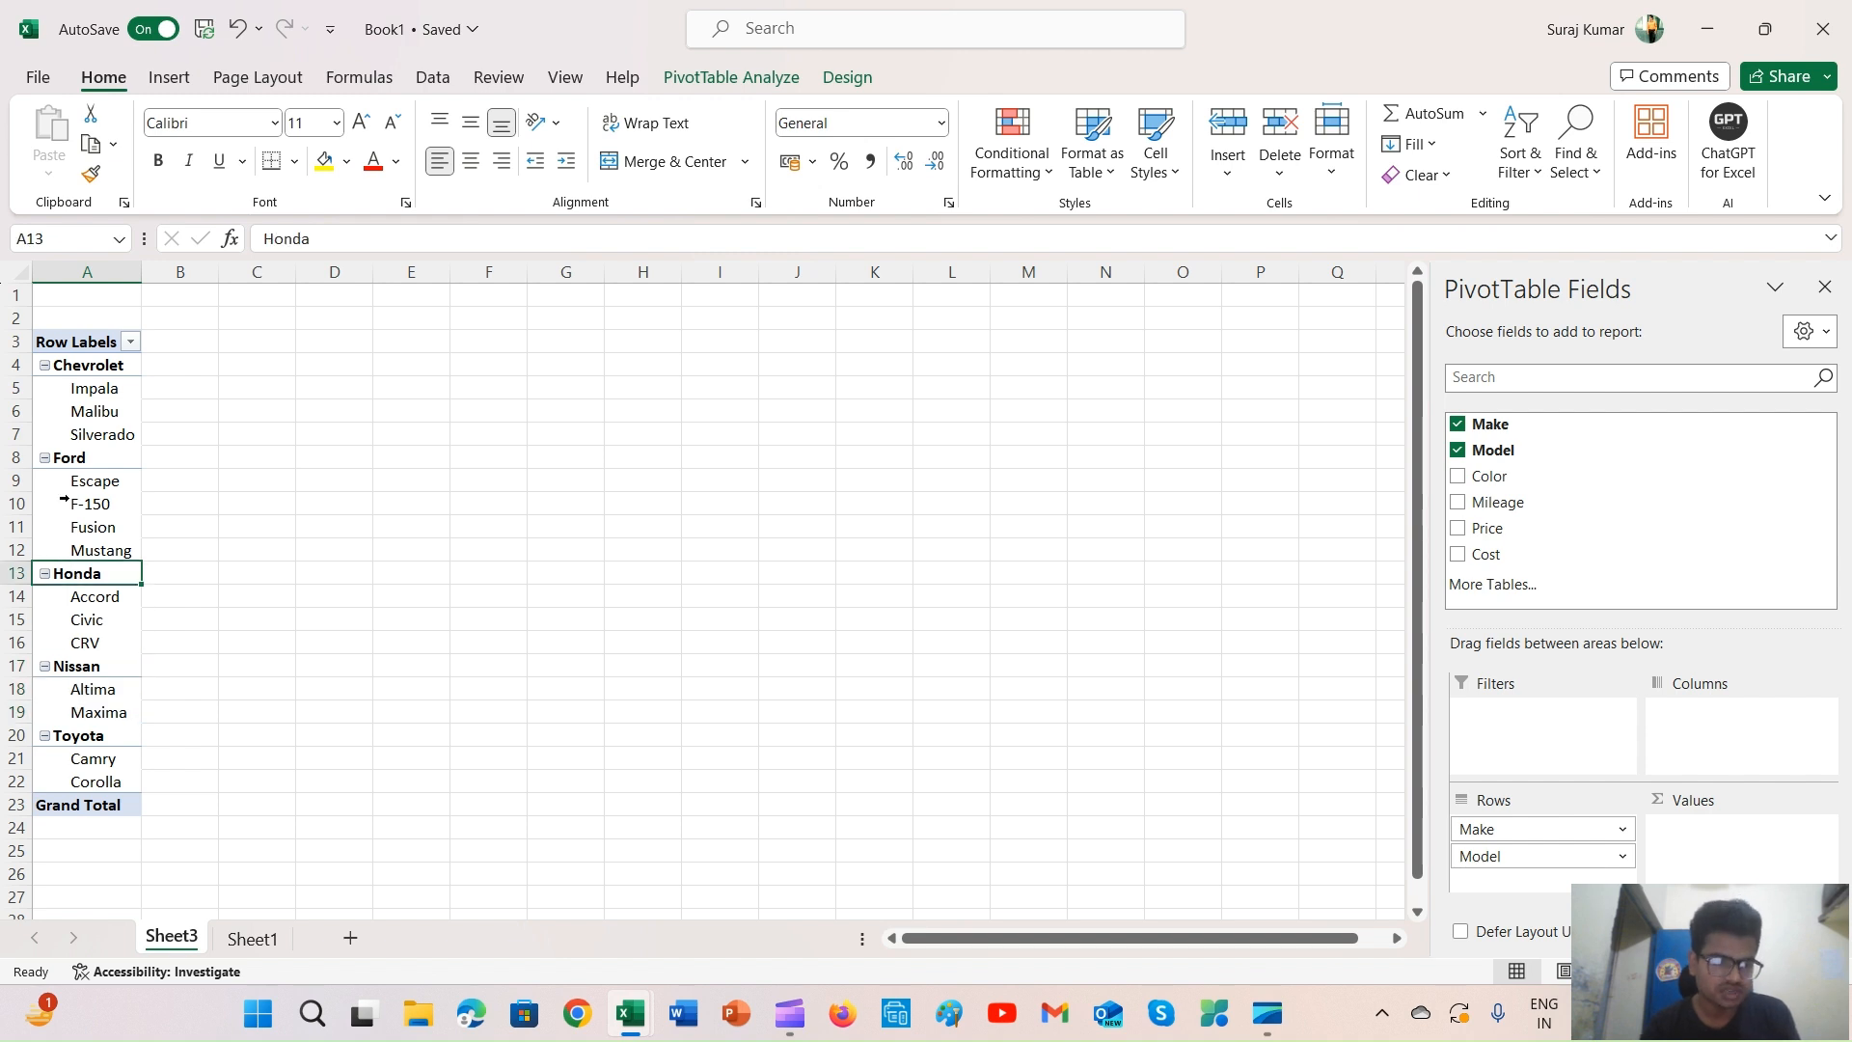
left_click_drag(67, 504, 69, 462)
left_click(49, 464)
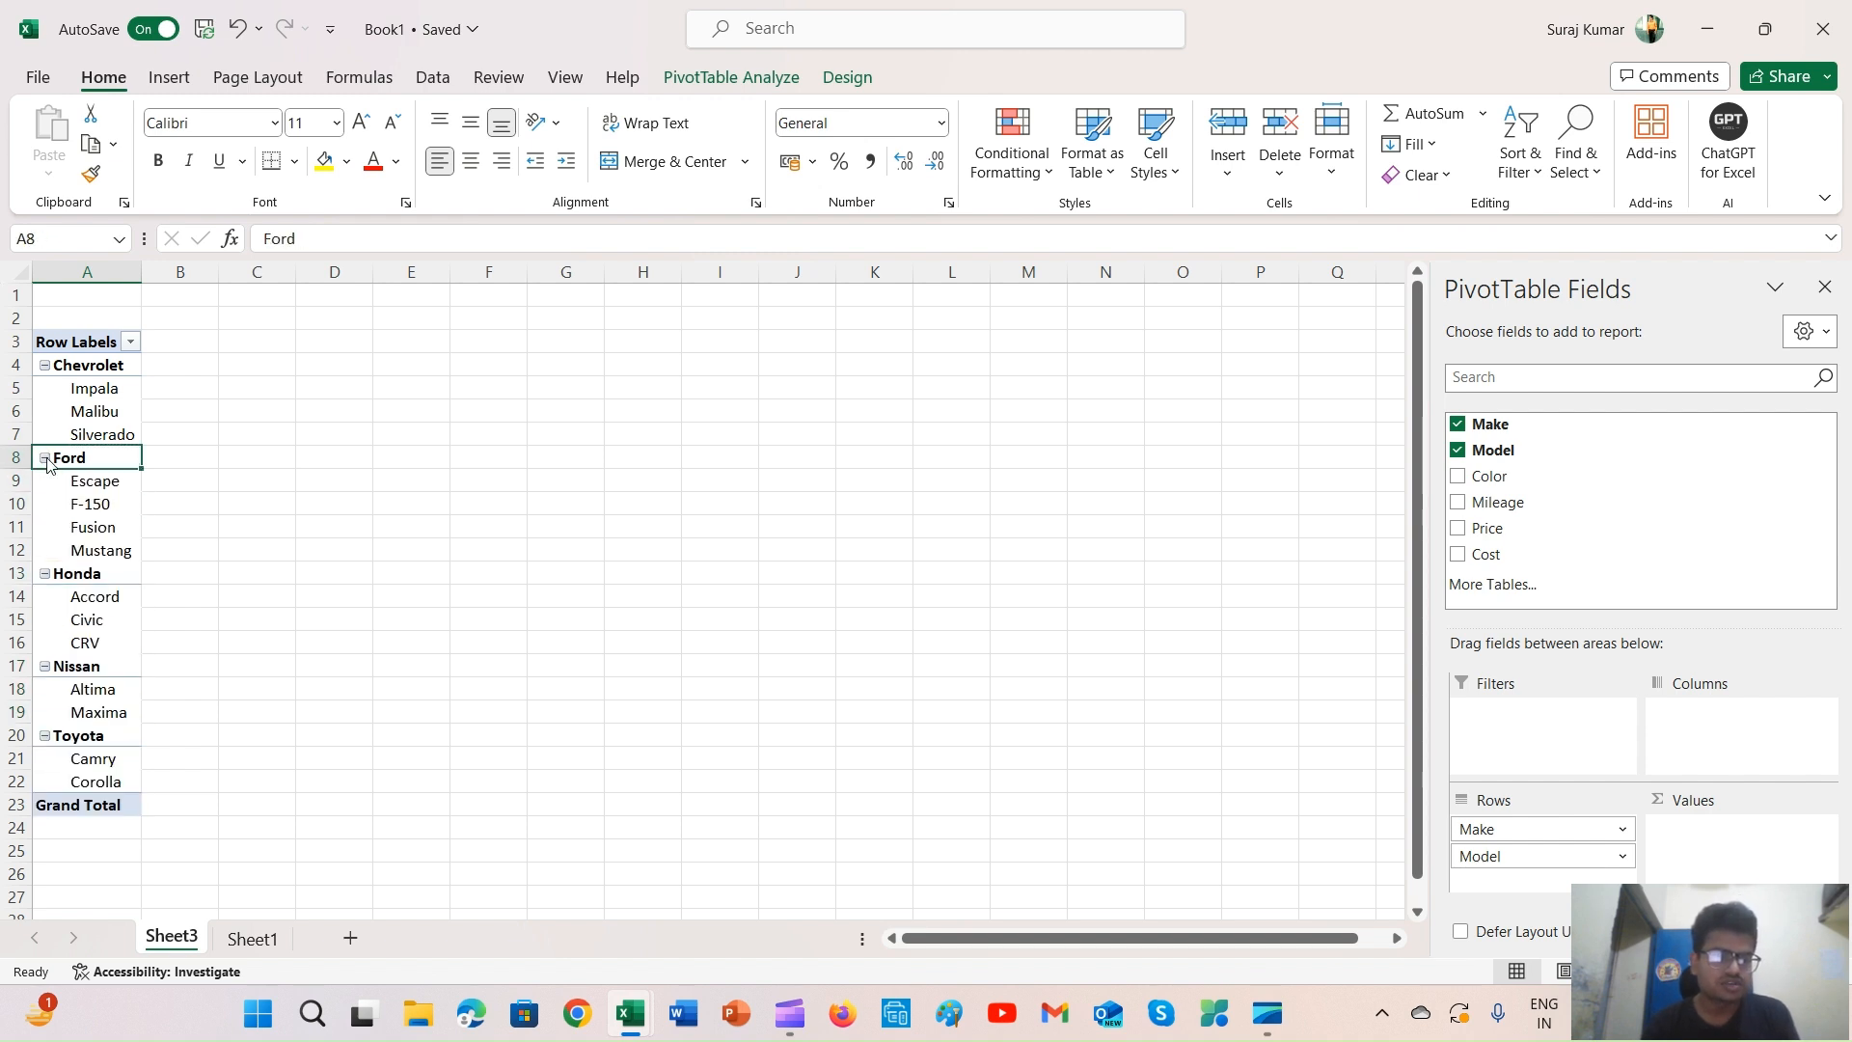
left_click(48, 579)
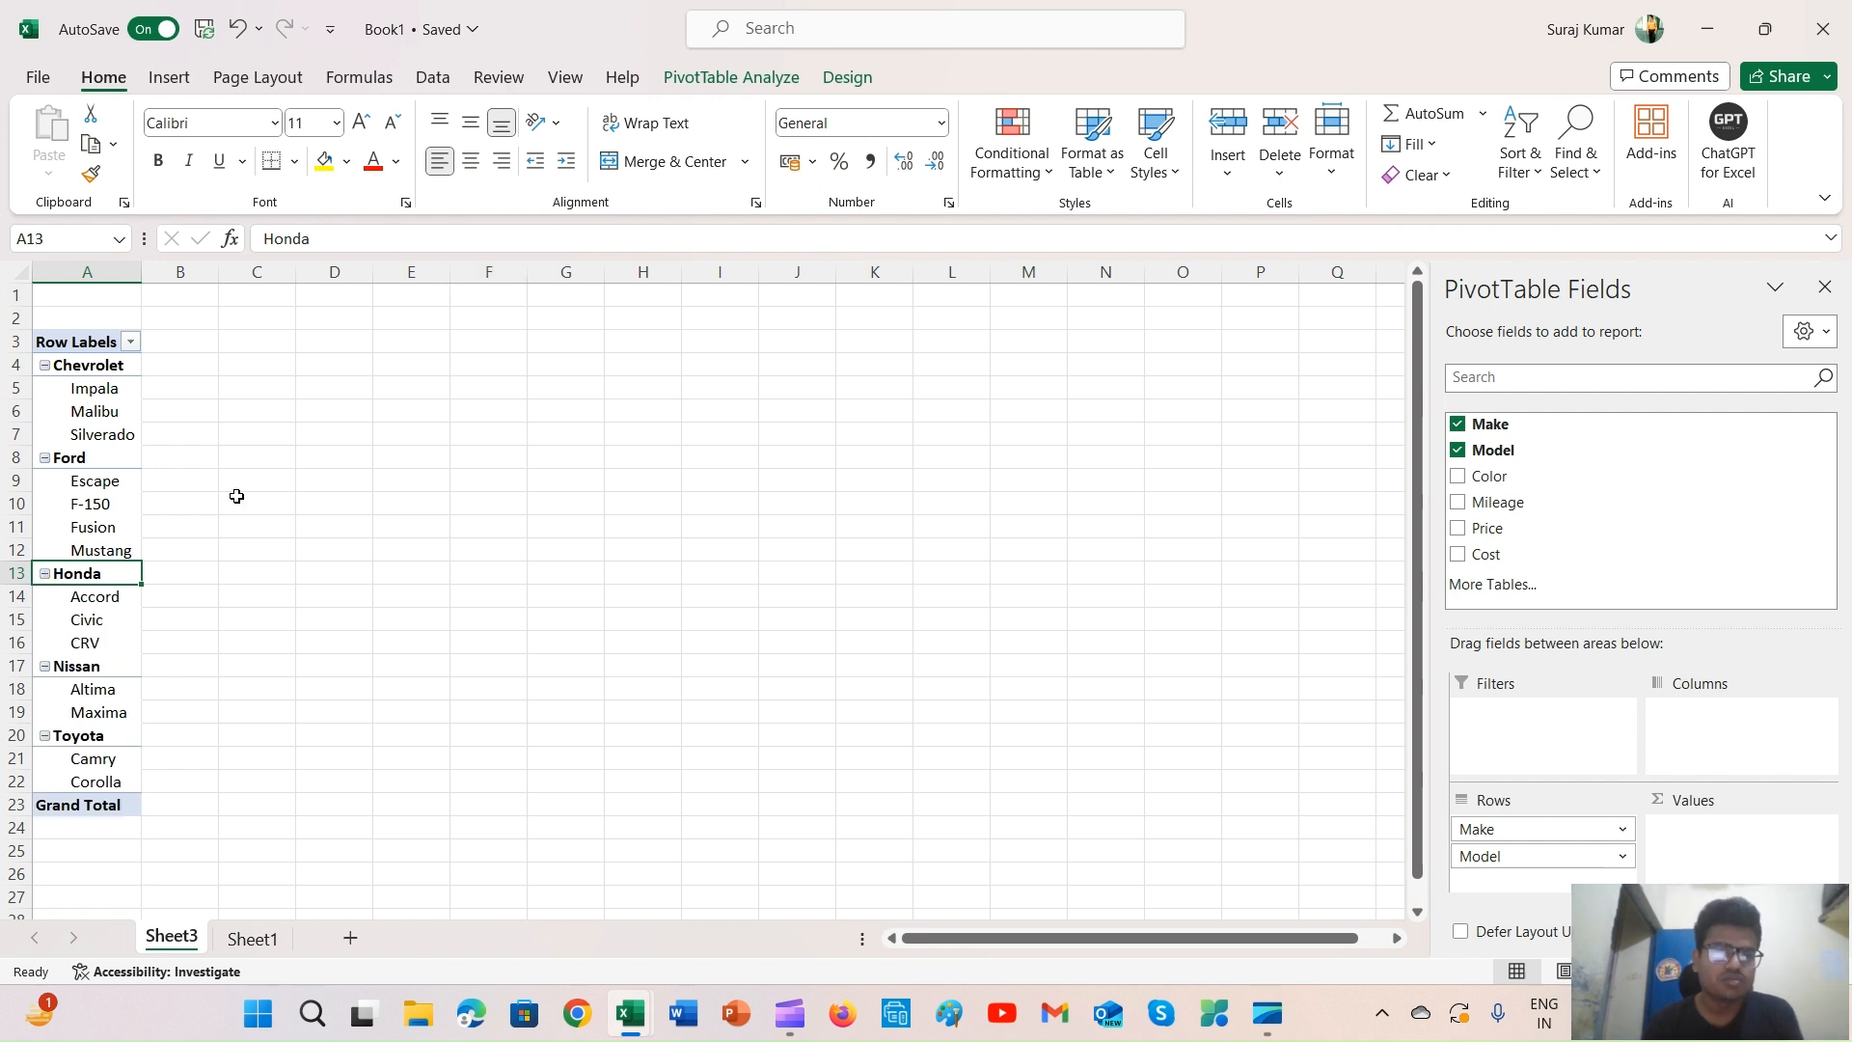
Collapse the entire Make field to show only the makes, and expand it again to show the models
left_click(730, 78)
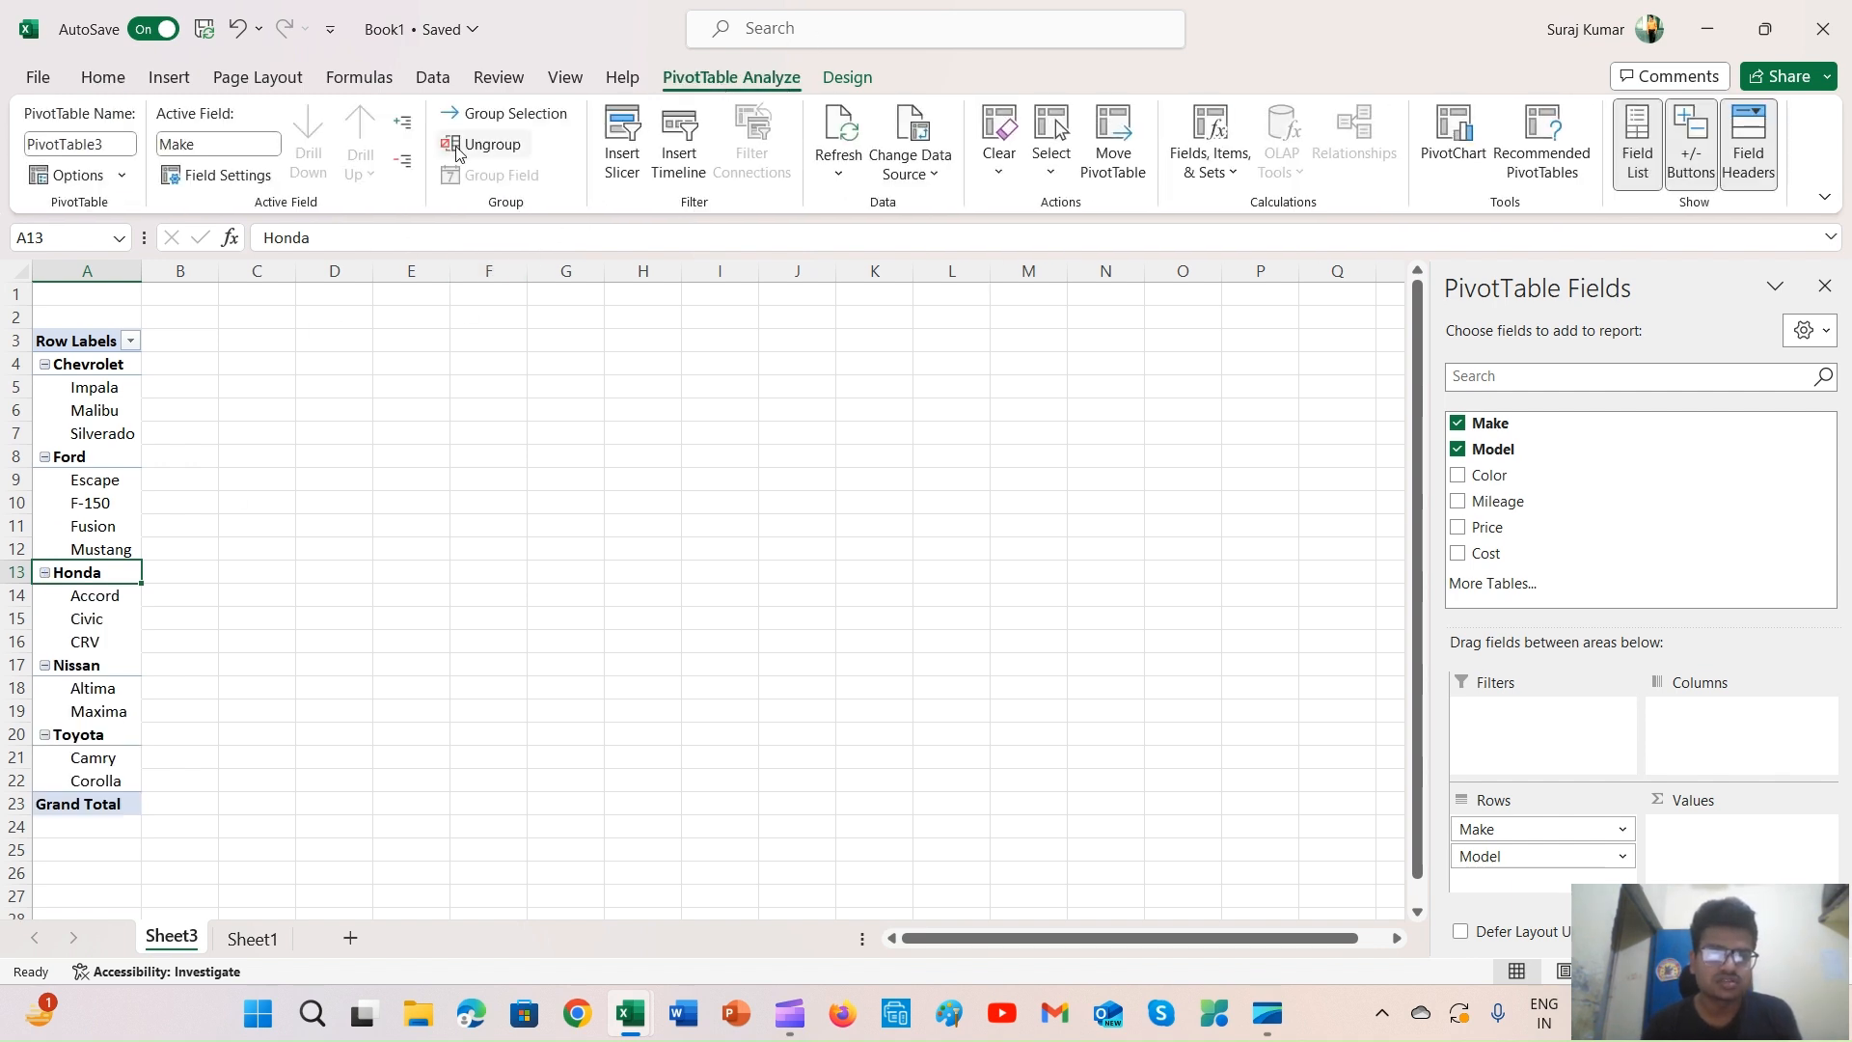
left_click(405, 164)
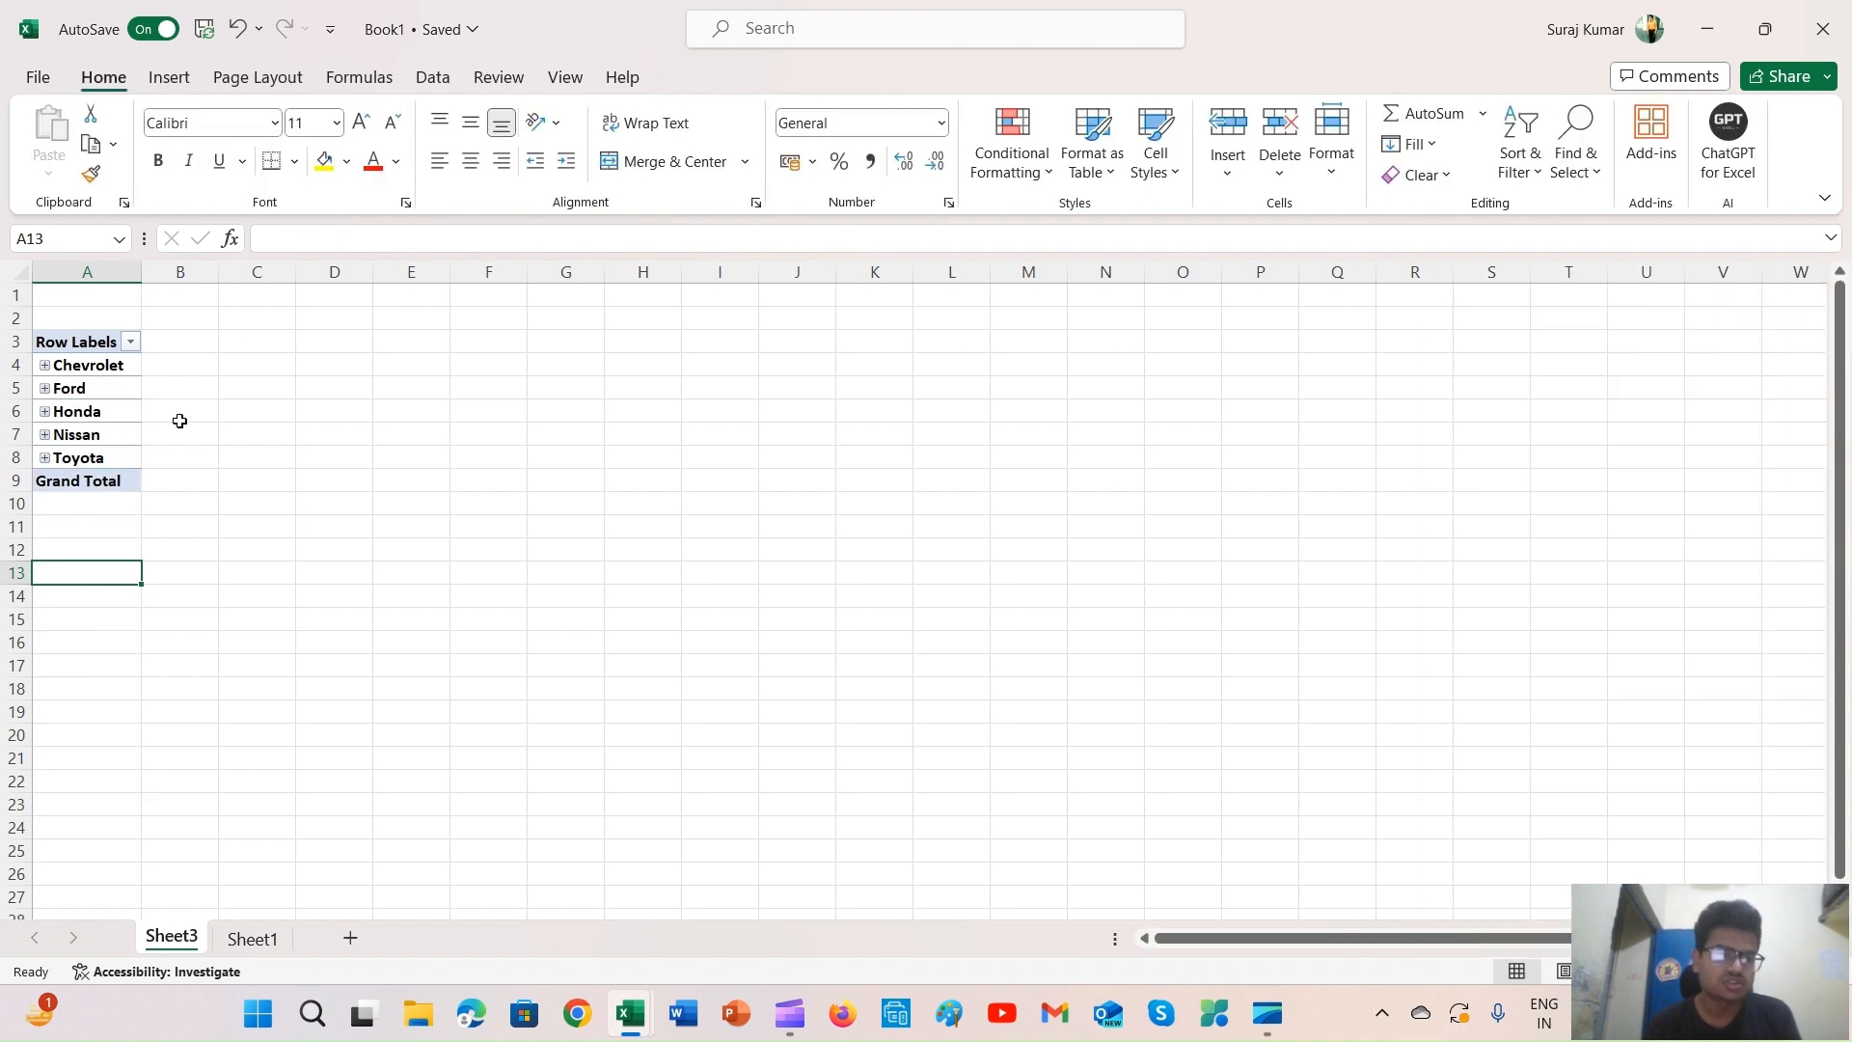
left_click(37, 411)
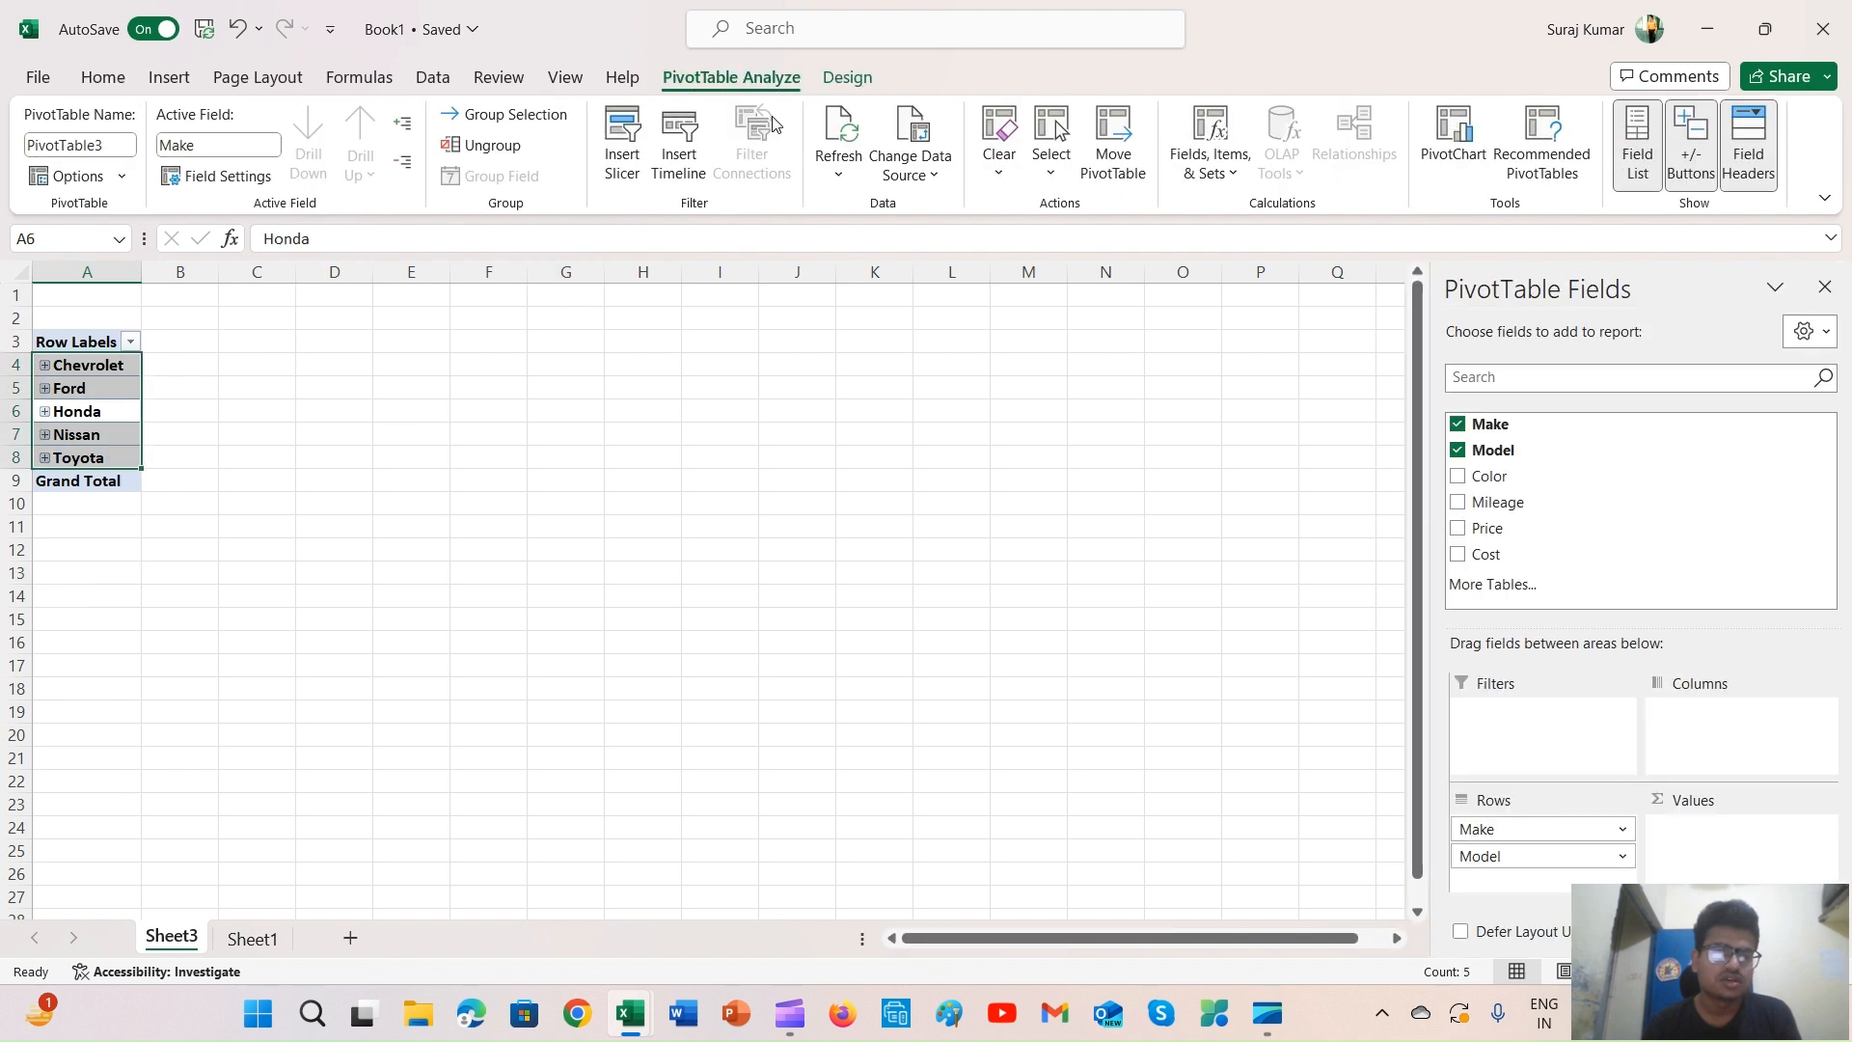
left_click(405, 126)
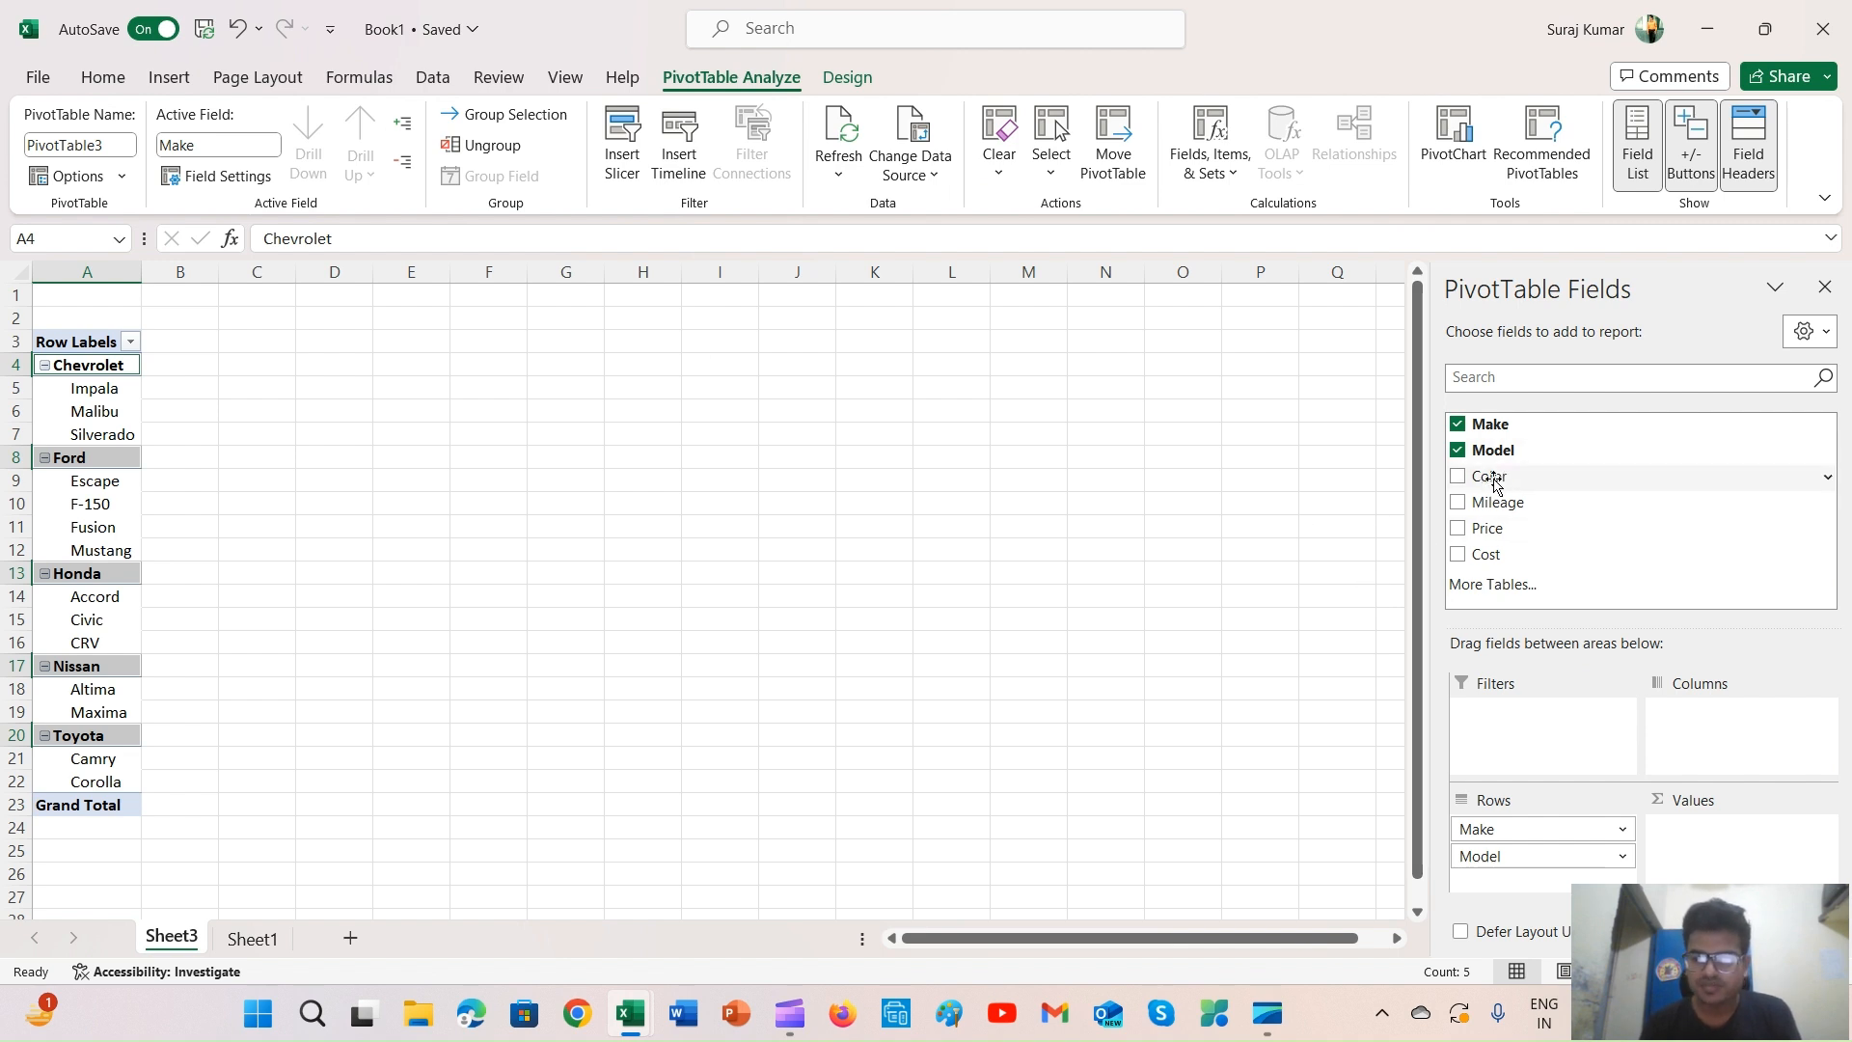
Add the Color field to the Columns area and review the PivotTable's color columns
left_click_drag(1494, 483, 1711, 742)
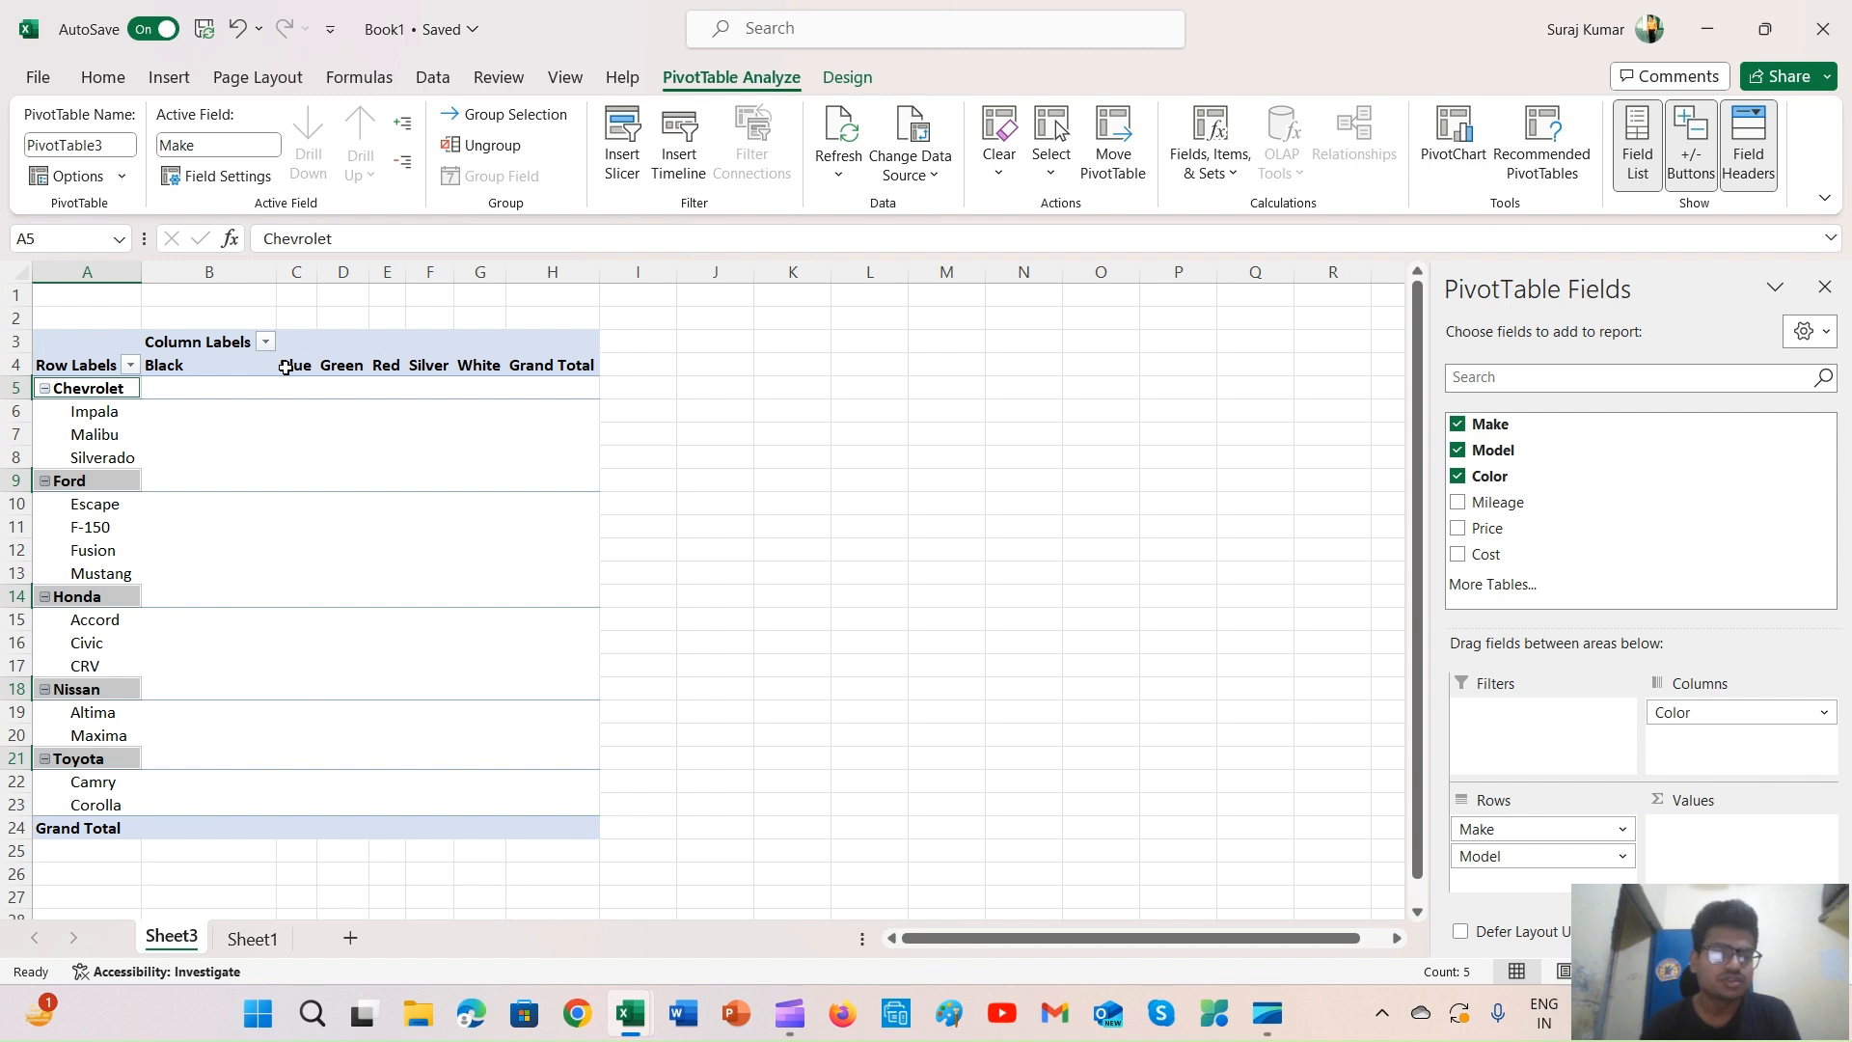
left_click(287, 366)
left_click(338, 351)
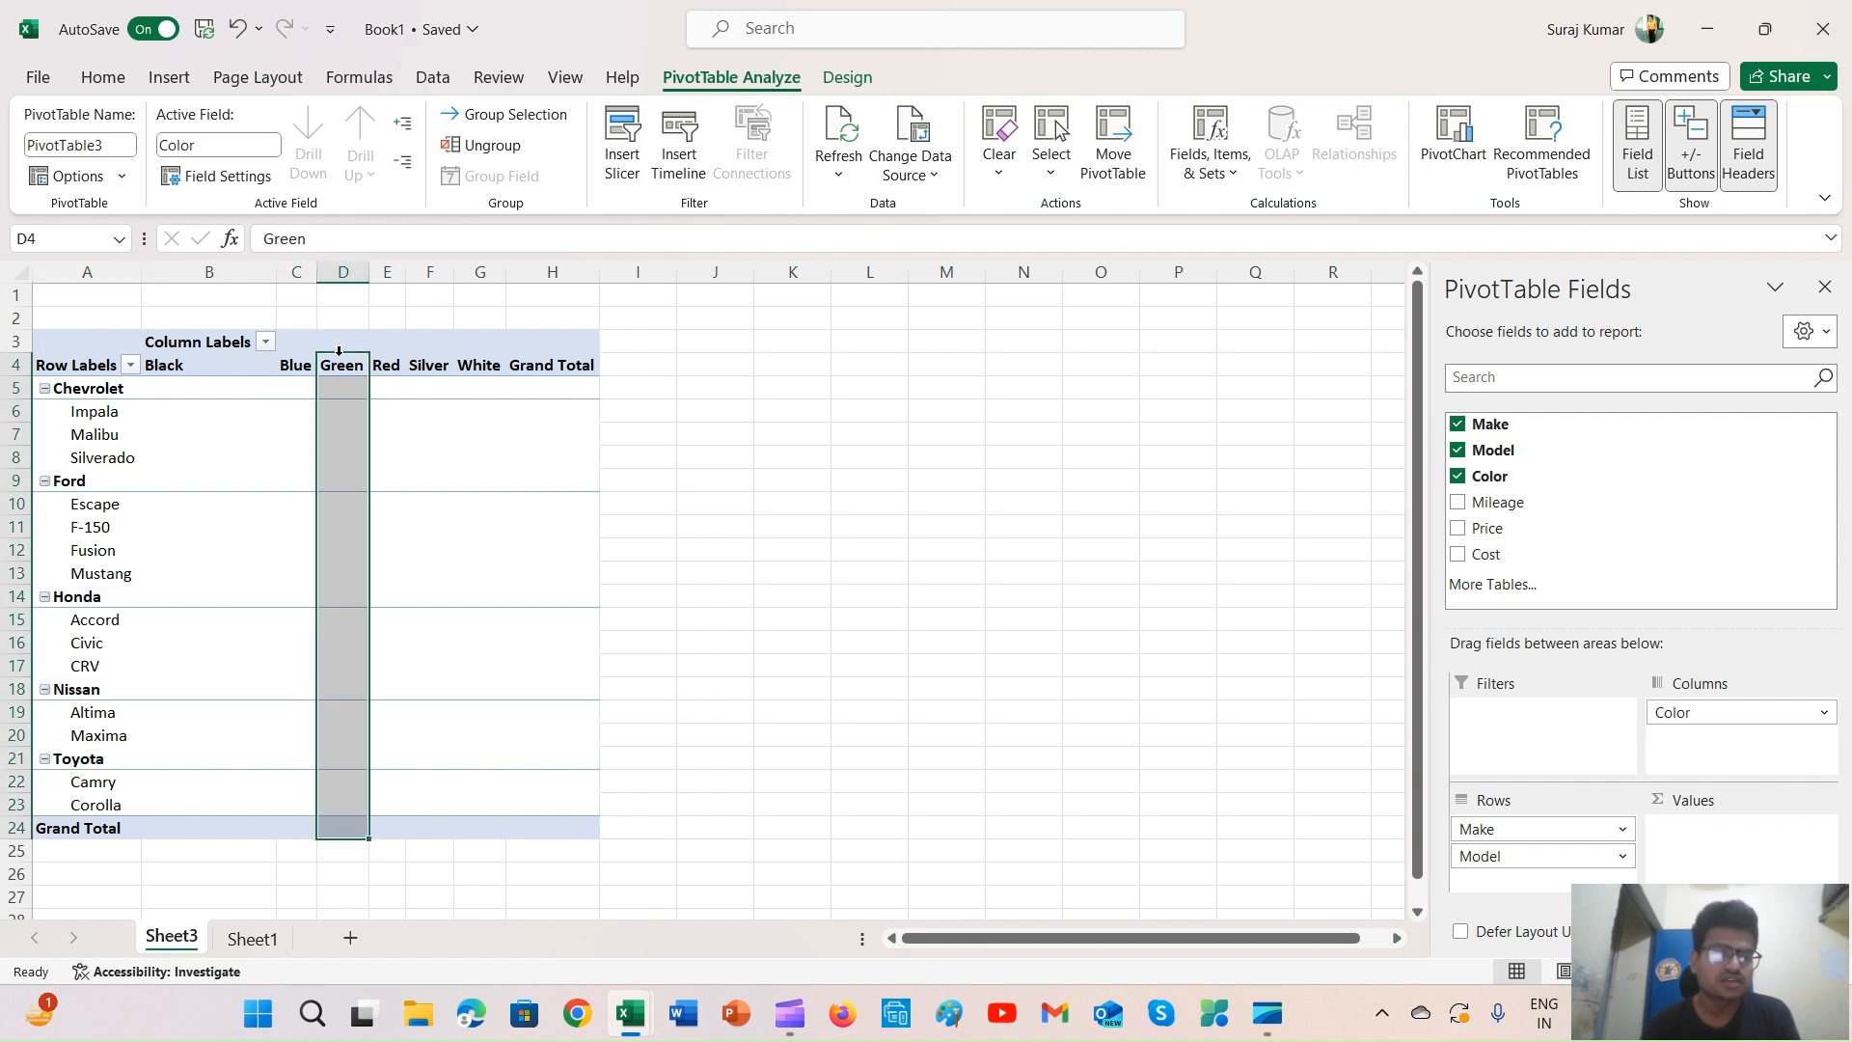
left_click(410, 365)
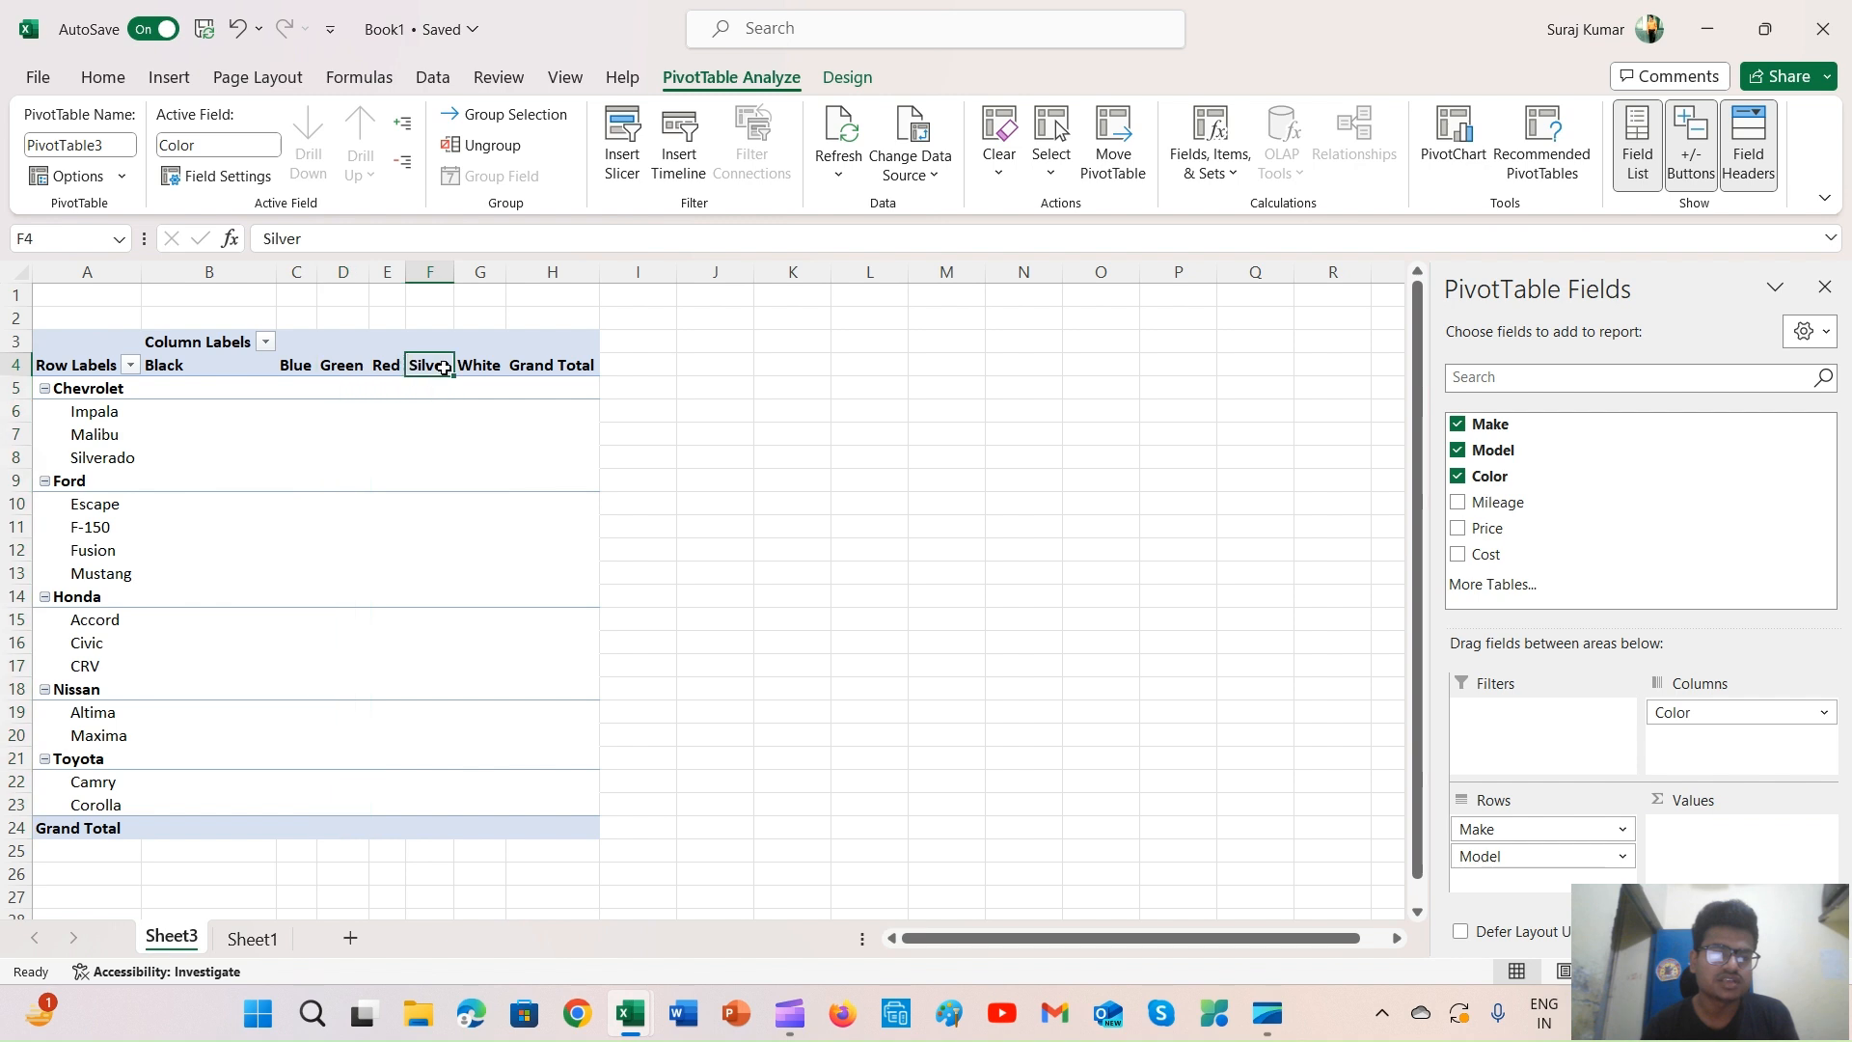
left_click(466, 366)
left_click(295, 356)
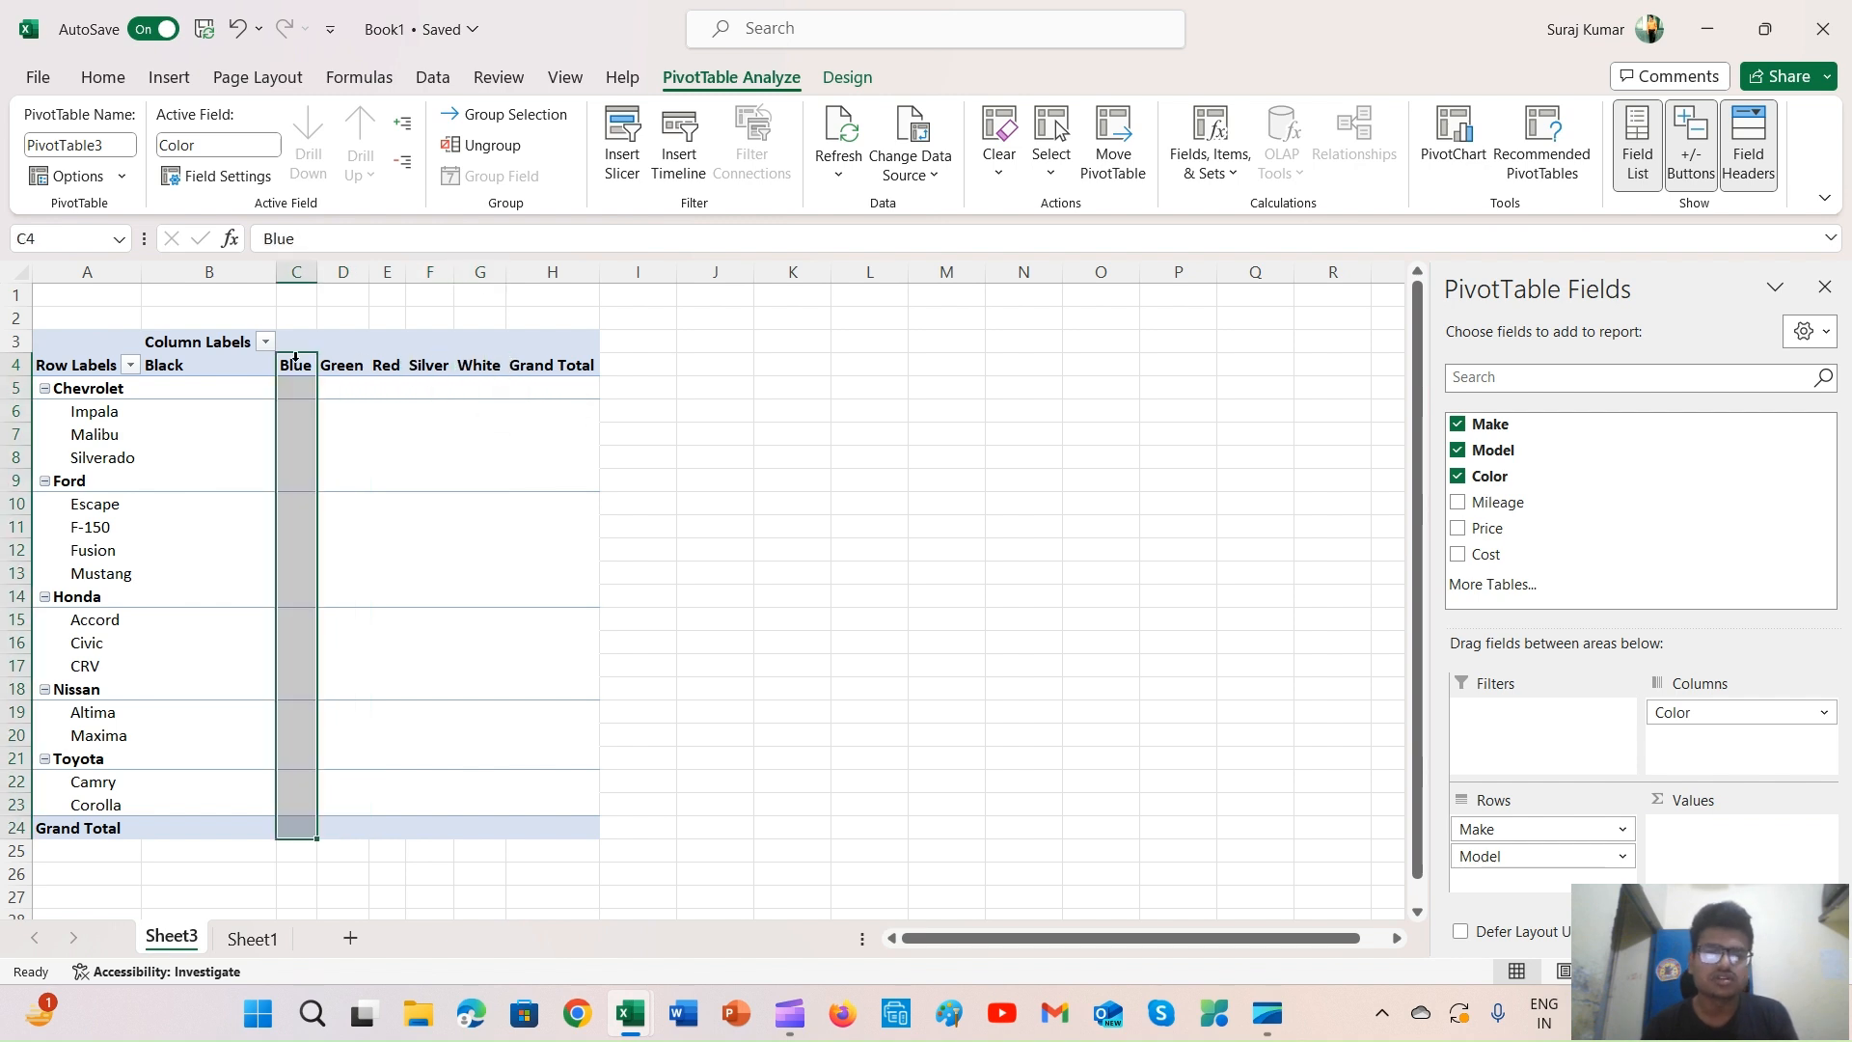
left_click(198, 442)
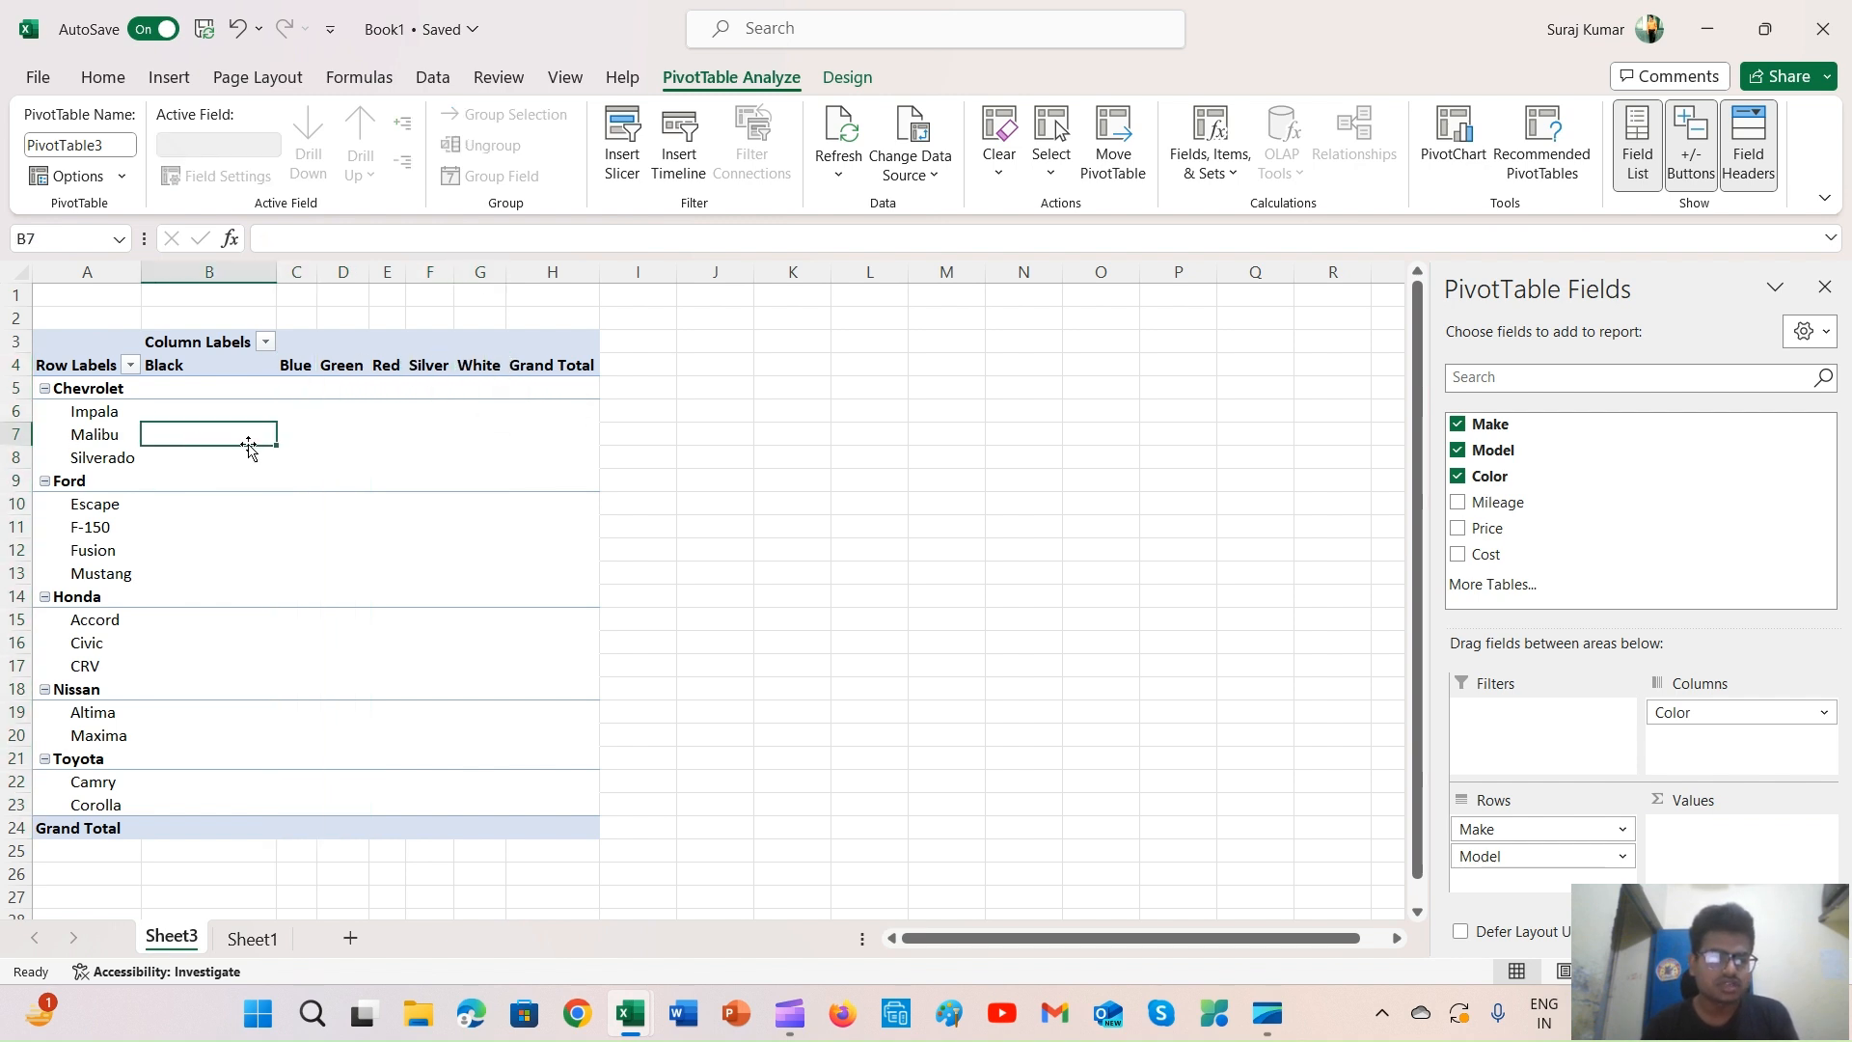
Examine the empty cells where the Chevrolet and Honda models meet the color columns
key("Up")
key("Left")
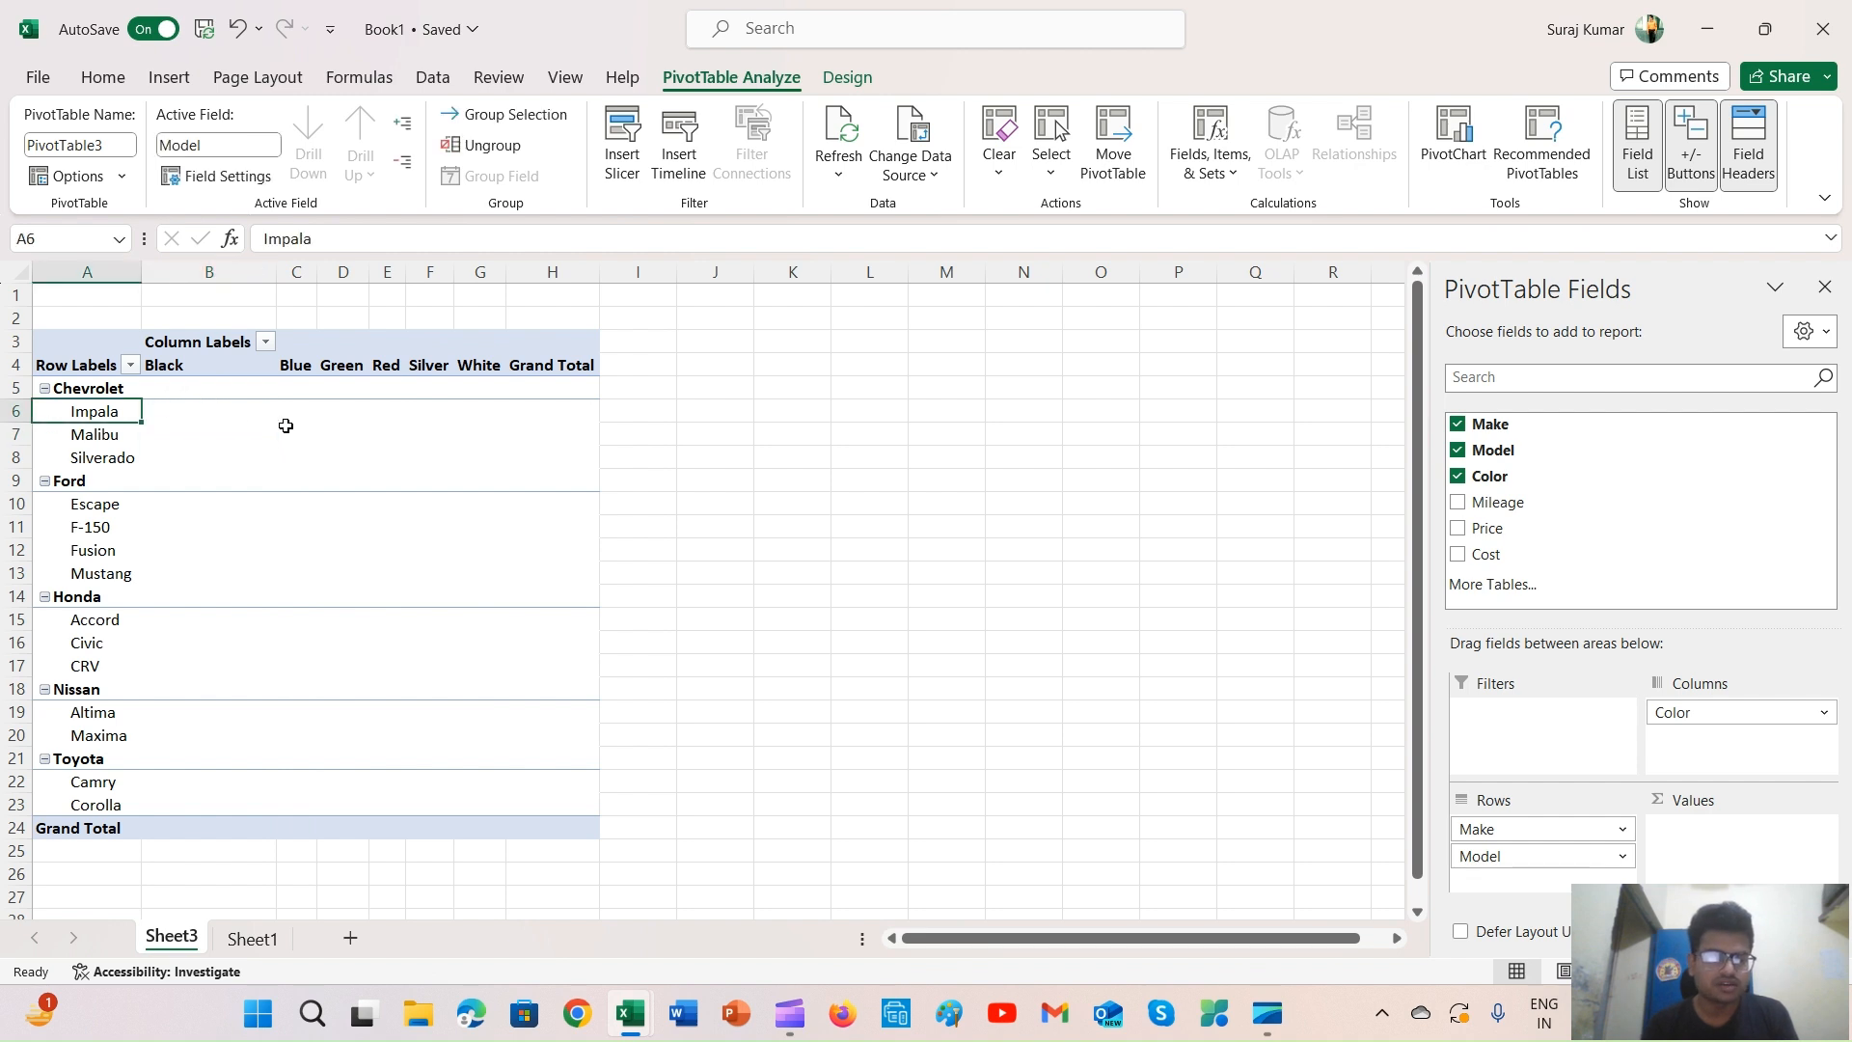
key("Down")
key("Right")
key("Left")
key("Right")
key("Right")
key("Right")
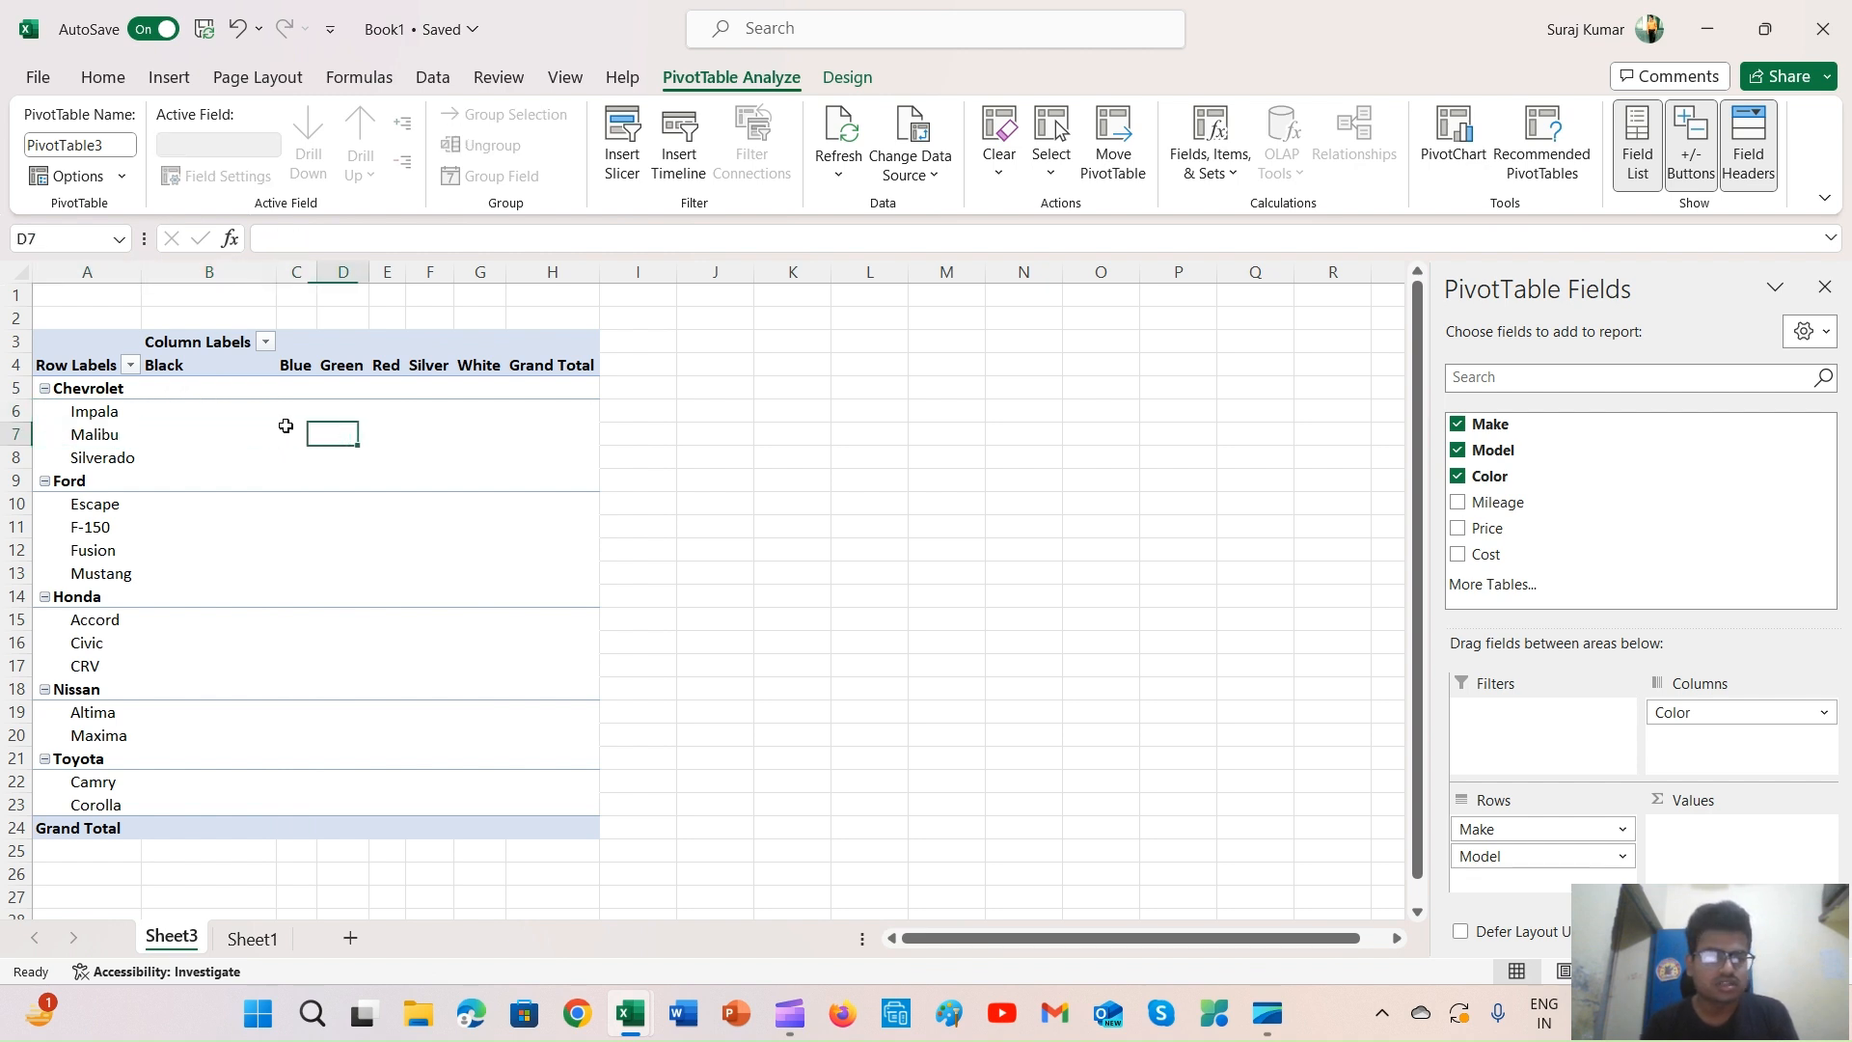
key("Left")
key("Right")
key("Right")
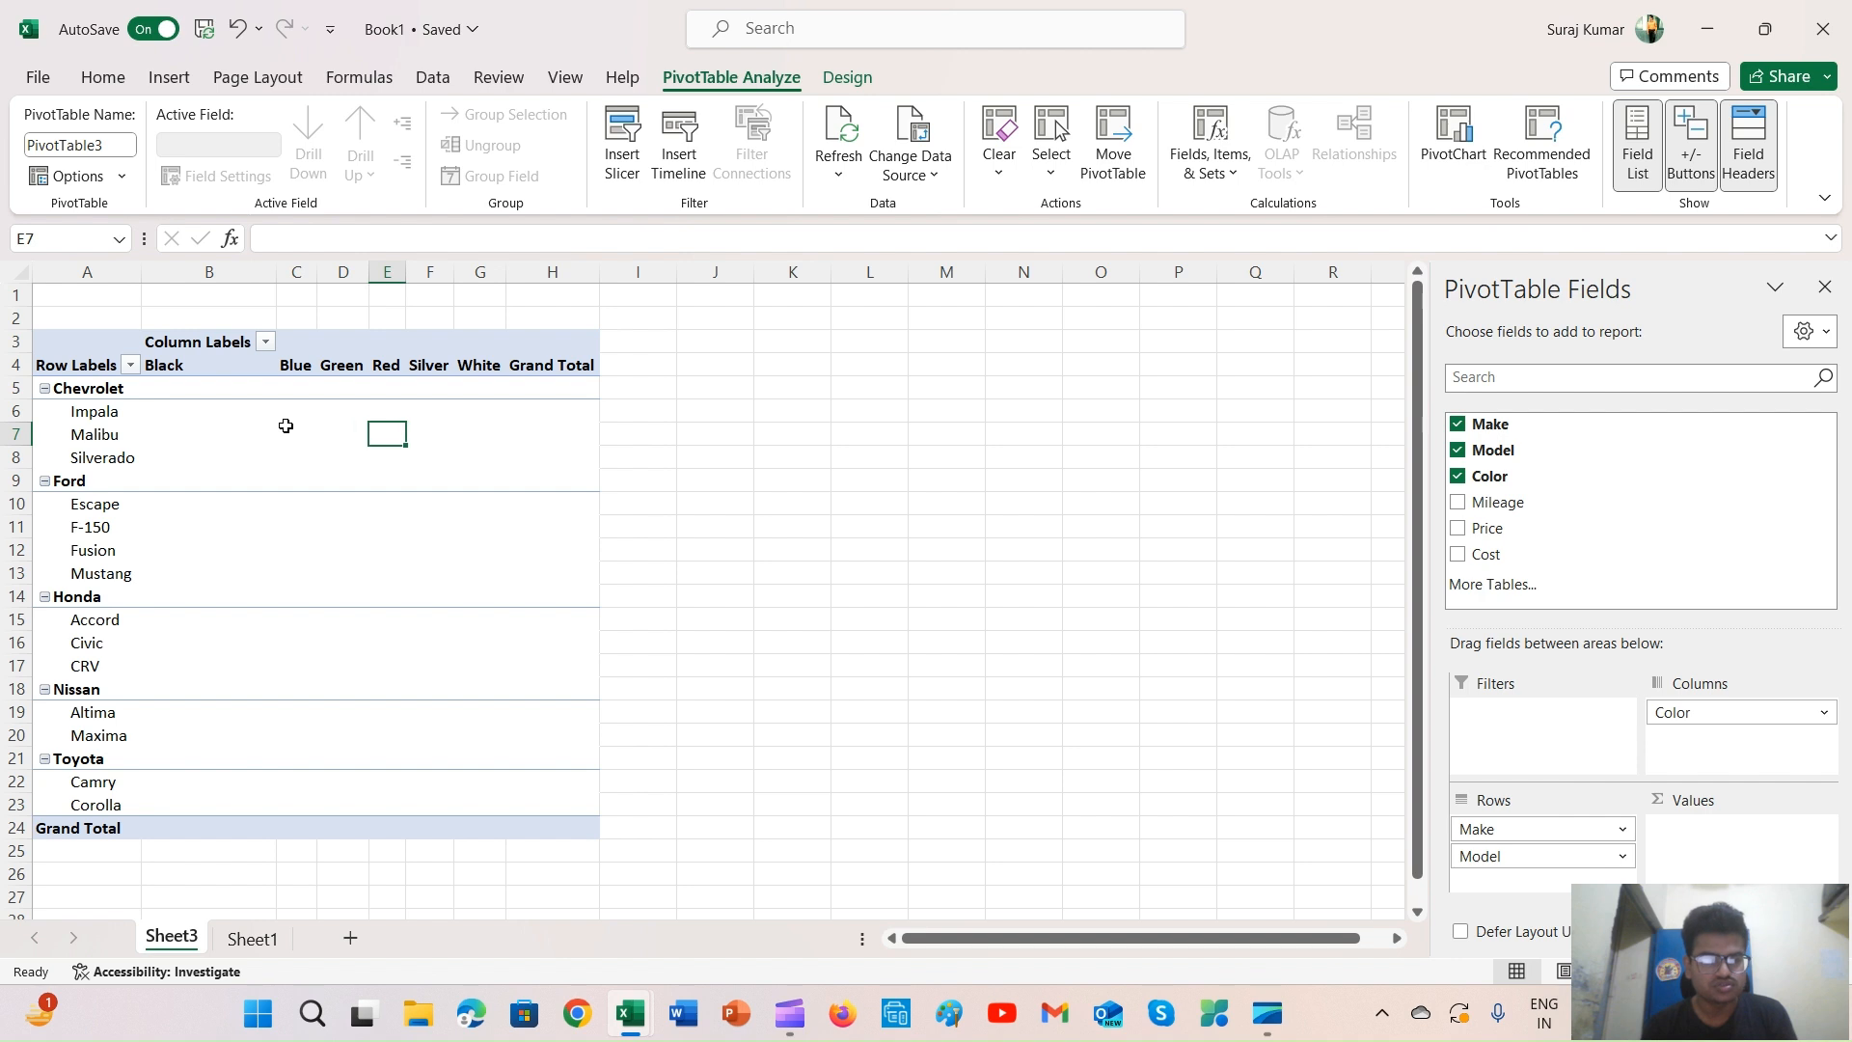
key("Down")
key("Down")
key("Up")
key("Up")
key("Left")
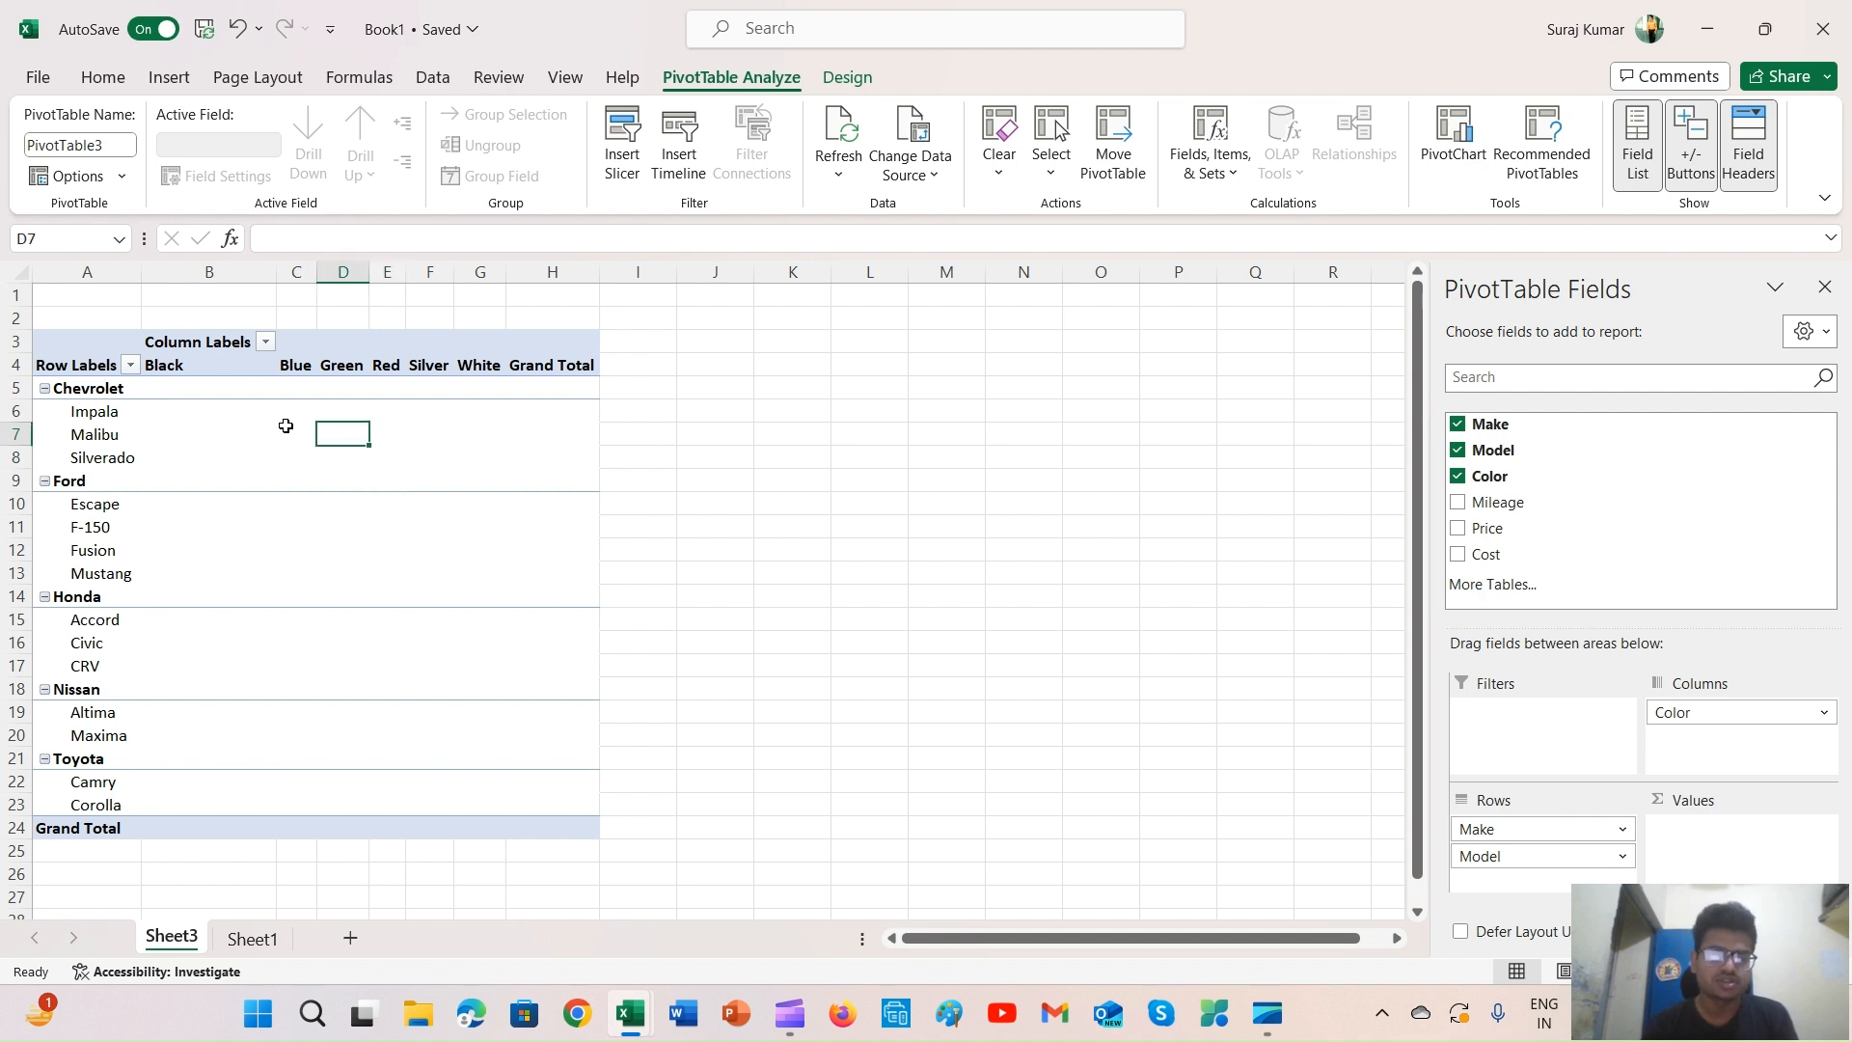
left_click(296, 592)
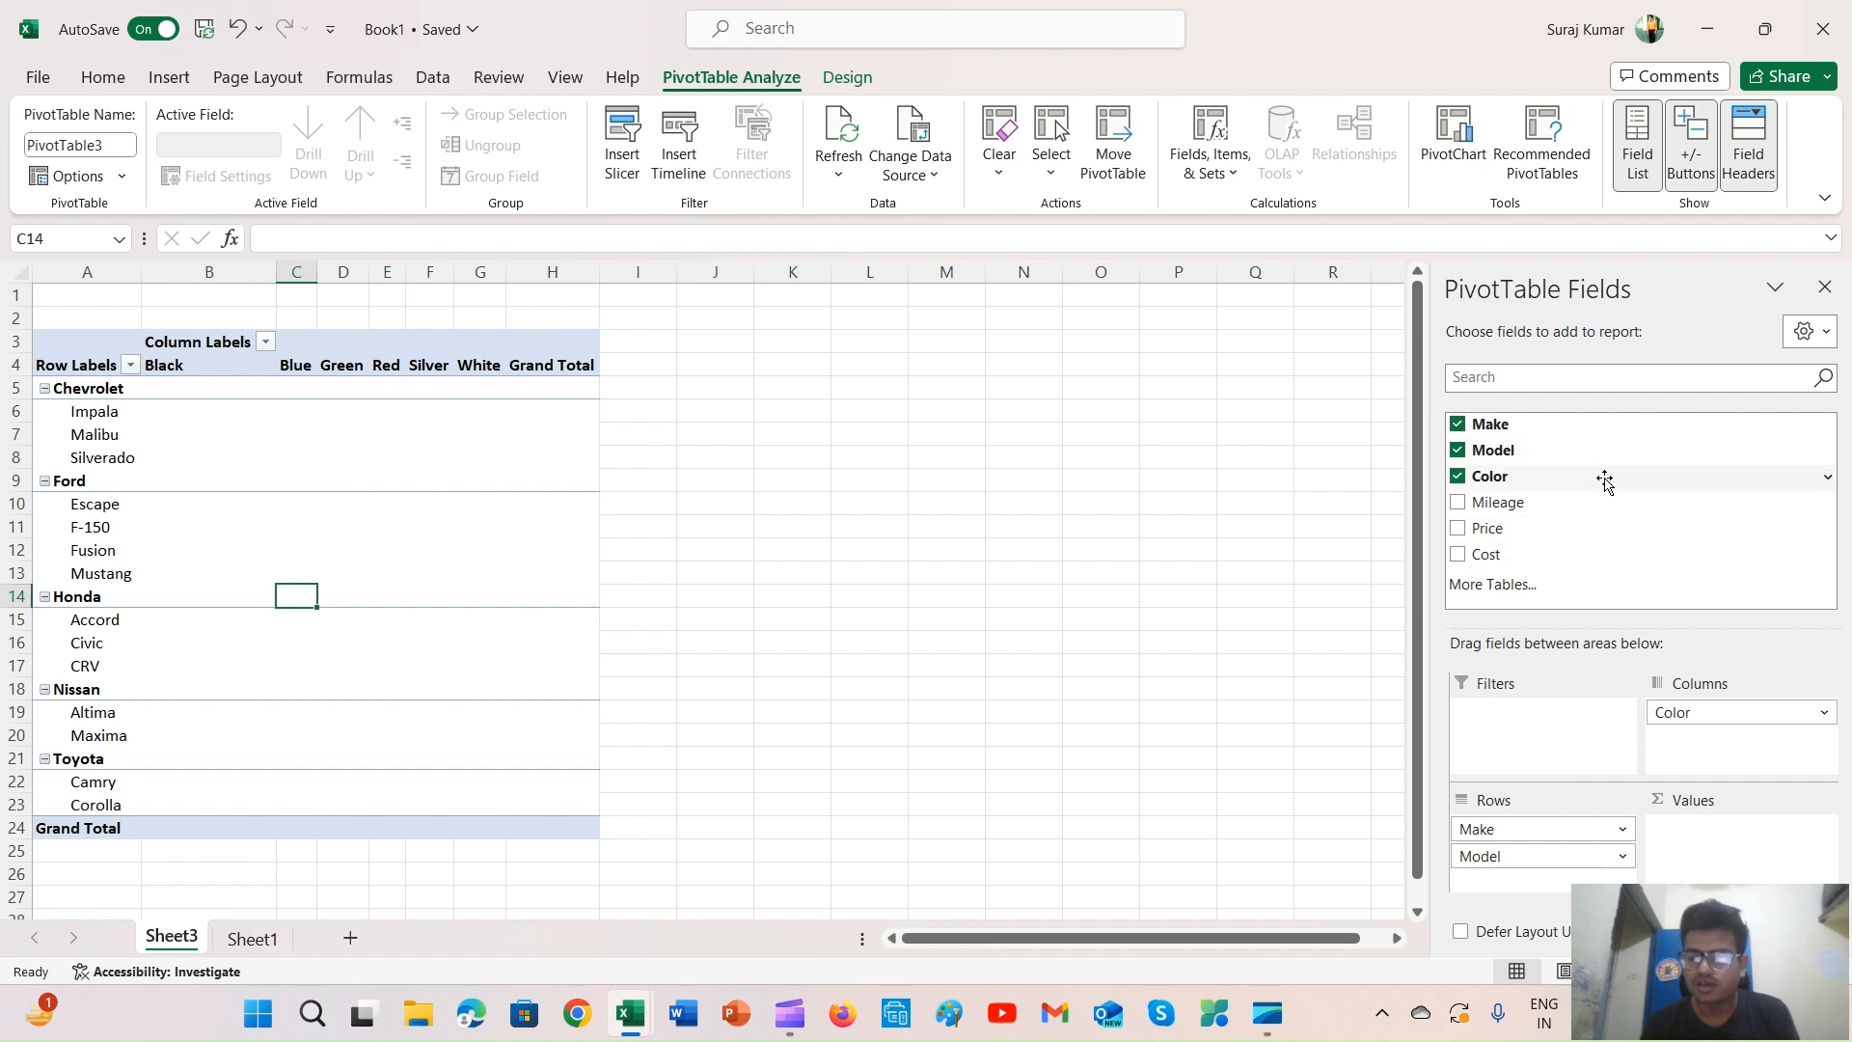
Add the Model field to the Values area as a count and review the Ford row across the colors
left_click_drag(1517, 452, 1689, 866)
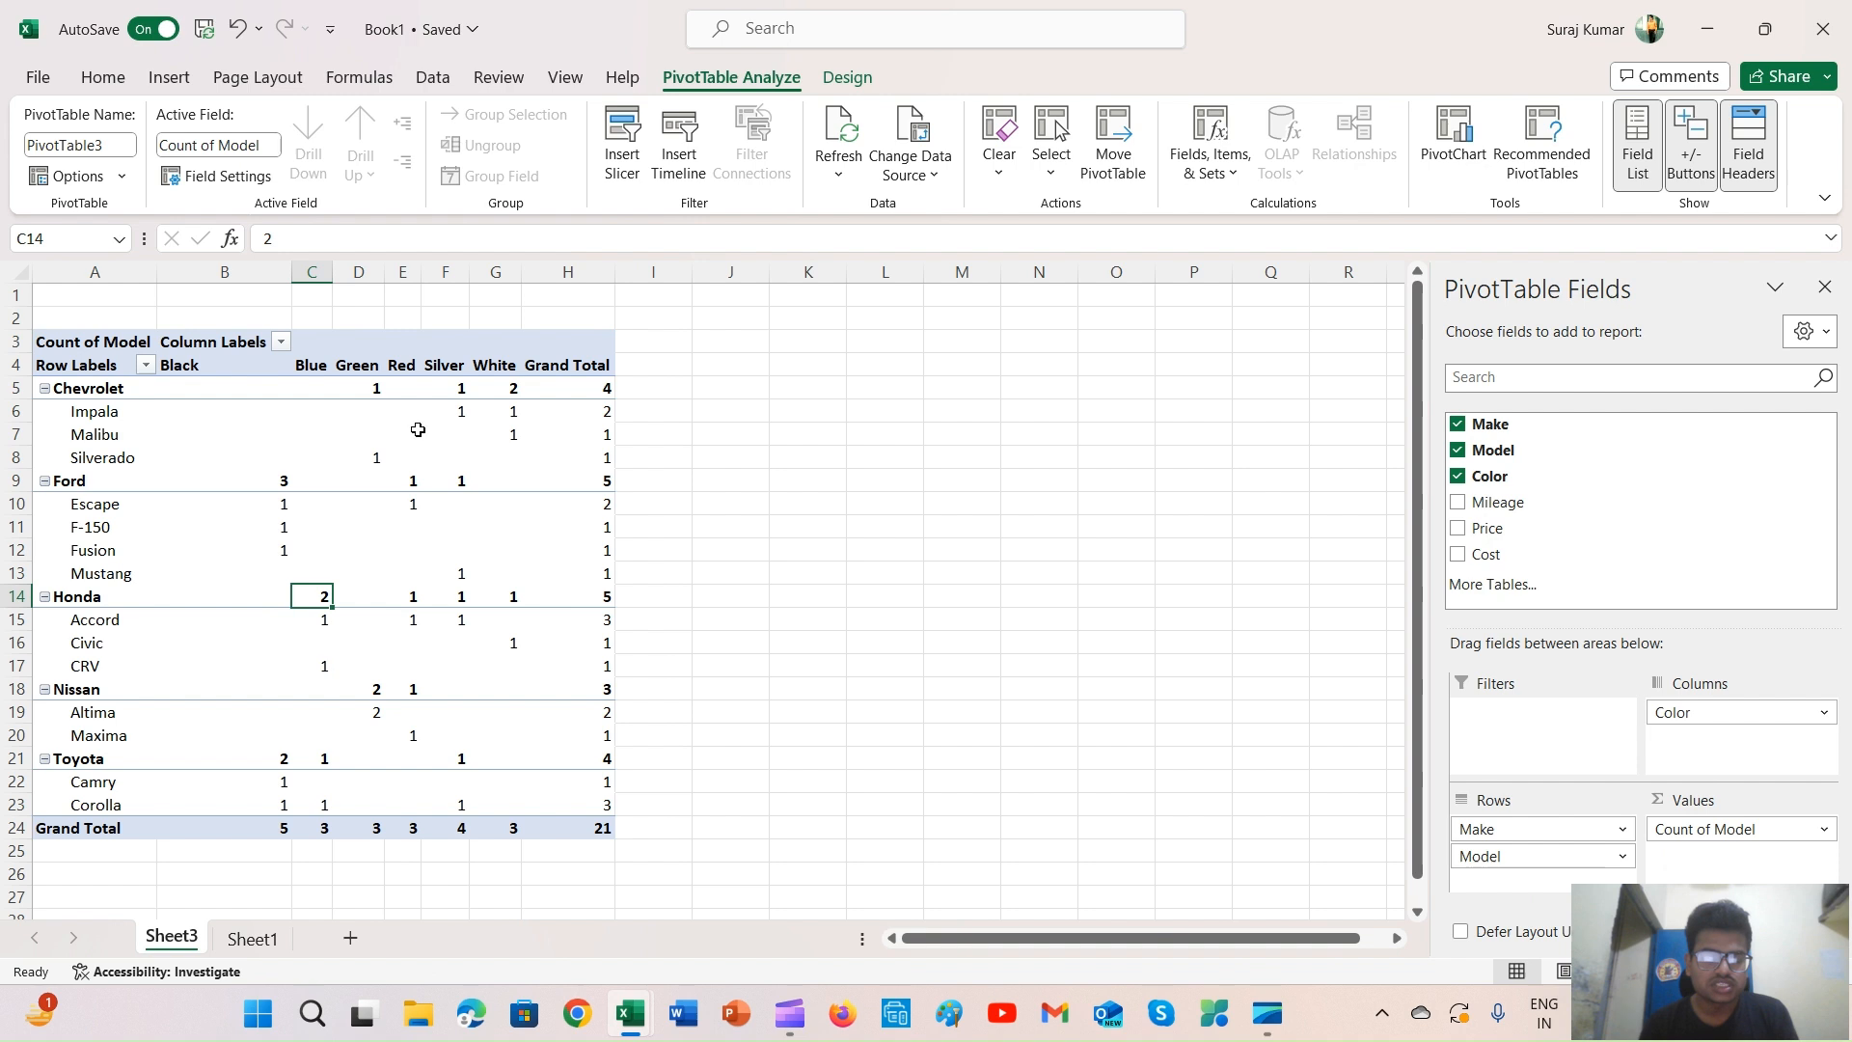
left_click(88, 417)
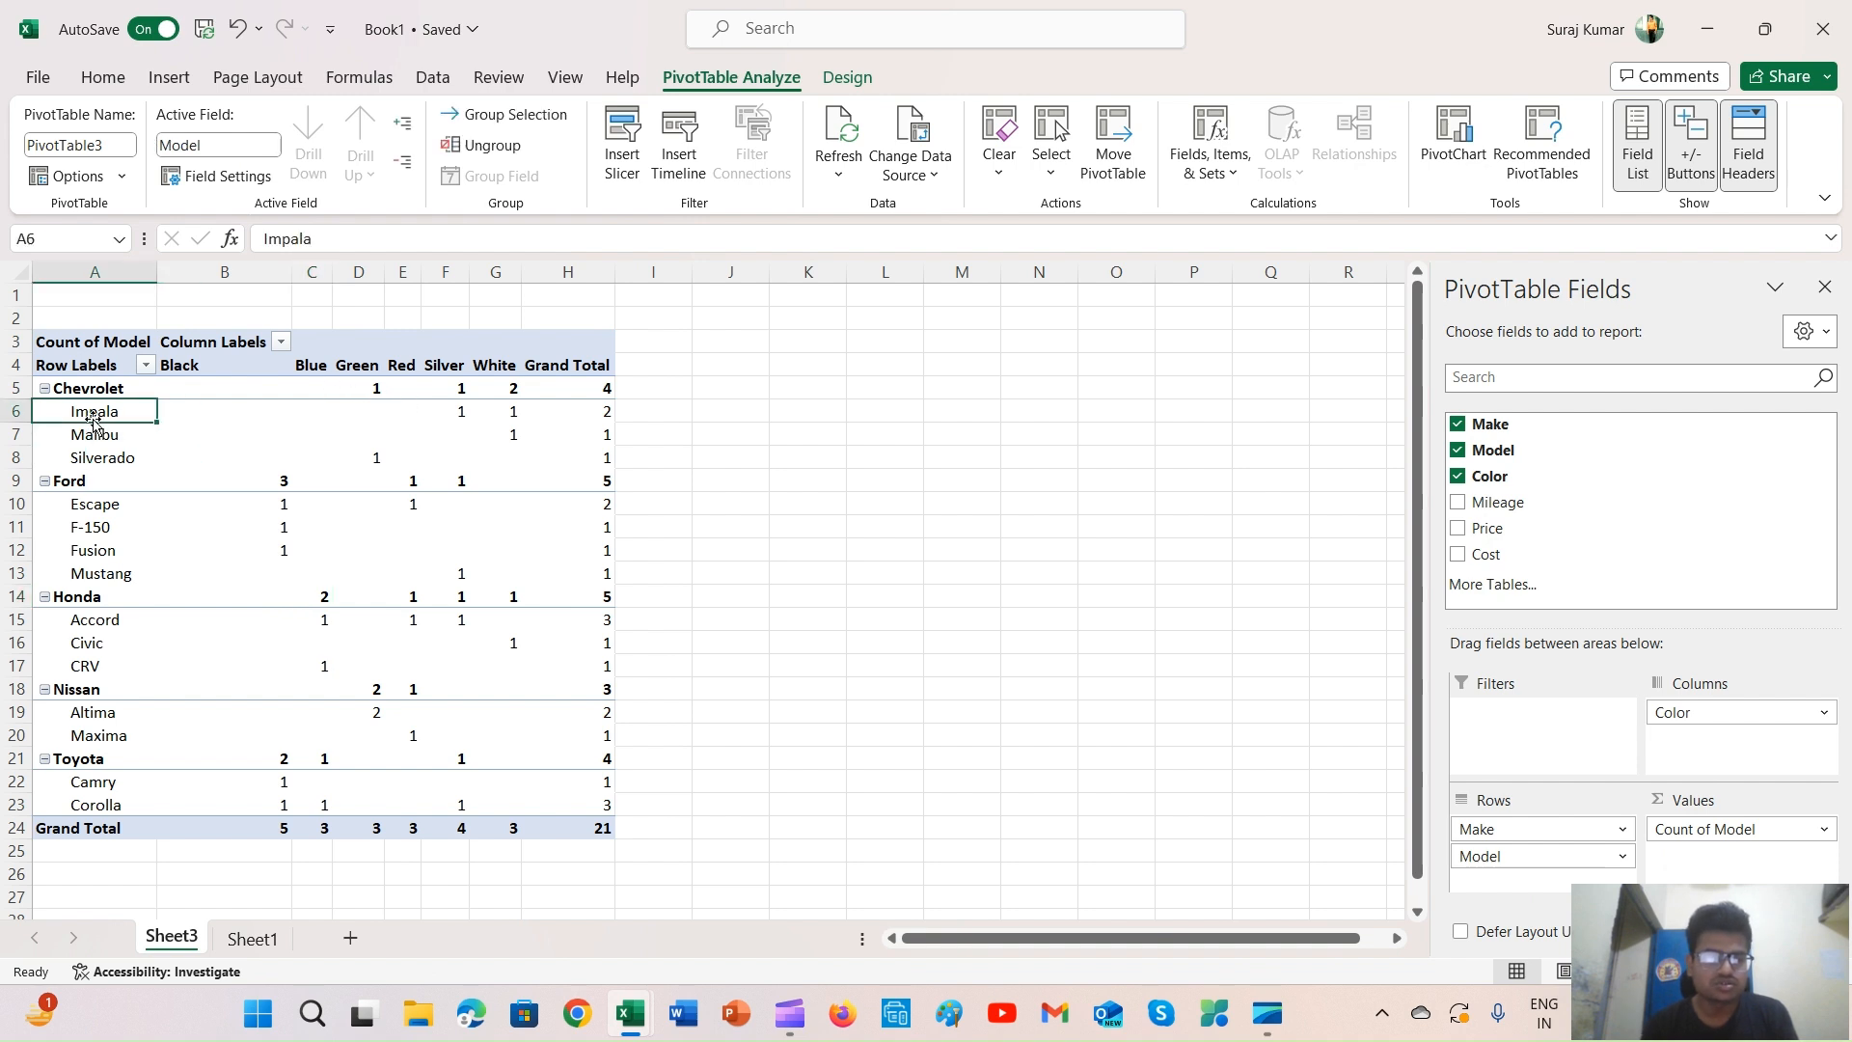
left_click(110, 485)
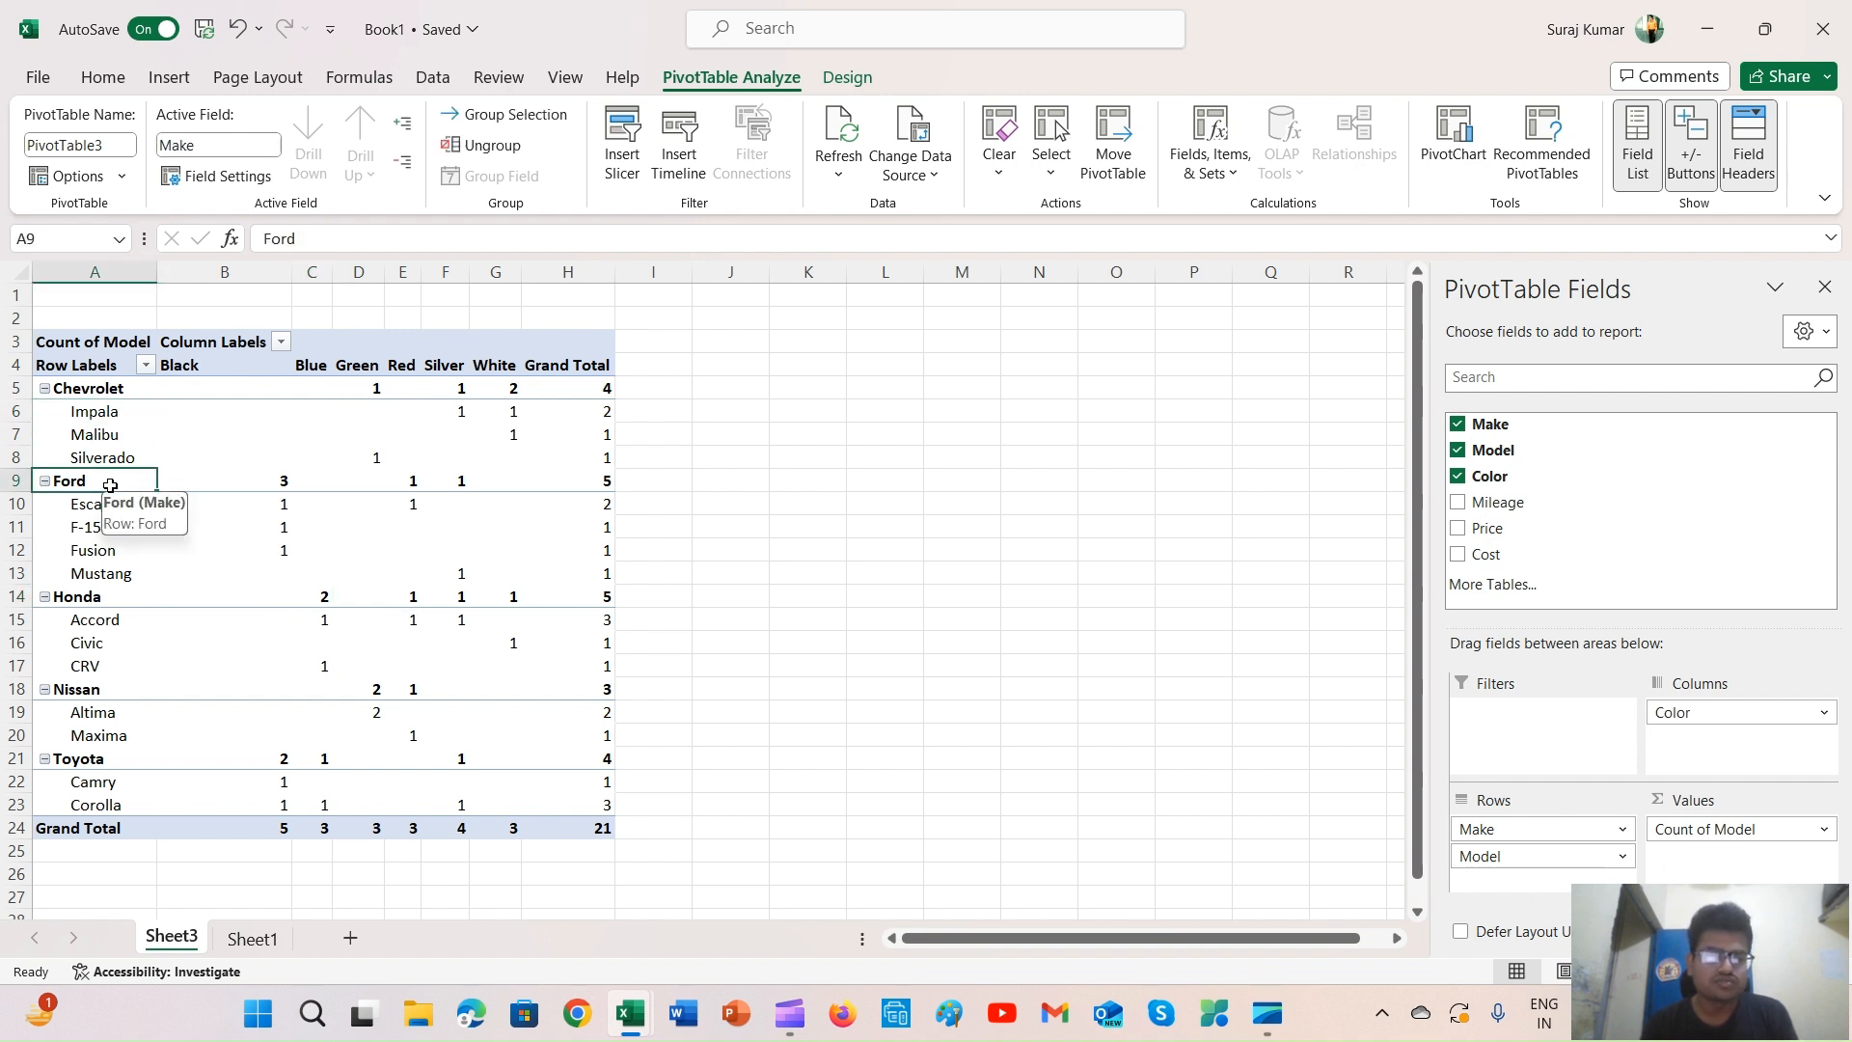
key("Right")
key("Right")
key("Right")
key("Right")
key("Right")
key("Right")
key("Right")
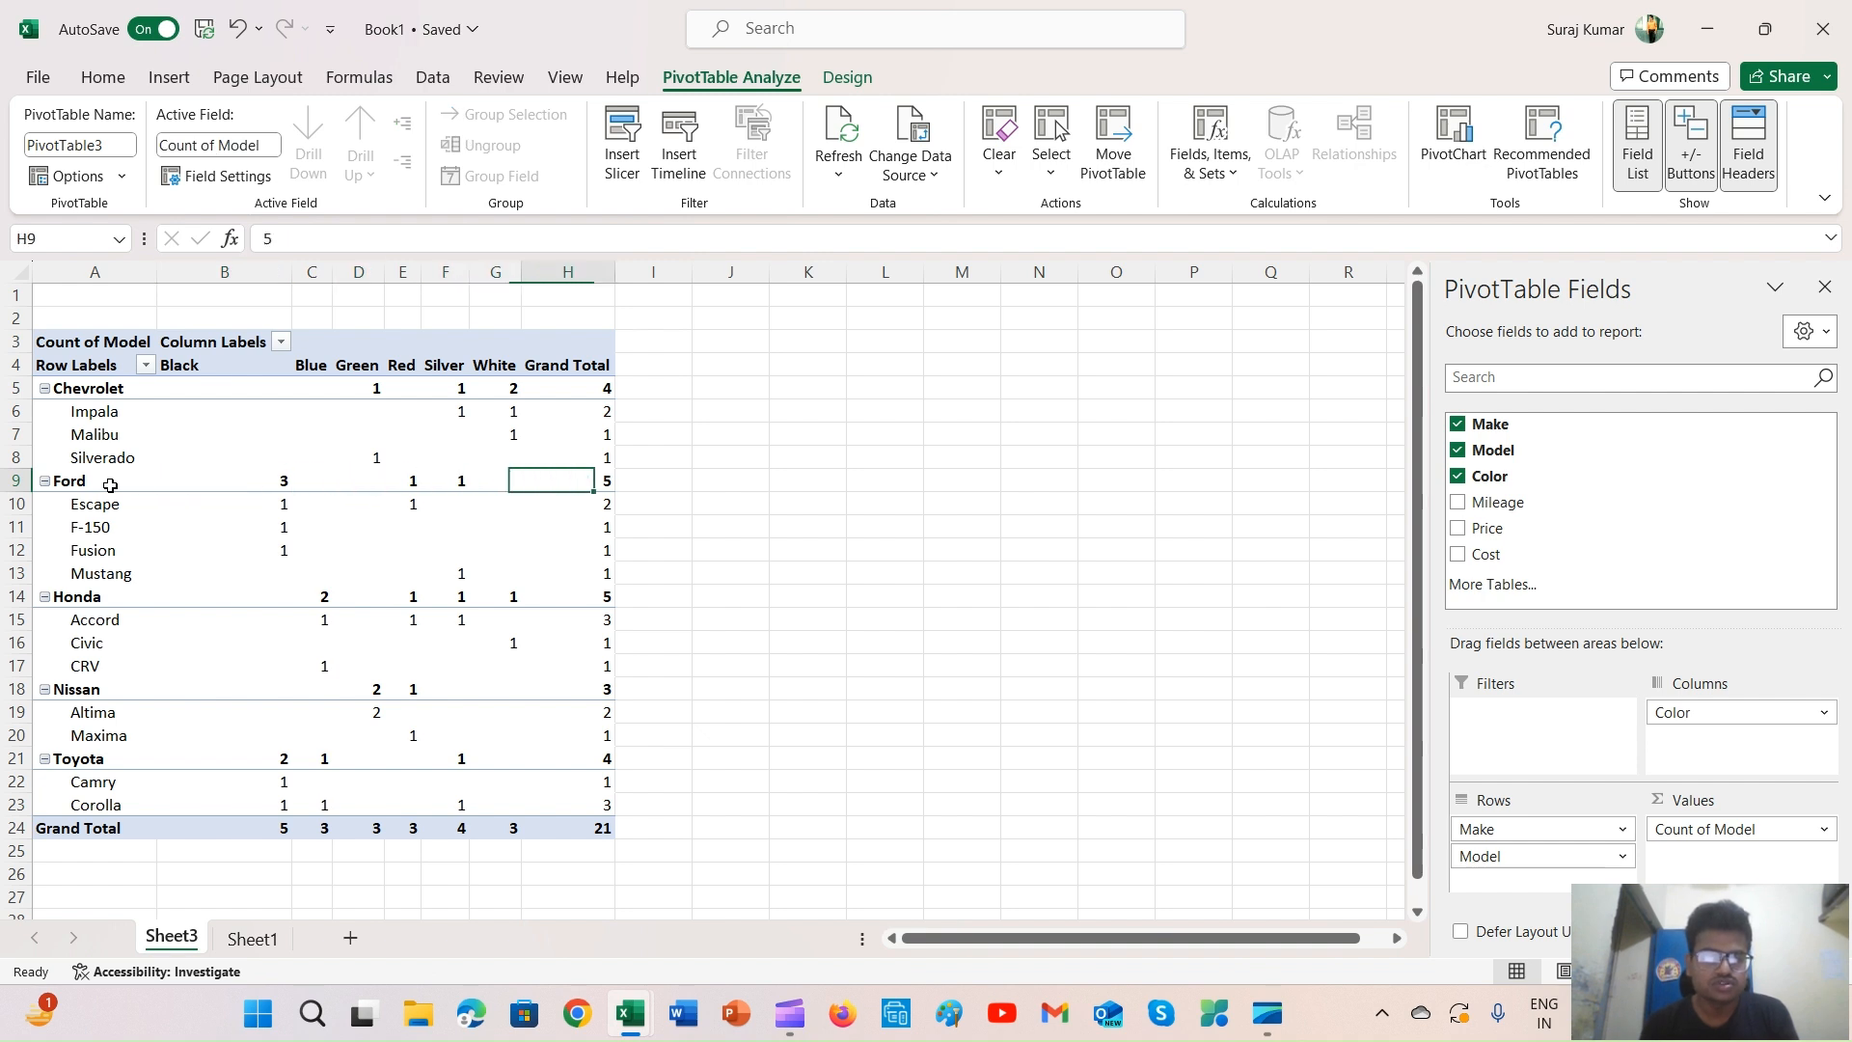
Examine the Escape model's counts by color and Ford's subtotal for Black
key("Down")
key("Left")
key("Left")
key("Left")
key("Left")
key("Left")
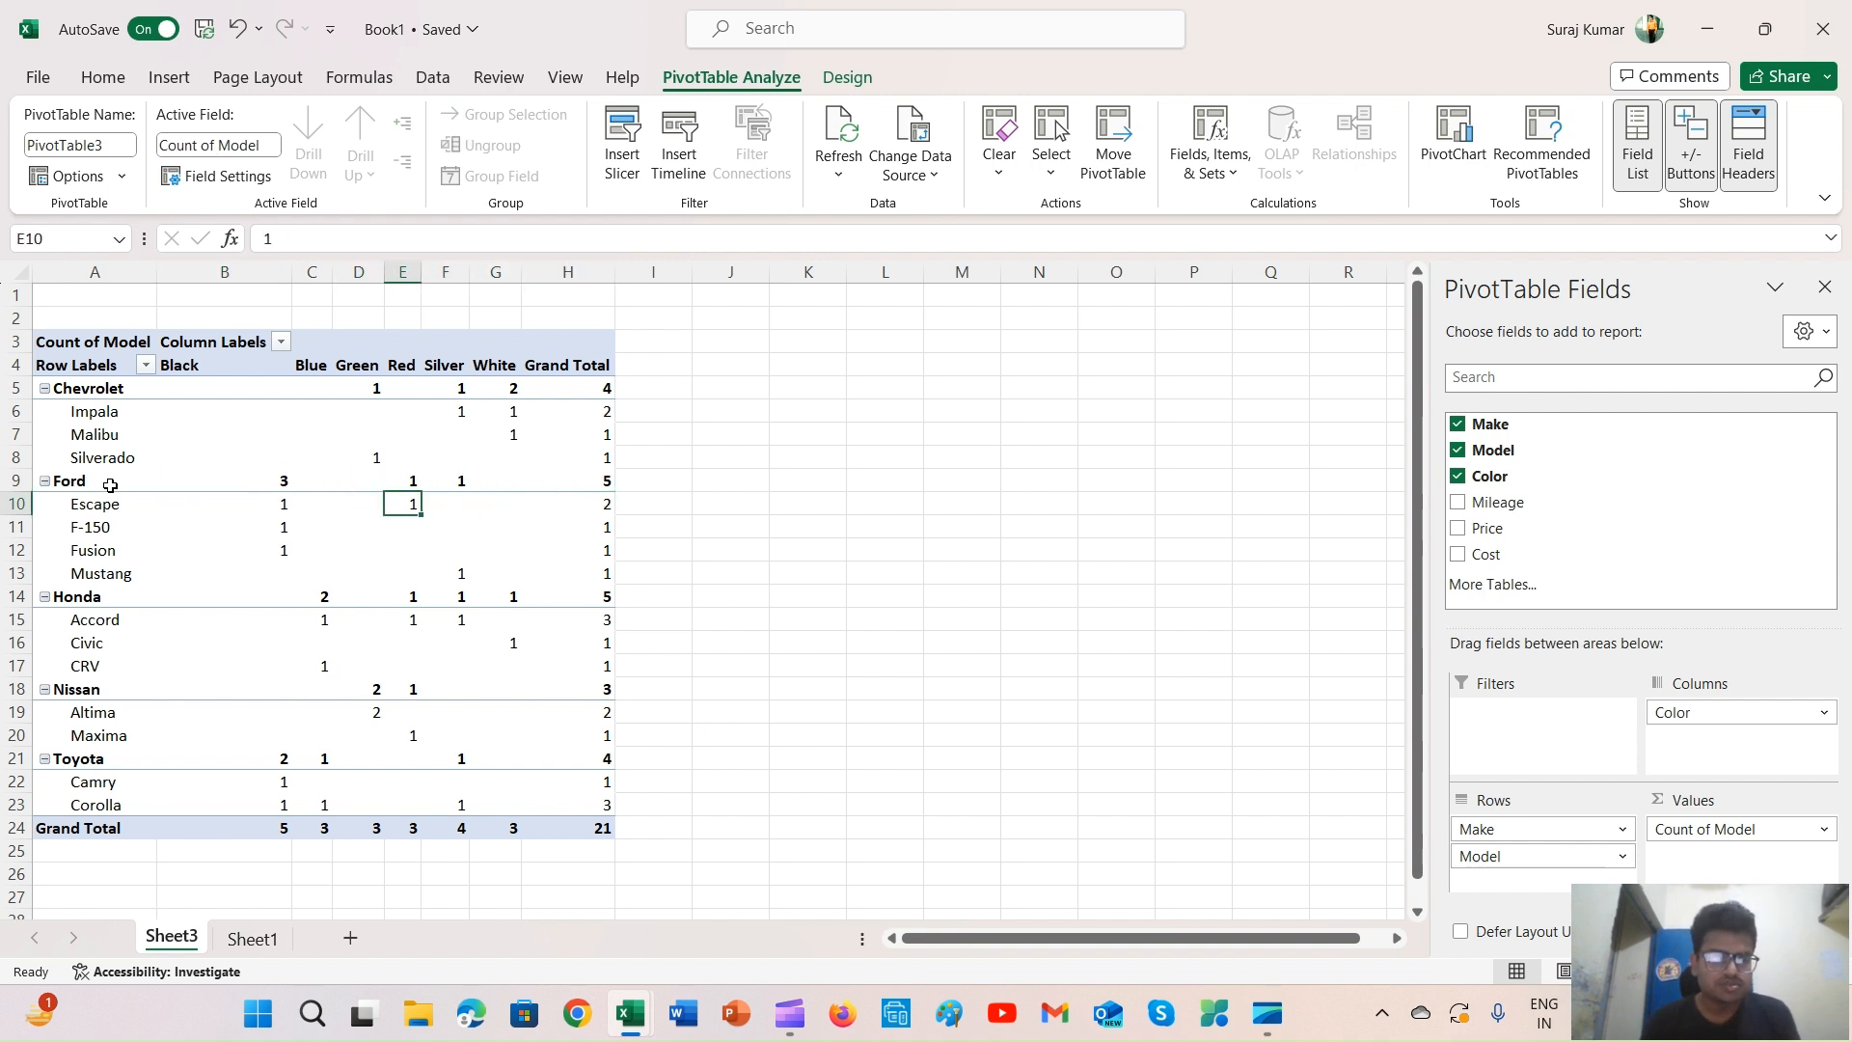
key("Left")
key("Left")
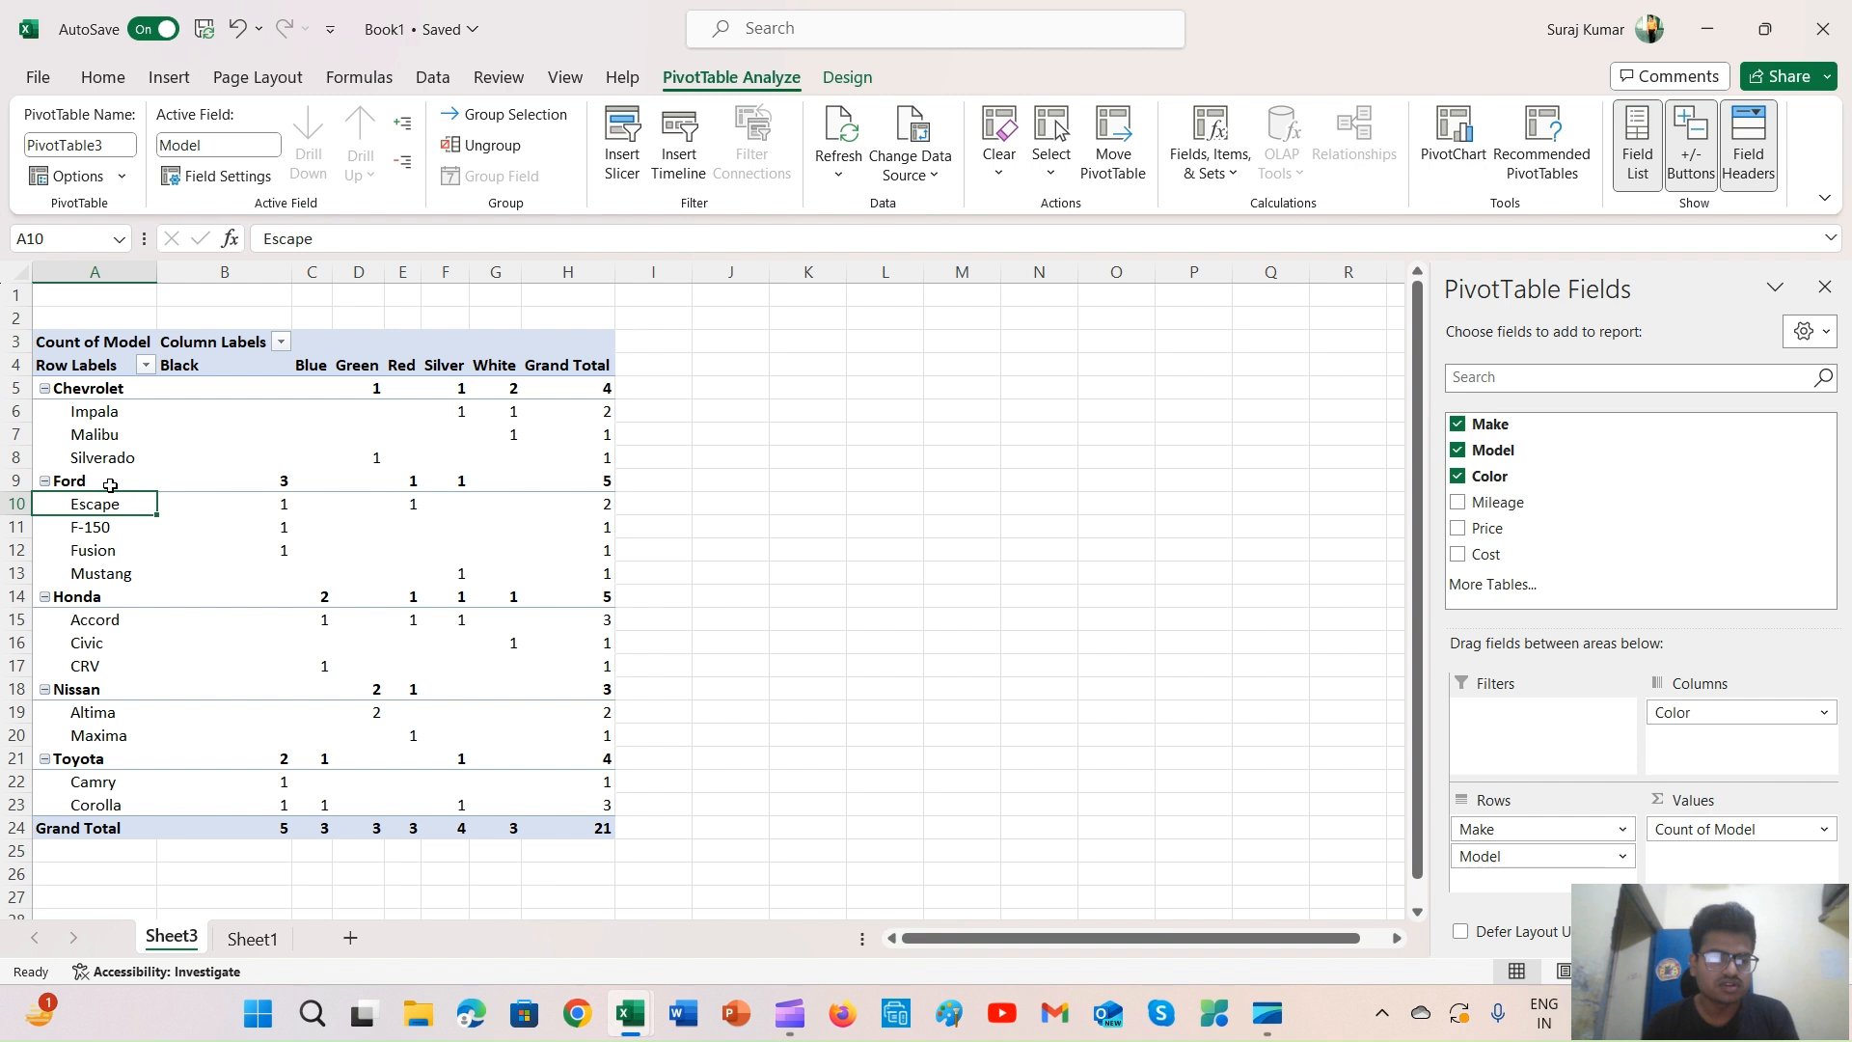
key("Right")
key("Right")
key("Left")
key("Right")
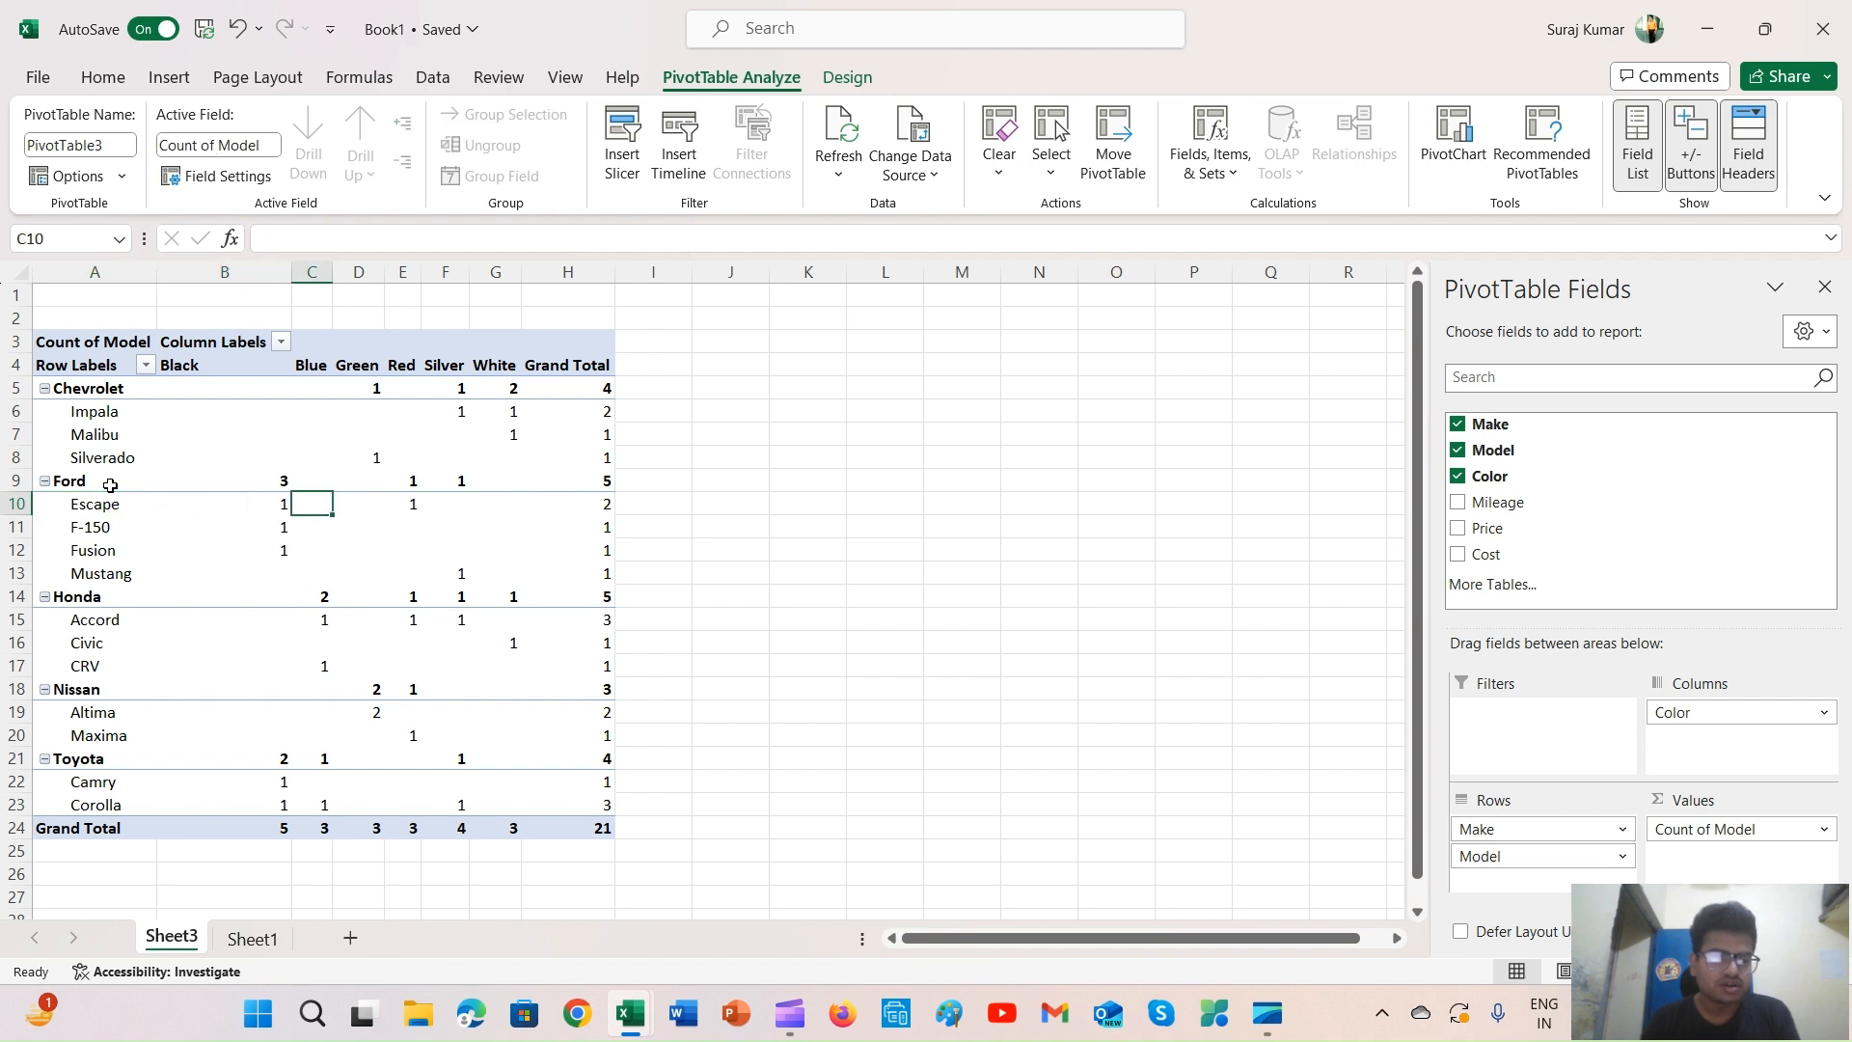
key("Left")
key("Up")
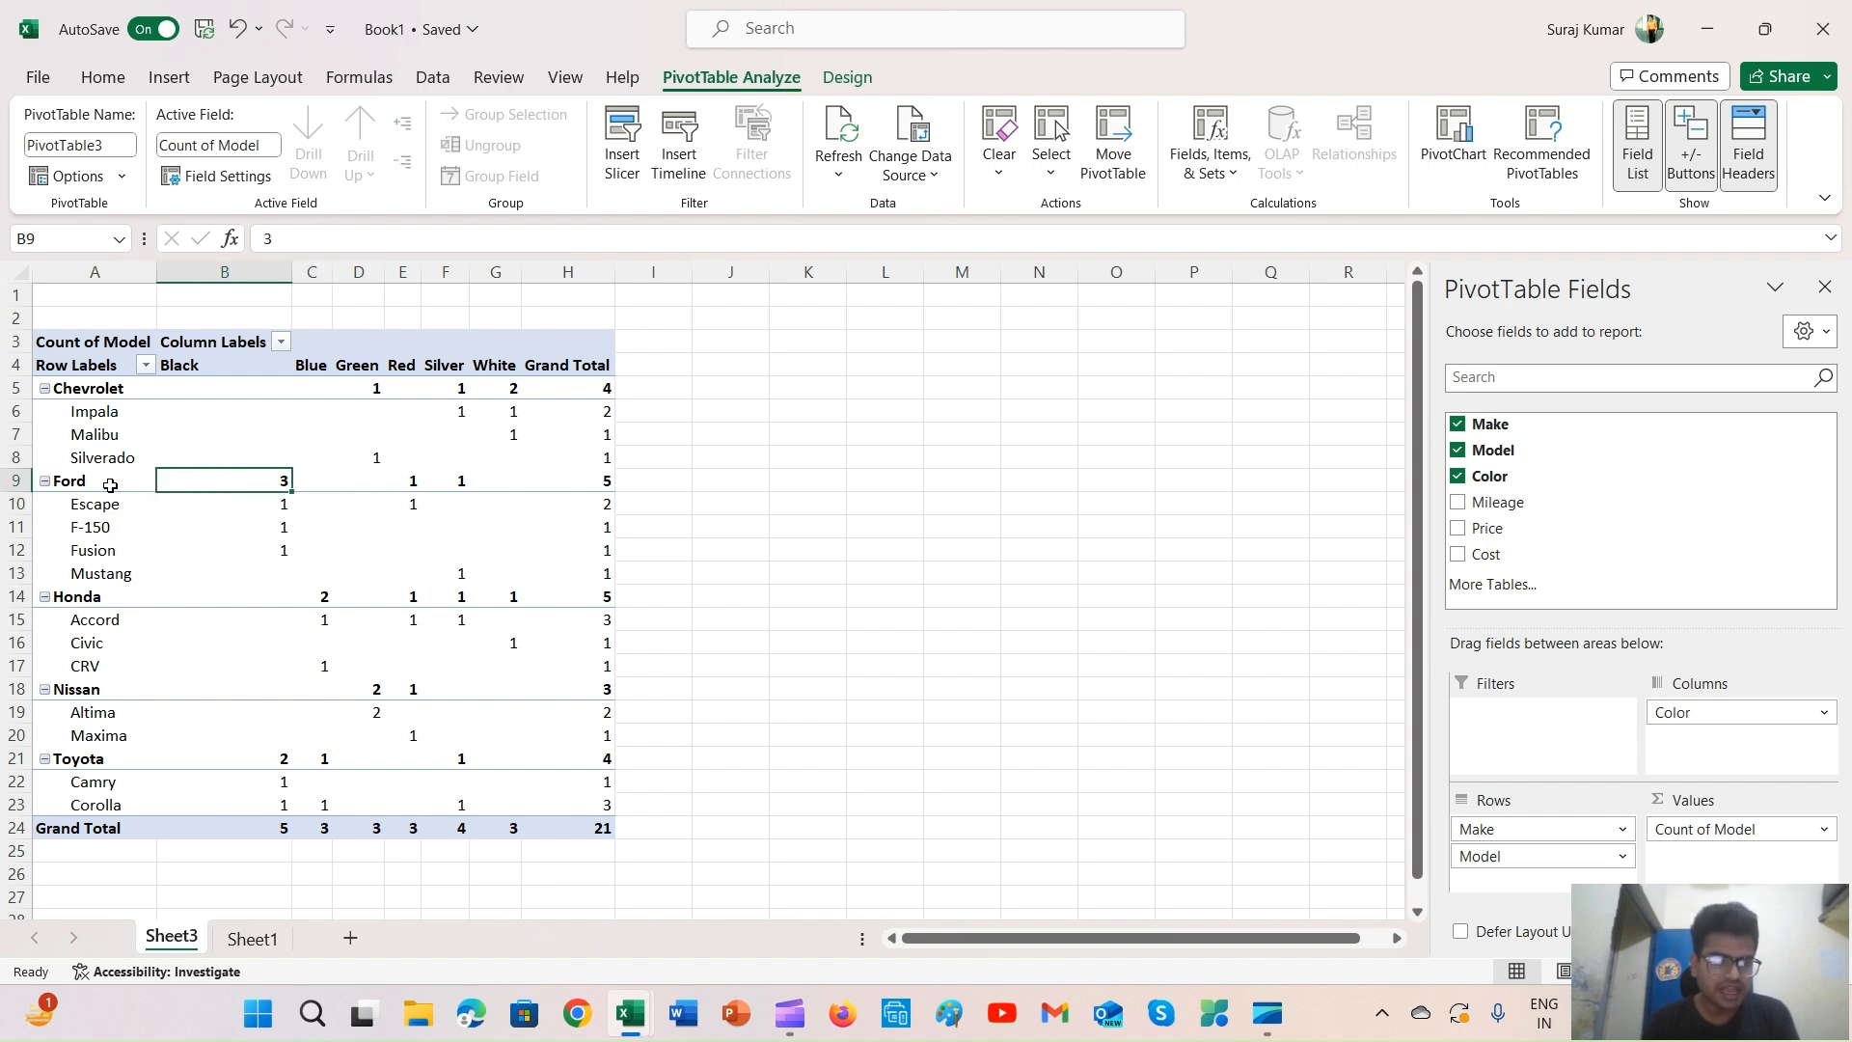
Trace the Black column from its header down to the Escape row, and check the Escape count under Red
key("Up")
key("Up")
key("Up")
key("Up")
key("Up")
key("Down")
key("Down")
key("Down")
key("Down")
key("Down")
key("Down")
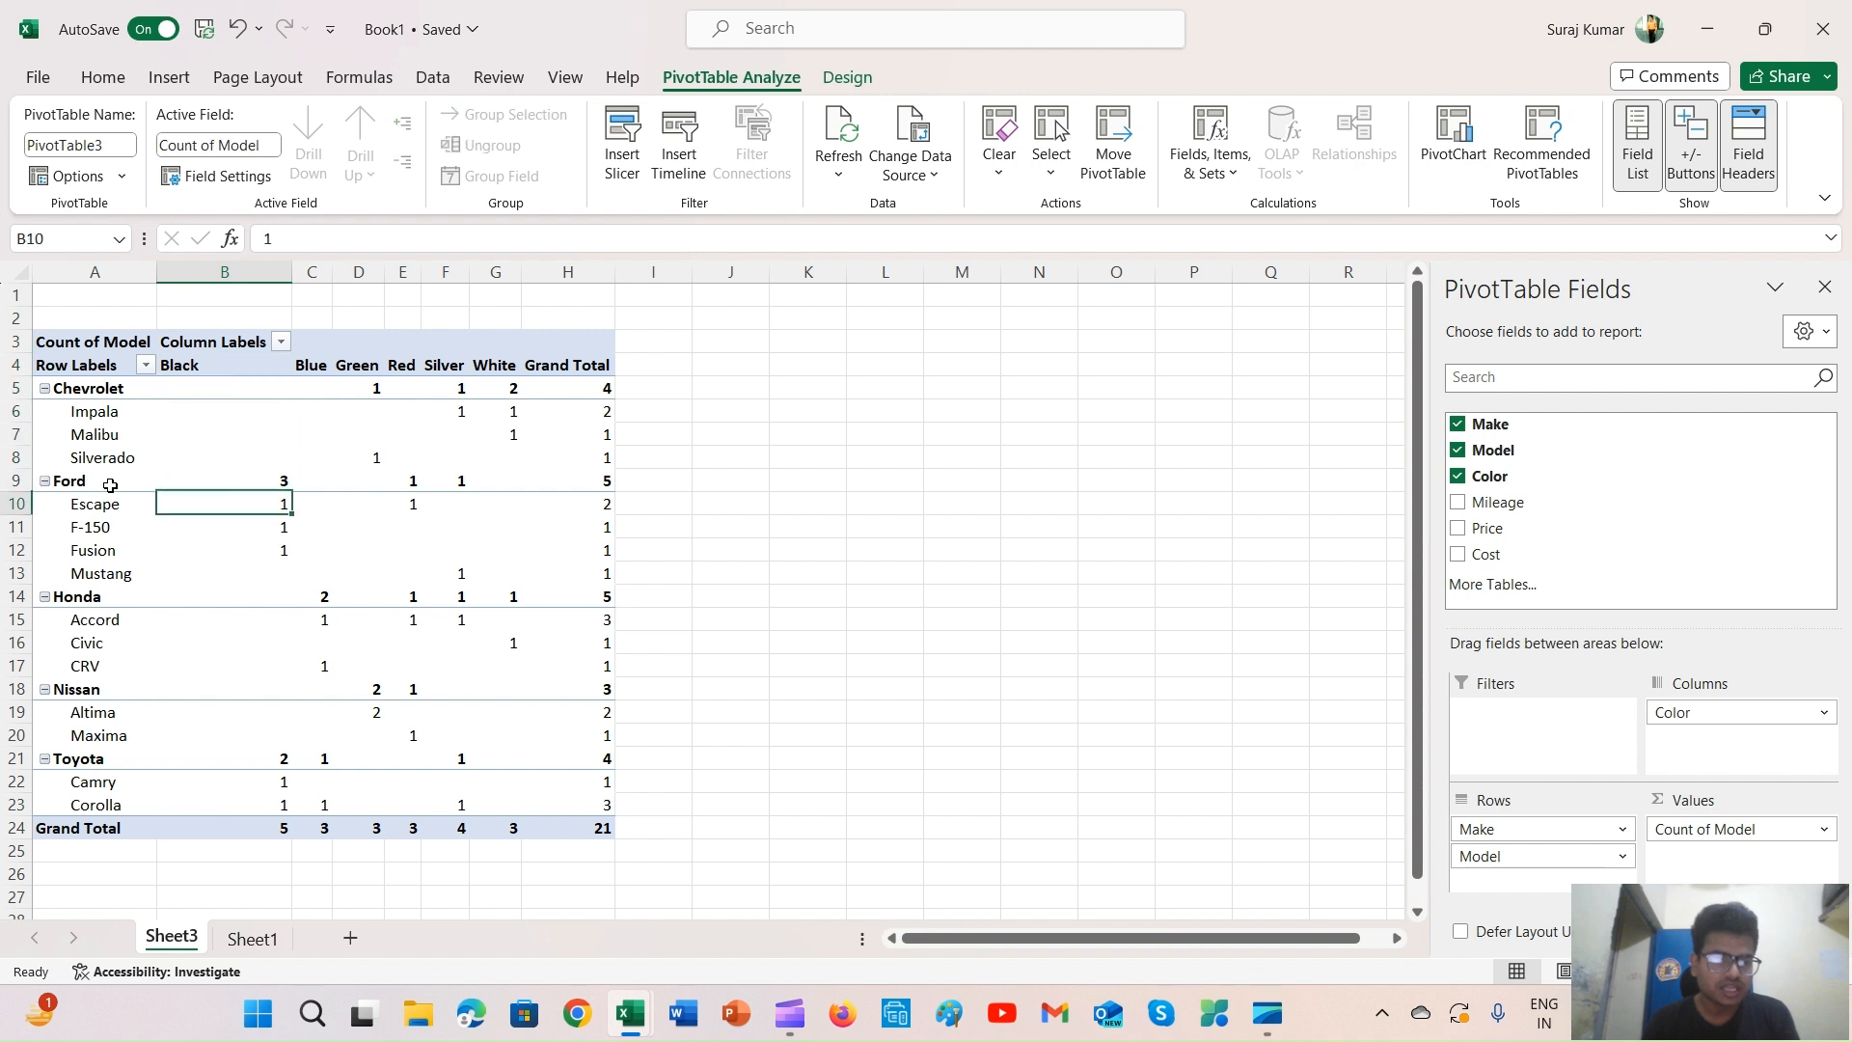
key("Right")
key("Right")
key("Right")
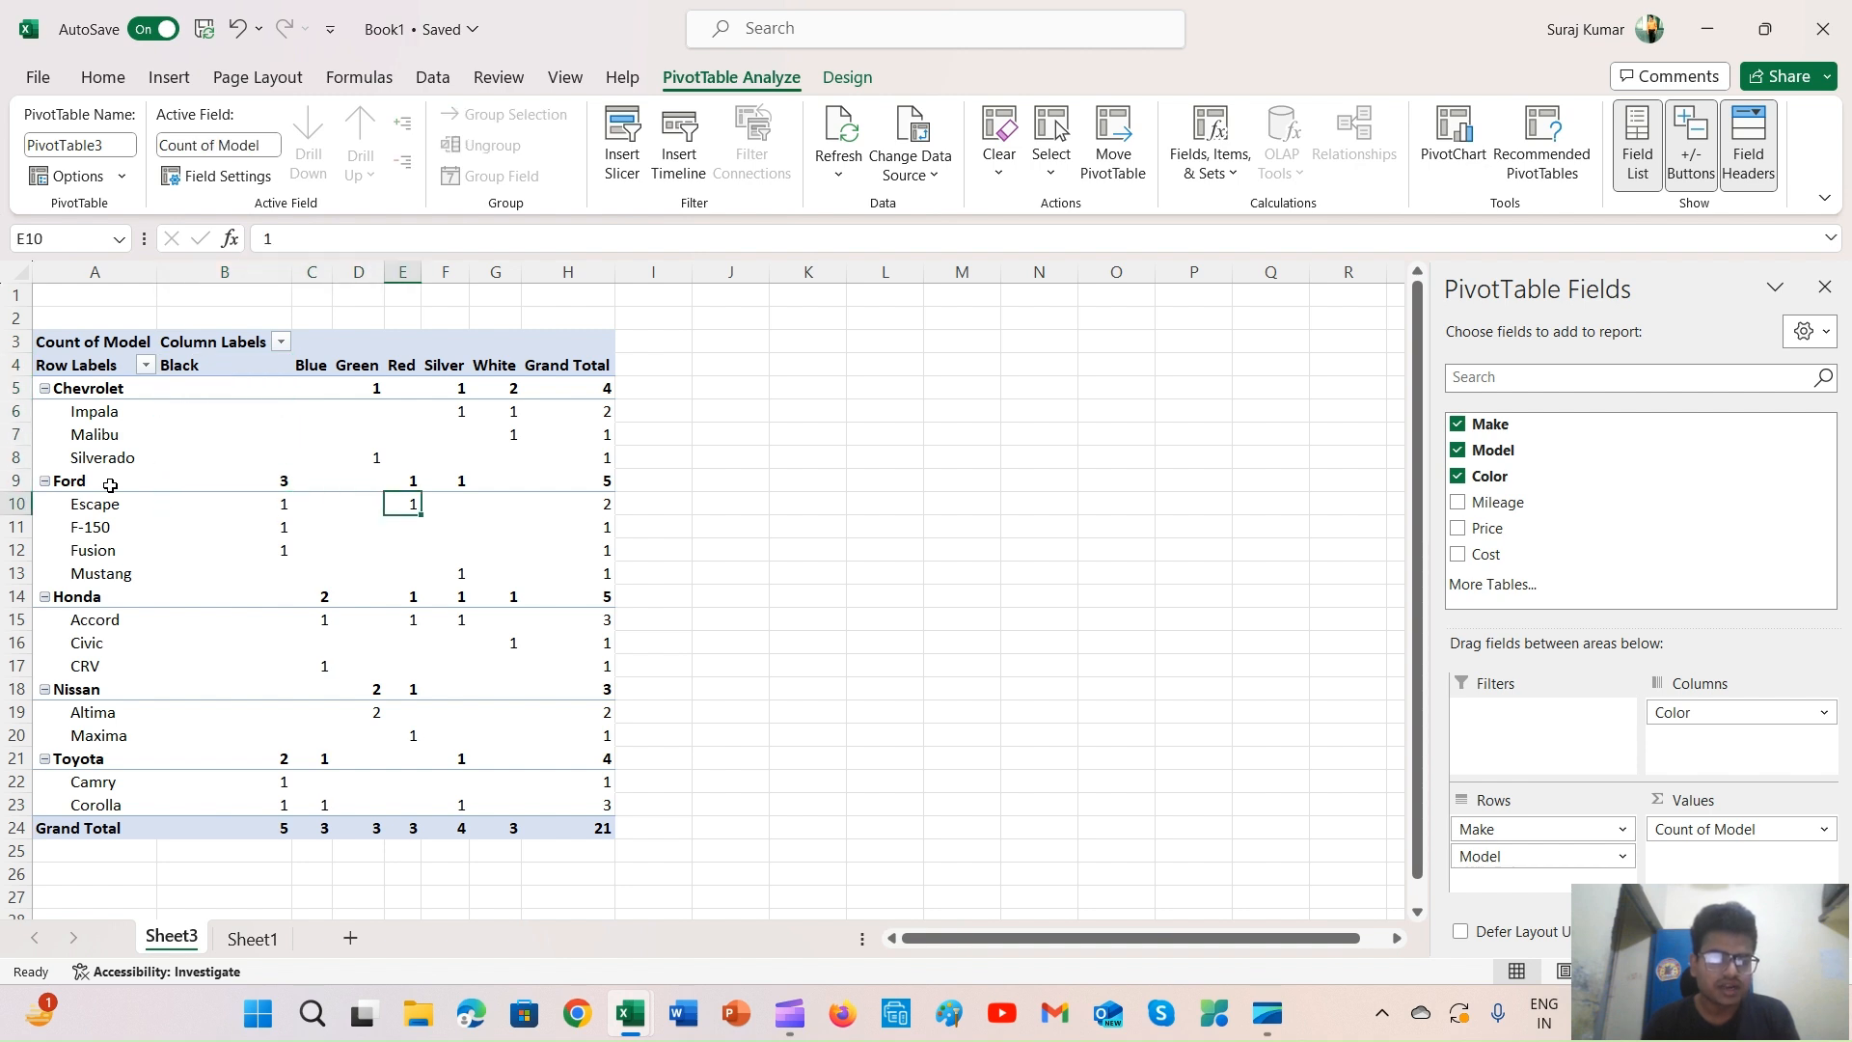
Check the grand totals of Ford's Escape and F-150 models and the Mustang count under Silver
key("Right")
key("Right")
key("Right")
key("Right")
key("Down")
key("Left")
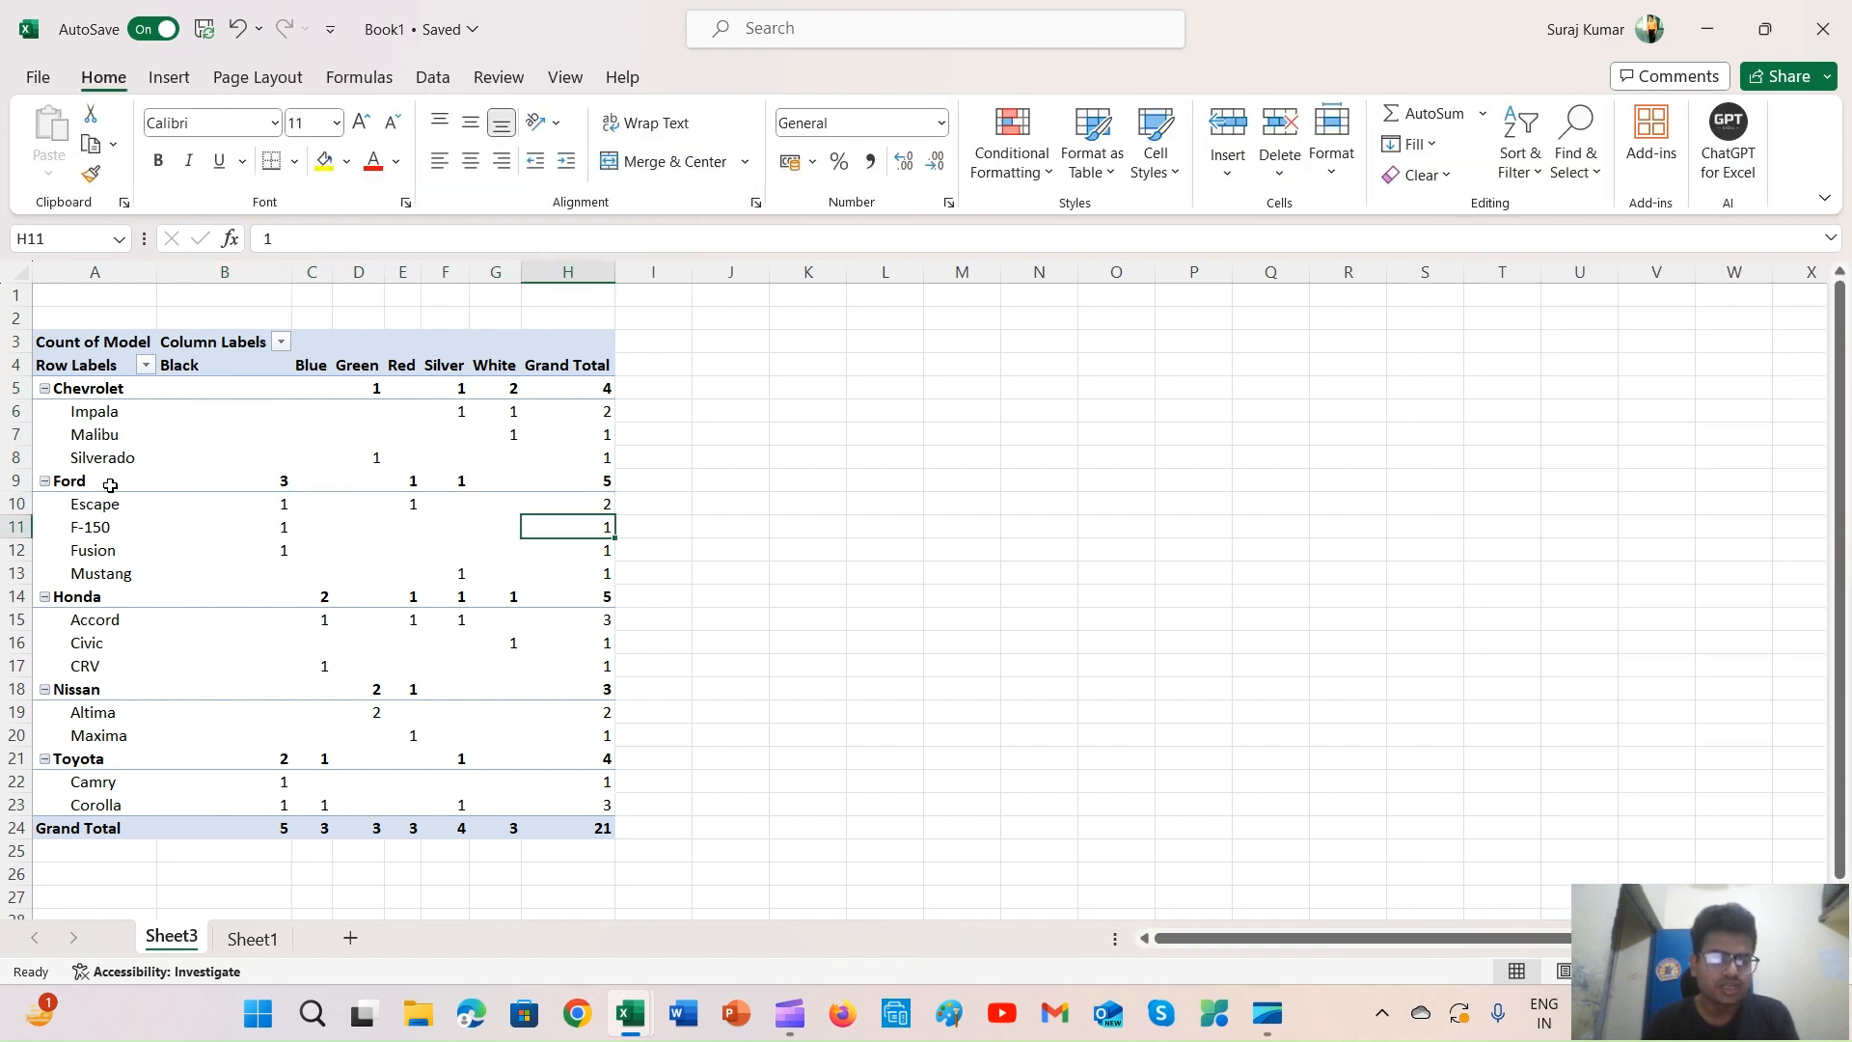
key("Up")
key("Down")
key("Left")
key("Left")
key("Down")
key("Down")
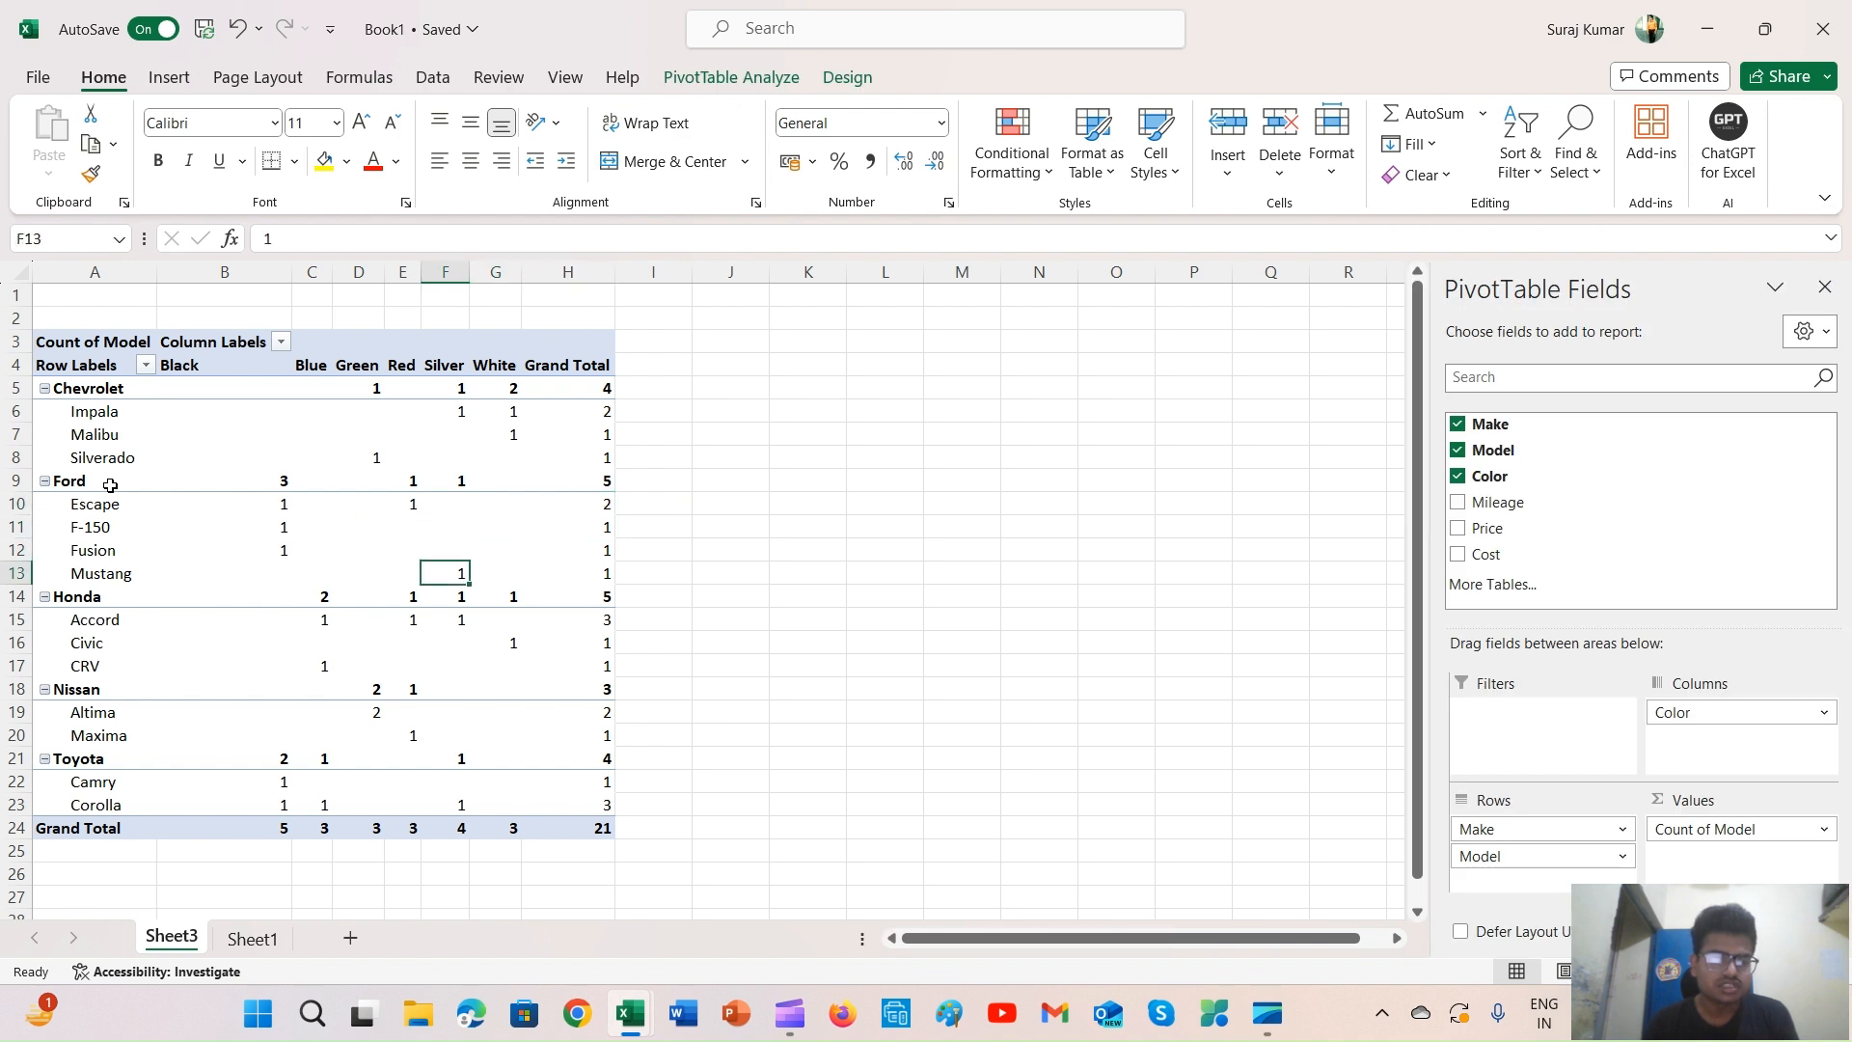
Look over the counts for all makes and models, from the Chevrolet row down to the Grand Total row
left_click(222, 663)
left_click(220, 449)
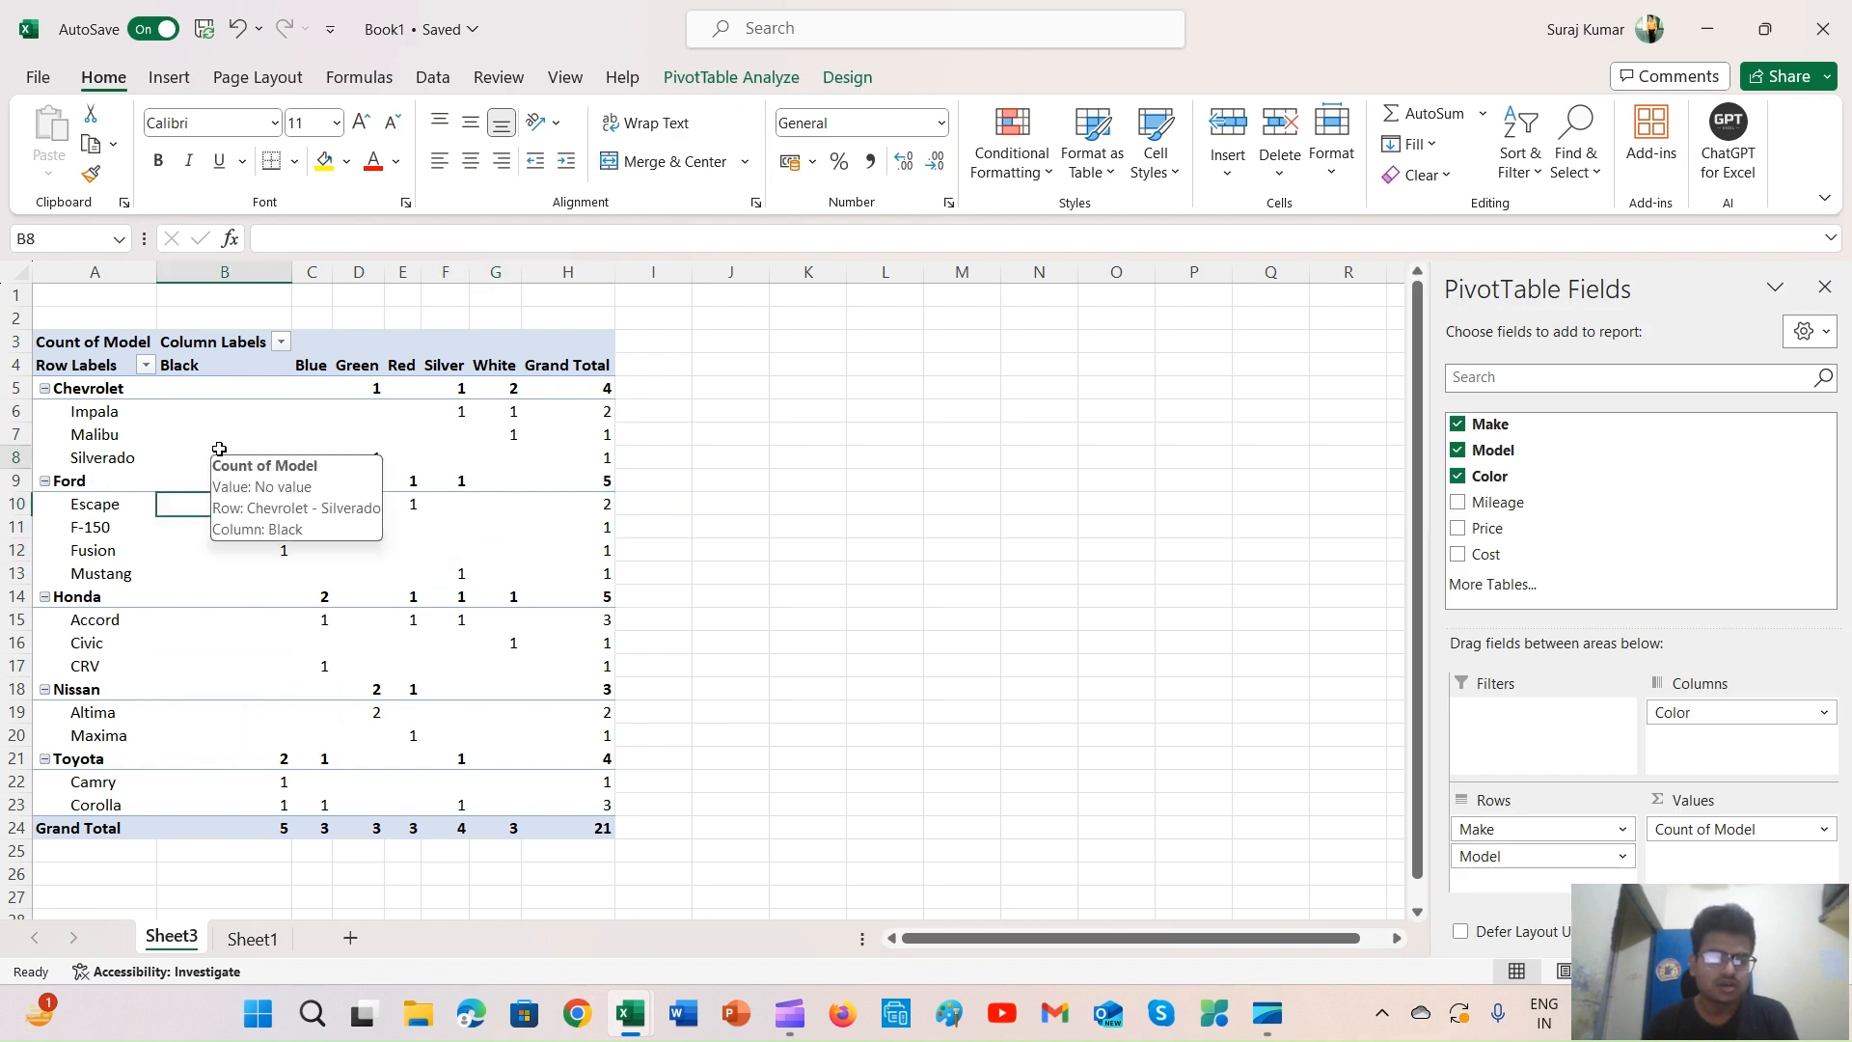
left_click_drag(220, 449, 567, 749)
left_click(570, 754)
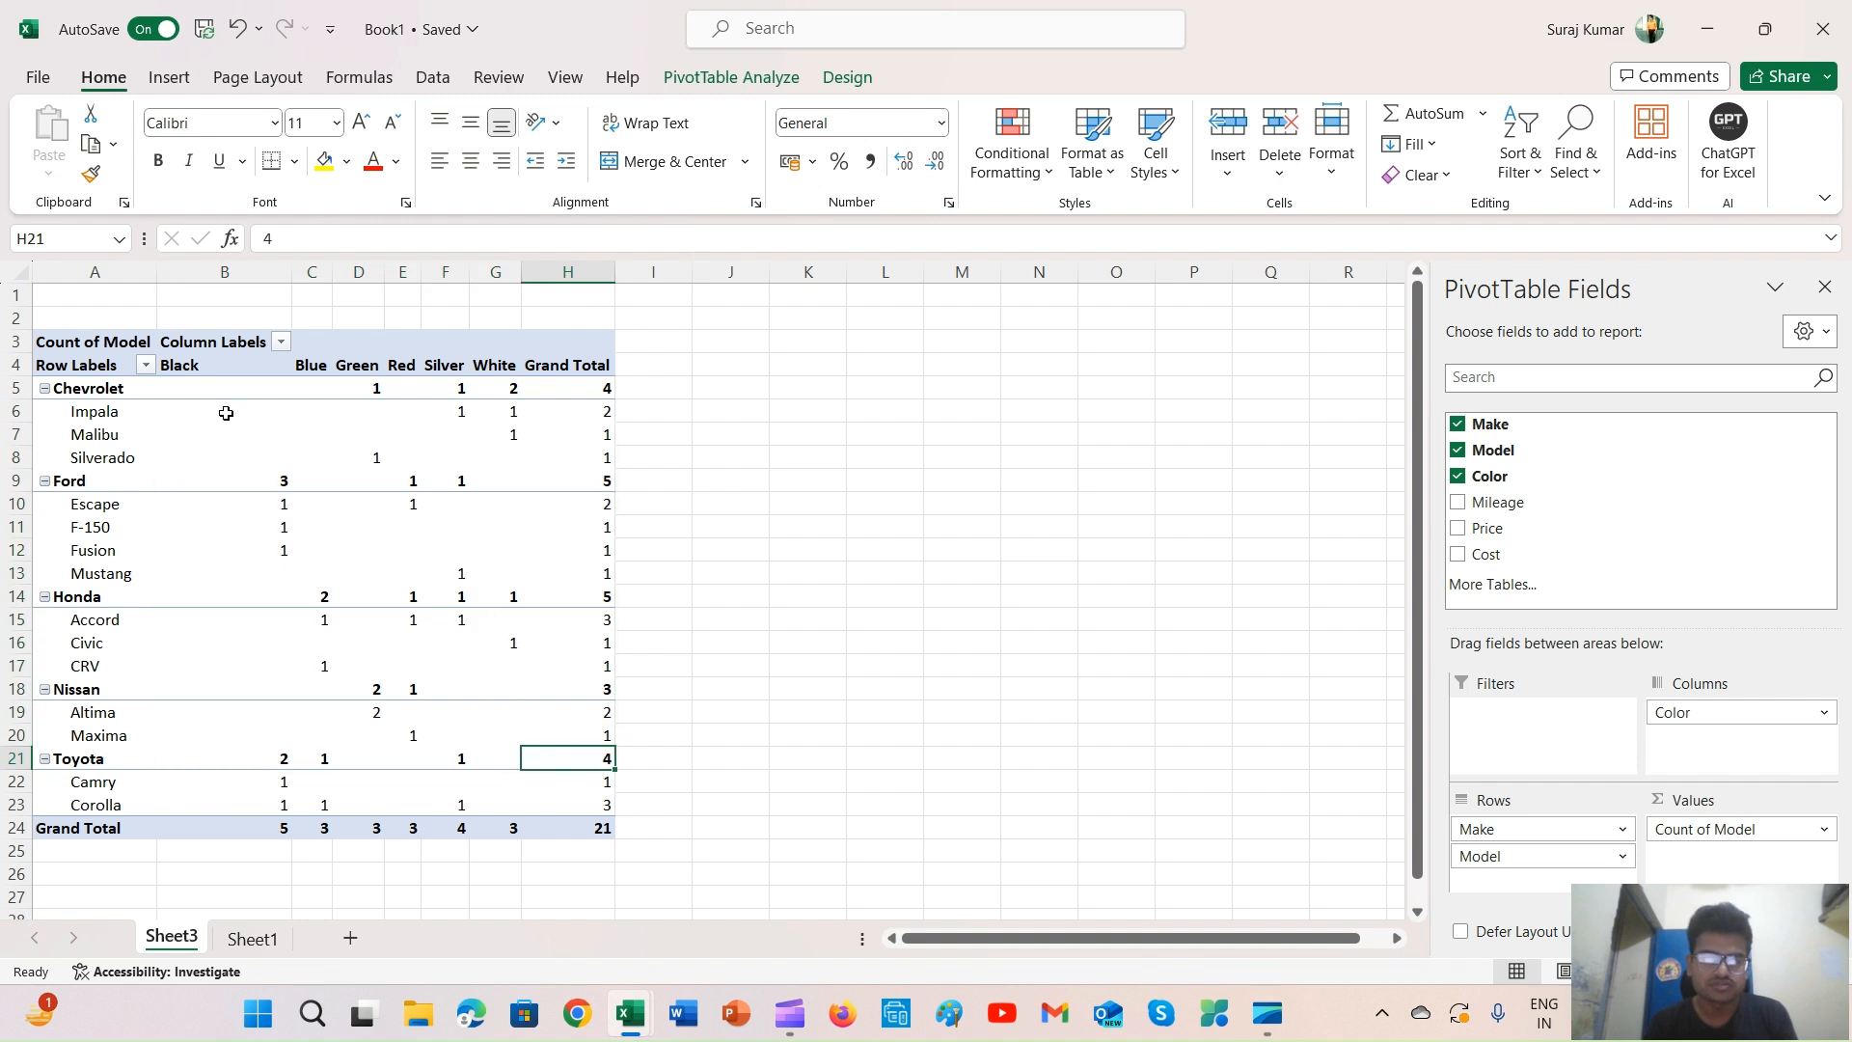
left_click(137, 392)
key("shift+Right")
key("shift+Right")
key("shift+Right")
key("ctrl+shift+Down")
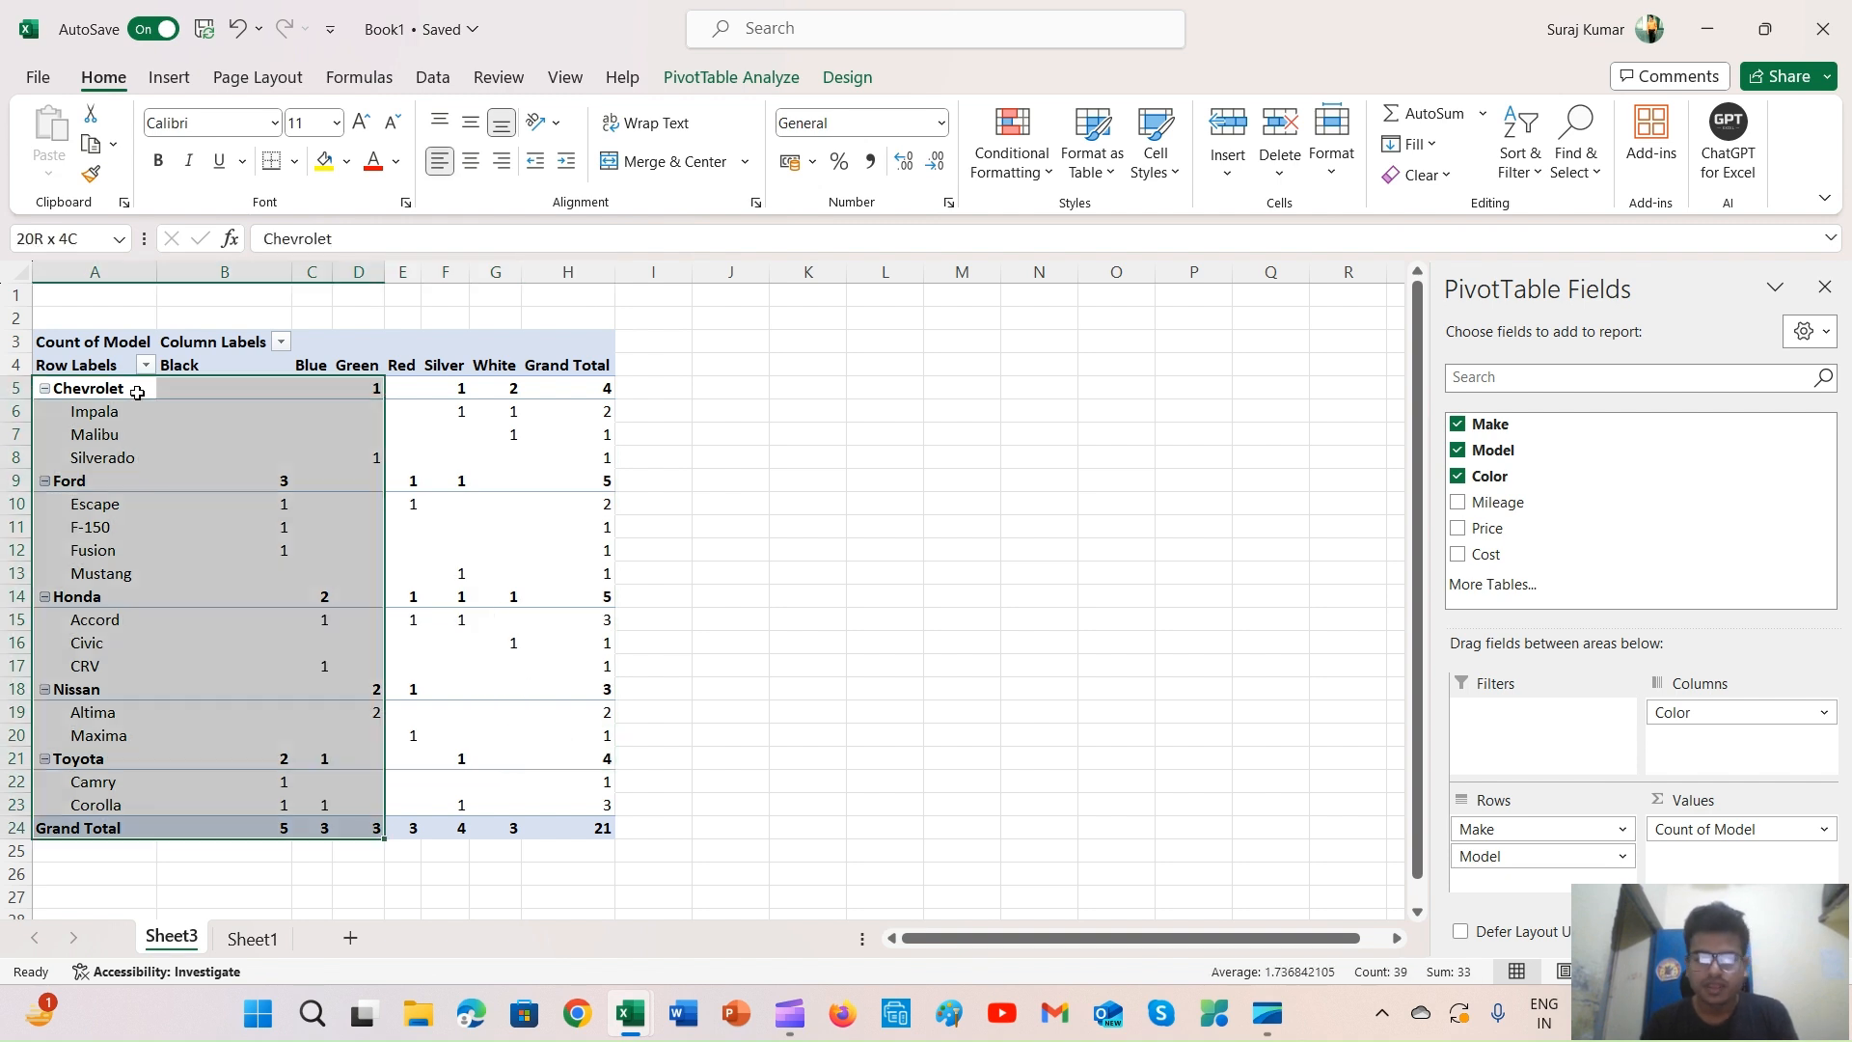
left_click(359, 434)
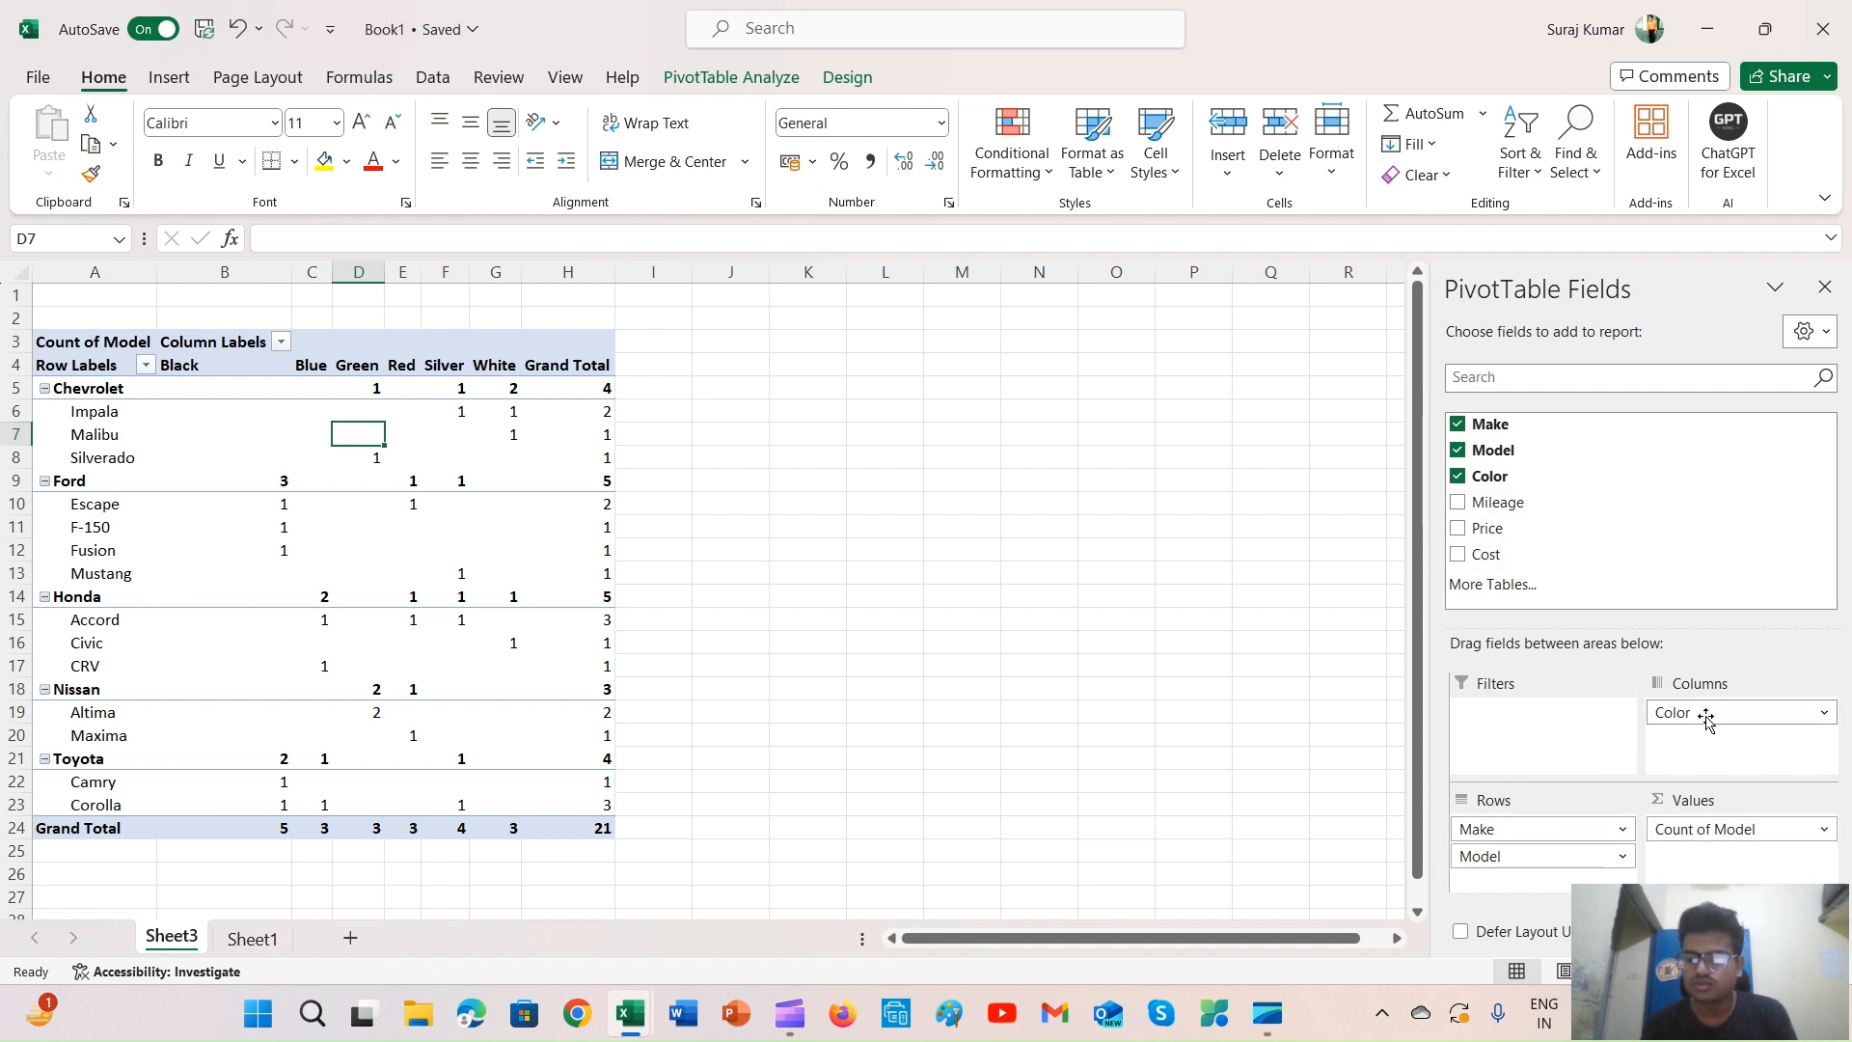
Remove Color and Count of Model from the PivotTable, and add the Price field to the Values area as a sum
left_click_drag(1706, 719, 1061, 603)
left_click_drag(1703, 815, 1323, 591)
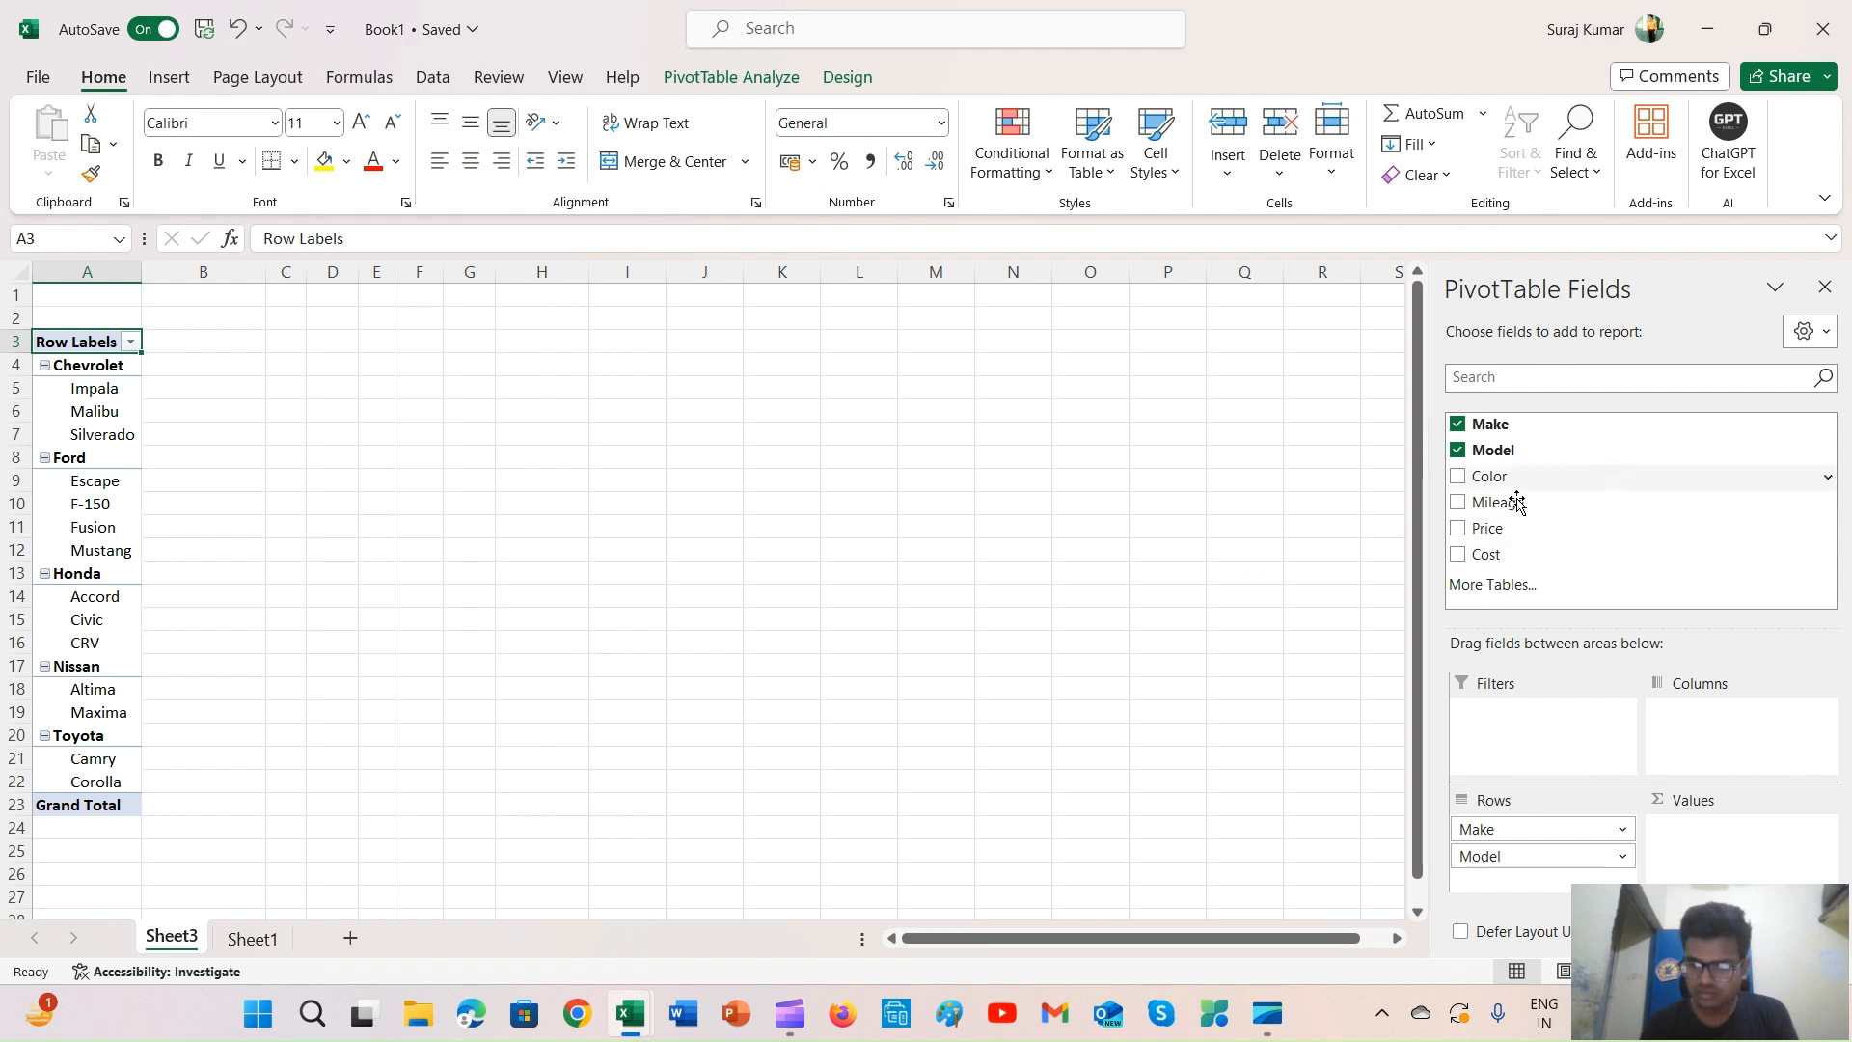
left_click_drag(1486, 529, 1698, 835)
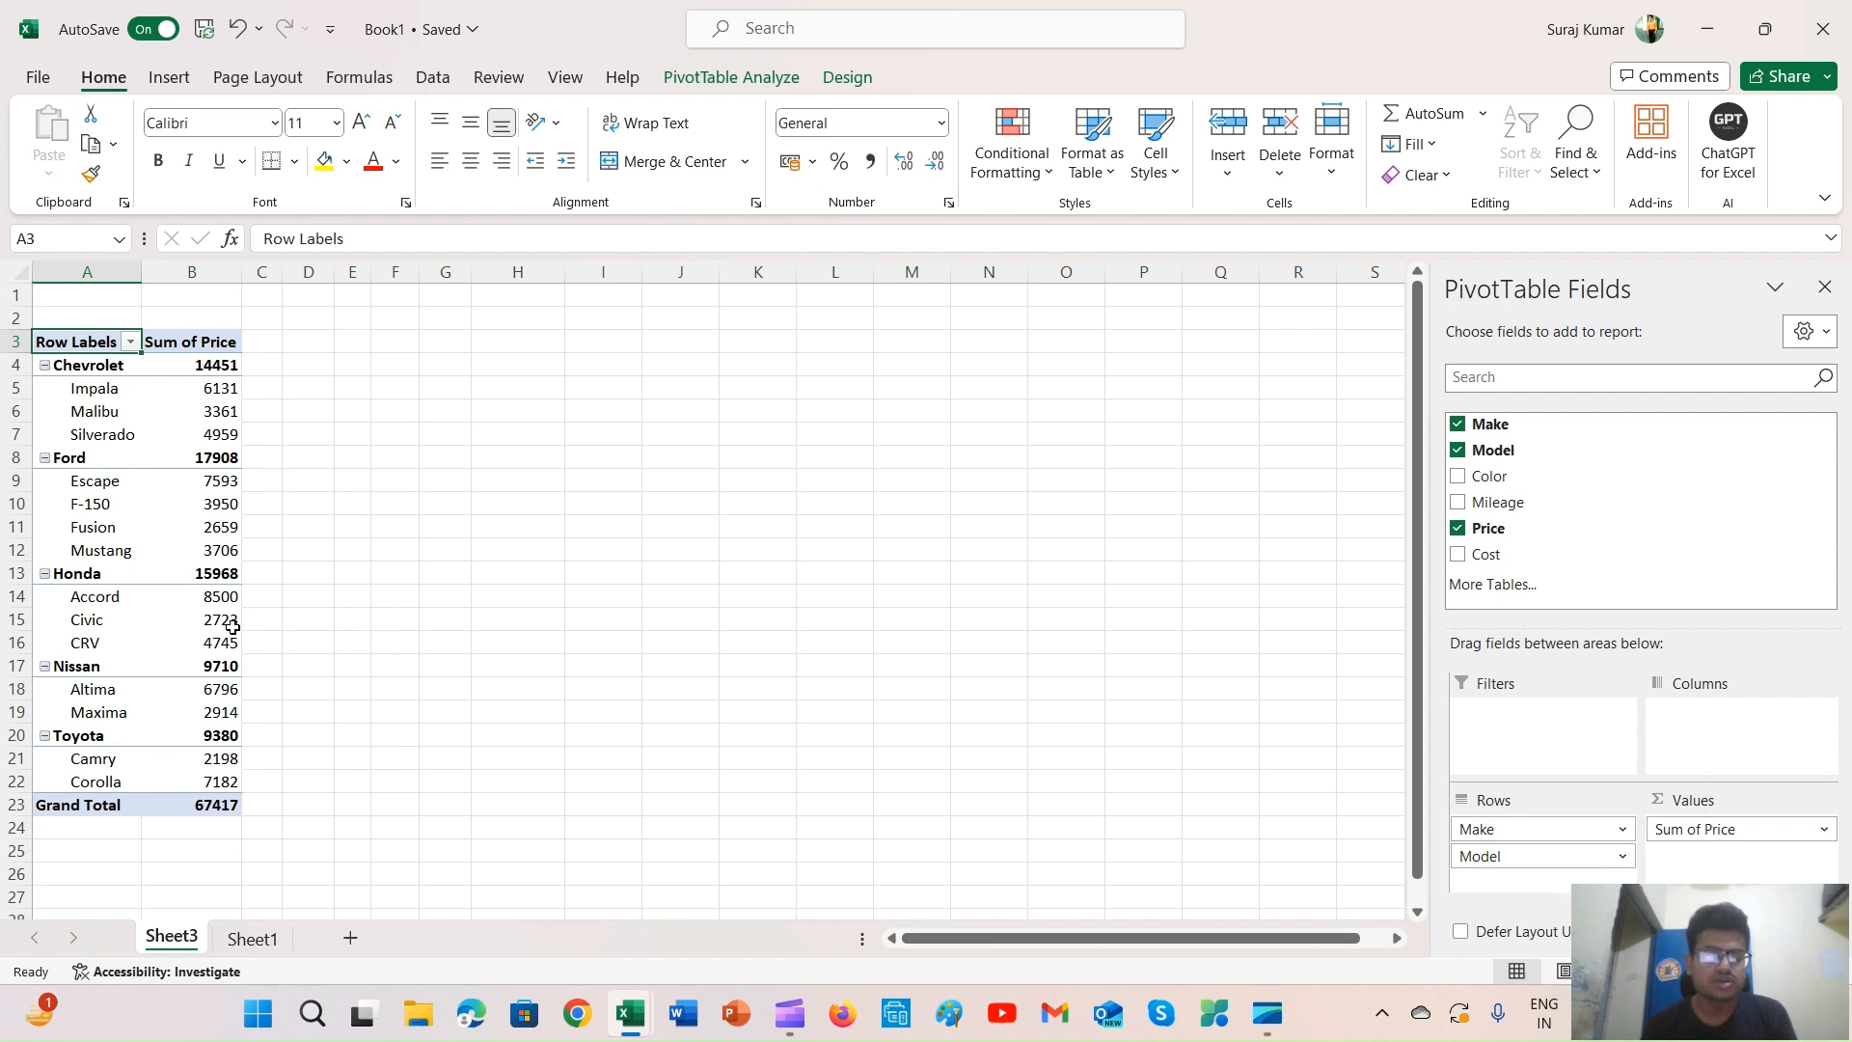
left_click(204, 394)
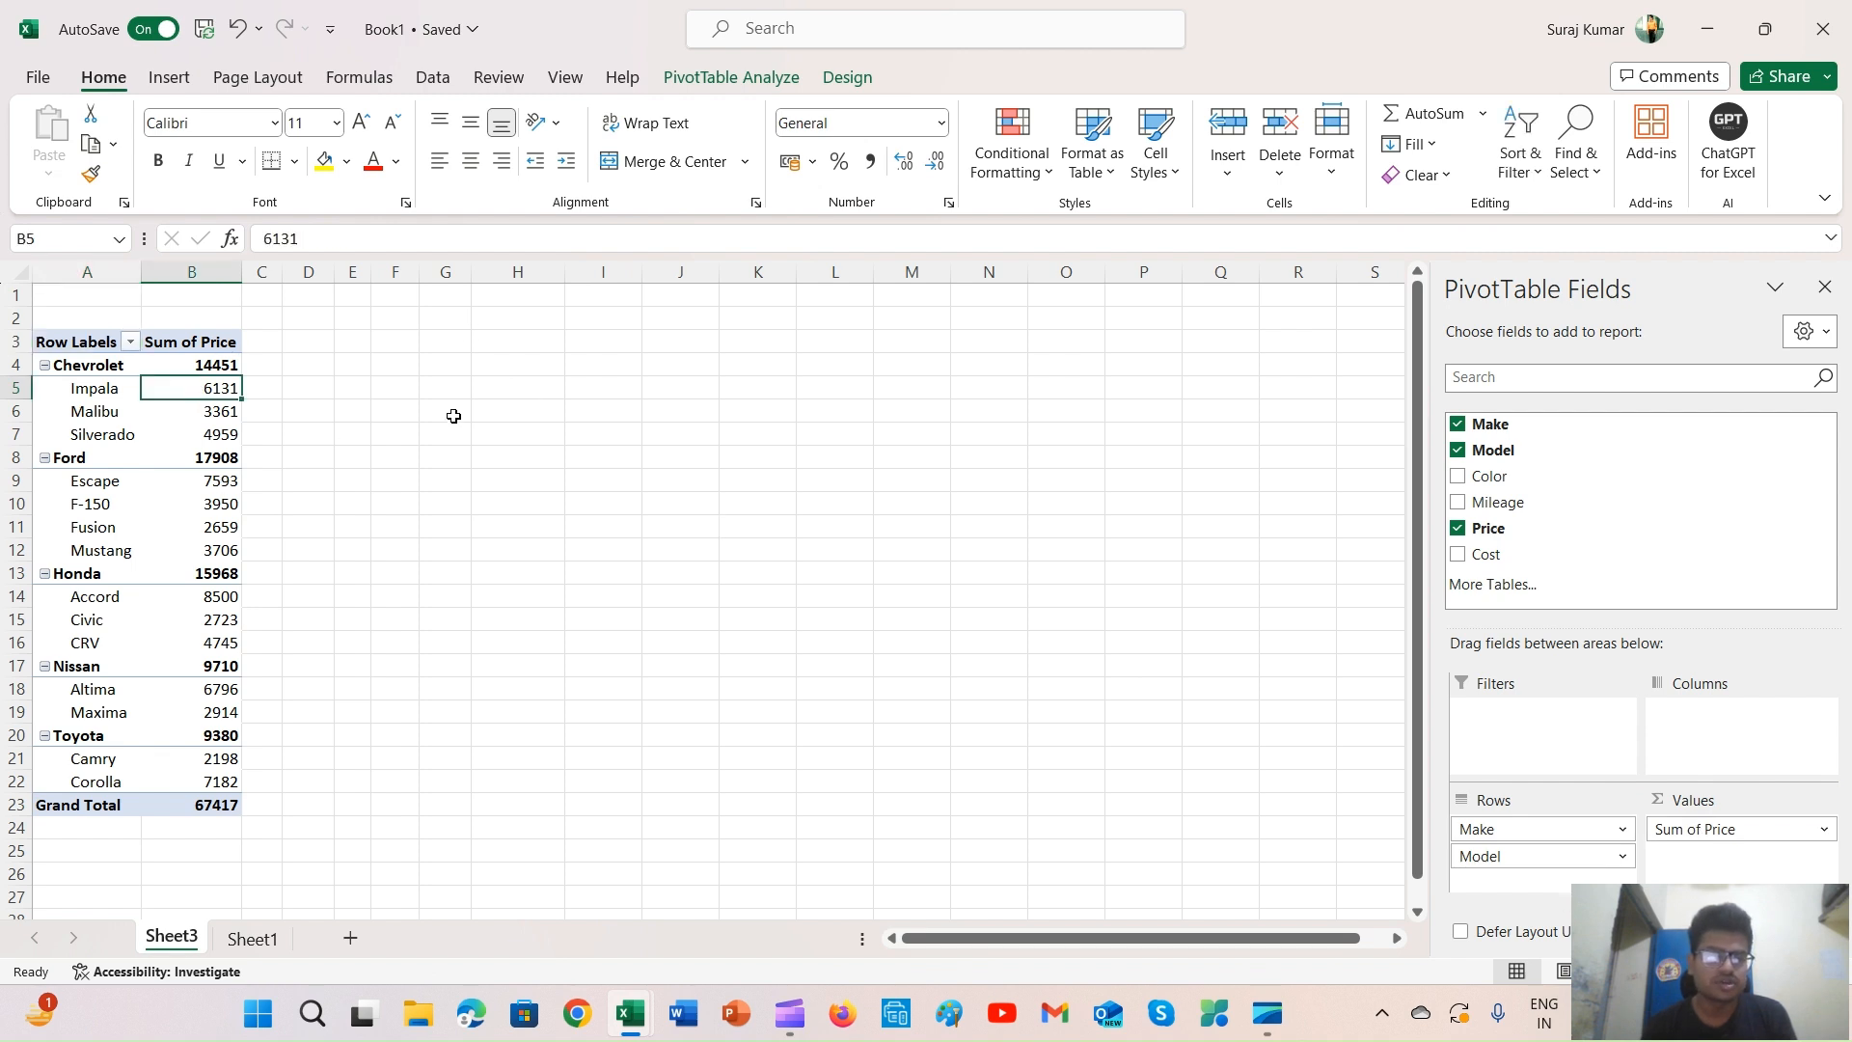
right_click(213, 385)
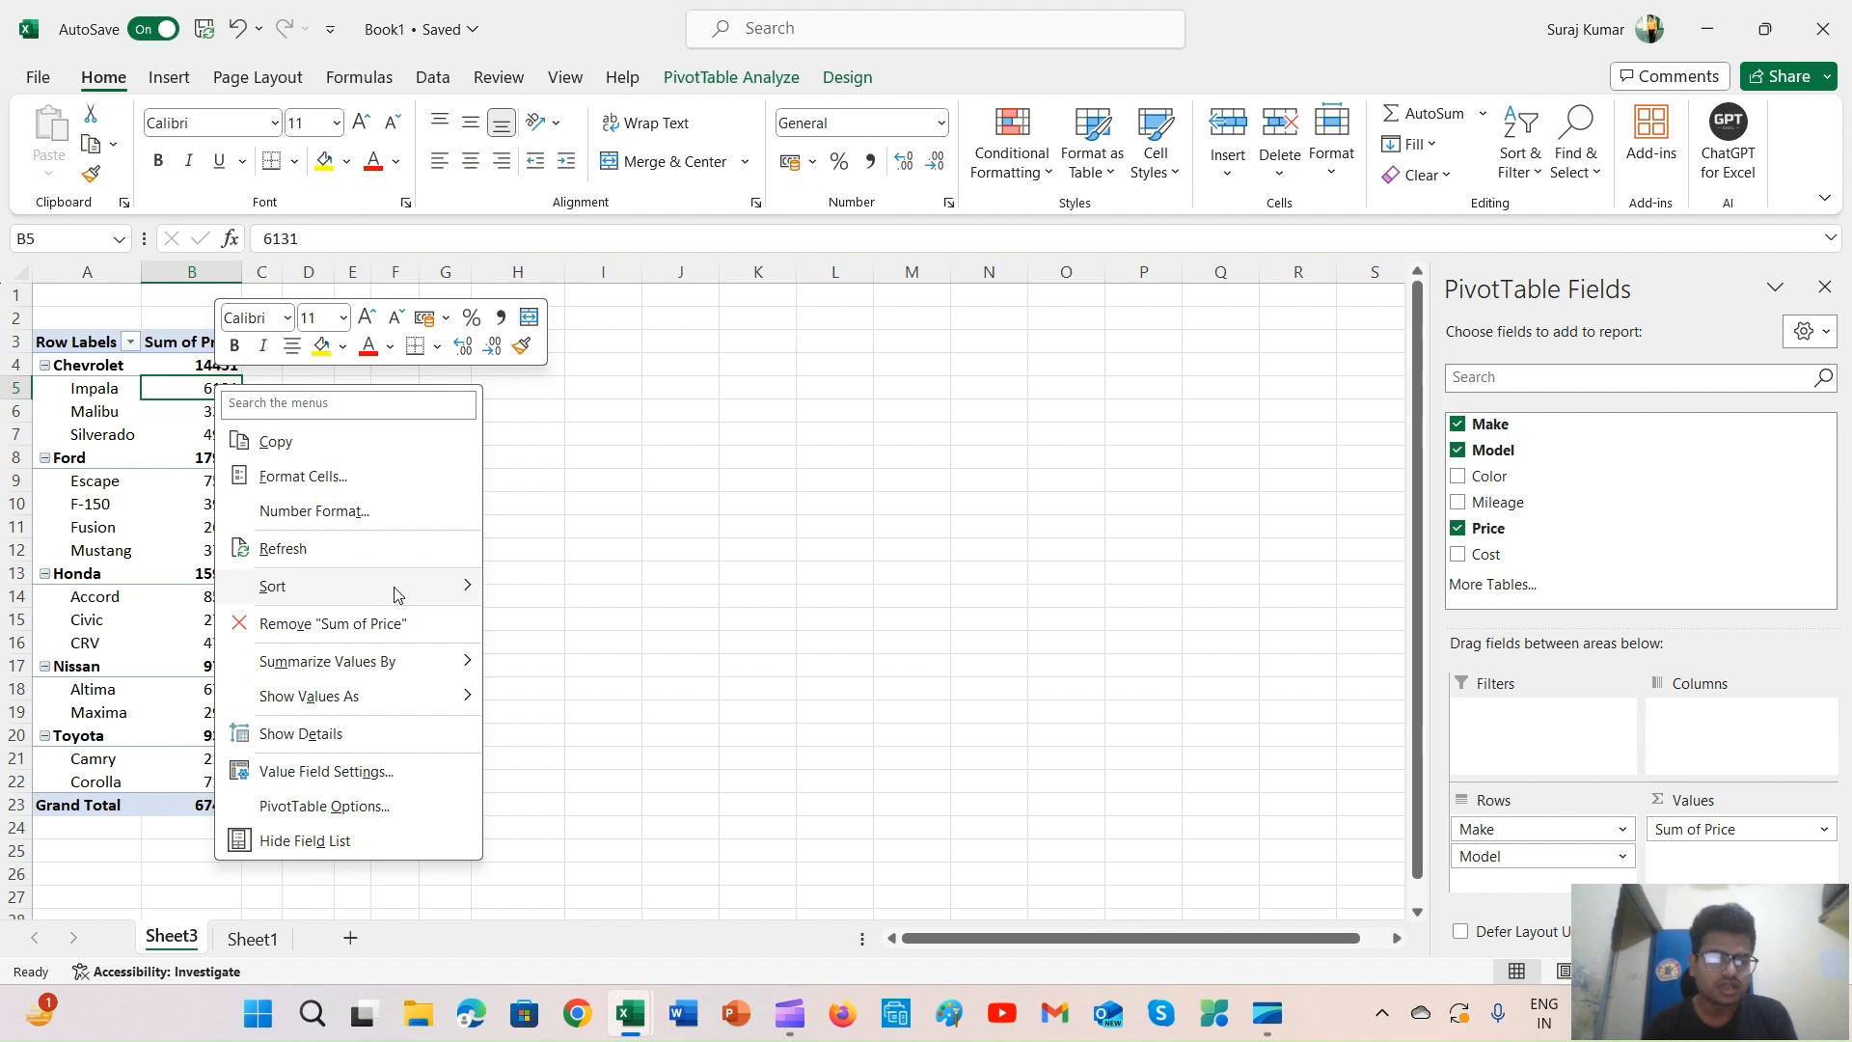
mouse_move(398, 594)
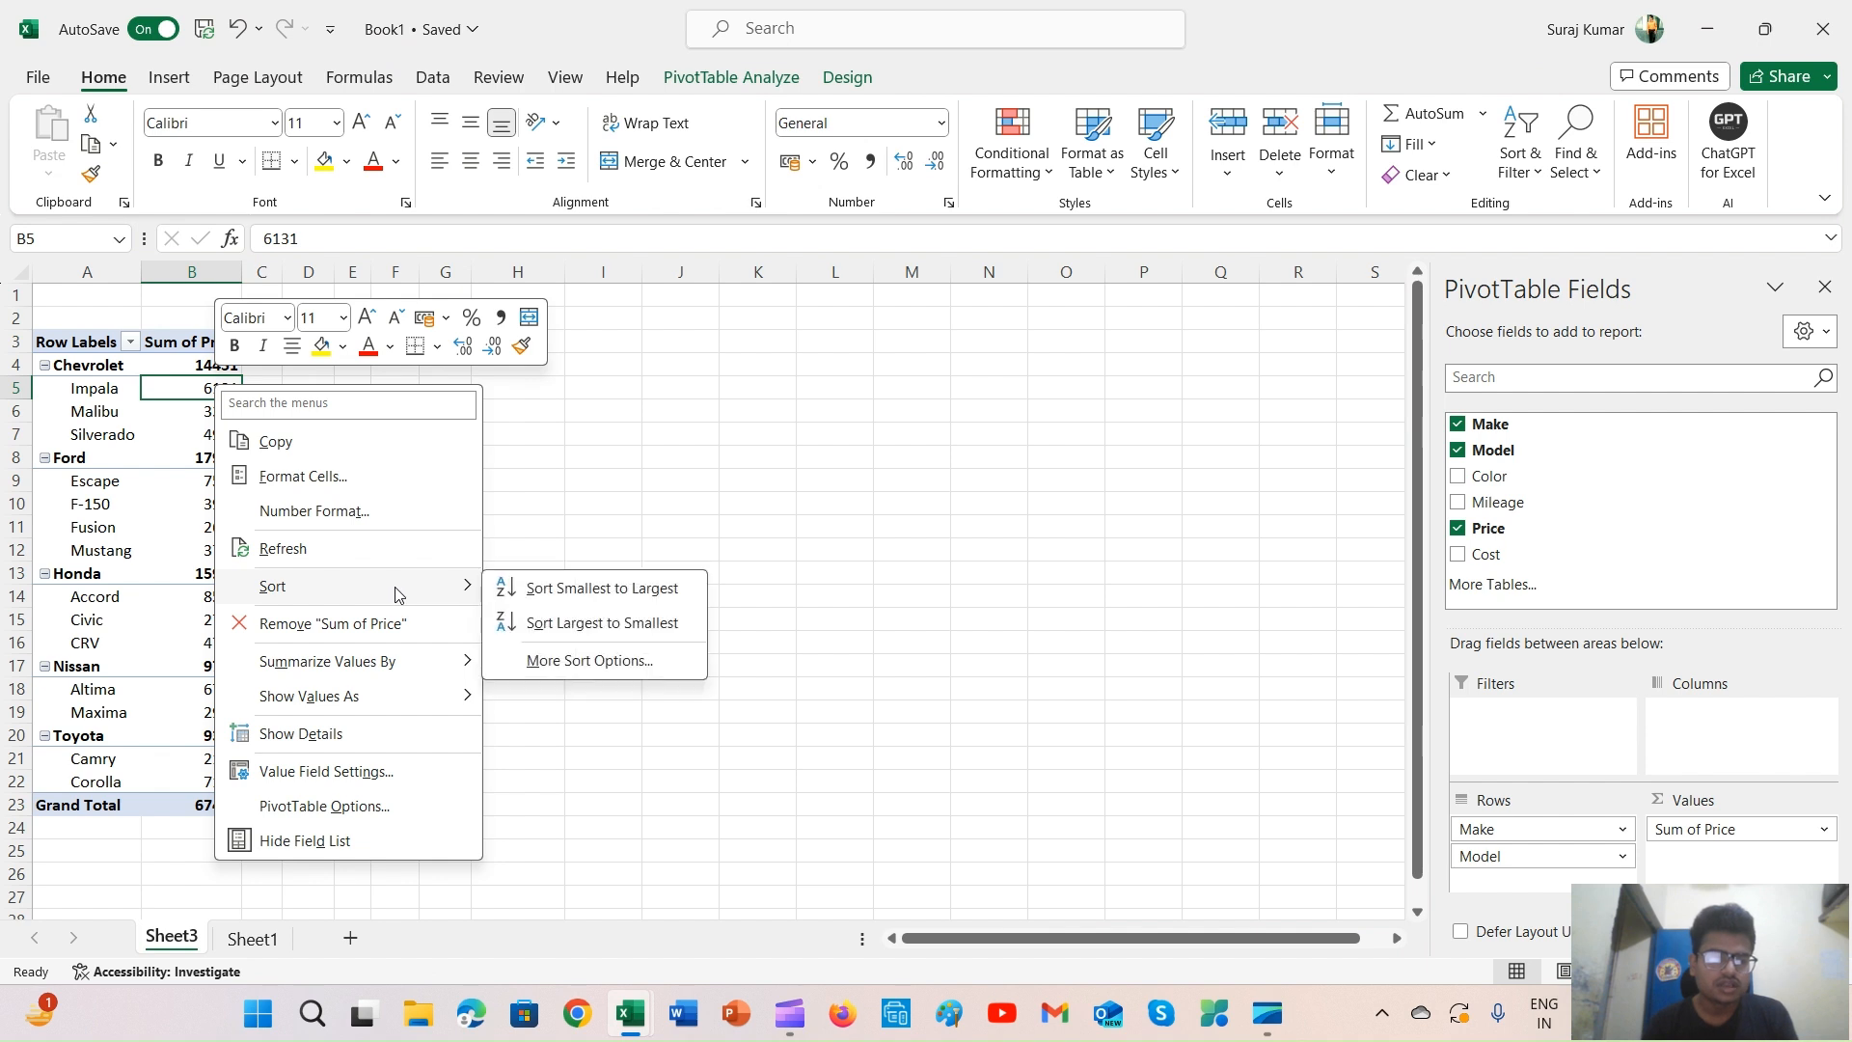
left_click(184, 402)
key("Up")
left_click(184, 401)
key("ctrl+shift+Down")
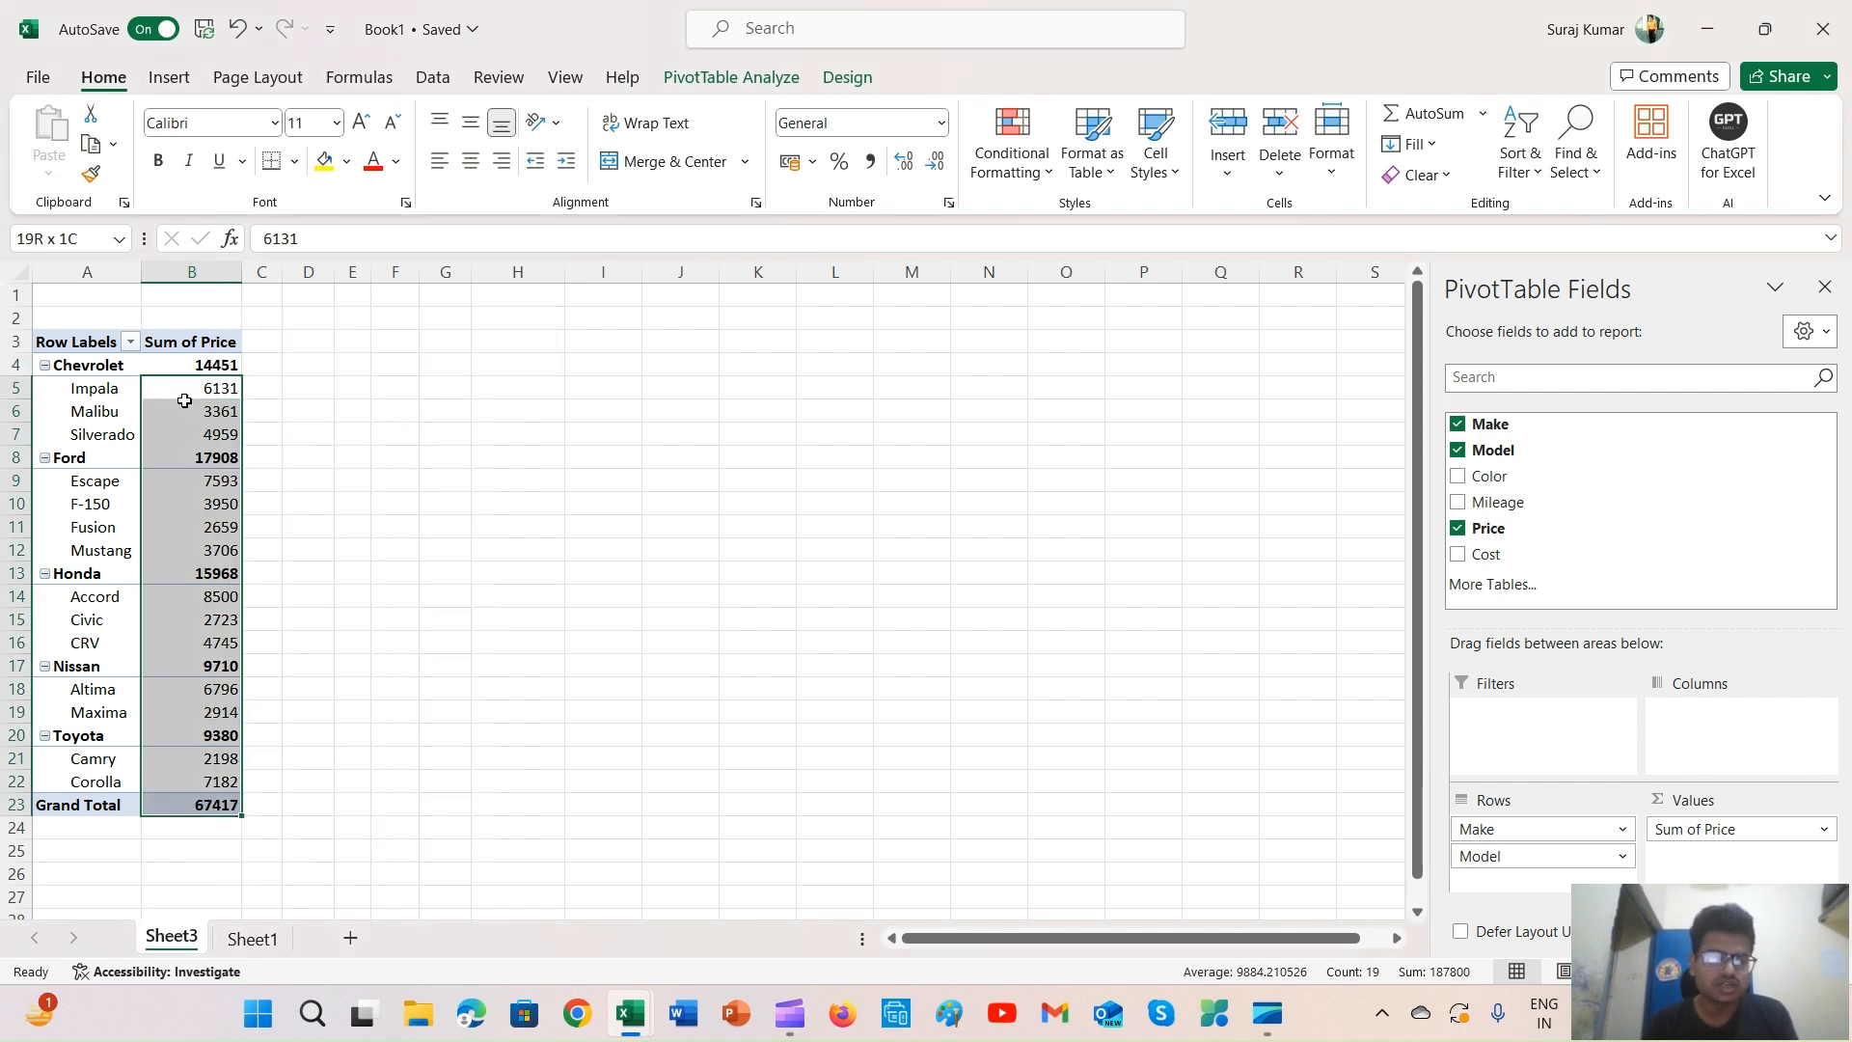
right_click(187, 406)
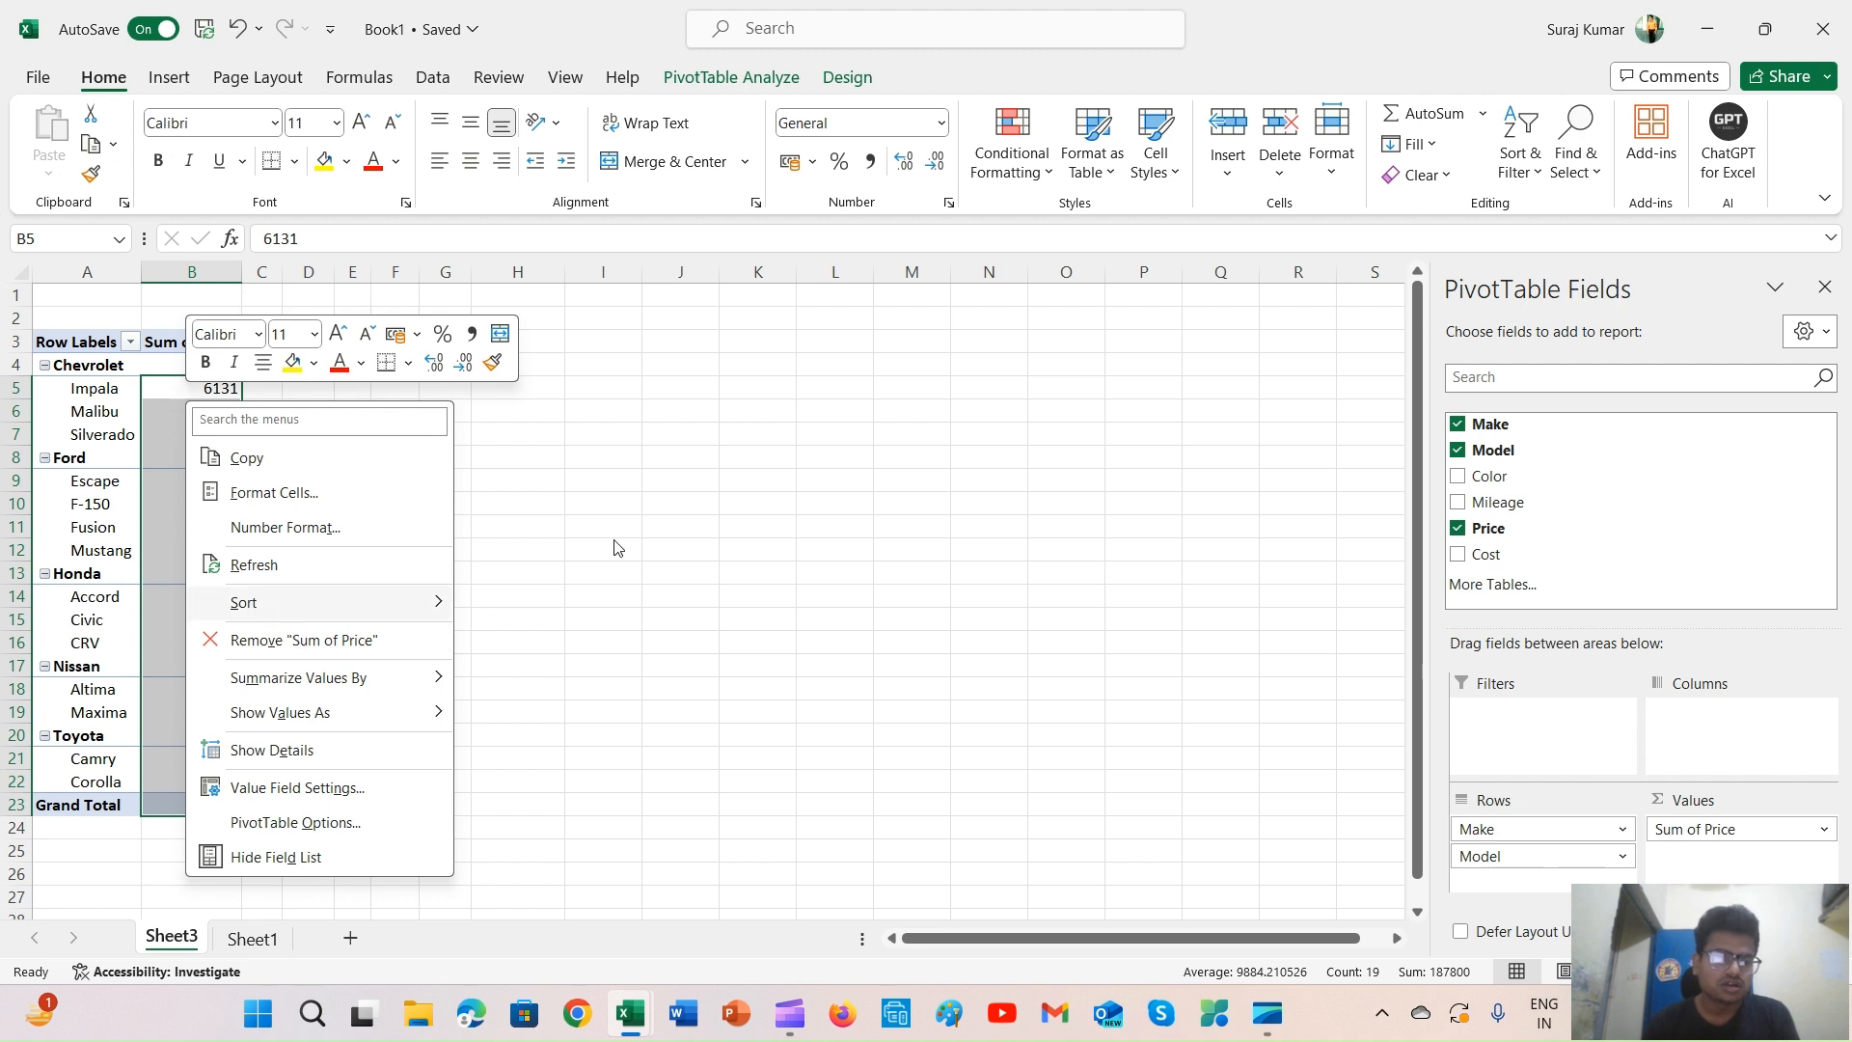
left_click(613, 539)
right_click(220, 422)
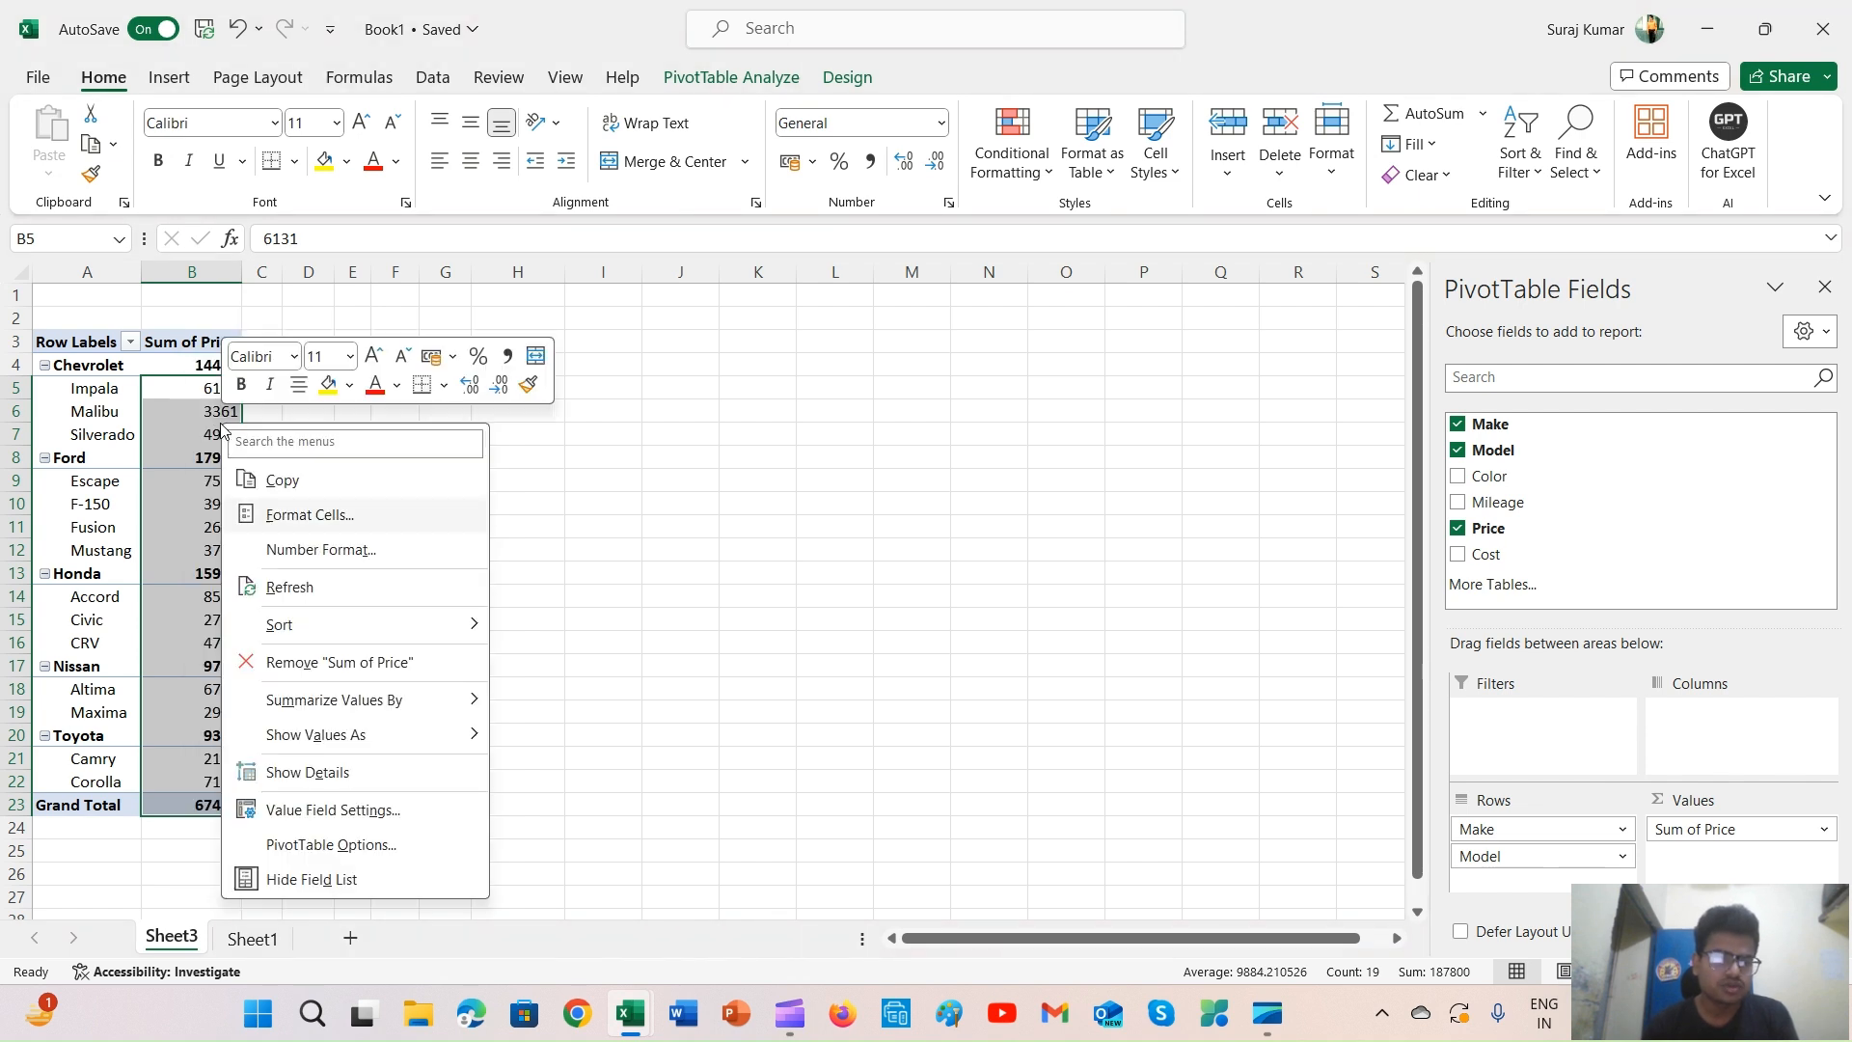
mouse_move(386, 624)
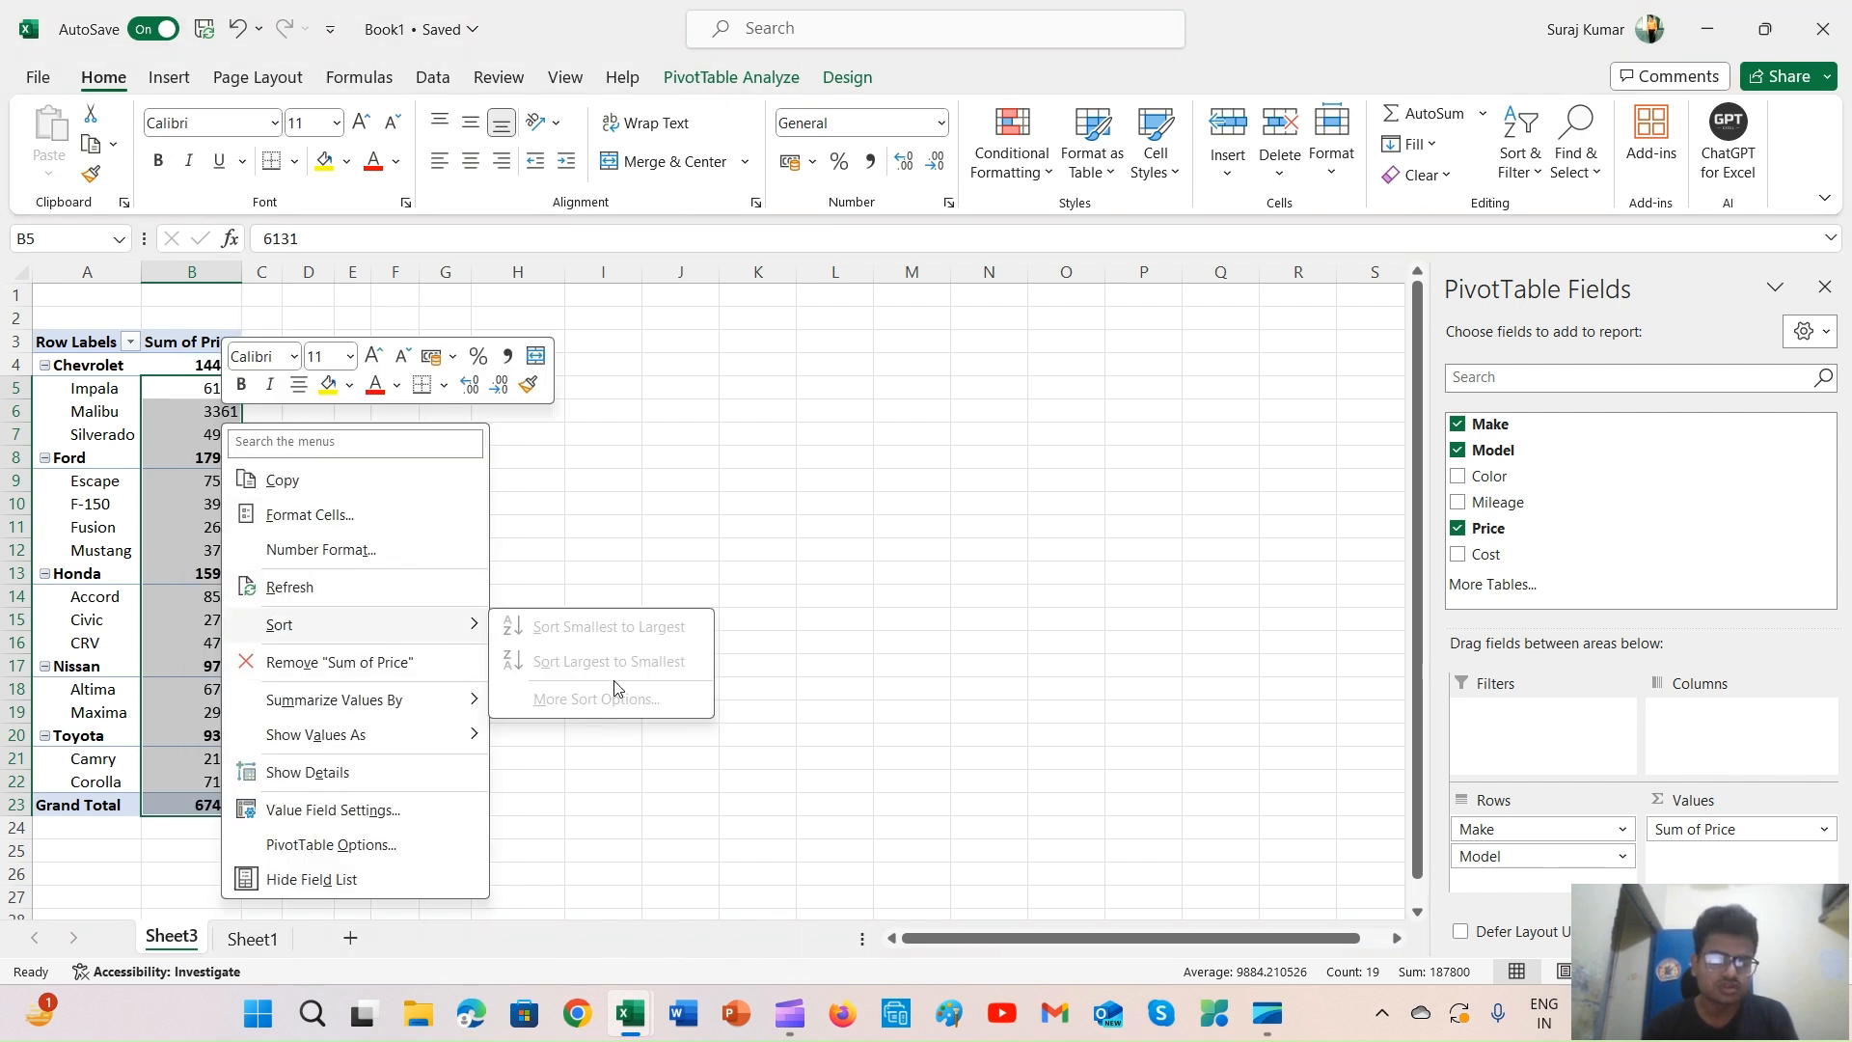
left_click(619, 547)
Sort the models within each make by Sum of Price from largest to smallest
left_click(192, 388)
right_click(193, 391)
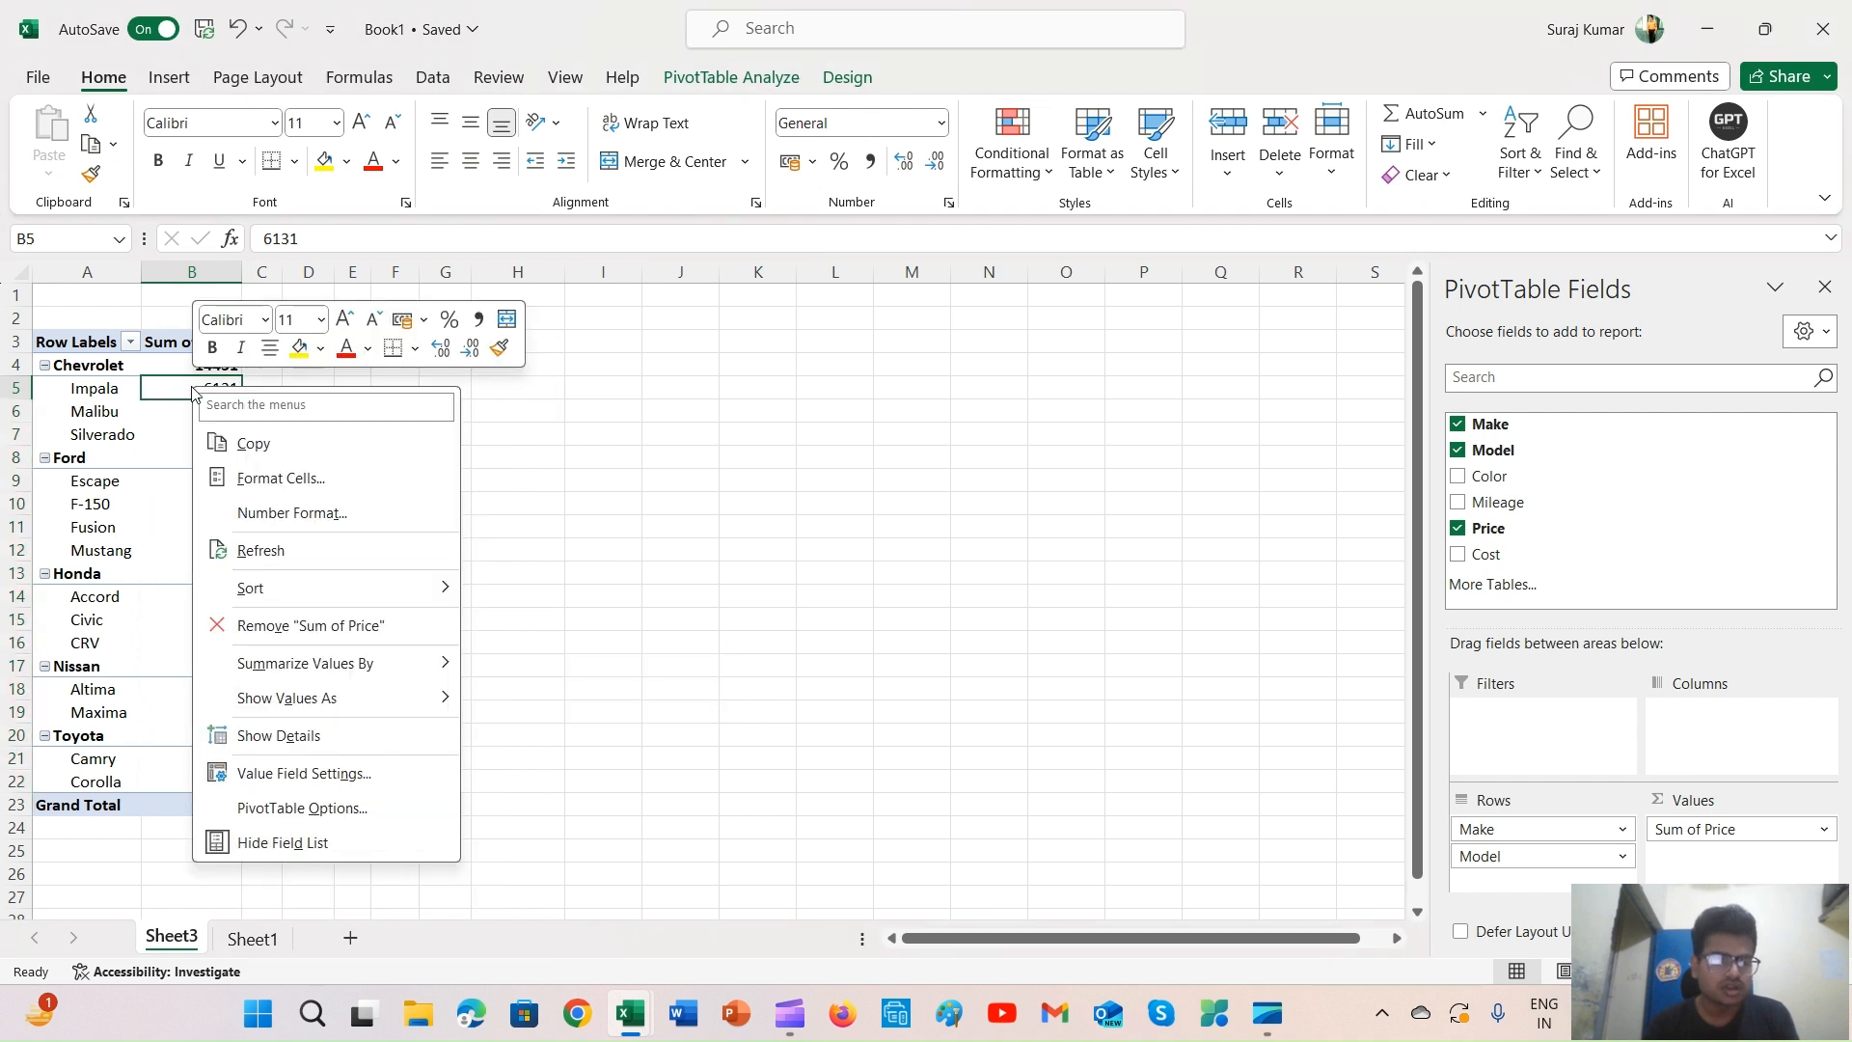
mouse_move(310, 590)
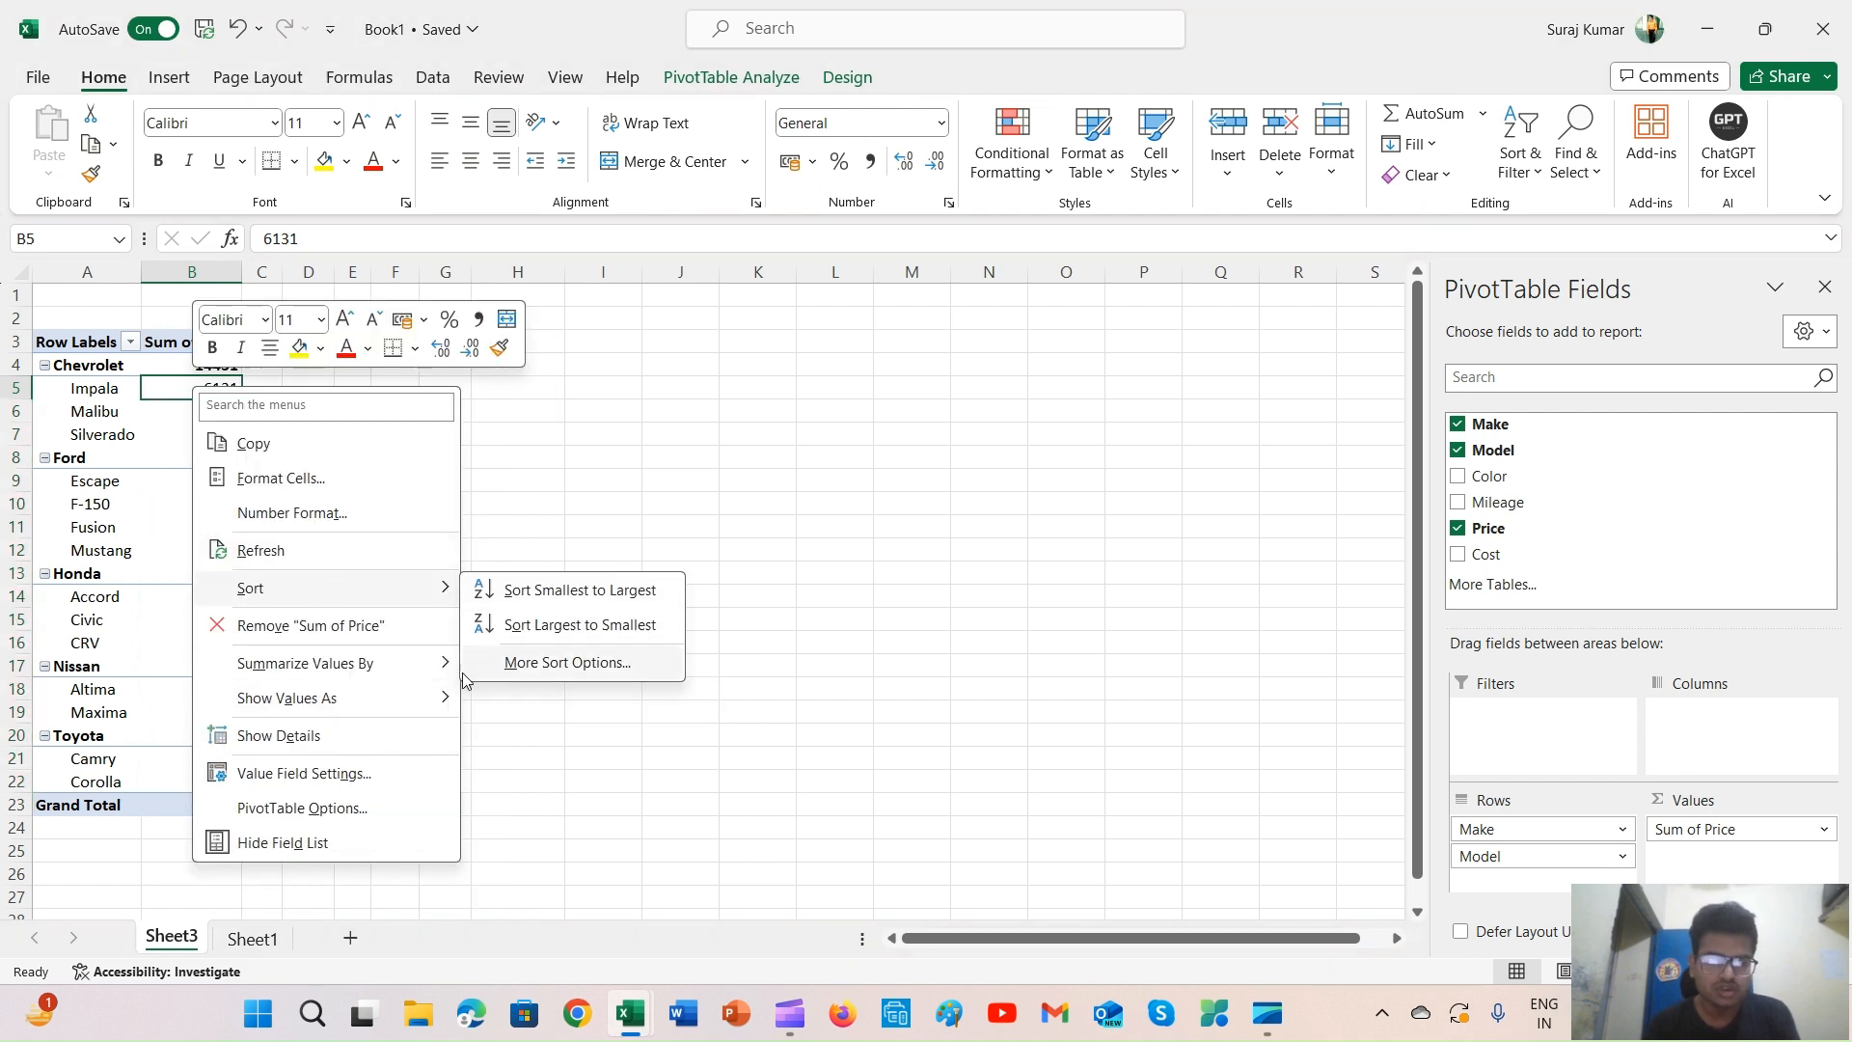
left_click(561, 635)
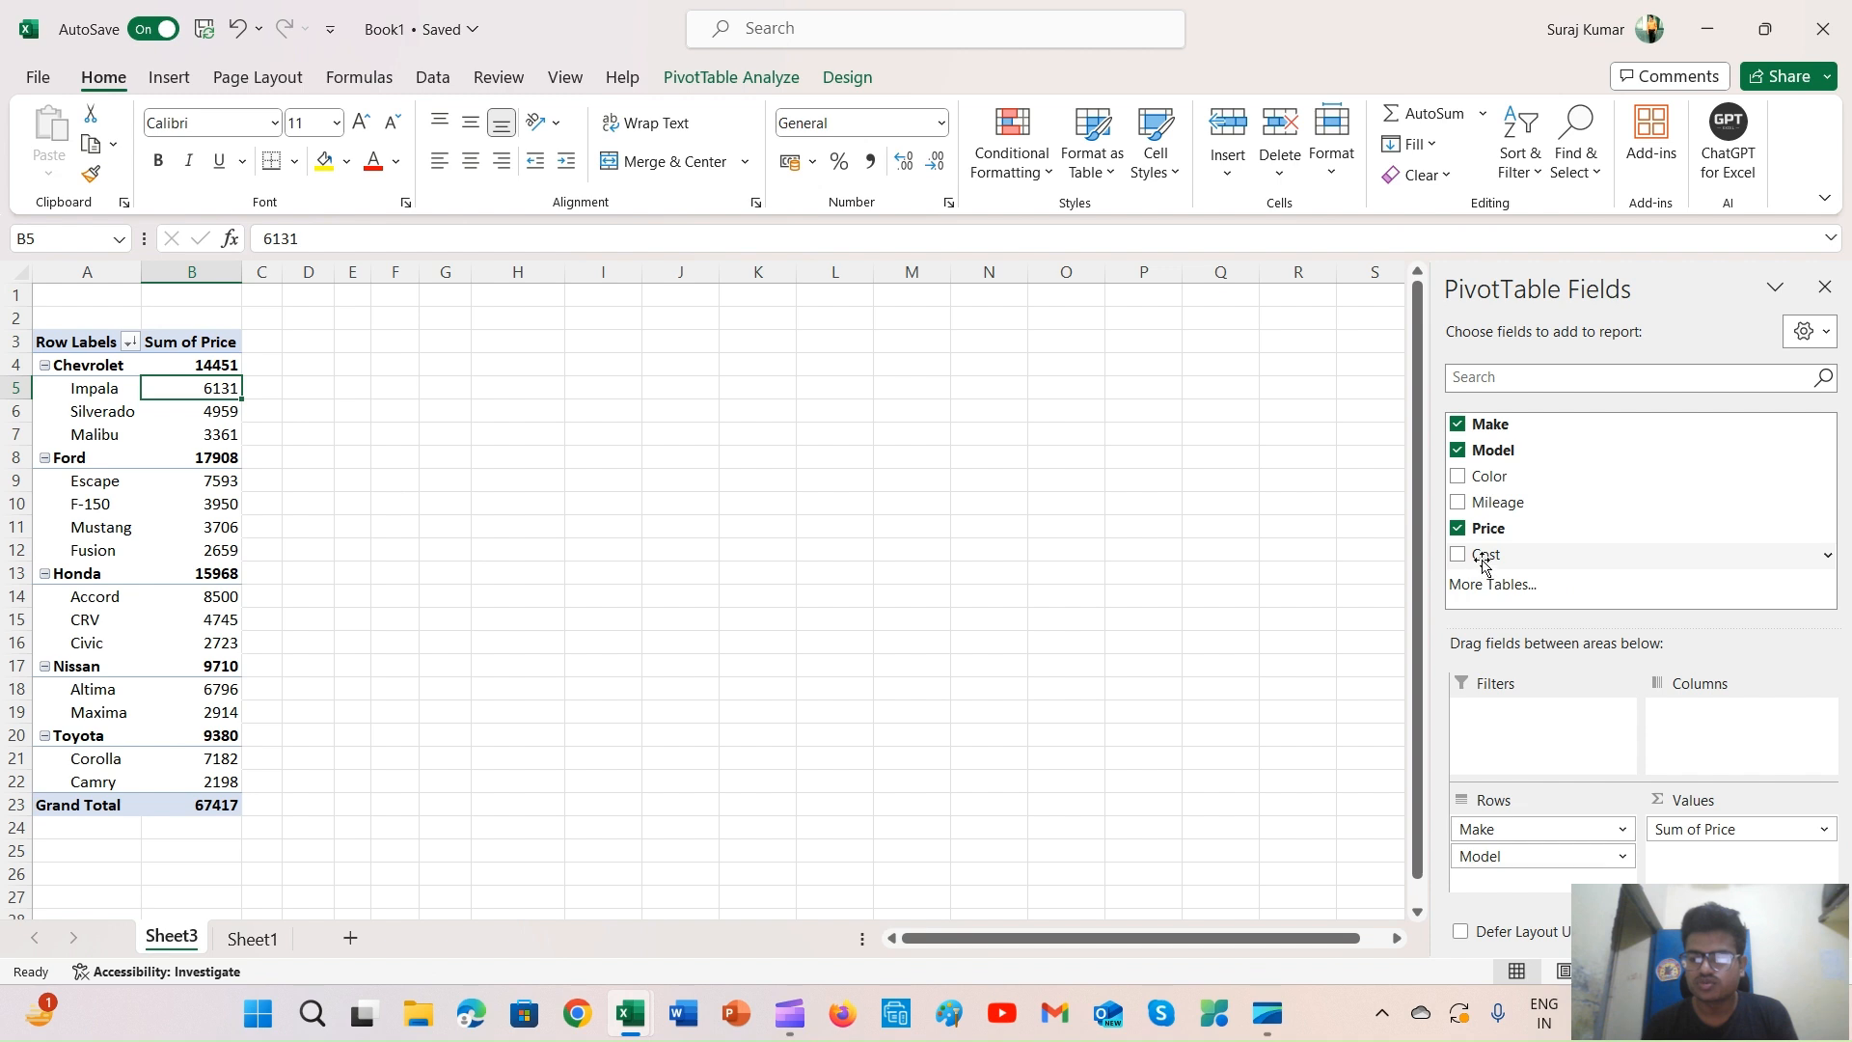
Add the Cost field to the Values area as a sum beneath Sum of Price
left_click_drag(1484, 564, 1713, 866)
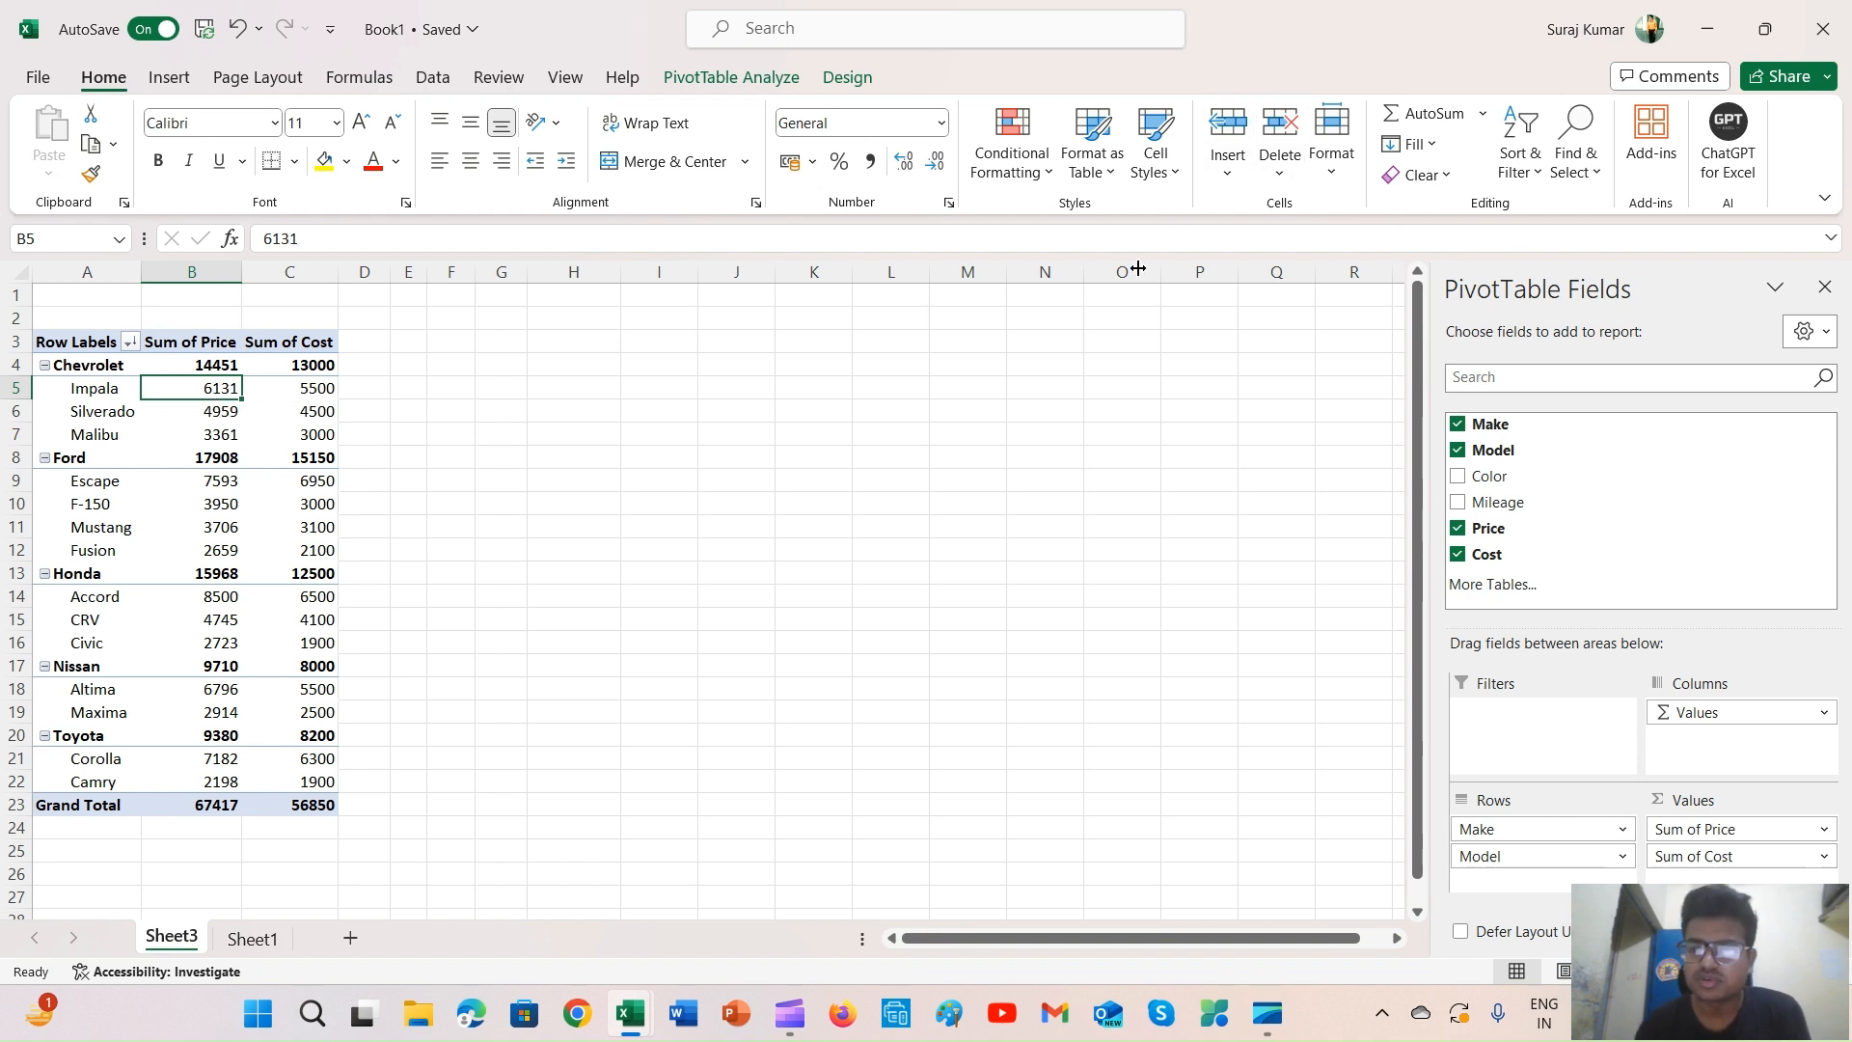
left_click(744, 86)
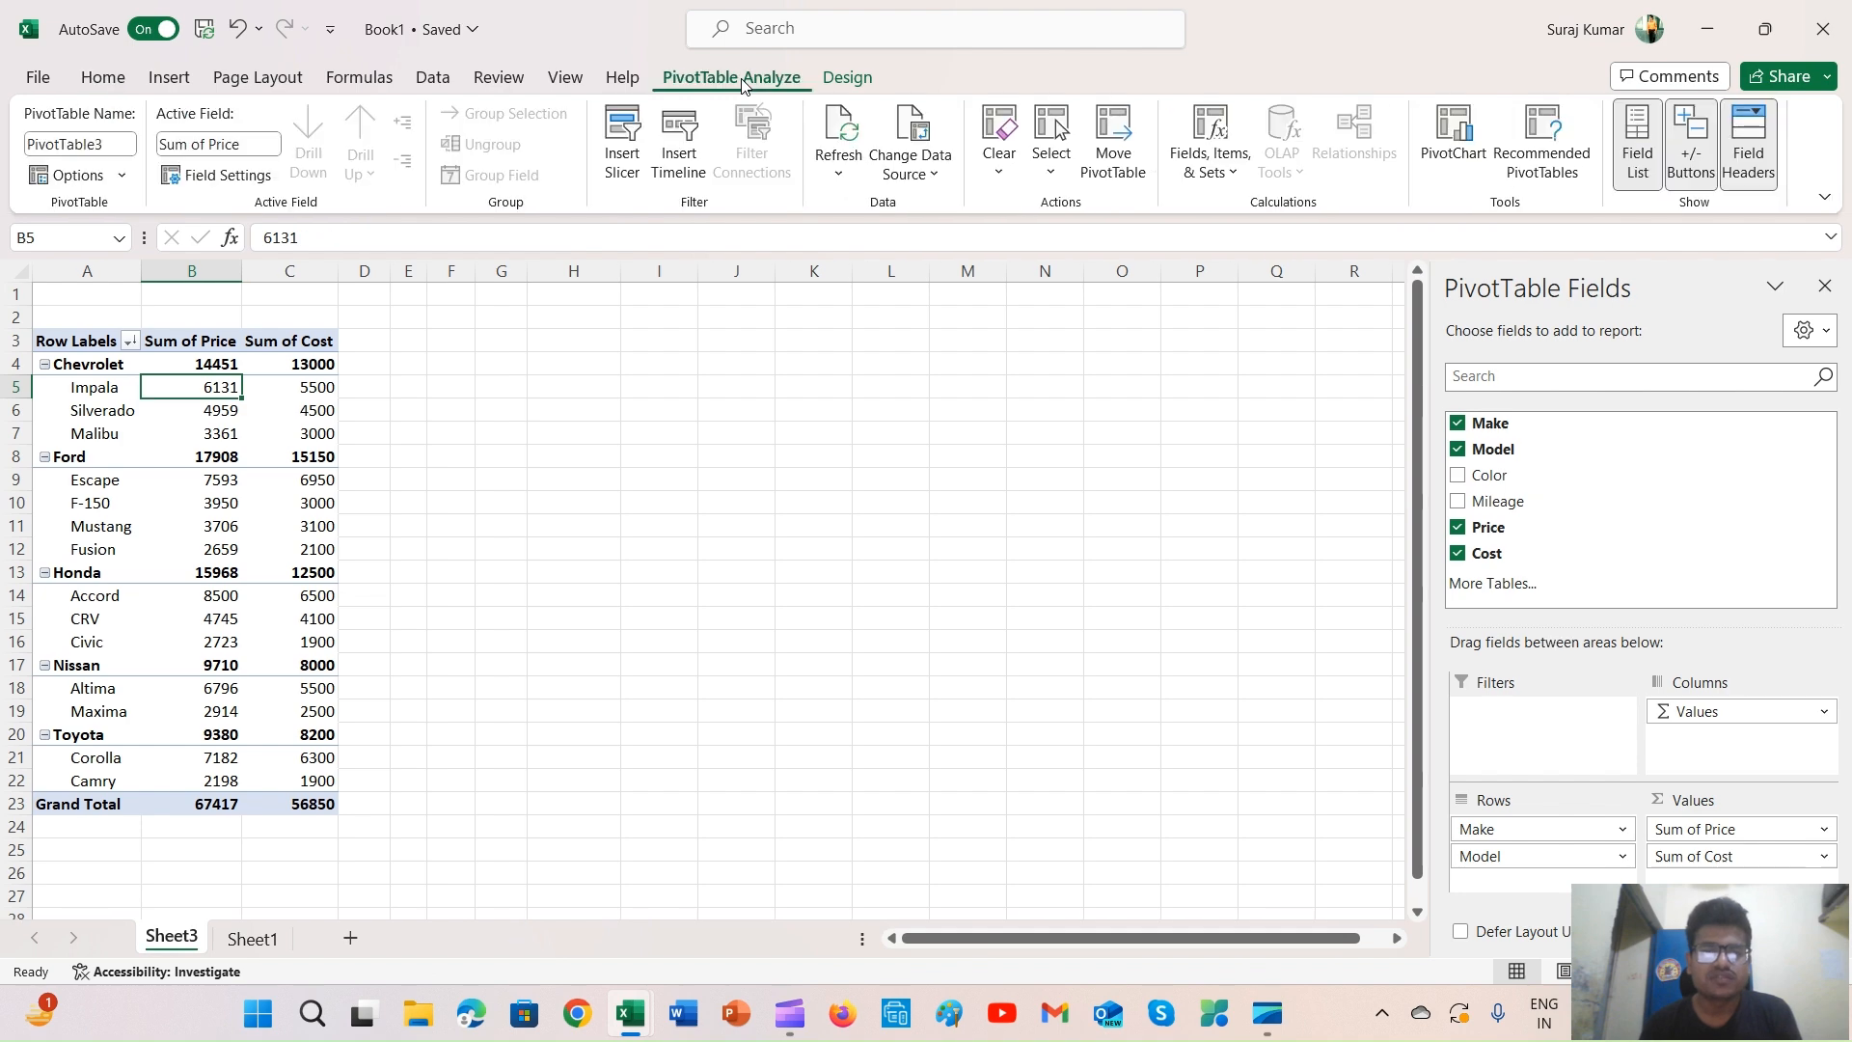
left_click(871, 68)
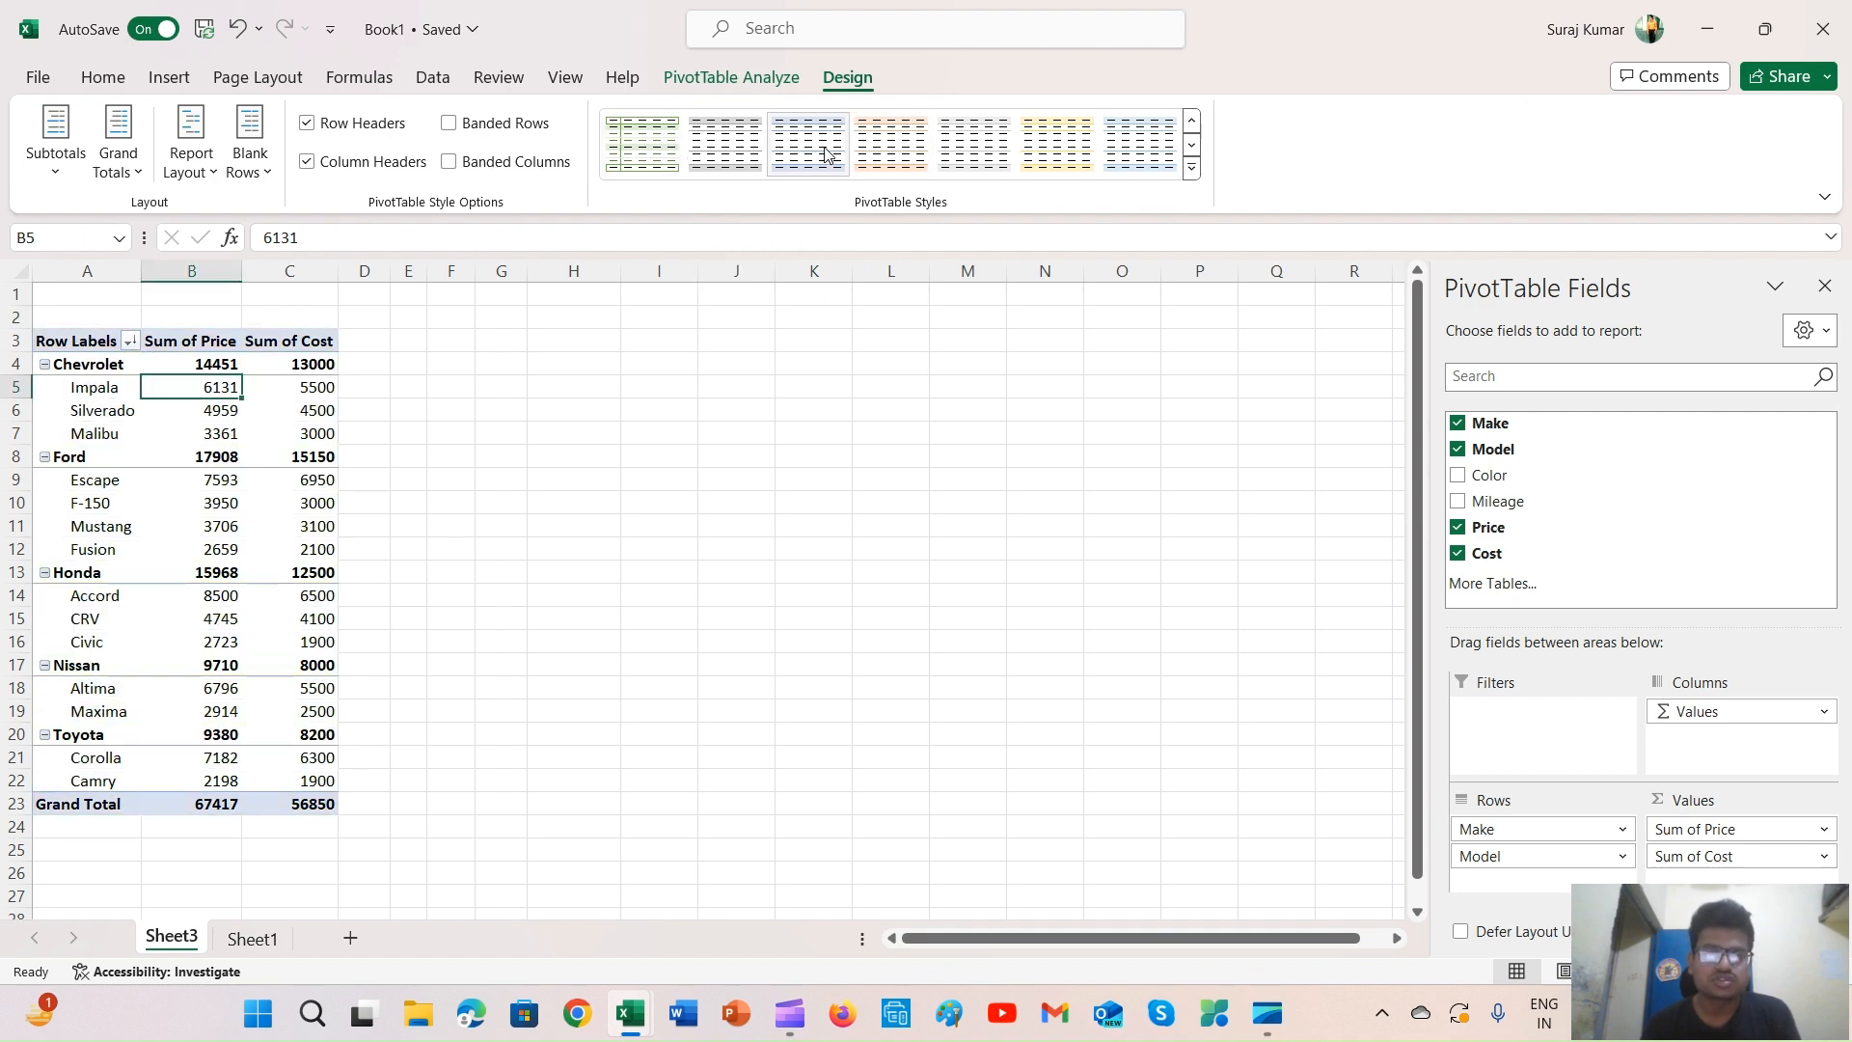
left_click(743, 81)
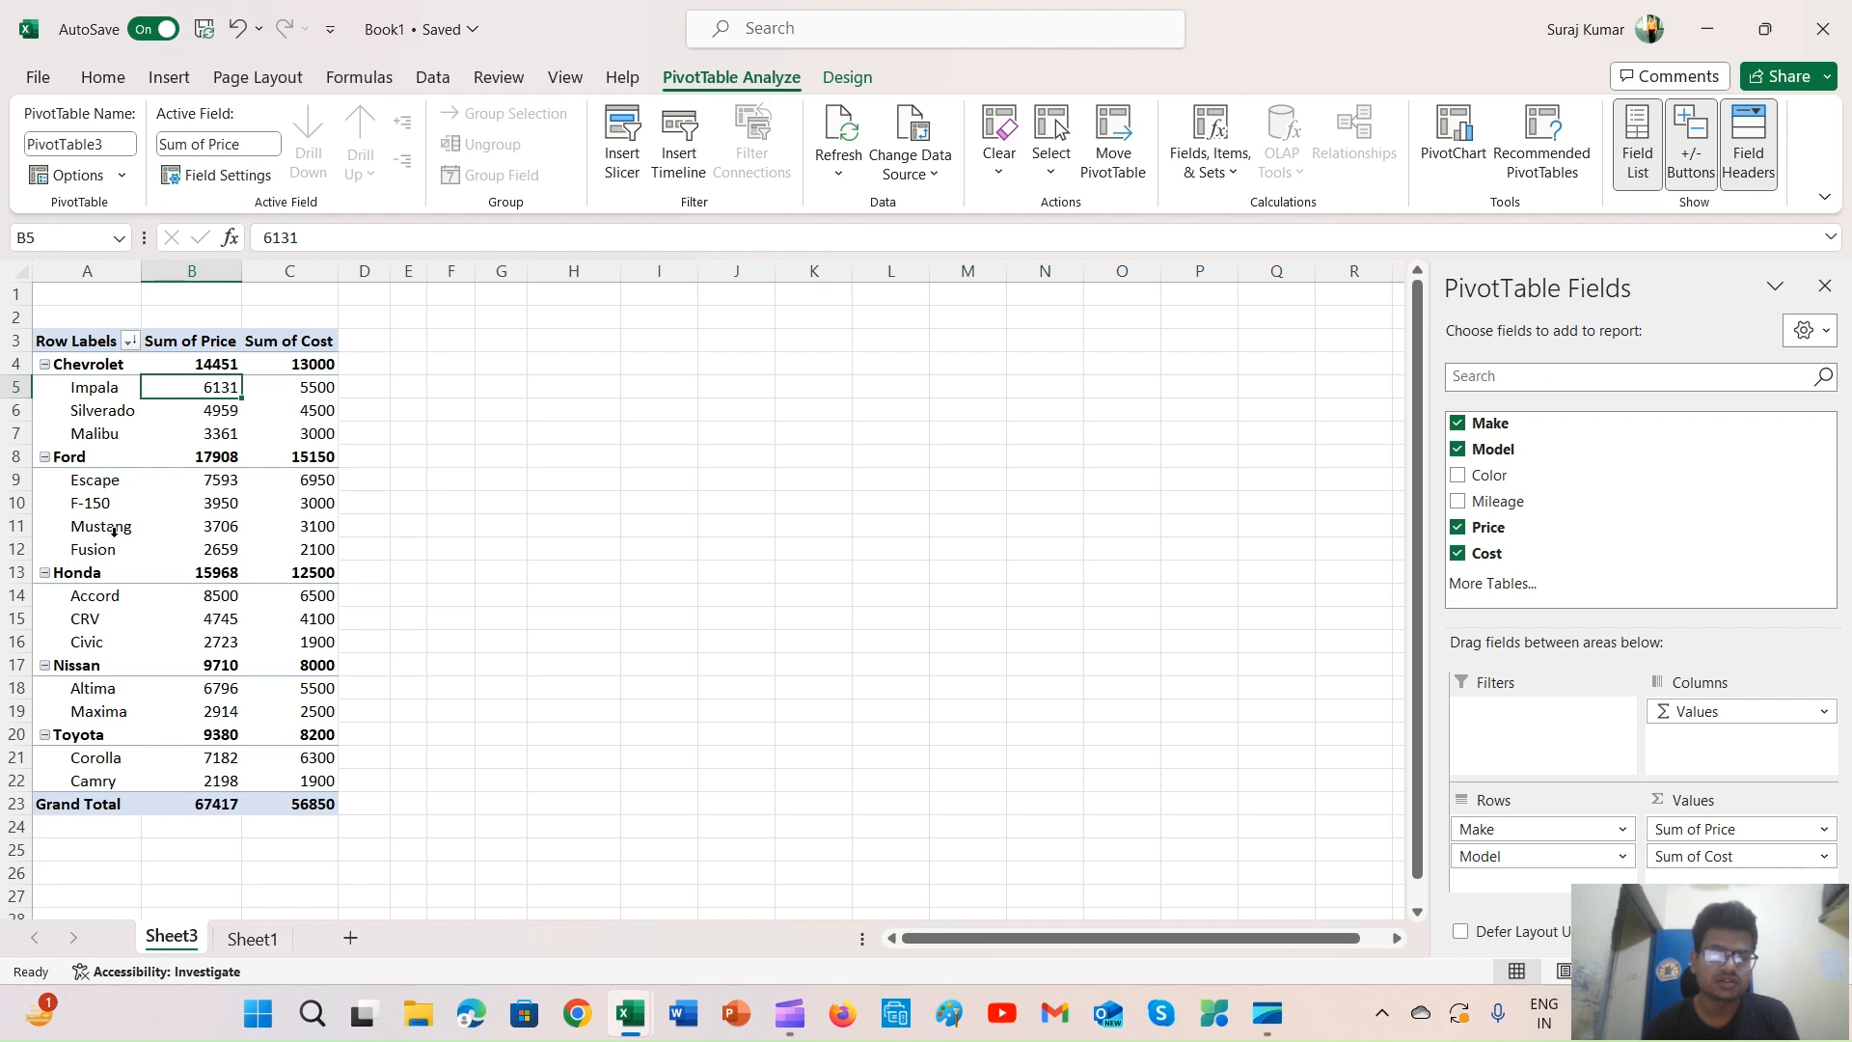
left_click(364, 340)
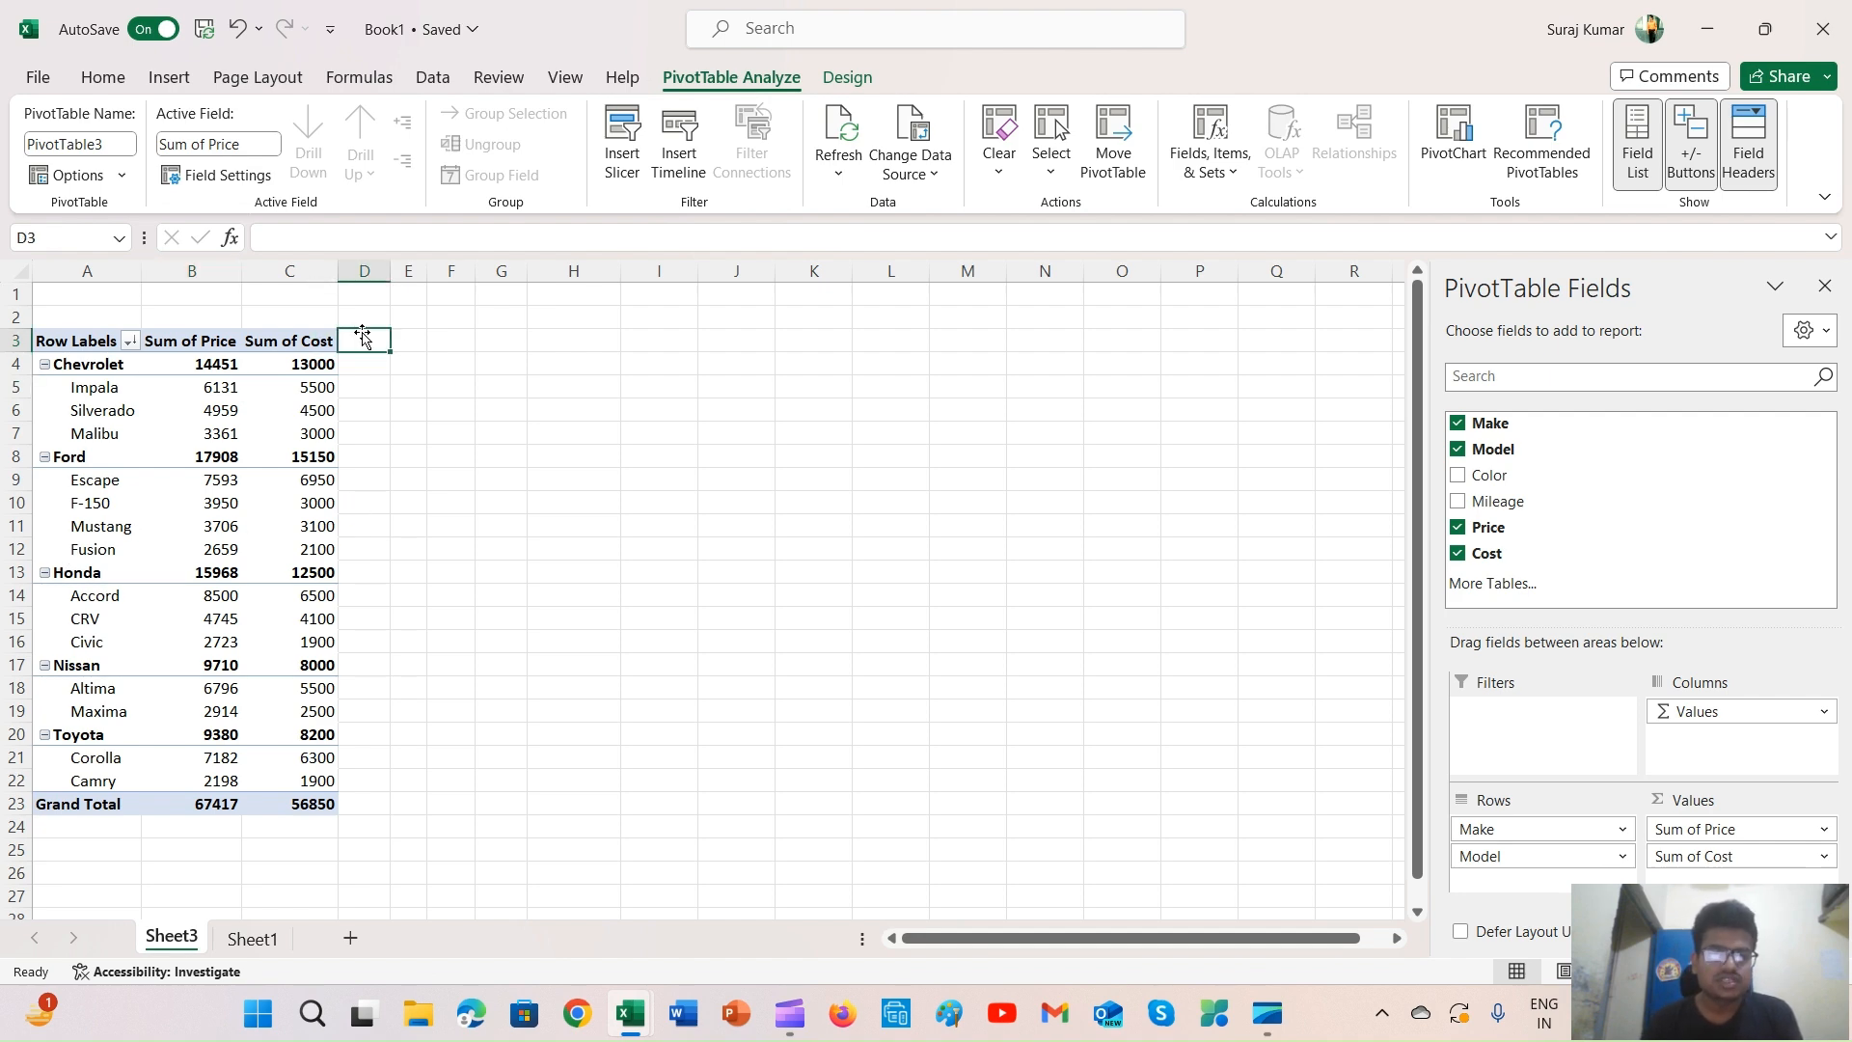
Try the Color field in the Columns area beneath Values, and remove it from the PivotTable again
left_click(248, 438)
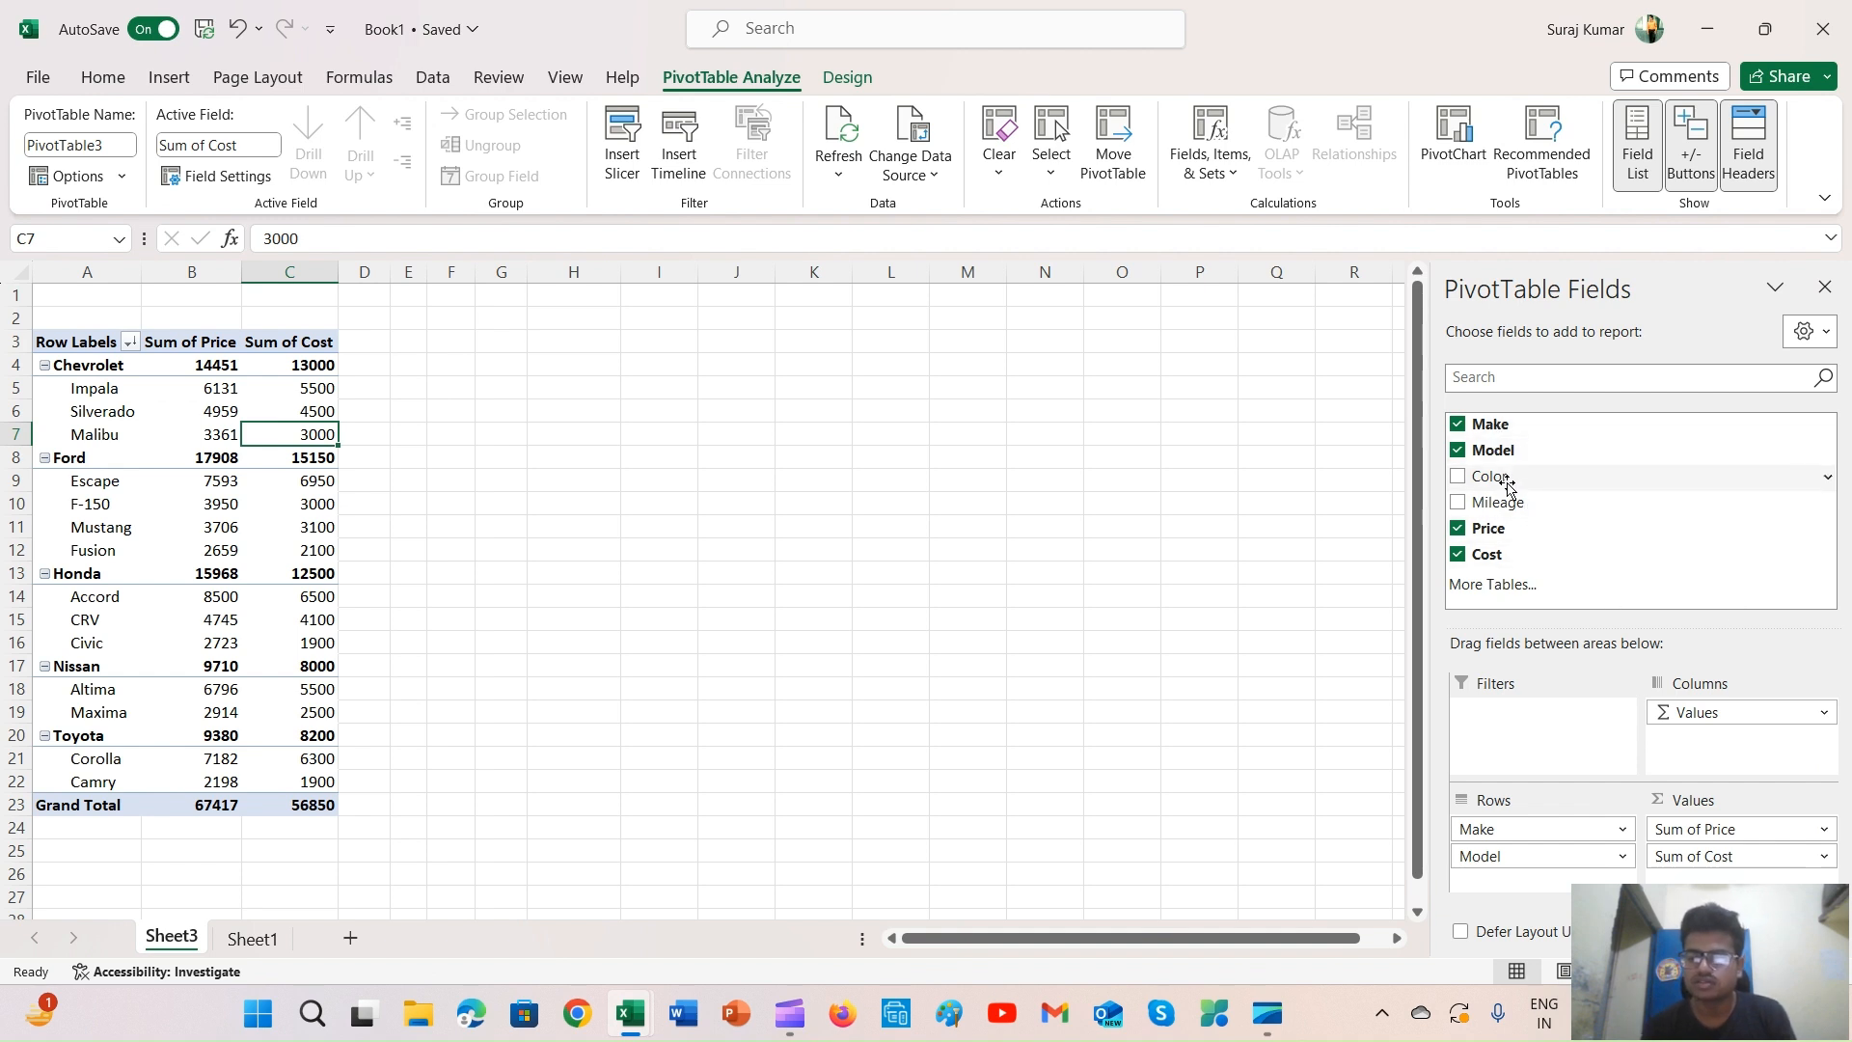
left_click_drag(1508, 485, 1702, 751)
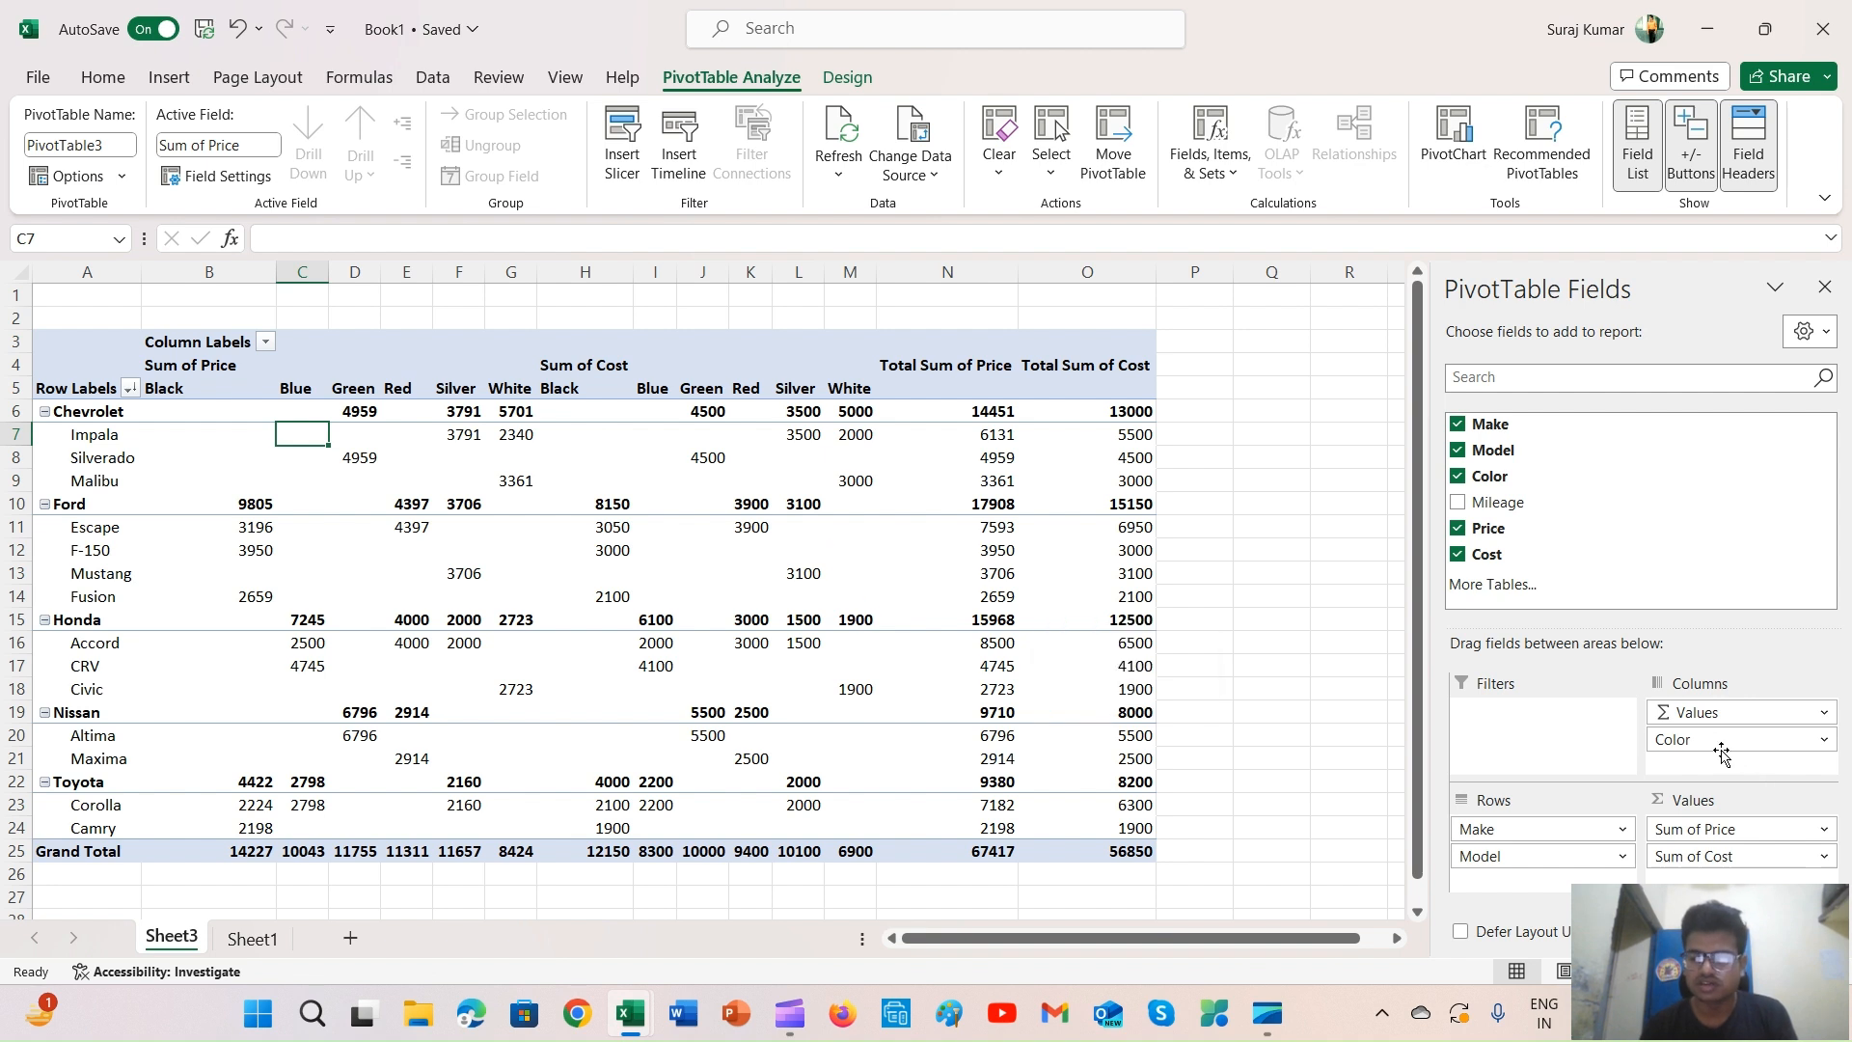
left_click_drag(1719, 741, 1170, 482)
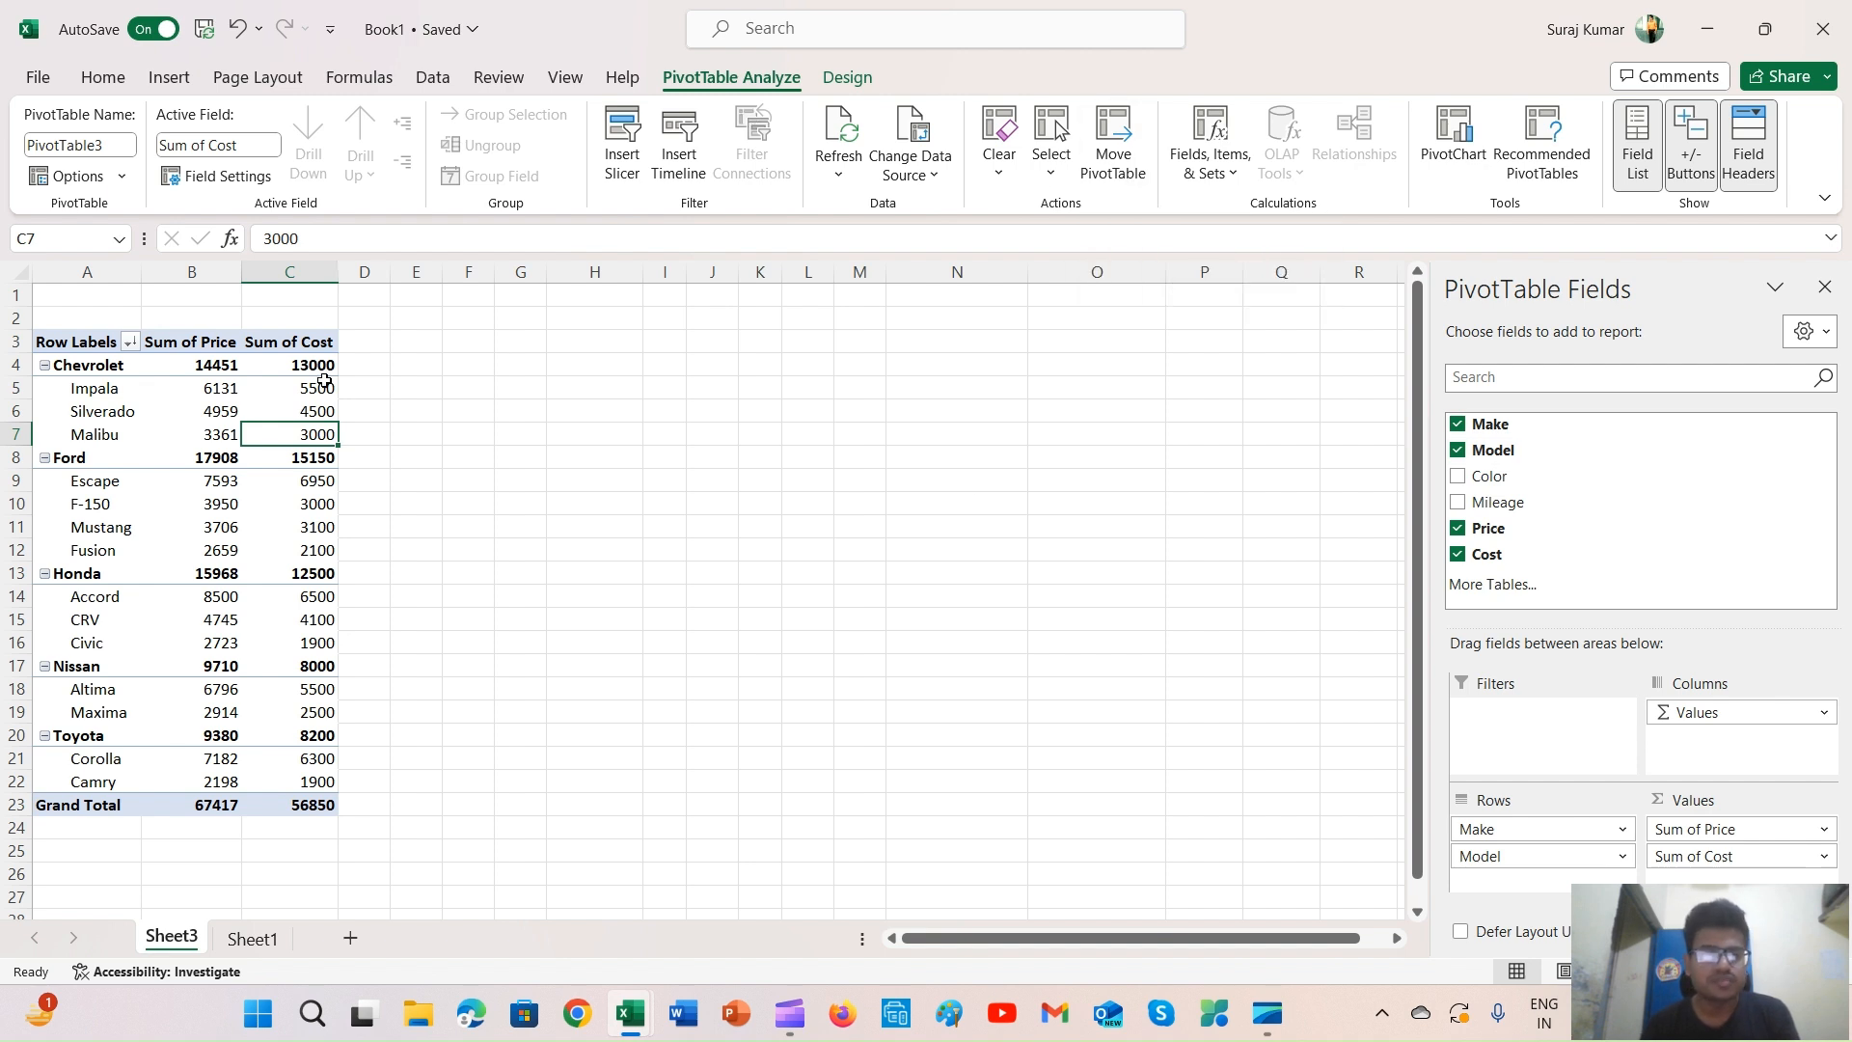
left_click(363, 370)
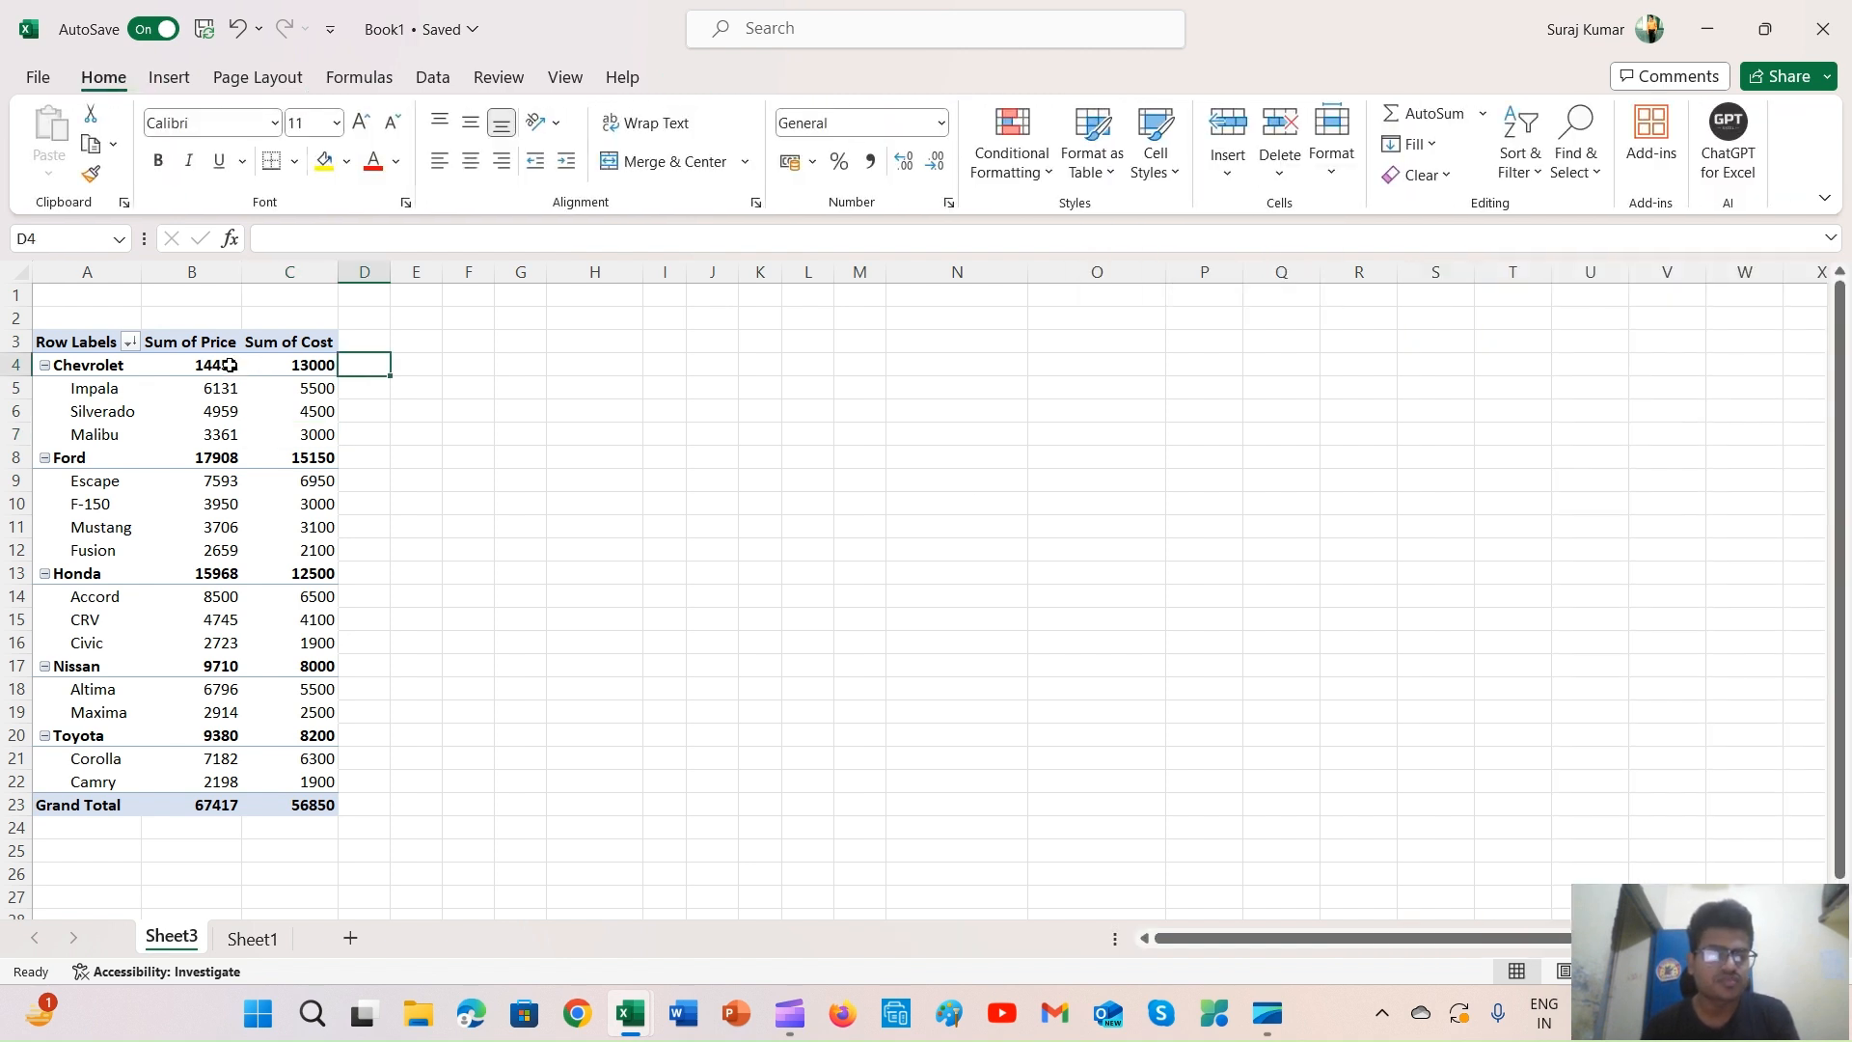
left_click(210, 343)
left_click(290, 343)
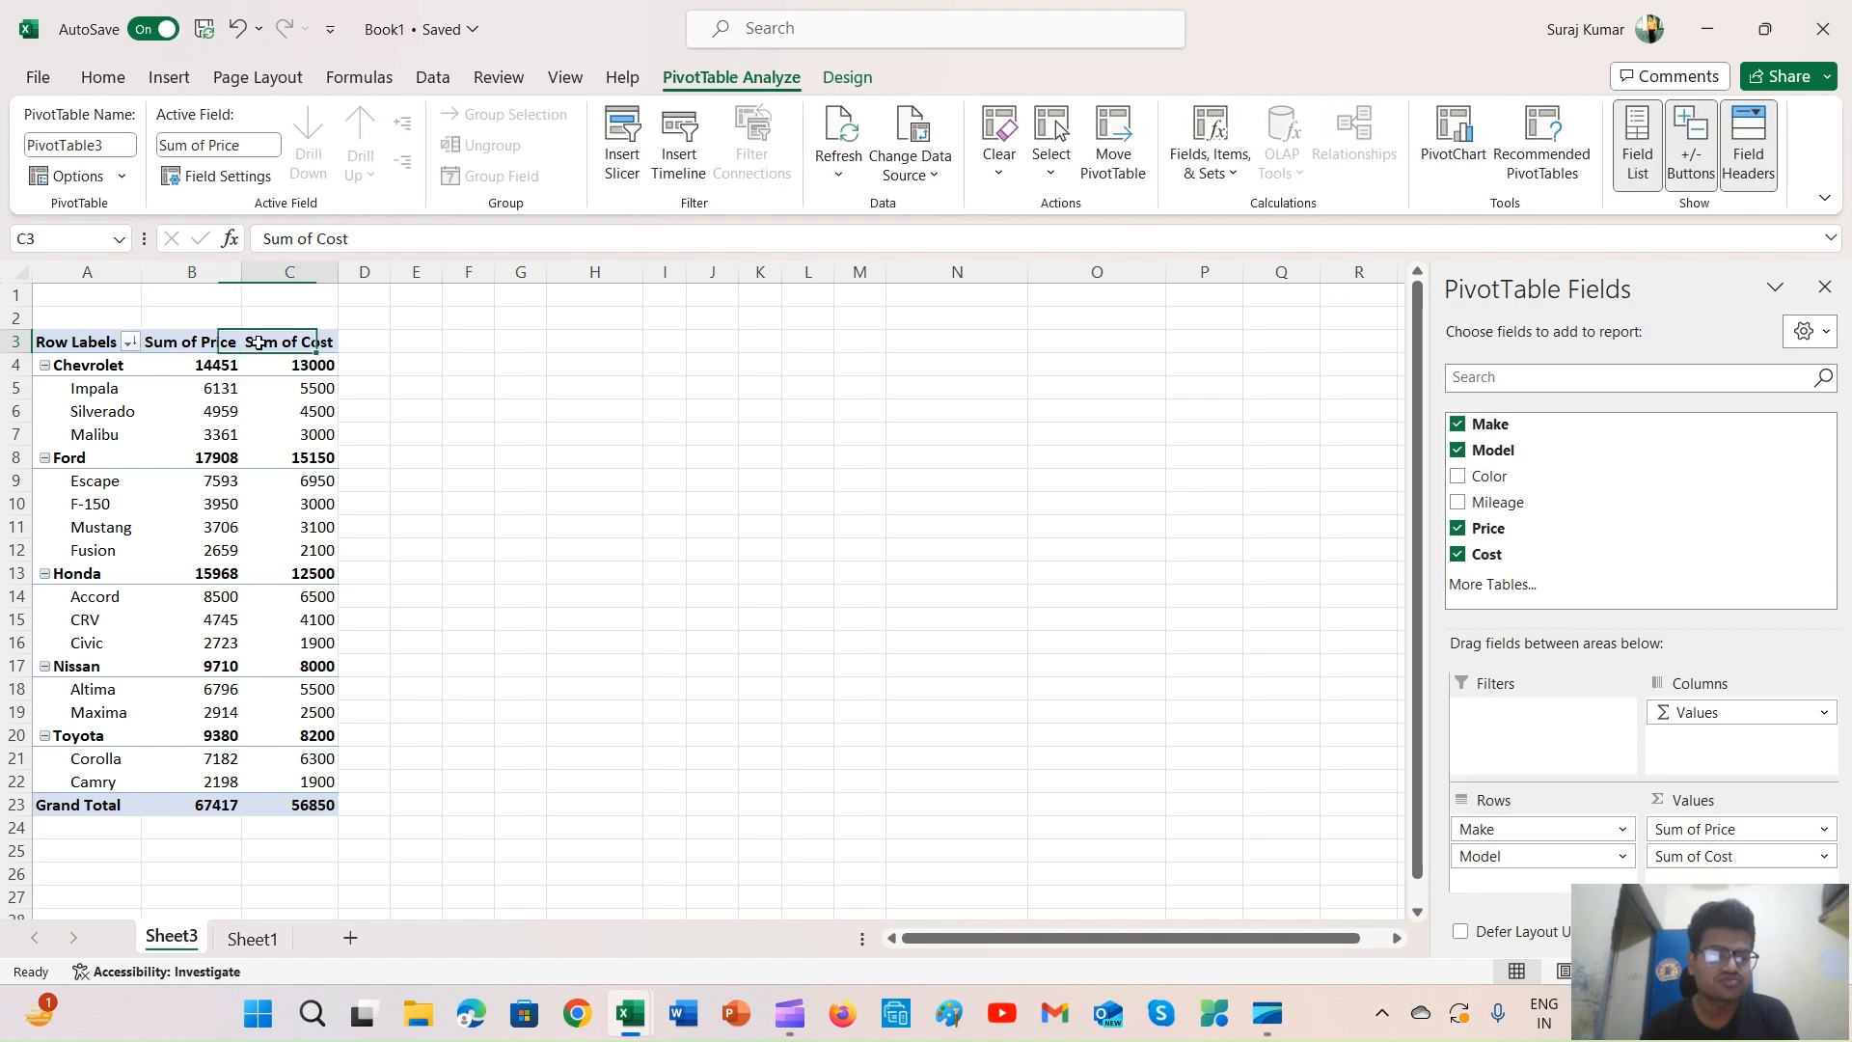
left_click(360, 364)
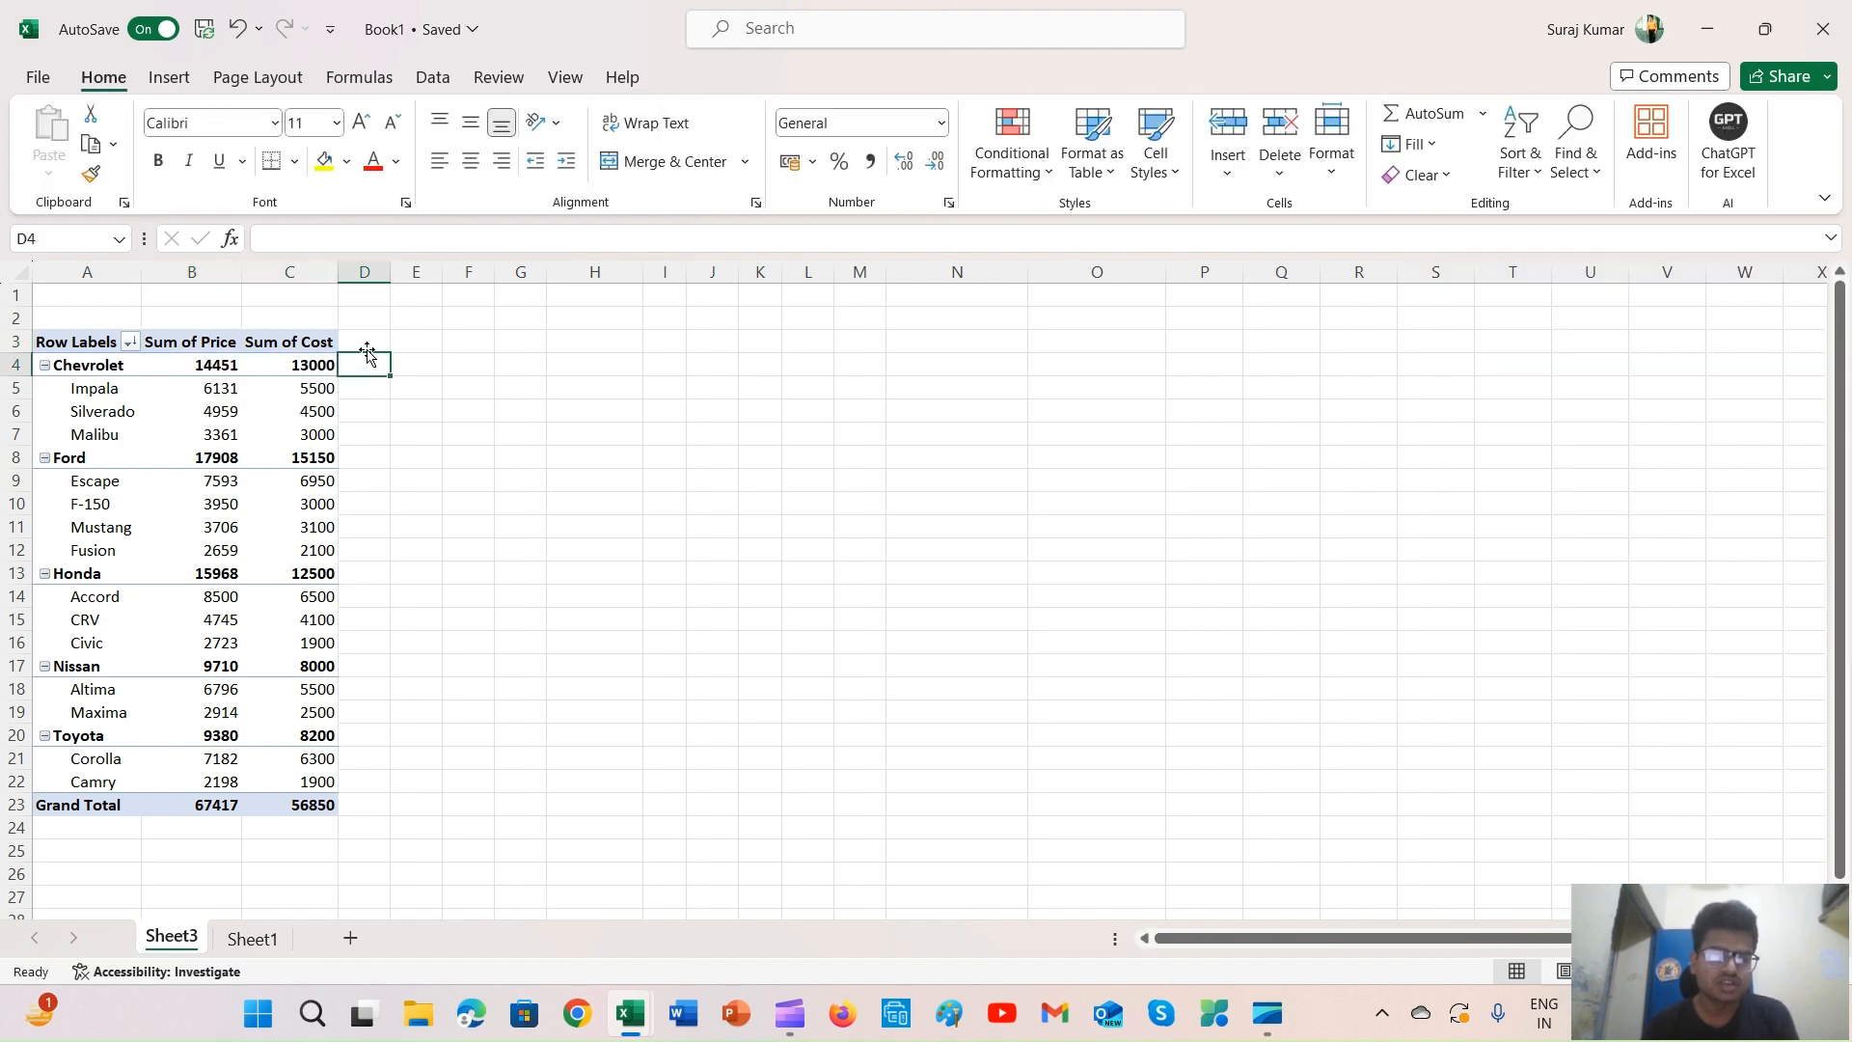
left_click(307, 345)
left_click(285, 386)
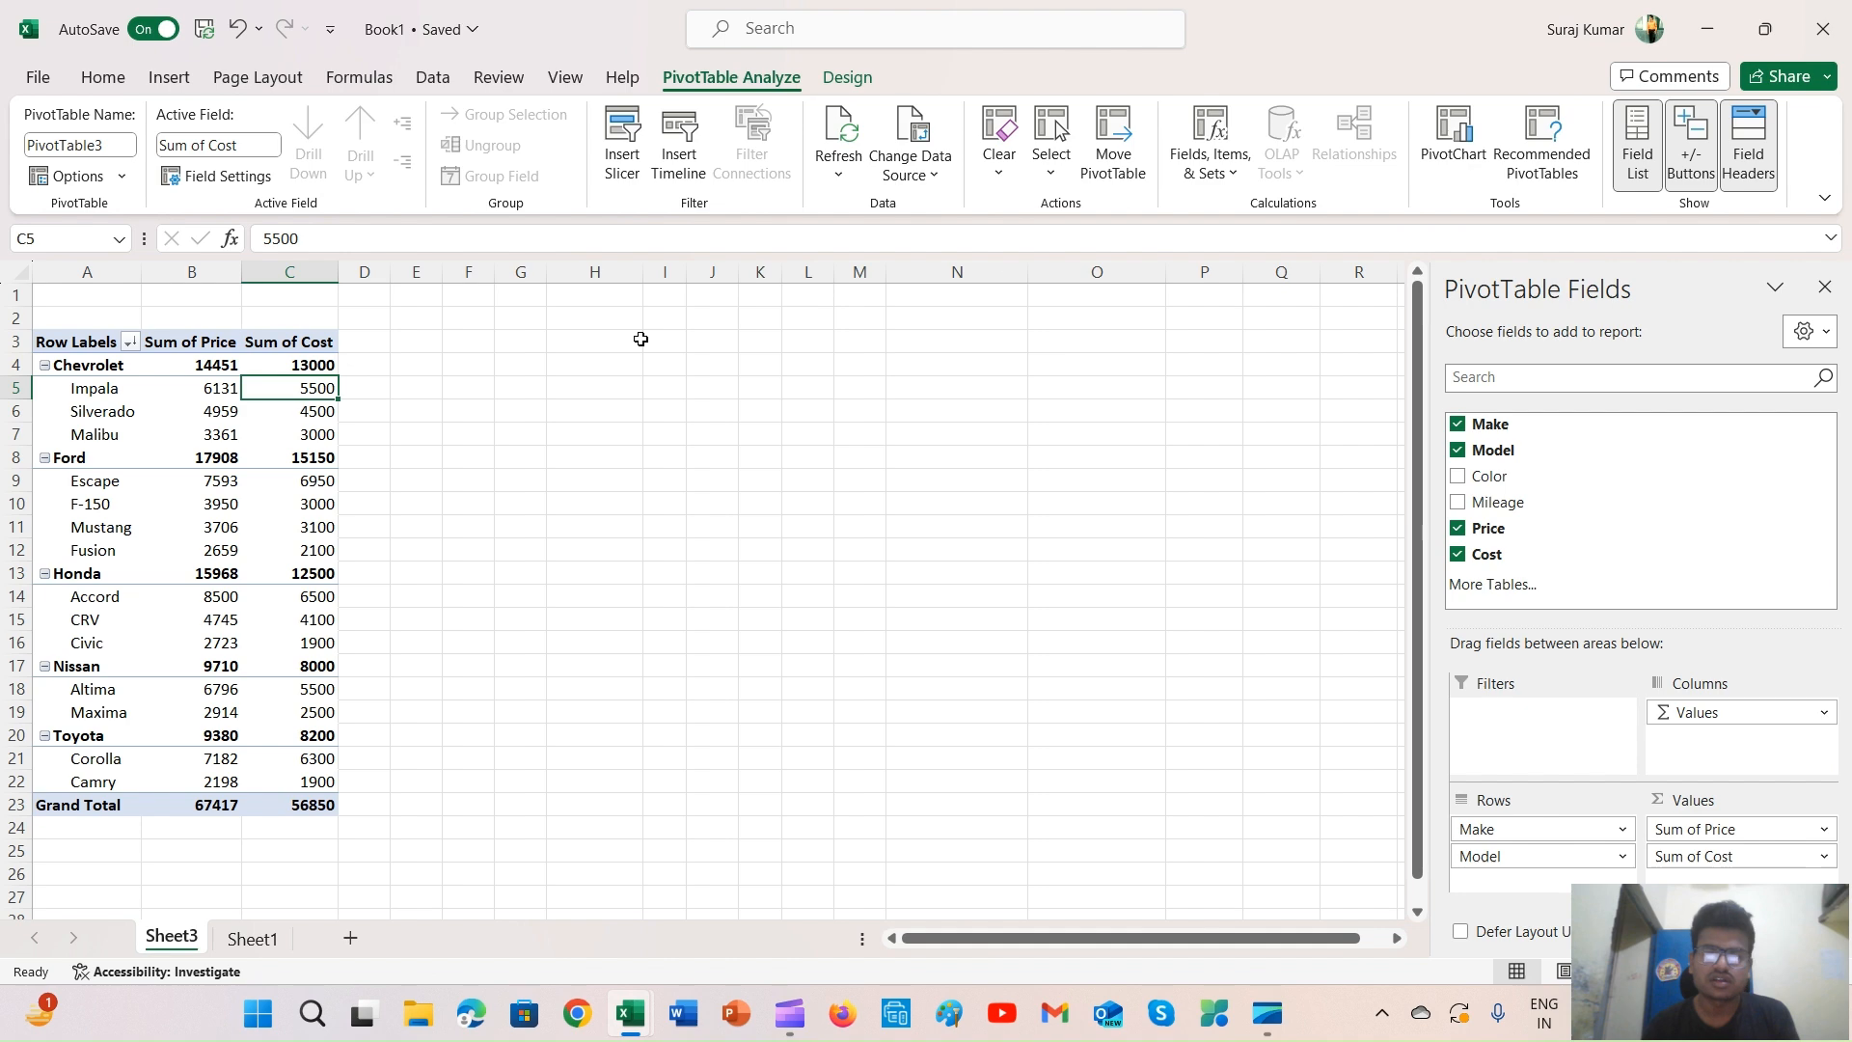
left_click(430, 384)
Start a new calculated field for the PivotTable and name it PROFIT
left_click(196, 413)
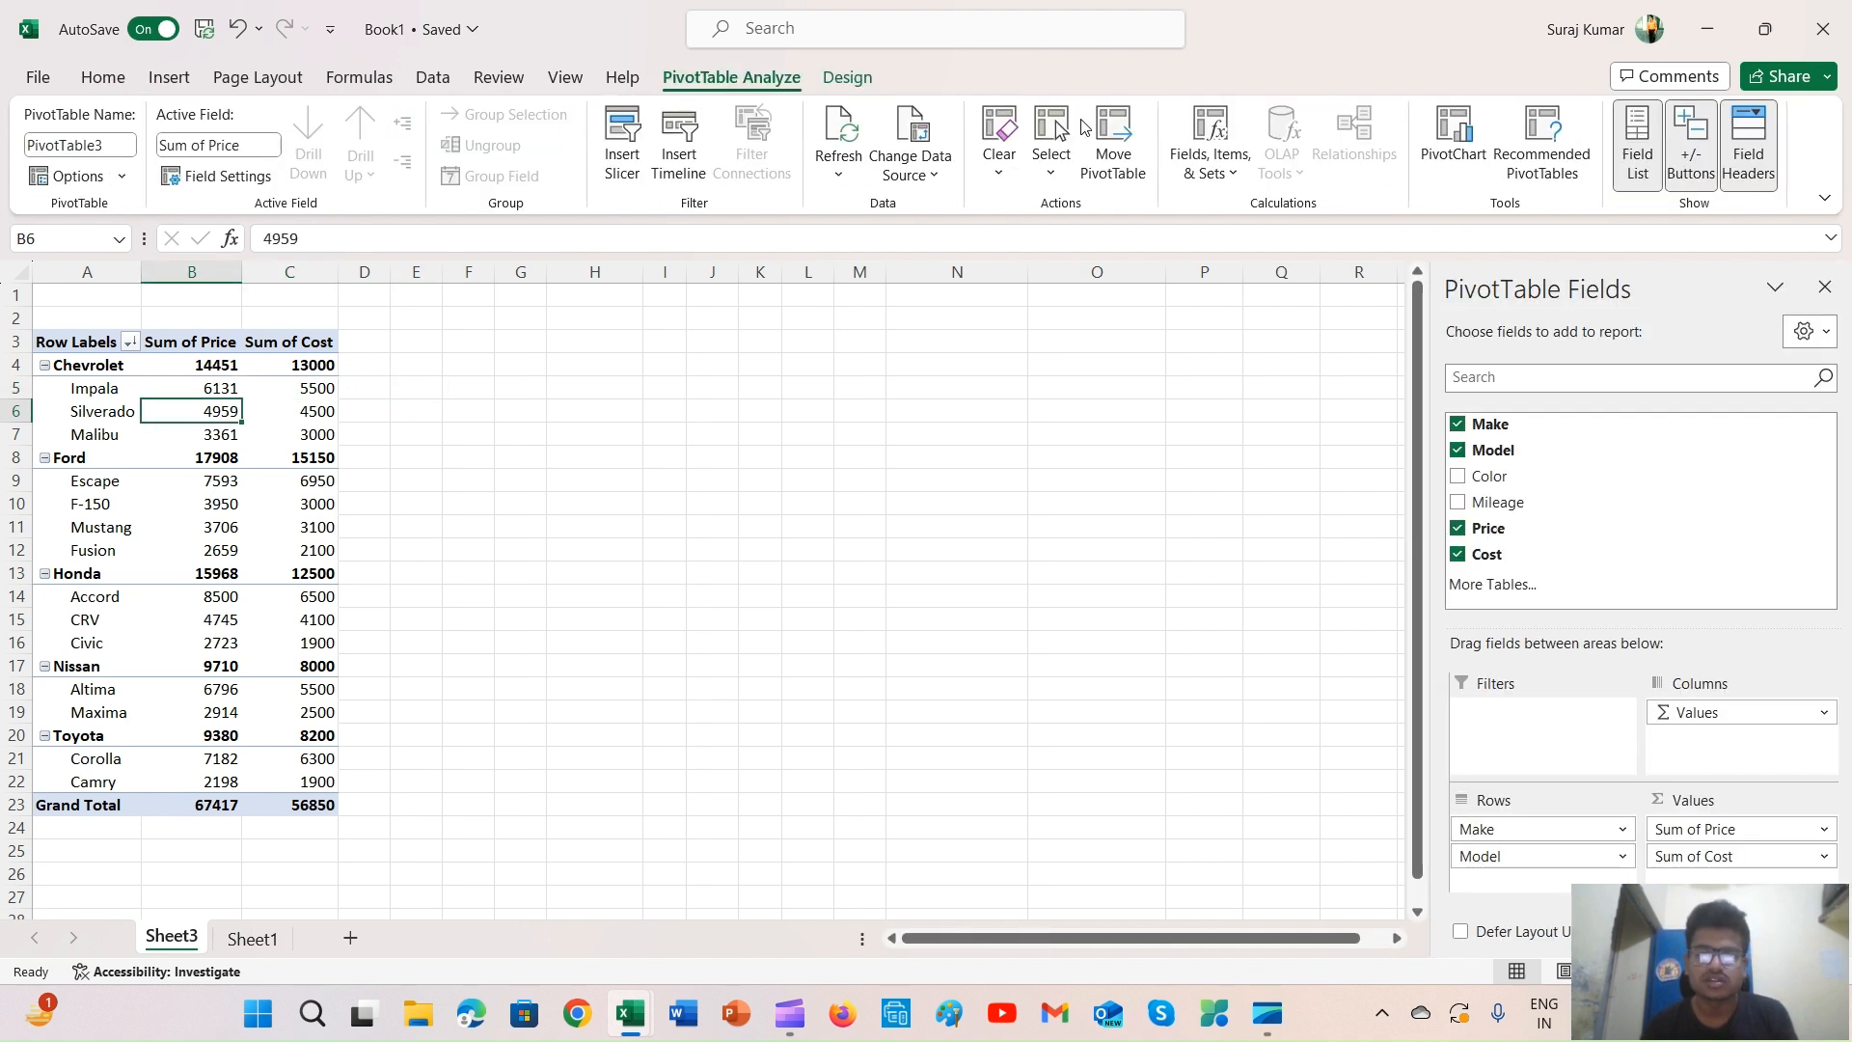
left_click(1216, 177)
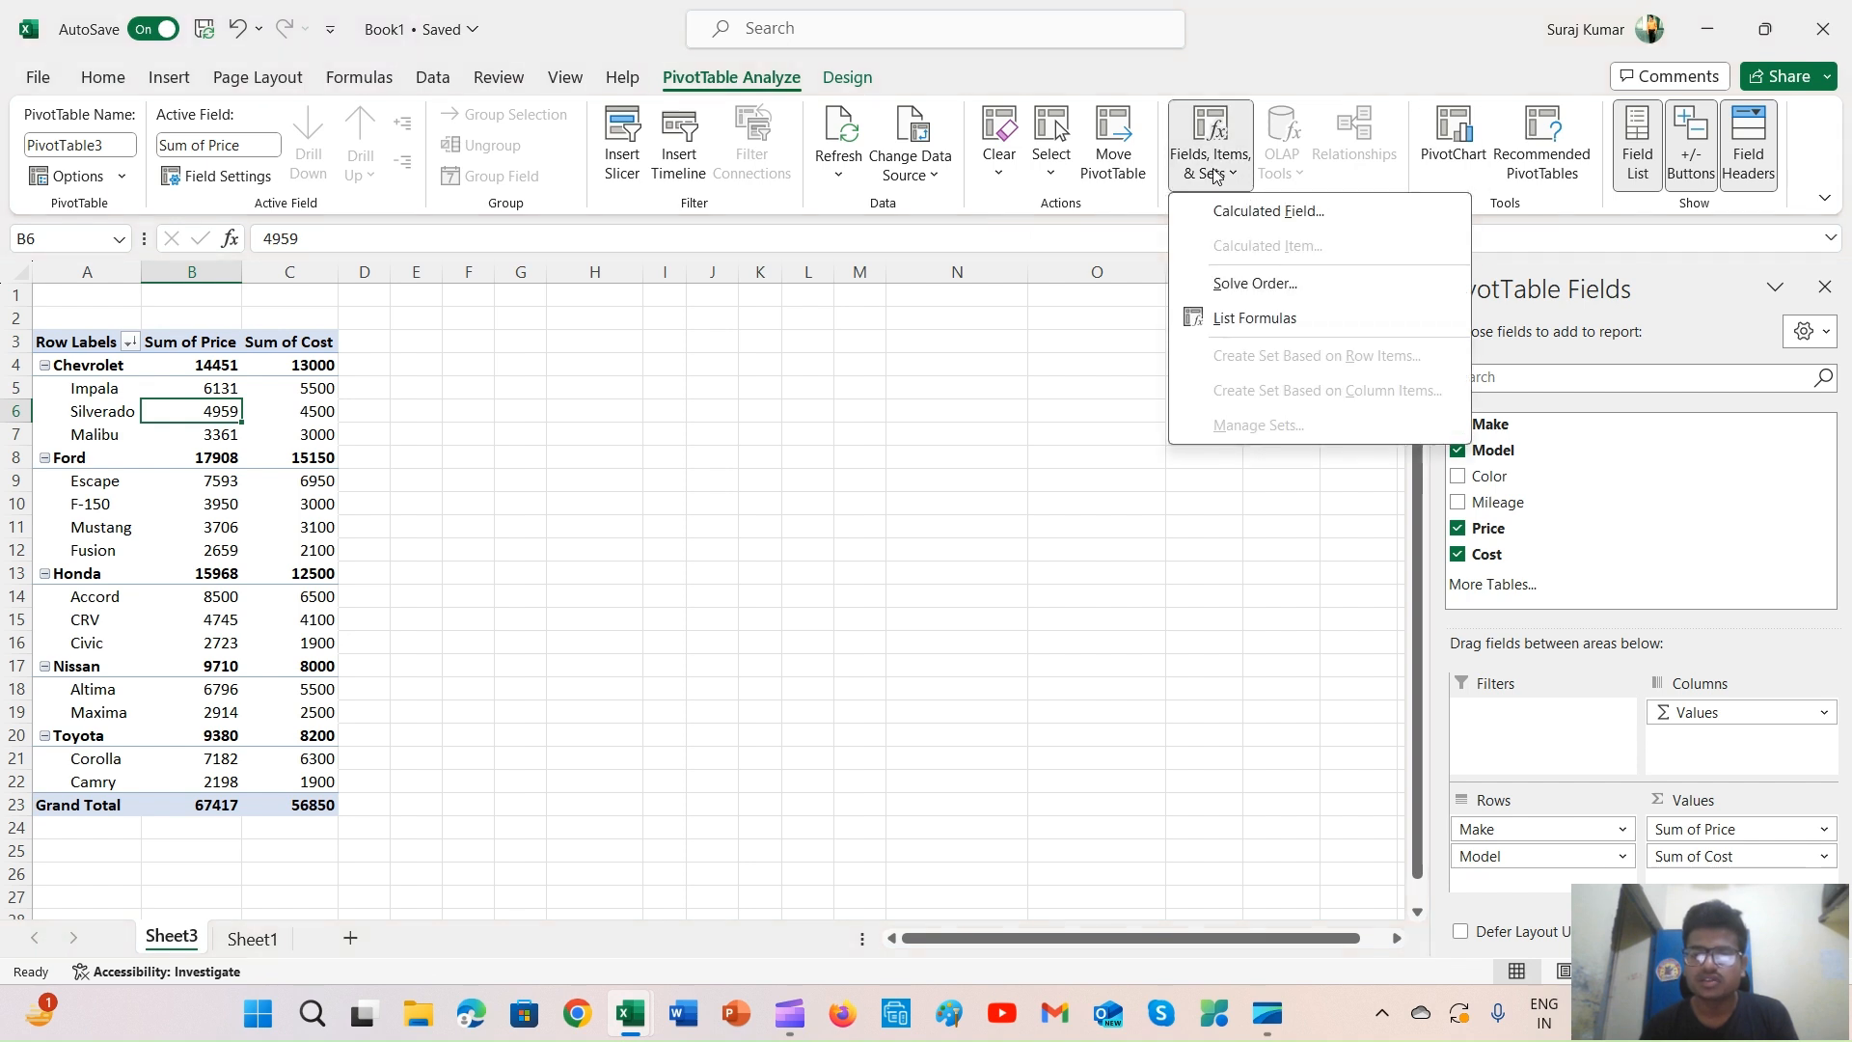
left_click(1269, 211)
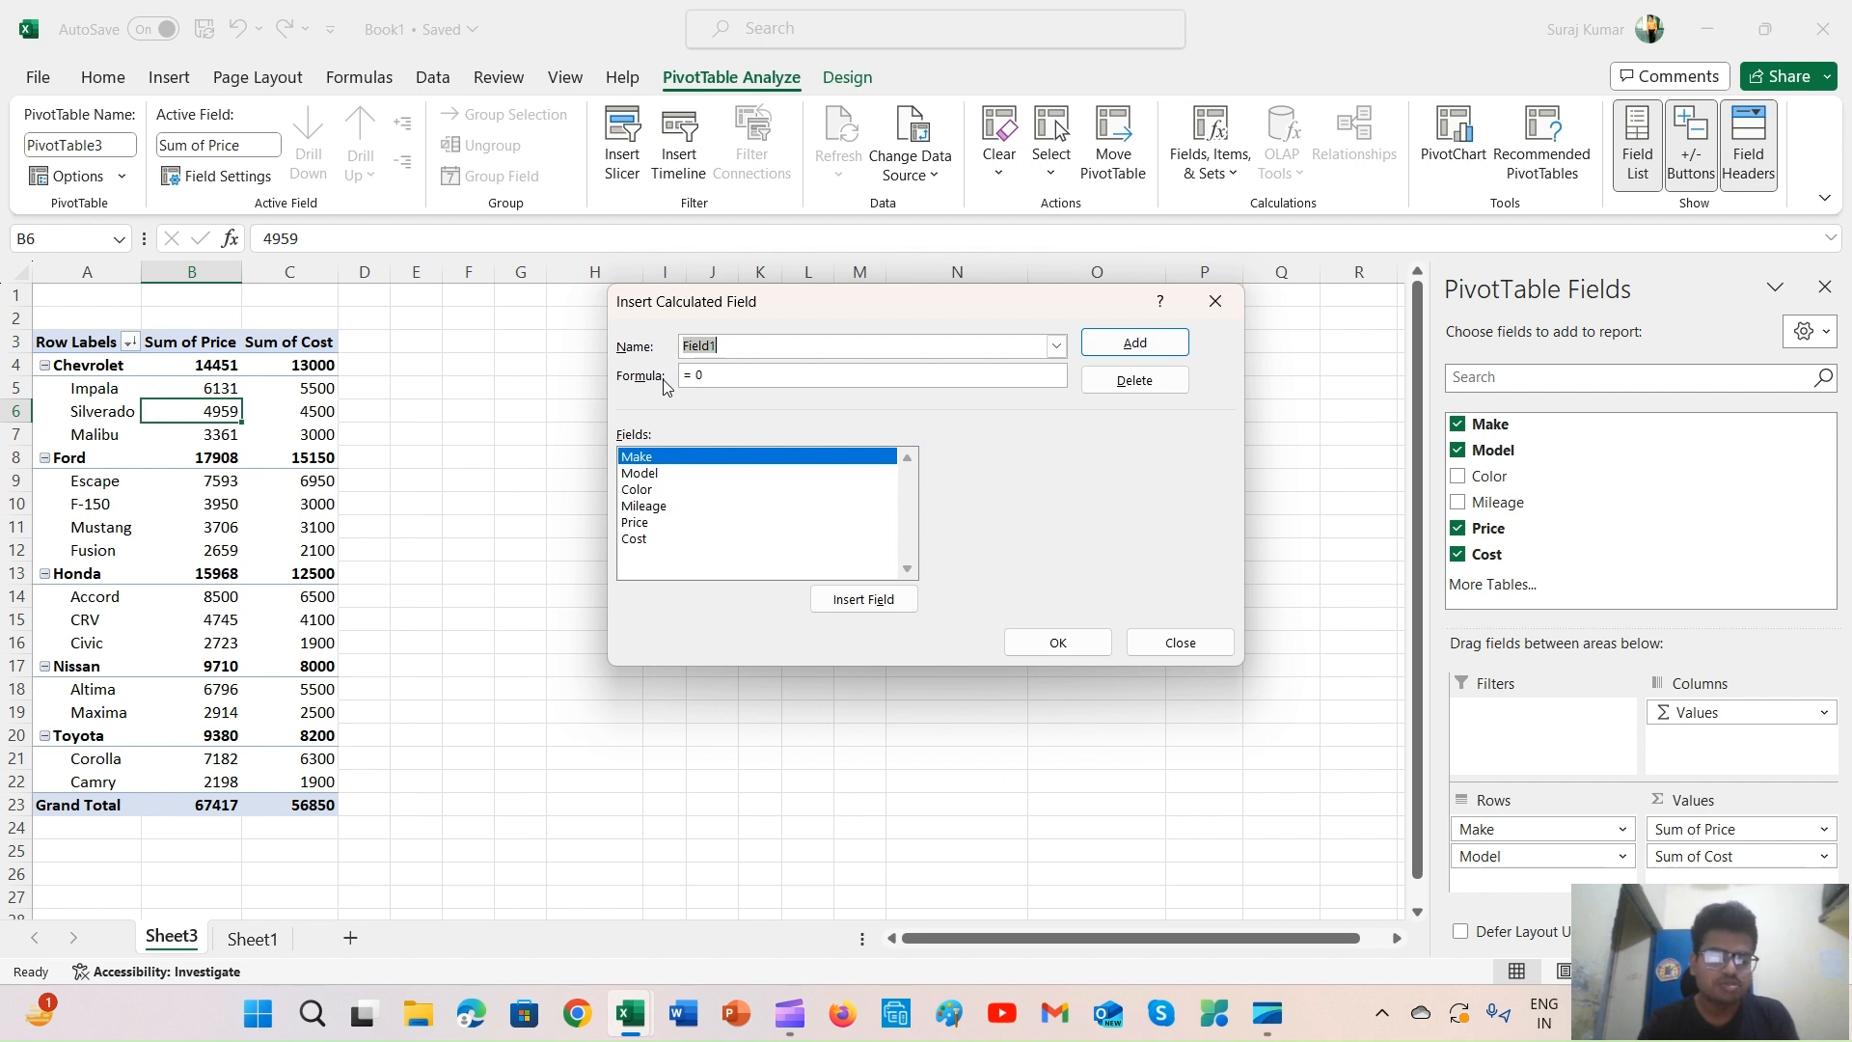
type("Ma")
key("Caps_Lock")
key("BackSpace")
type("ARGI")
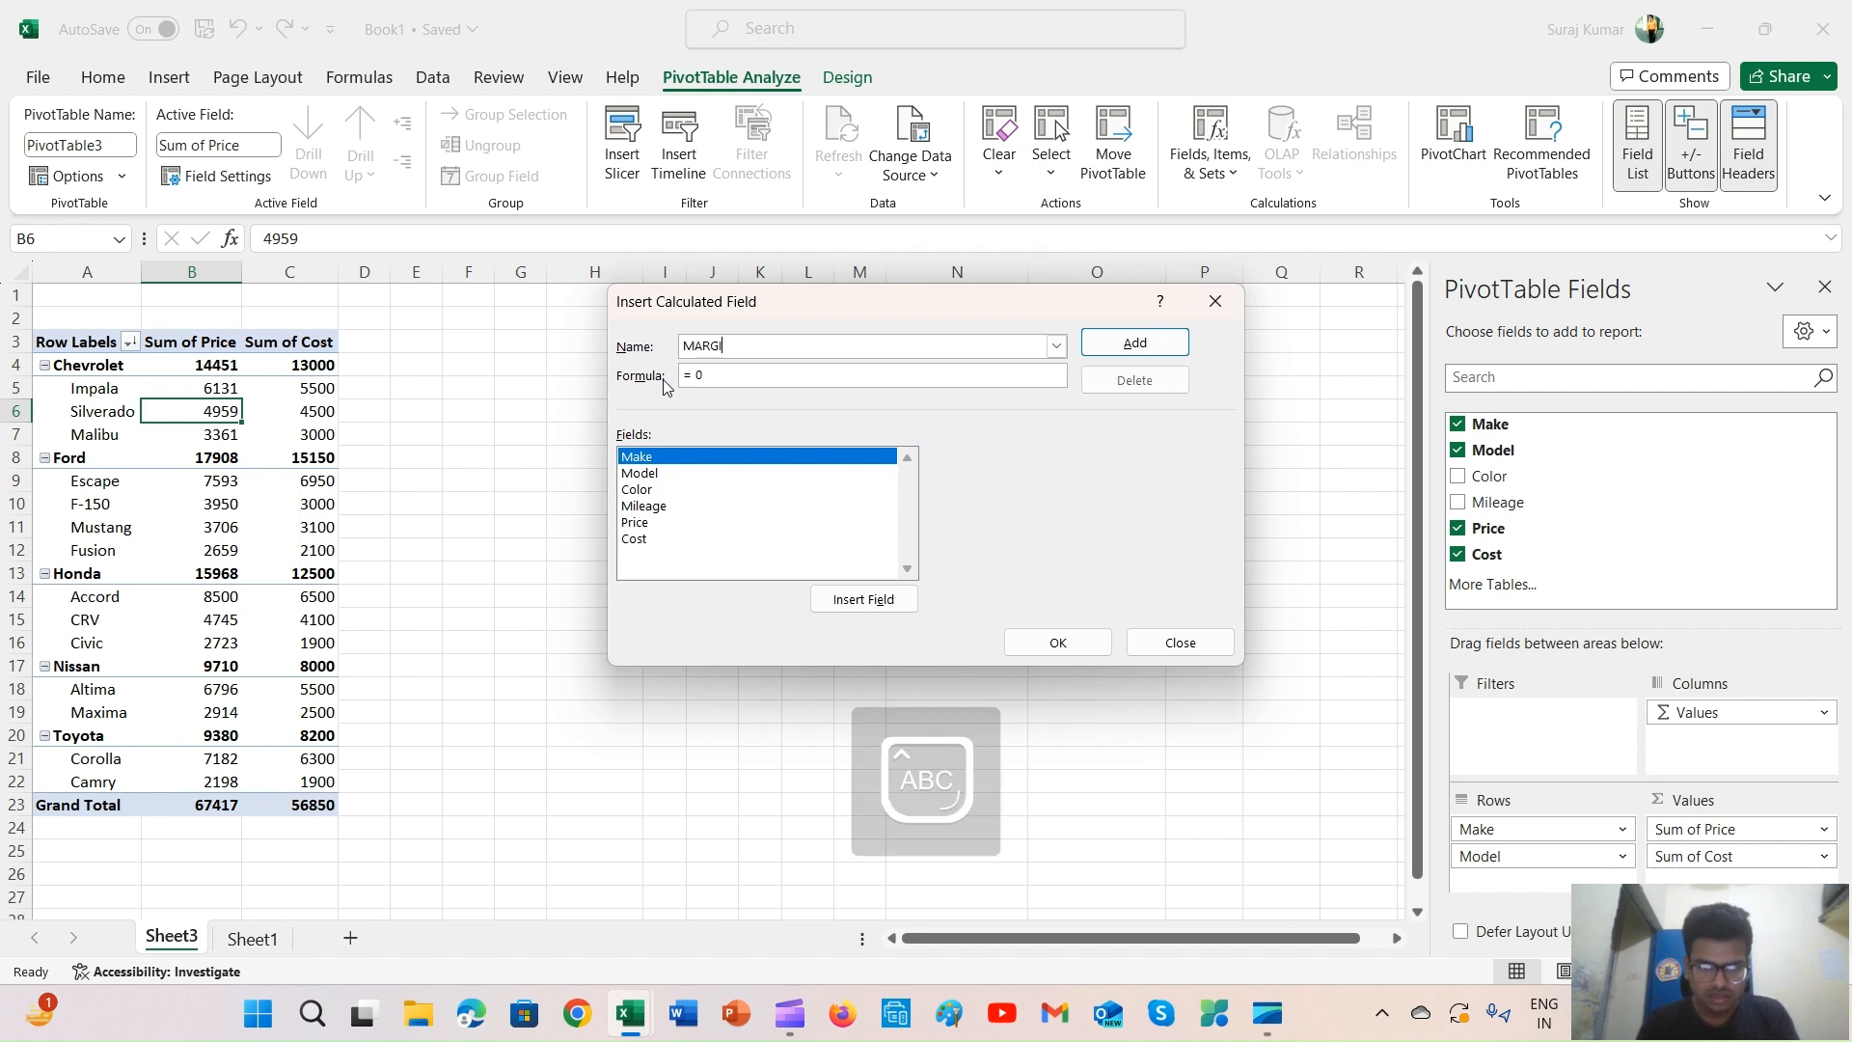
key("ctrl+a")
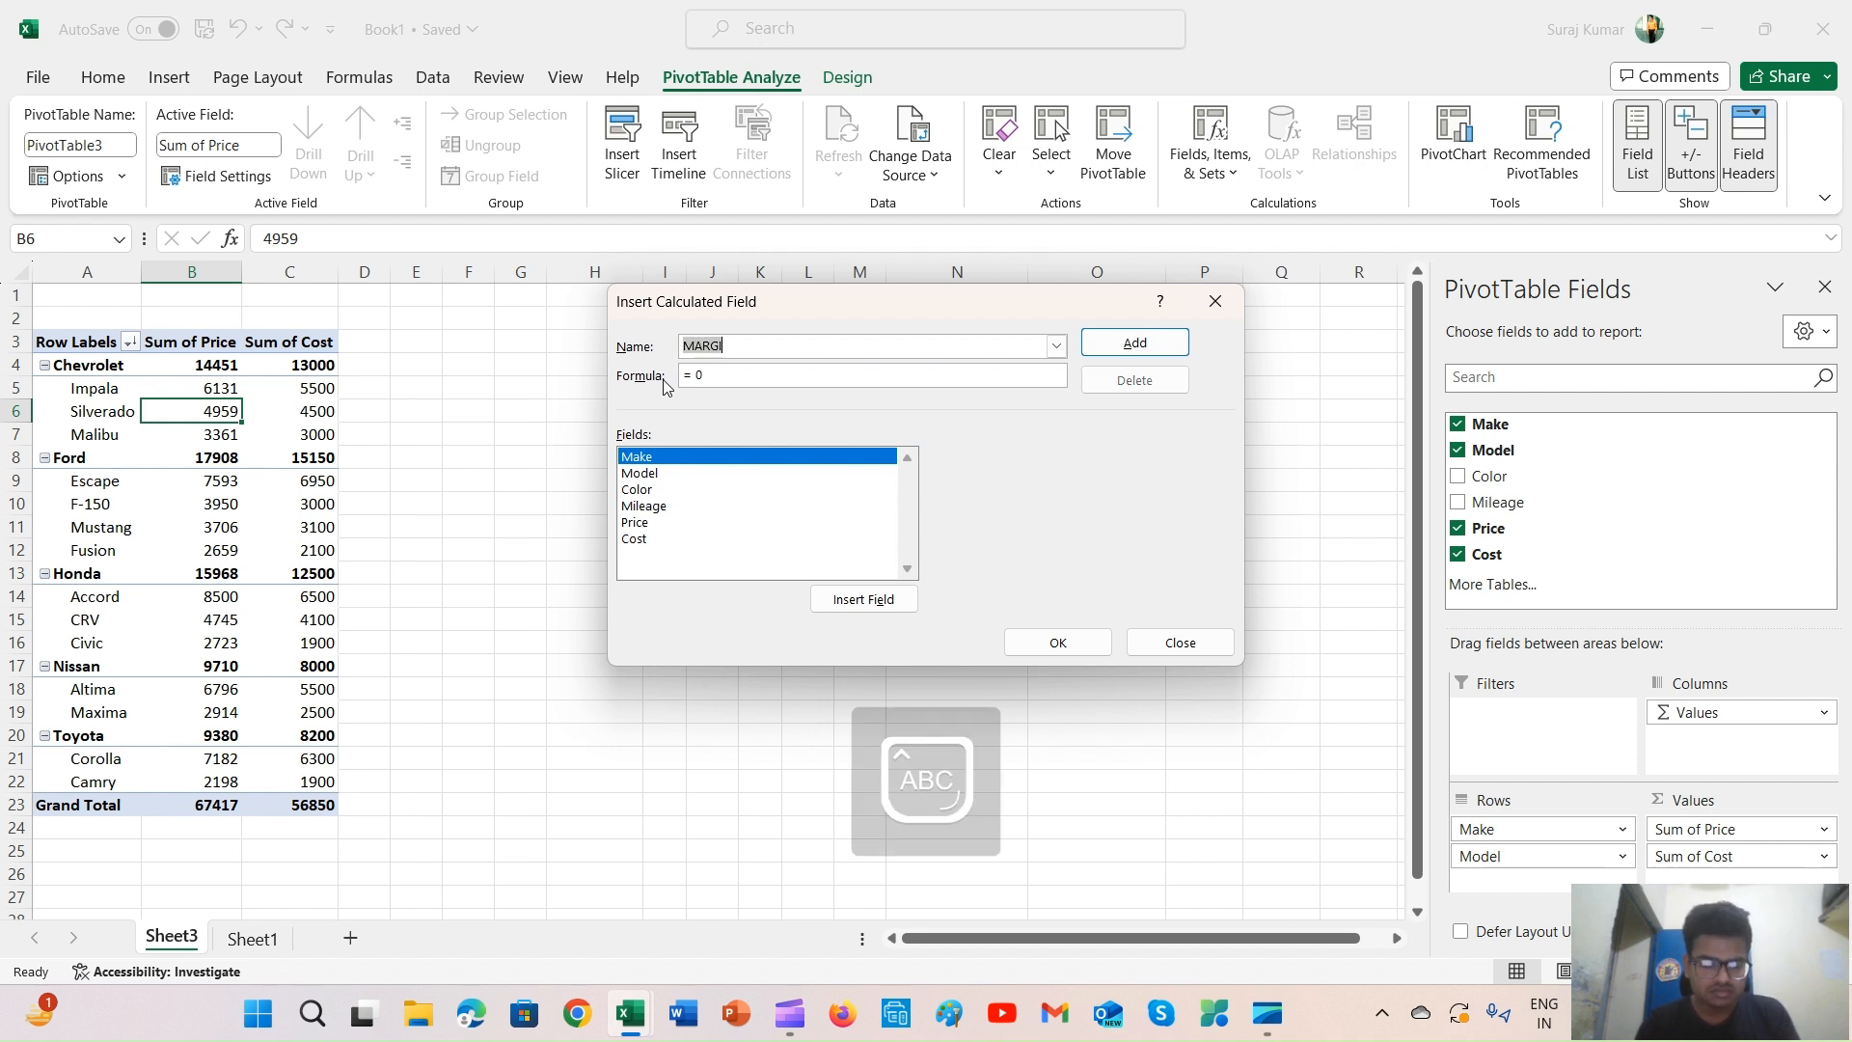
type("PROFIT")
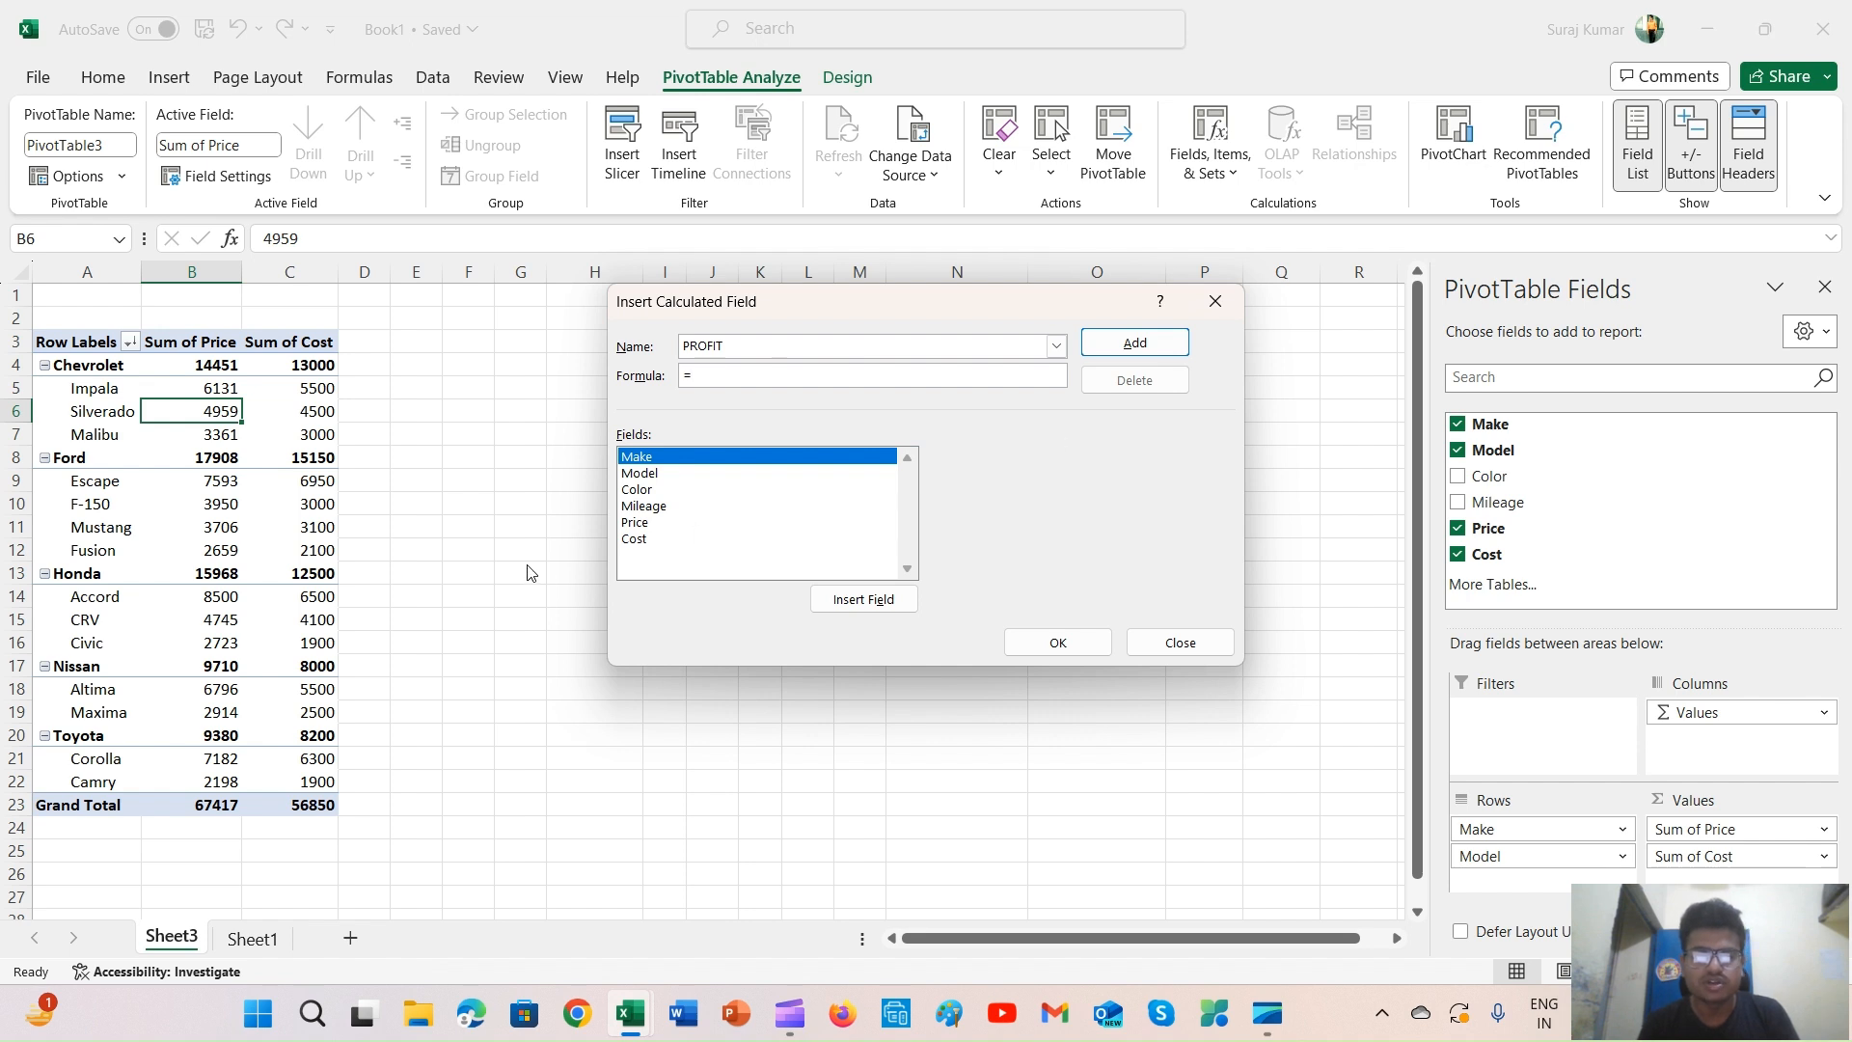
Define the PROFIT formula as Price minus Cost and insert the calculated field into the PivotTable
left_click(668, 523)
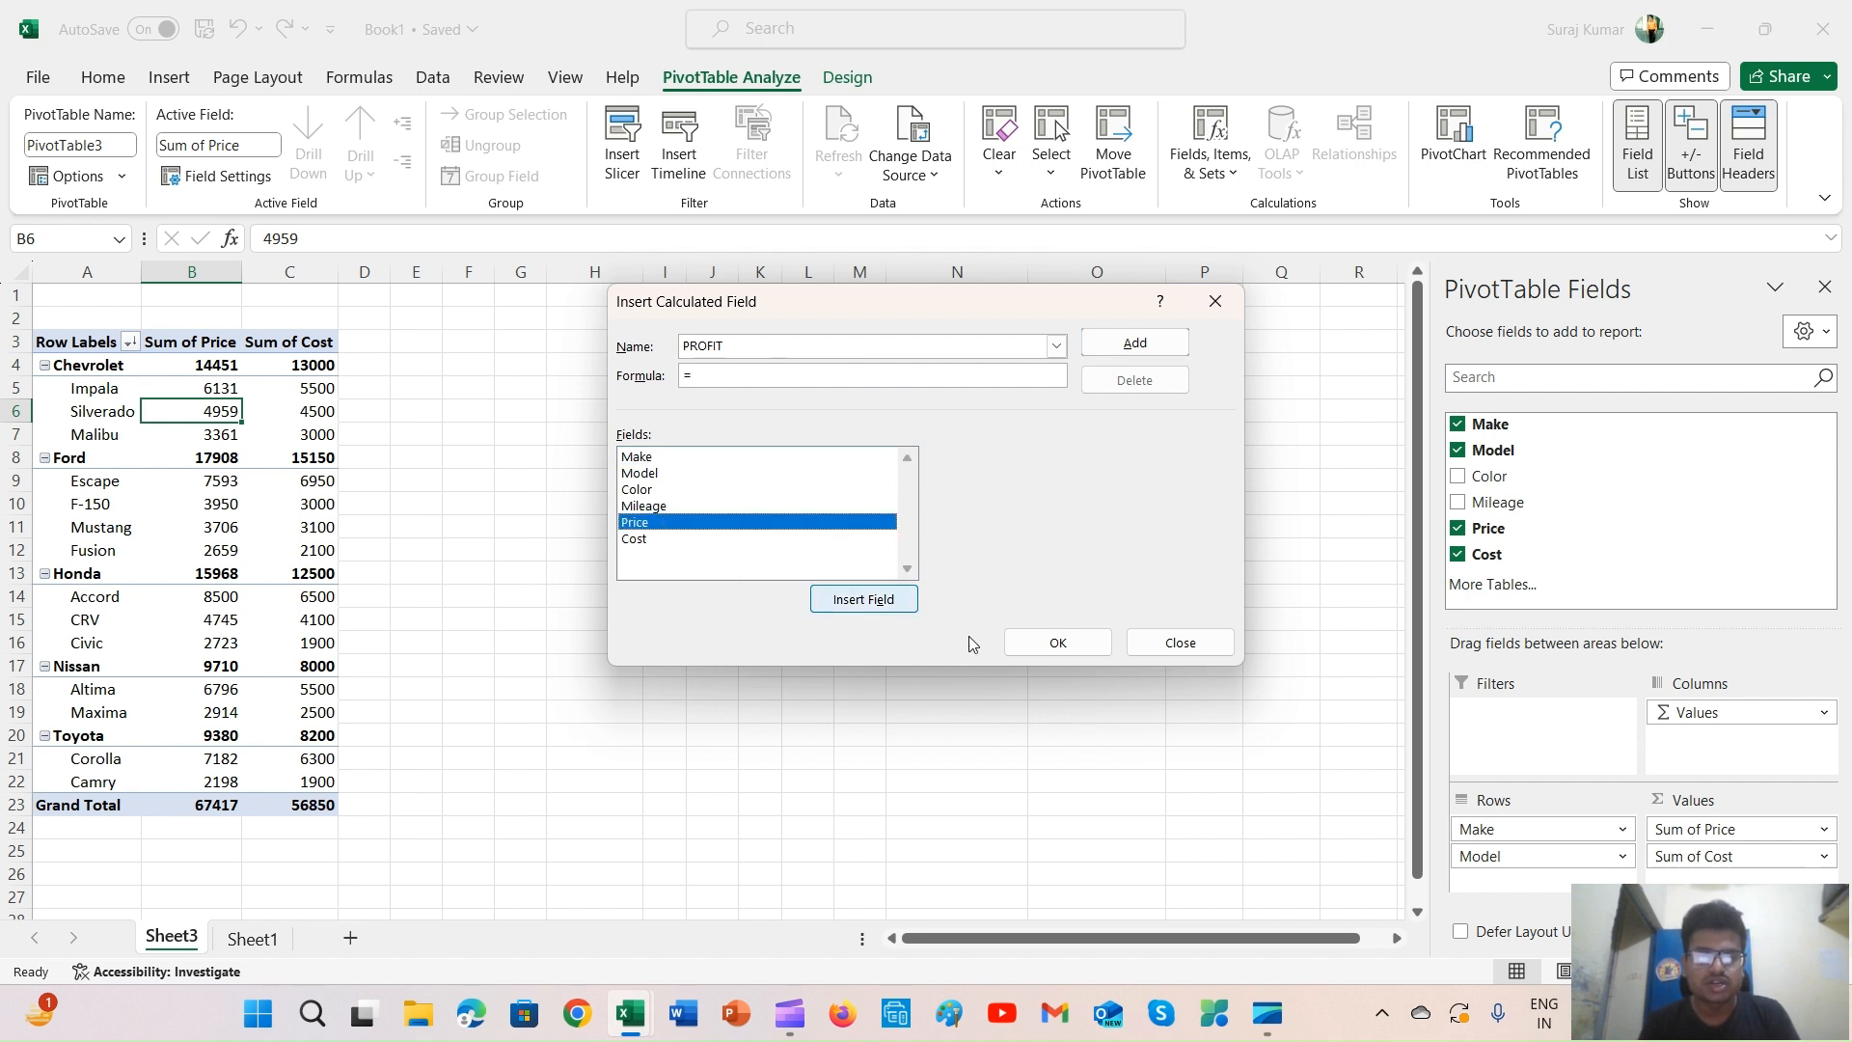
left_click(862, 600)
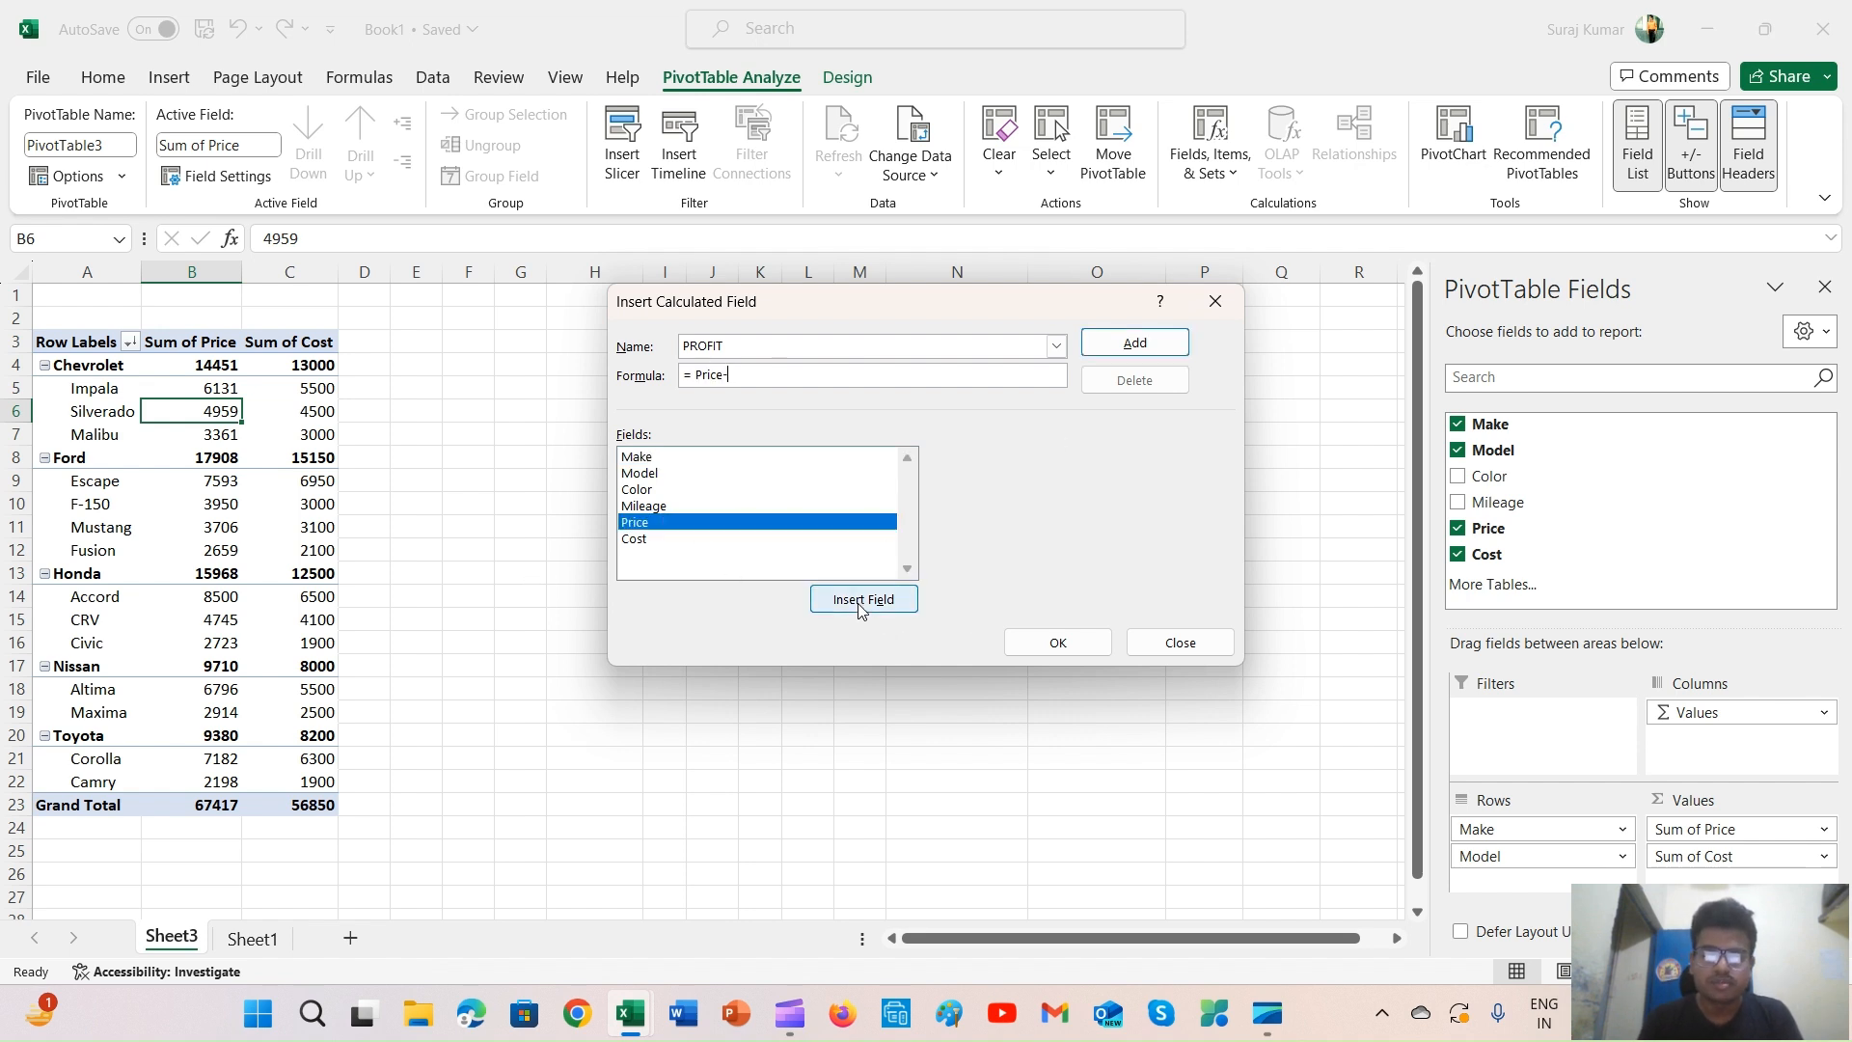
left_click(659, 543)
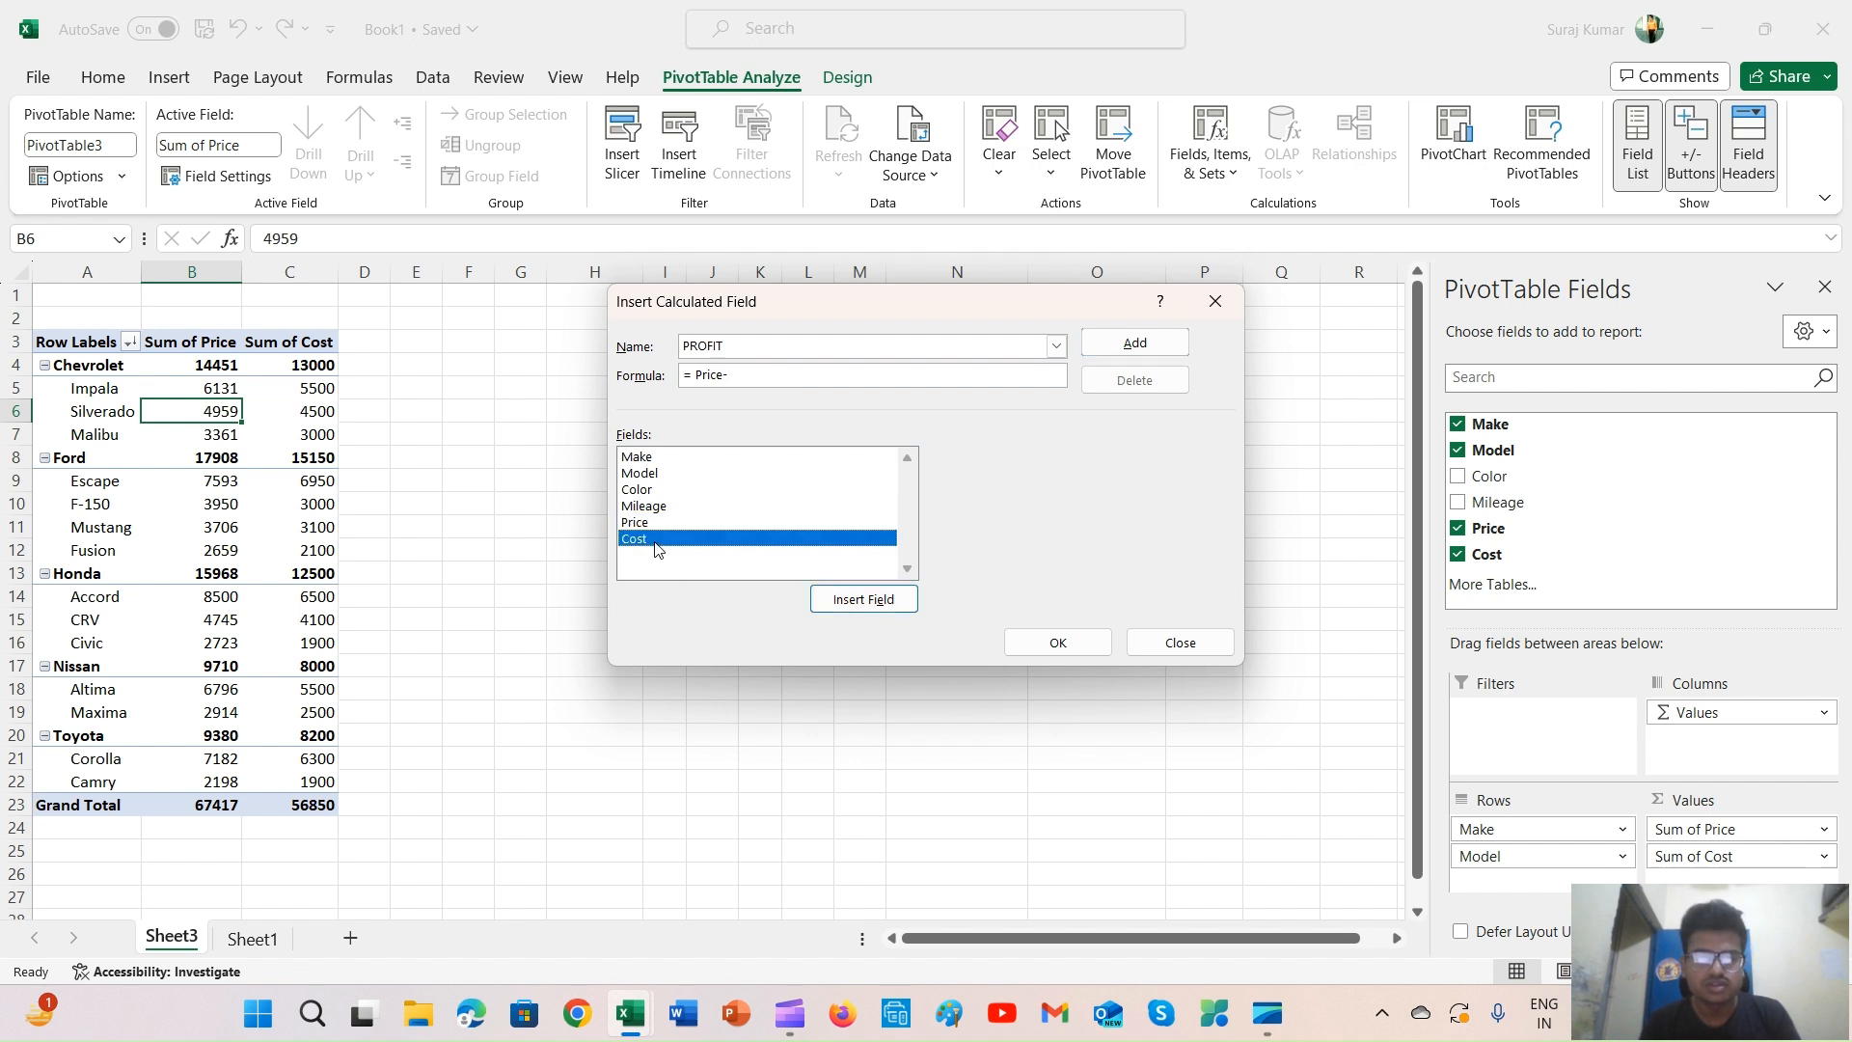
left_click(864, 599)
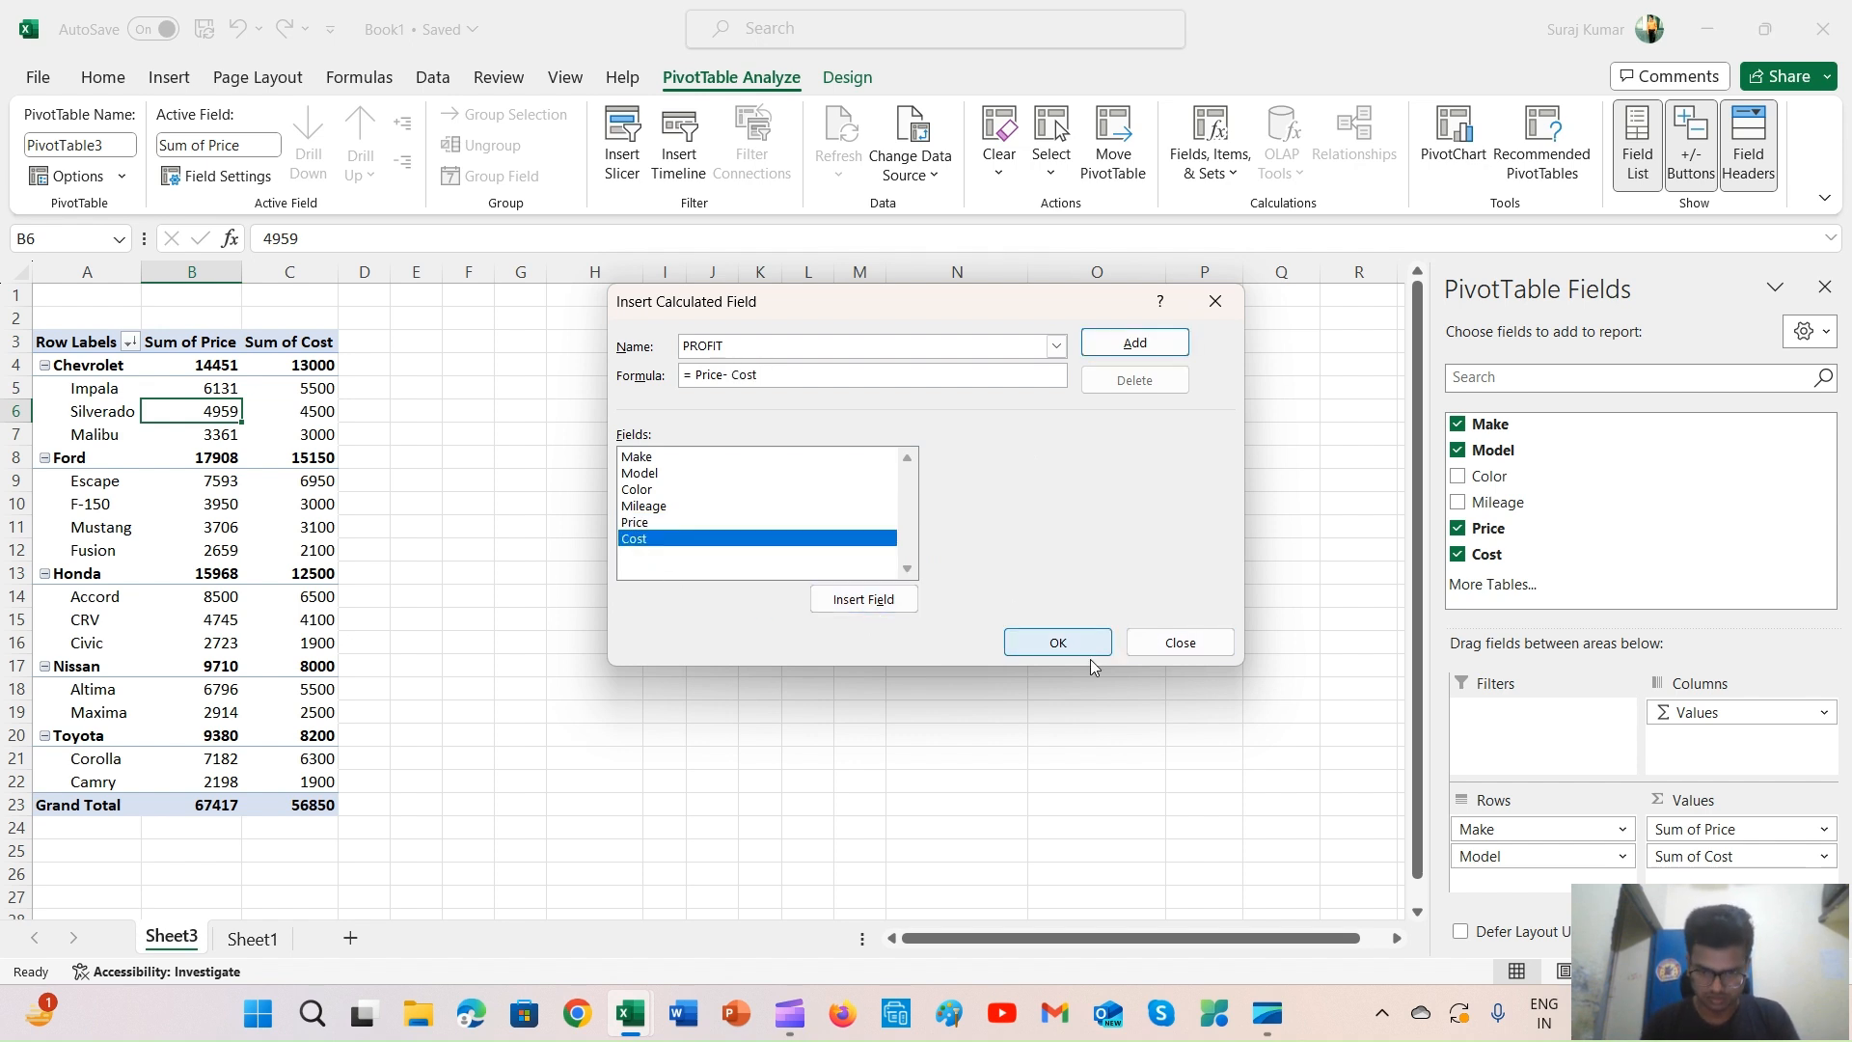
left_click(1058, 642)
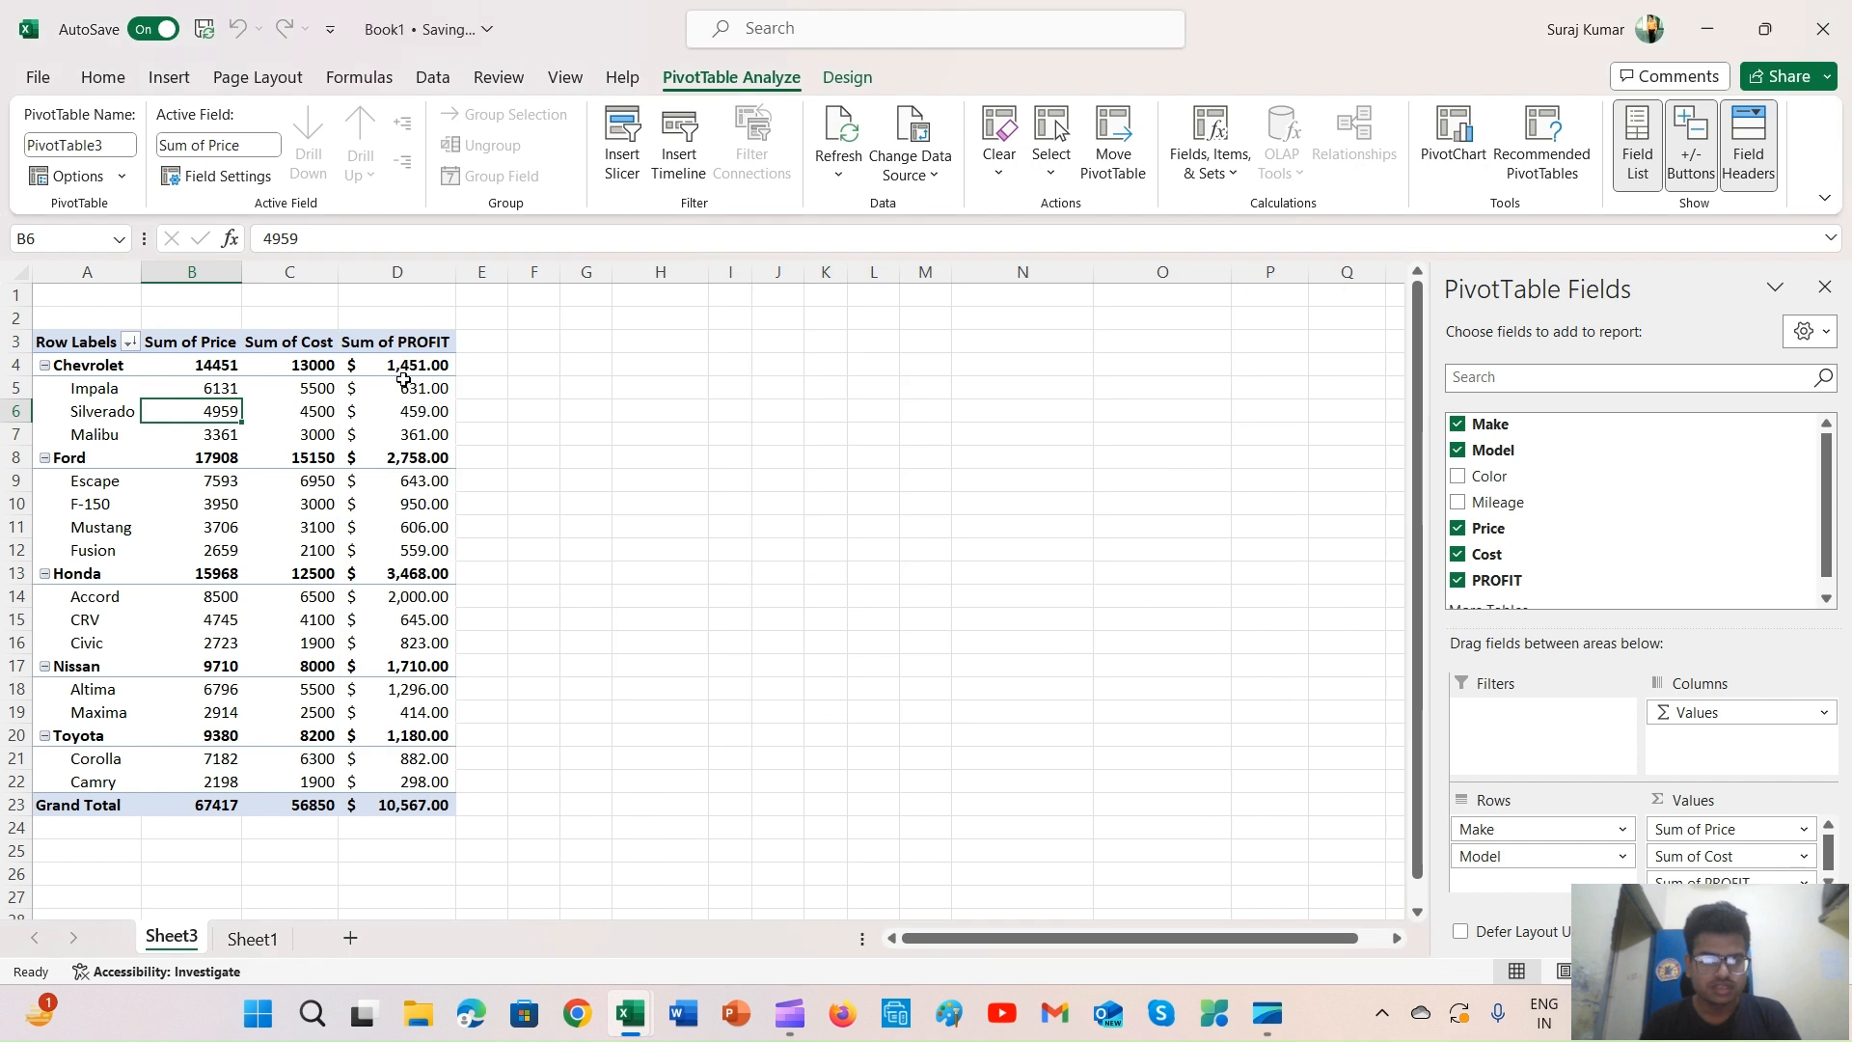
Drill down into the Chevrolet Impala's Sum of PROFIT to list its source records on a new sheet, and return to the PivotTable sheet
left_click(398, 386)
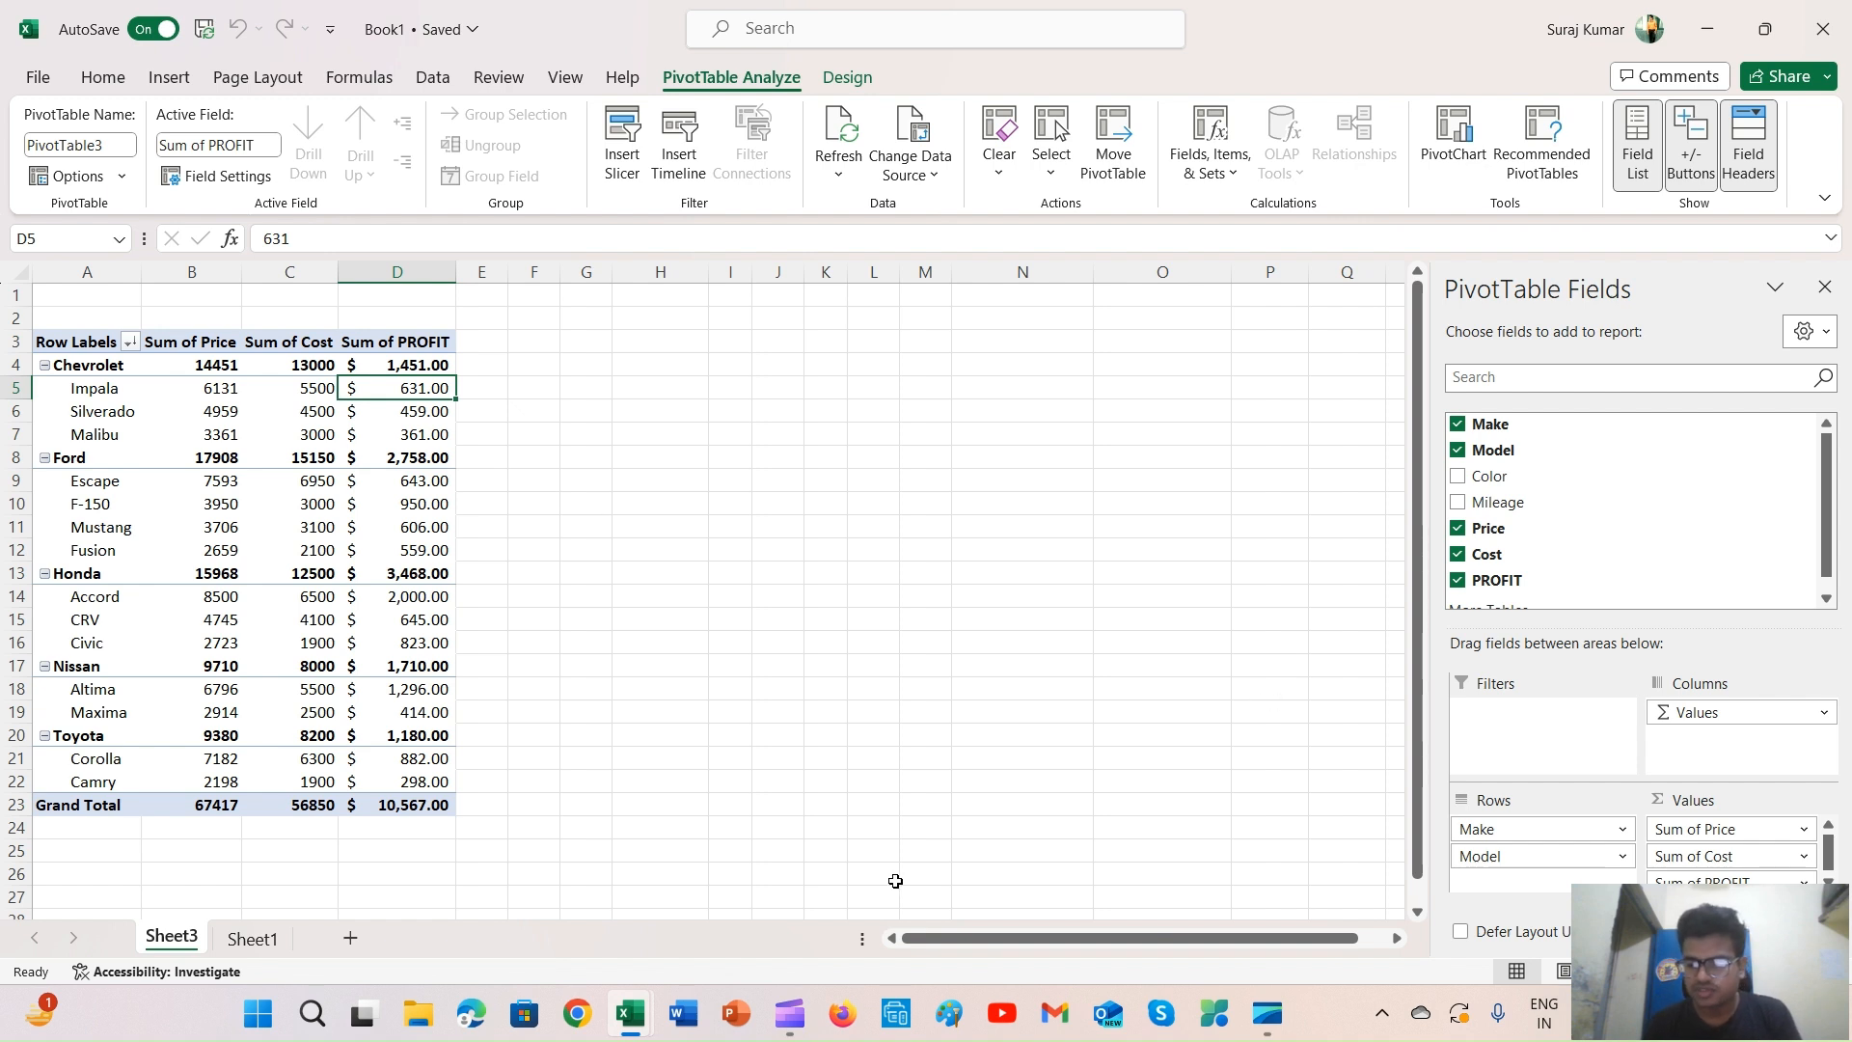
scroll(1677, 826, "down", 1)
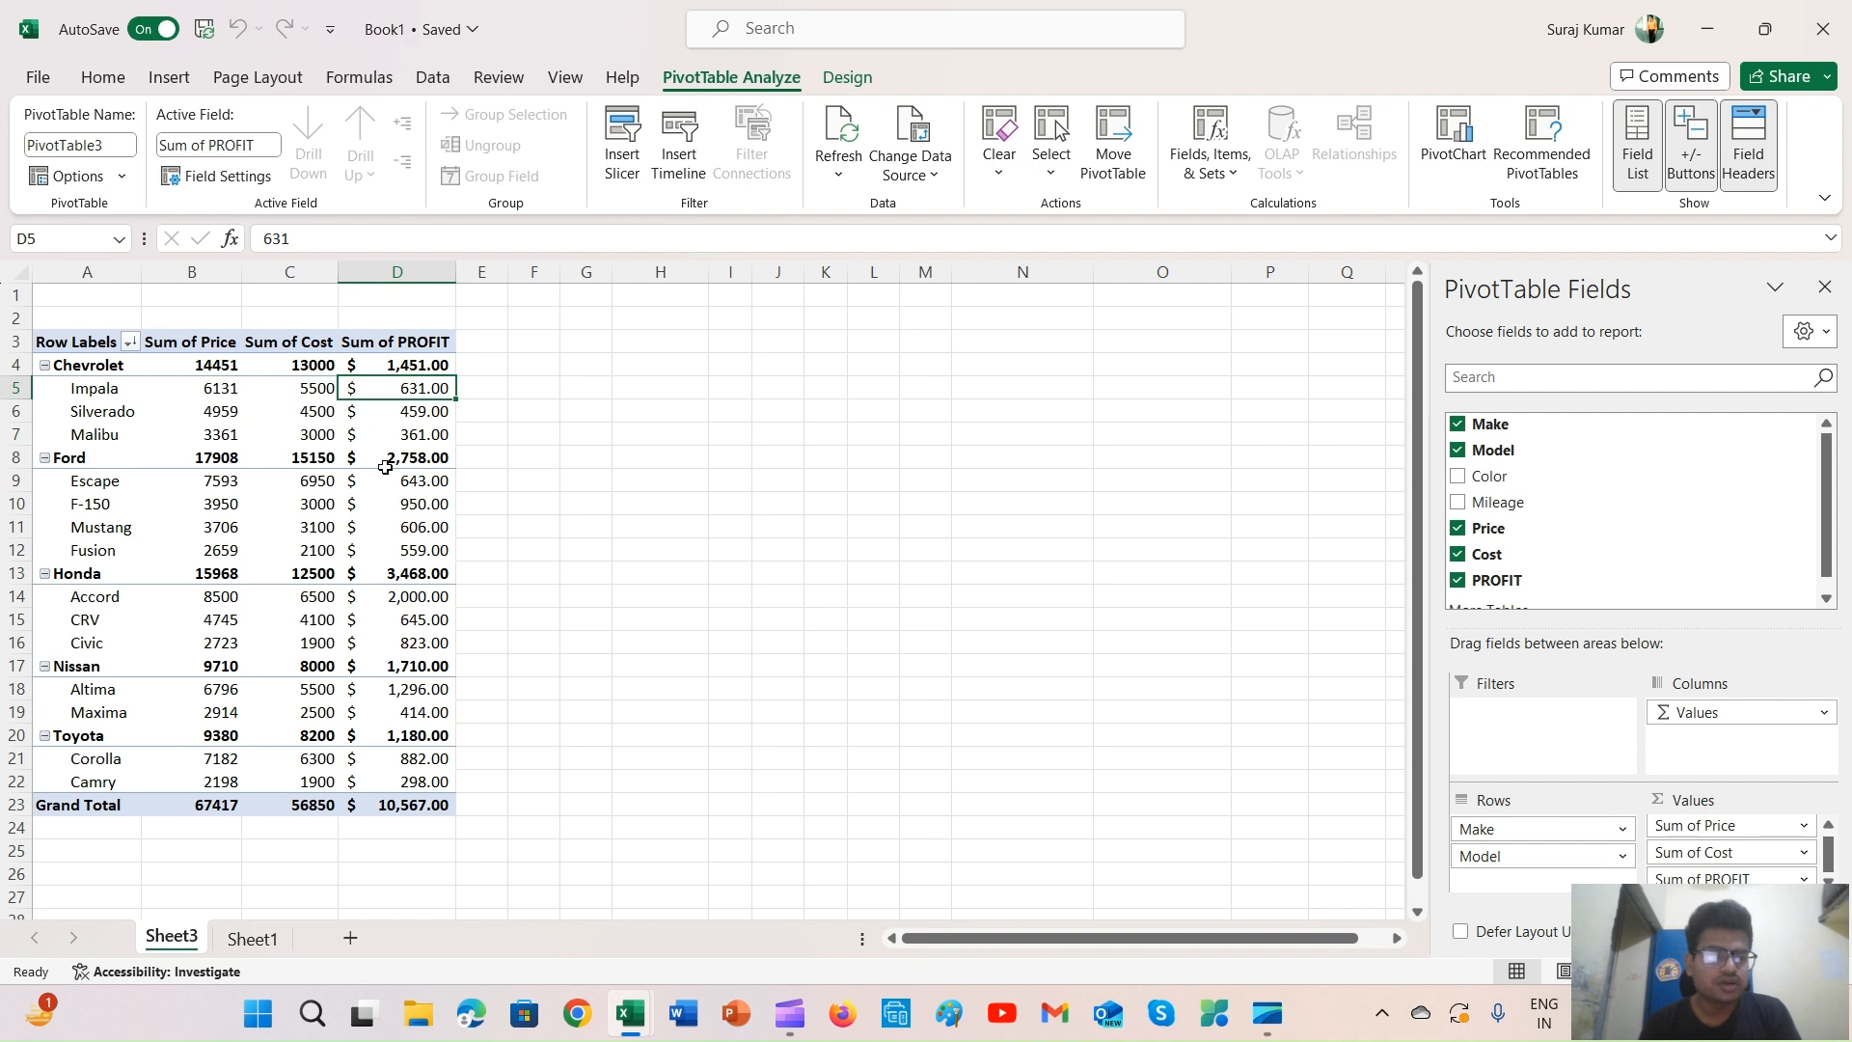
left_click(414, 368)
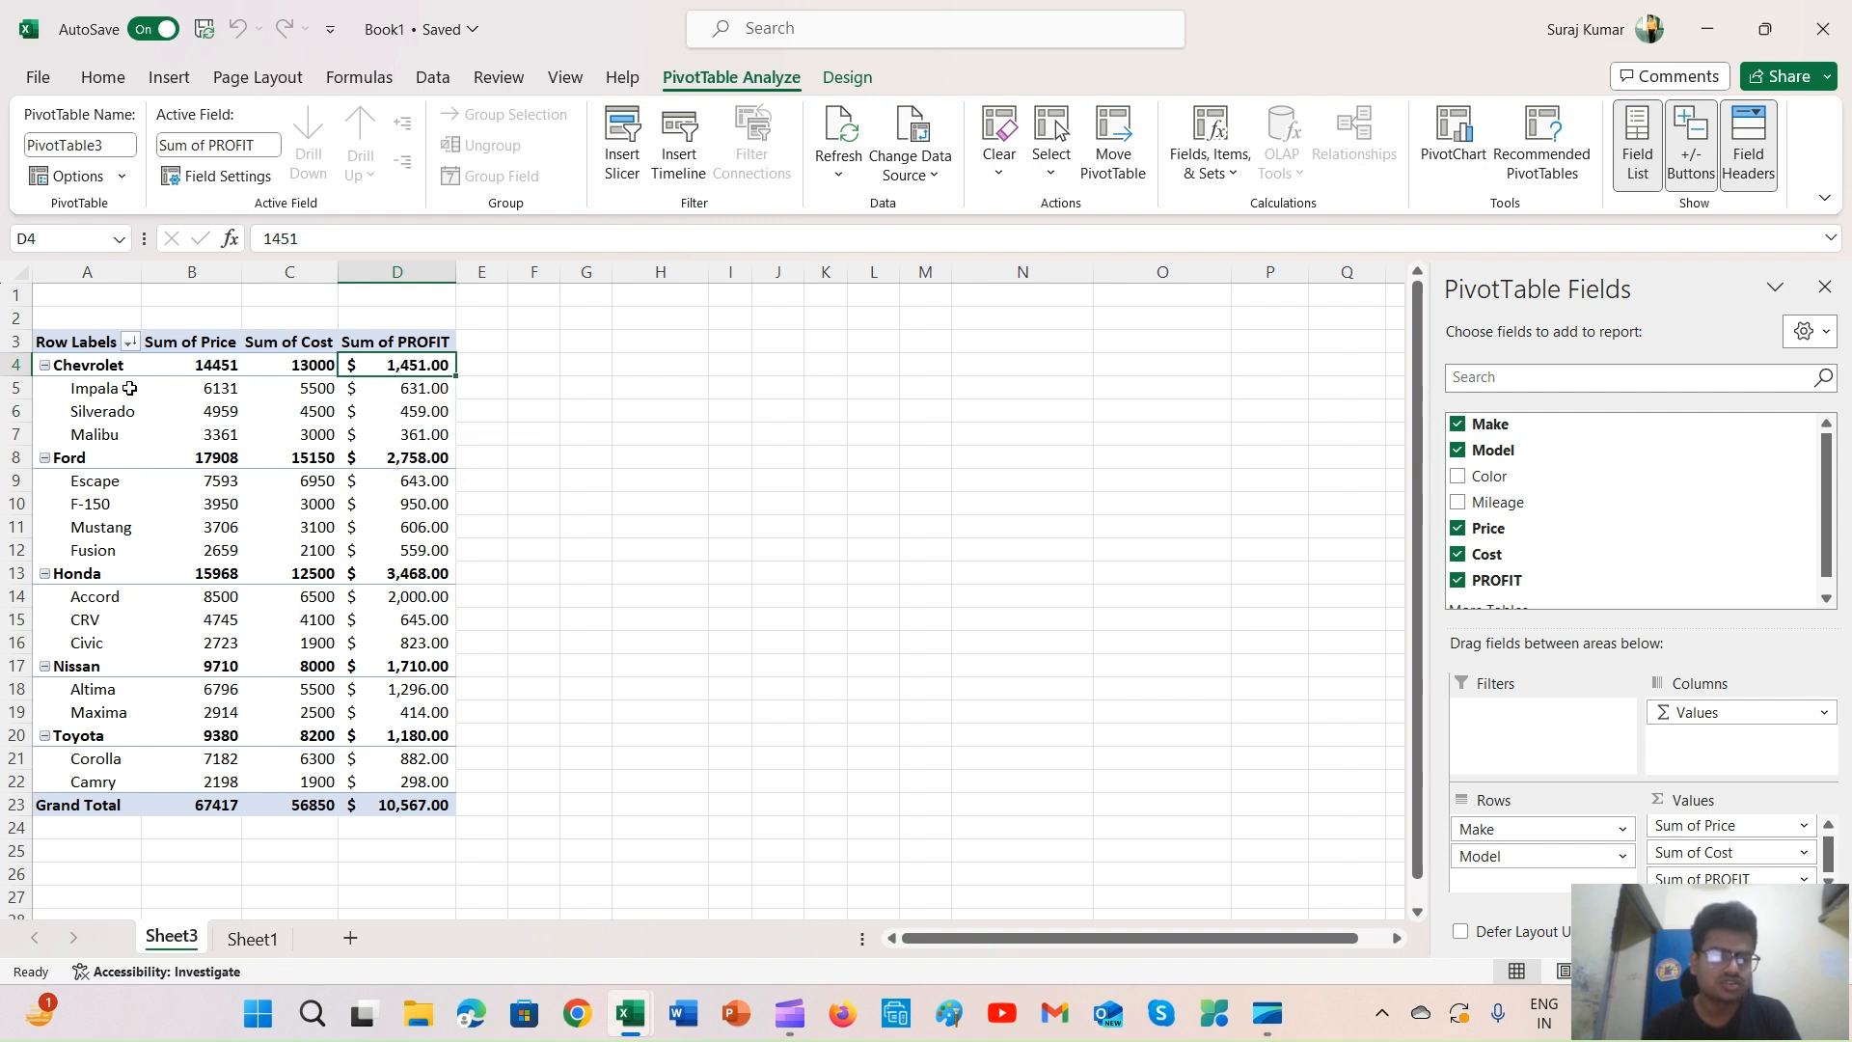
left_click(102, 368)
left_click(93, 389)
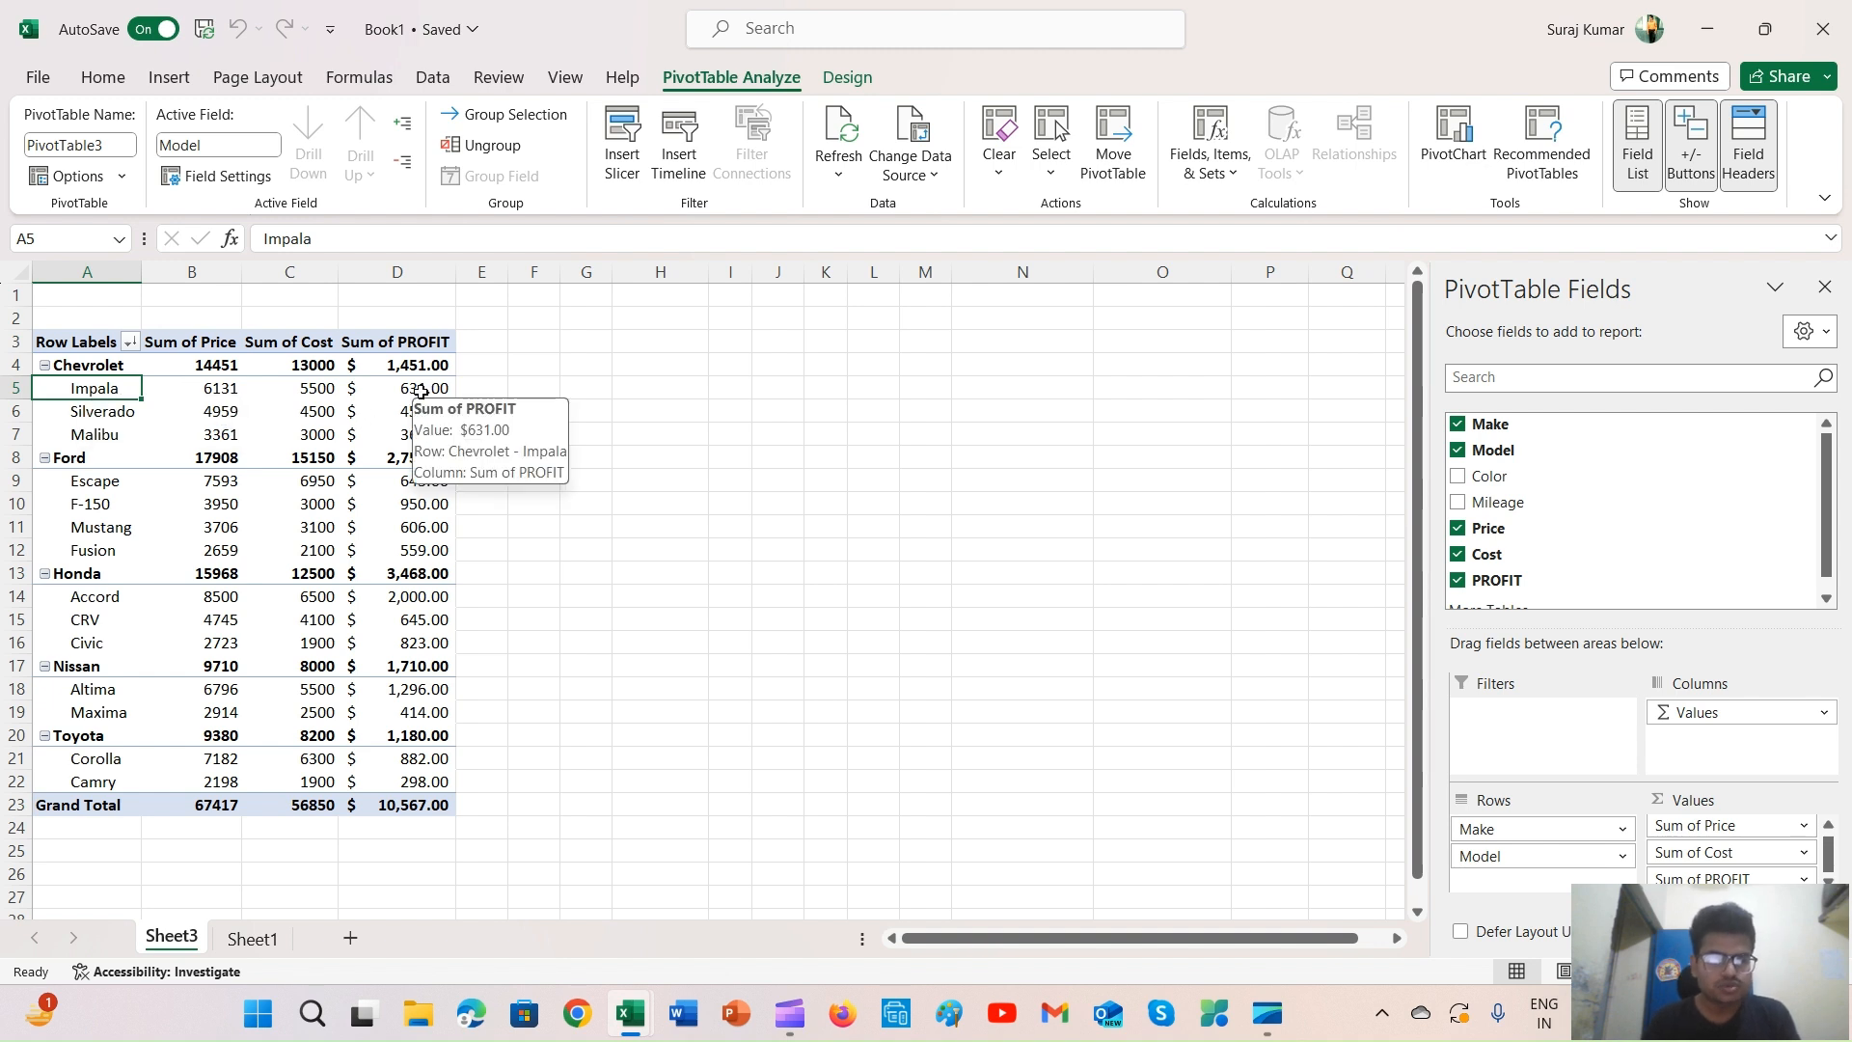
double_click(421, 389)
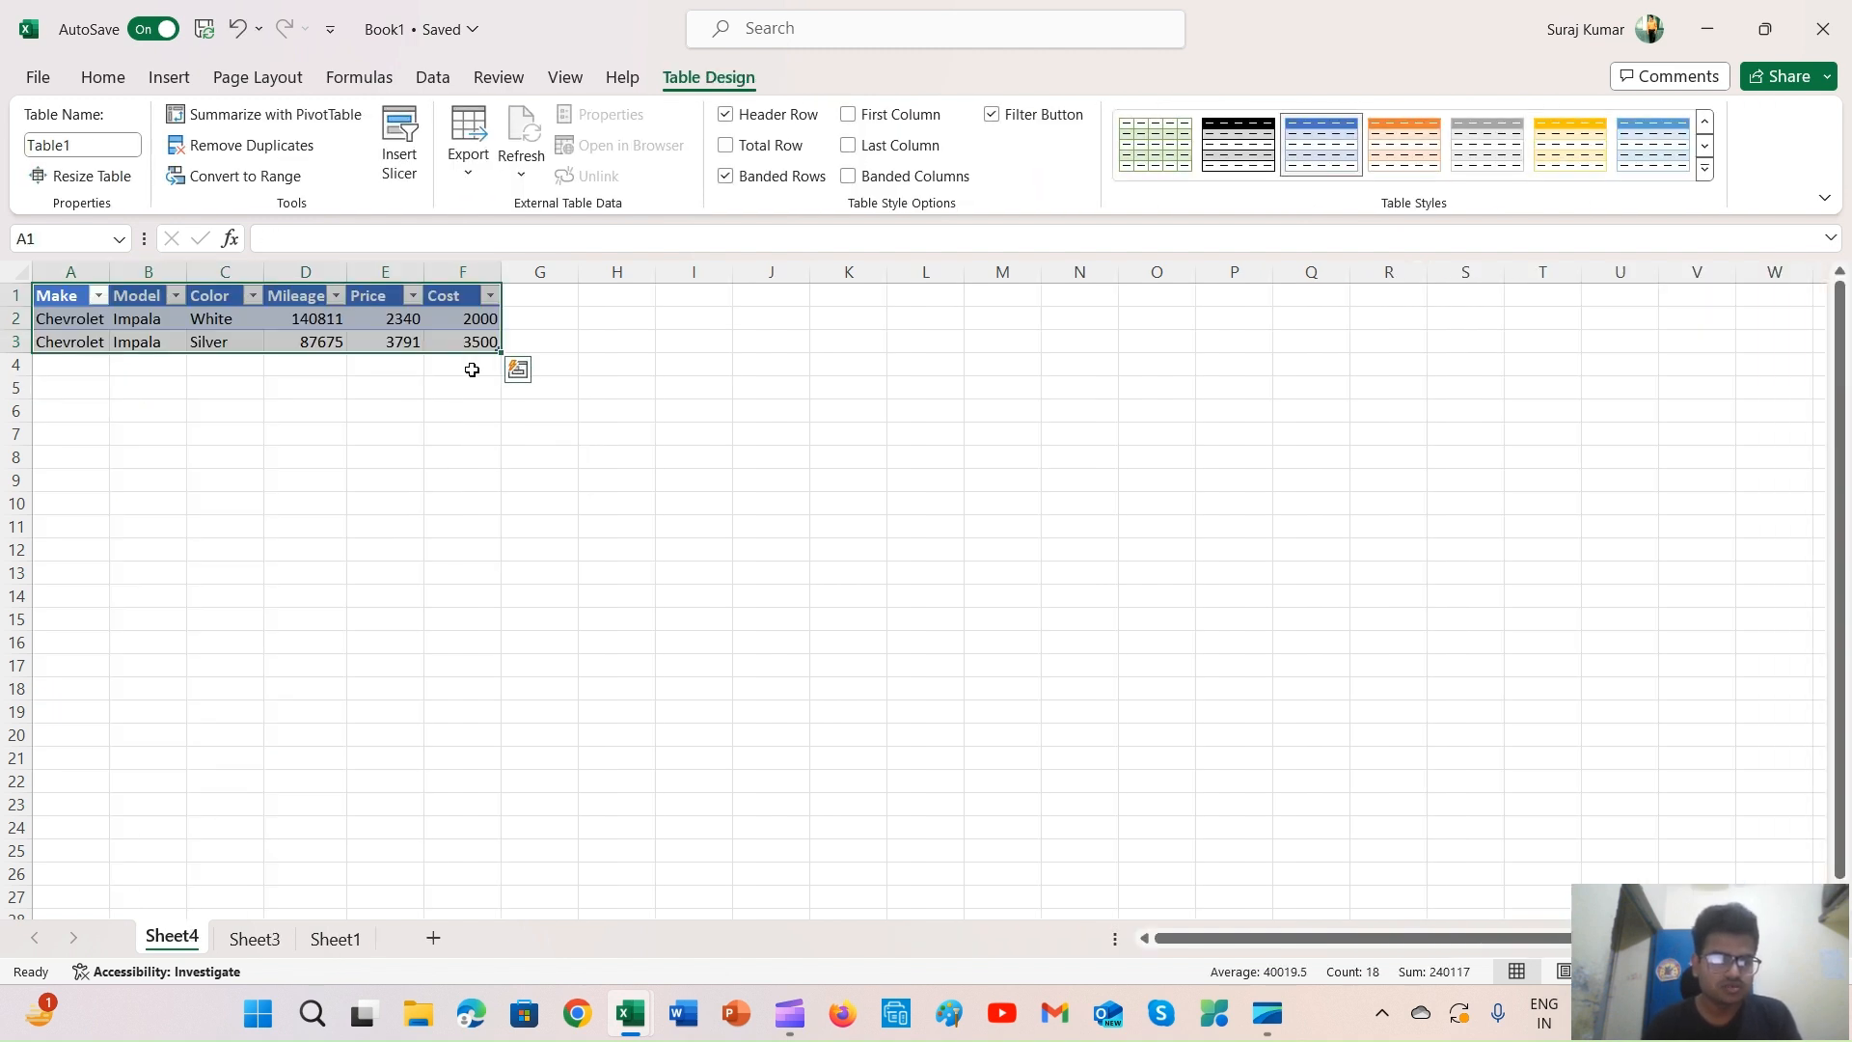
left_click(334, 937)
left_click(255, 938)
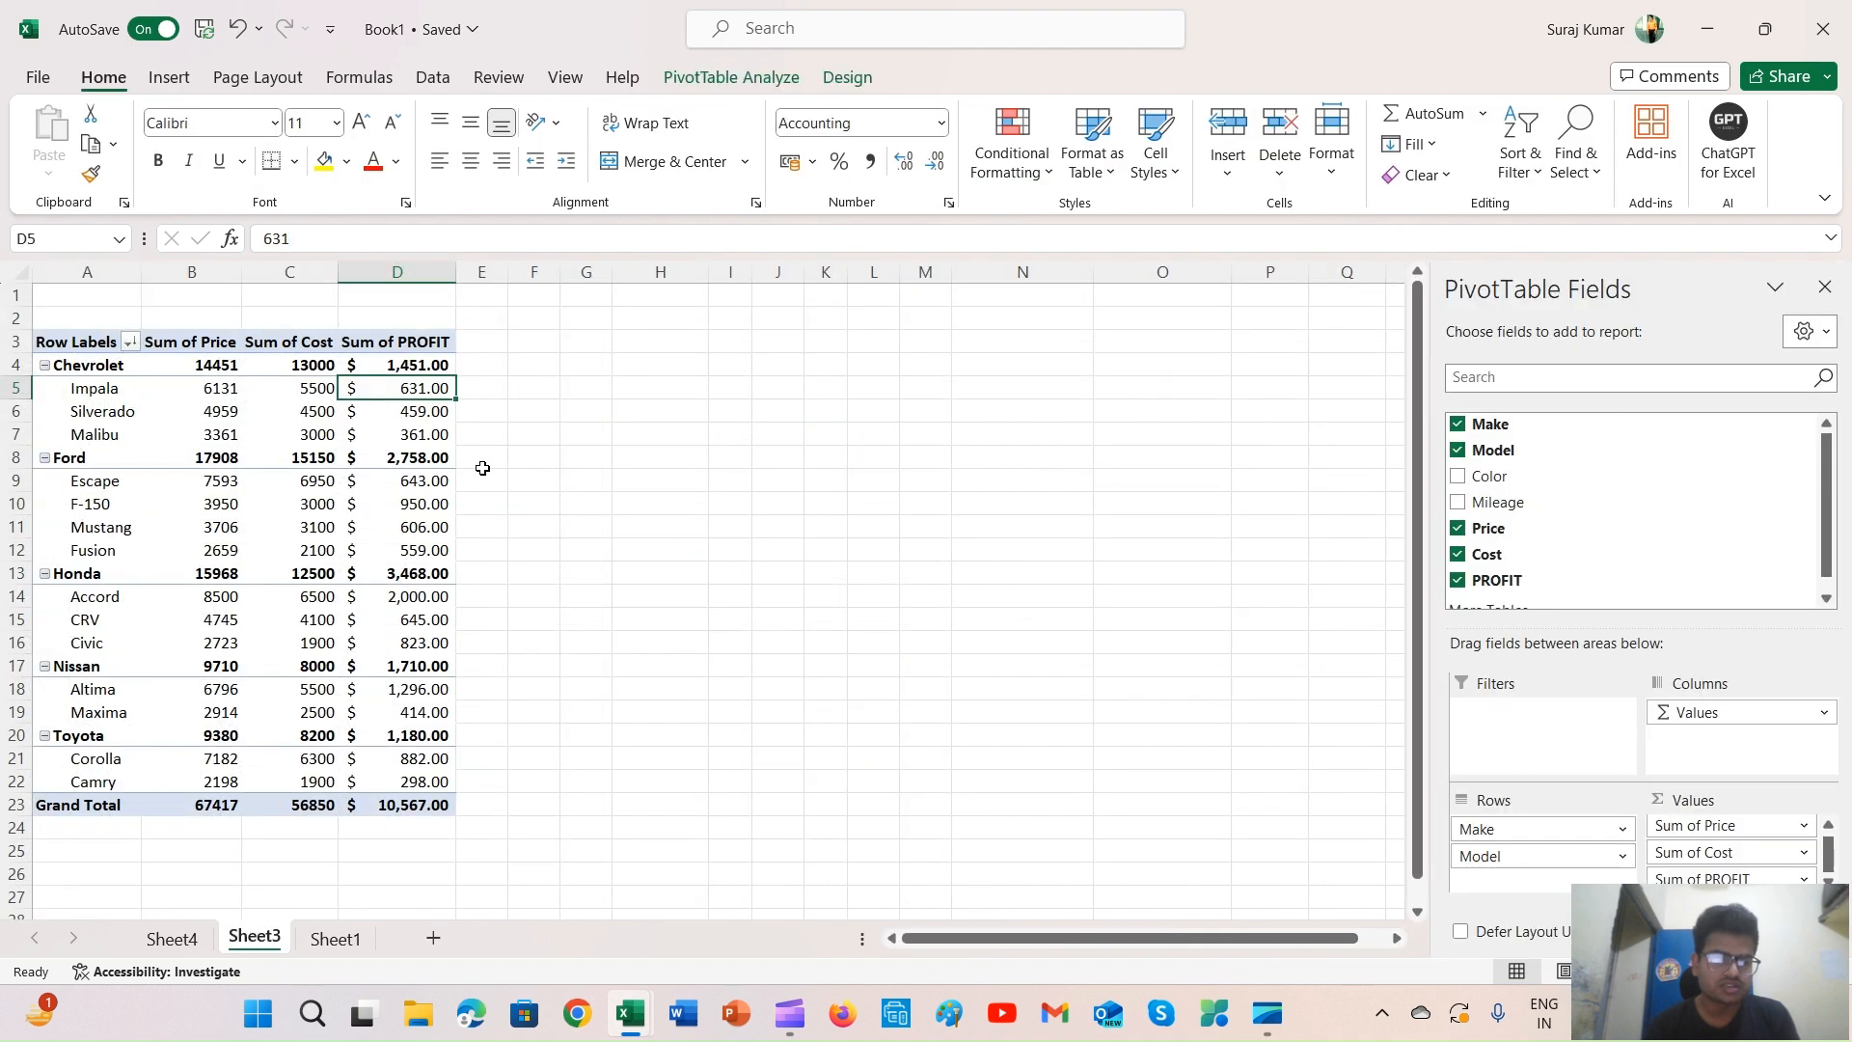
Drill down into the Grand Total of Sum of PROFIT to list all source records on a new sheet
left_click(395, 811)
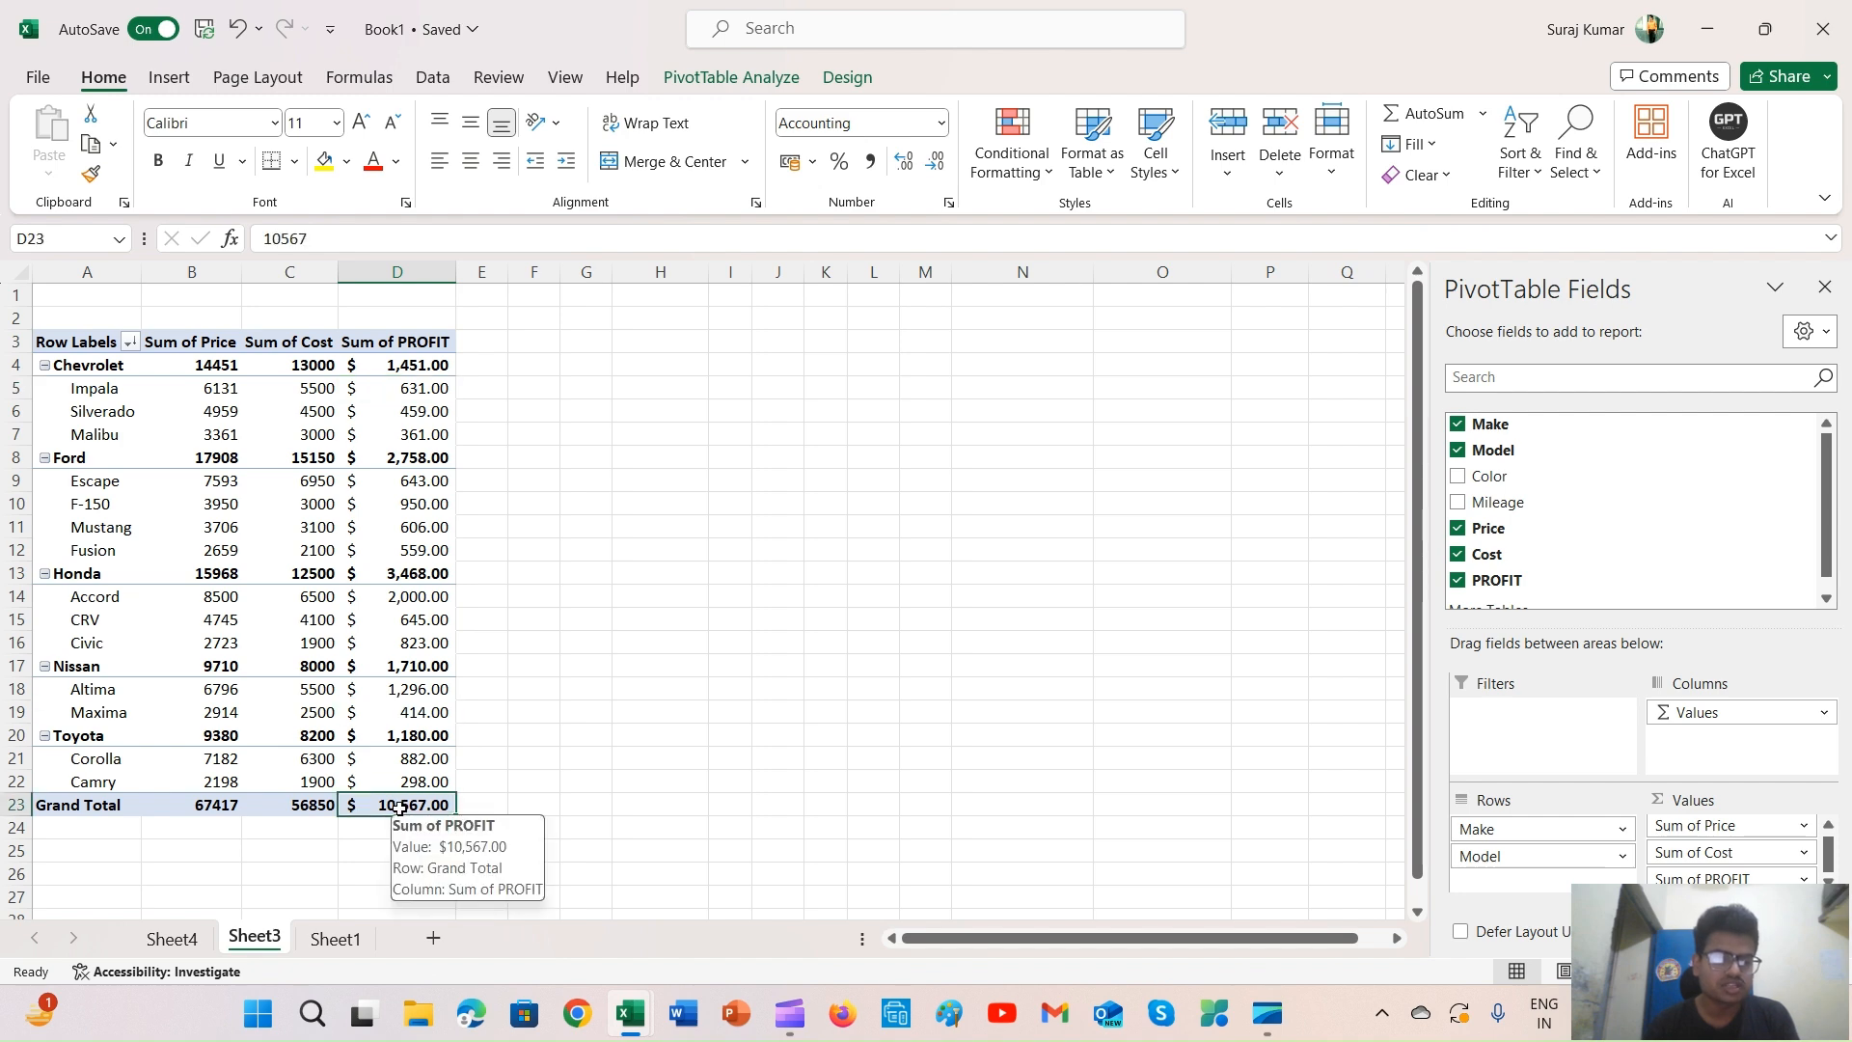
double_click(400, 809)
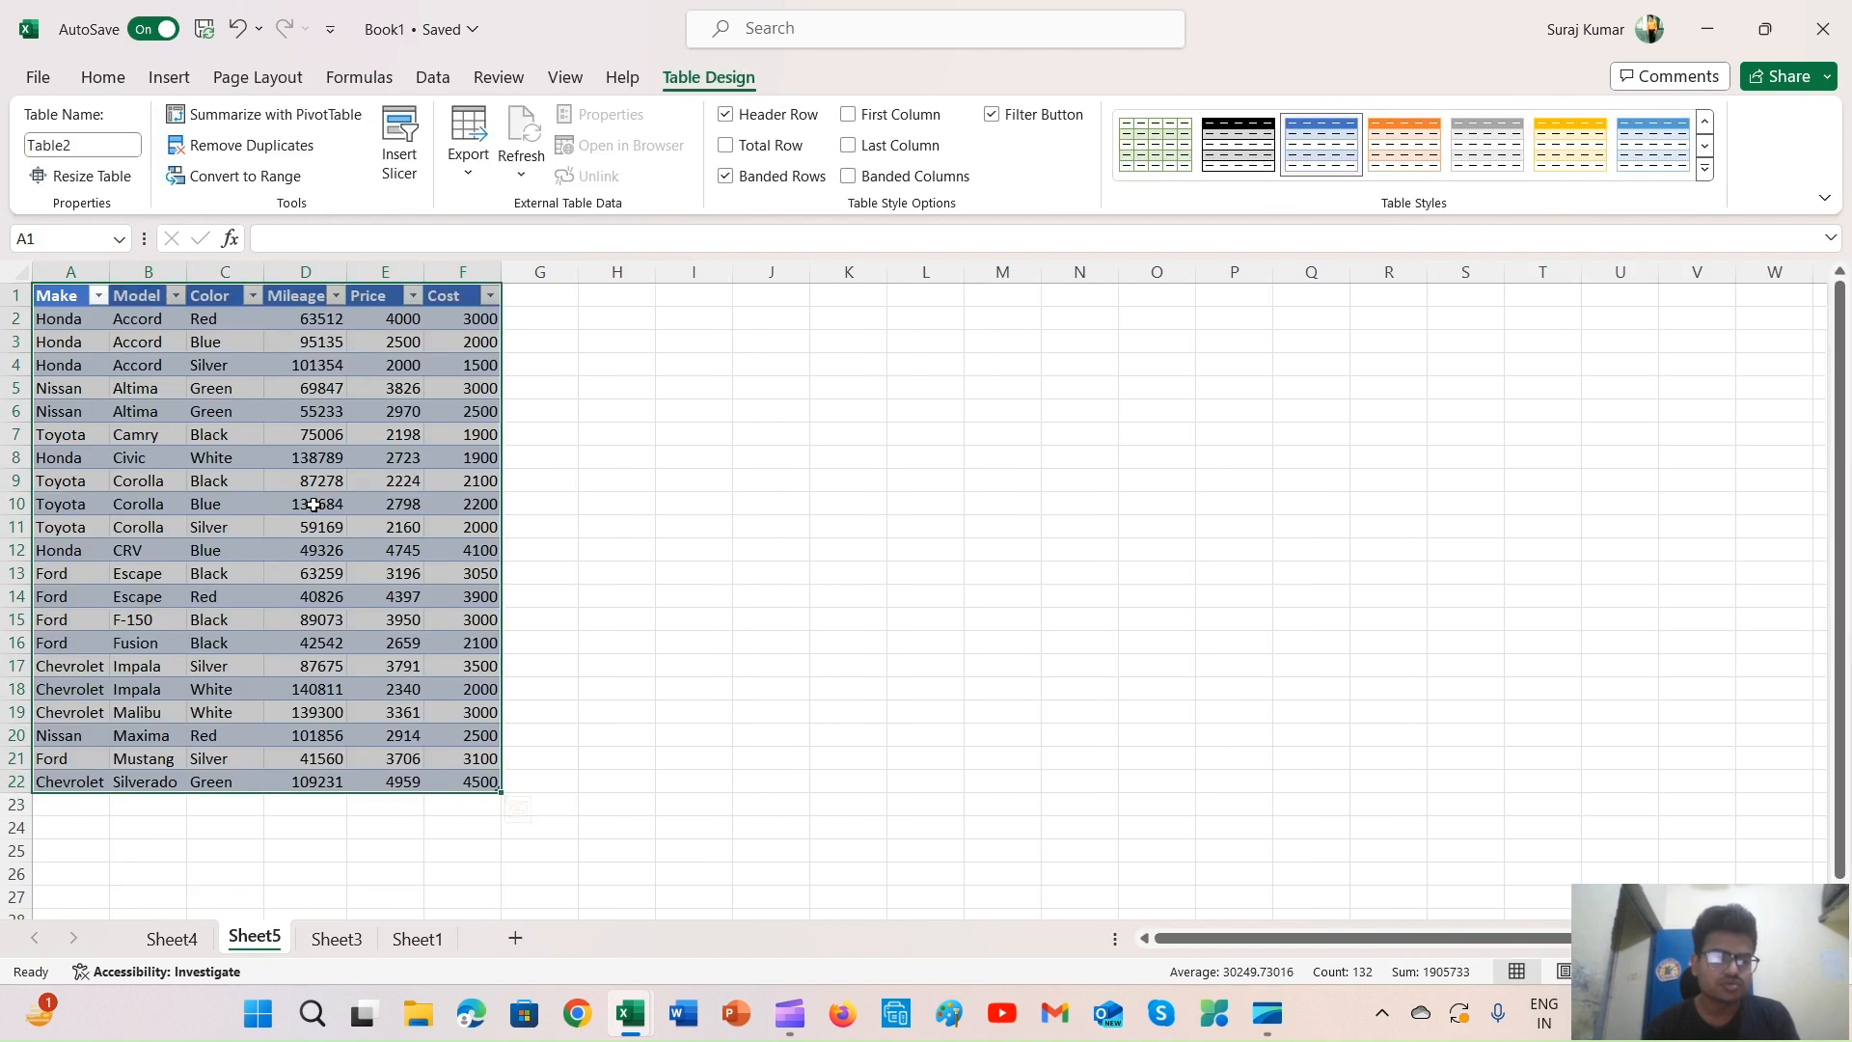
left_click(315, 411)
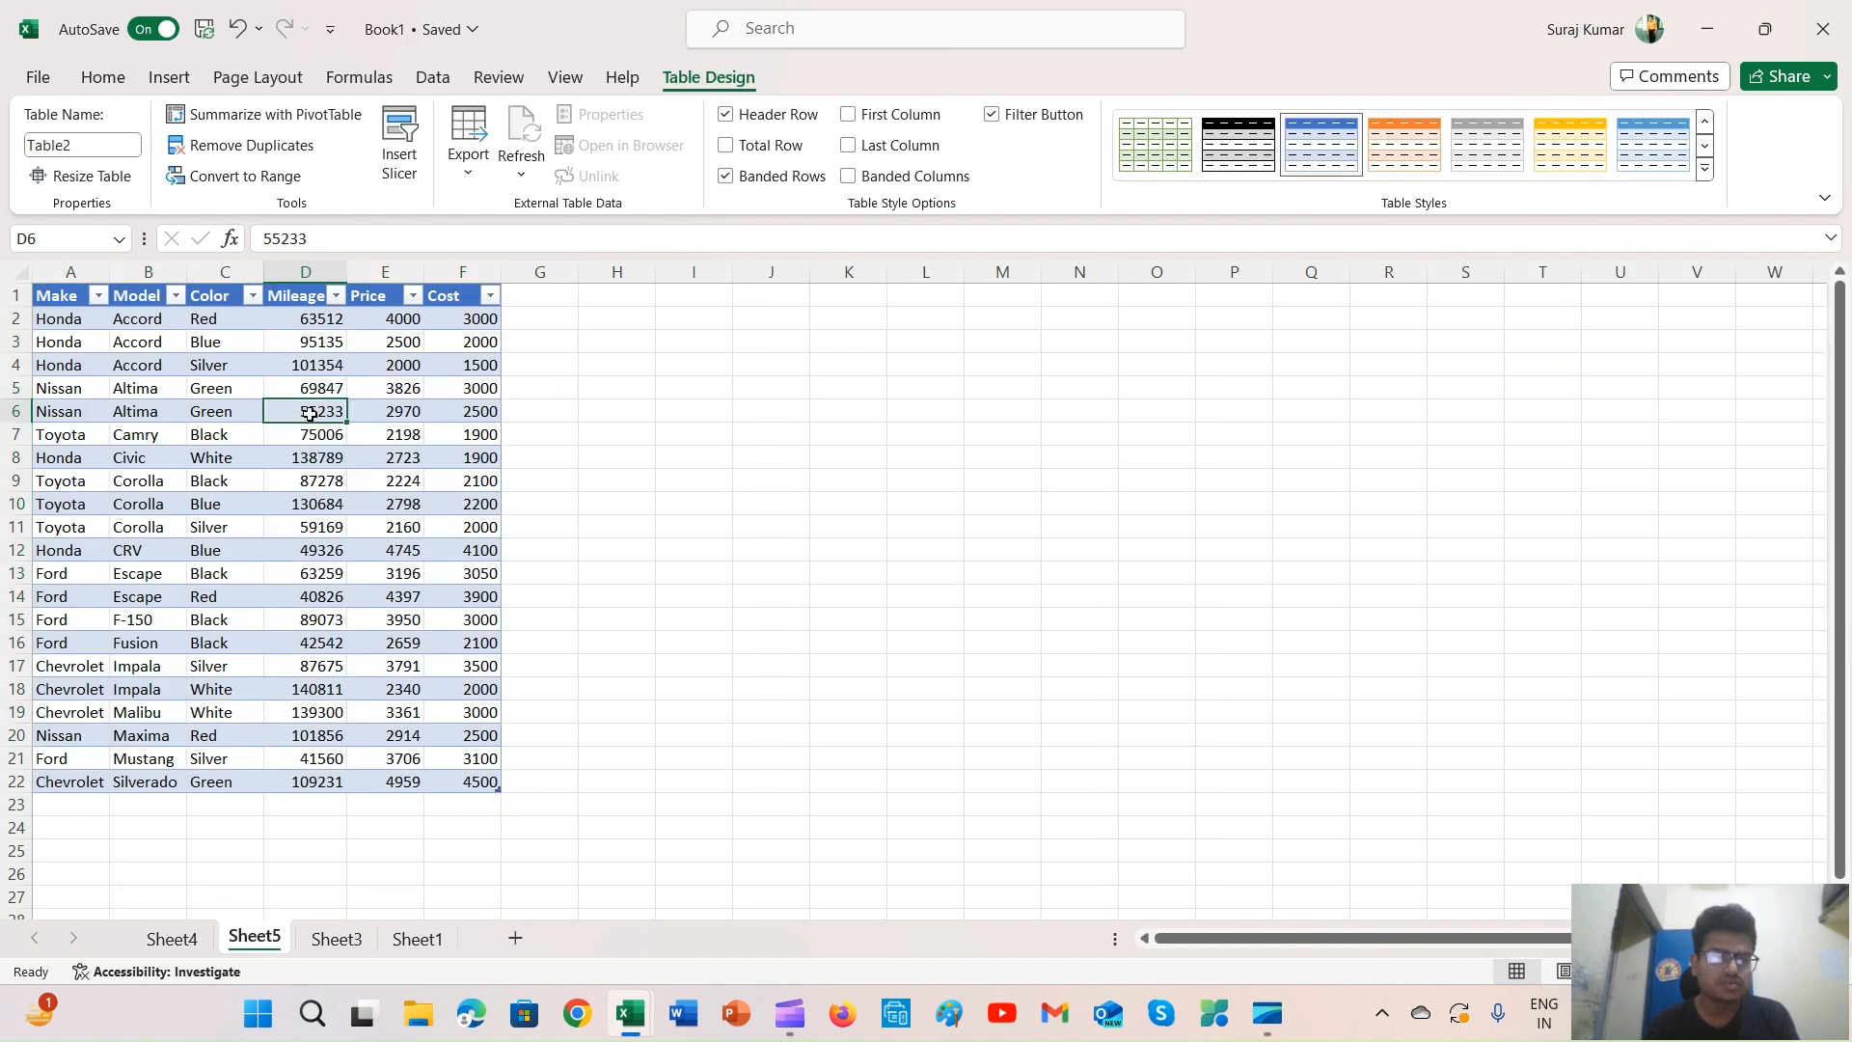
left_click(491, 295)
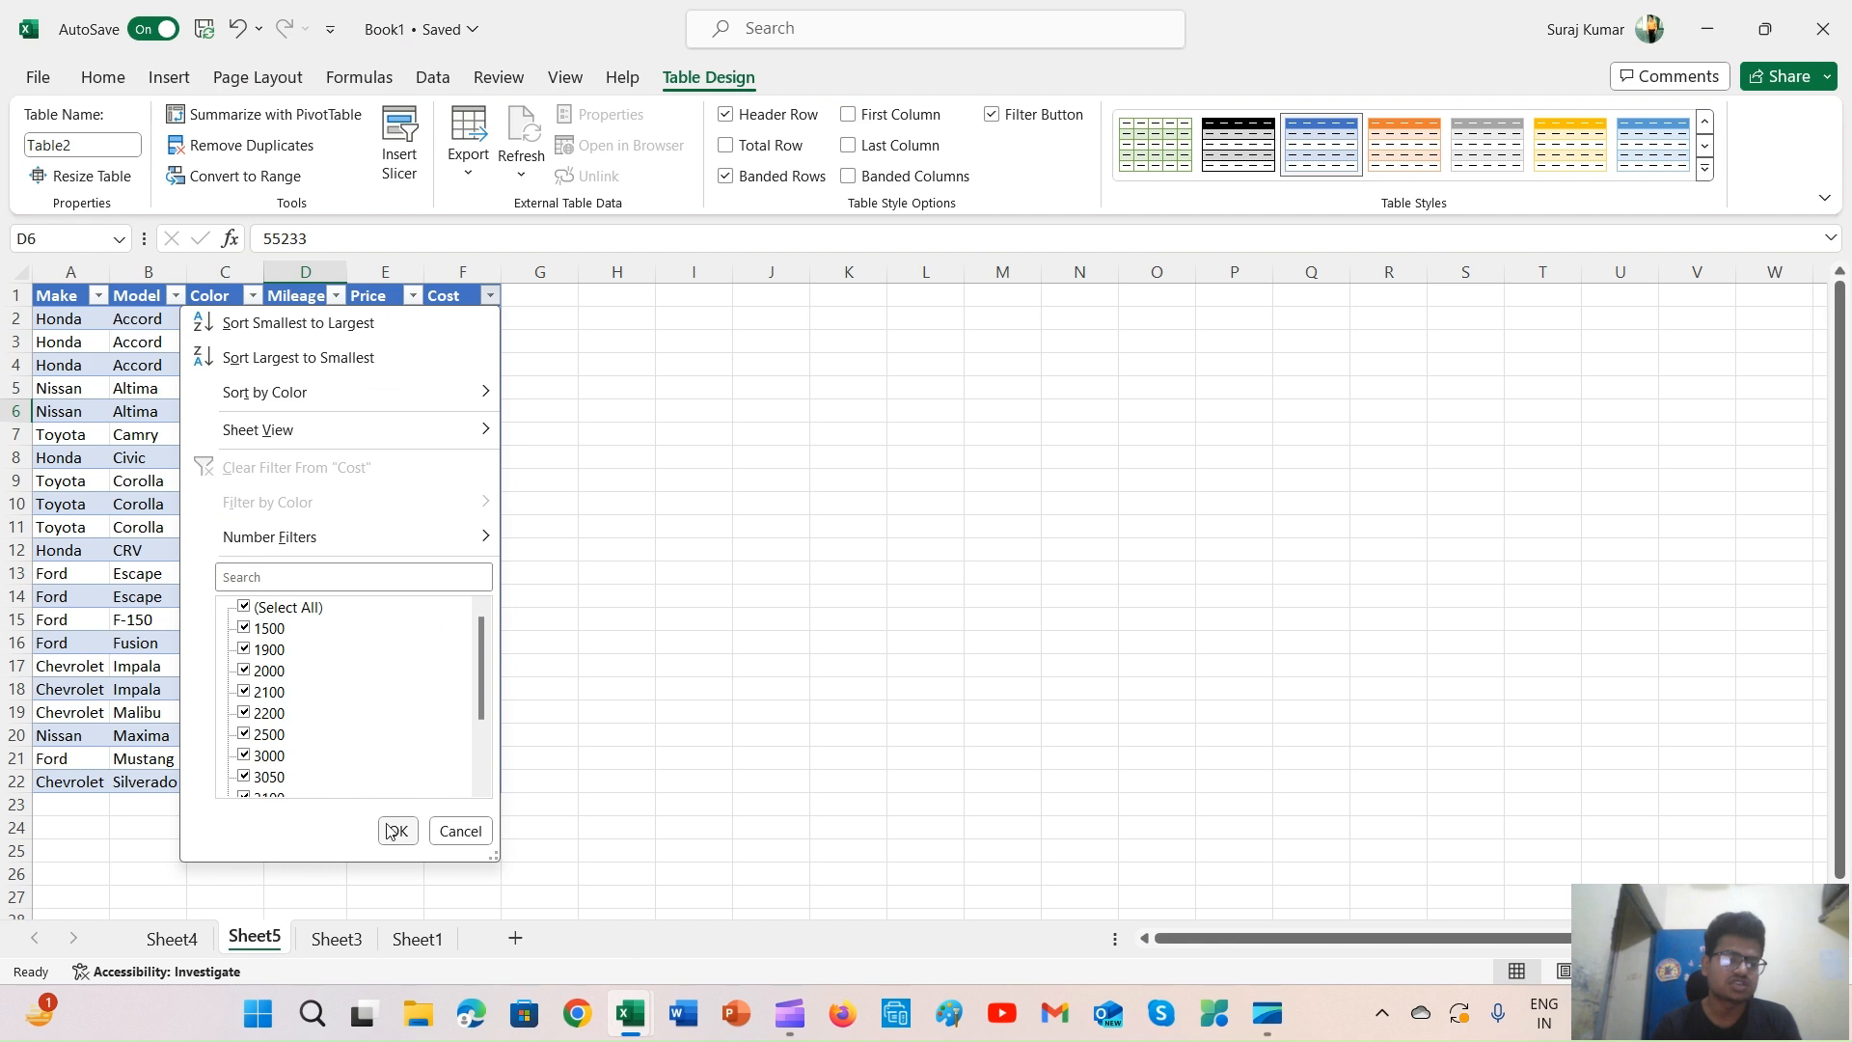
left_click(451, 834)
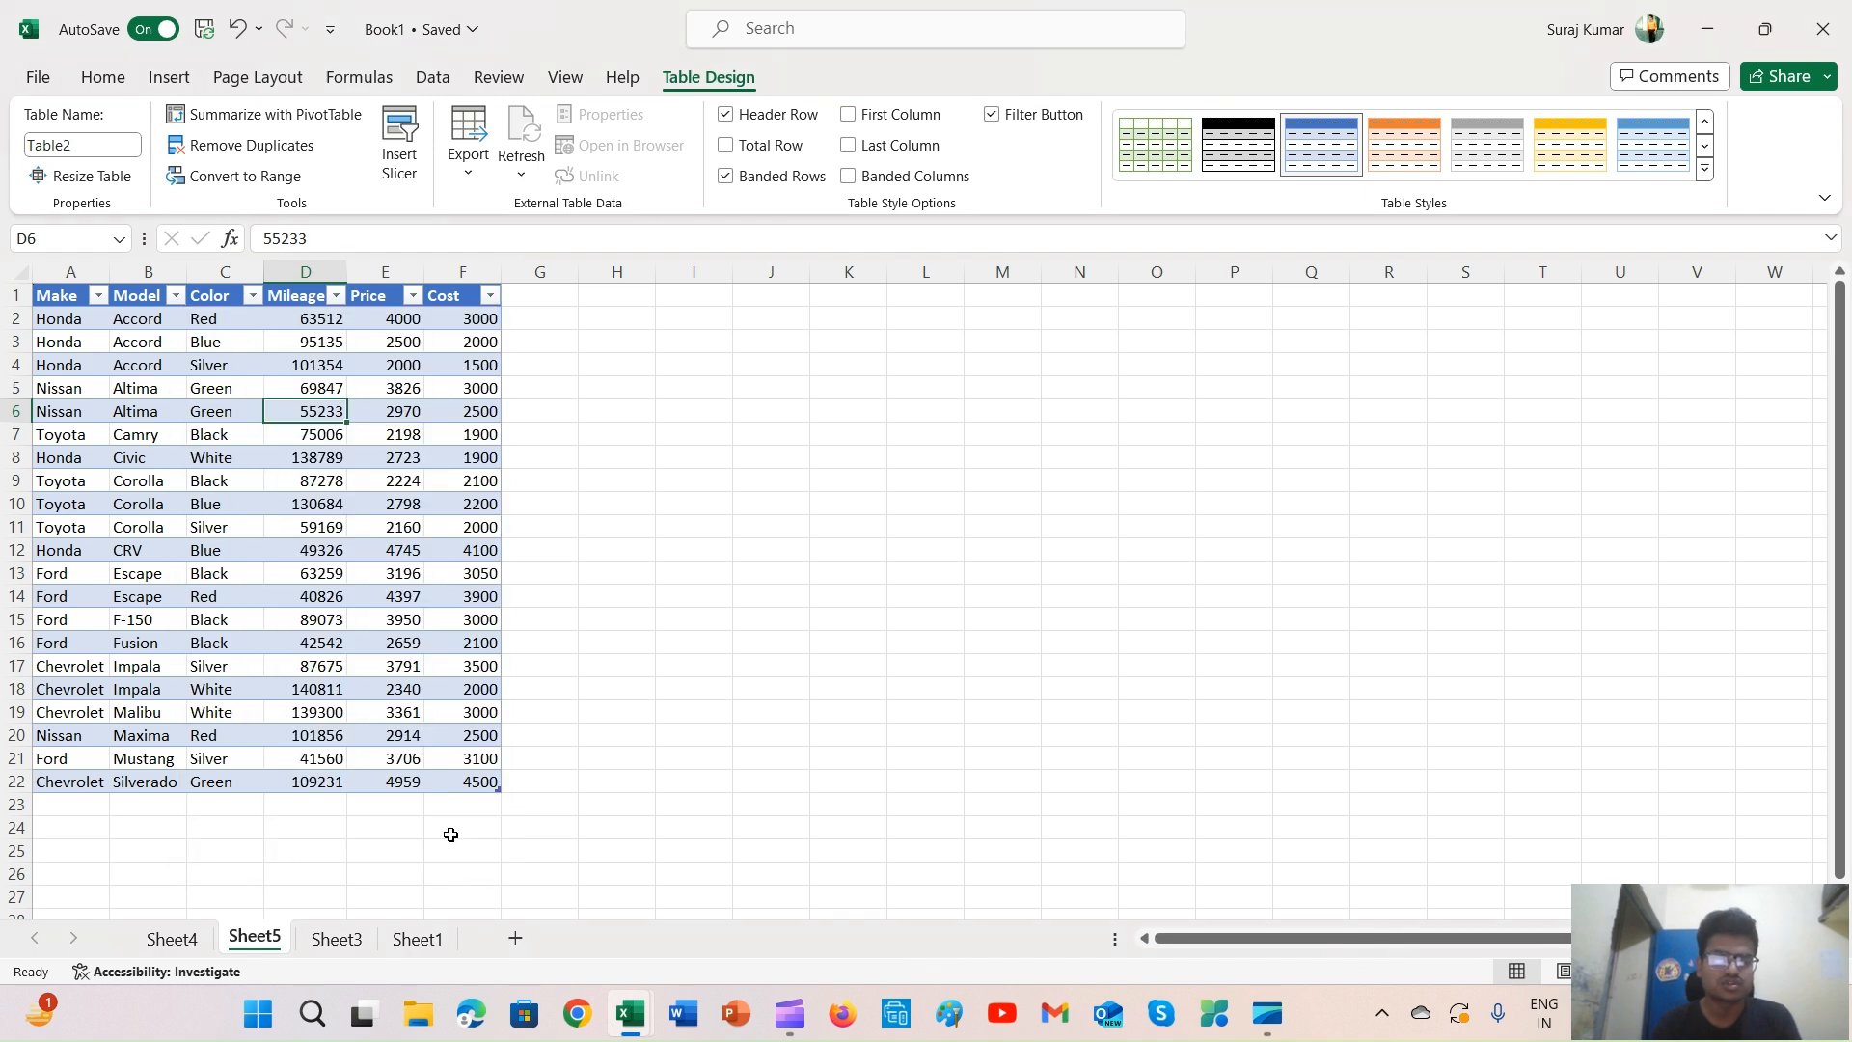
Review the extracted detail records on Sheet4 and Sheet5, and return to the PivotTable on Sheet3
left_click(328, 941)
left_click(175, 943)
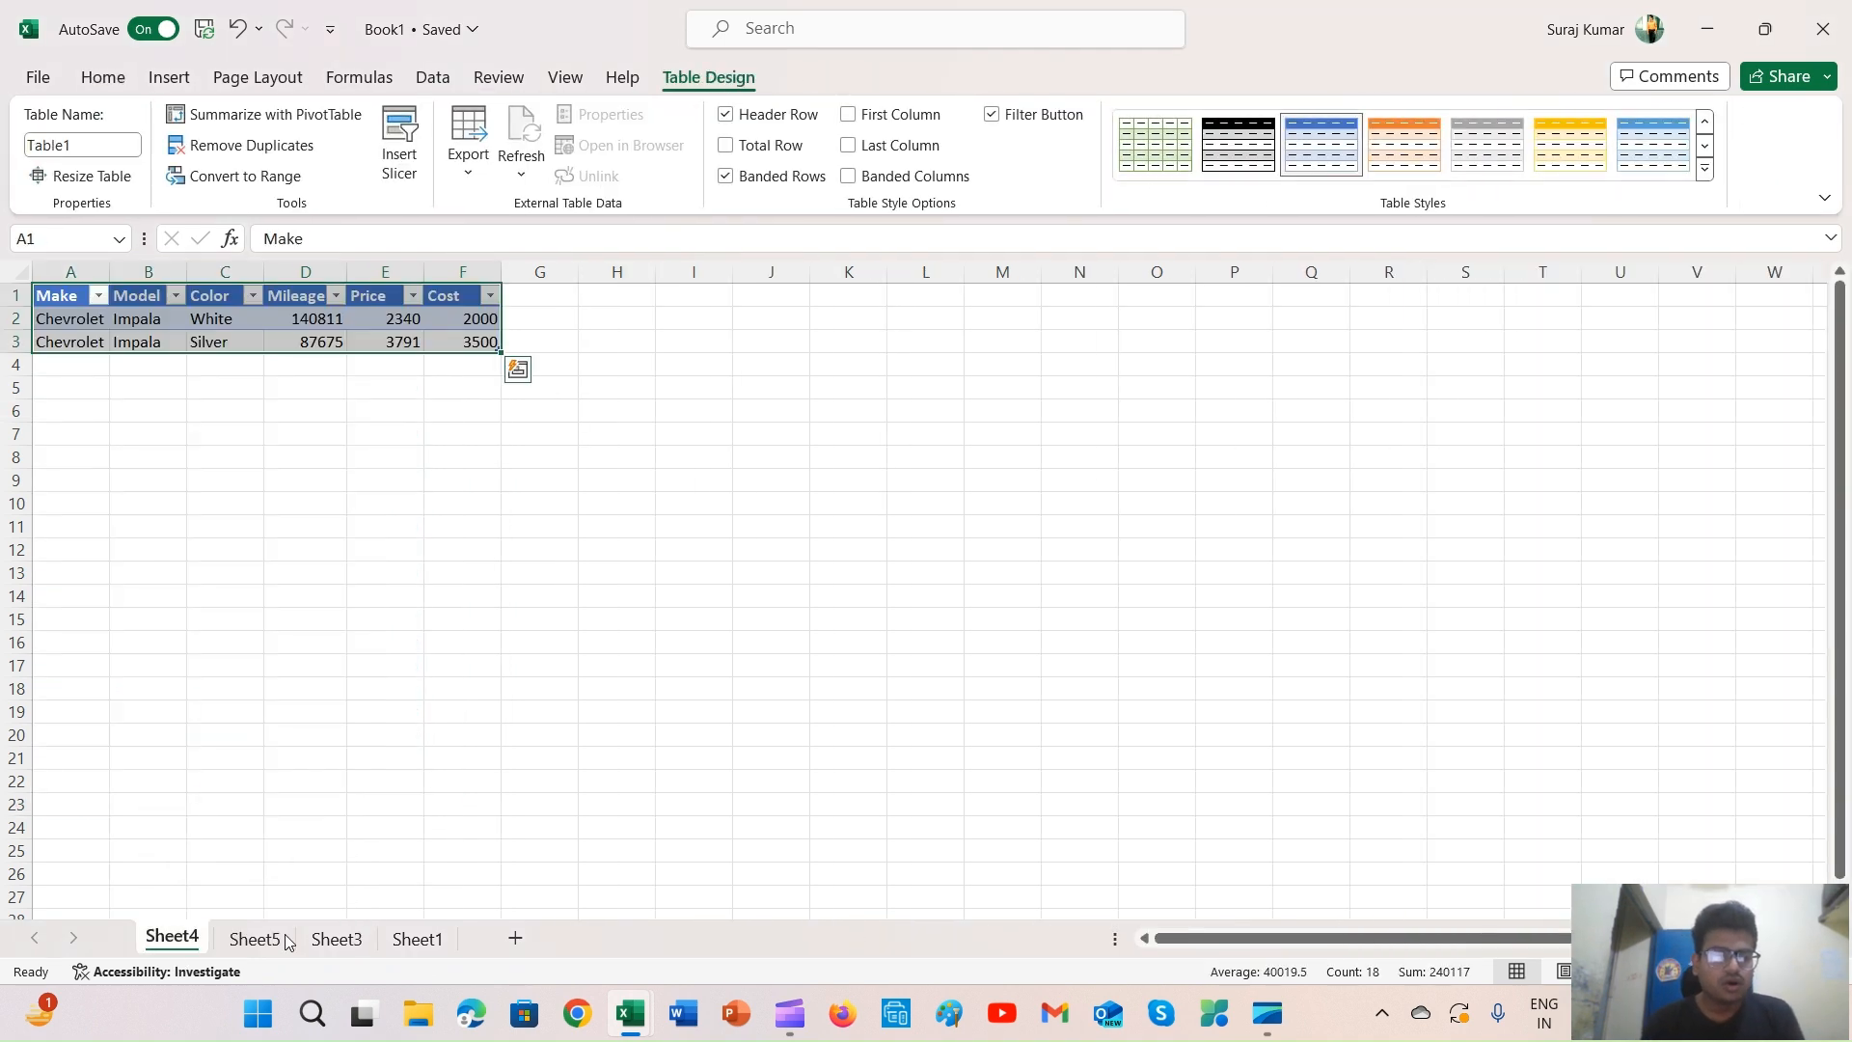
left_click(259, 942)
left_click(355, 941)
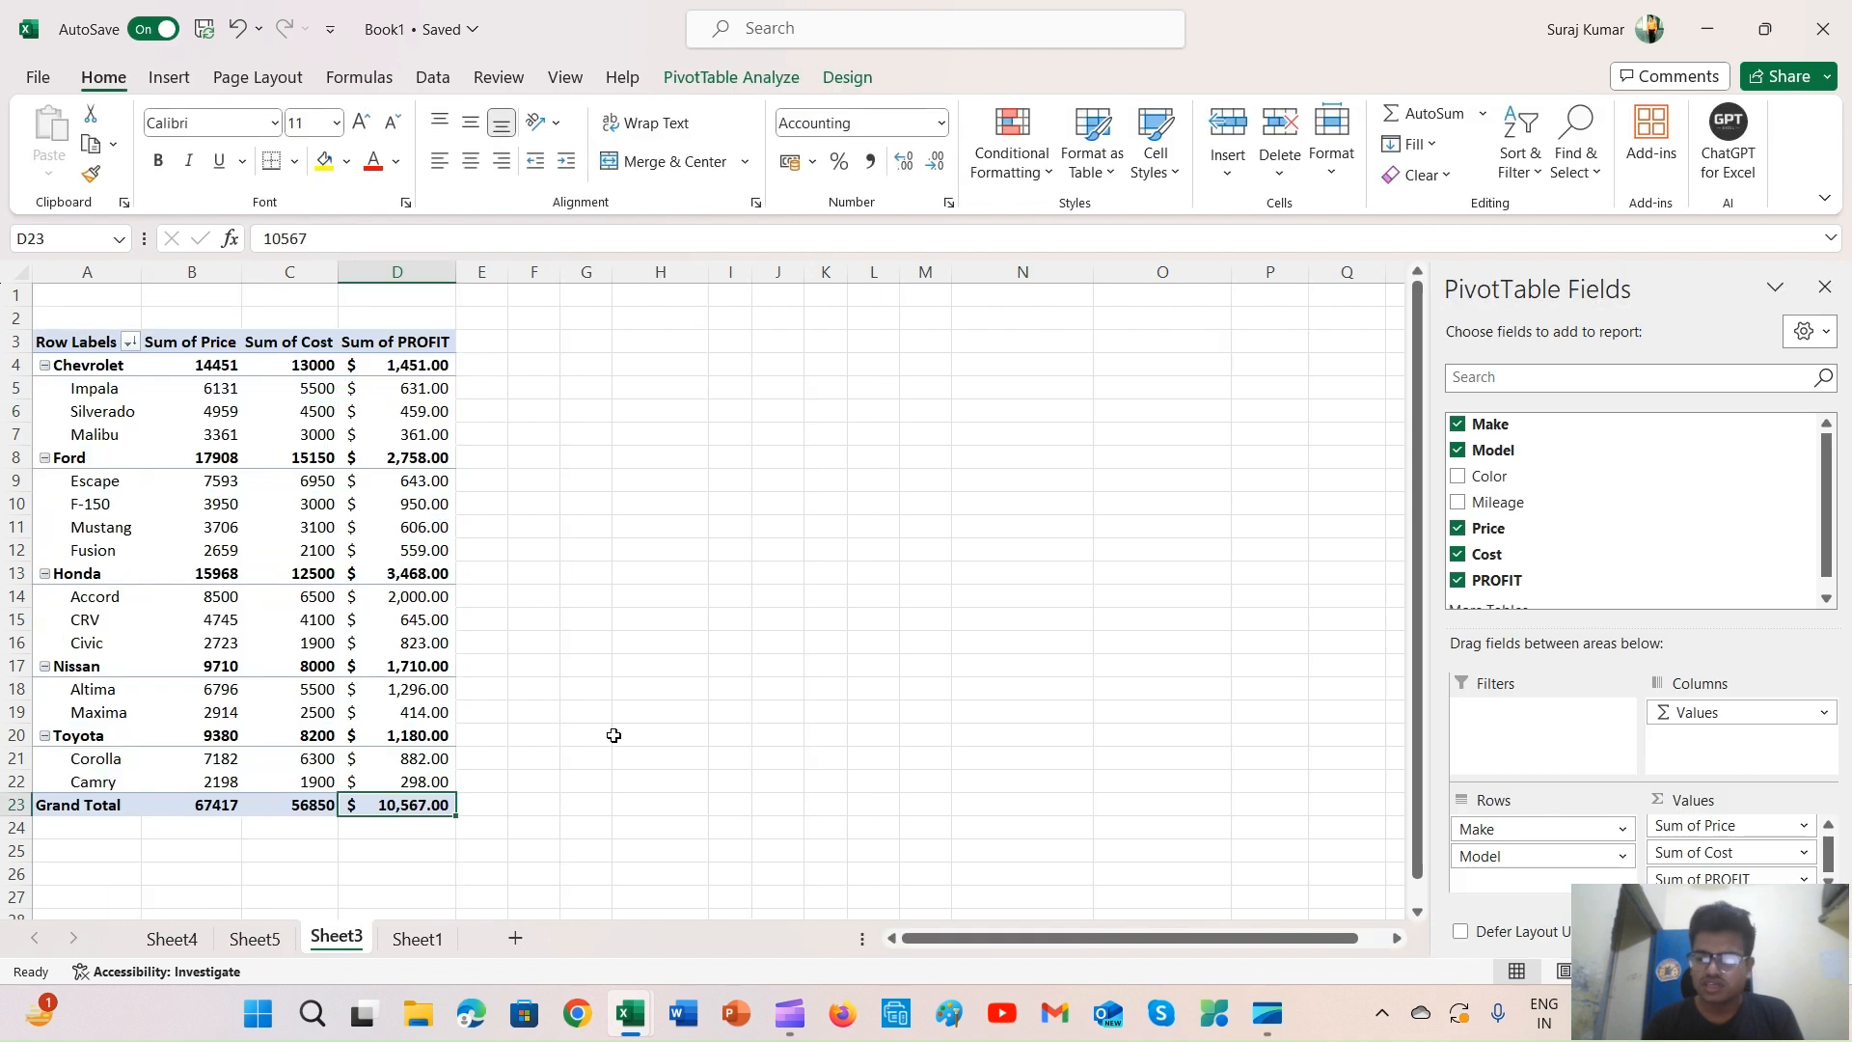
Add Mileage as a report filter and filter the PivotTable to the mileage 49,326
scroll(1536, 540, "up", 1)
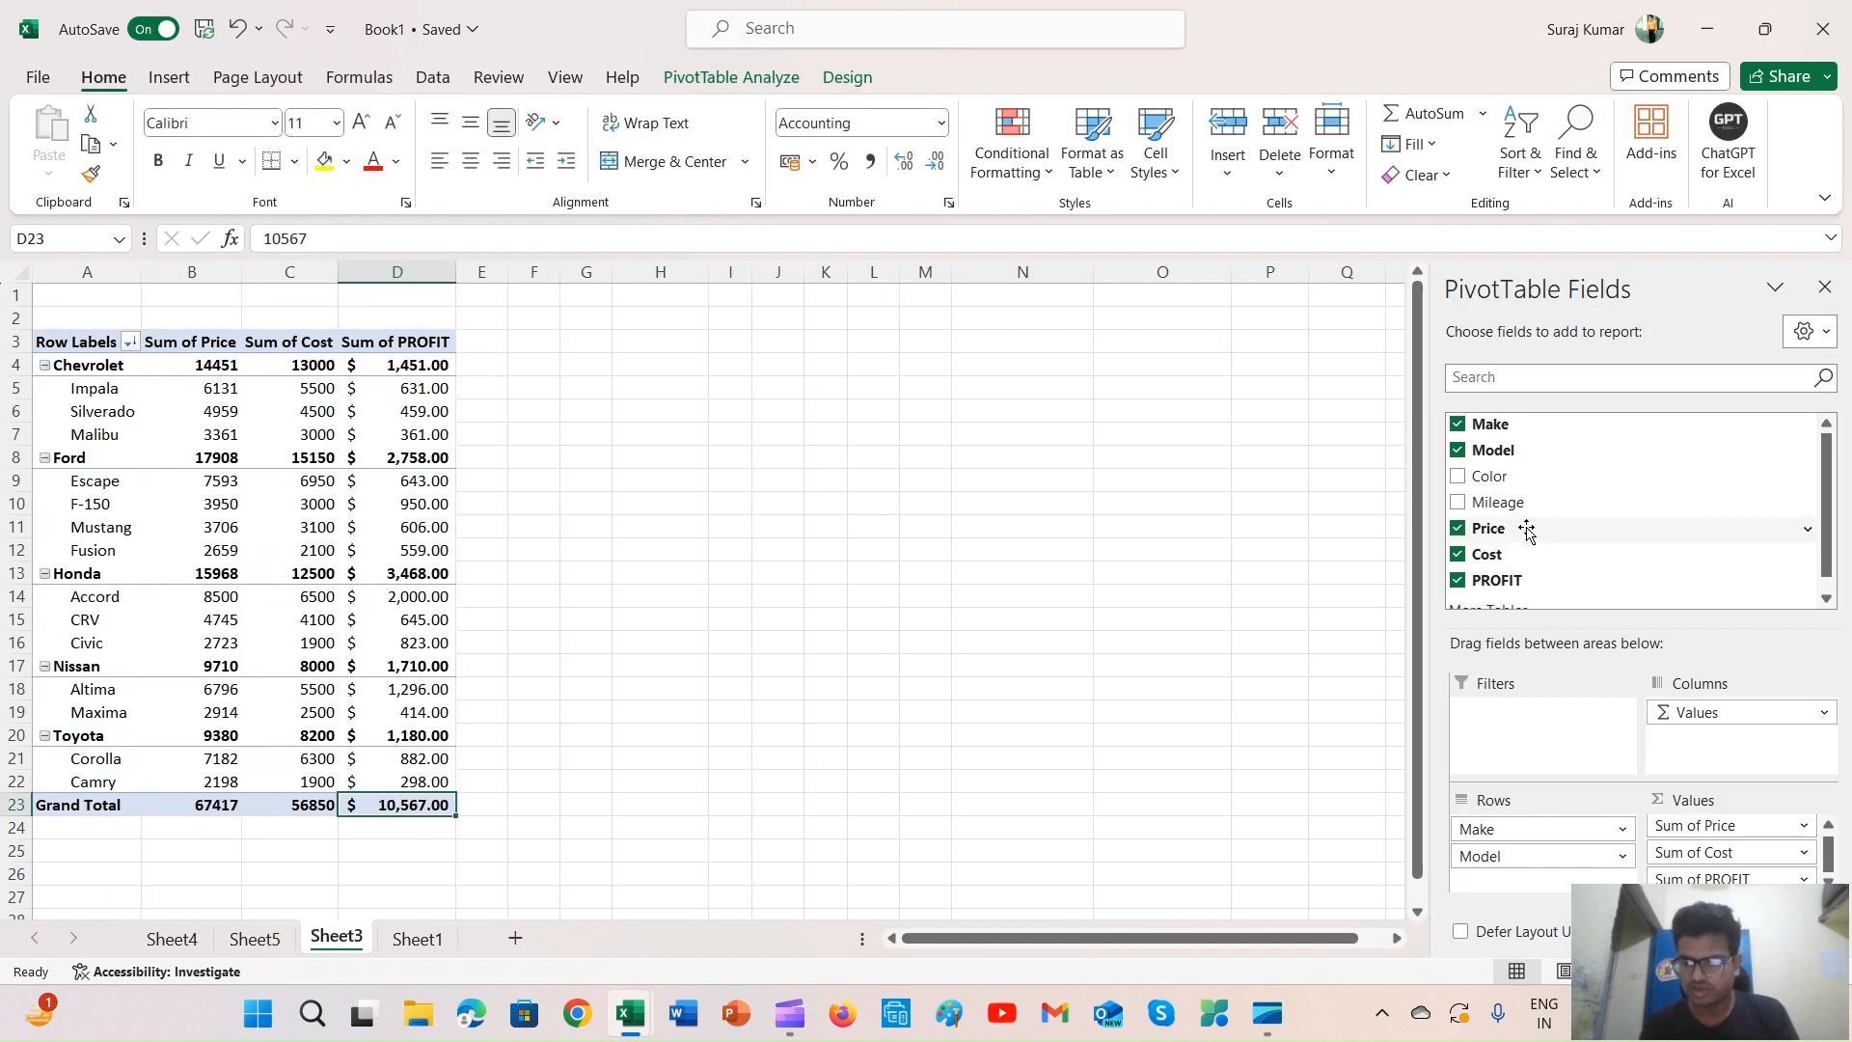
left_click_drag(1501, 501, 1559, 741)
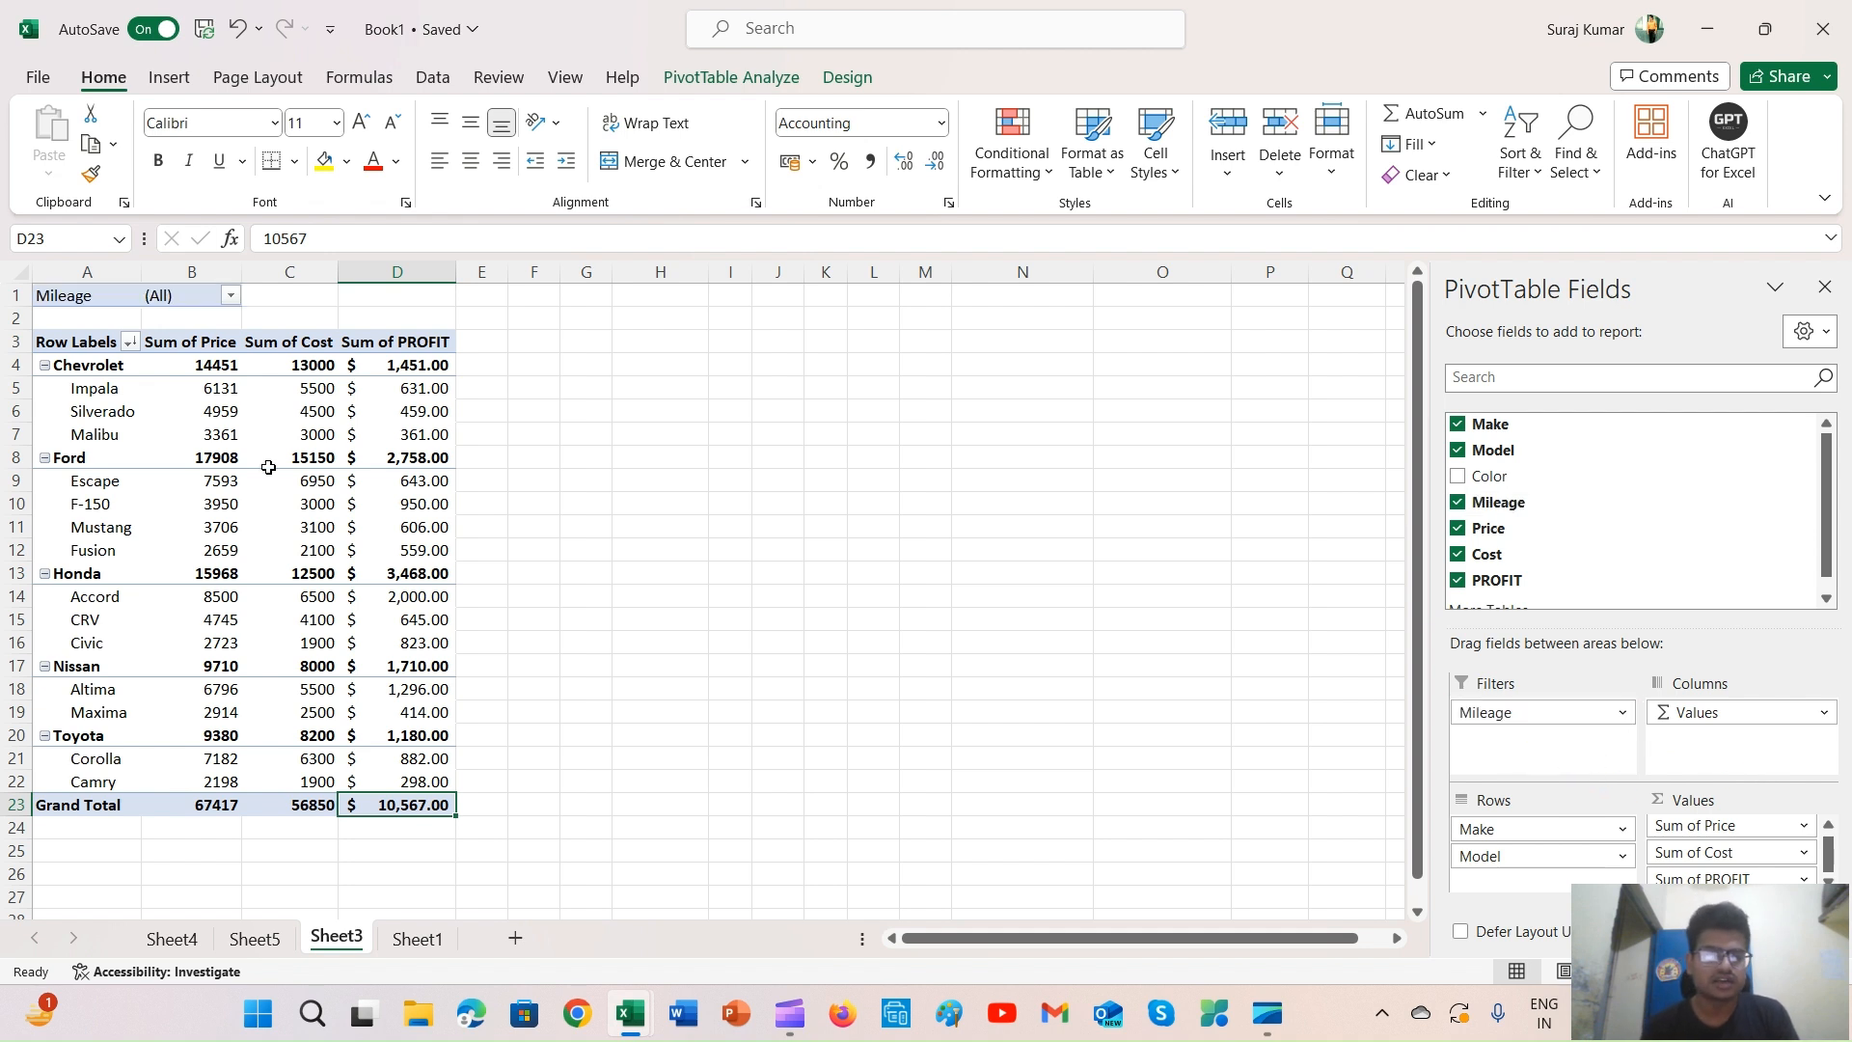
left_click(232, 296)
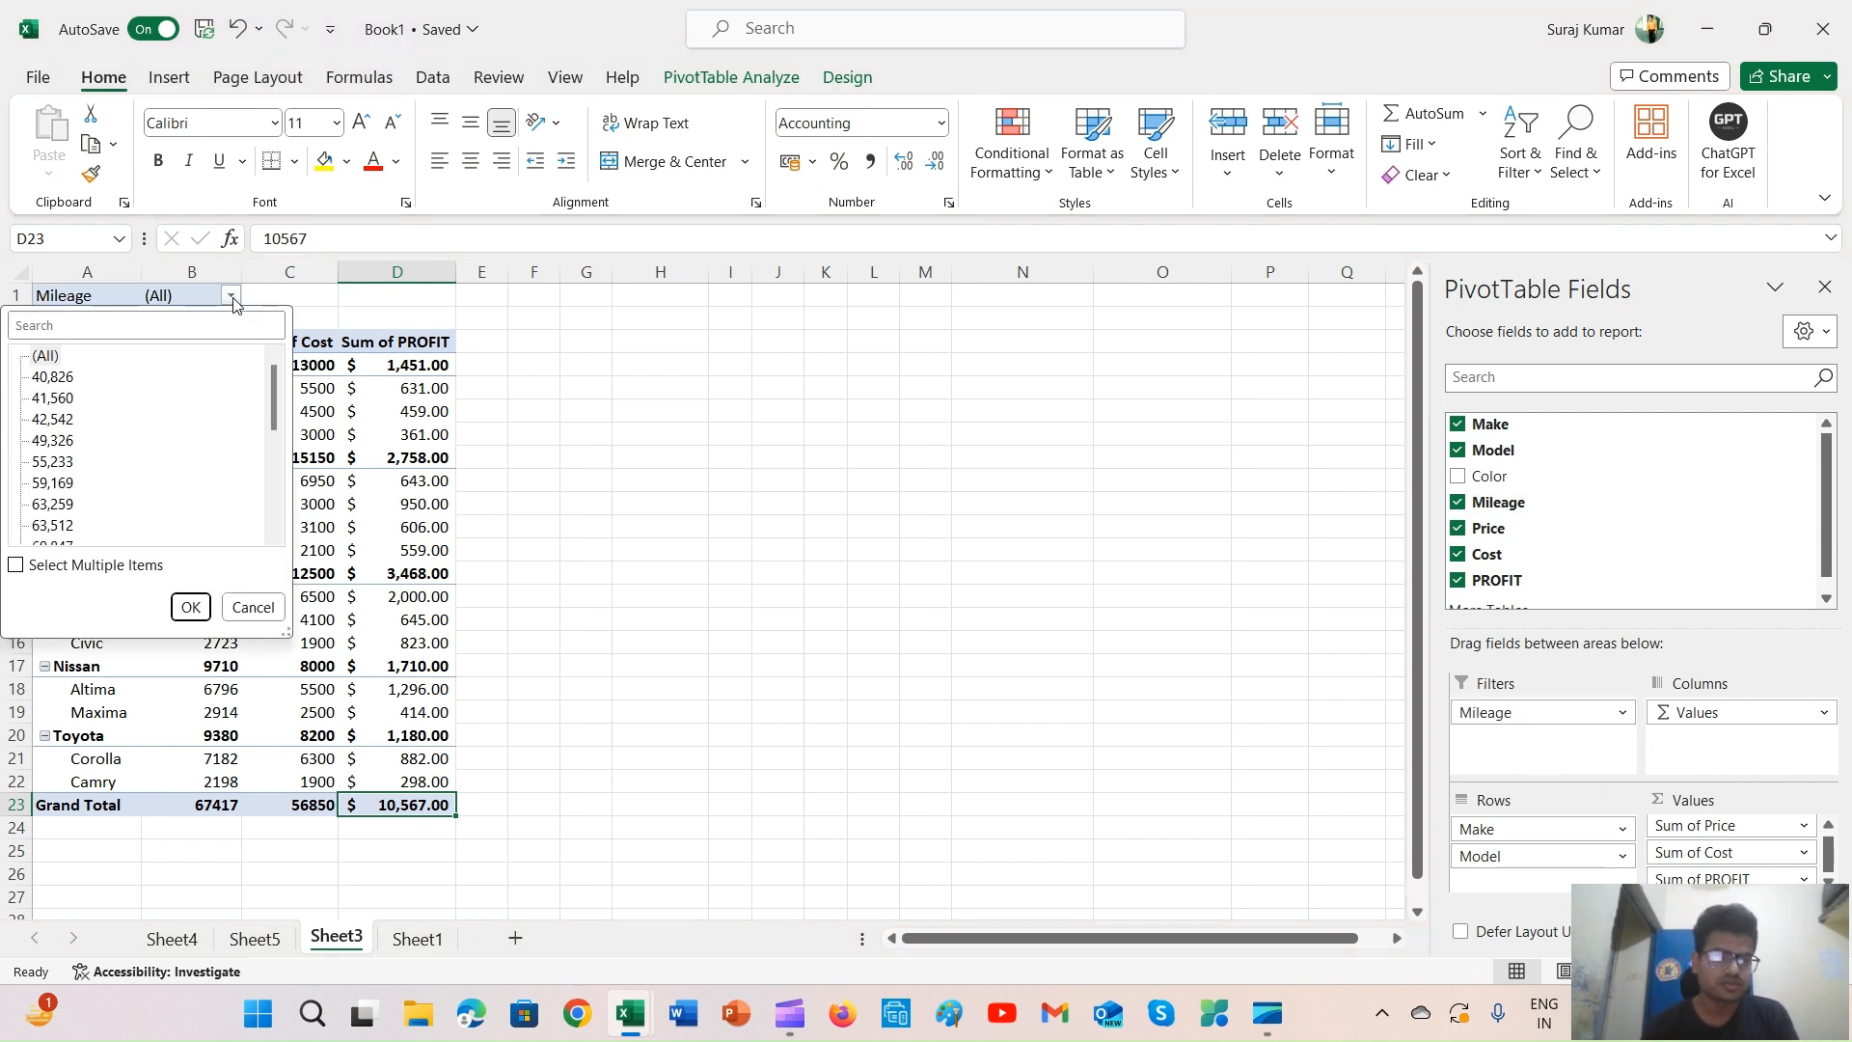
left_click(53, 440)
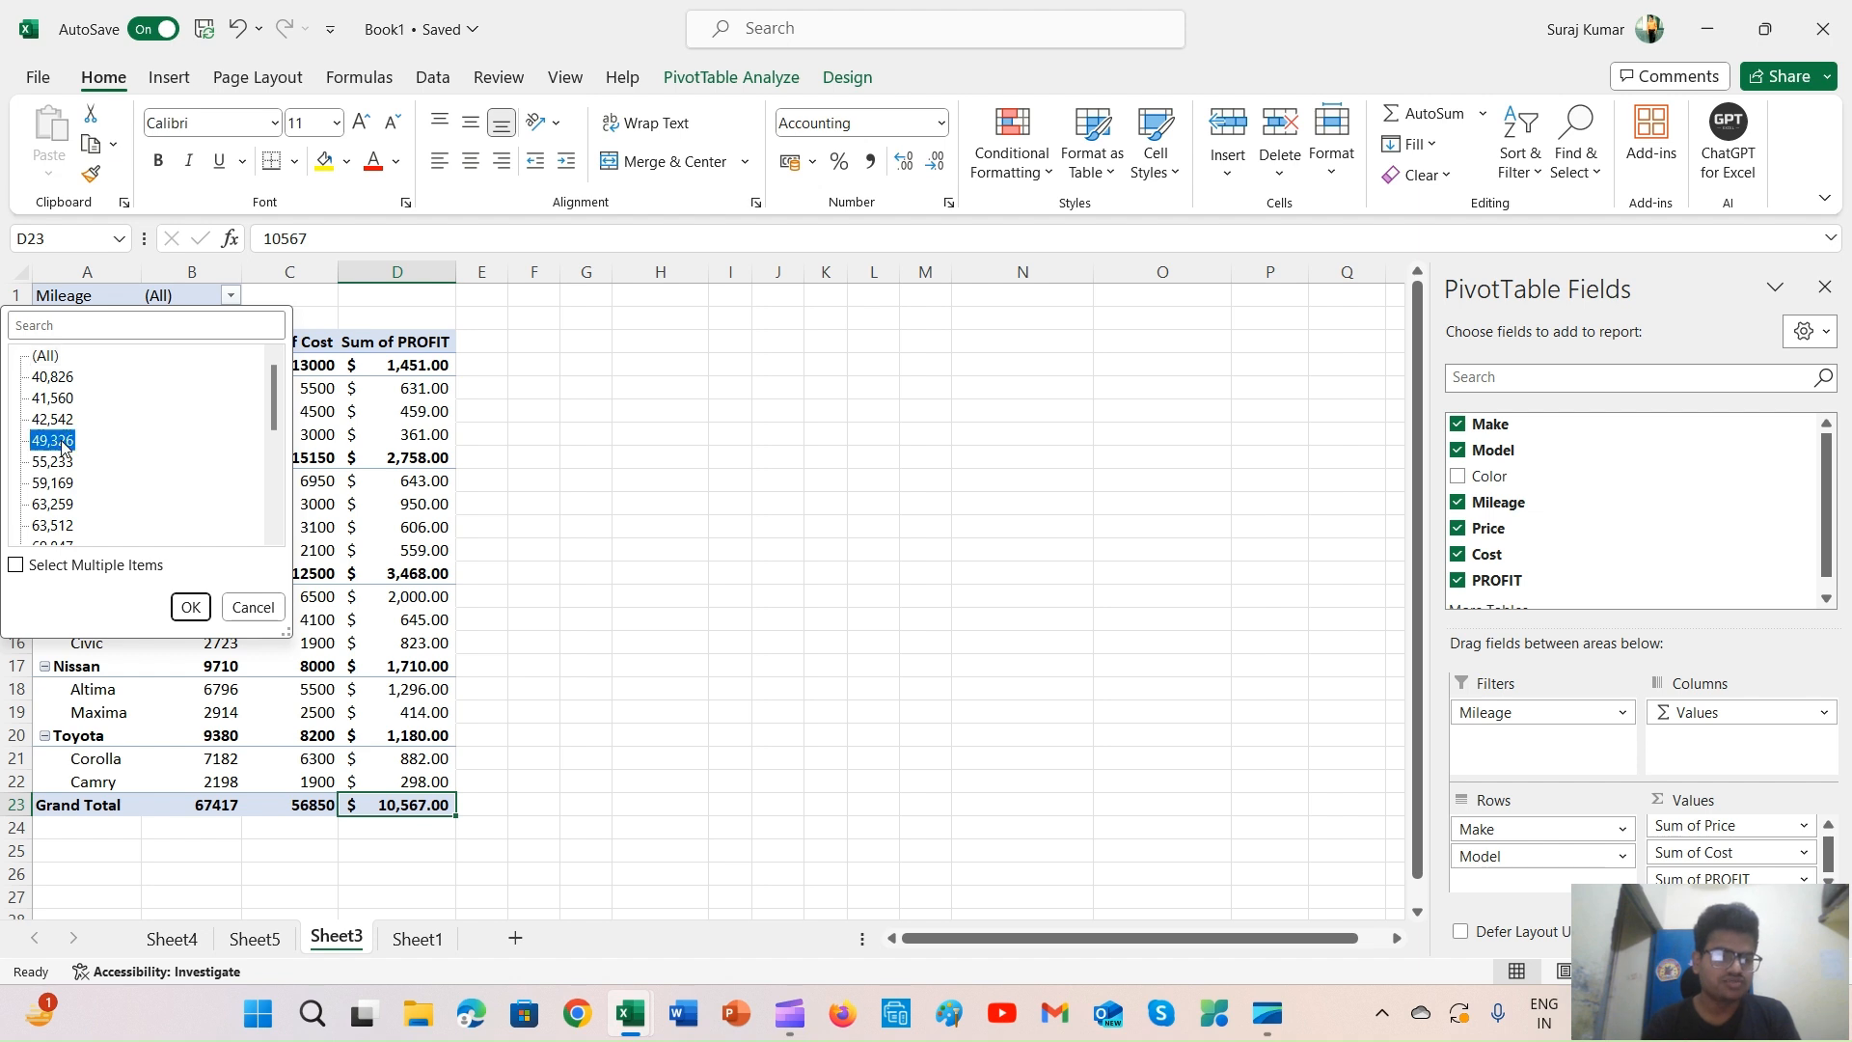
left_click(190, 606)
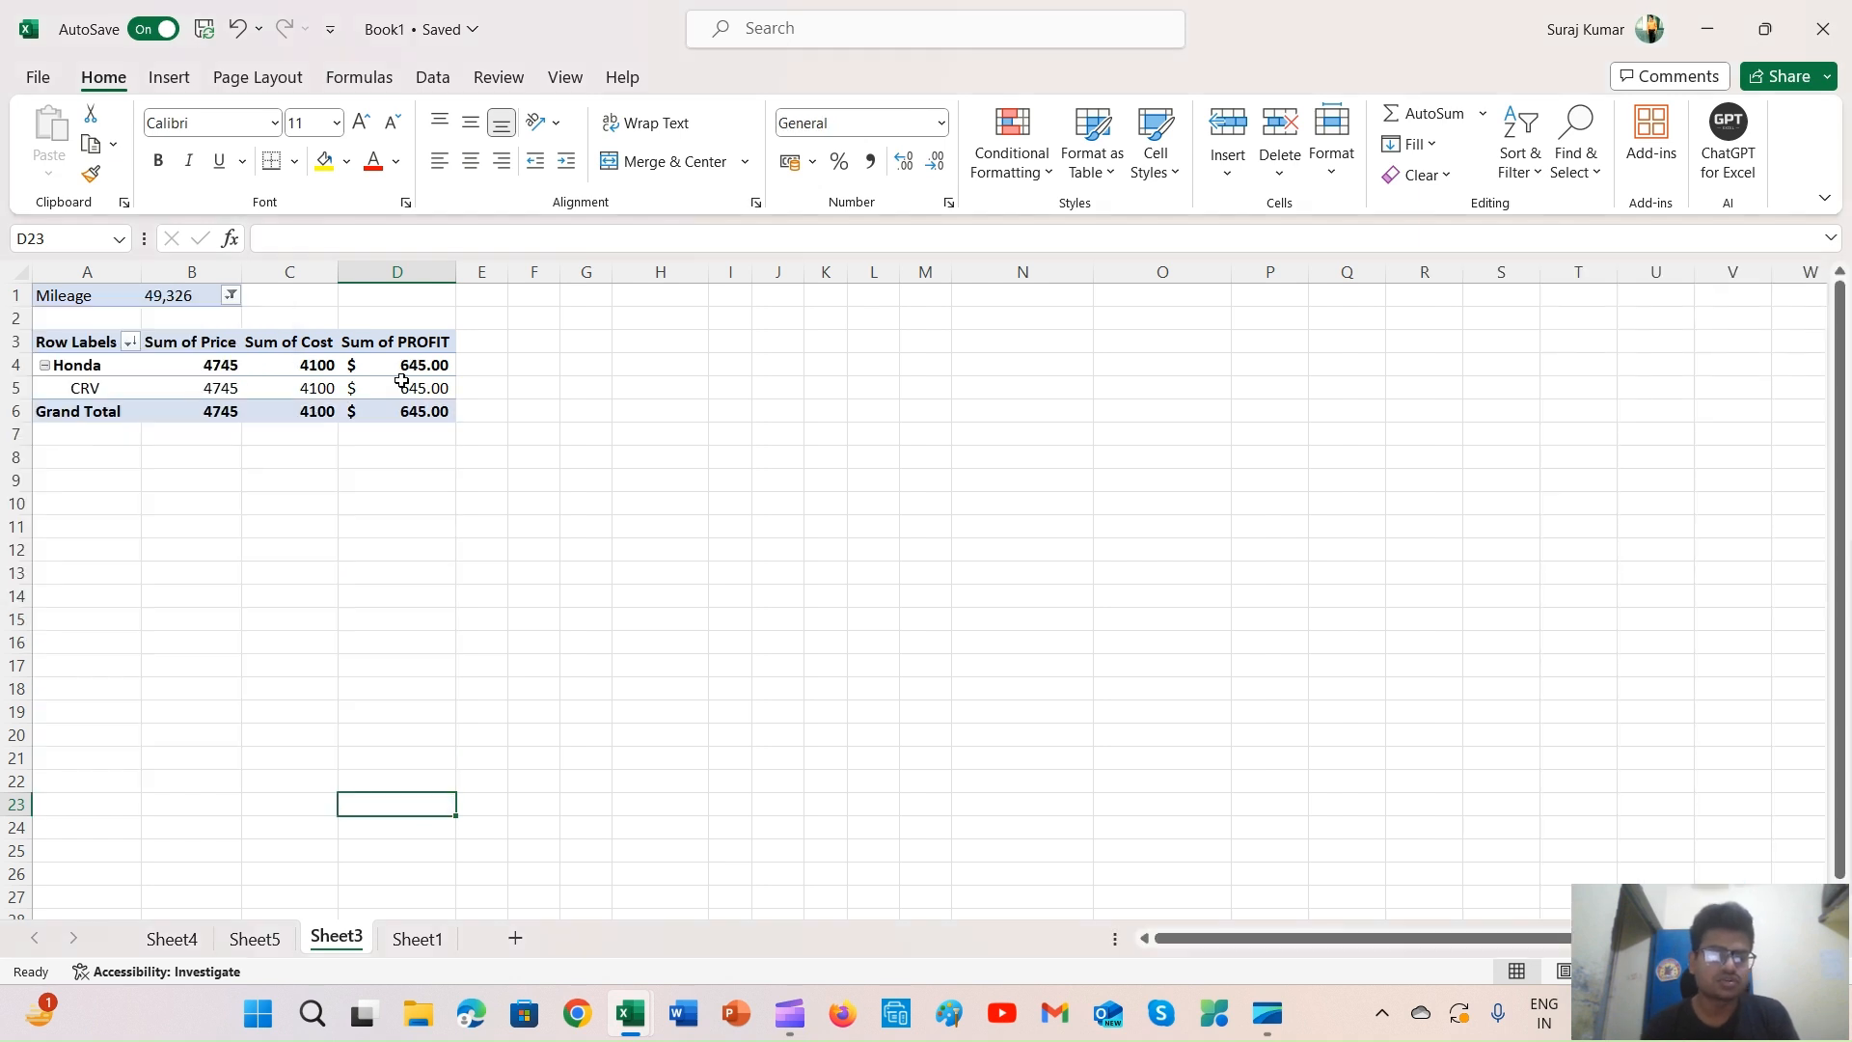
Switch the Mileage filter to 63,259, and remove Mileage from the report filters
left_click(232, 296)
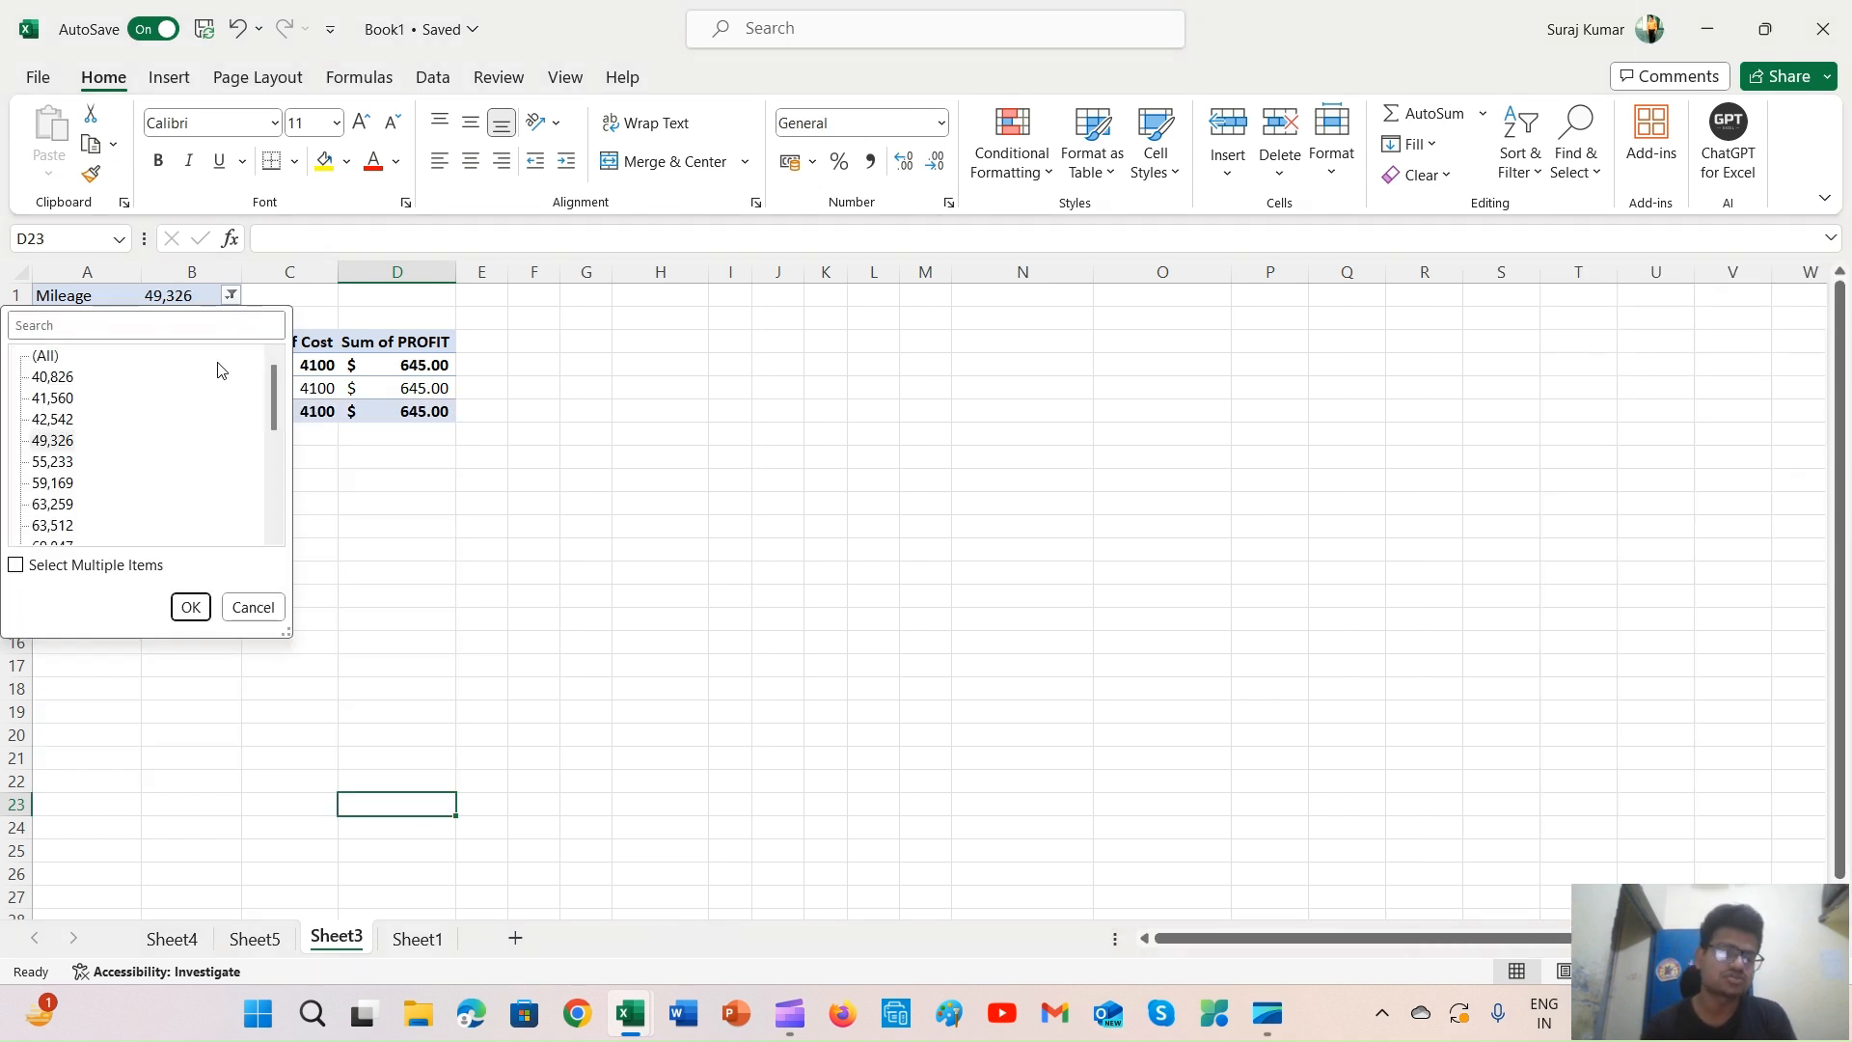
left_click(40, 501)
left_click(190, 607)
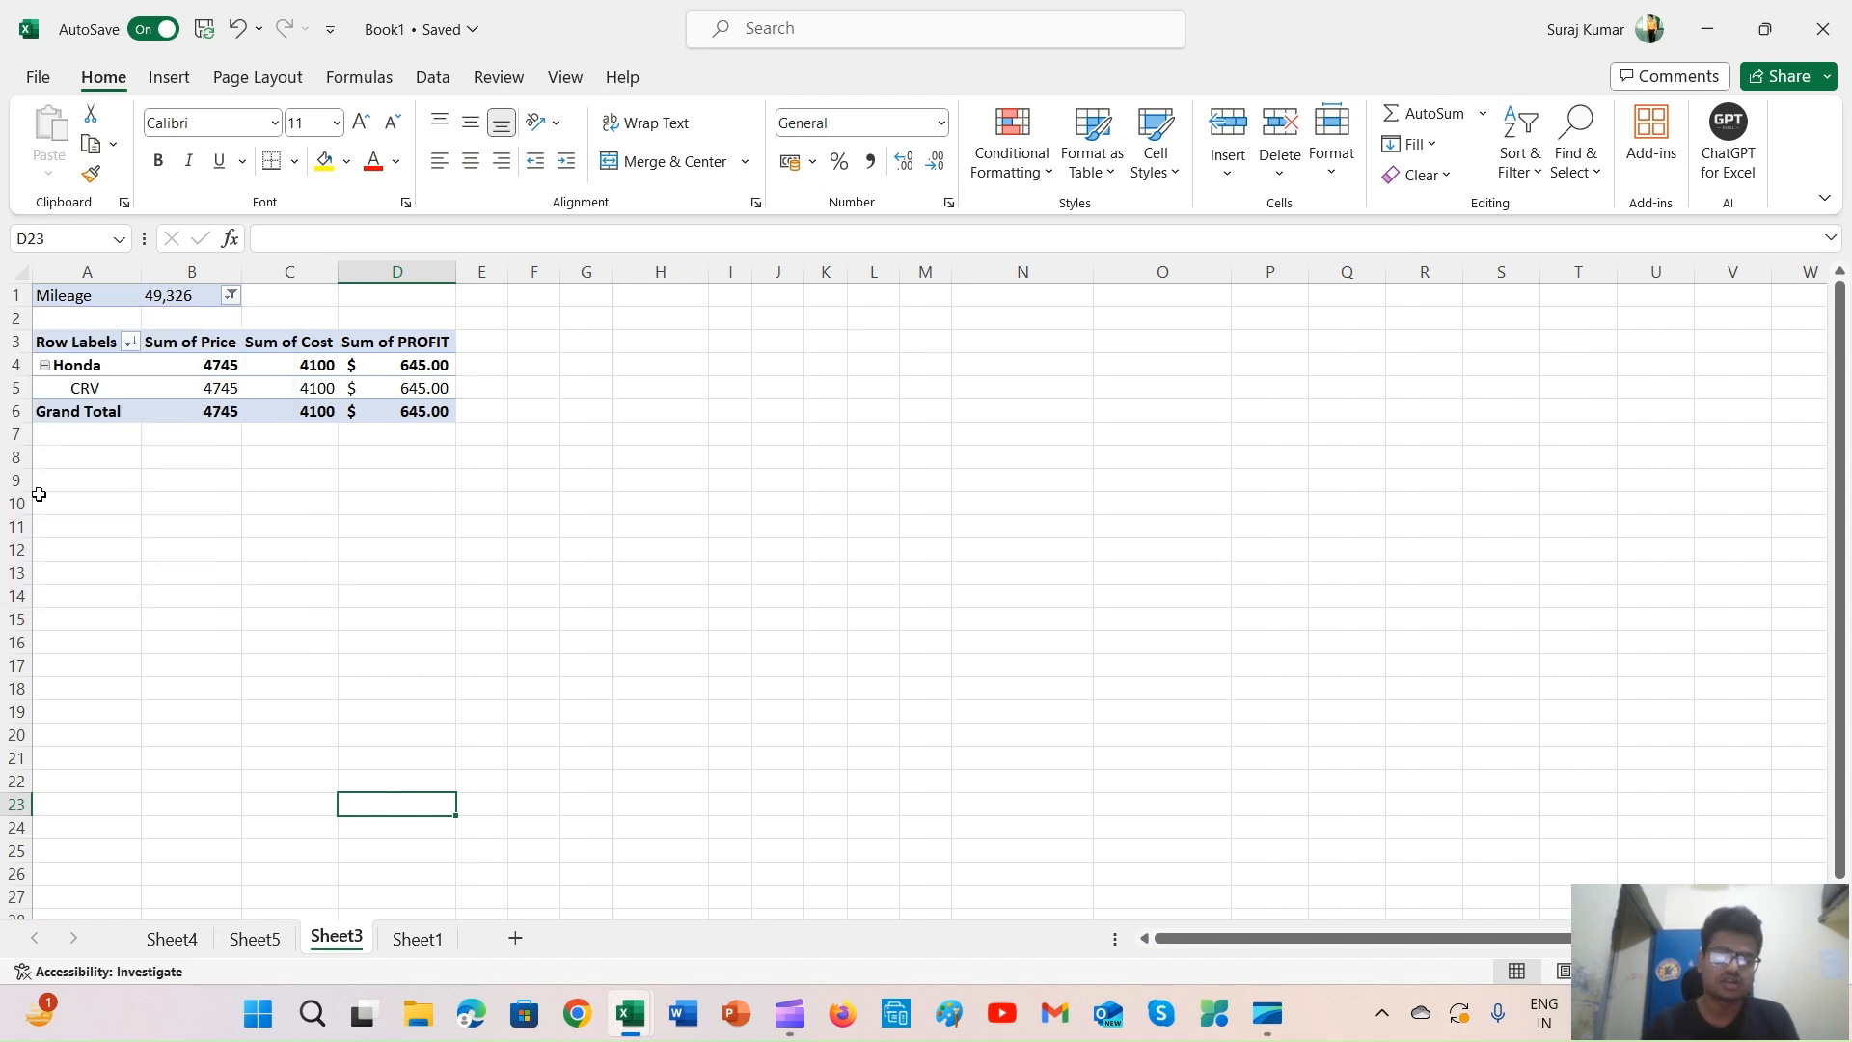
left_click(212, 300)
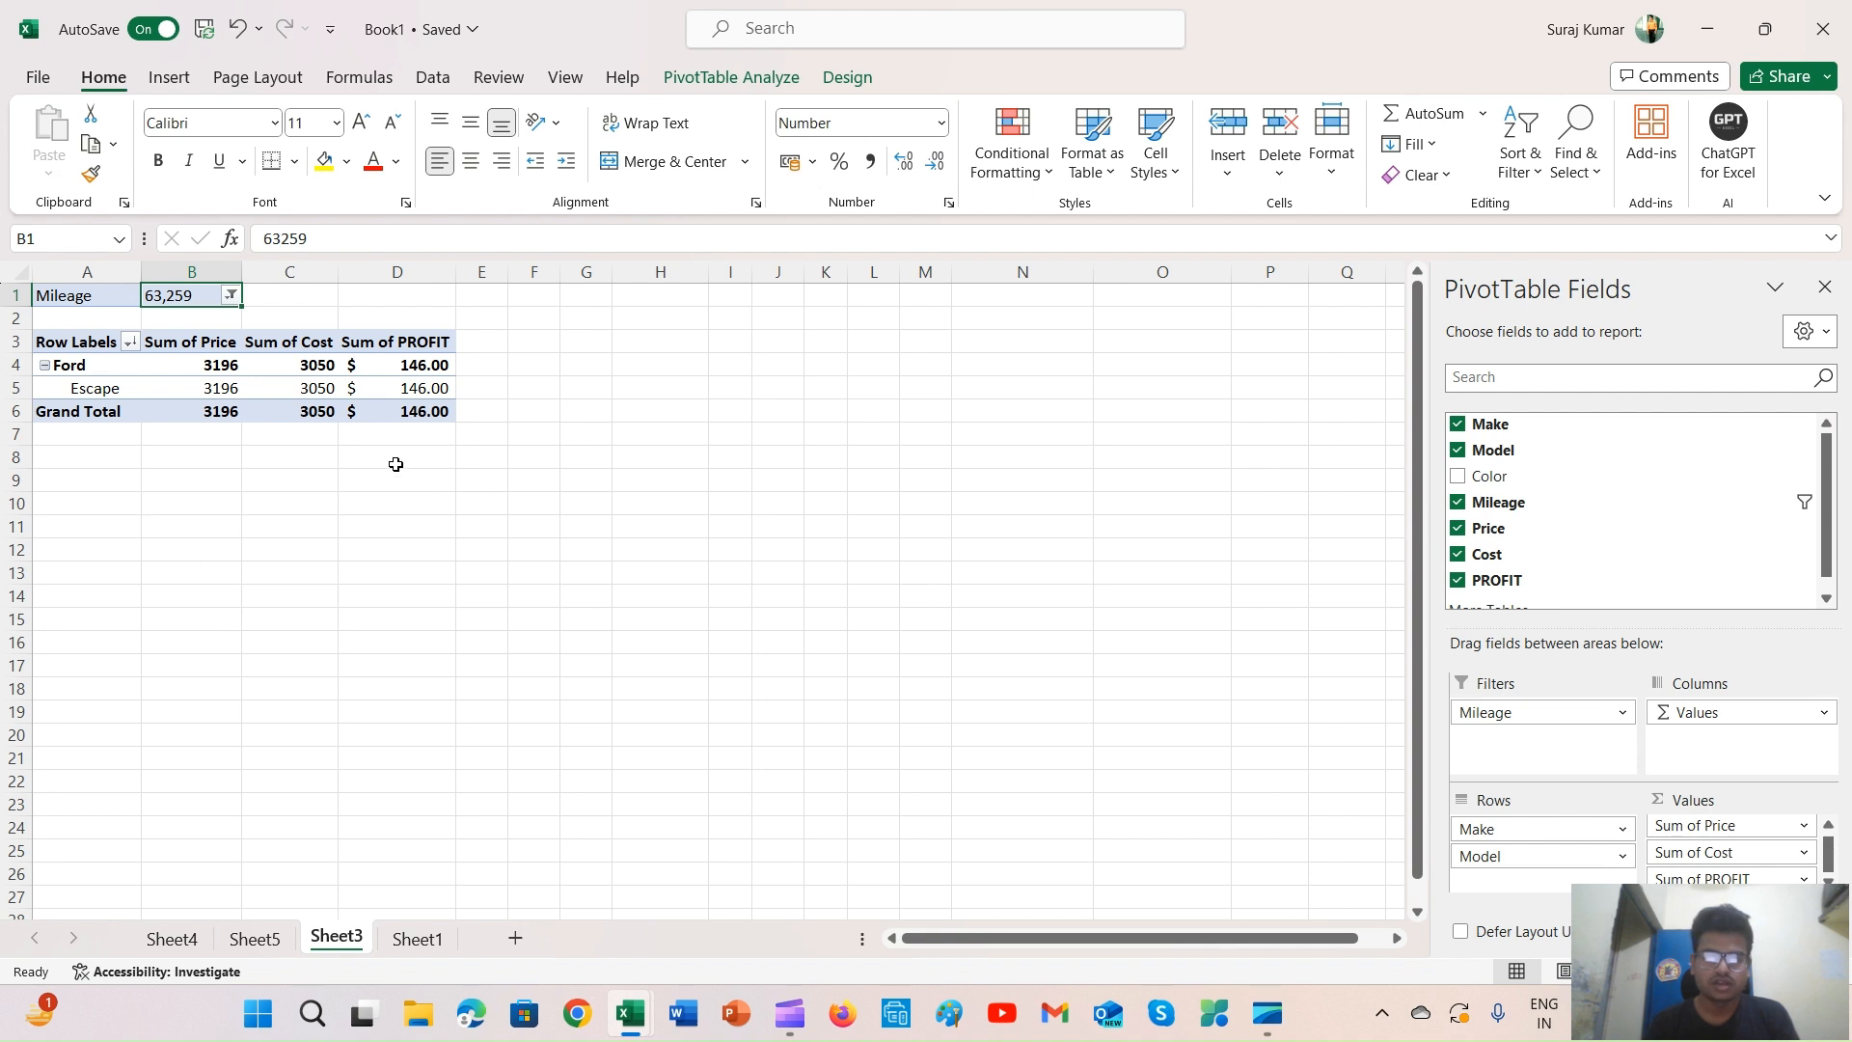
left_click_drag(1505, 712, 781, 477)
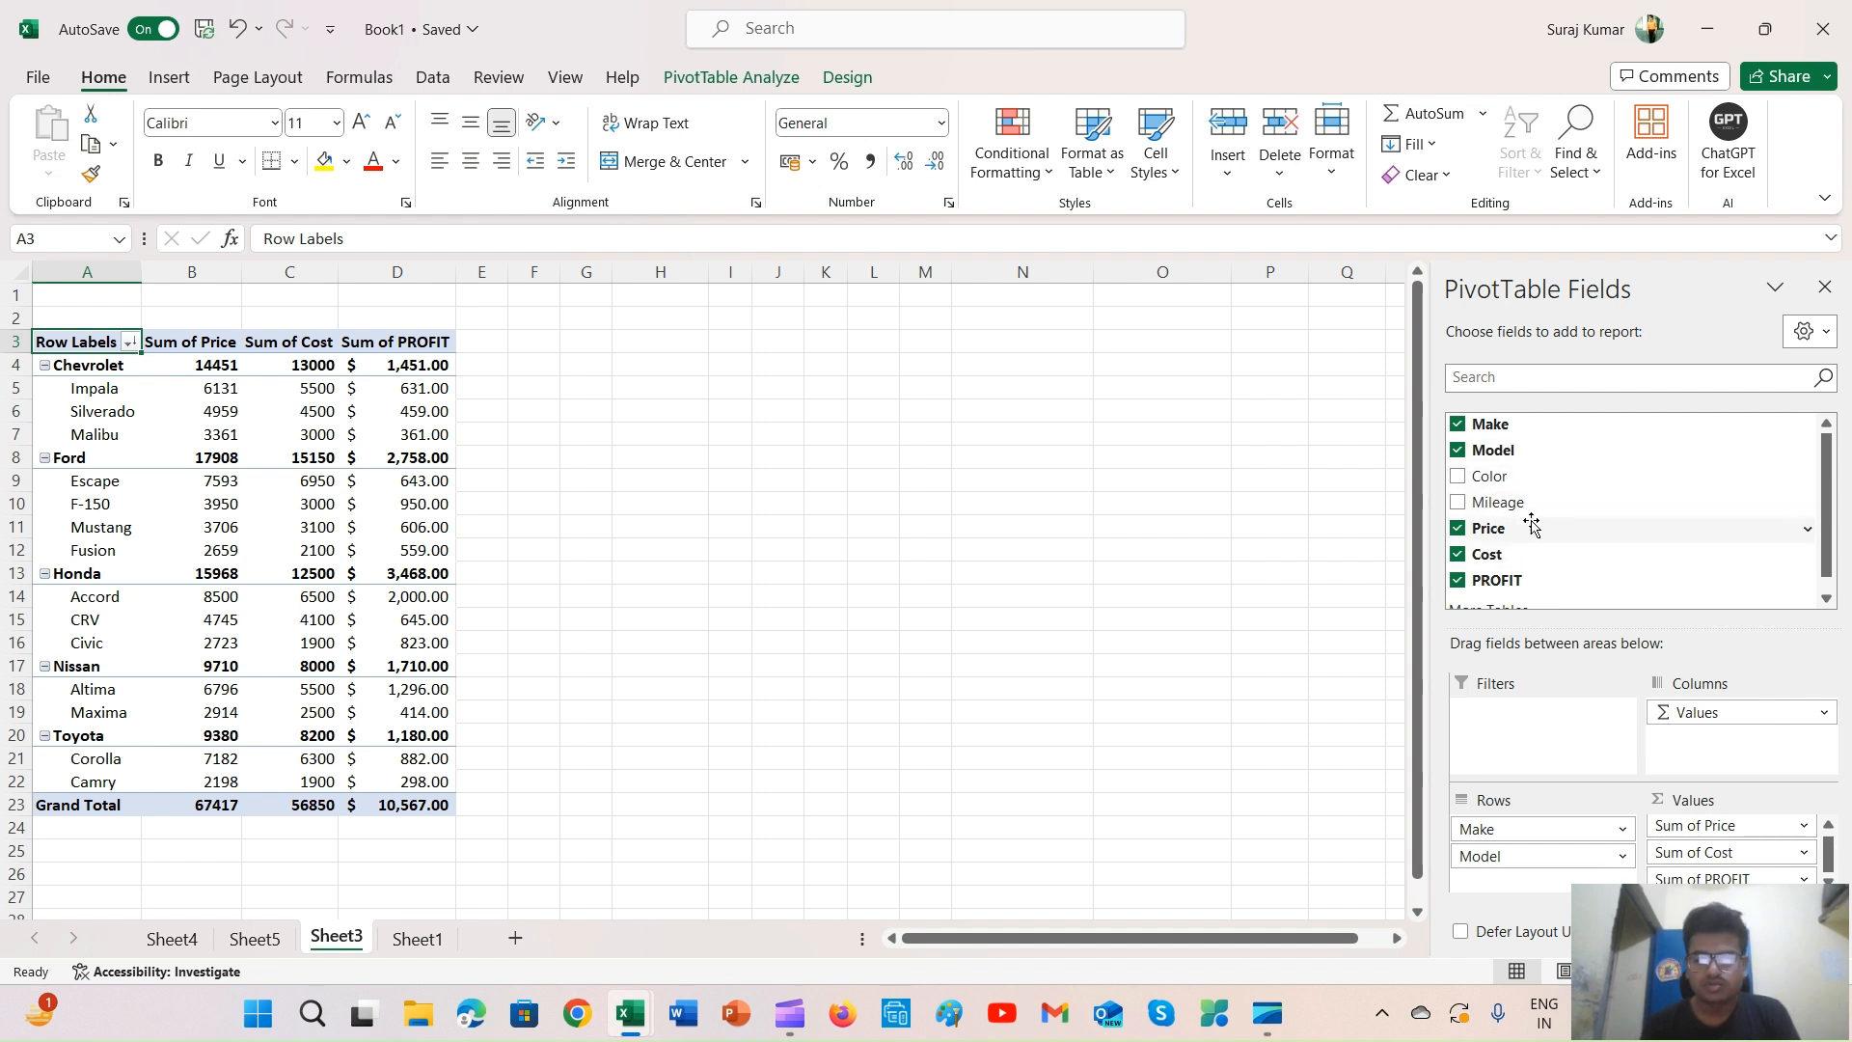
Try Mileage as a row field below Model and as a column field, and remove it from the PivotTable
left_click_drag(1522, 508, 1492, 880)
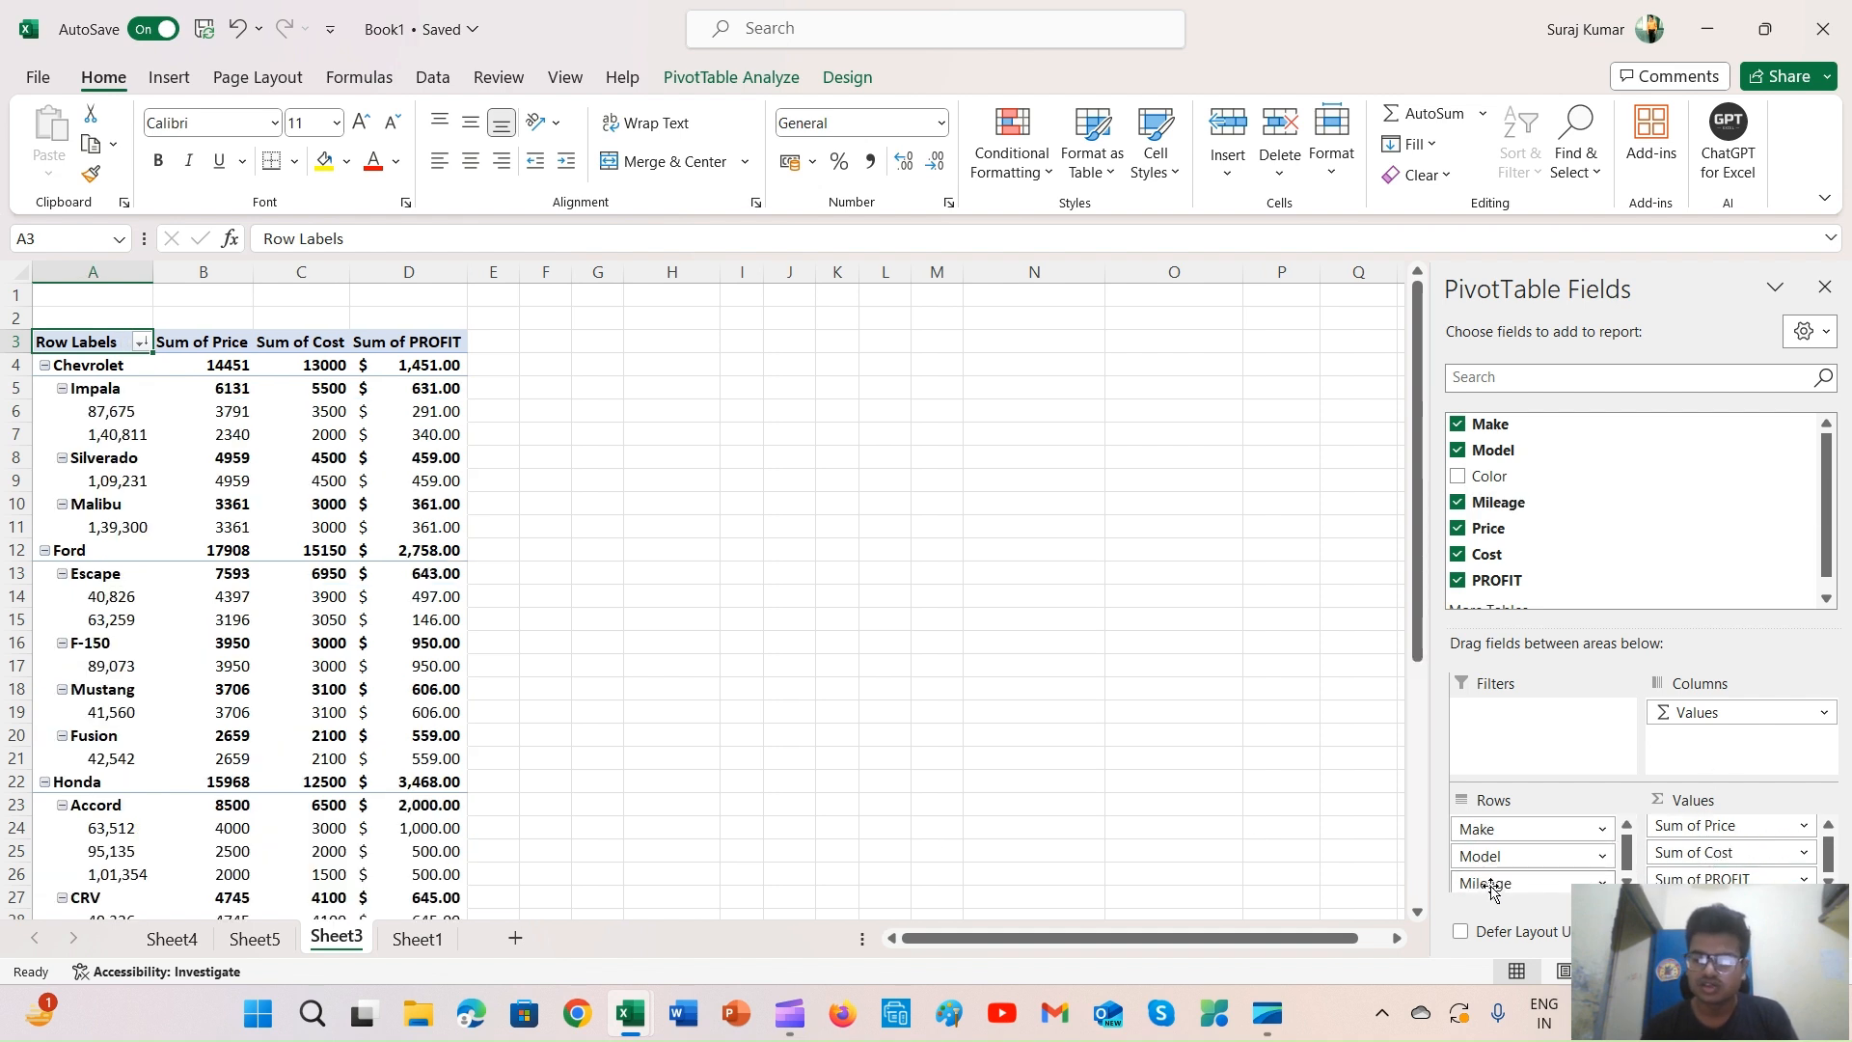
left_click_drag(1493, 887, 1695, 756)
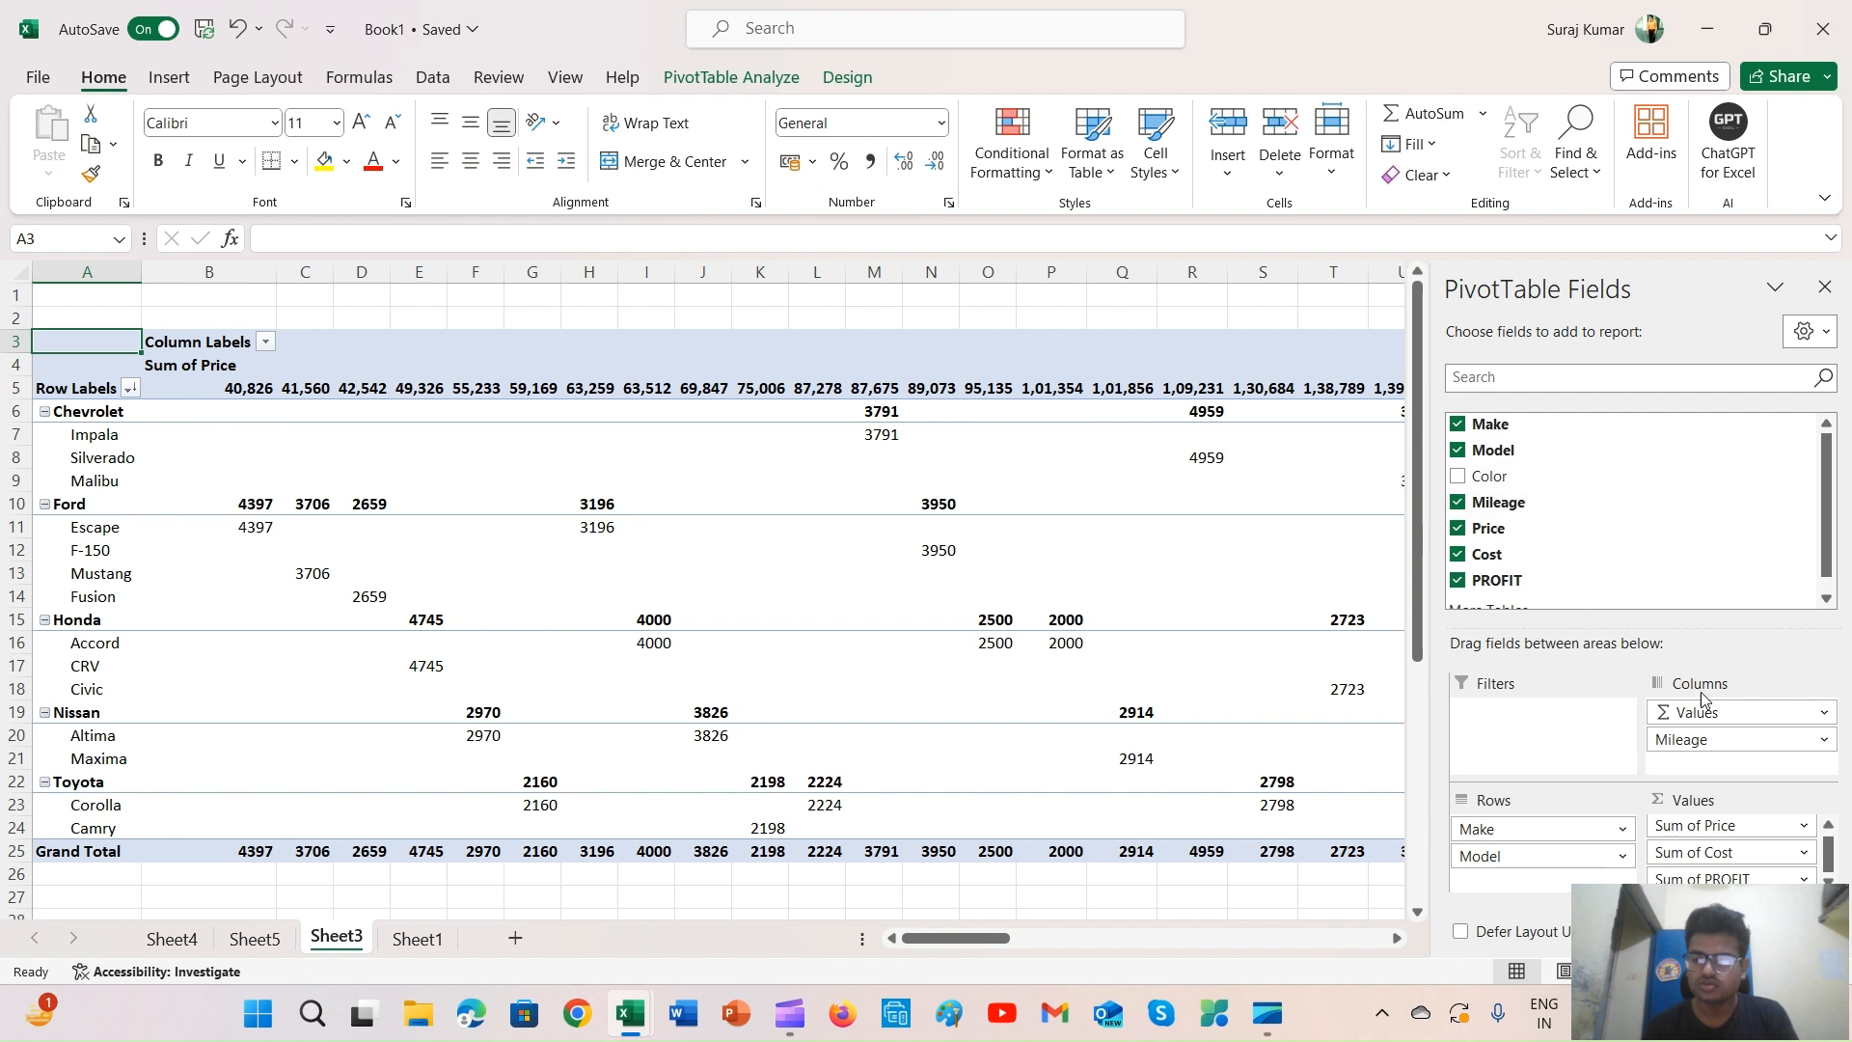
left_click_drag(1670, 740, 1061, 544)
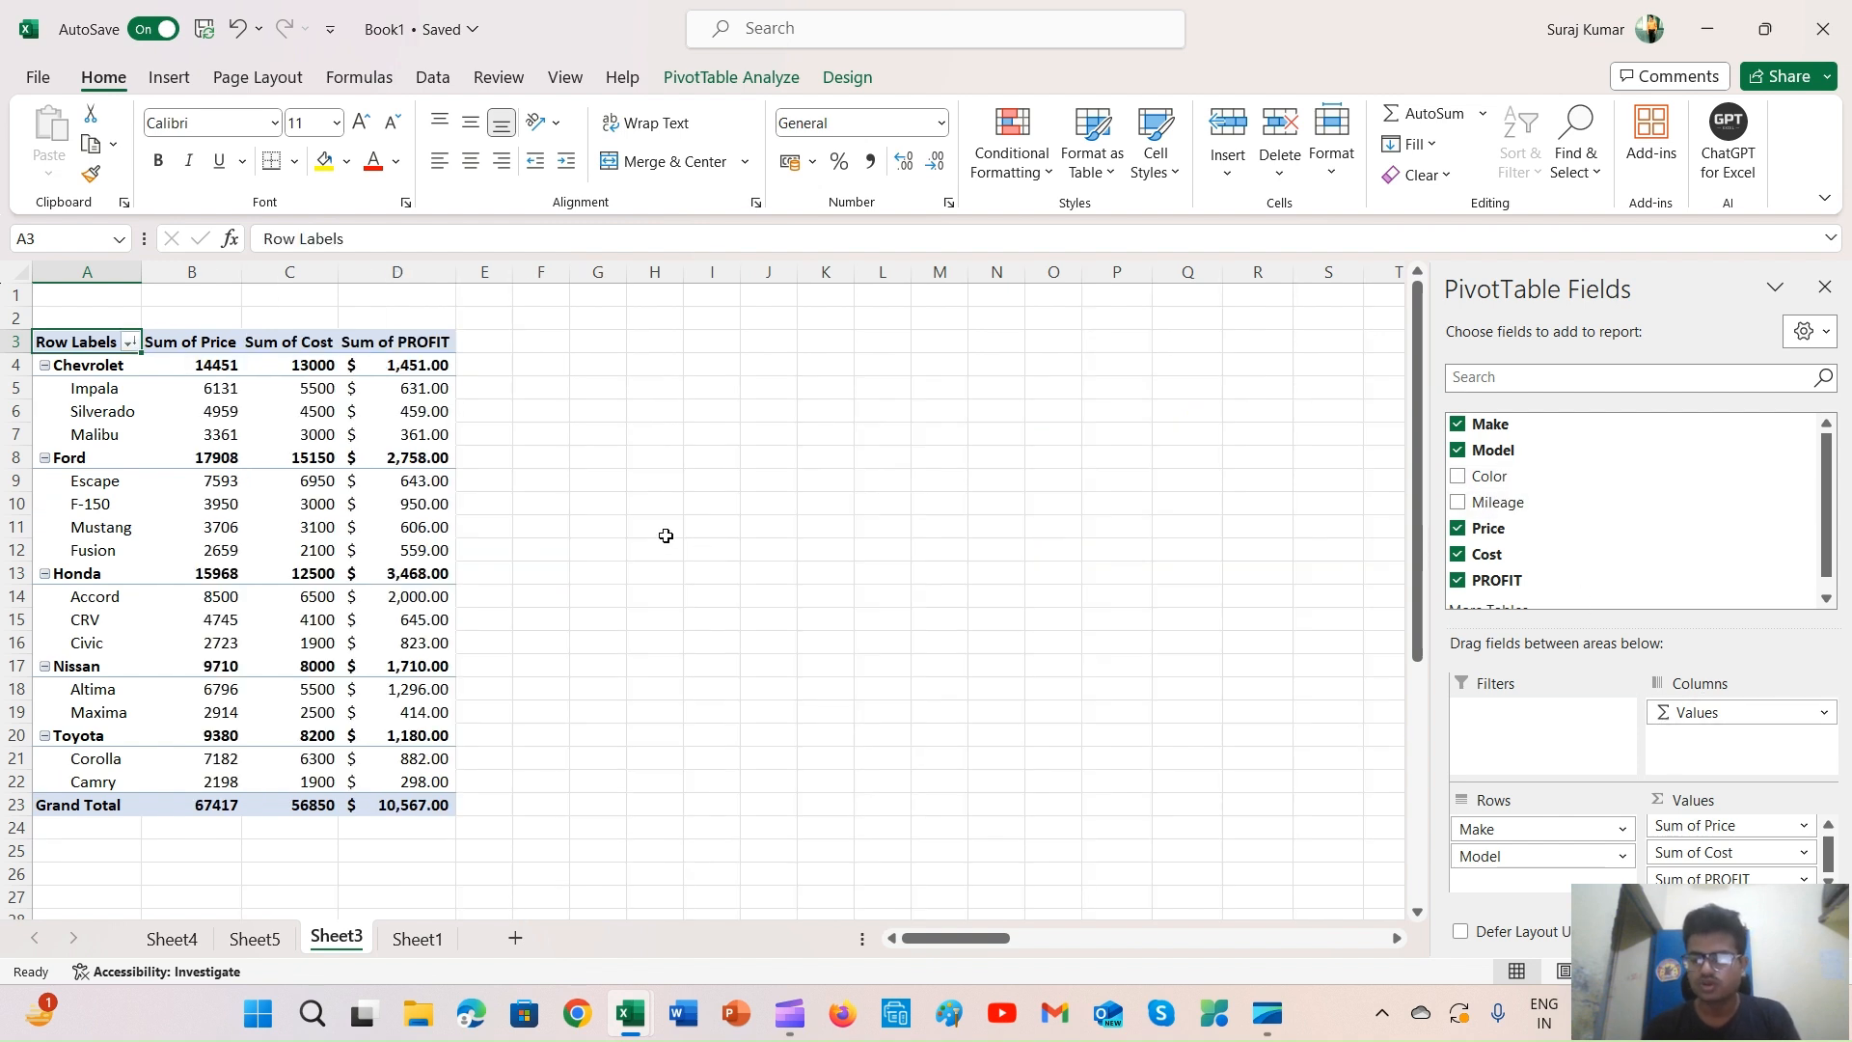
Preview the column chart types, insert a 3-D stacked column PivotChart from the PivotTable, and place it beside the table
left_click(206, 477)
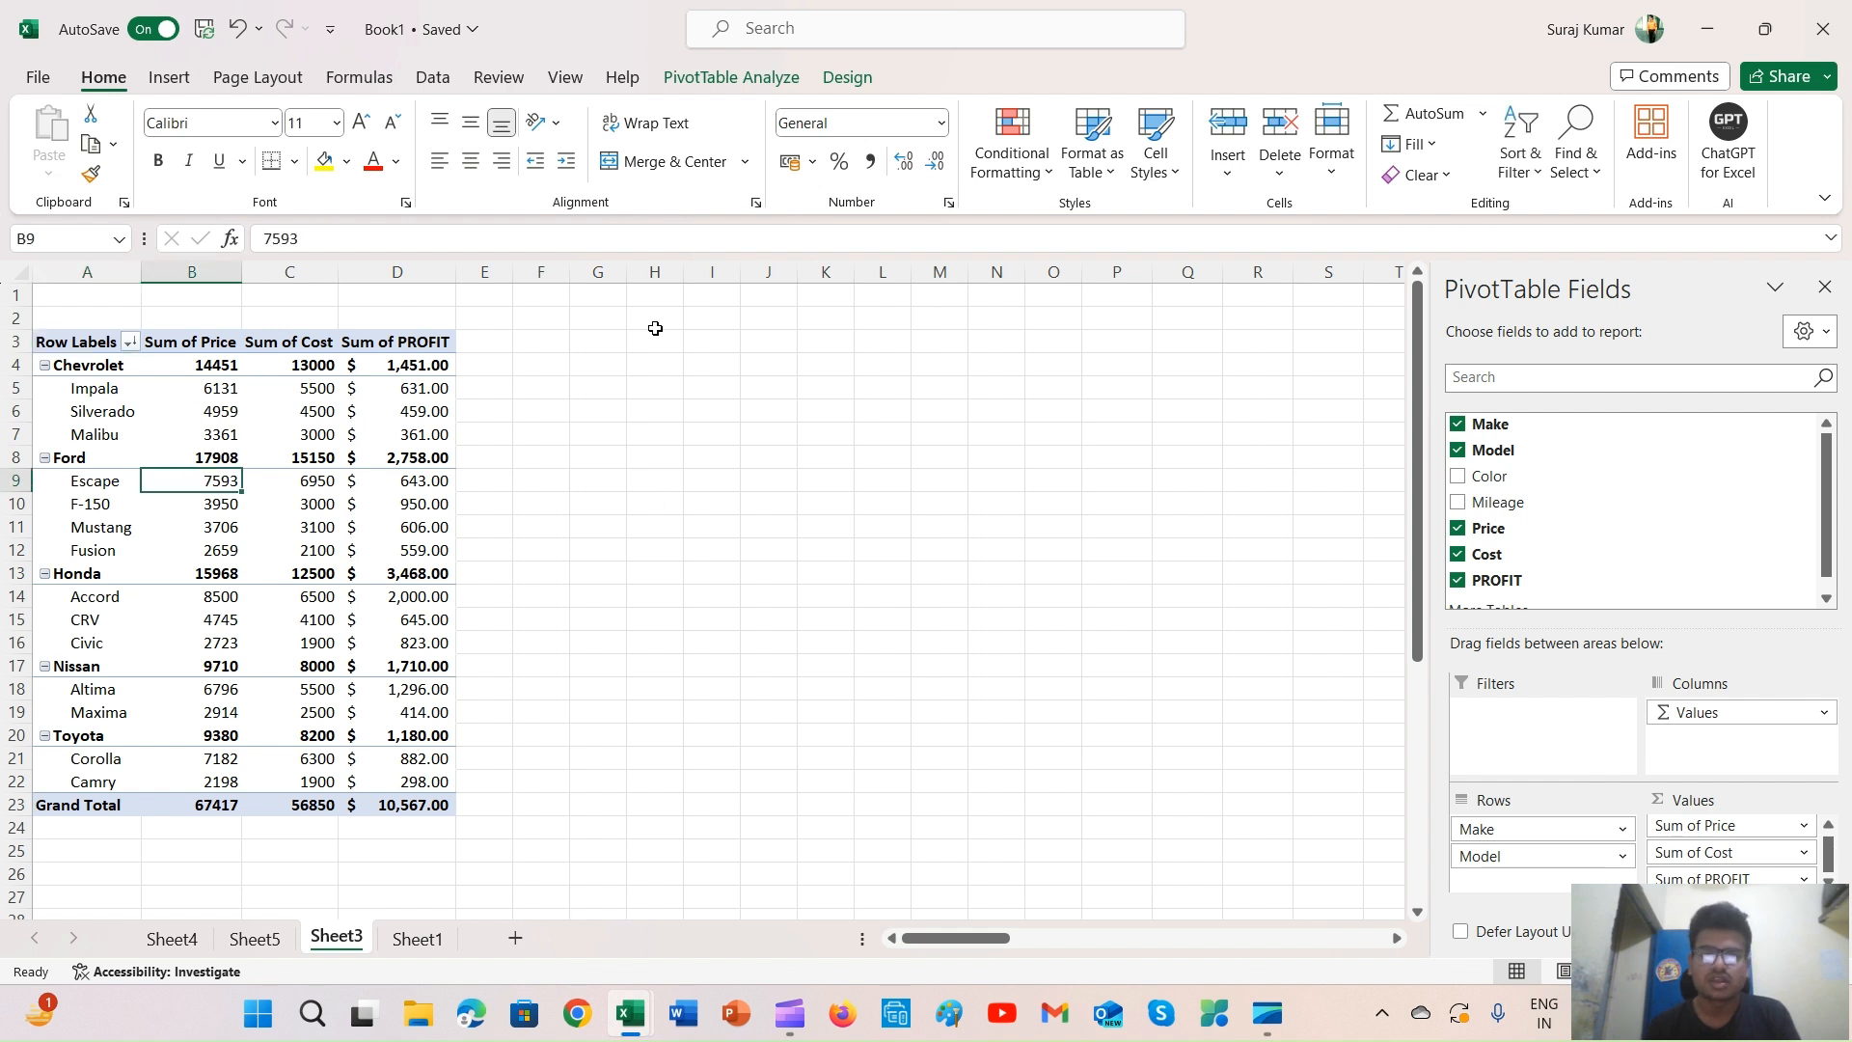
left_click(745, 77)
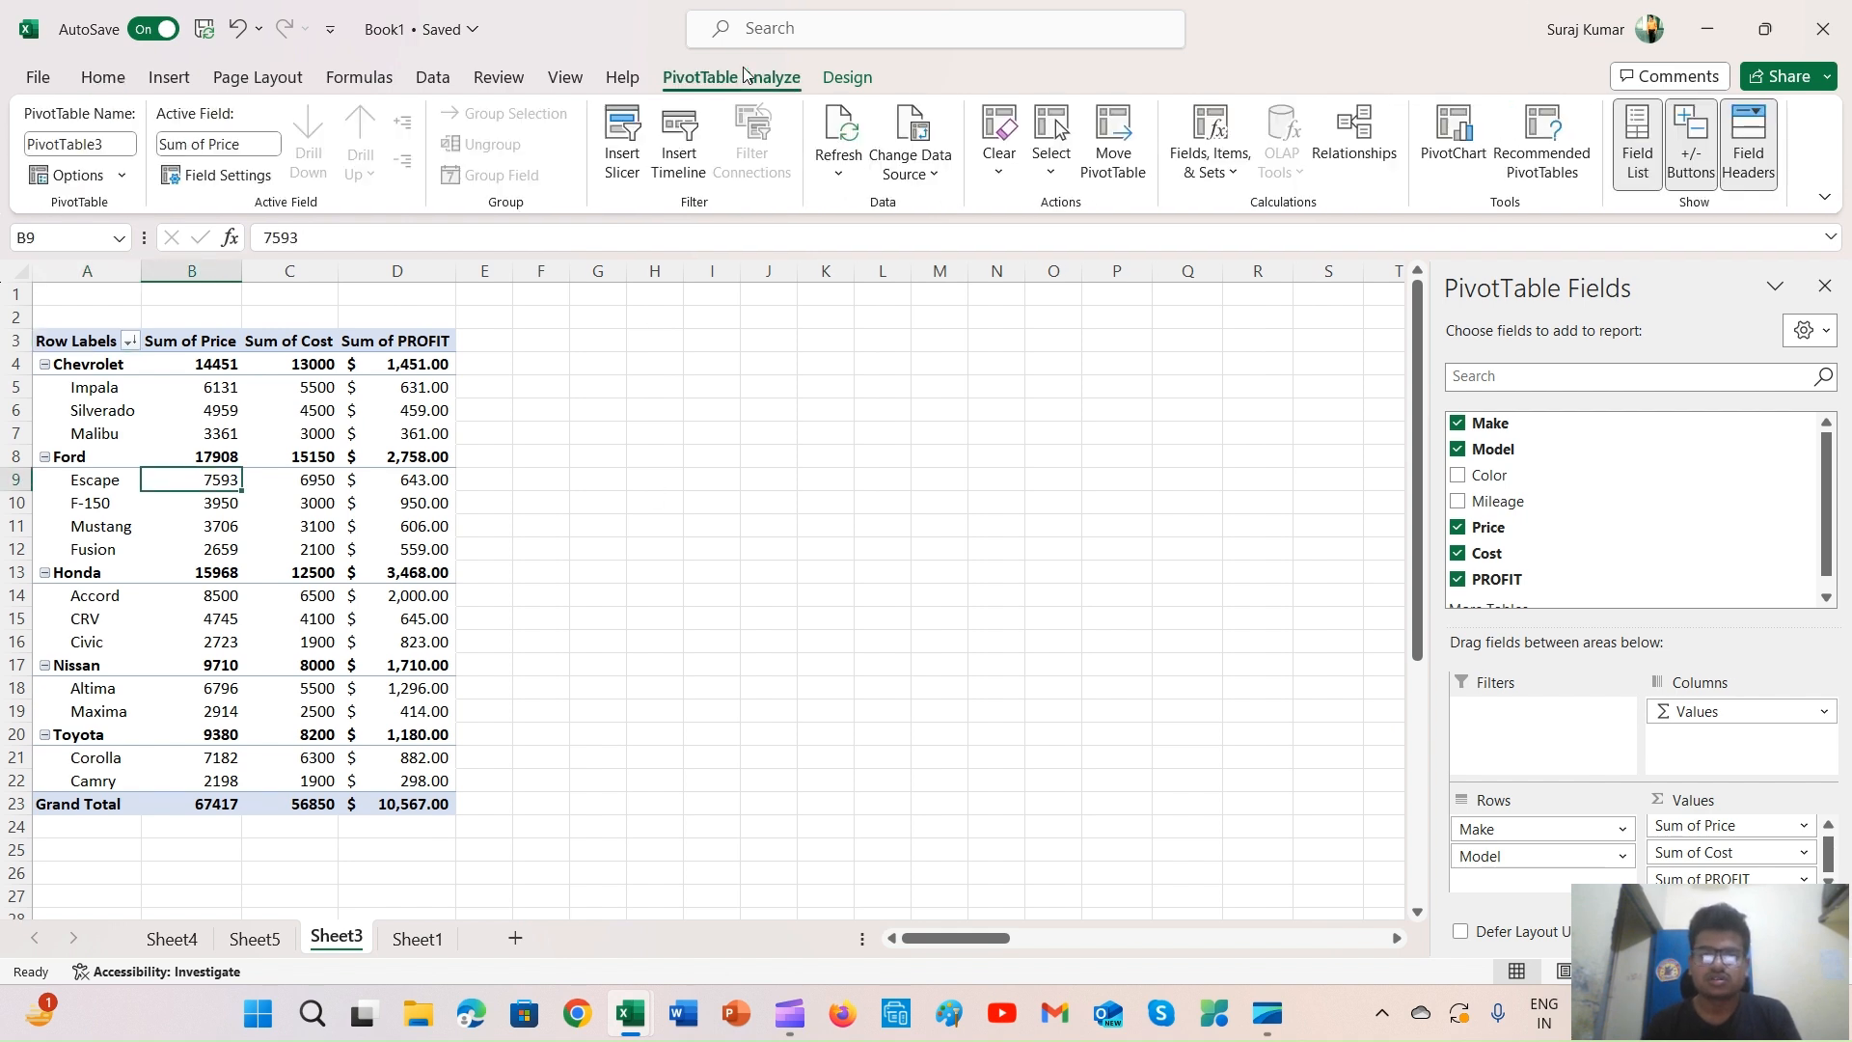
left_click(1455, 159)
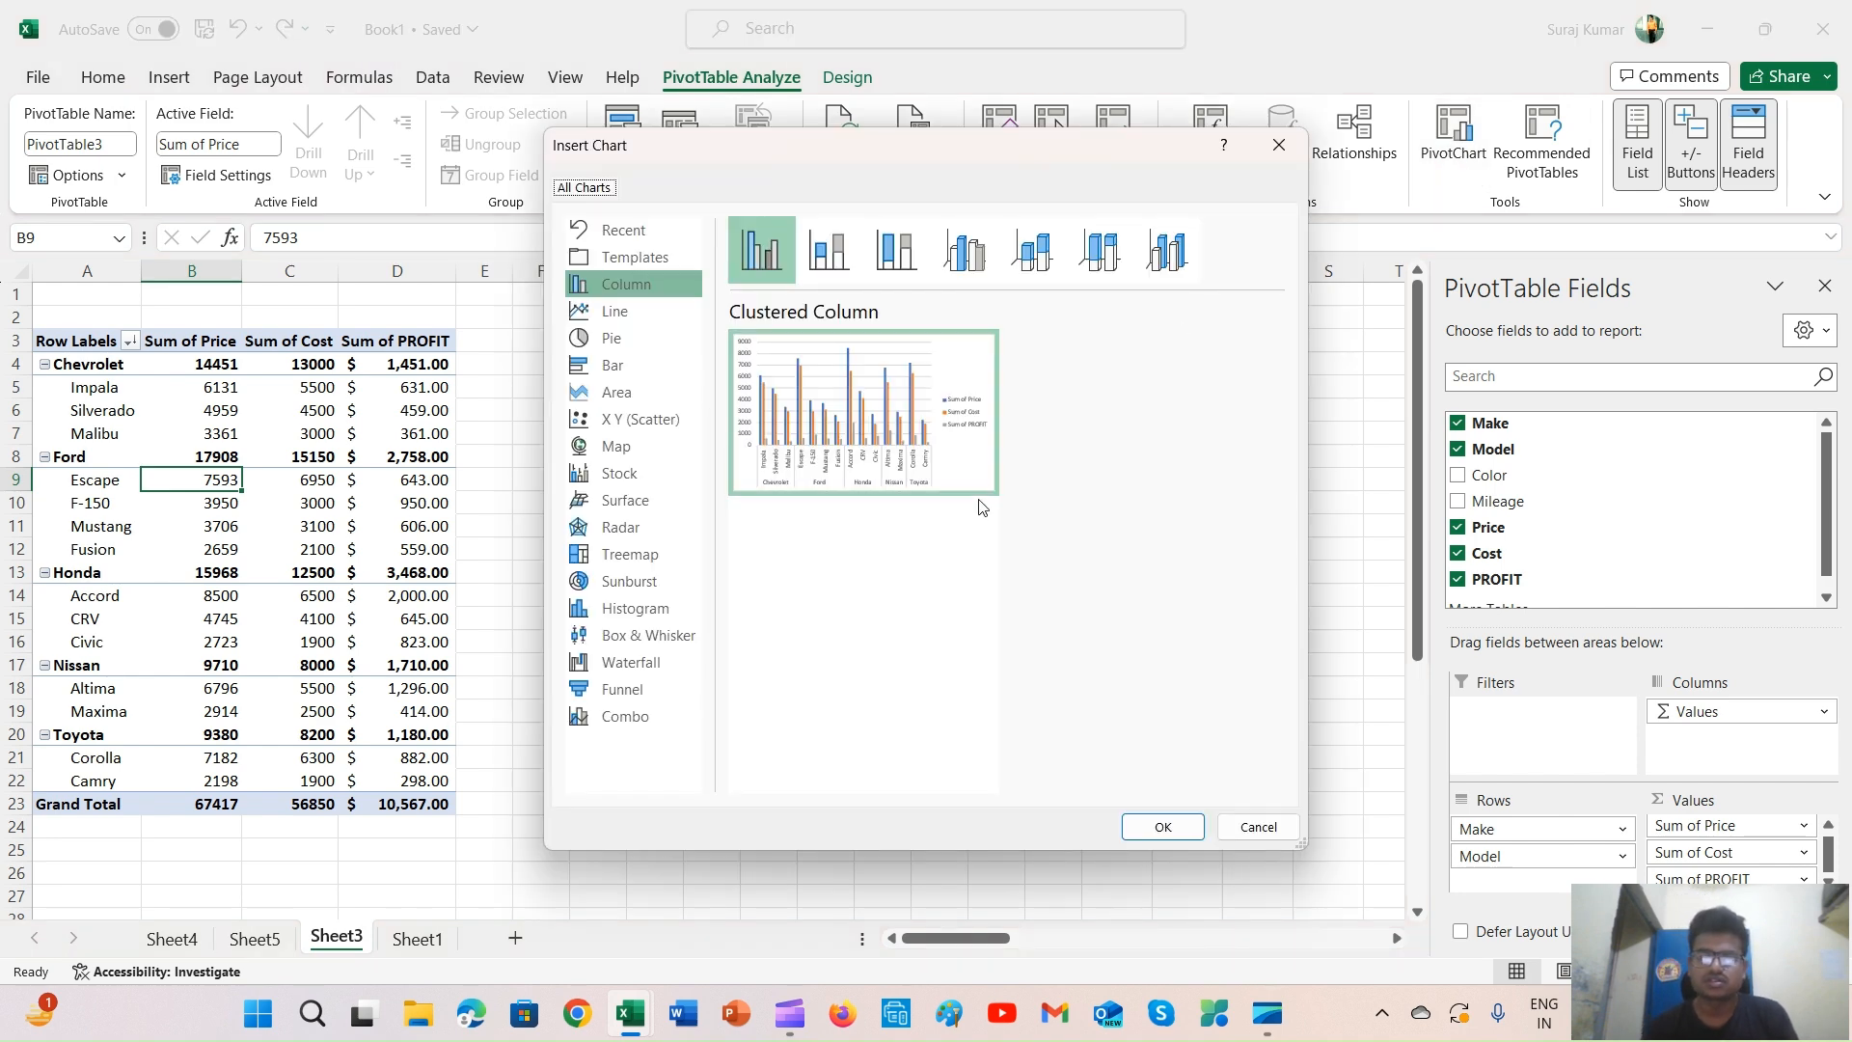
left_click(832, 243)
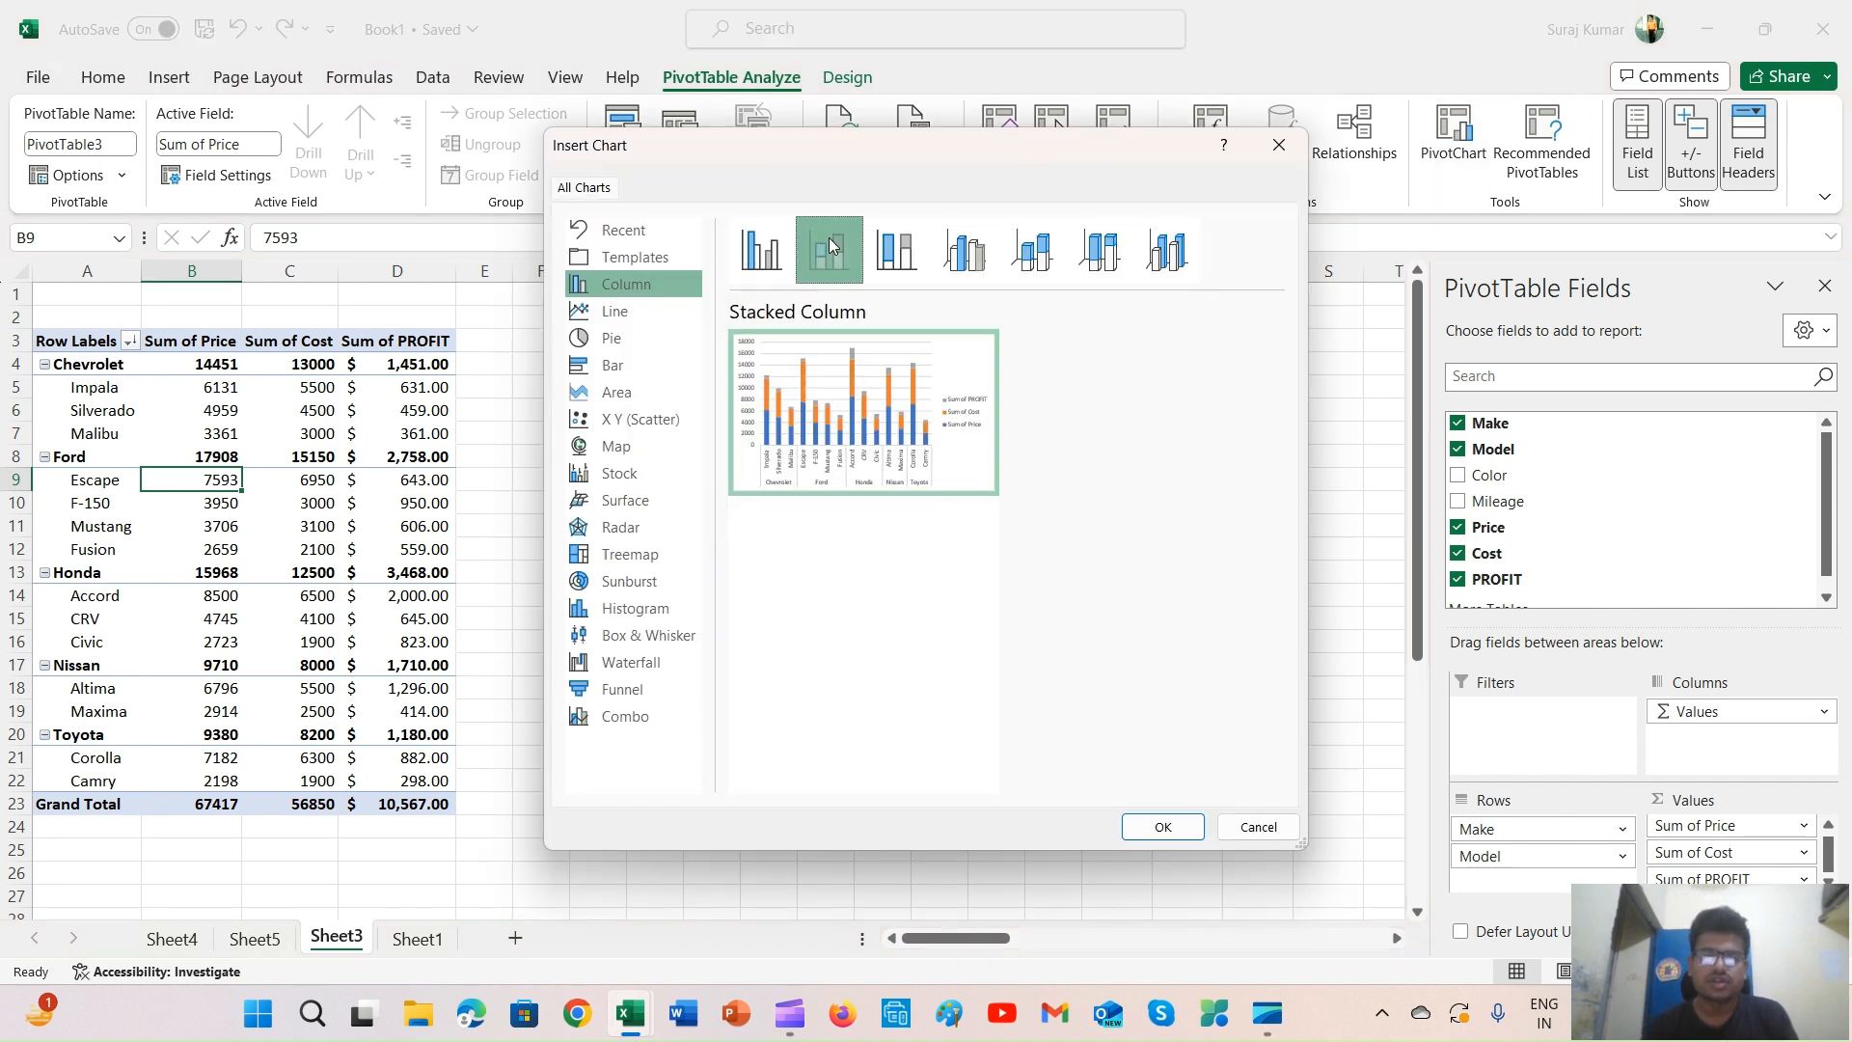
left_click(899, 269)
left_click(965, 253)
mouse_move(861, 478)
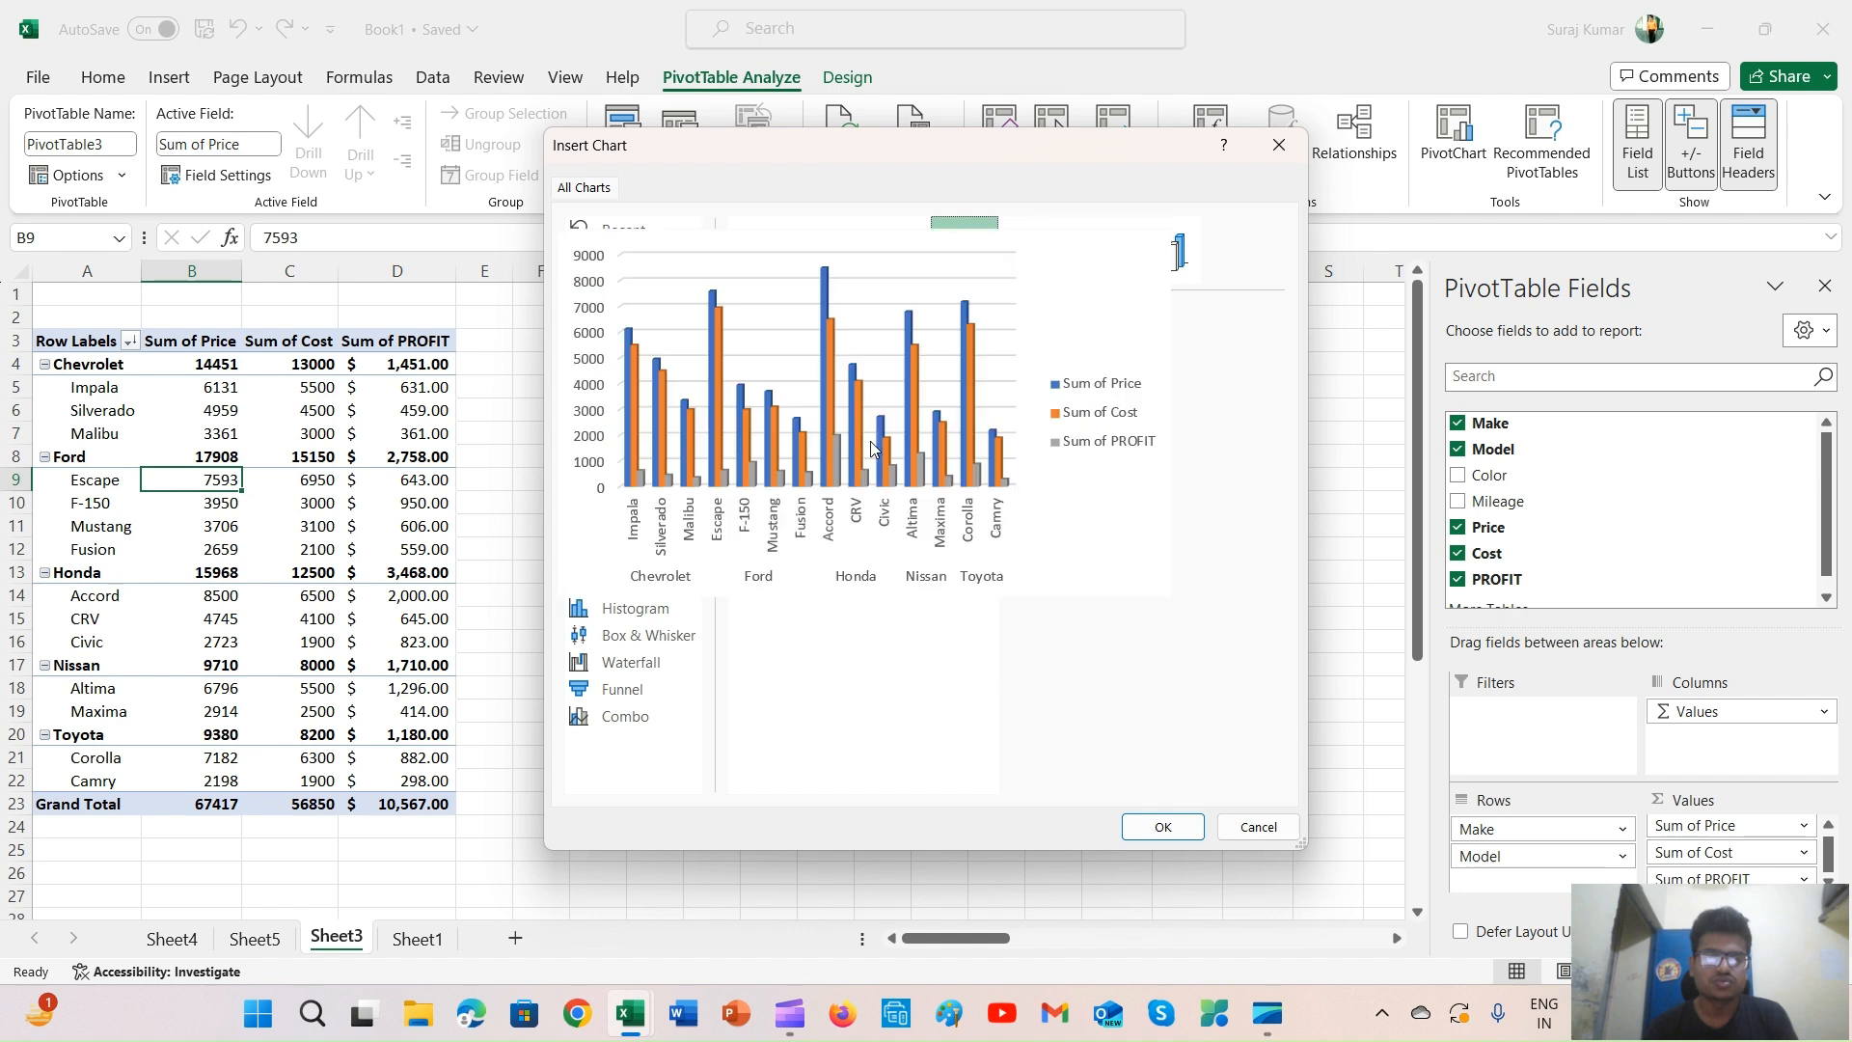
left_click(1046, 265)
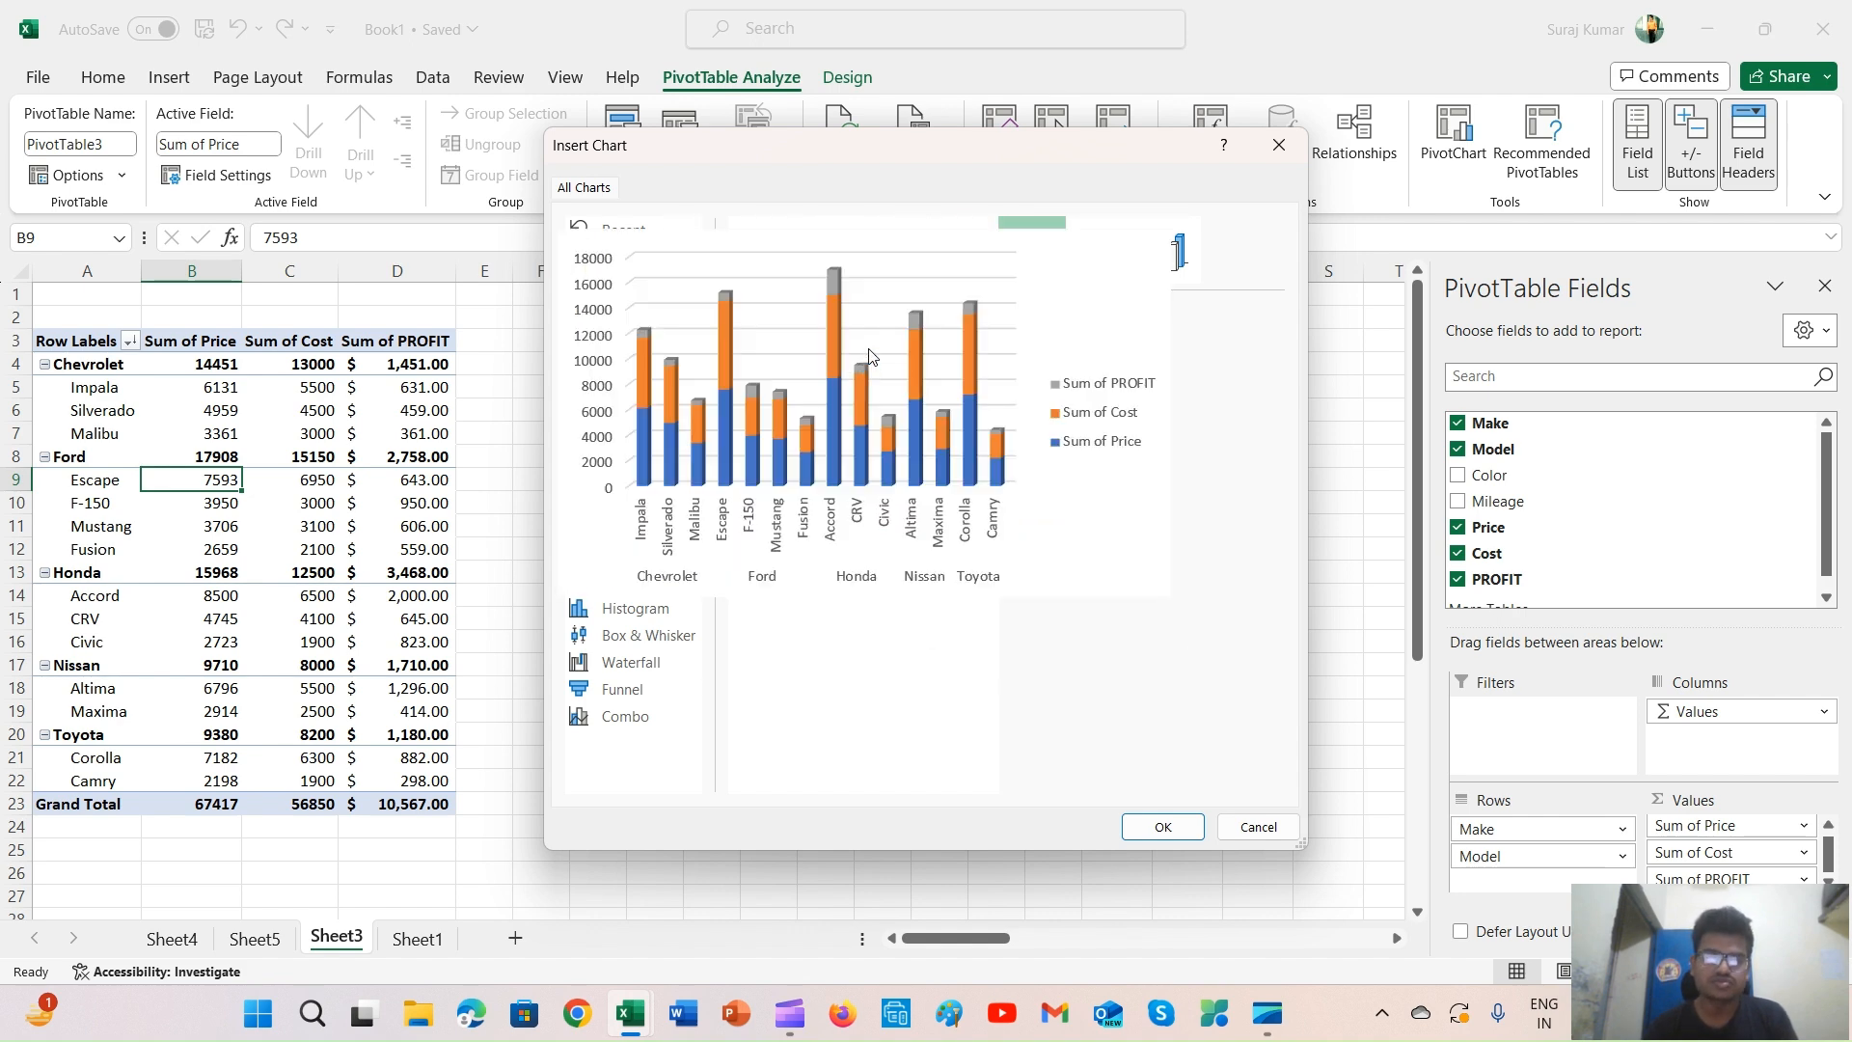
left_click(1163, 829)
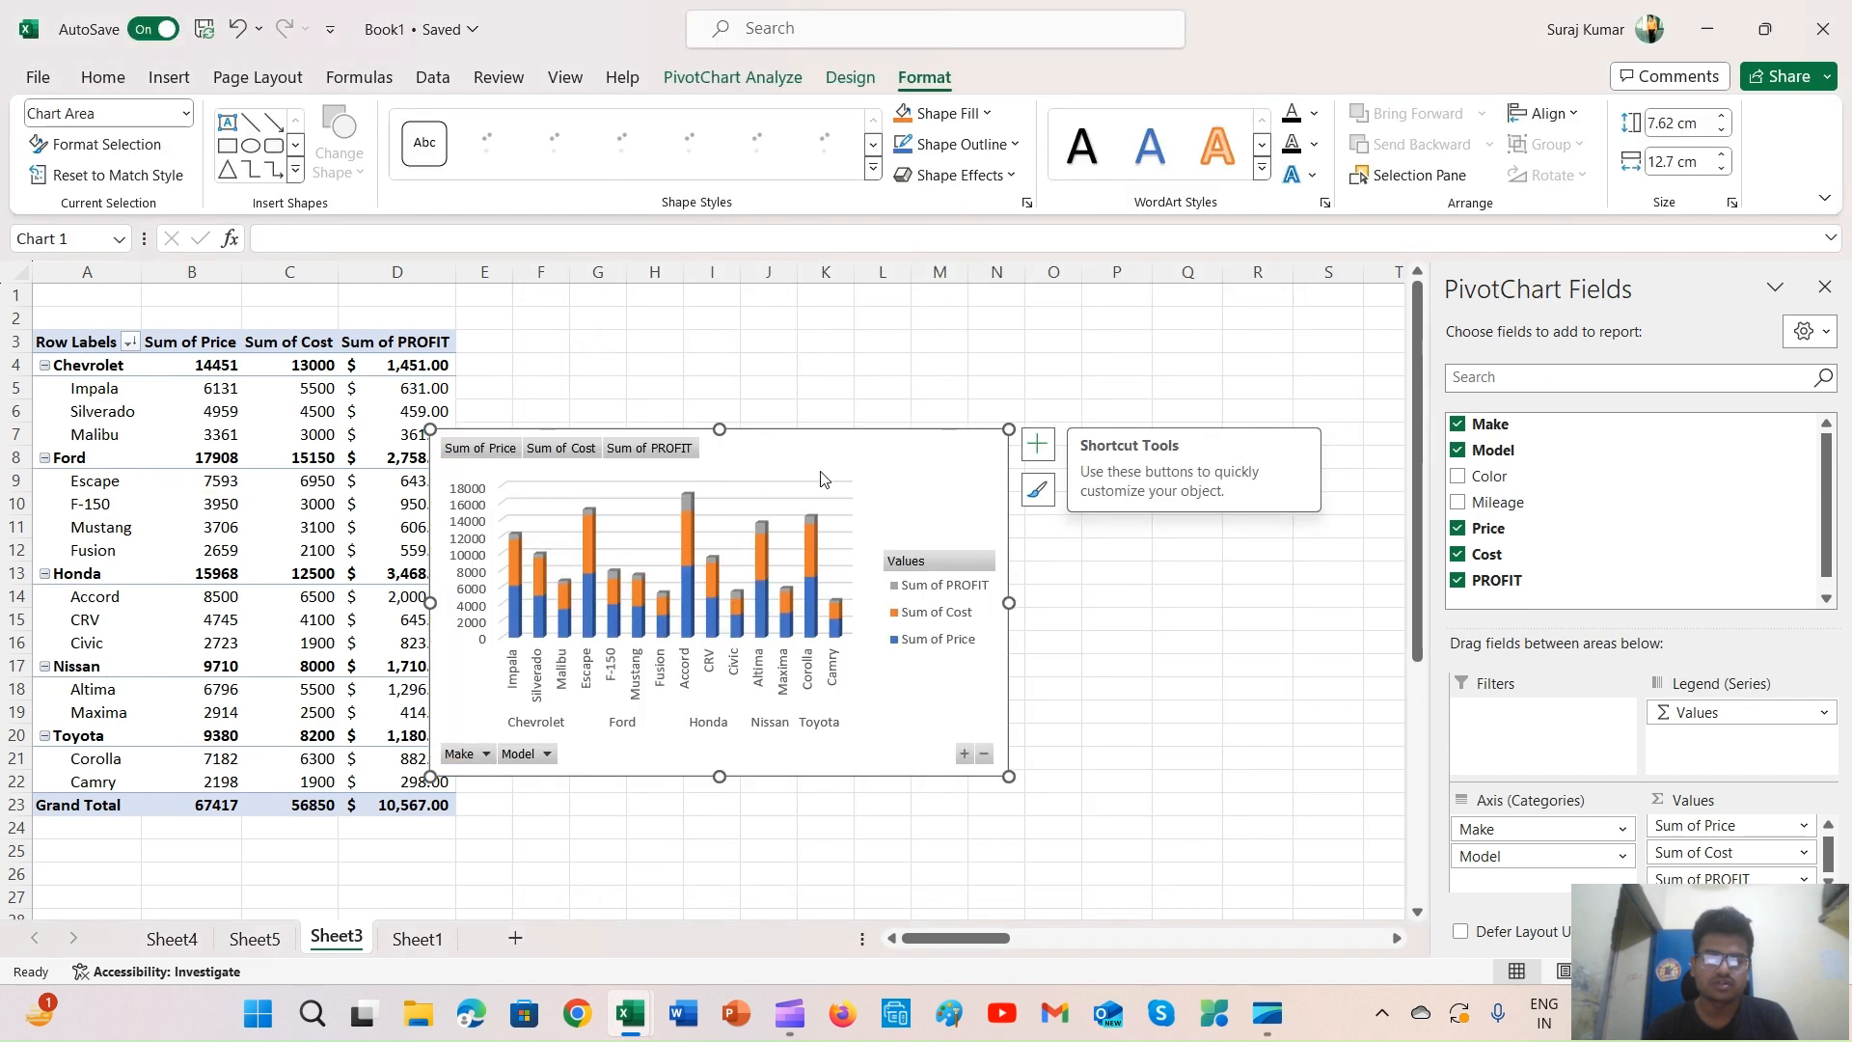
left_click_drag(823, 470, 946, 330)
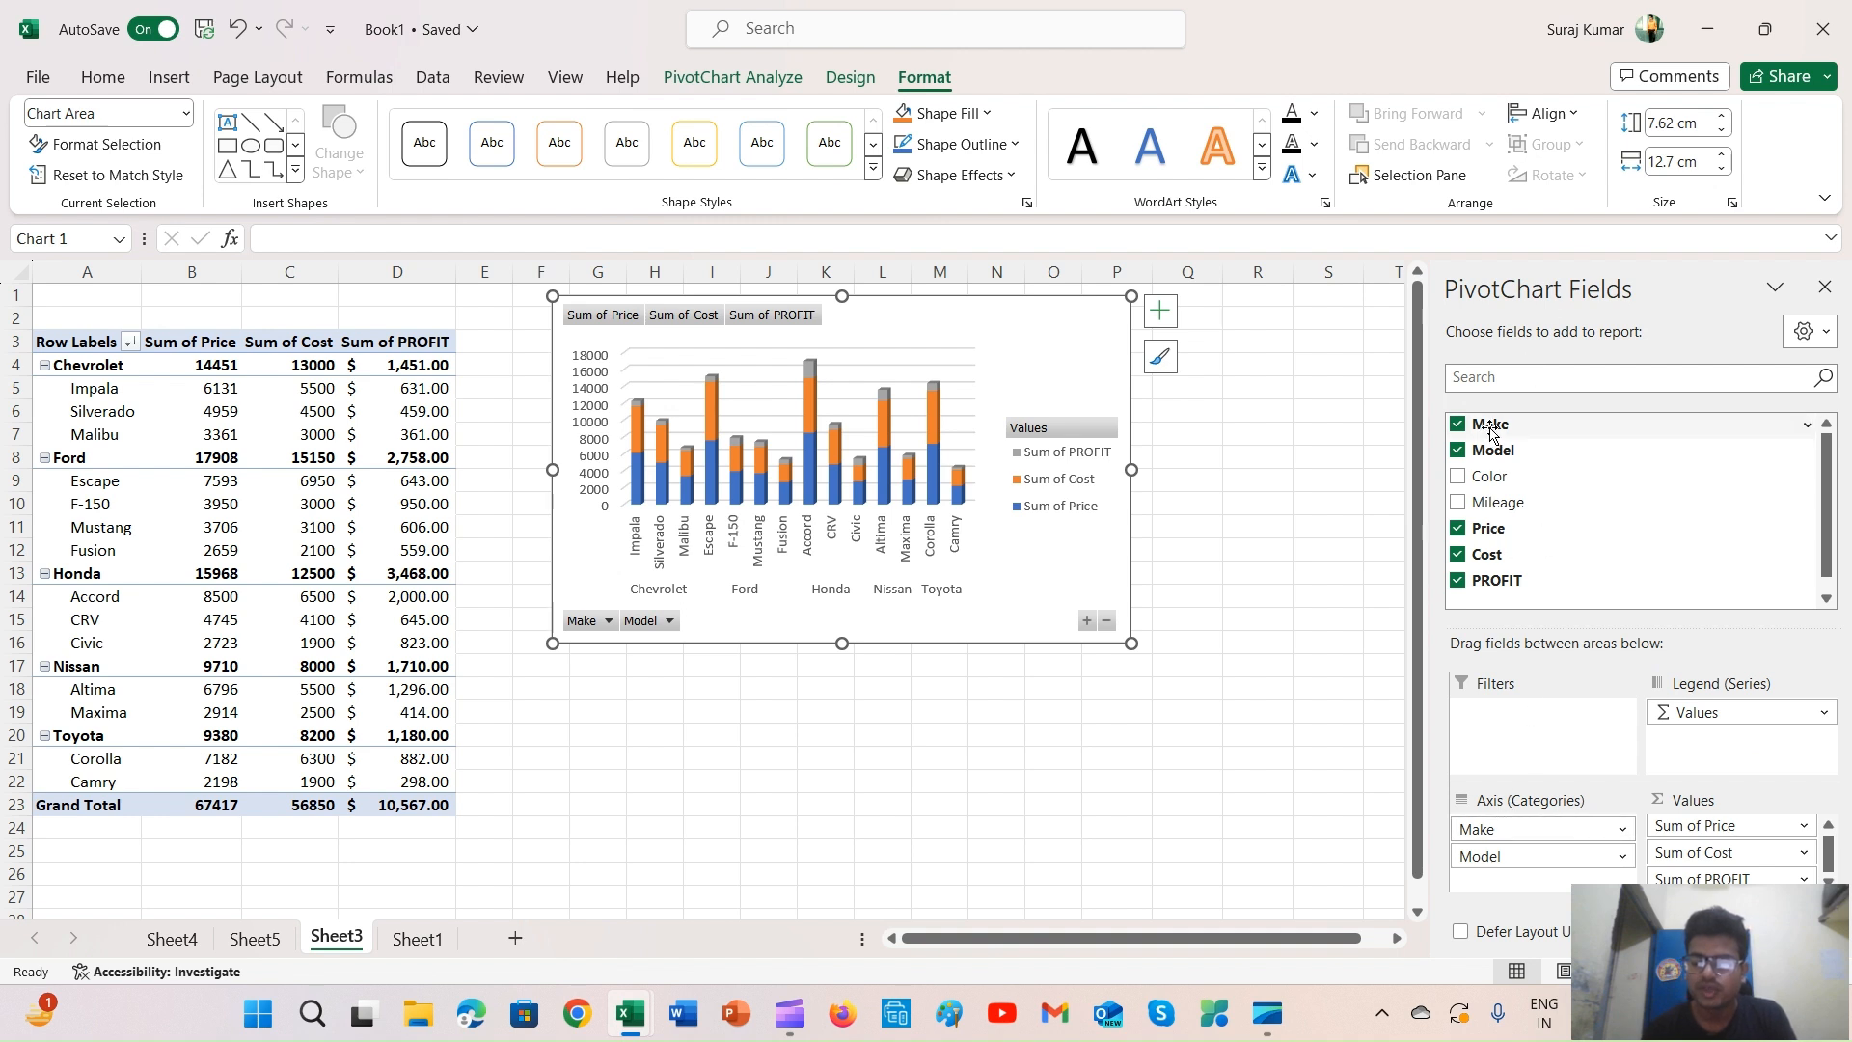
Move Make from the axis categories to the report filters and filter by Ford
left_click_drag(1493, 432, 1518, 743)
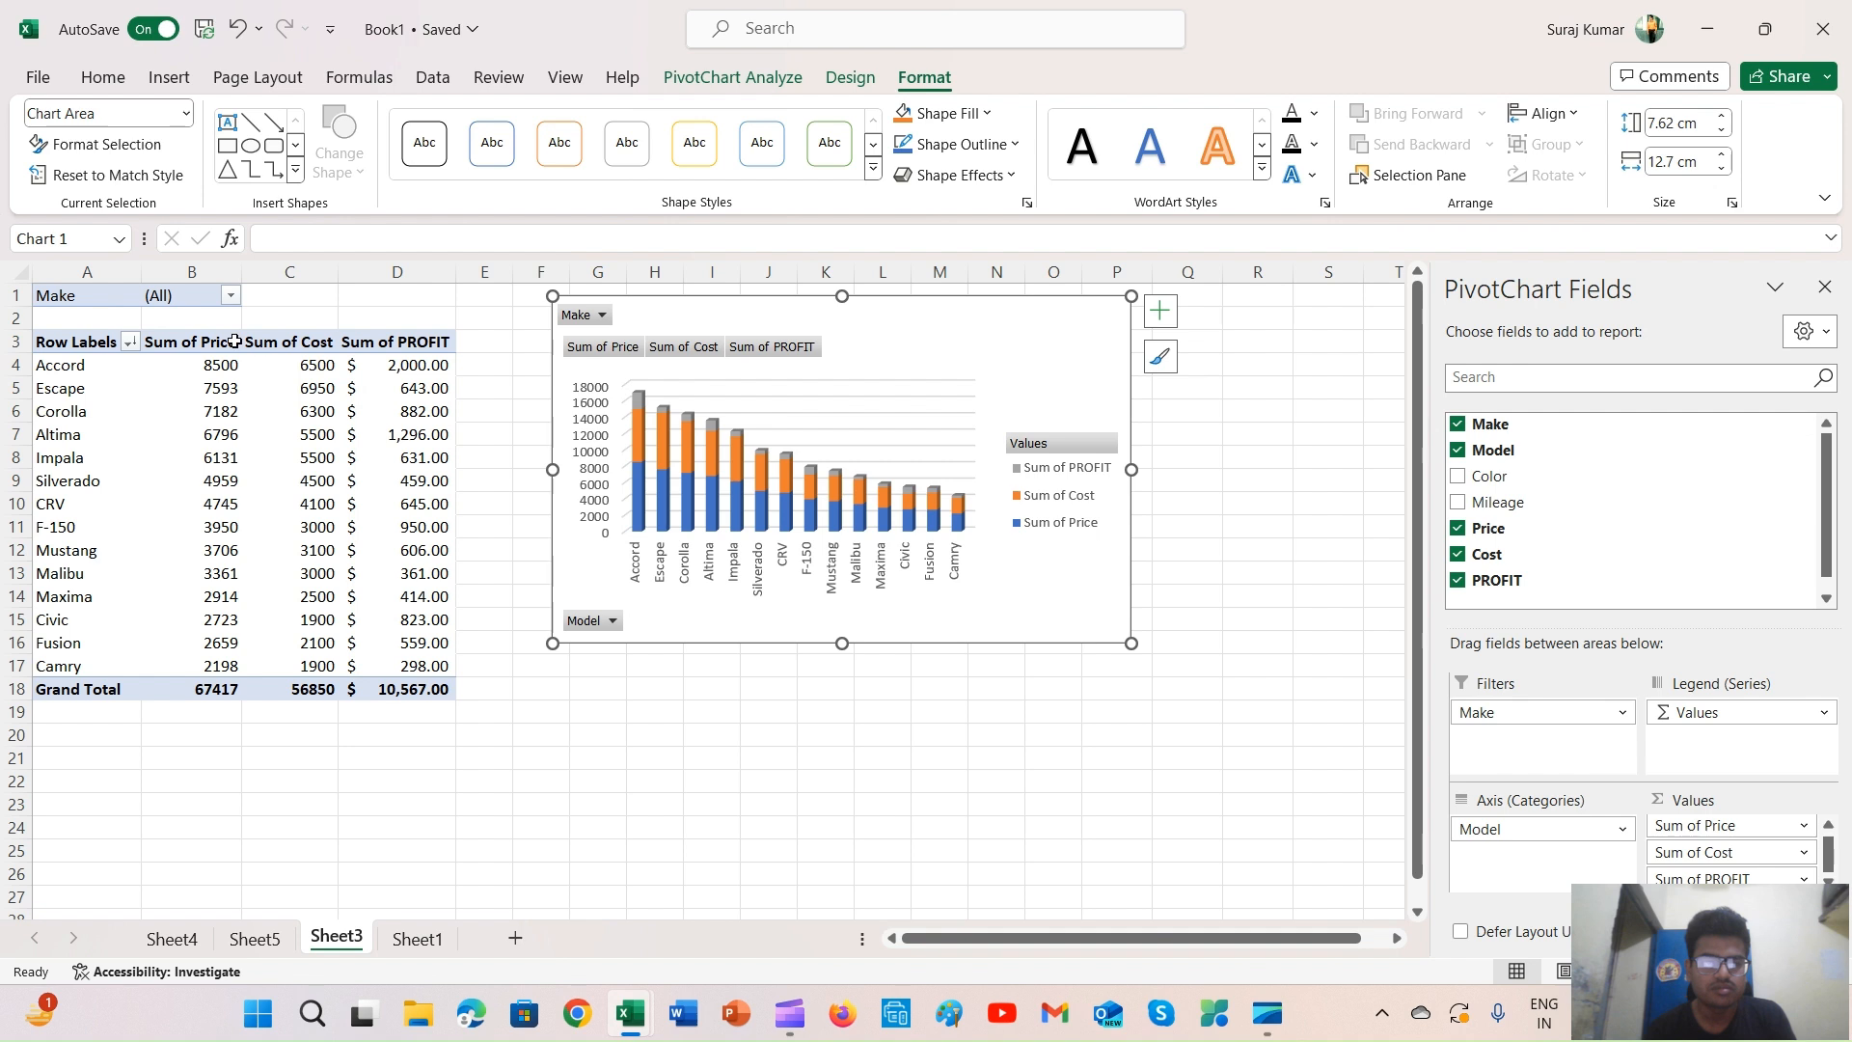
left_click(230, 296)
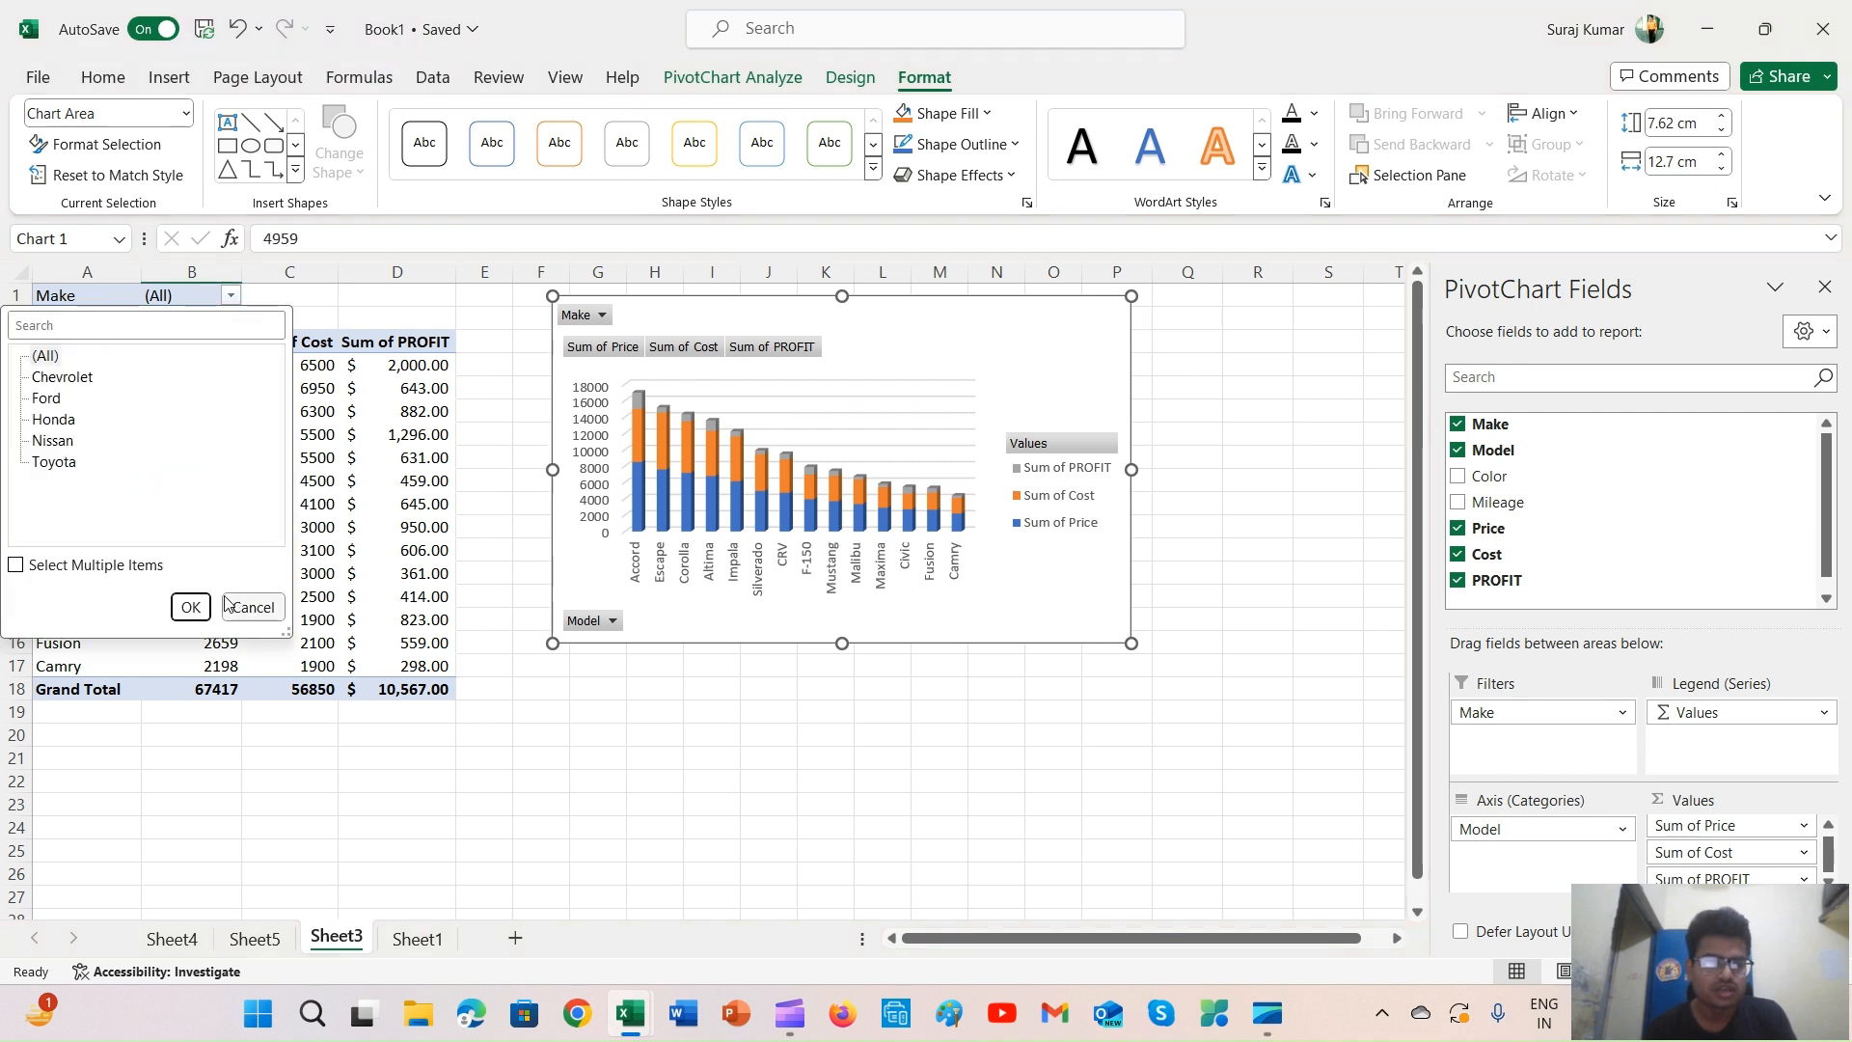
left_click(46, 400)
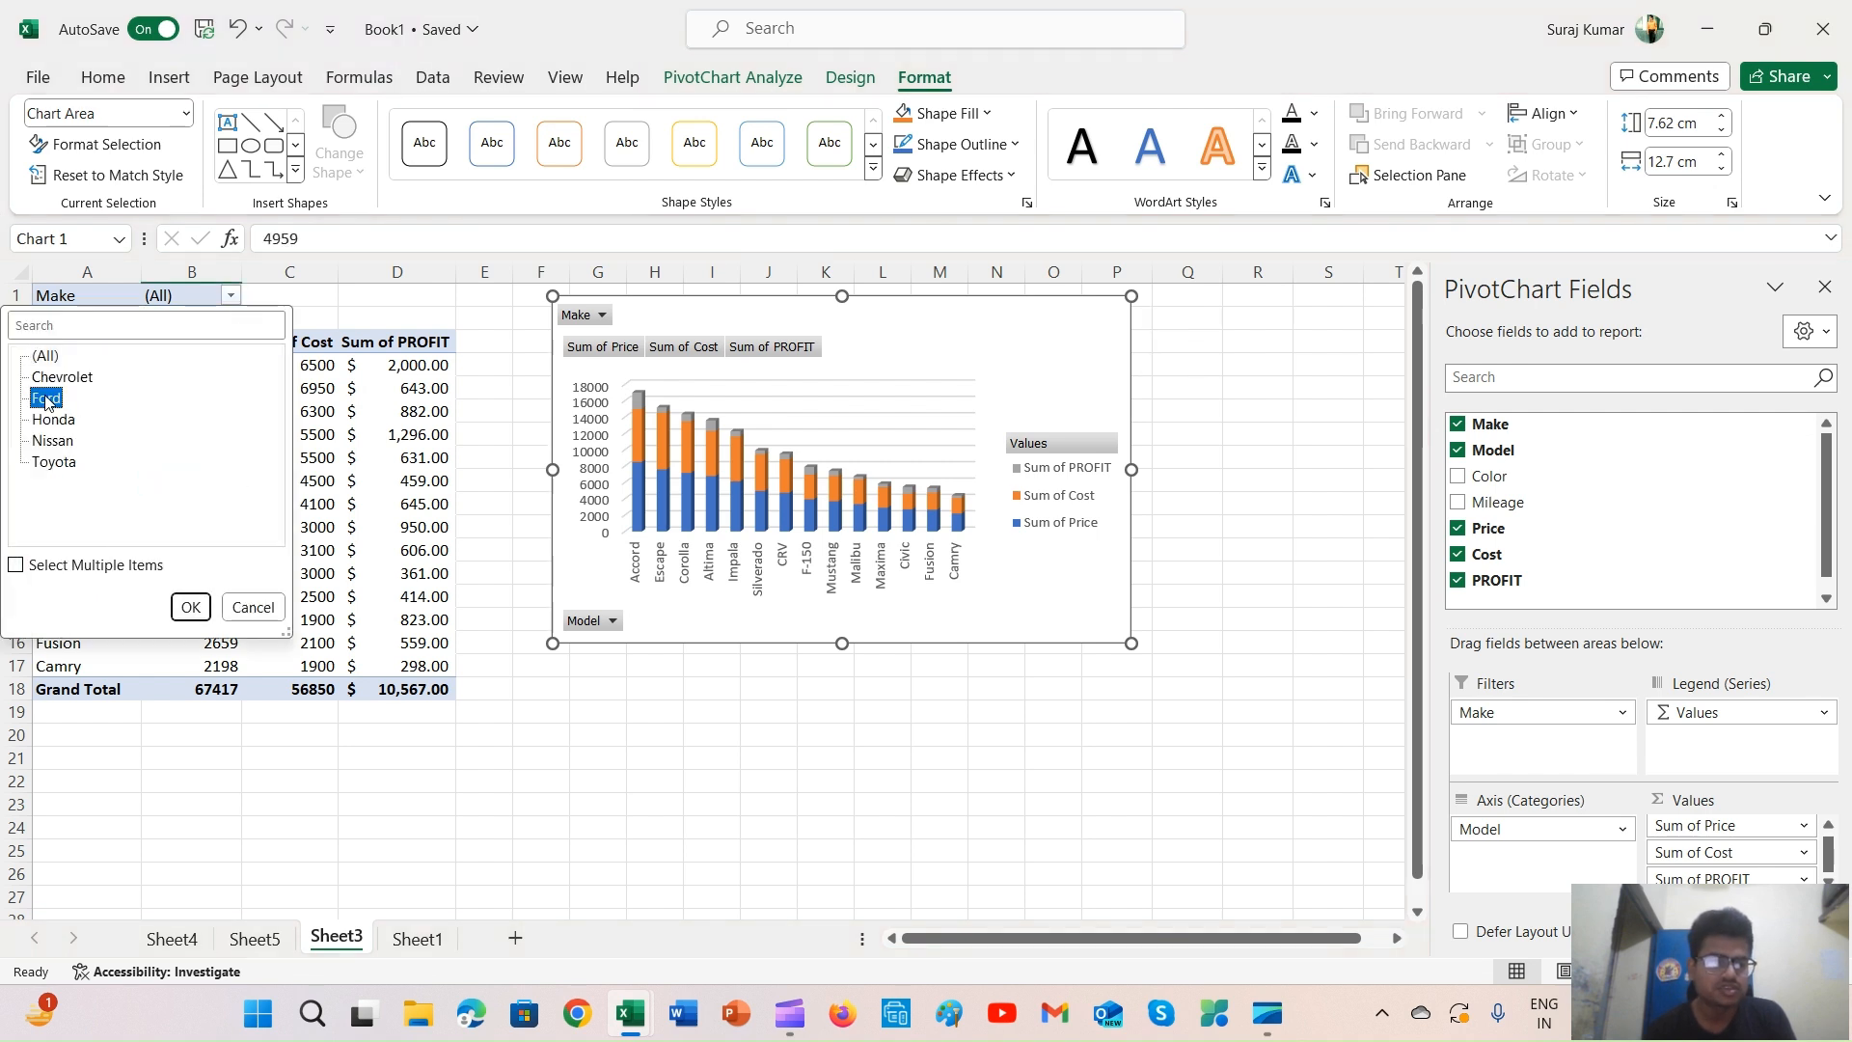
key("Return")
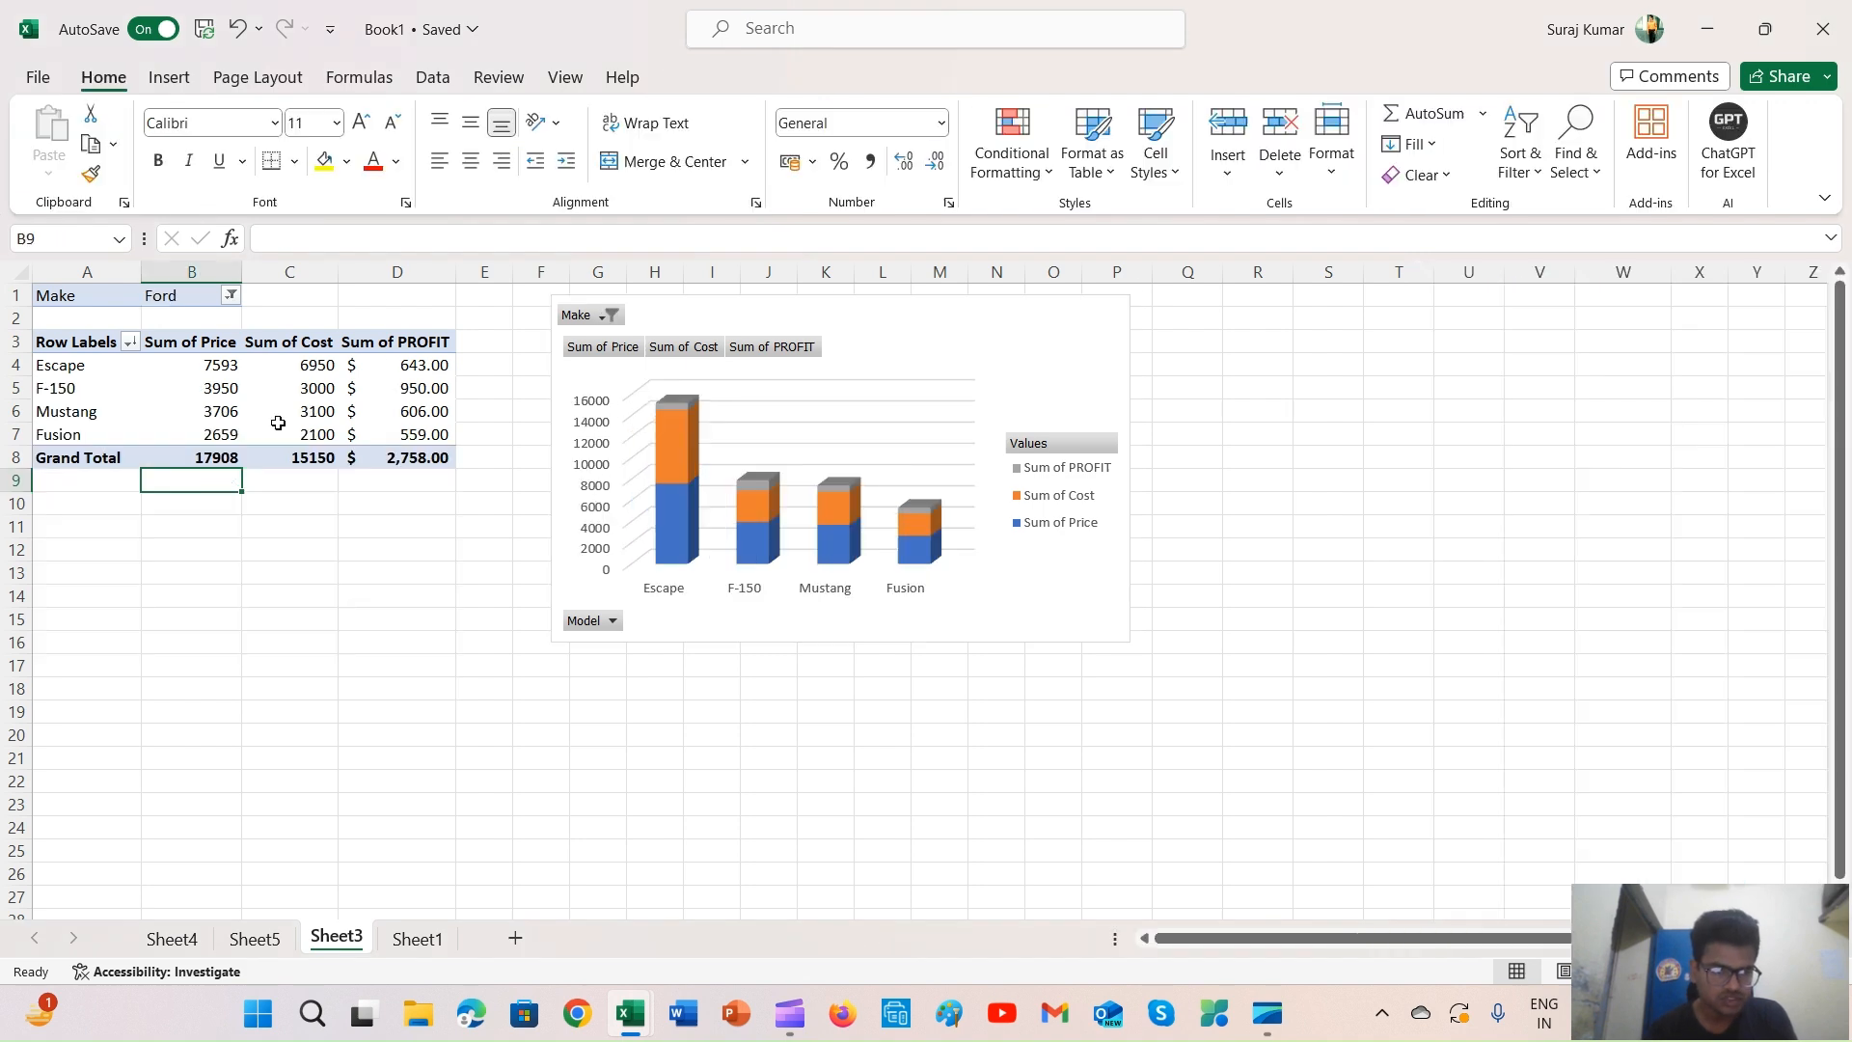
Change the Make filter to Honda from within the PivotChart
left_click(699, 443)
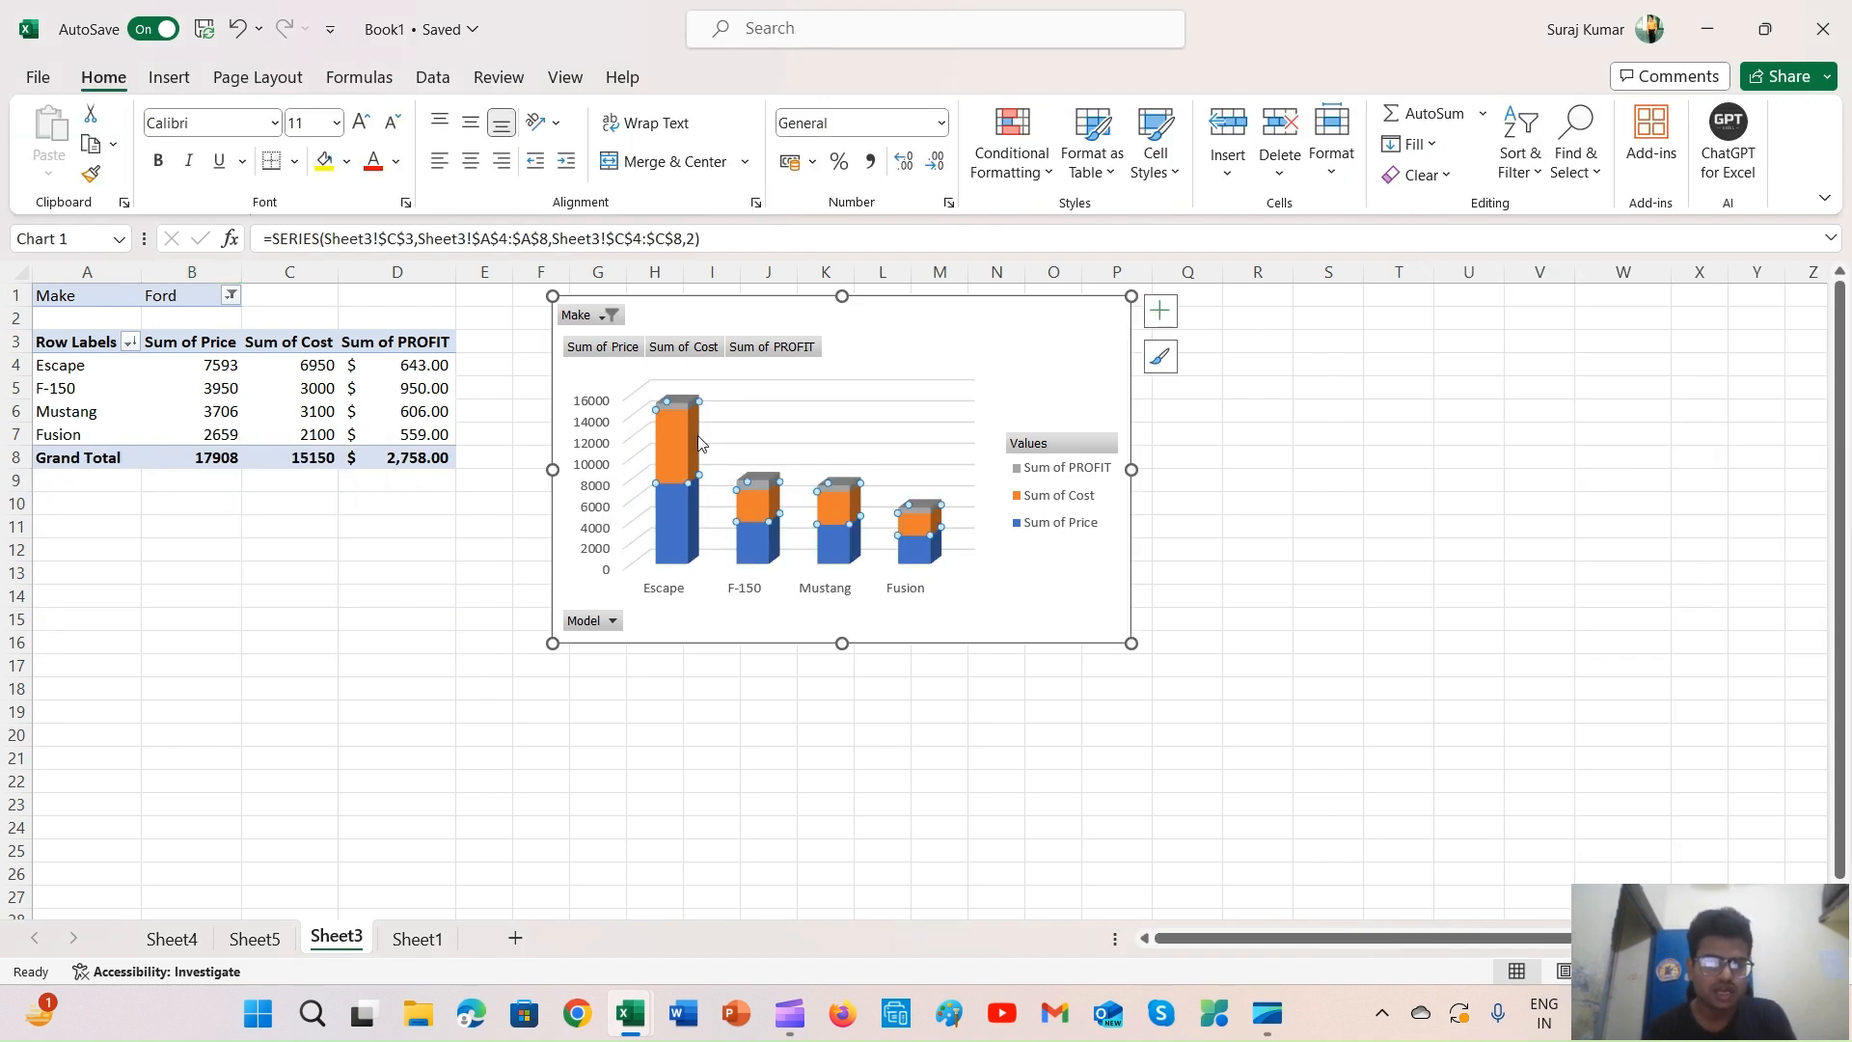
left_click(623, 349)
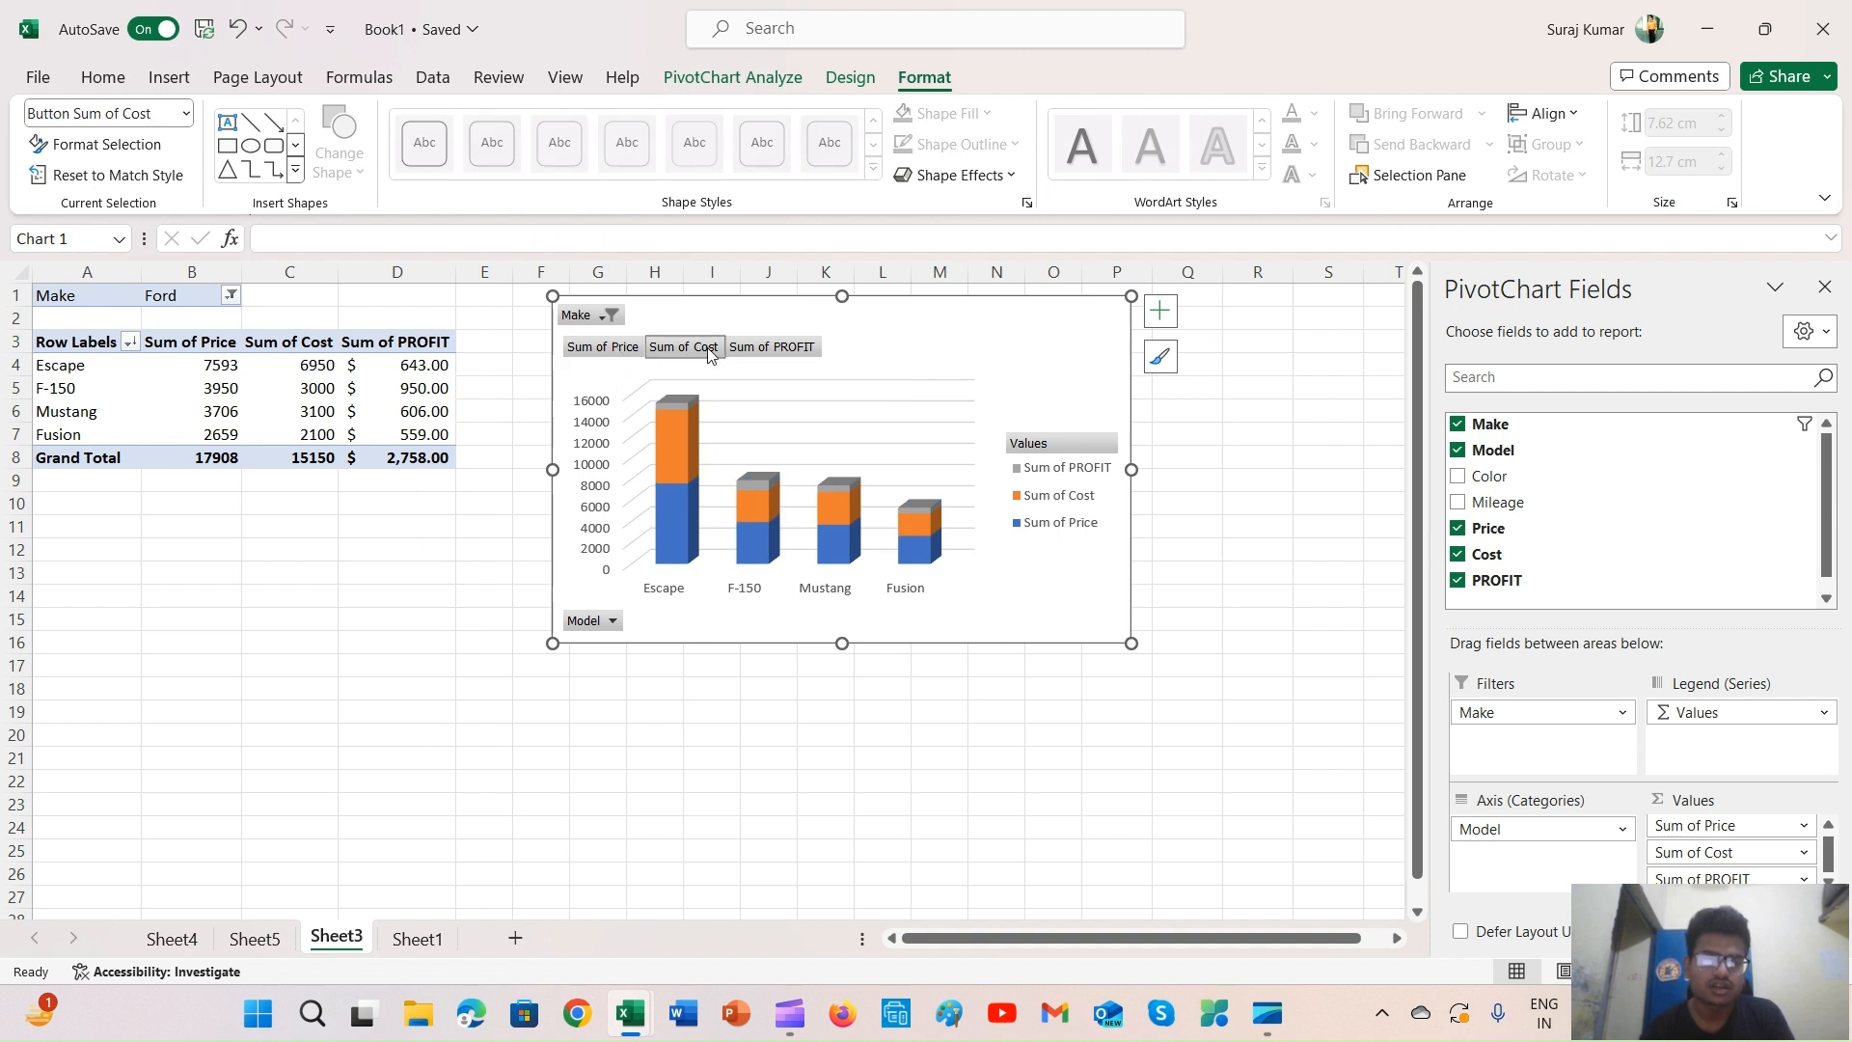
left_click(610, 315)
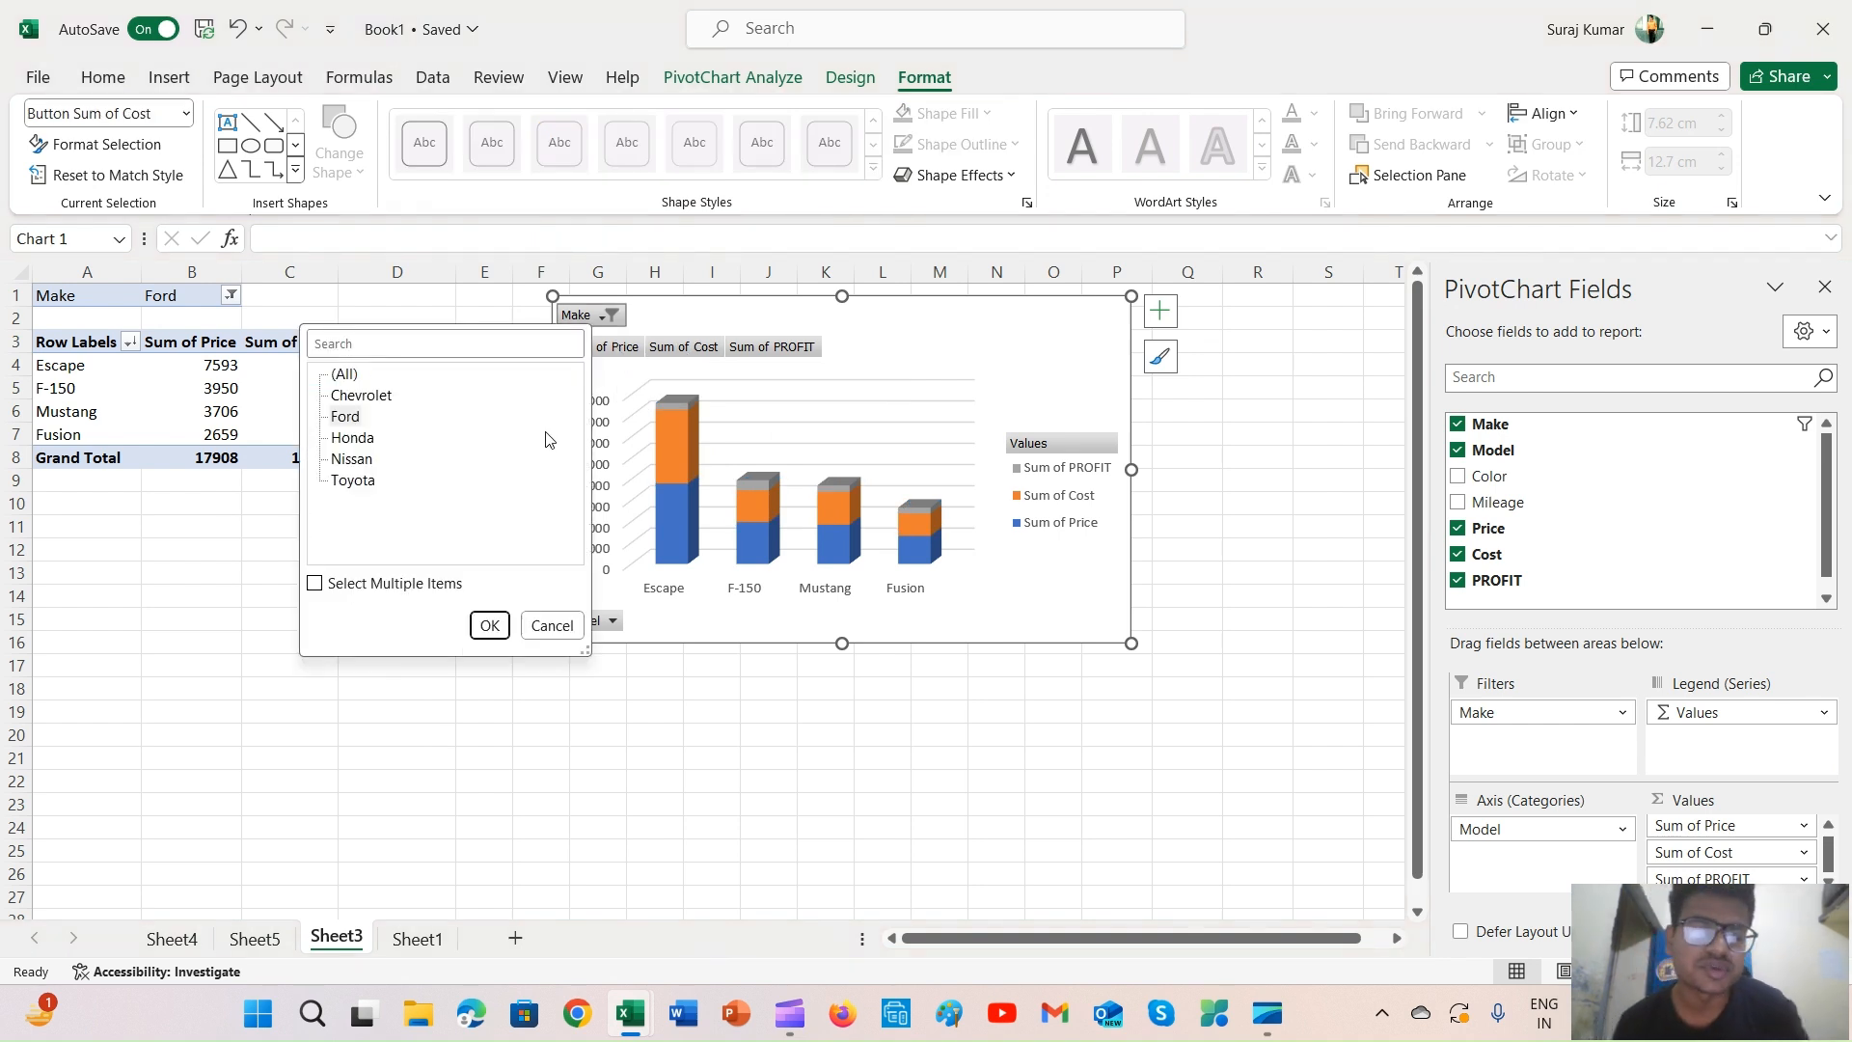
left_click(353, 439)
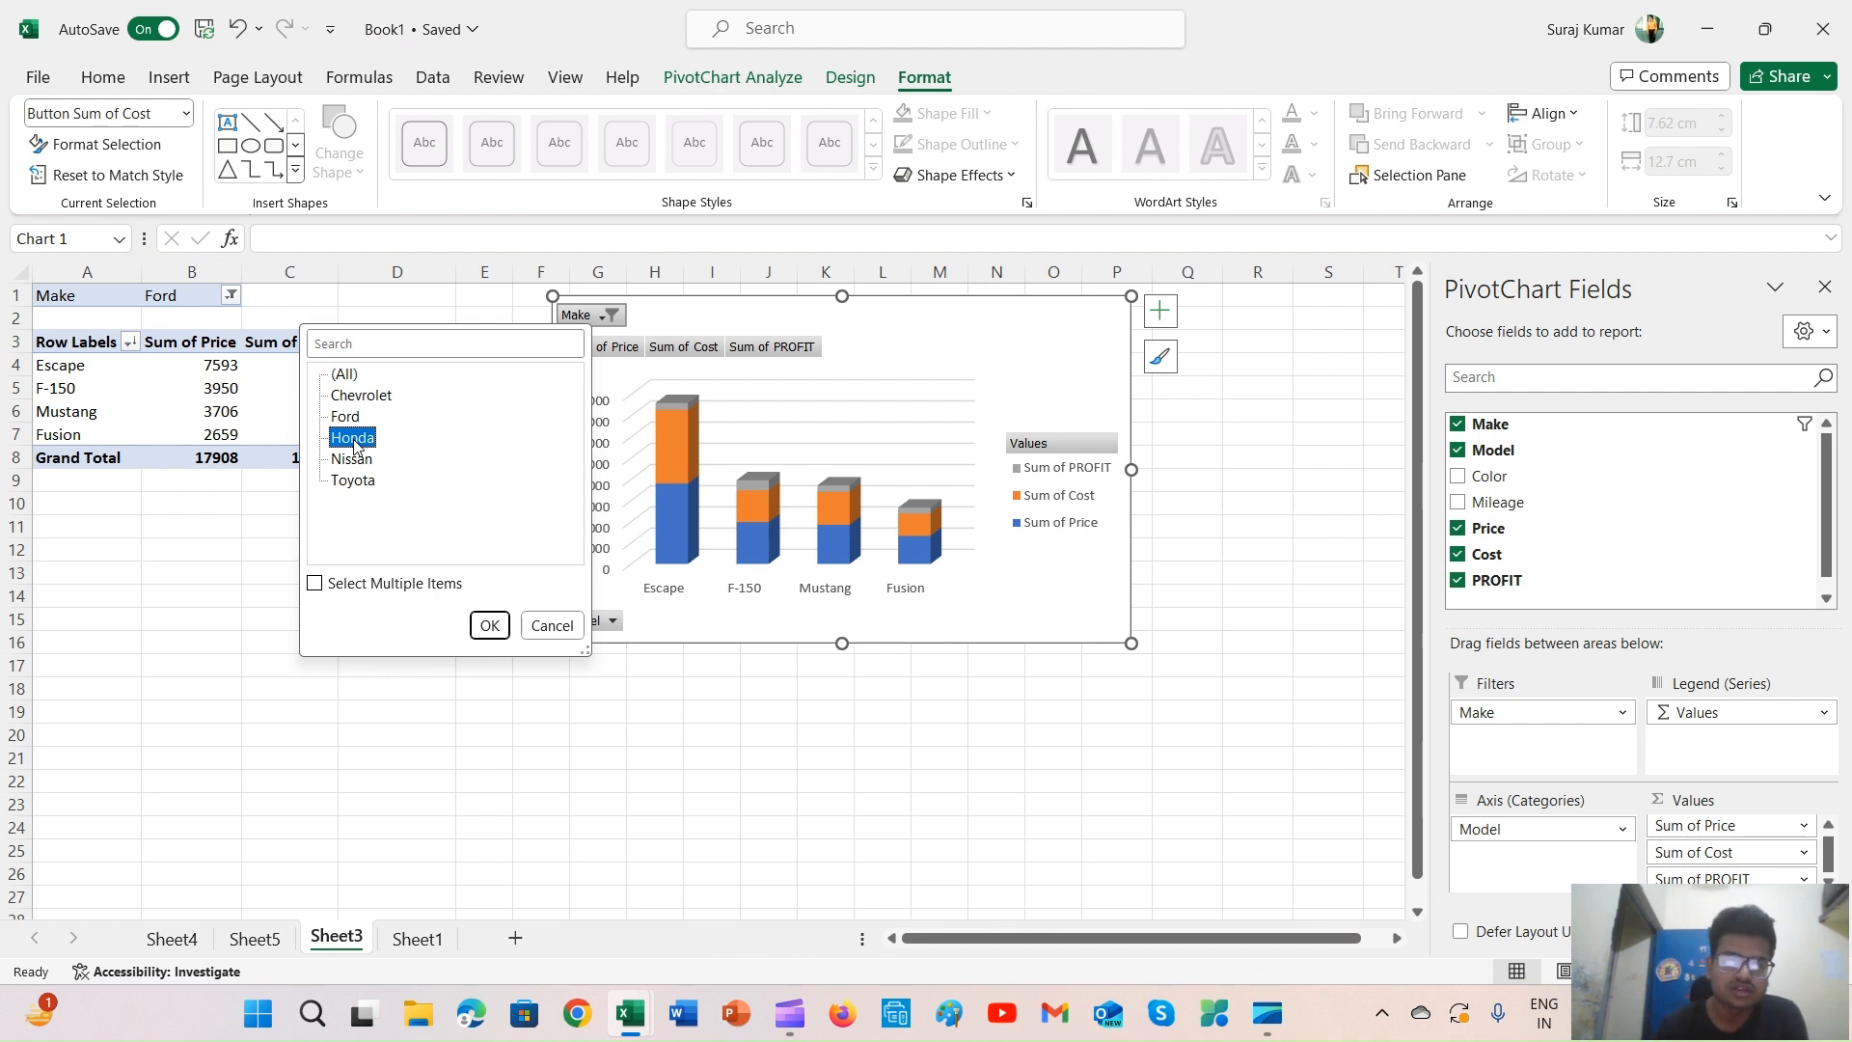
key("Escape")
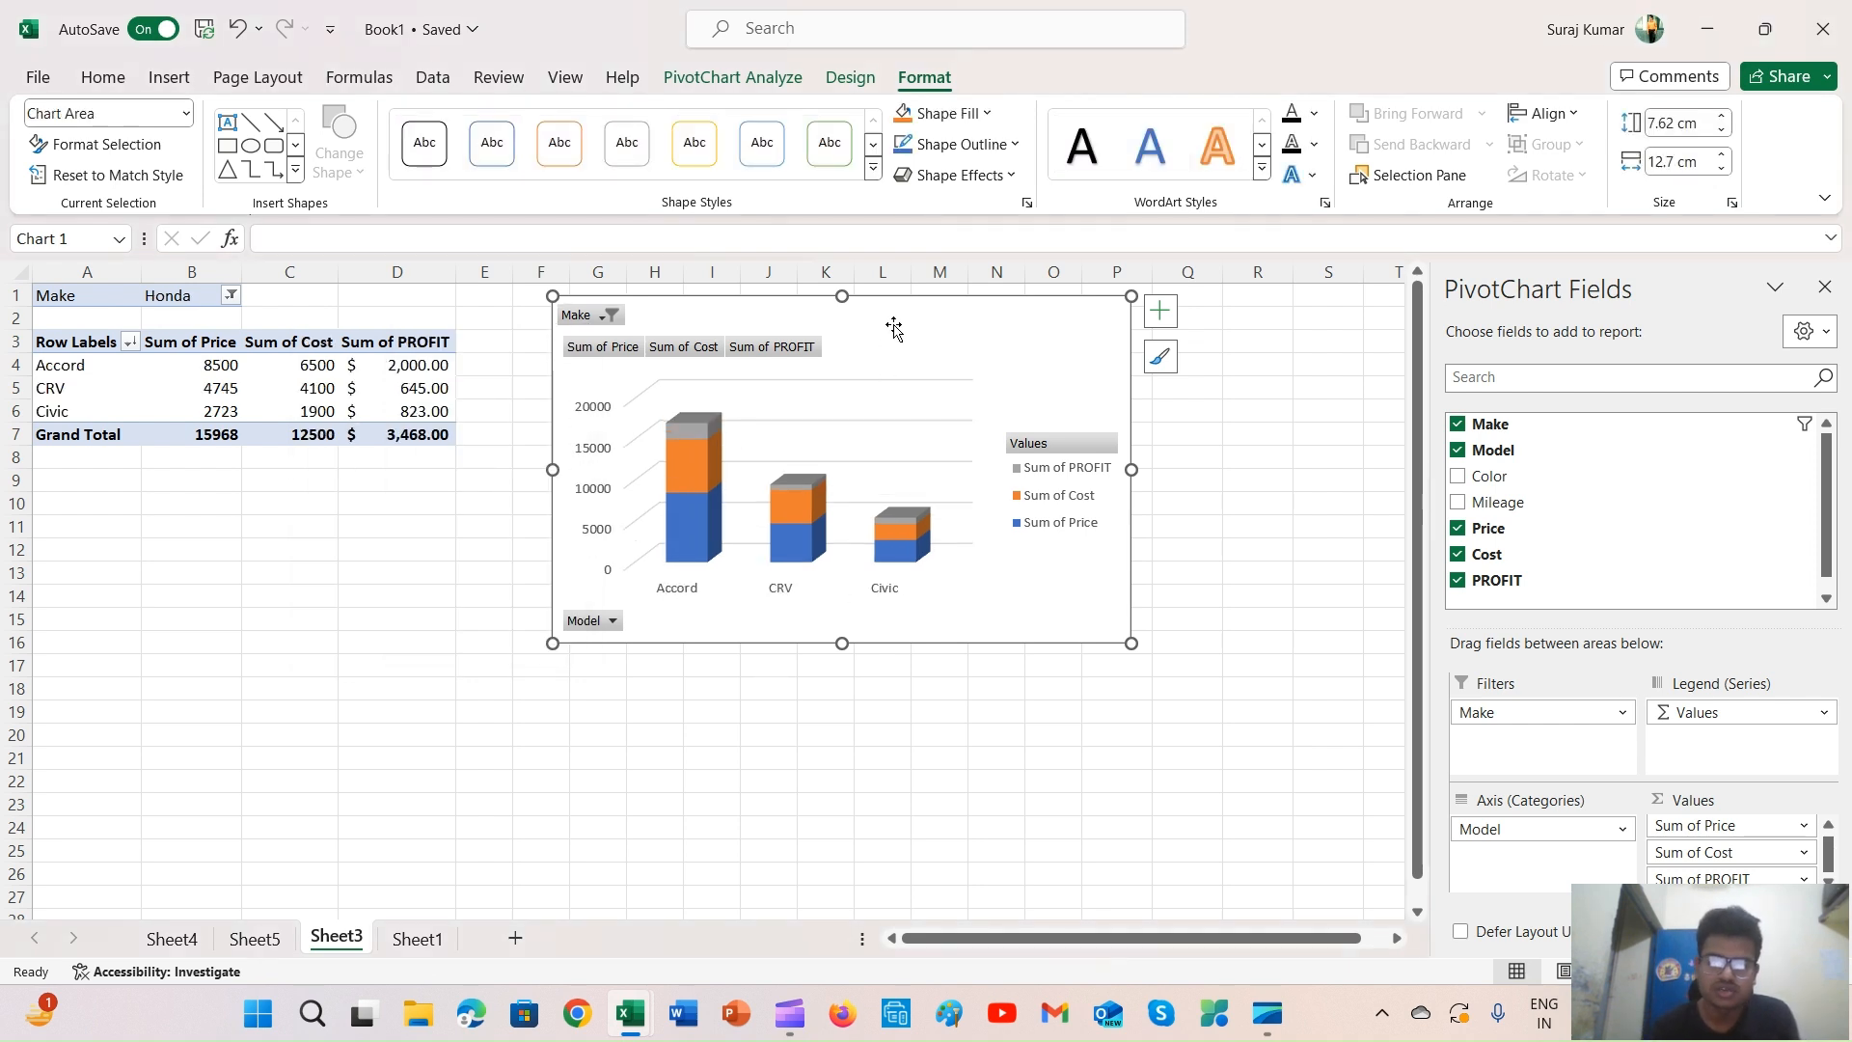
Move the PivotChart further from the table, delete it, and reselect a cell in the PivotTable
left_click_drag(893, 326, 1001, 324)
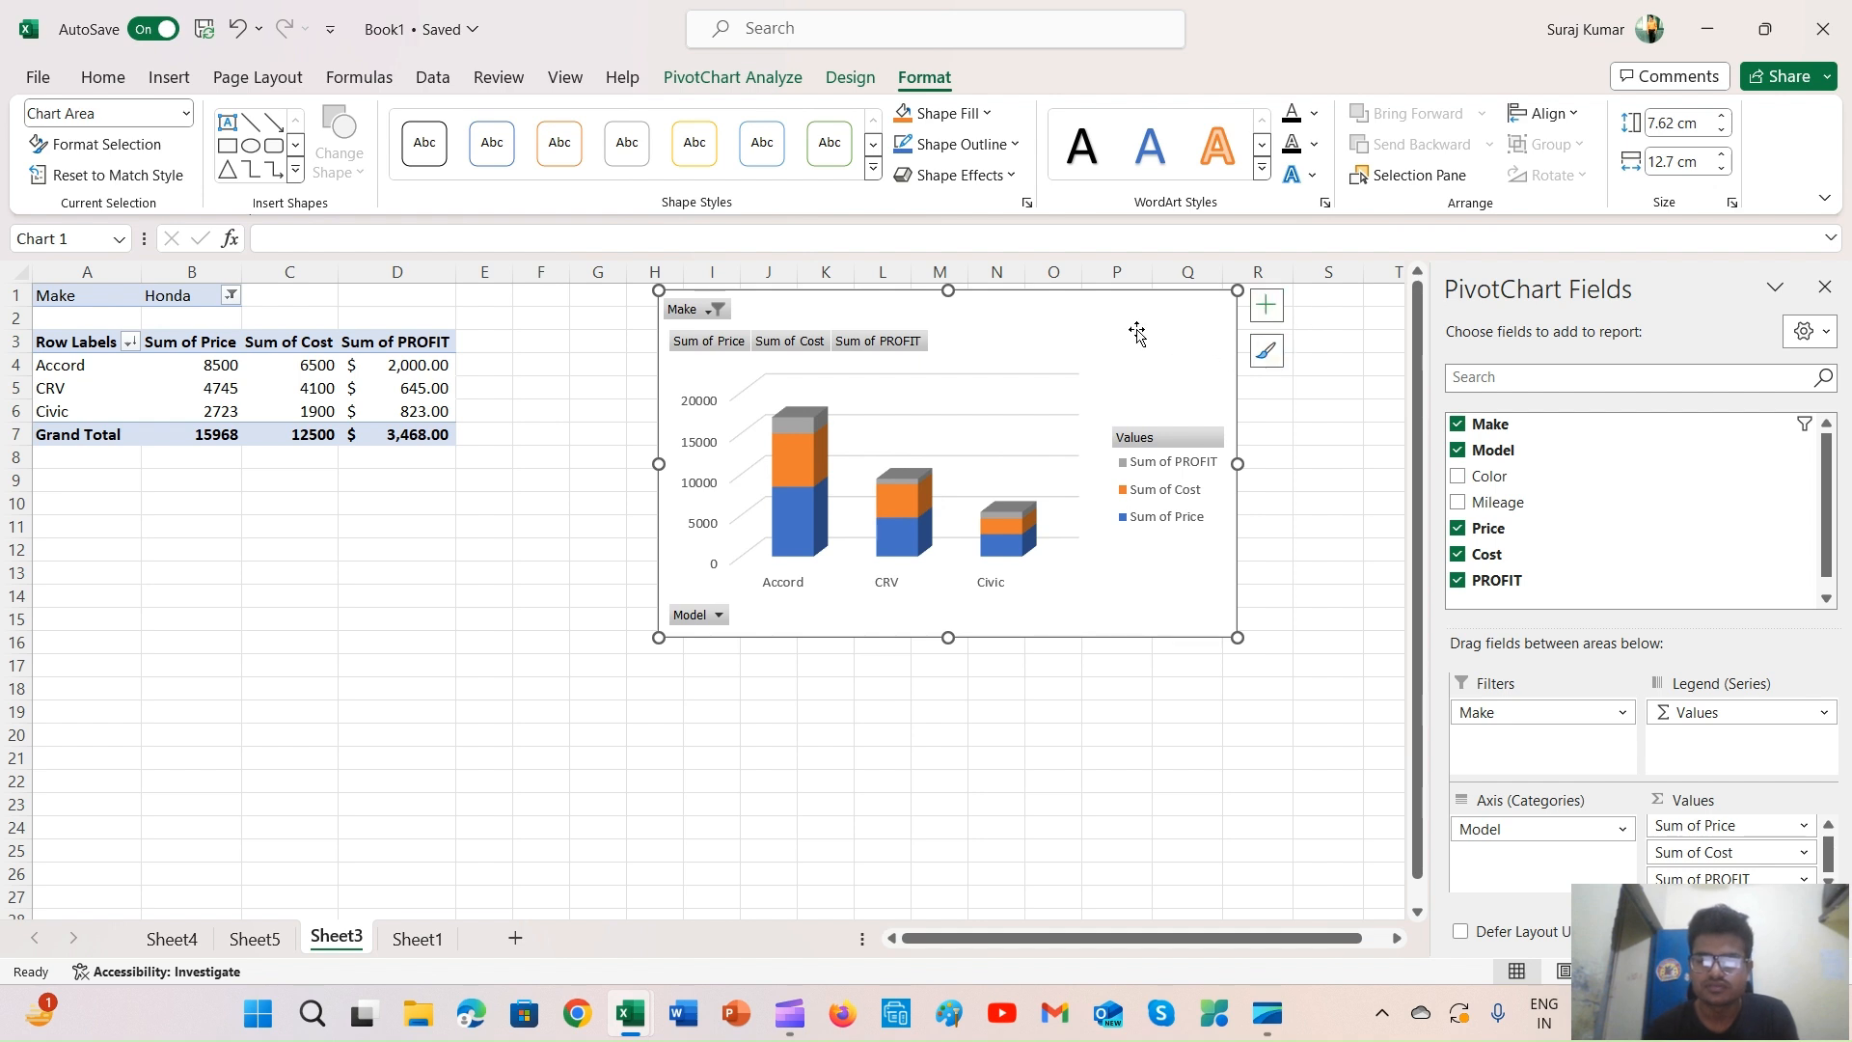
key("Delete")
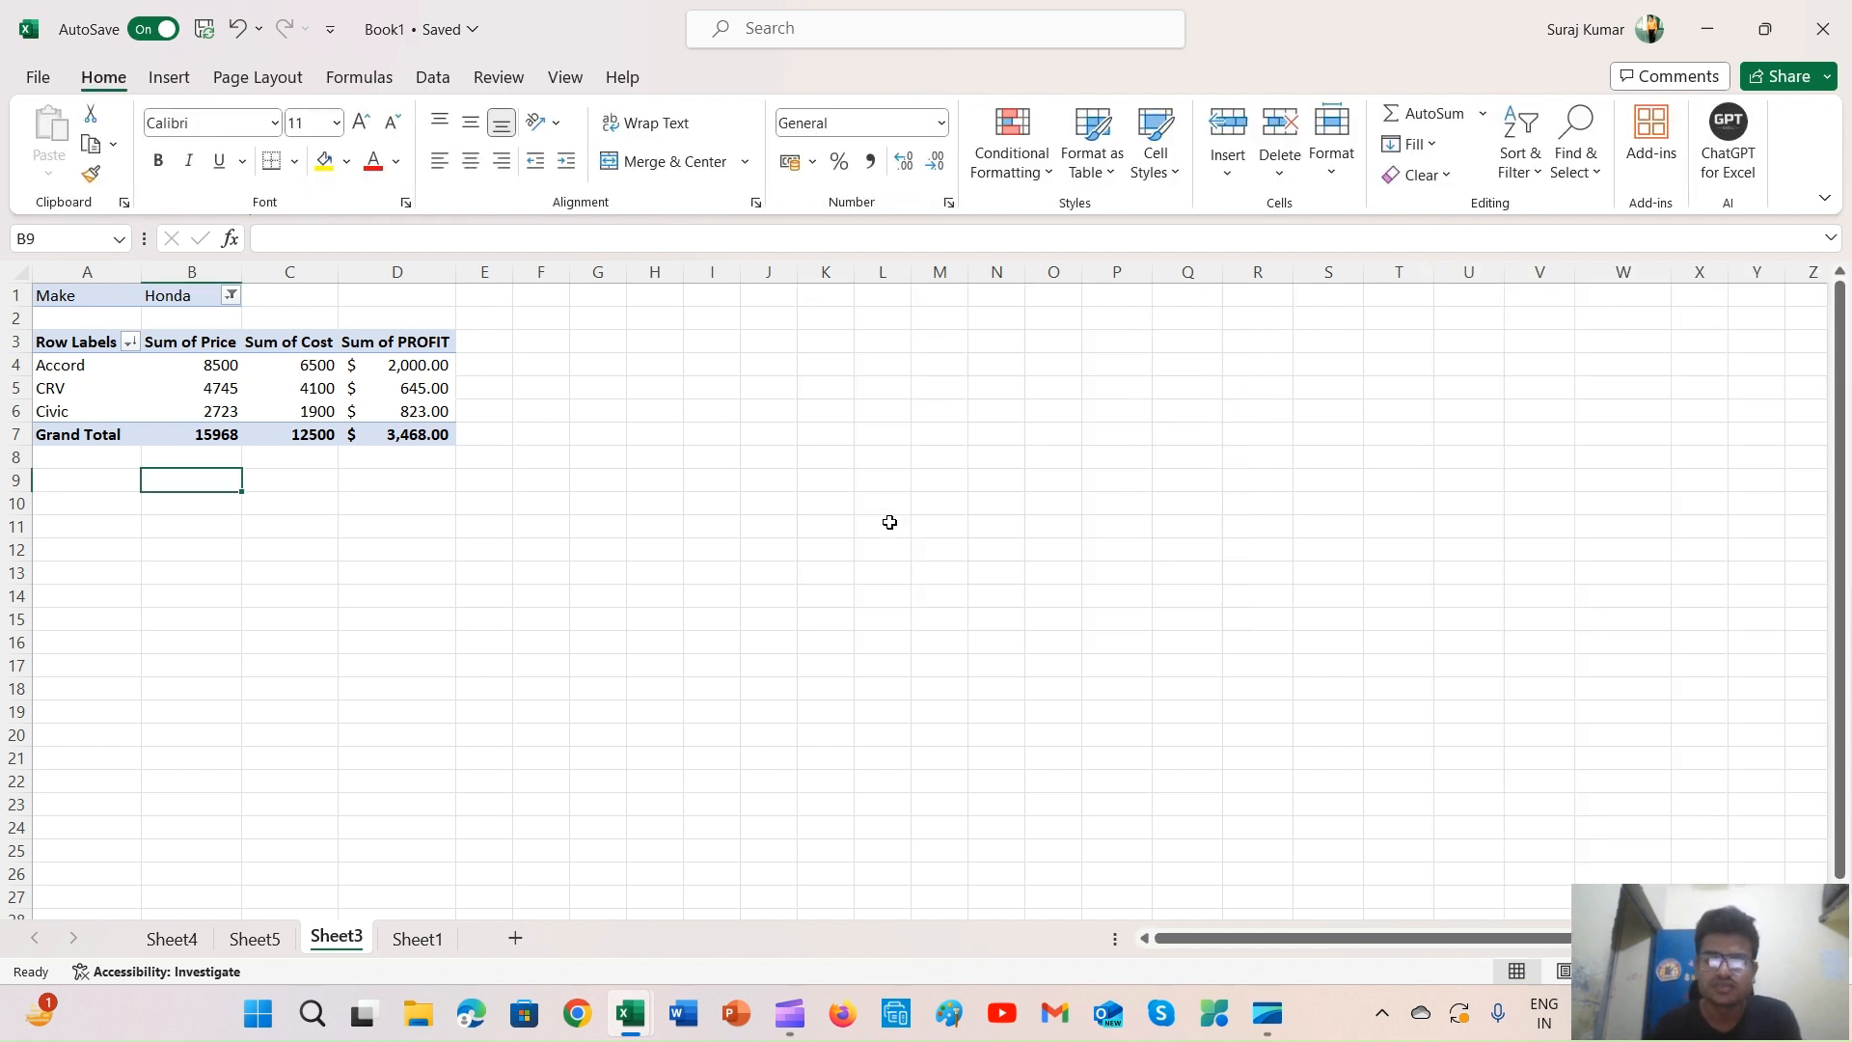
left_click(644, 528)
left_click(259, 394)
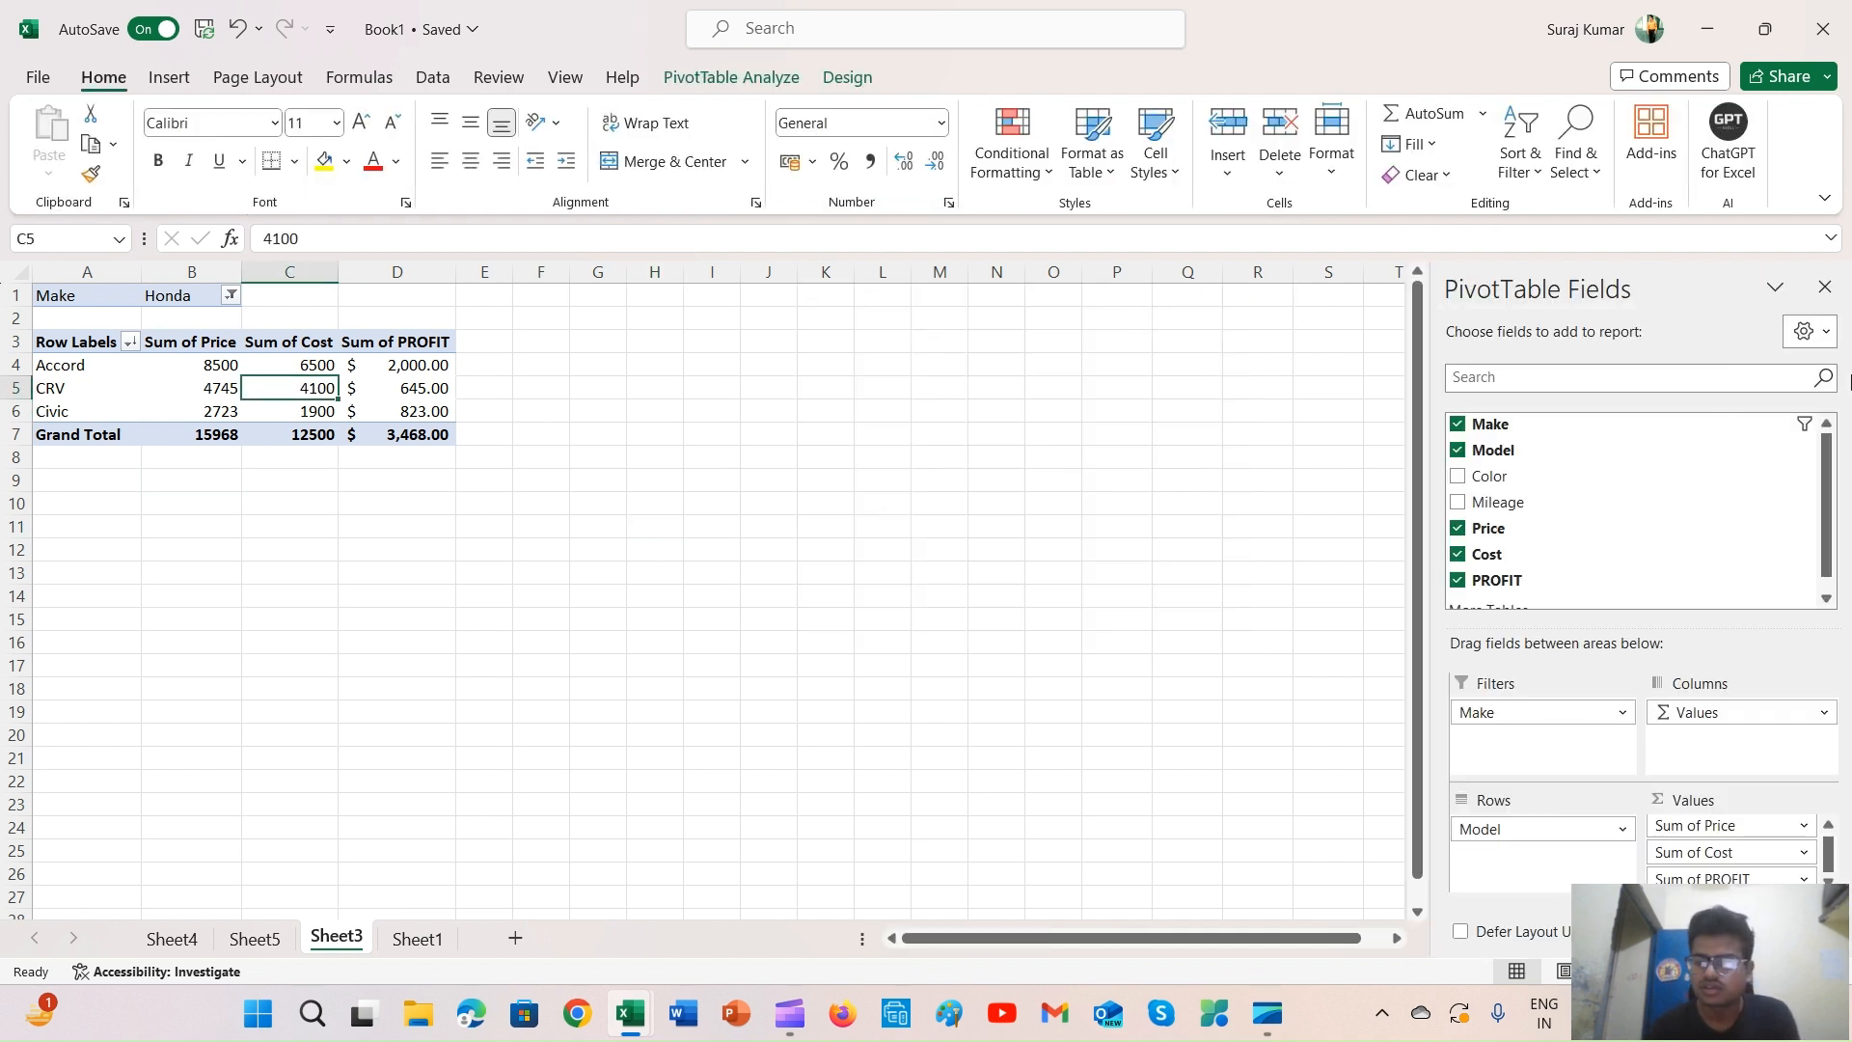
scroll(1595, 523, "down", 1)
scroll(1595, 523, "up", 1)
scroll(1594, 523, "down", 1)
scroll(1595, 523, "up", 1)
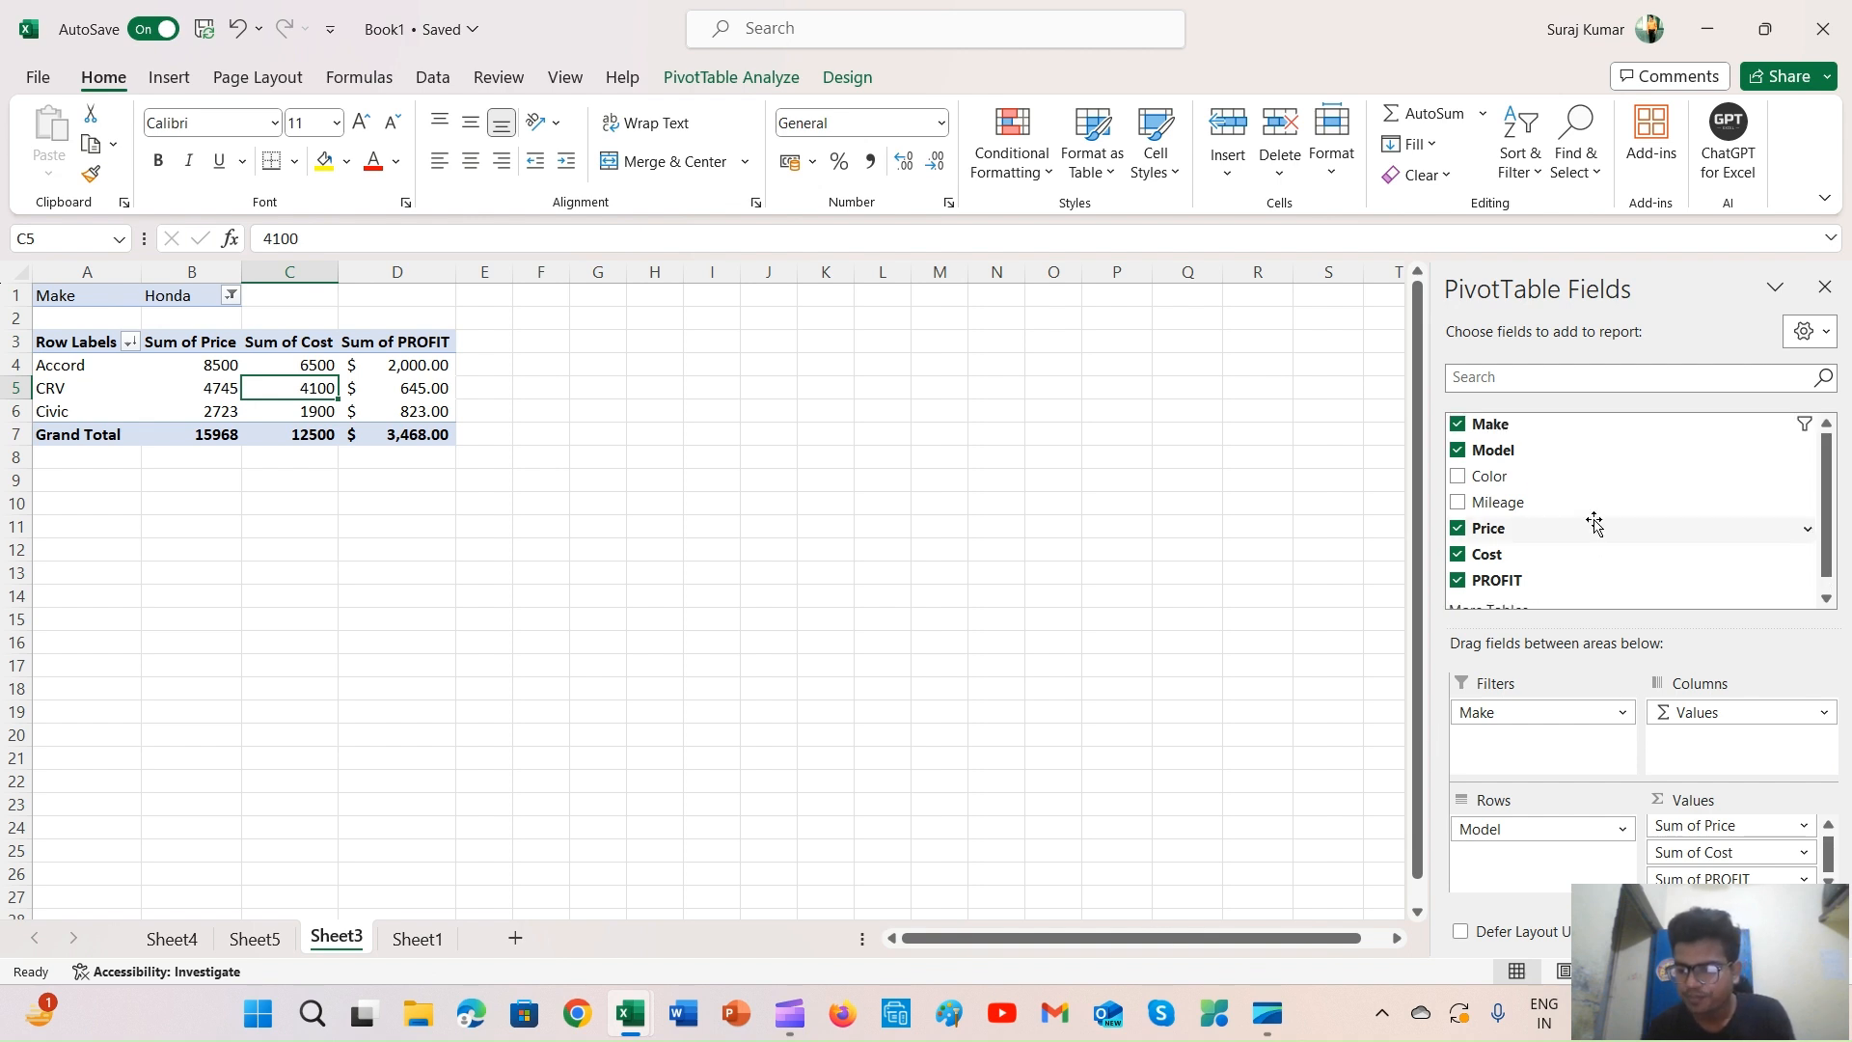
scroll(1595, 523, "down", 1)
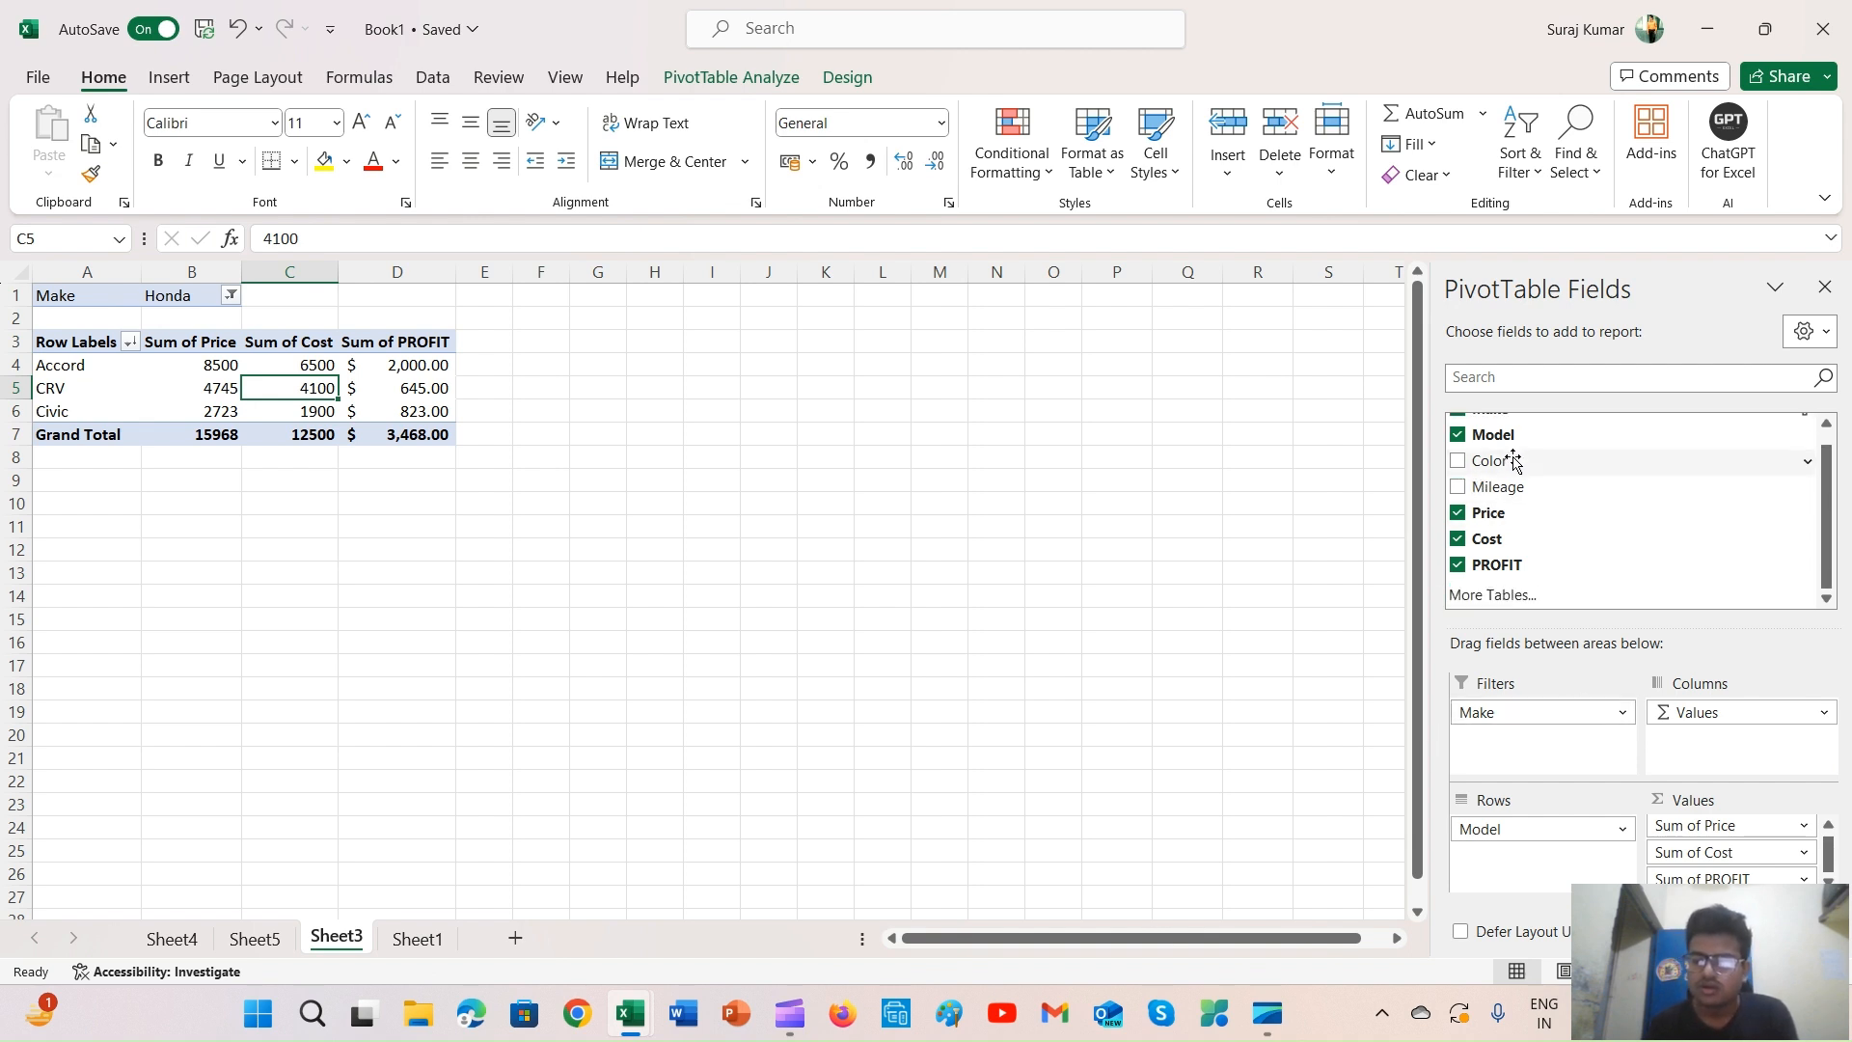
scroll(1512, 463, "up", 1)
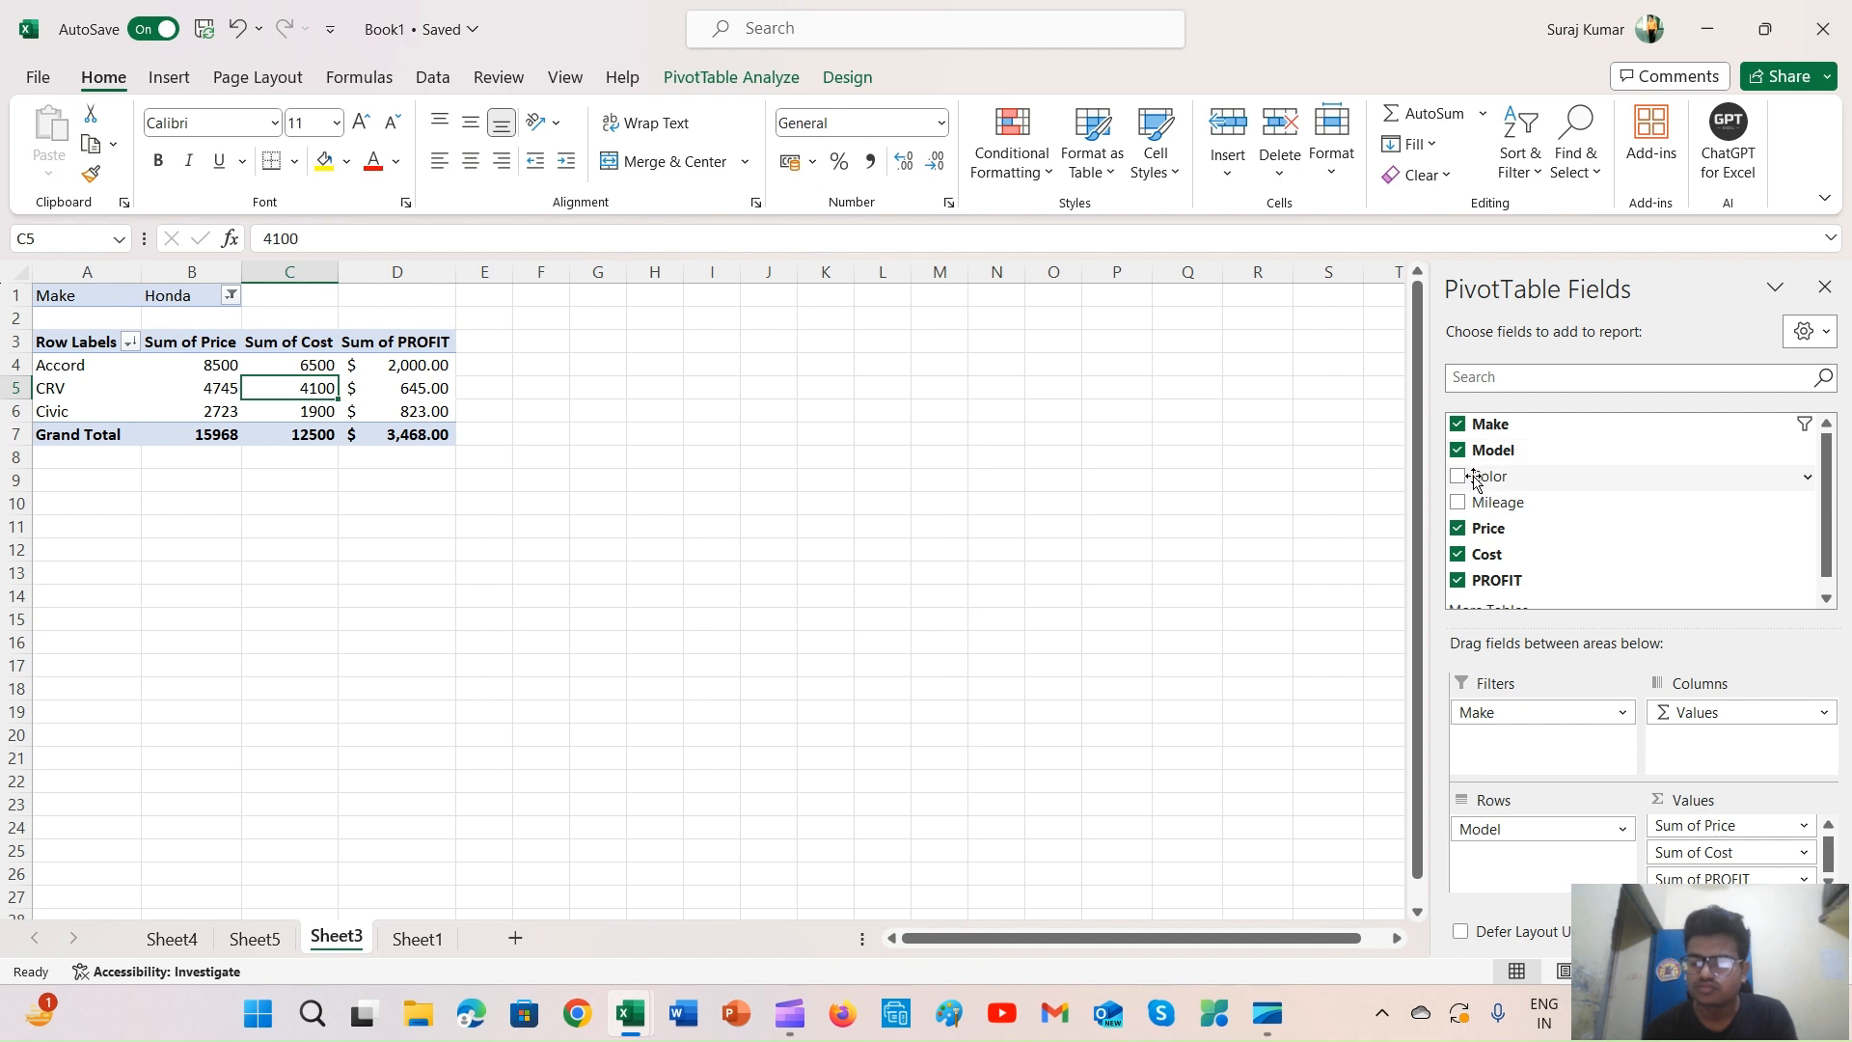
Remove the Make field from the PivotTable's report filters so all makes are included
left_click_drag(1476, 480, 1153, 526)
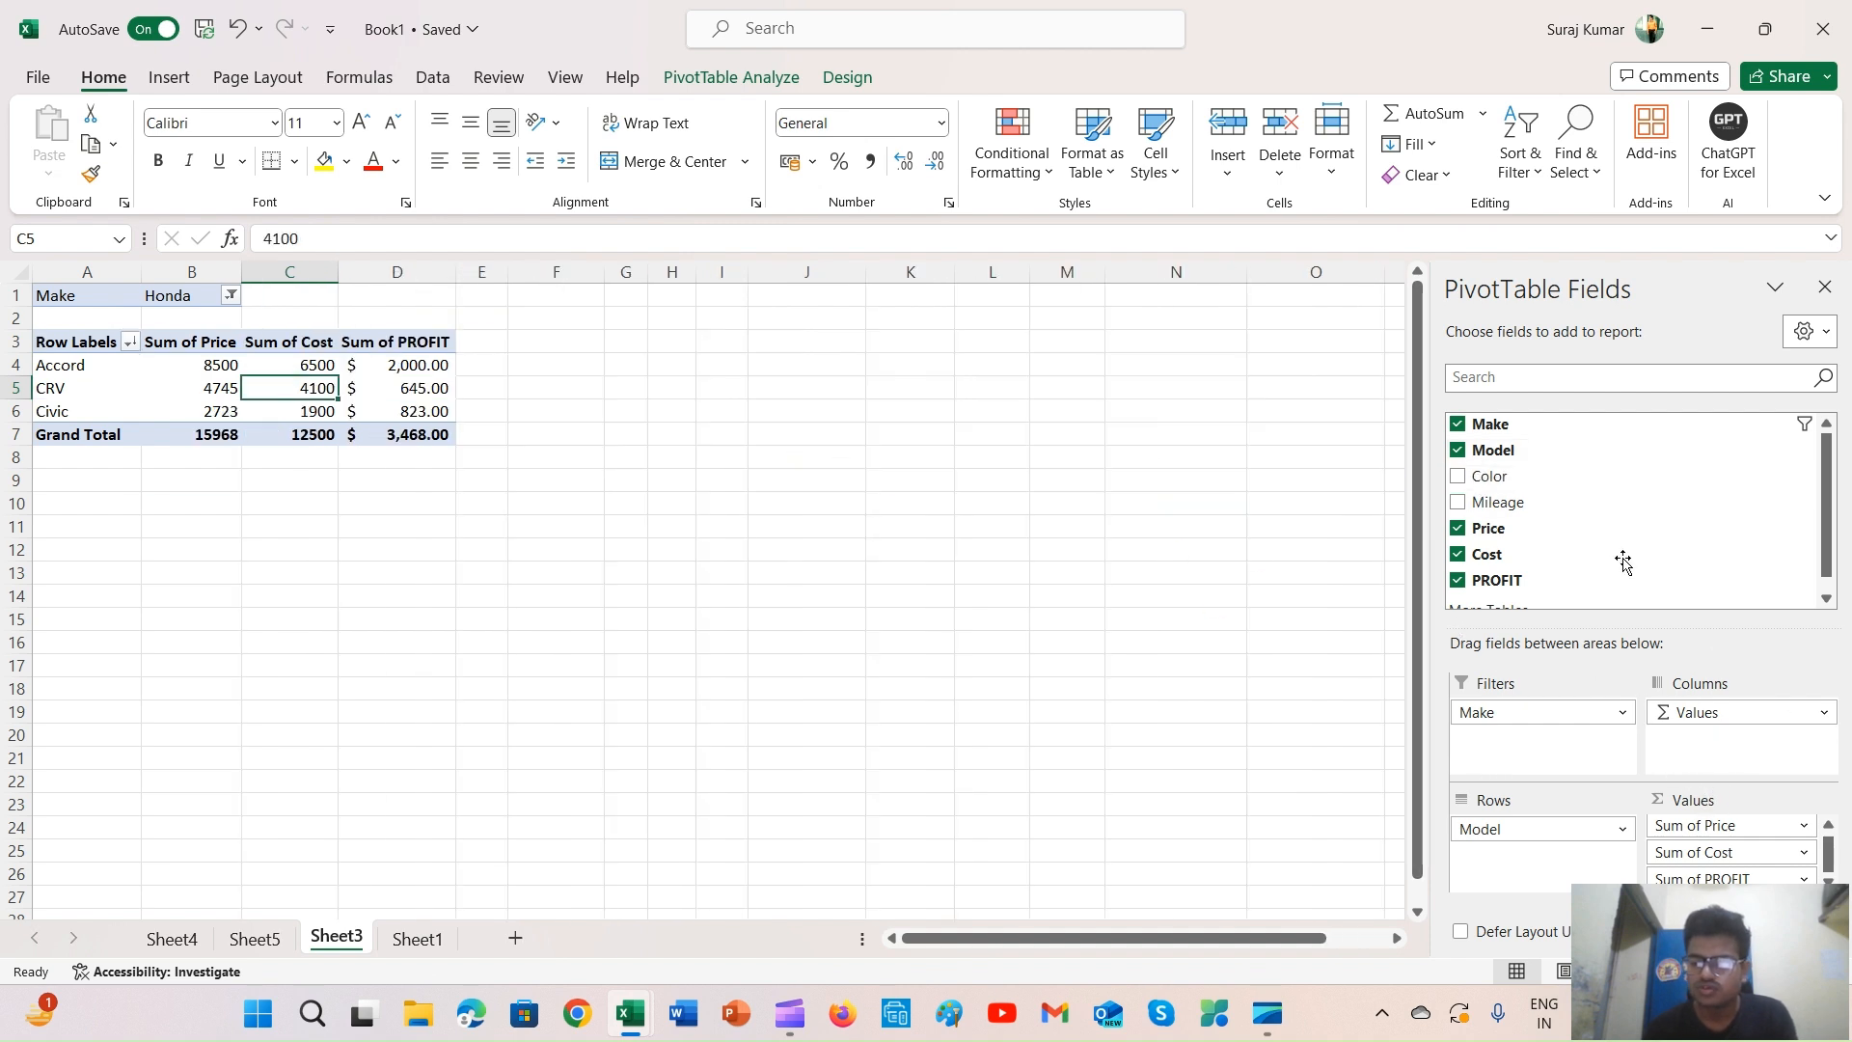
scroll(1592, 536, "down", 1)
scroll(1567, 515, "up", 1)
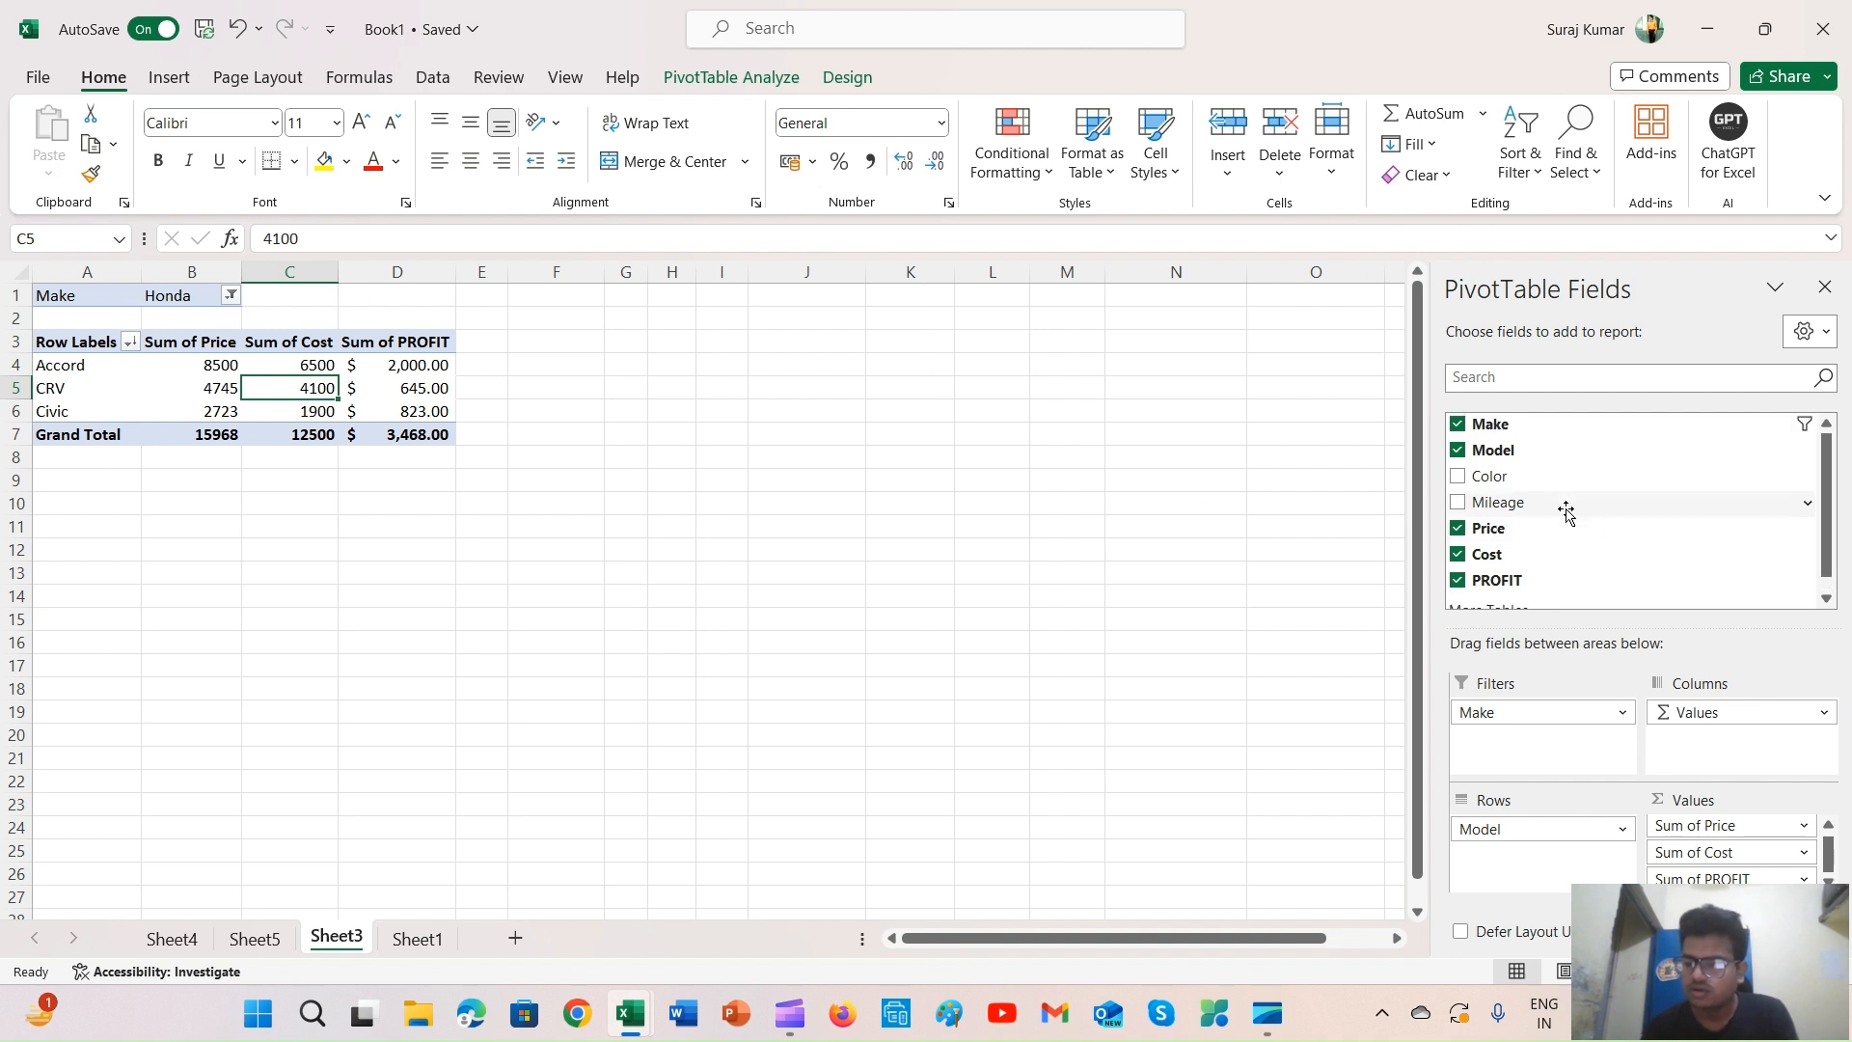
left_click_drag(1557, 726, 896, 479)
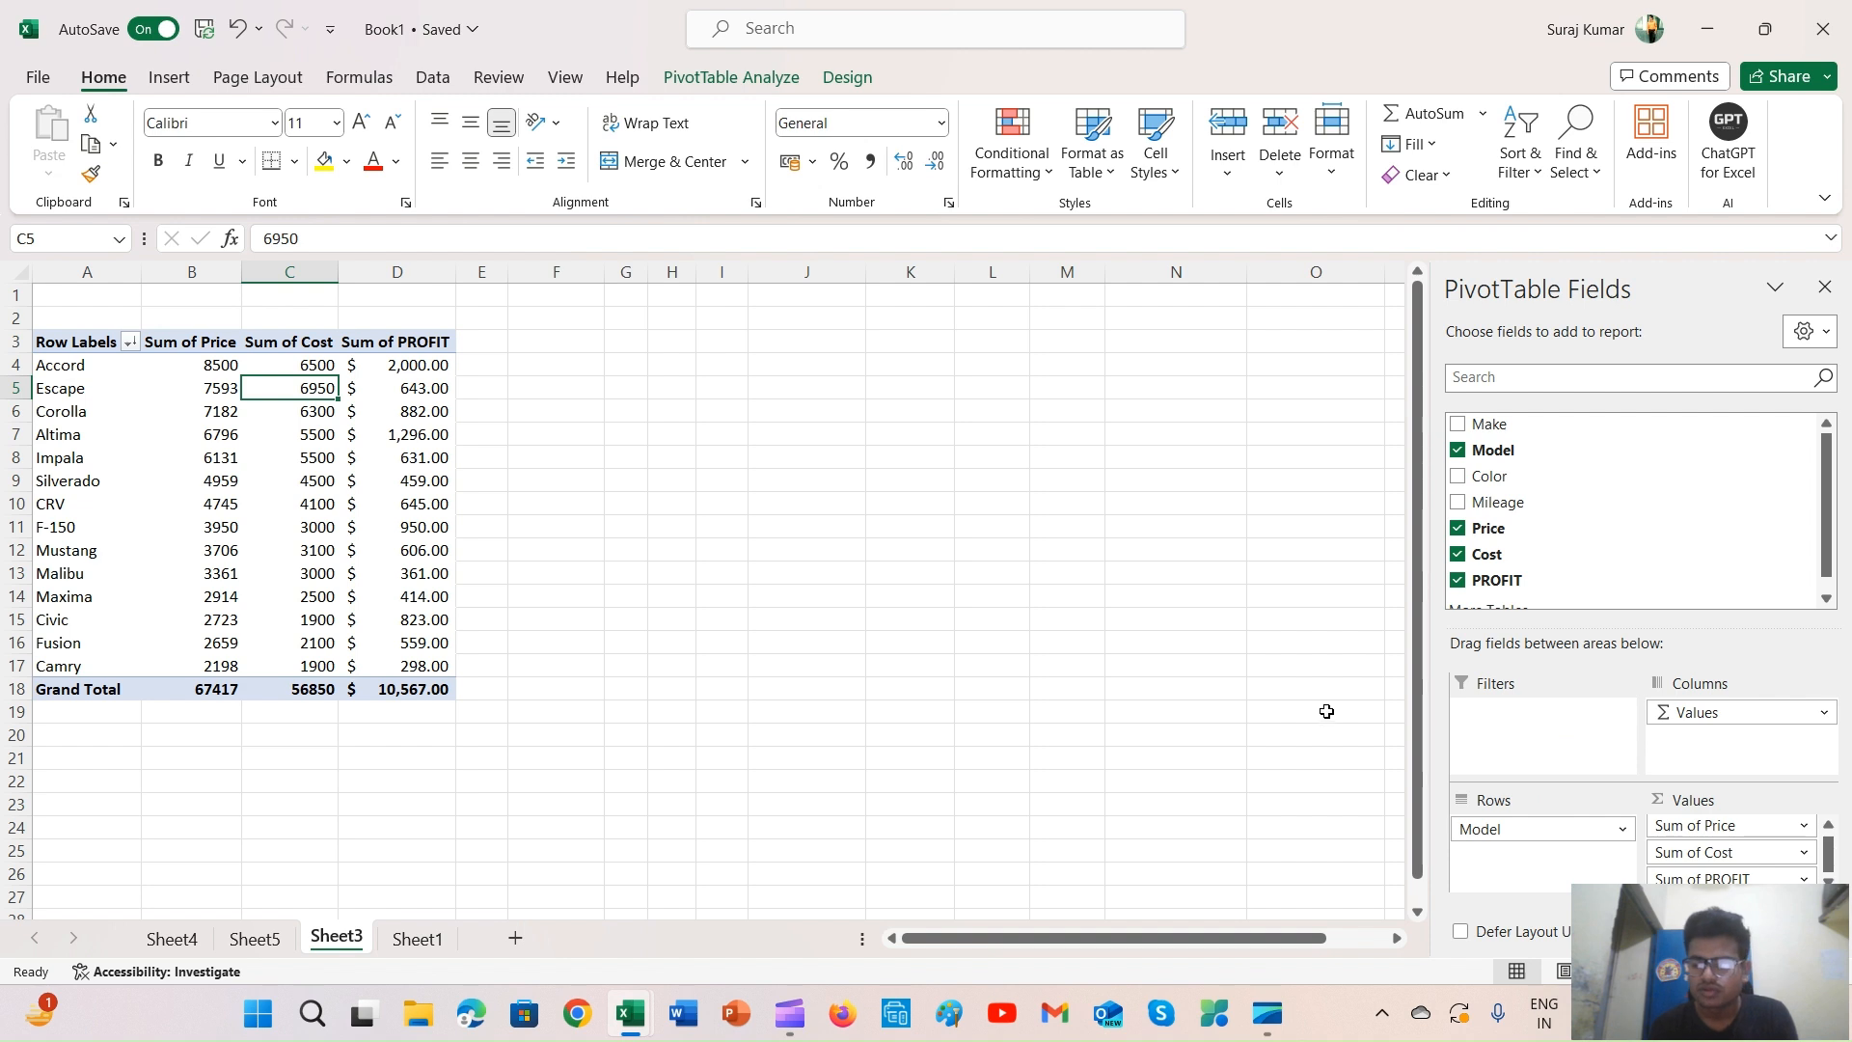
Show the Sum of PROFIT values as % of Grand Total
left_click(434, 366)
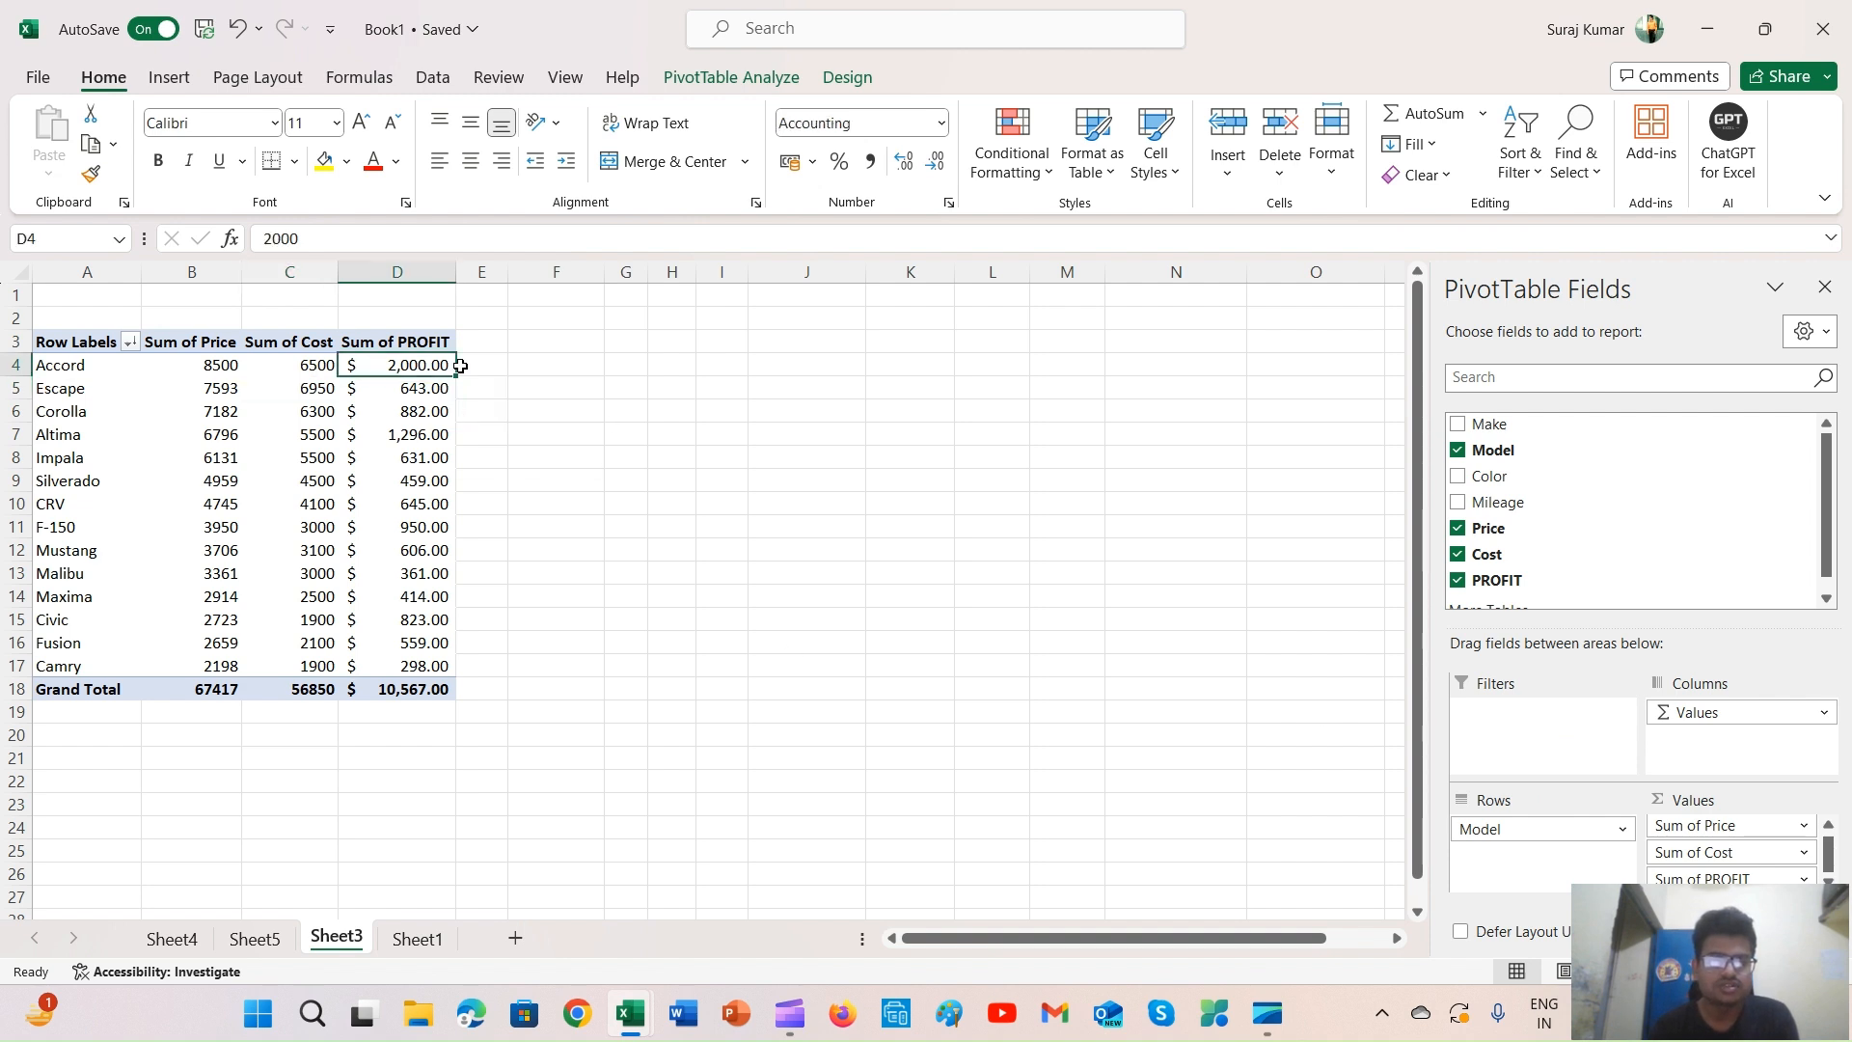
left_click(478, 362)
left_click(400, 369)
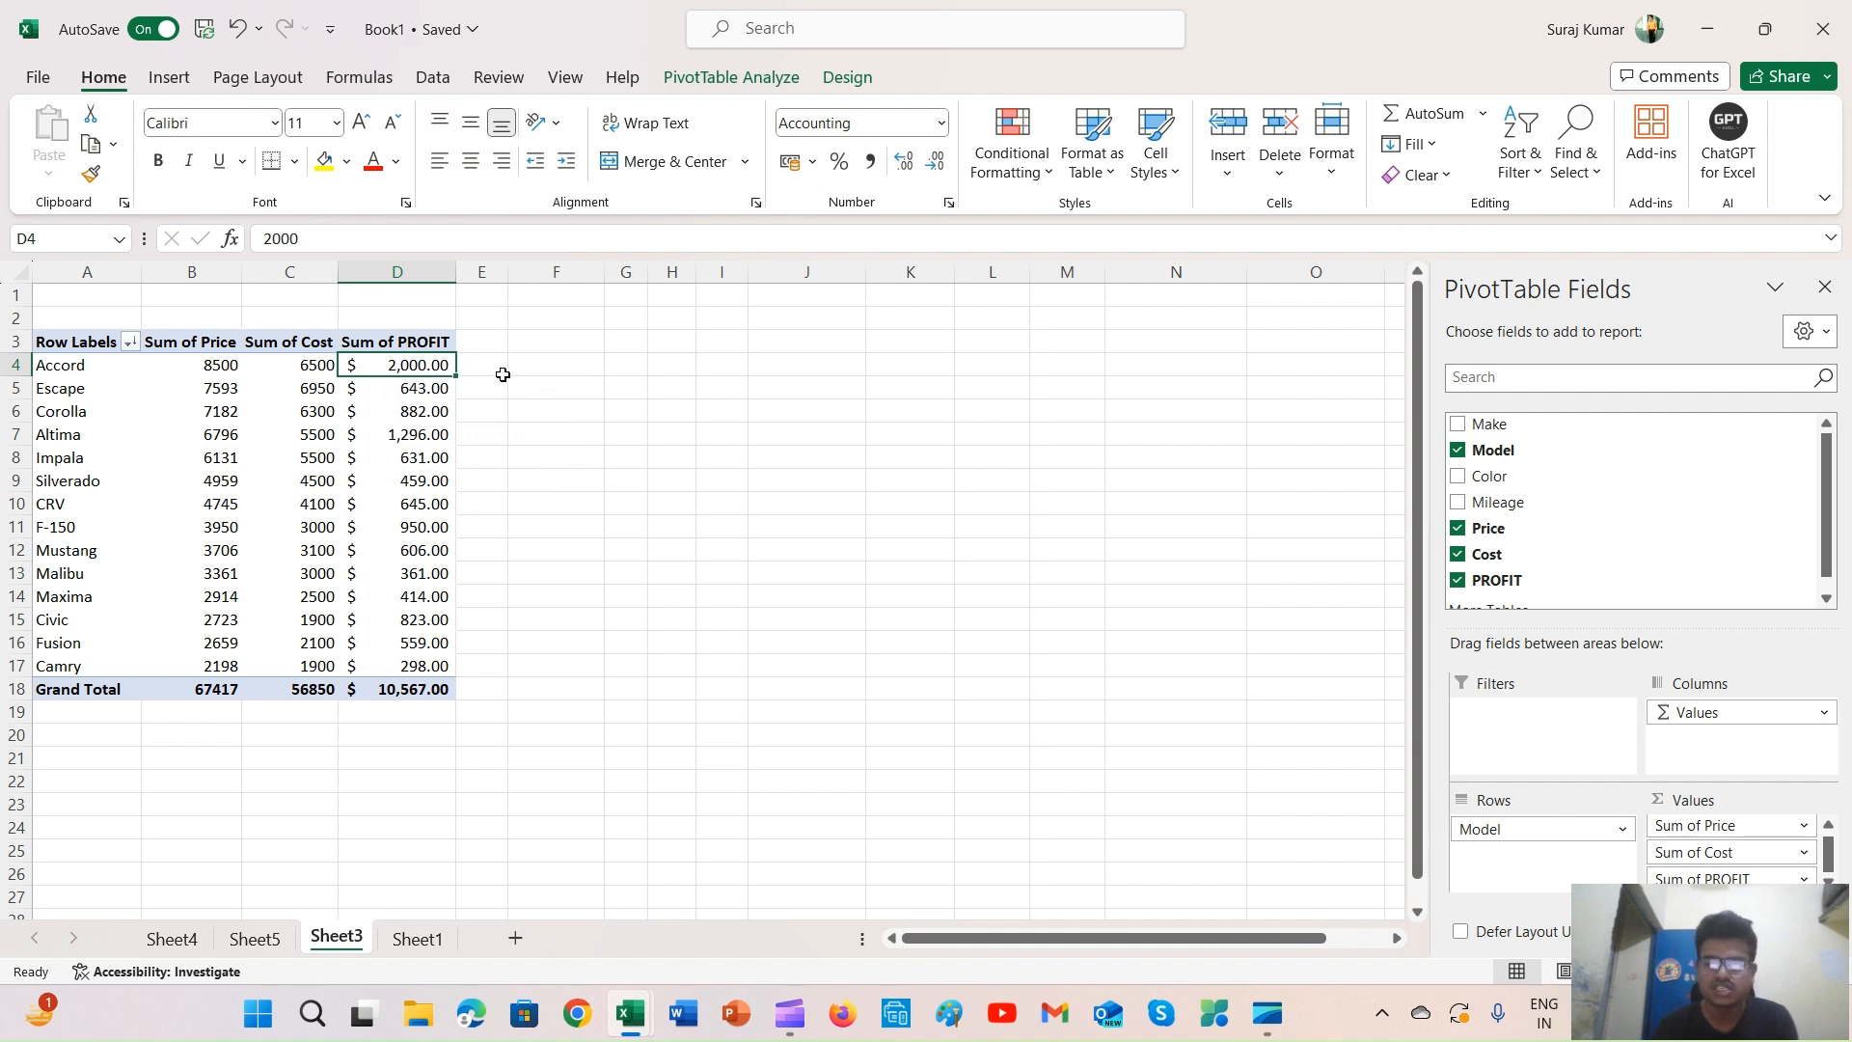
right_click(395, 372)
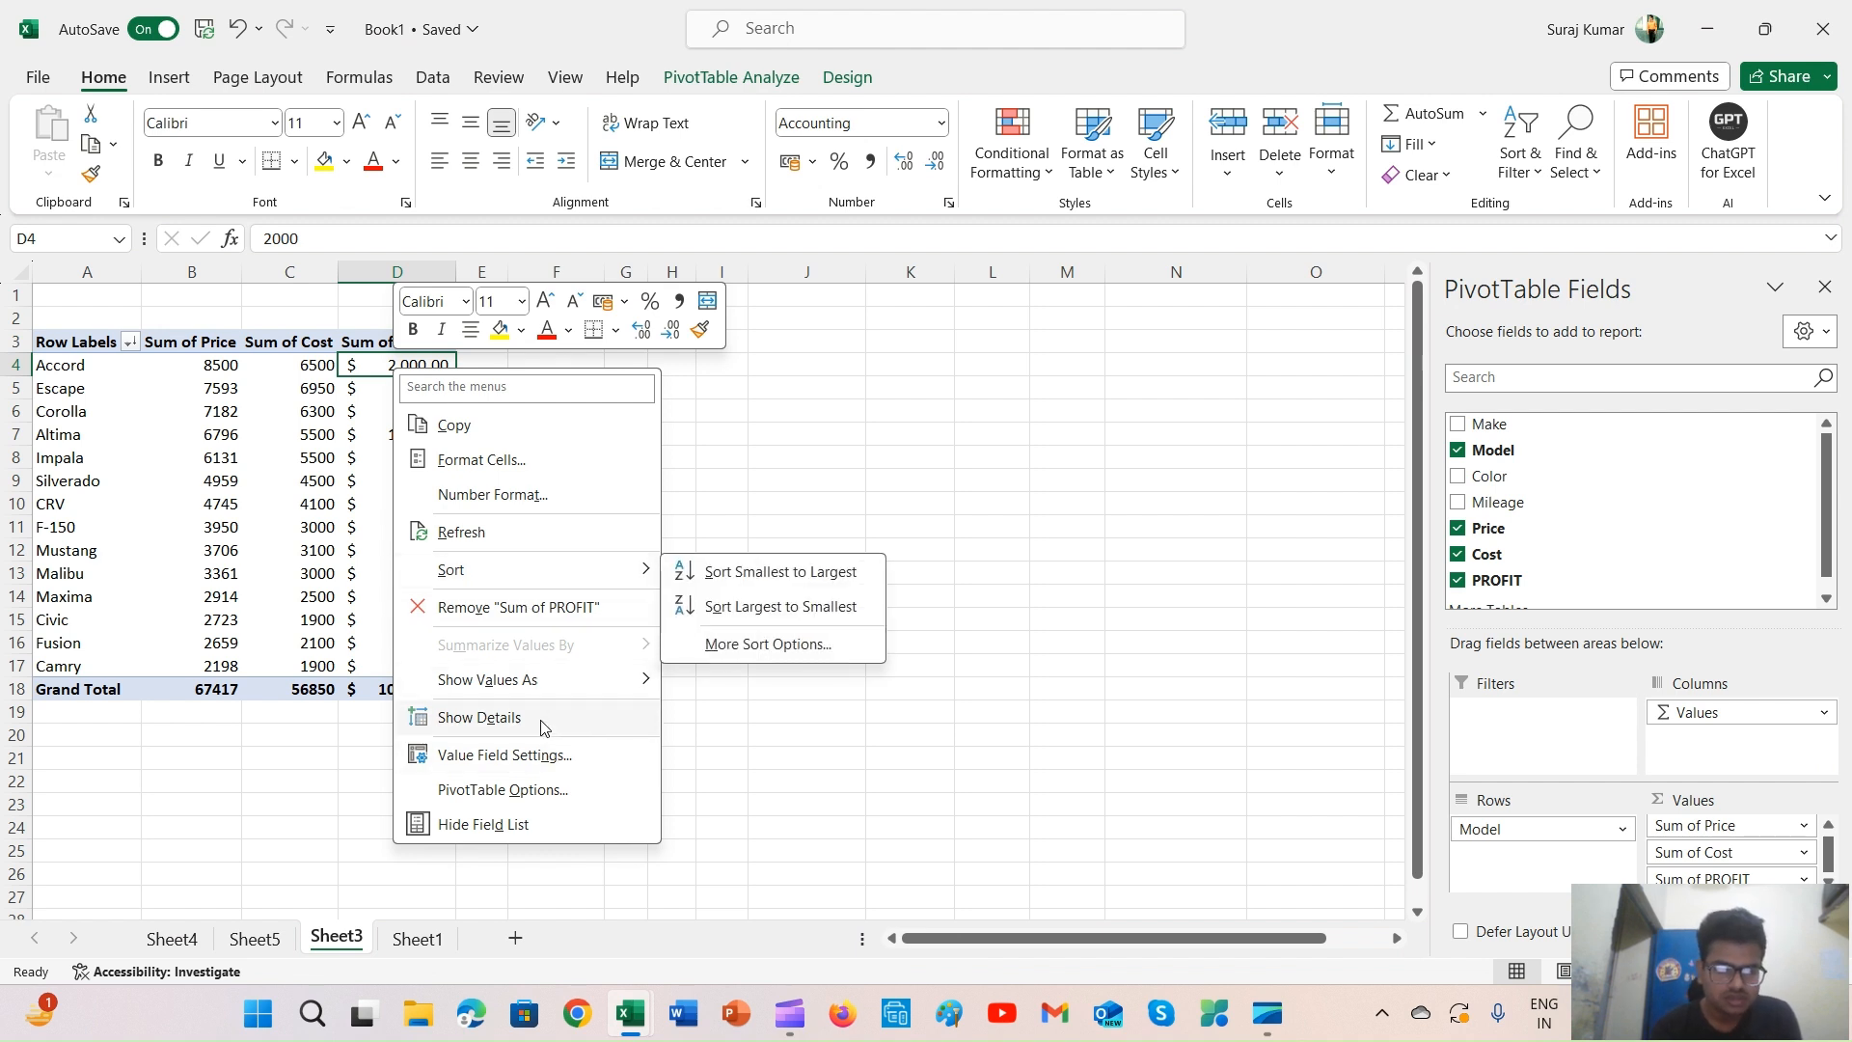
mouse_move(576, 686)
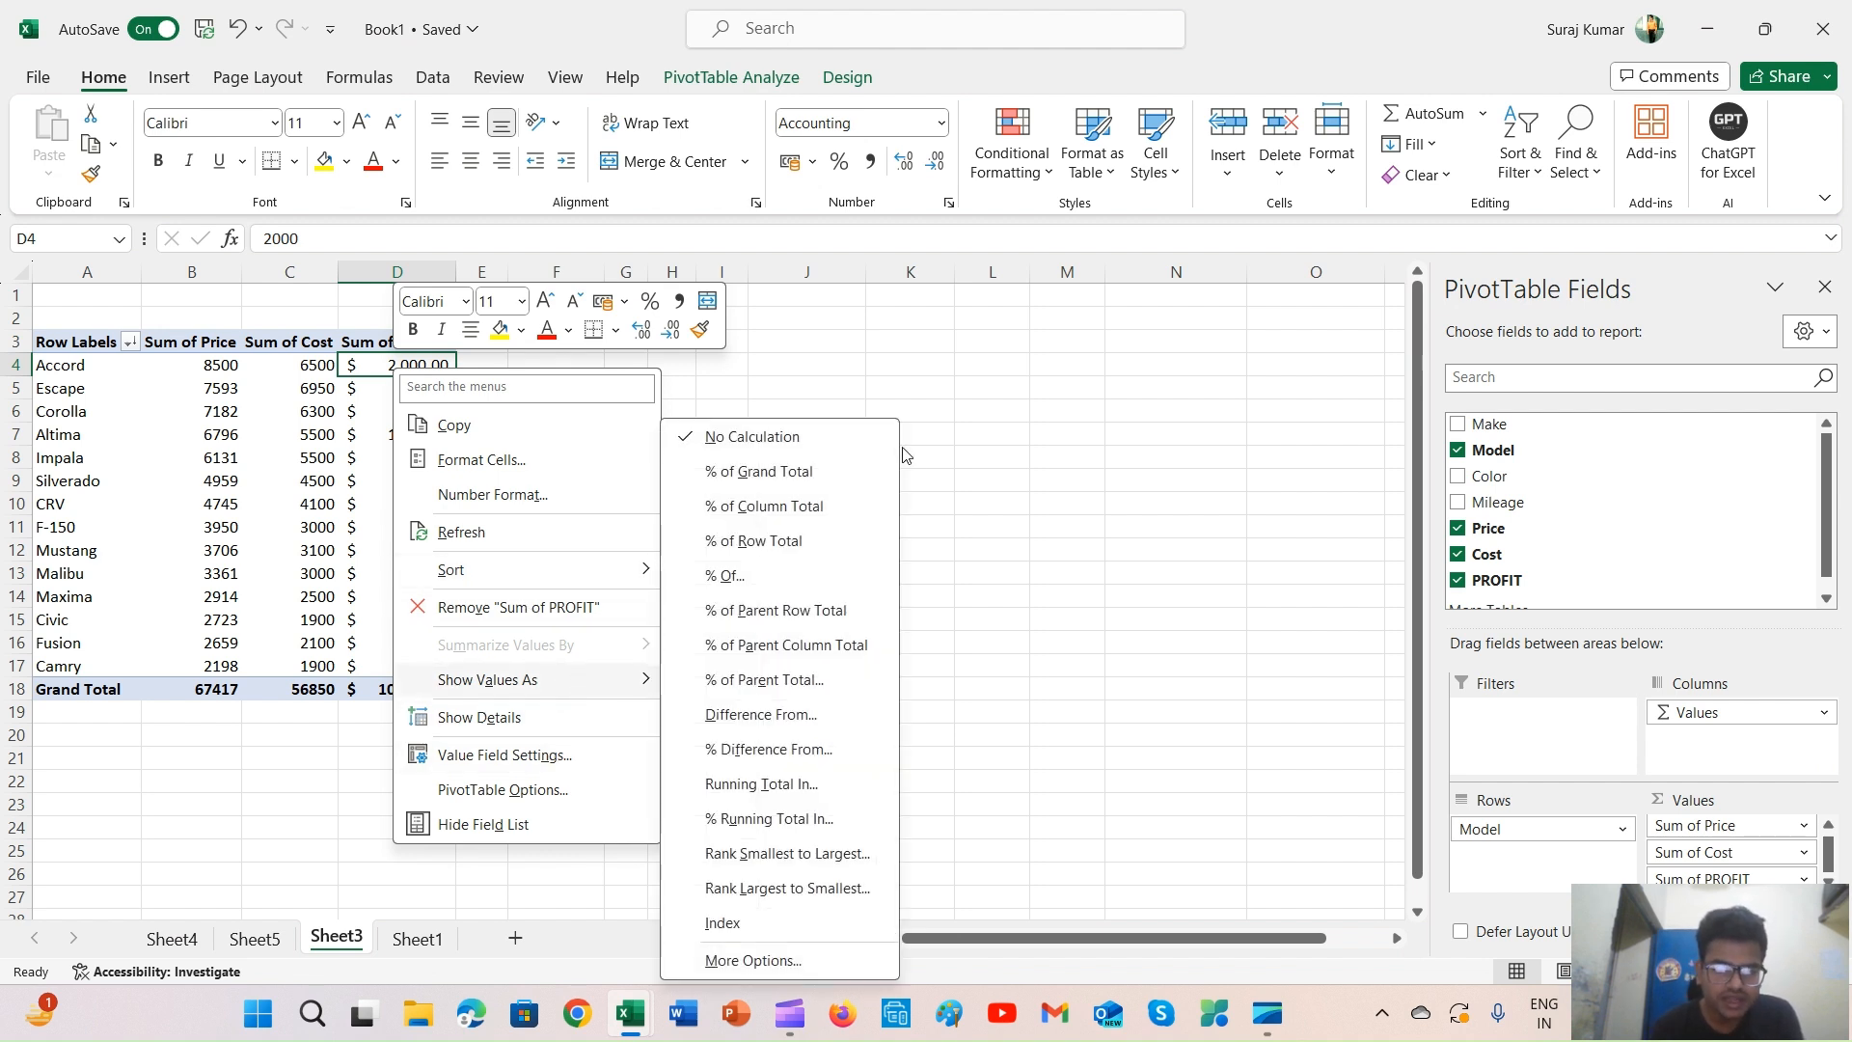
left_click(754, 483)
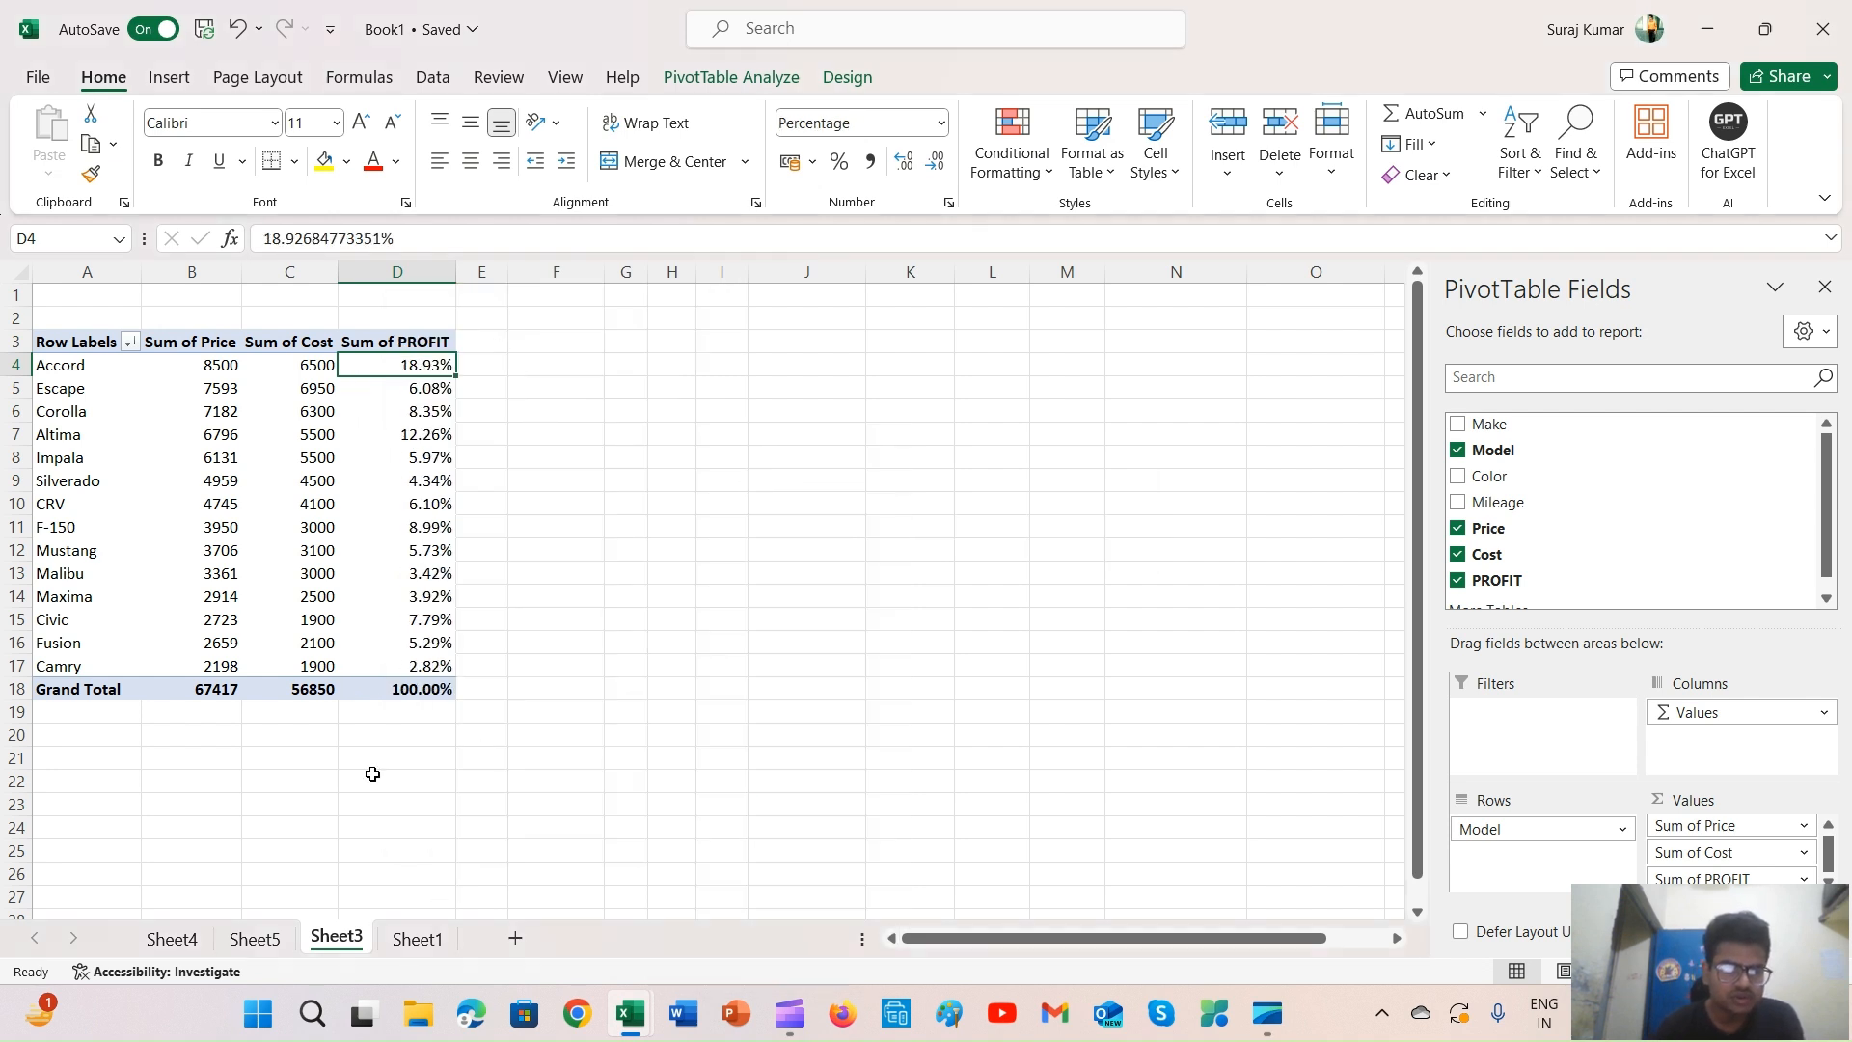
Examine the PROFIT percentages of the individual models and the grand total
left_click(391, 687)
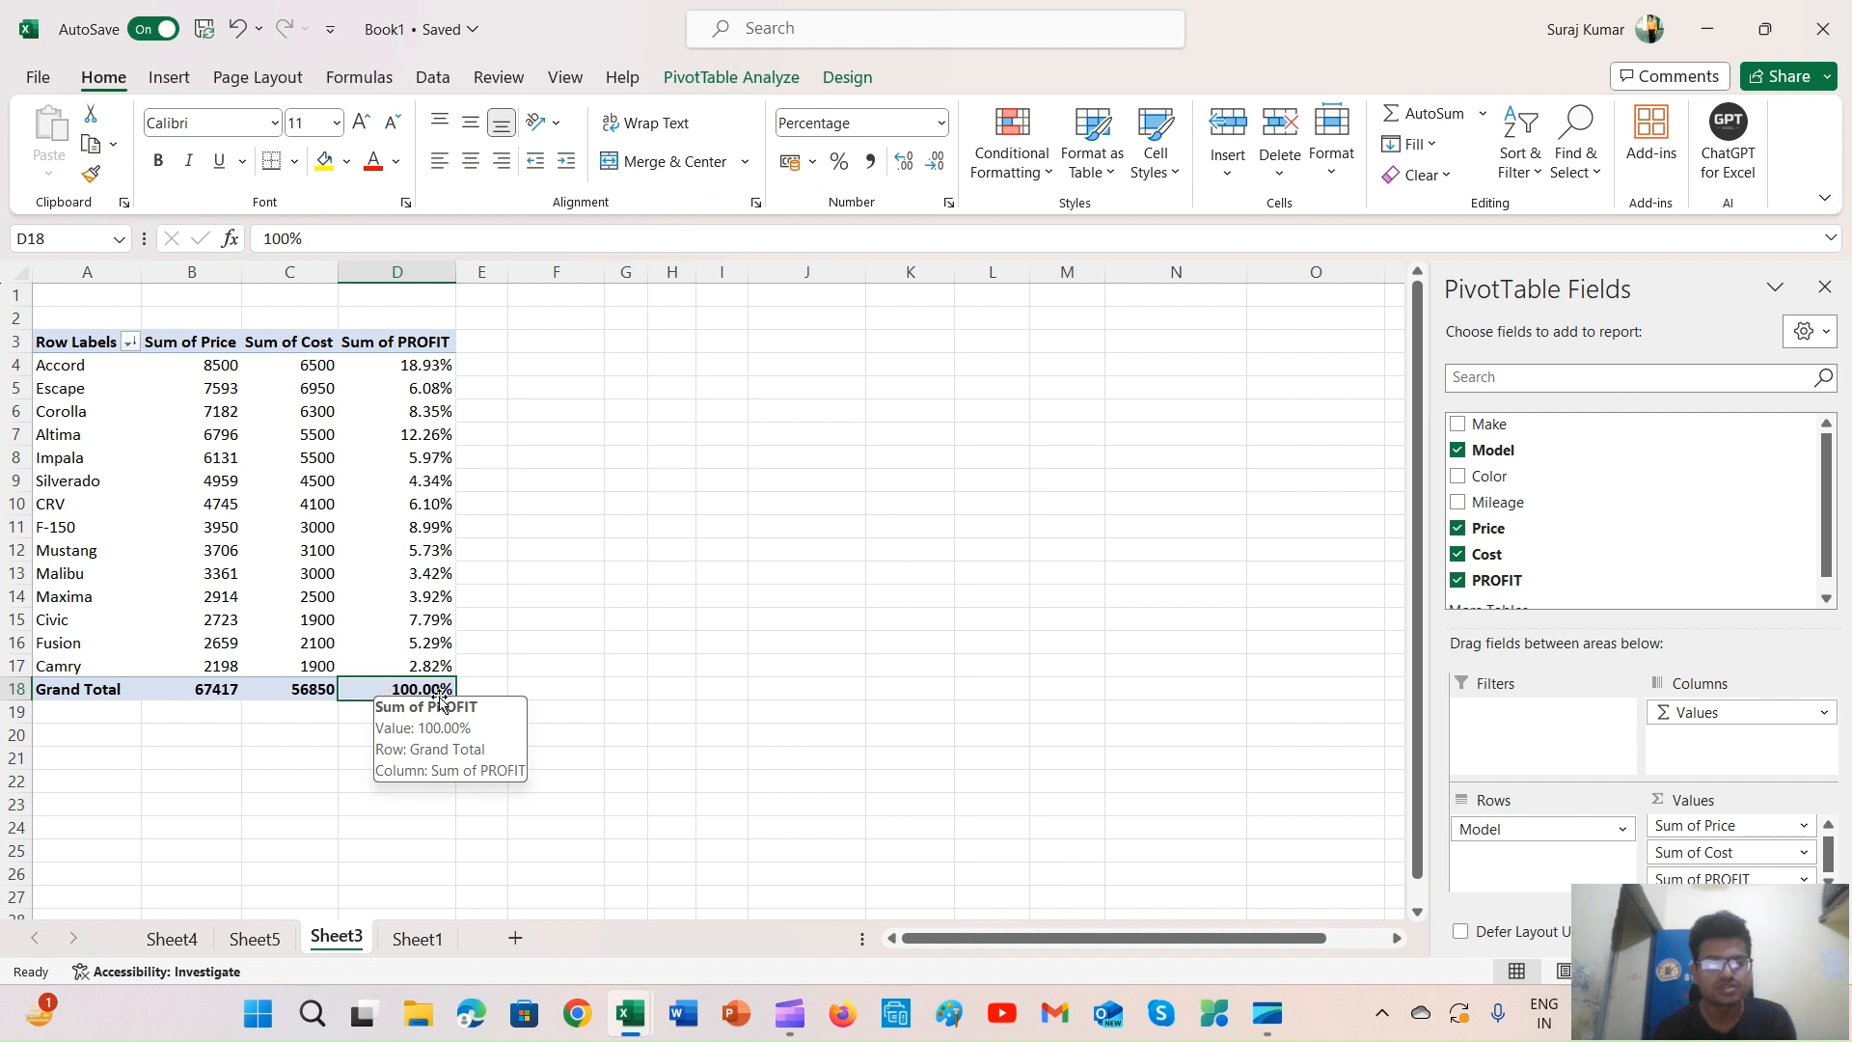
left_click(423, 368)
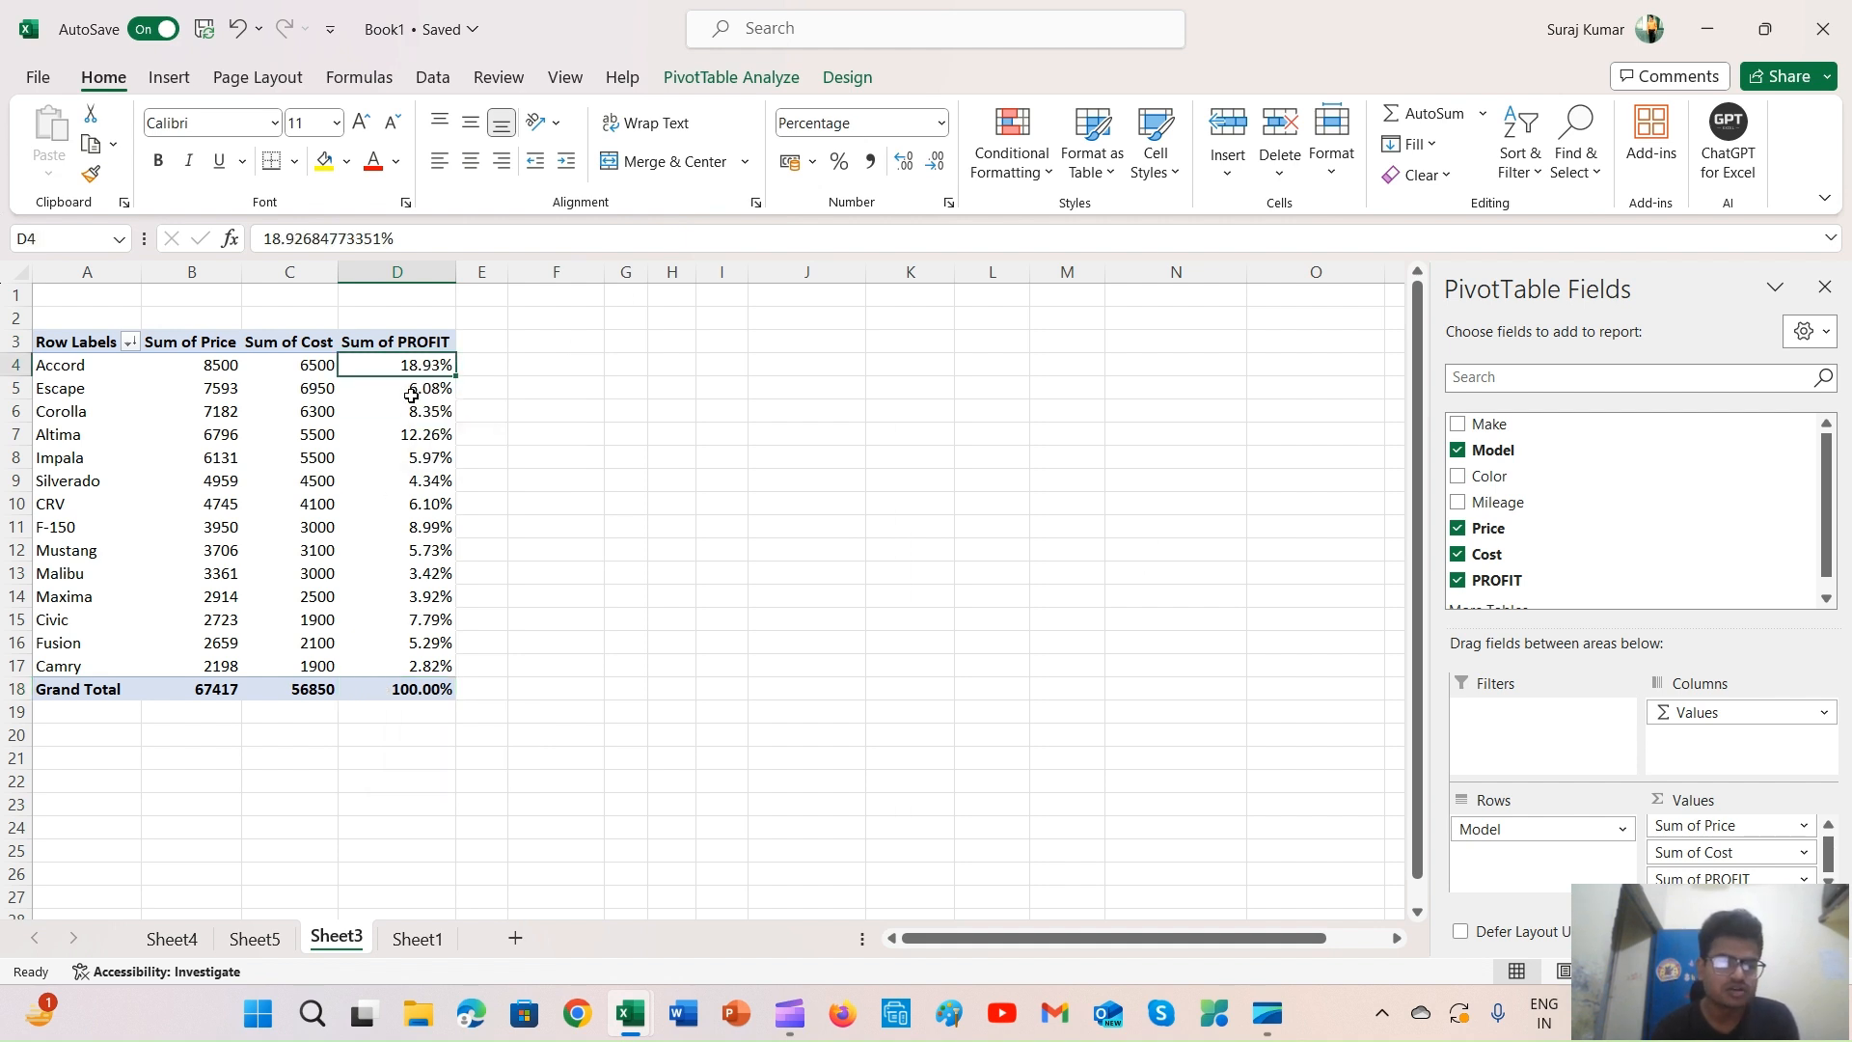
left_click(411, 396)
left_click(392, 424)
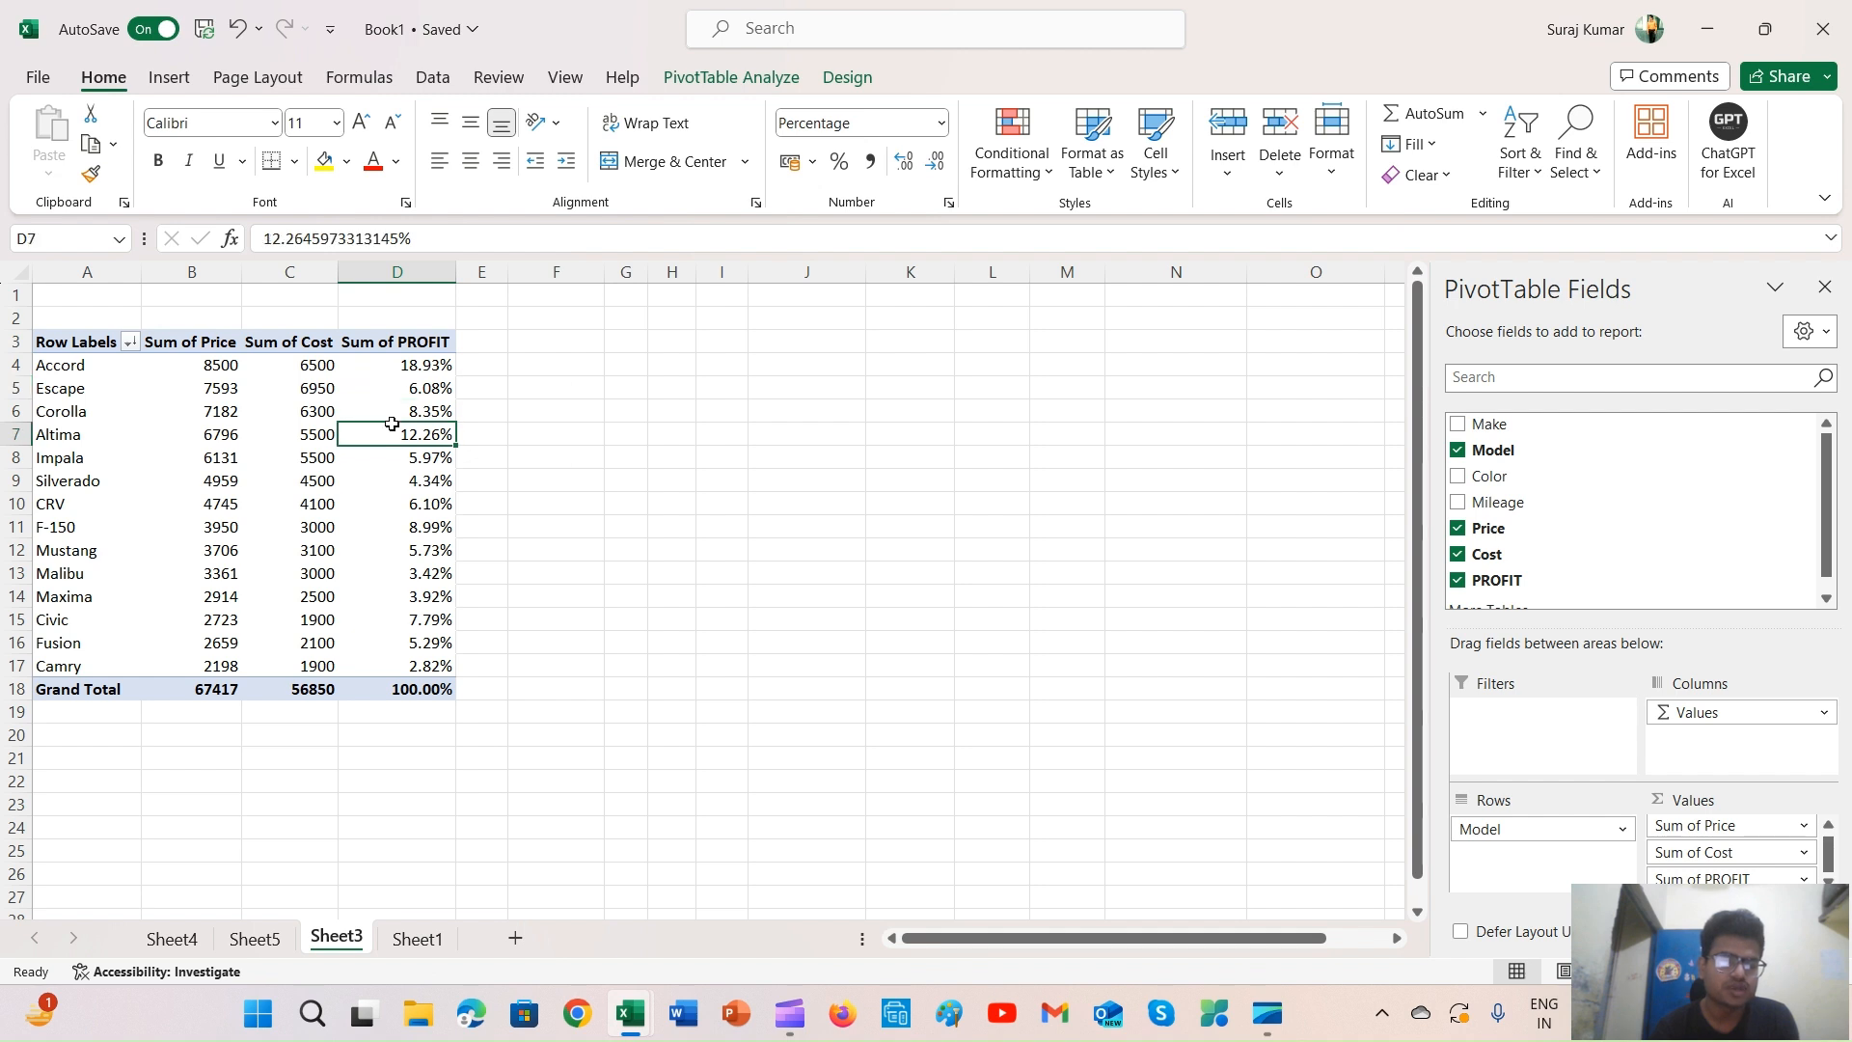
left_click(412, 357)
left_click(405, 436)
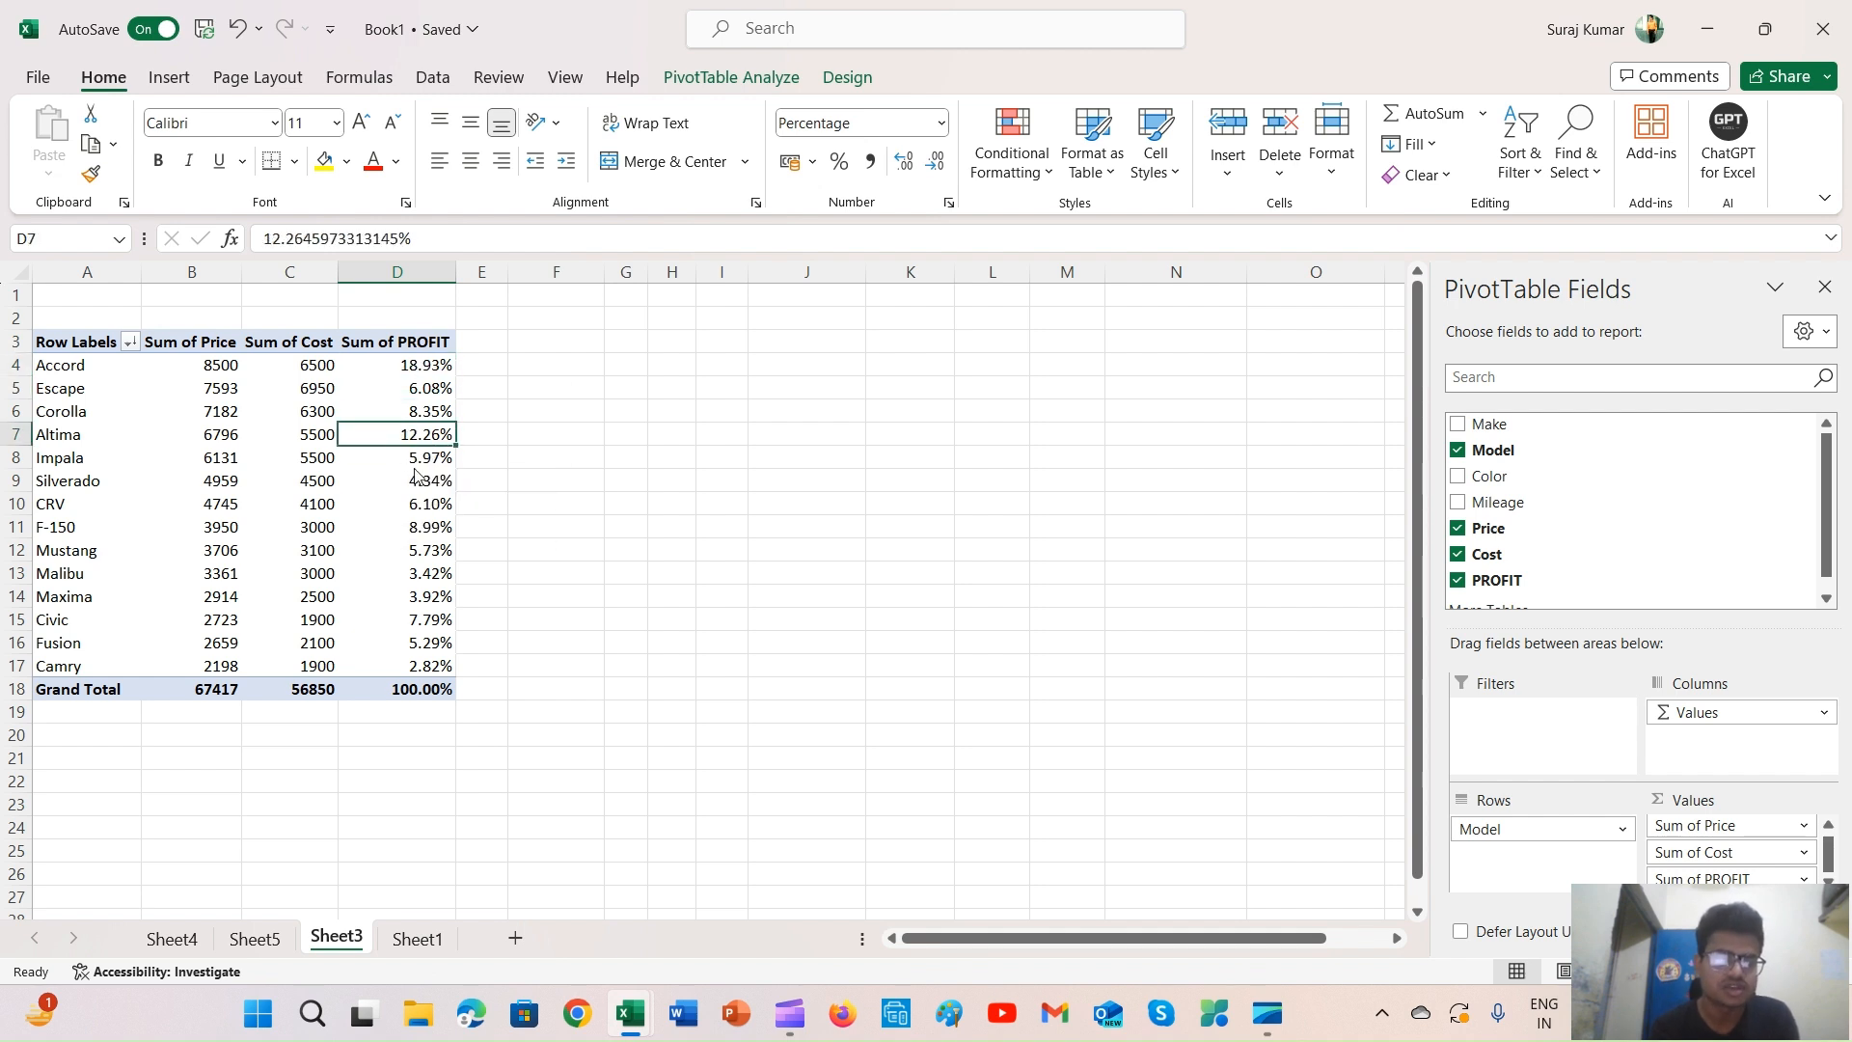
left_click(417, 502)
left_click(405, 407)
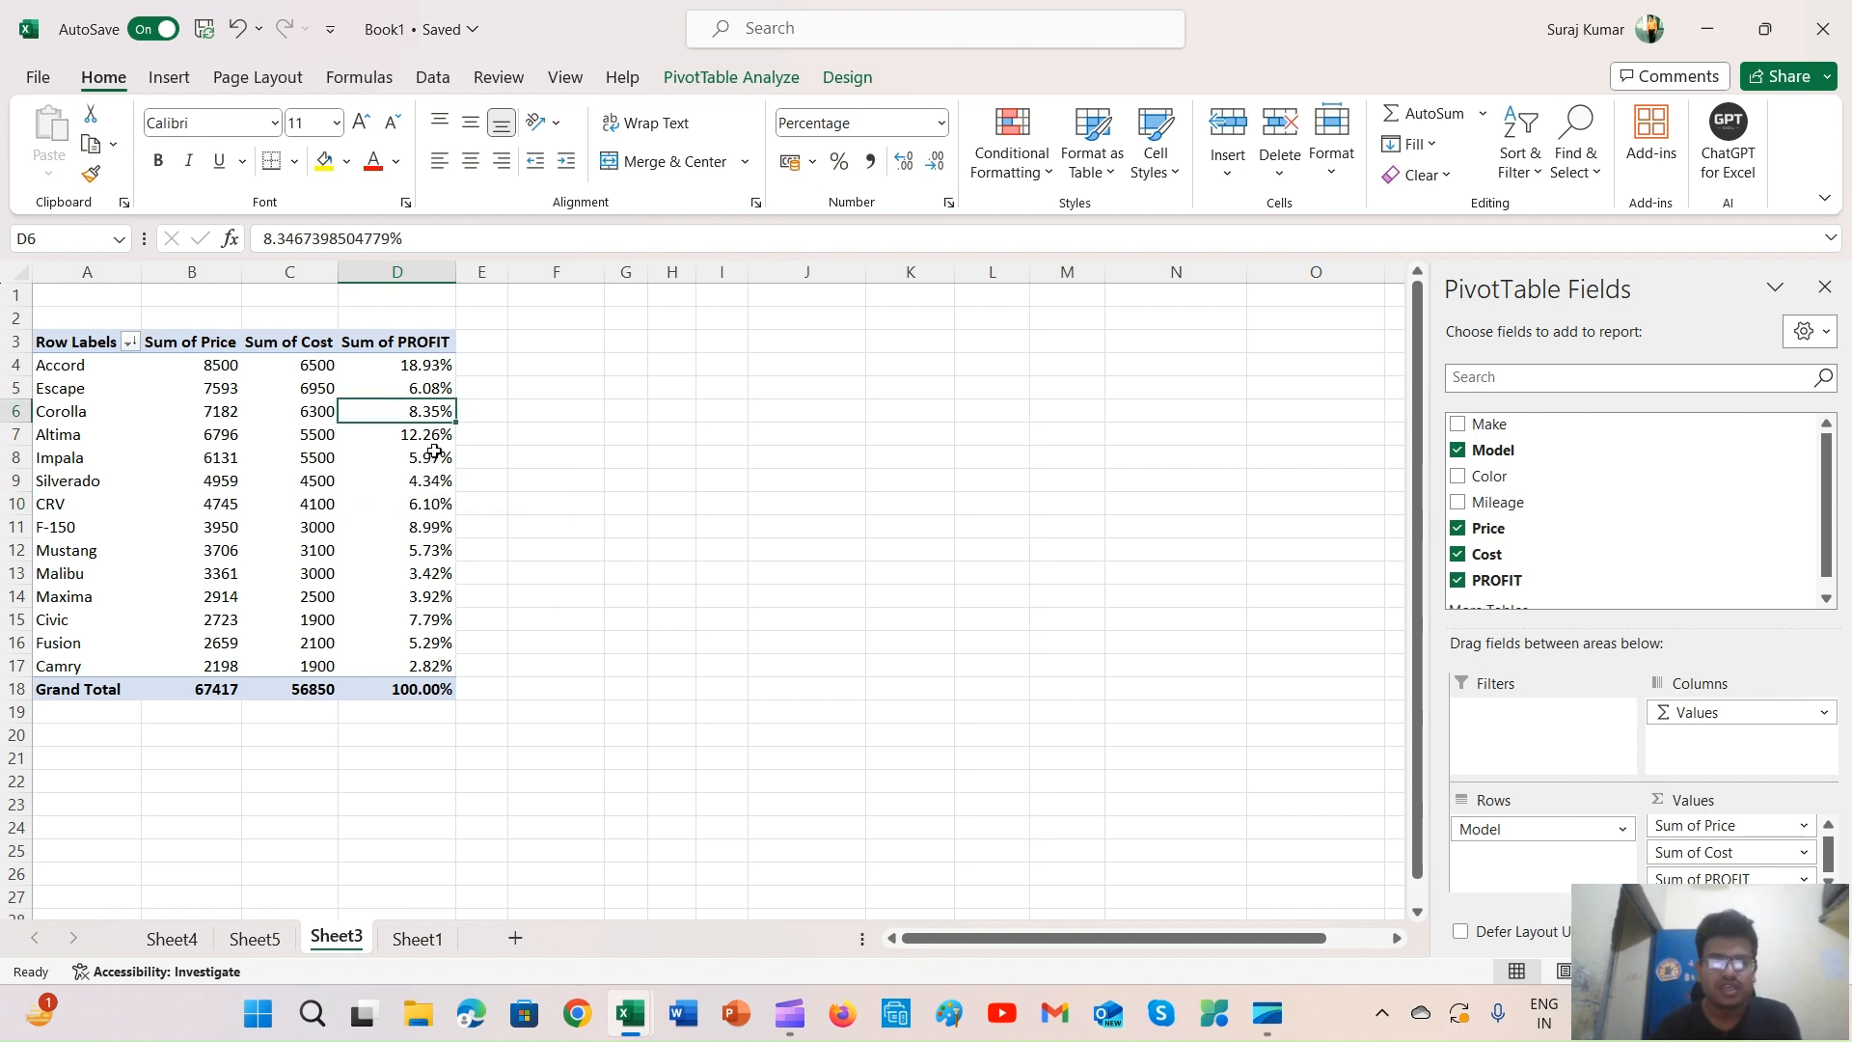
left_click(430, 367)
left_click(486, 350)
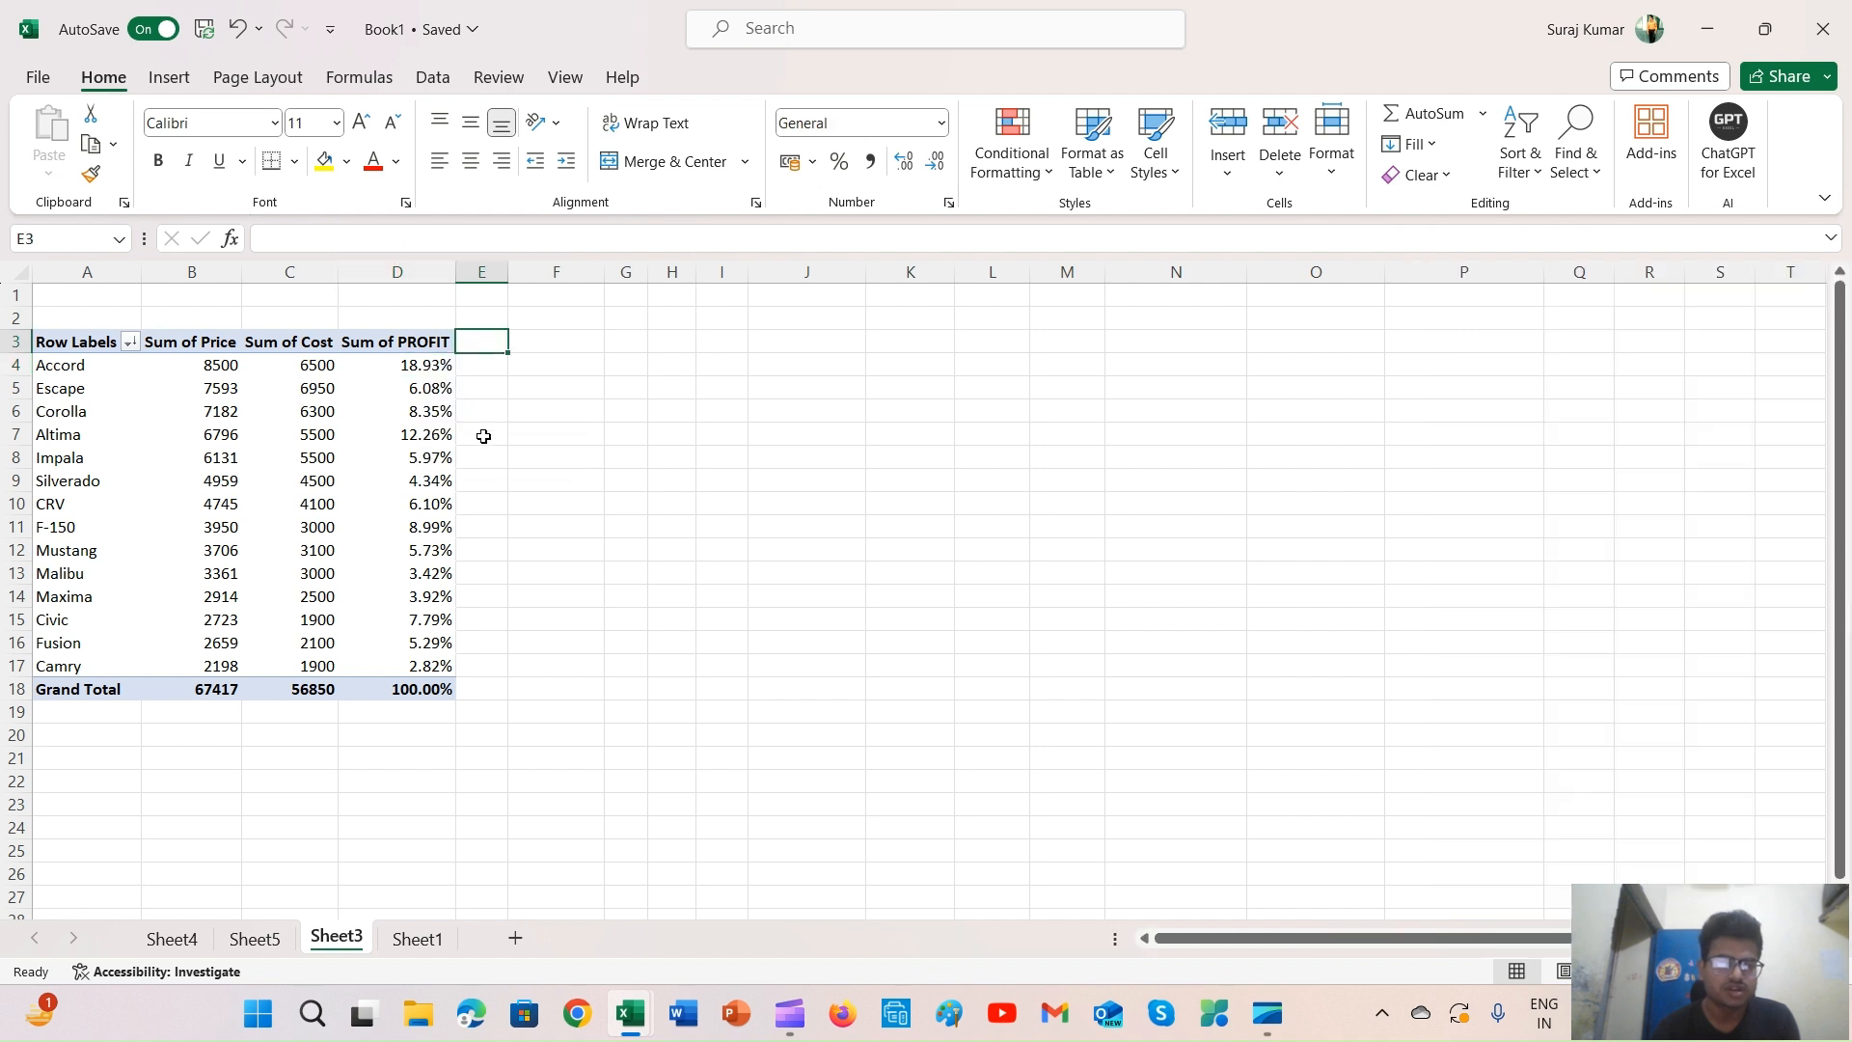
Add the PROFIT field to the values a second time, placing it between Sum of Cost and the percentage column
left_click(424, 382)
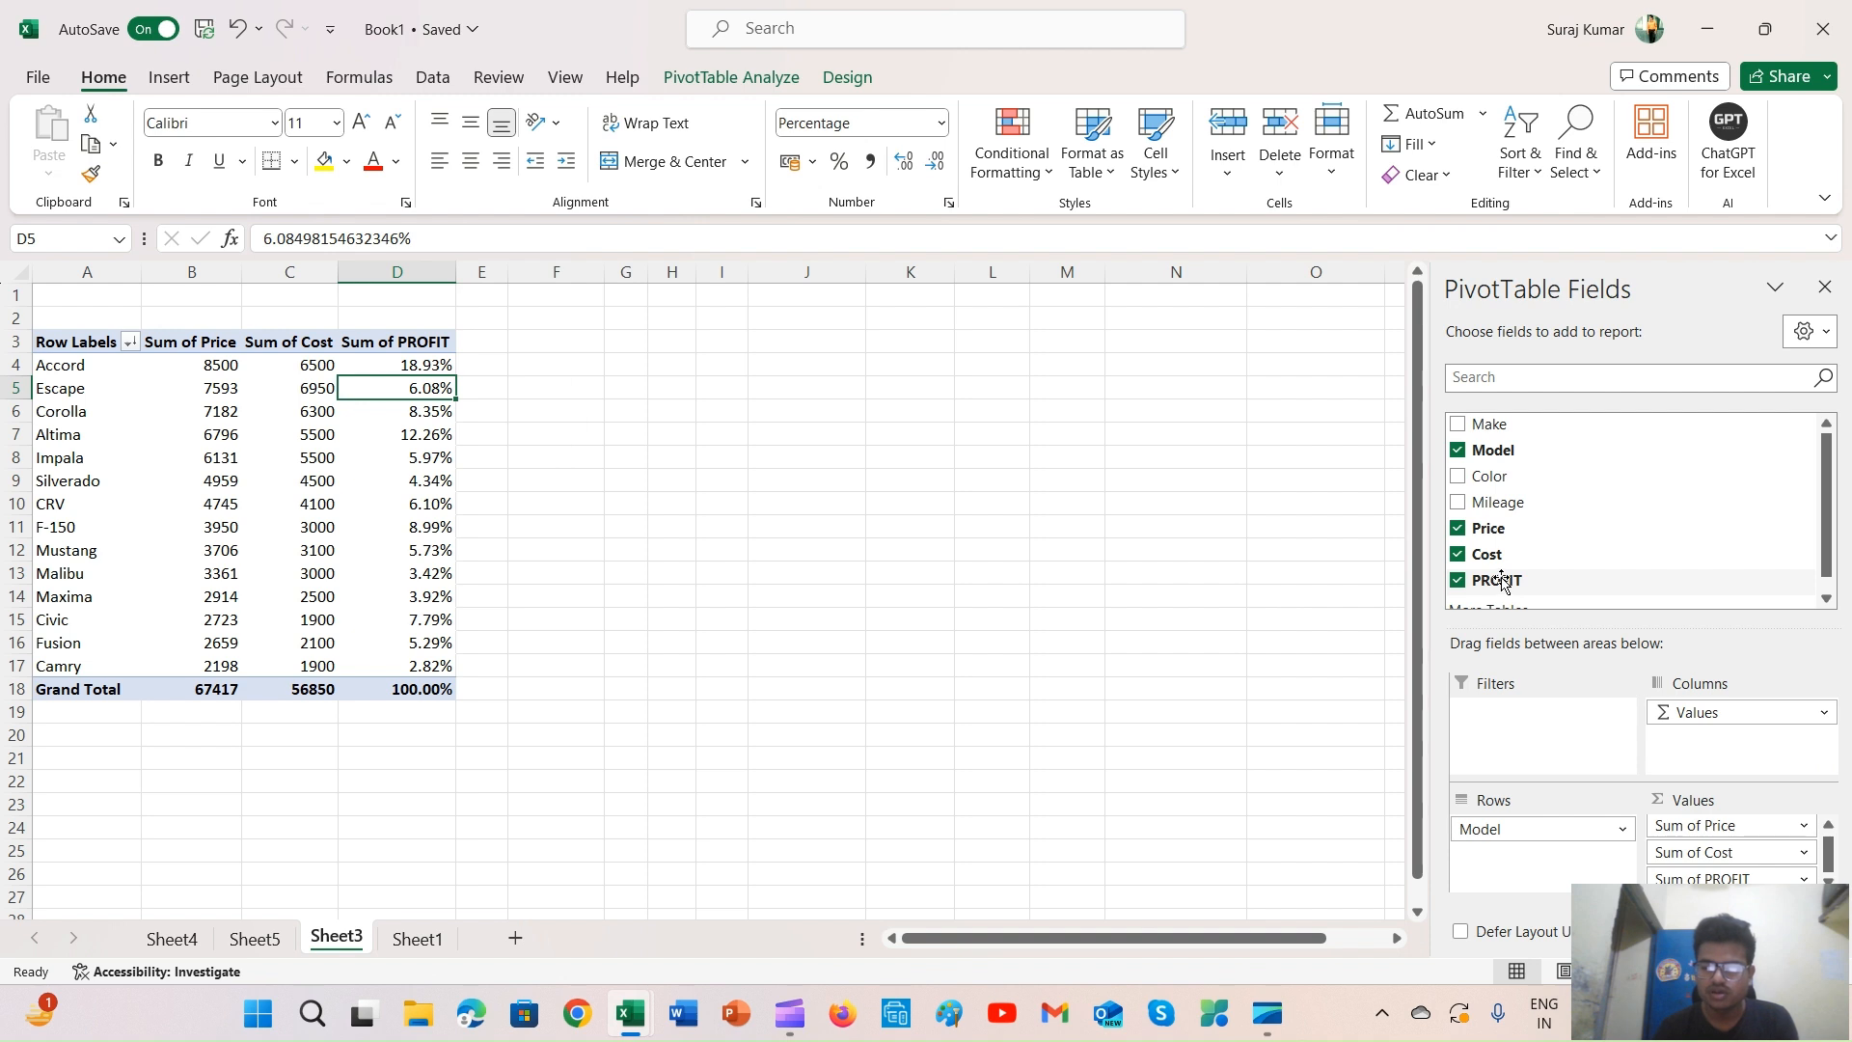
left_click_drag(1501, 581, 1709, 863)
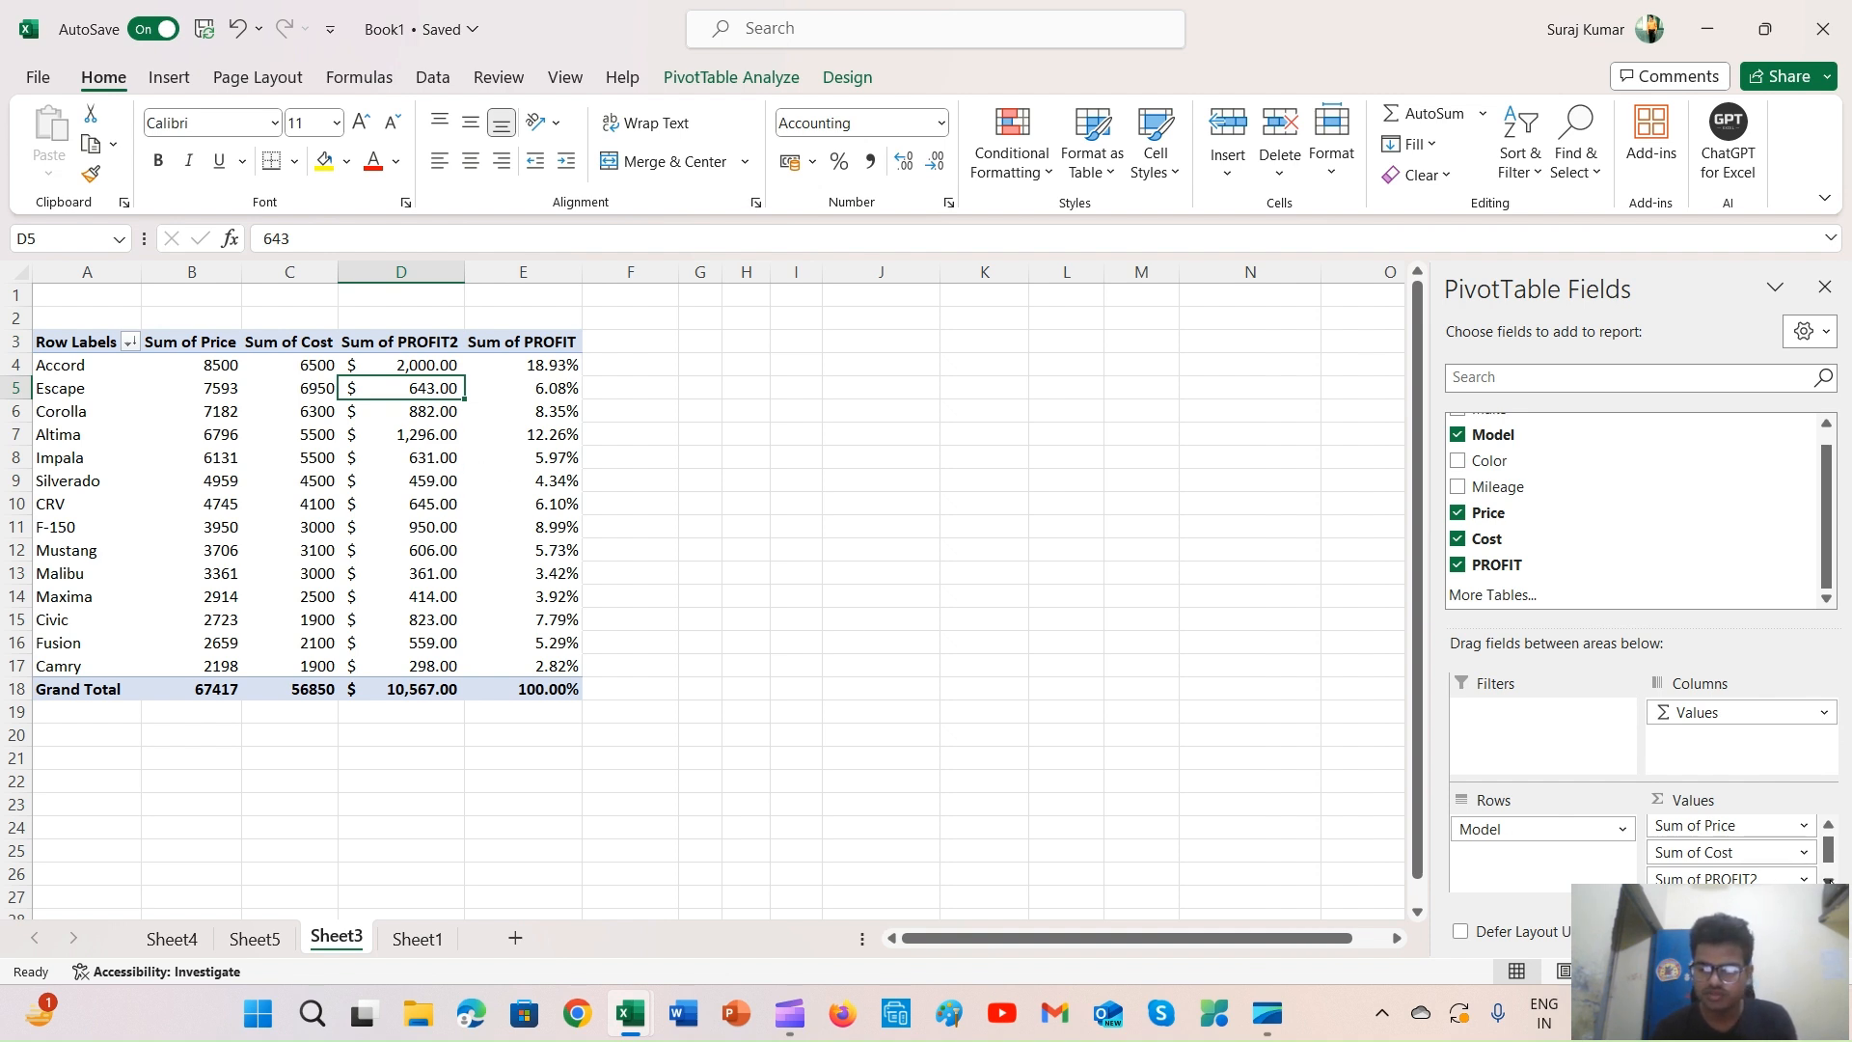
scroll(1730, 852, "down", 1)
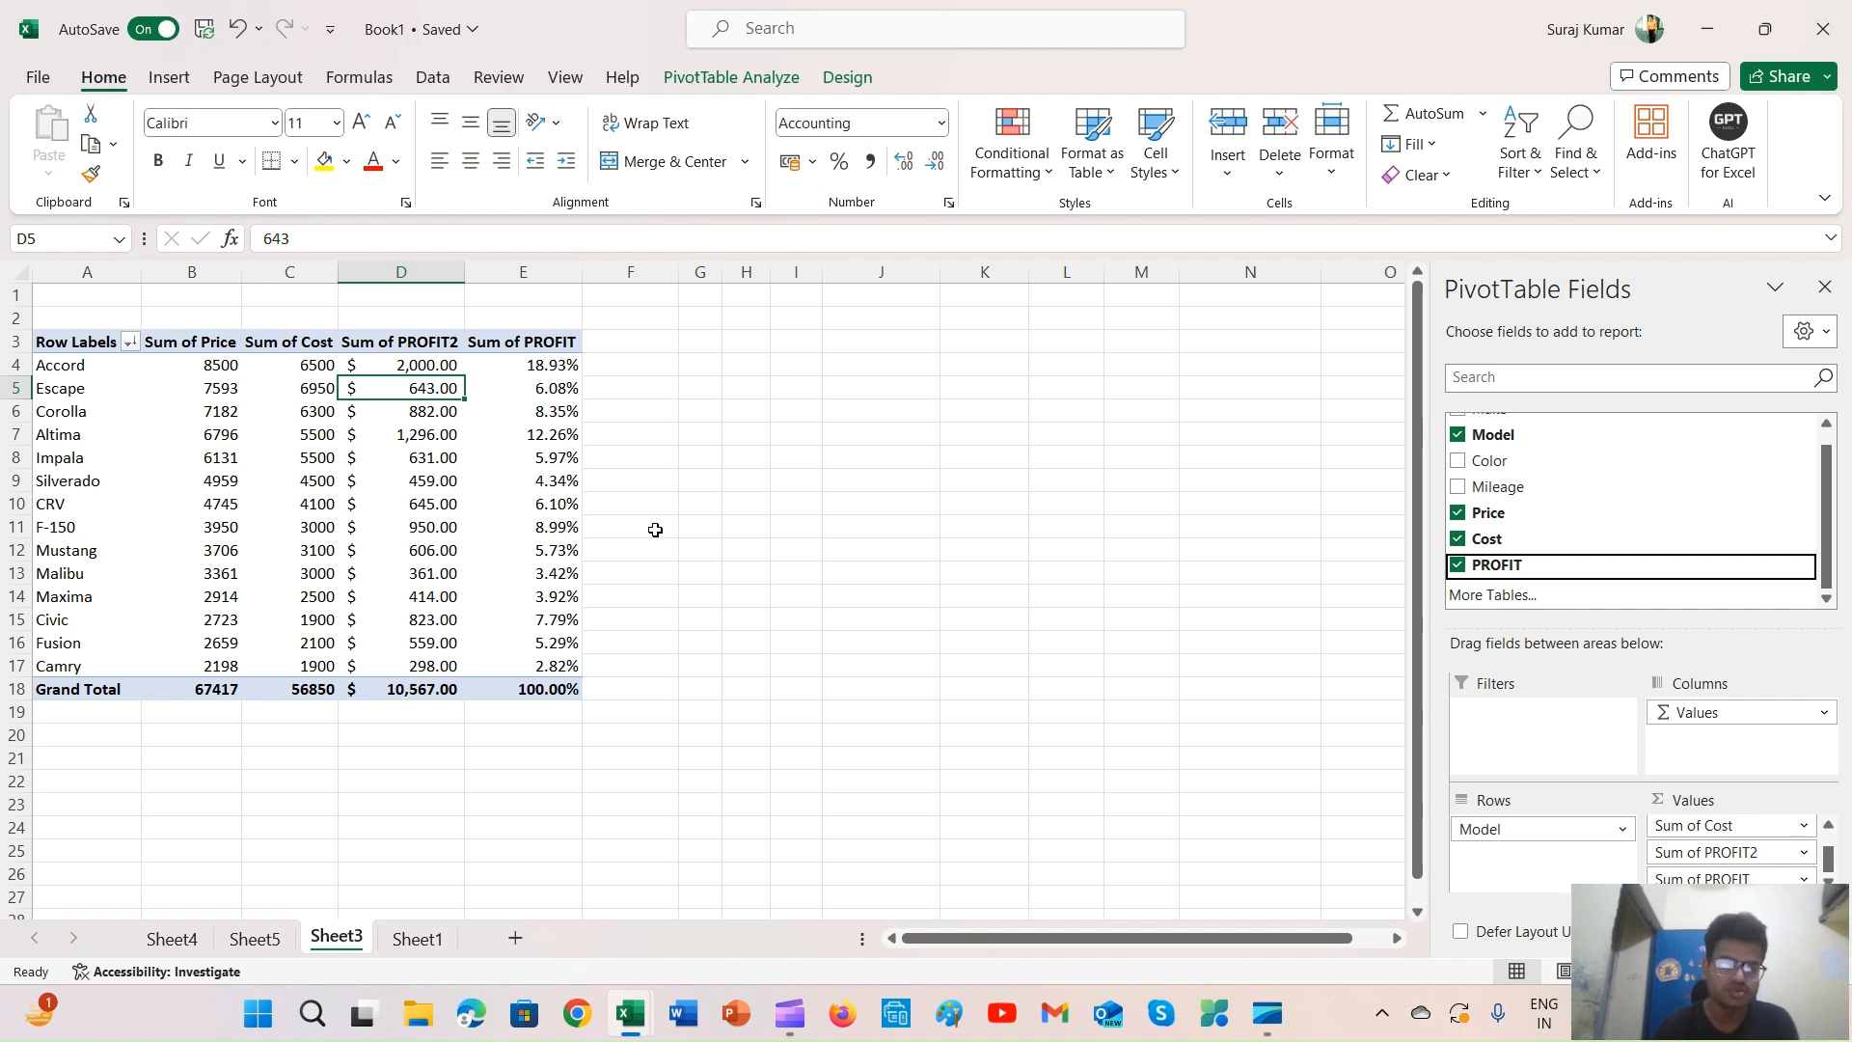
left_click(616, 474)
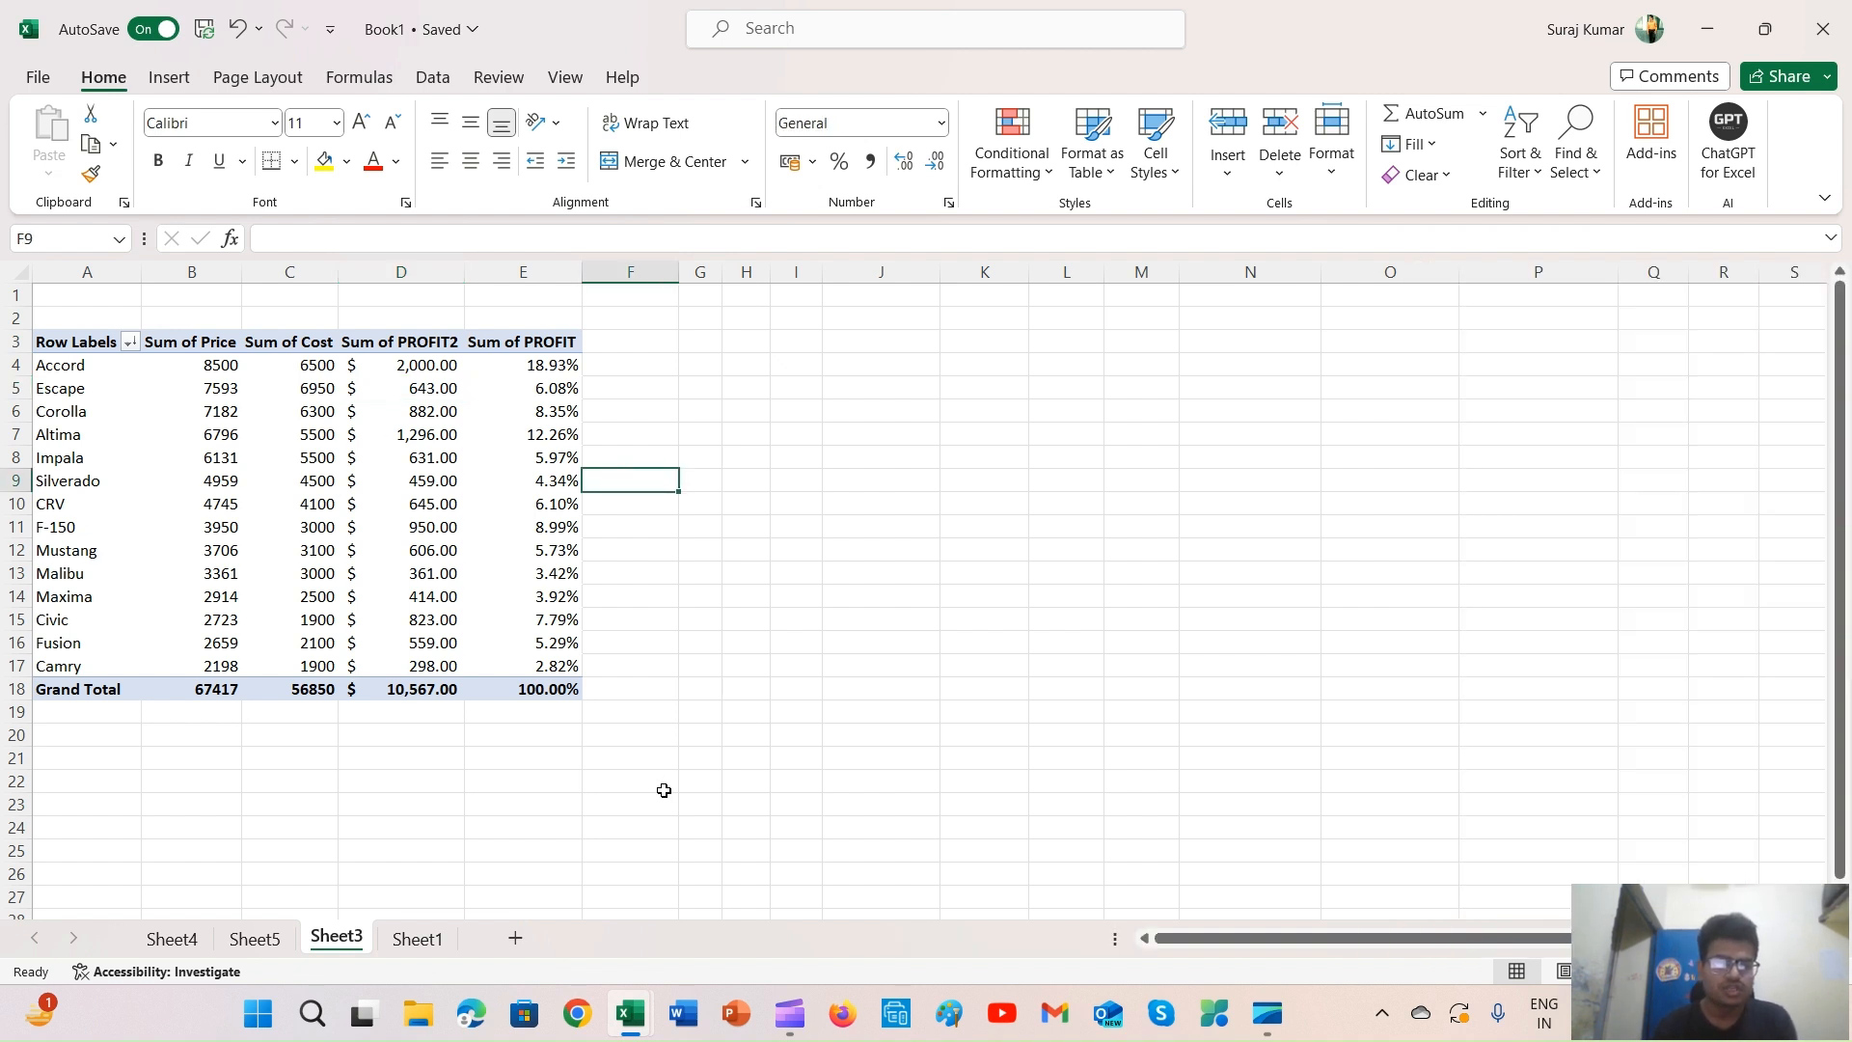
Drill down into the grand total of the PROFIT percentage column, compare the detail sheet with Sheet5, and return to Sheet3
left_click(520, 691)
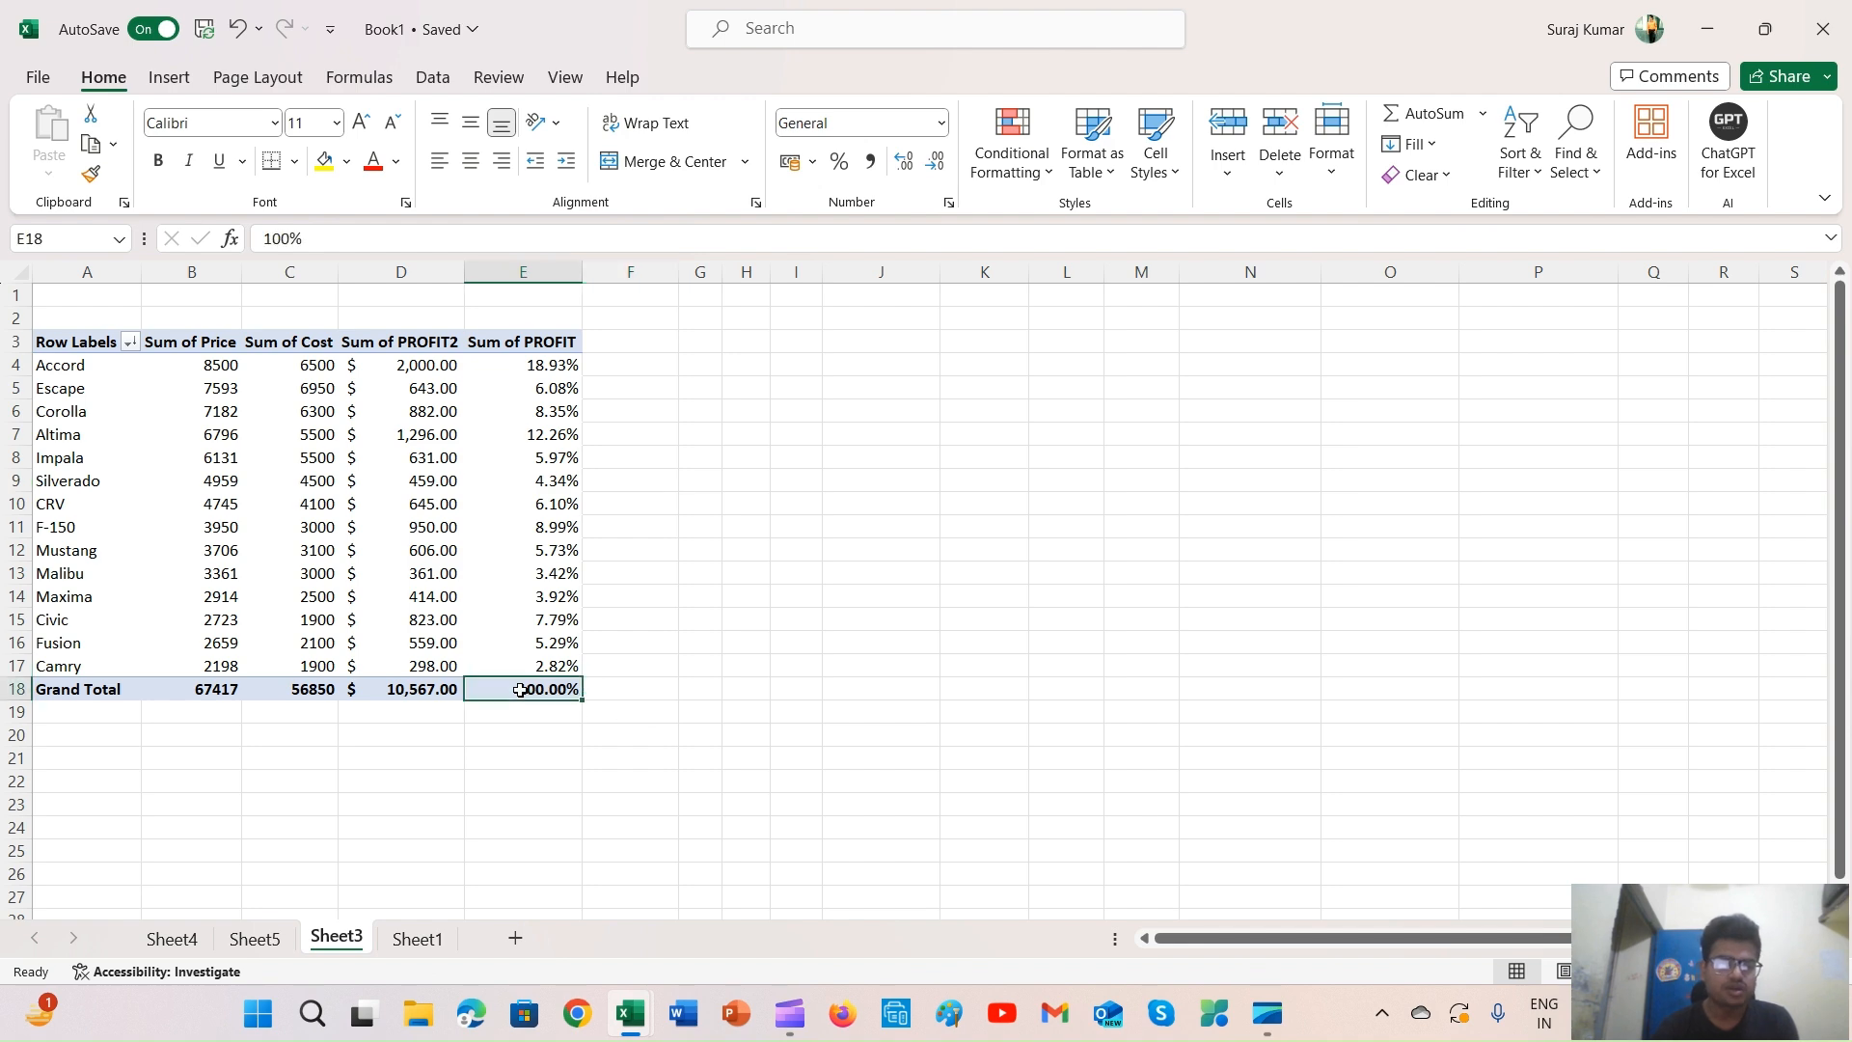
double_click(520, 690)
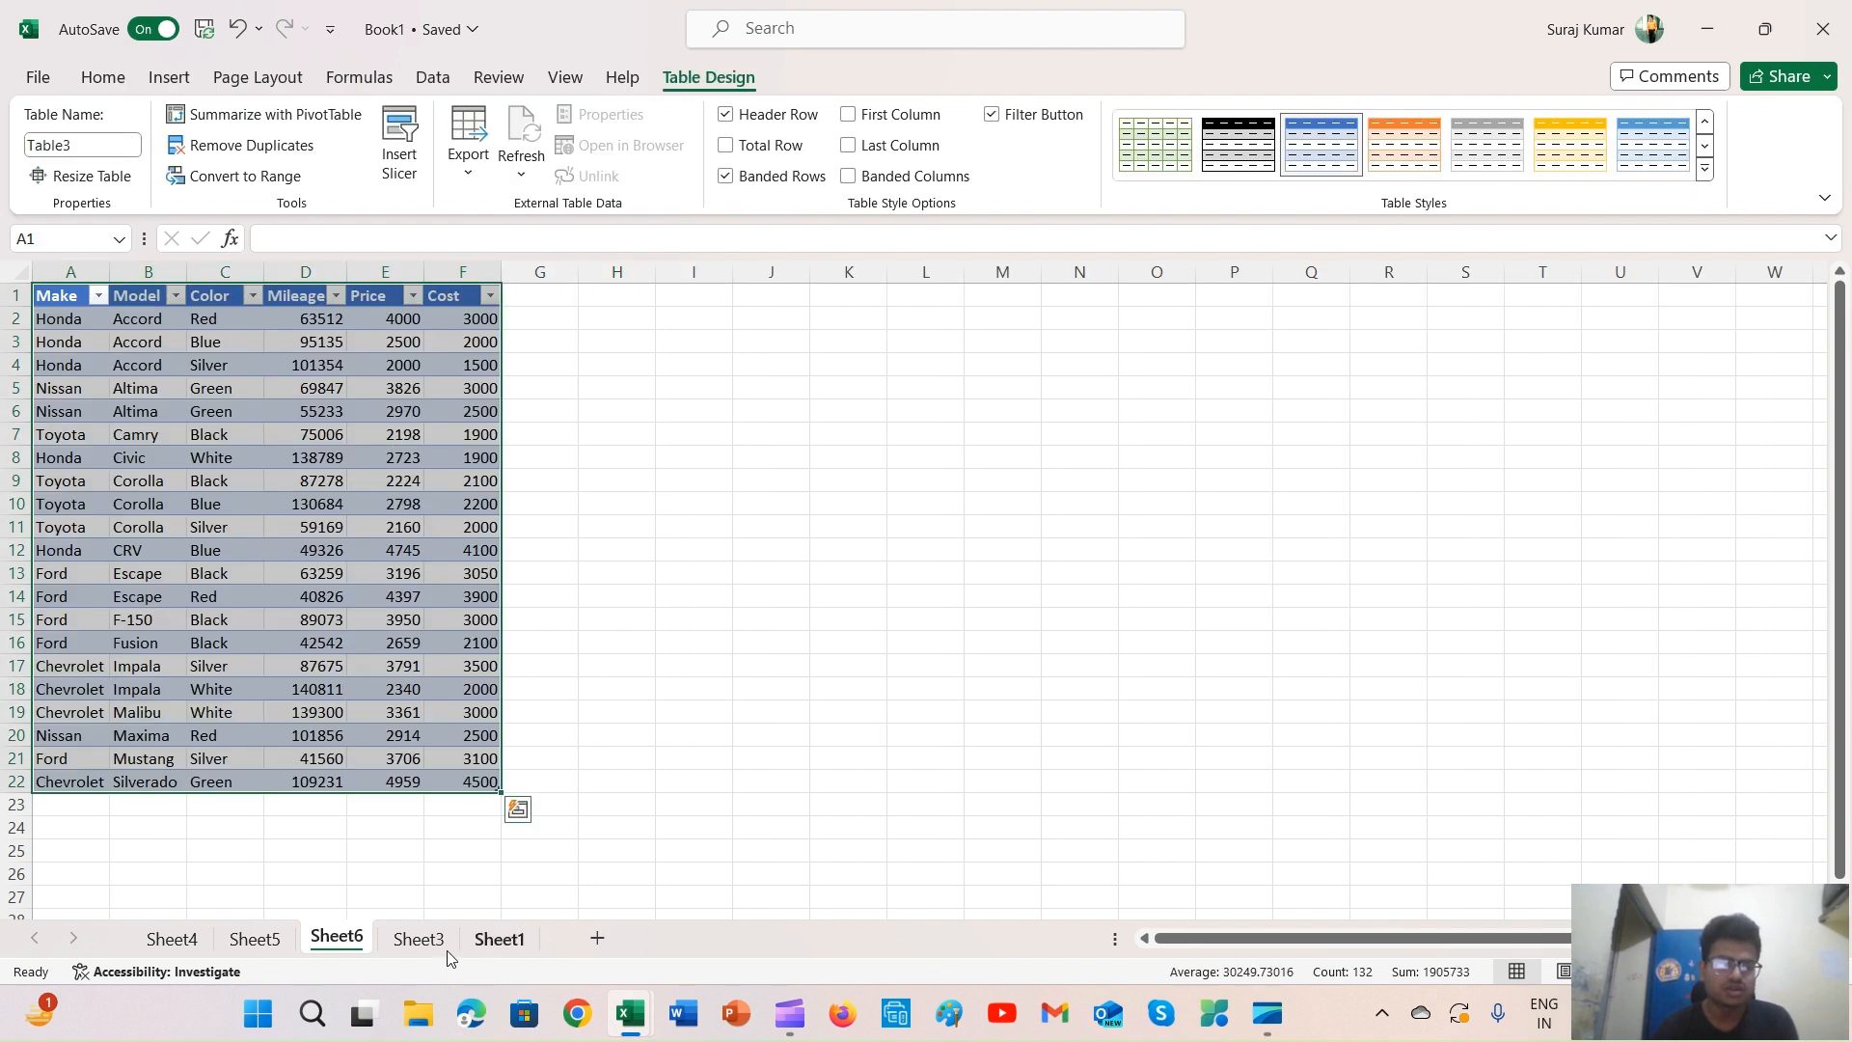
left_click(405, 944)
left_click(289, 939)
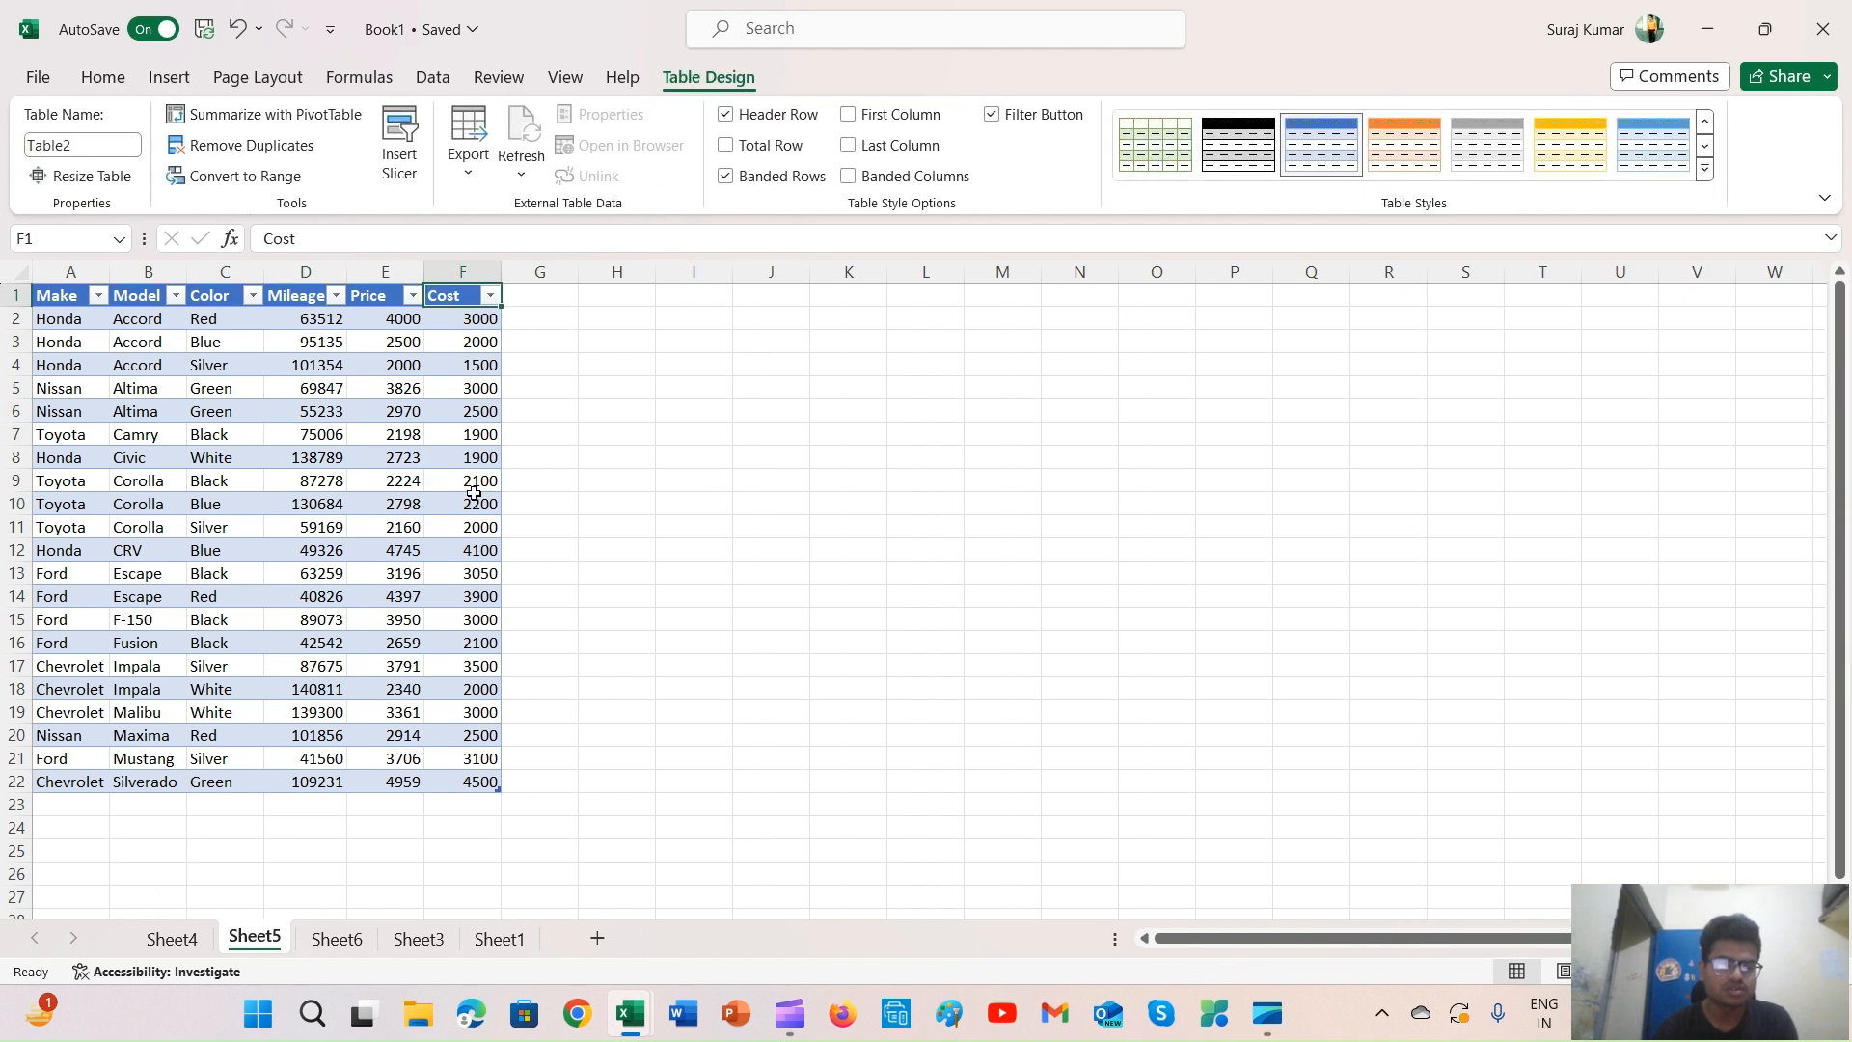
left_click(349, 943)
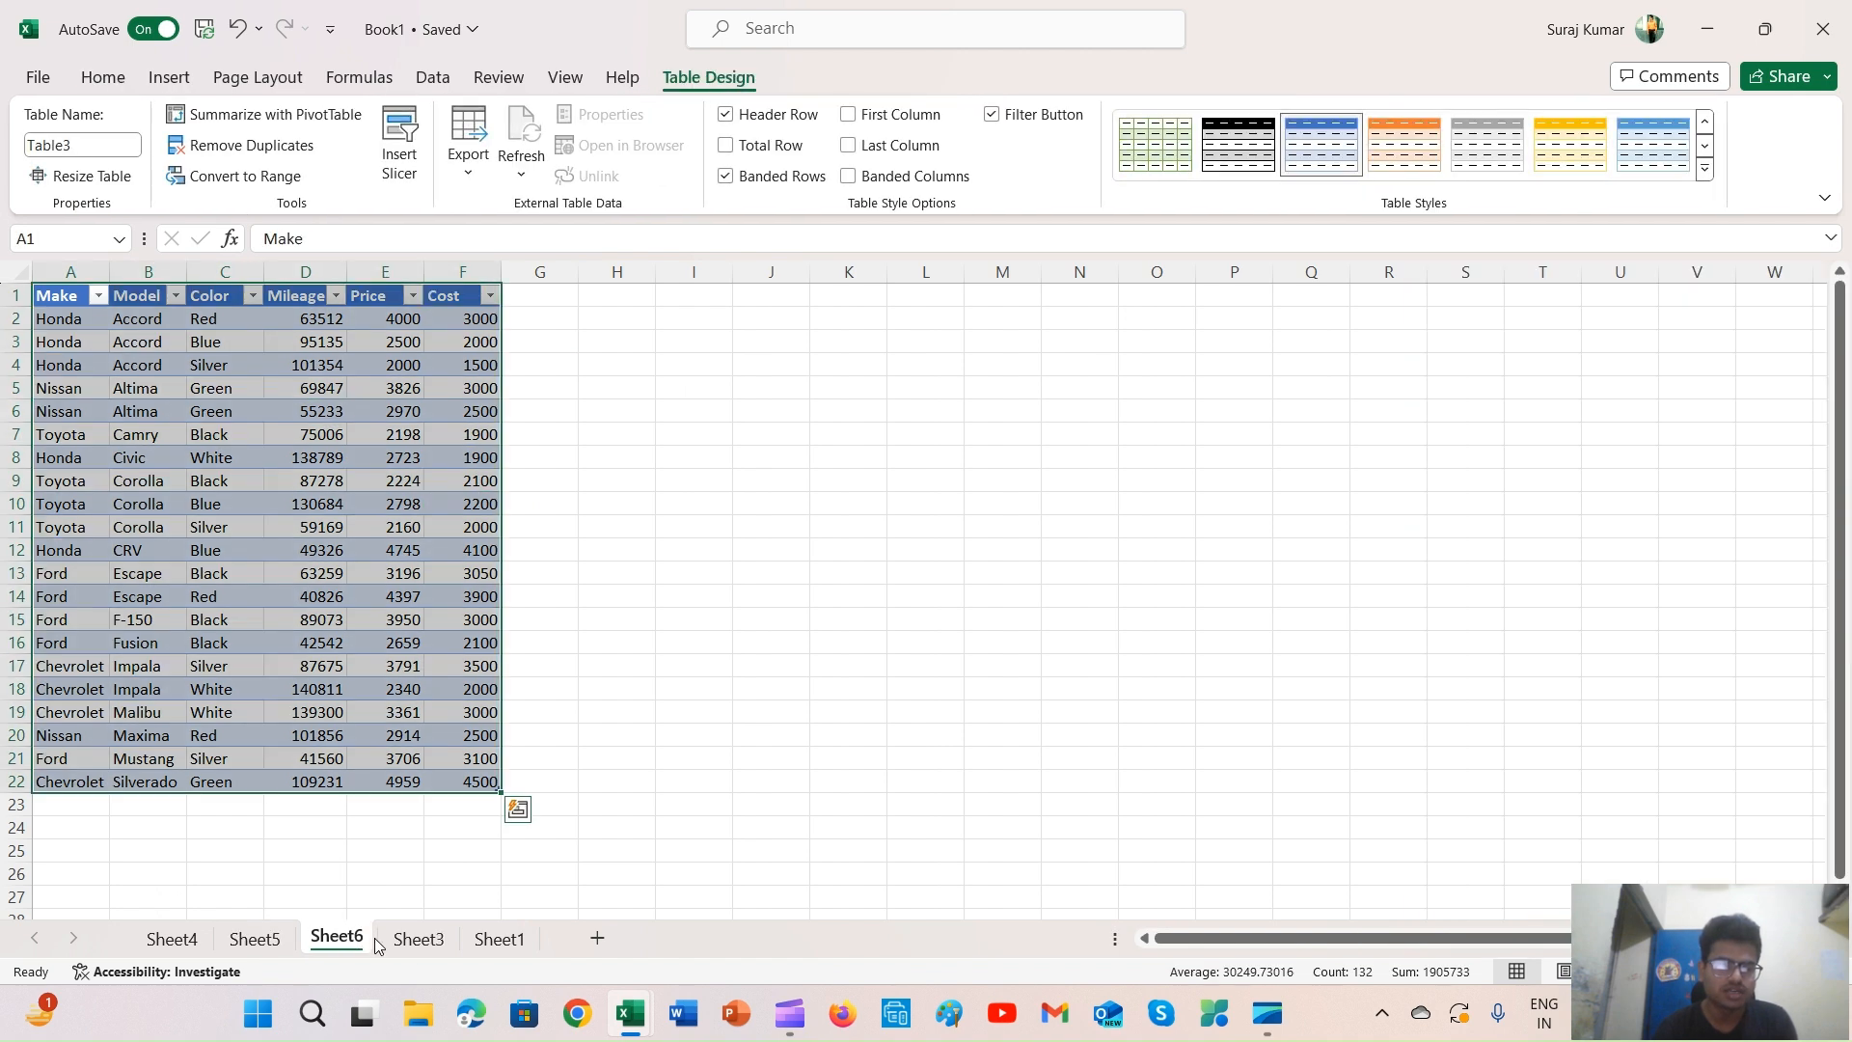
left_click(418, 938)
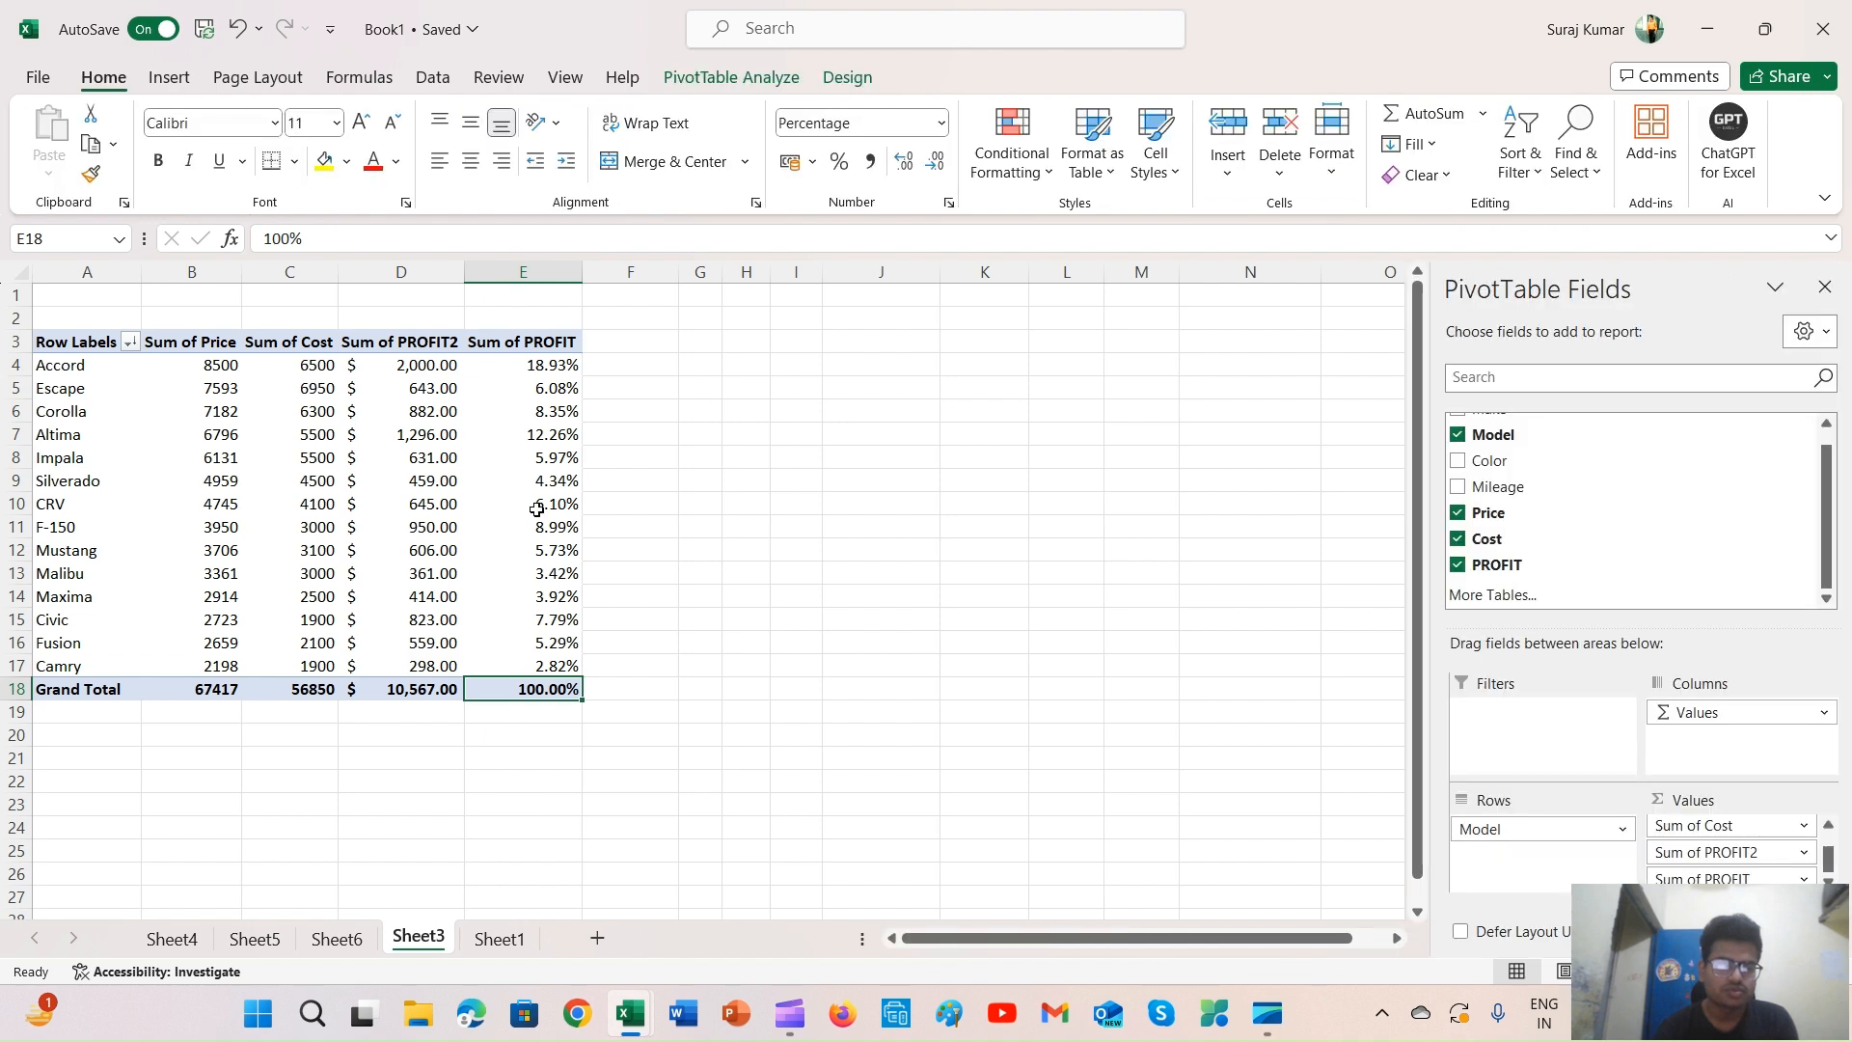
Drill down into the CRV row's PROFIT percentage to list its source records on a new sheet
left_click(539, 506)
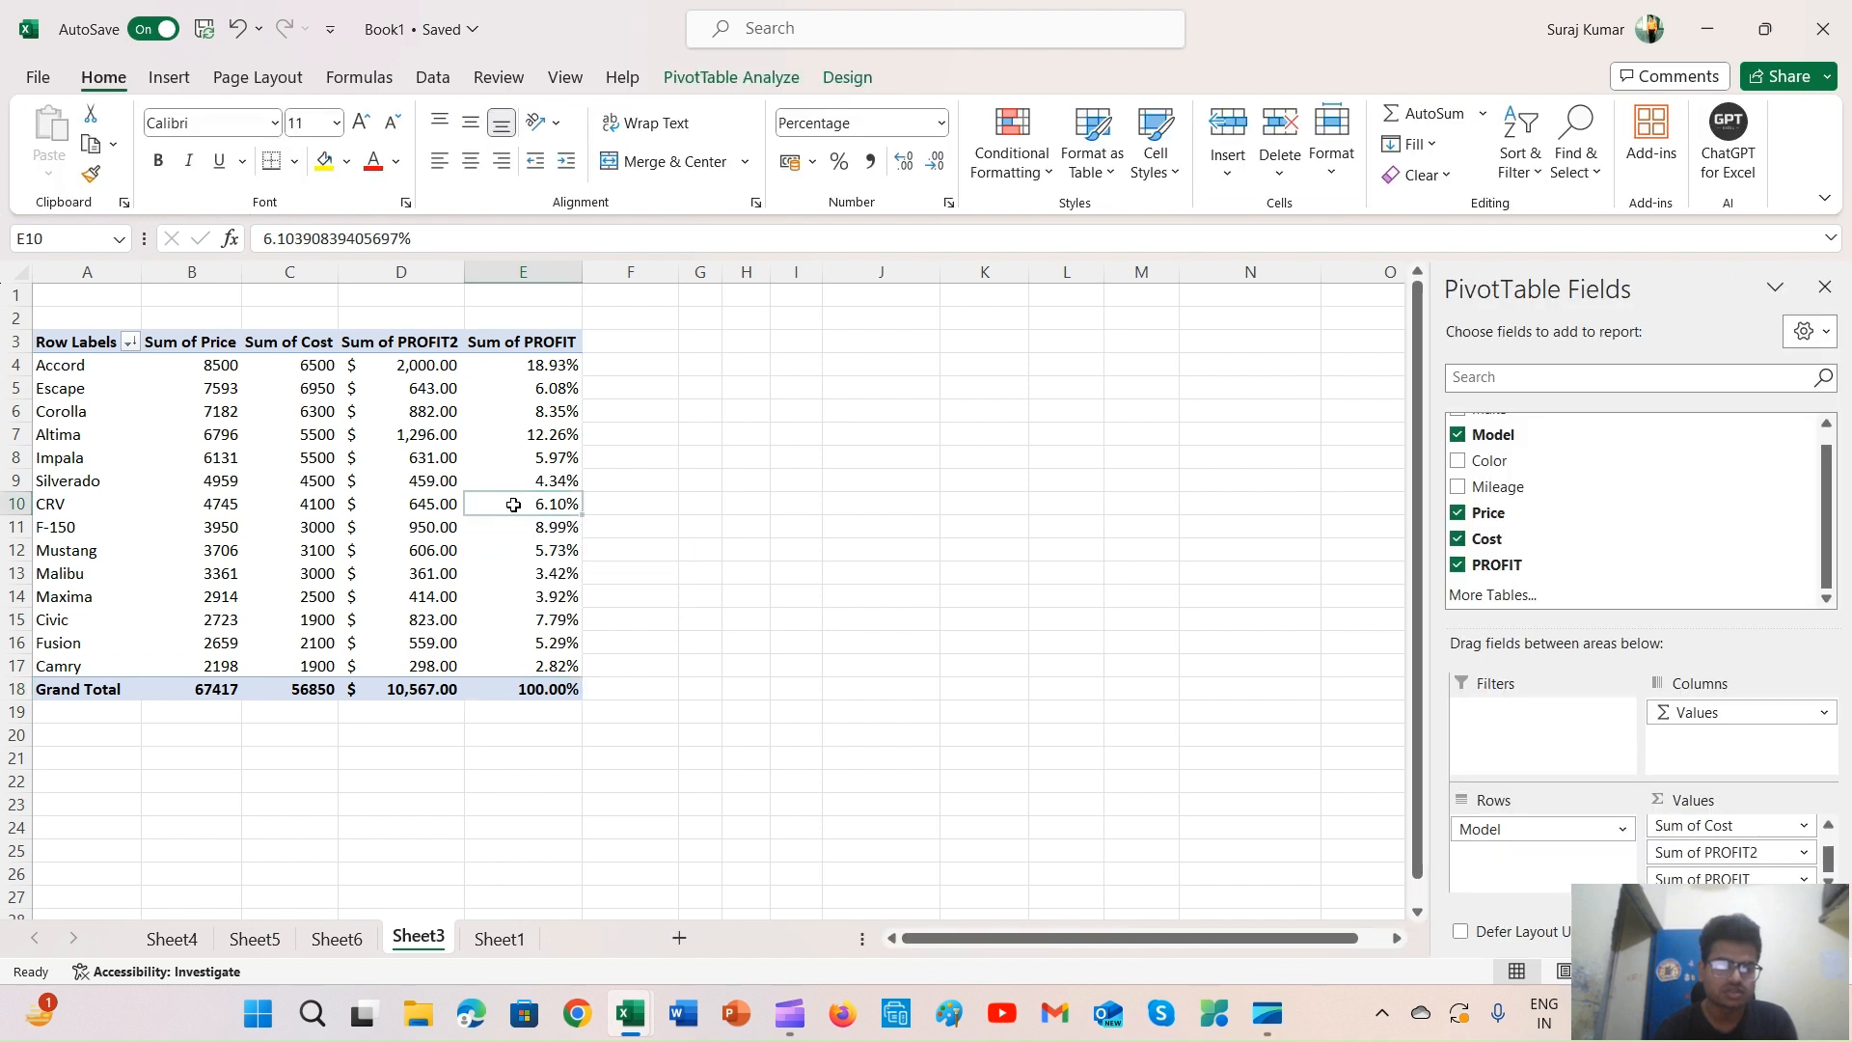
double_click(514, 506)
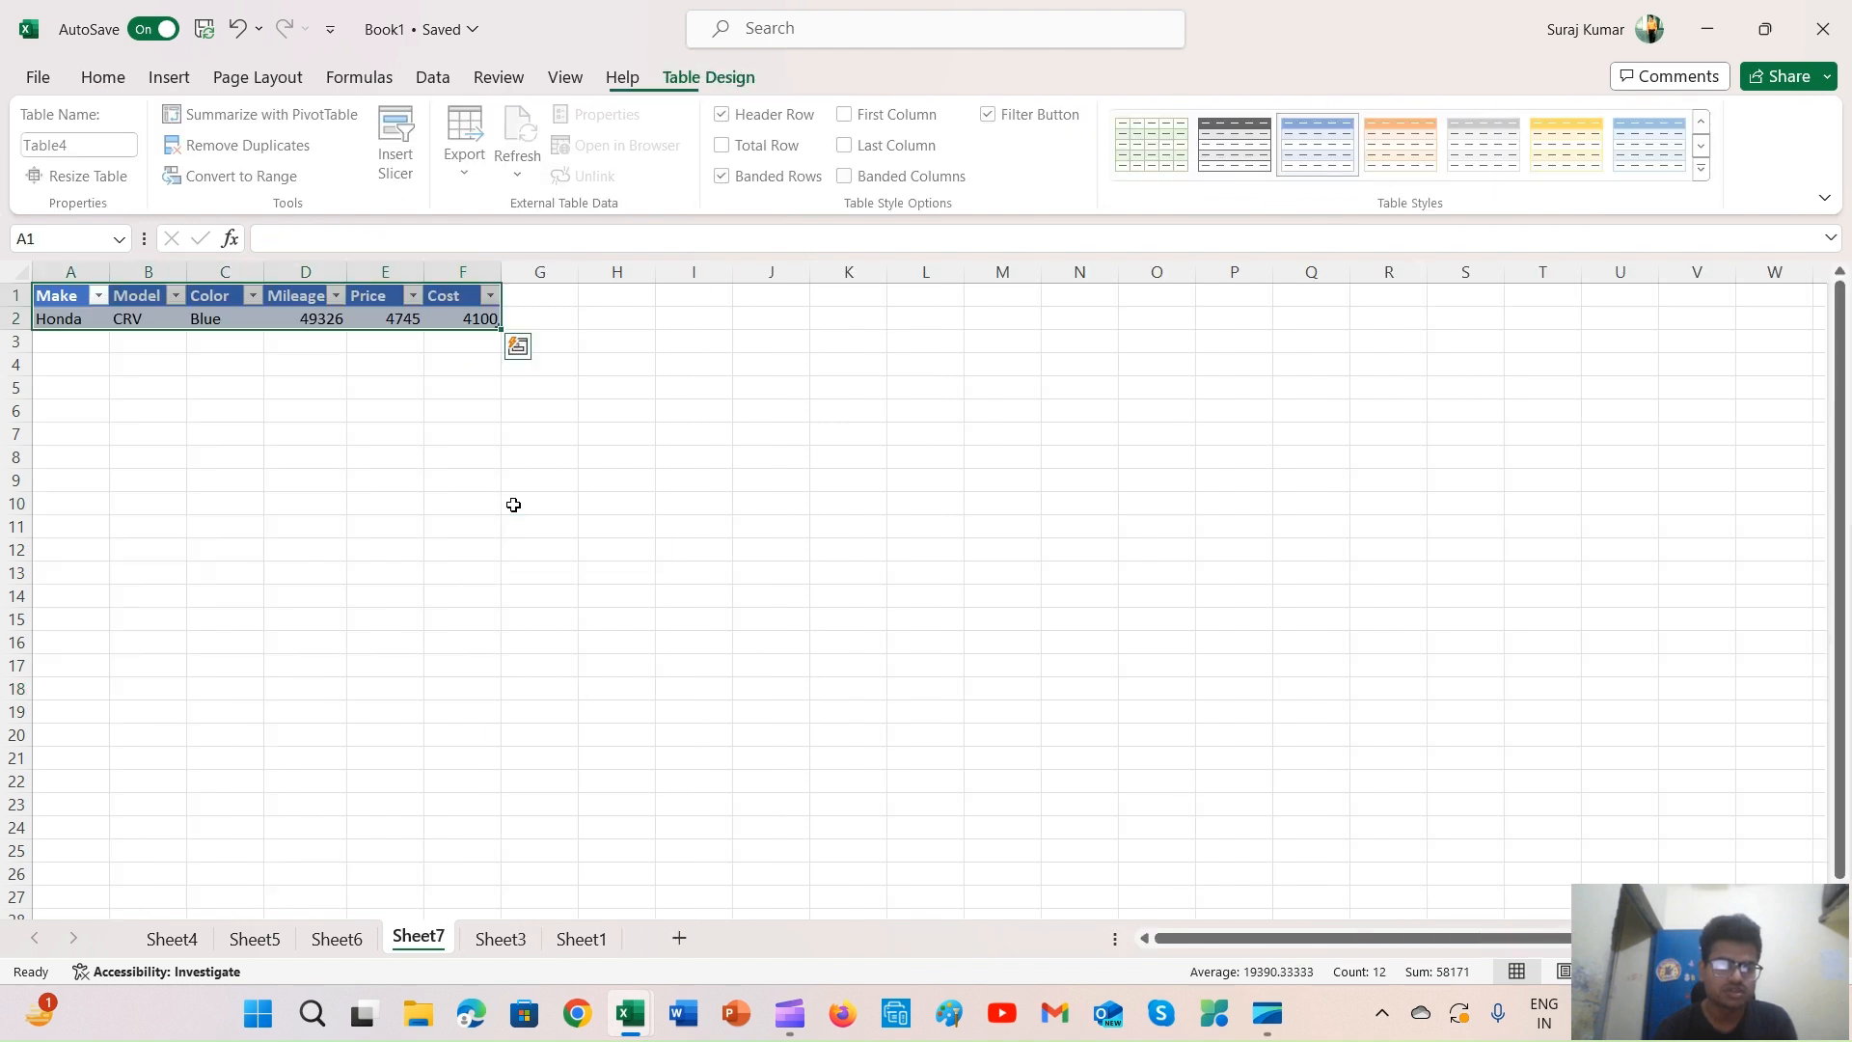
left_click(257, 364)
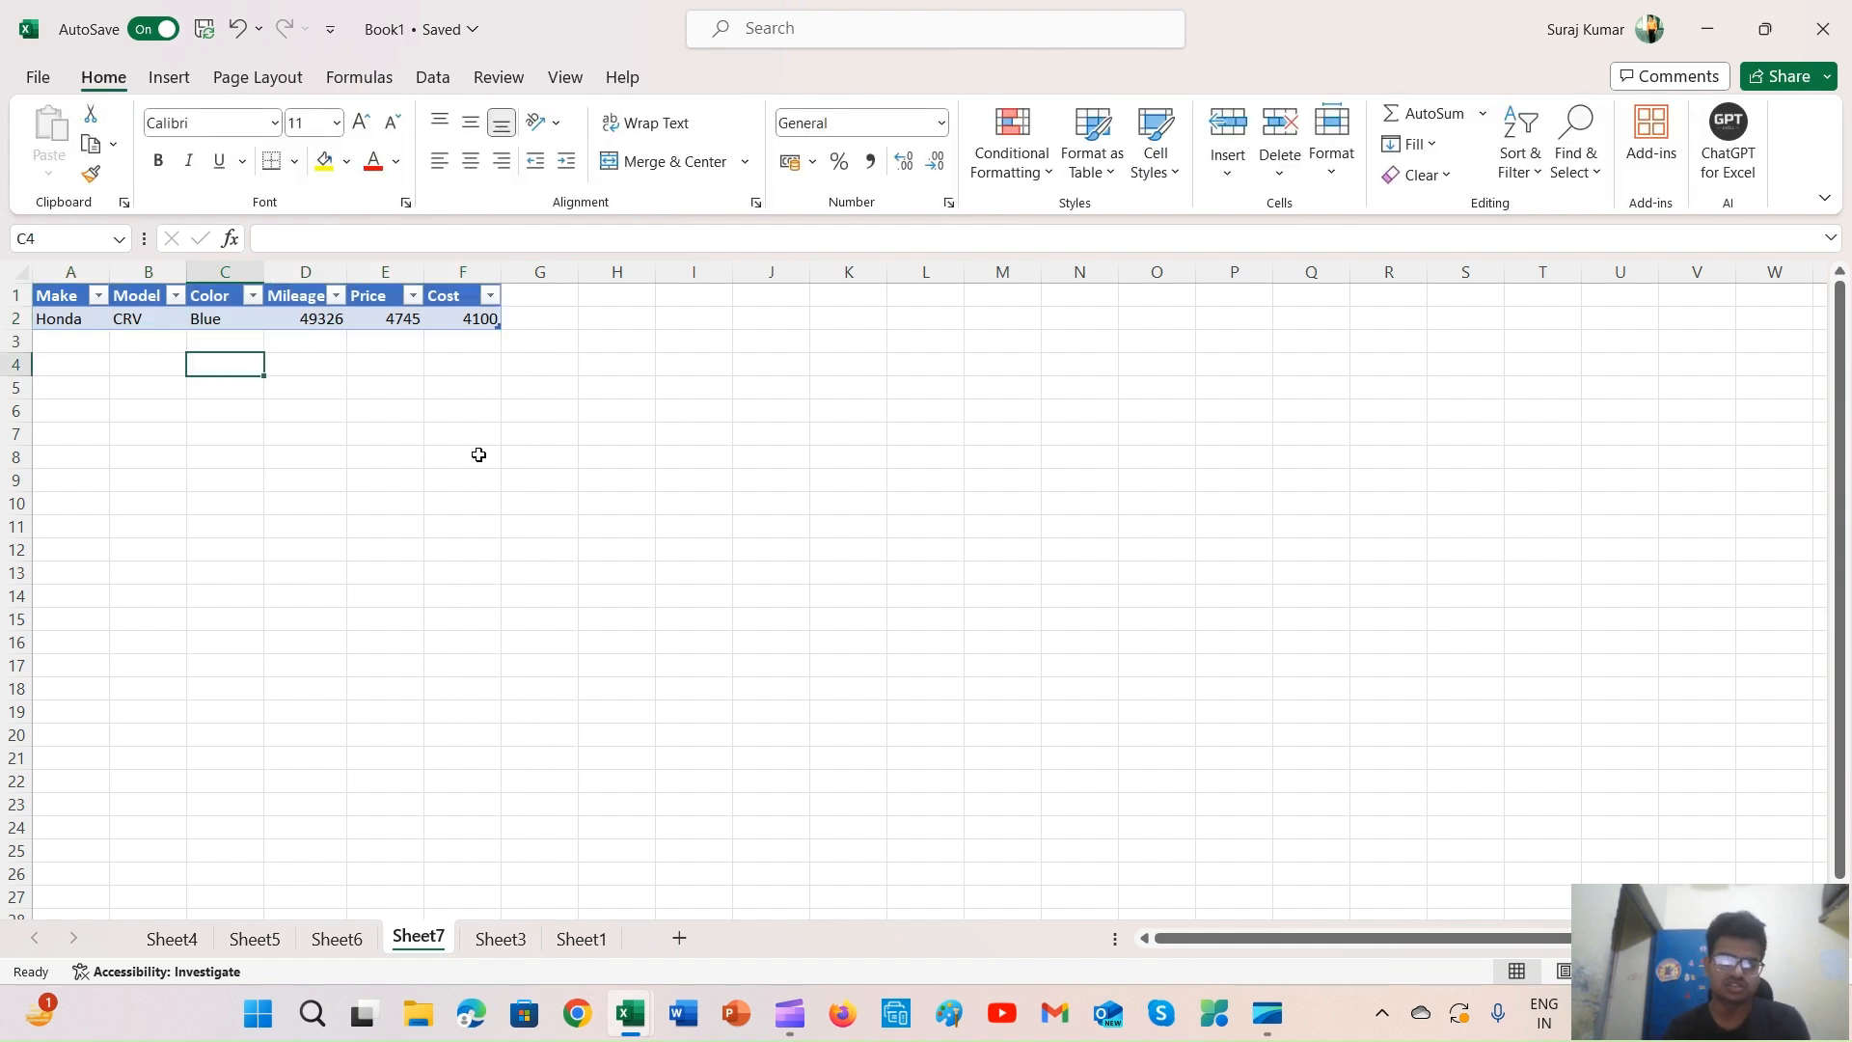
Look through the drill-down detail sheets Sheet4 to Sheet7 and return to the PivotTable on Sheet3
left_click(246, 941)
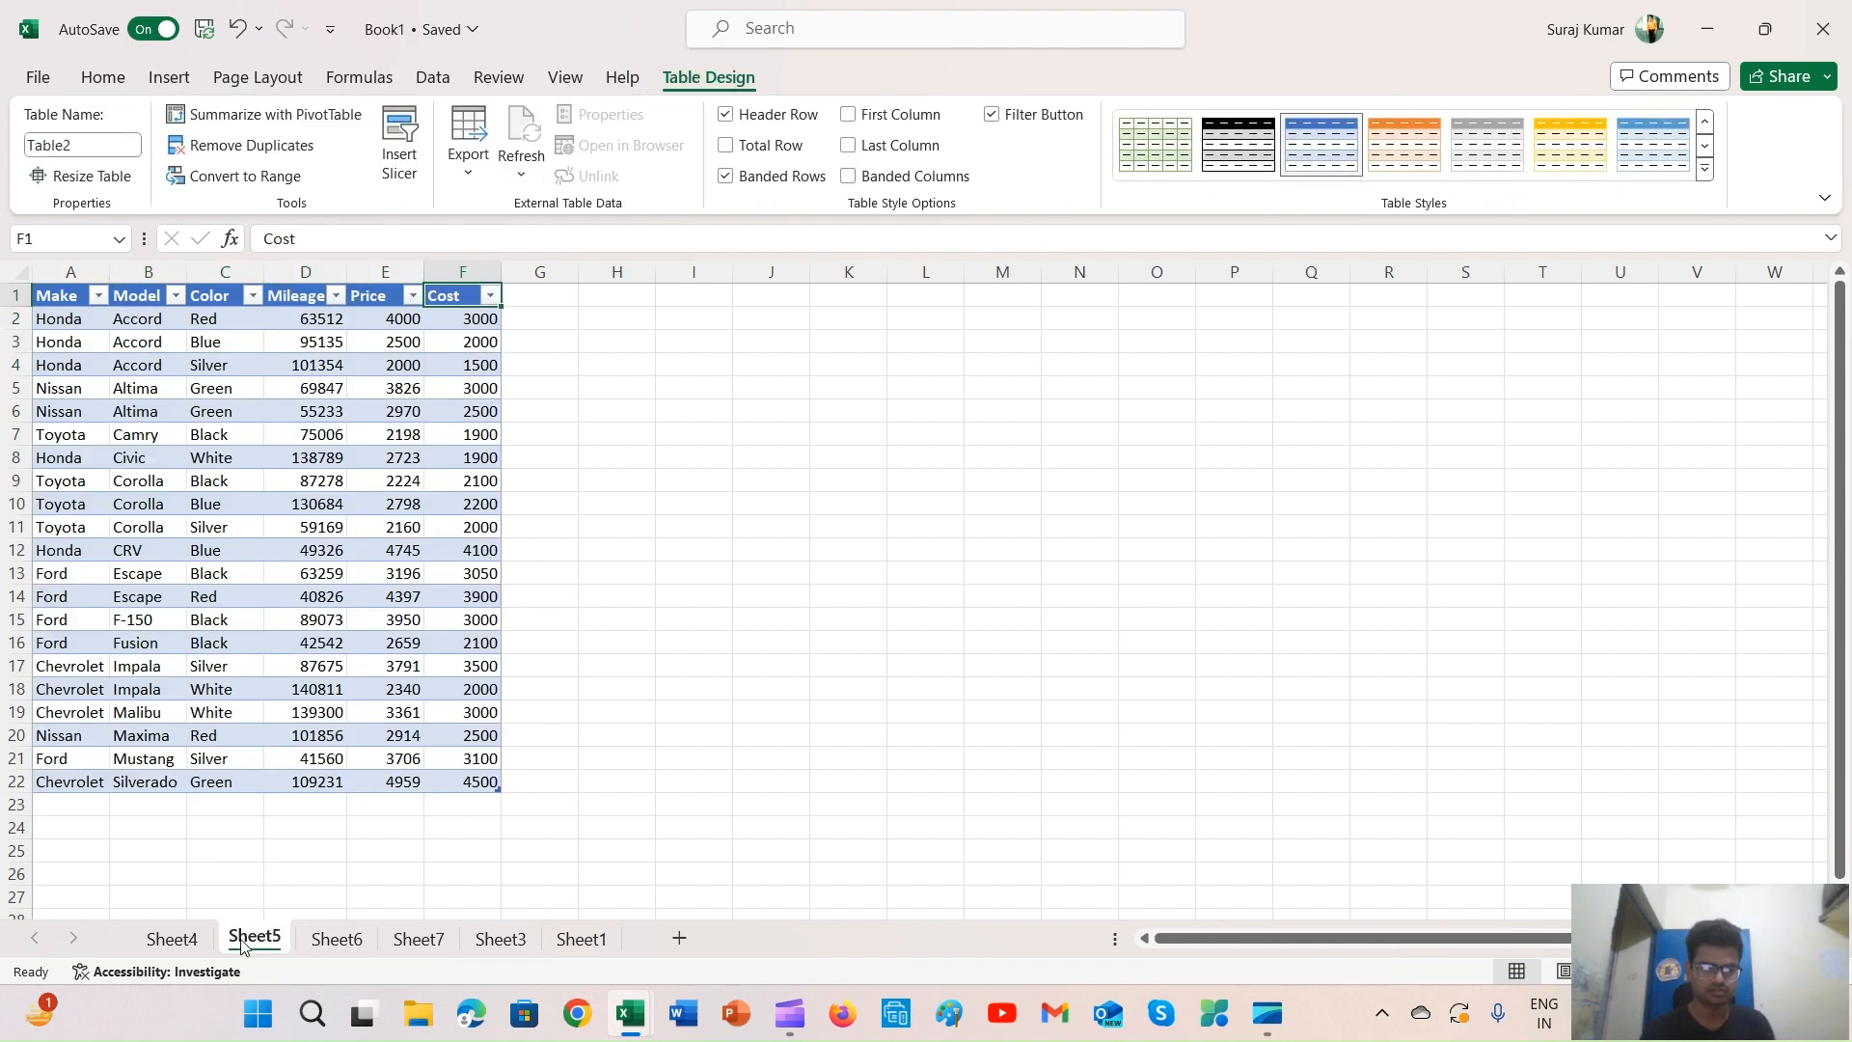
left_click(172, 938)
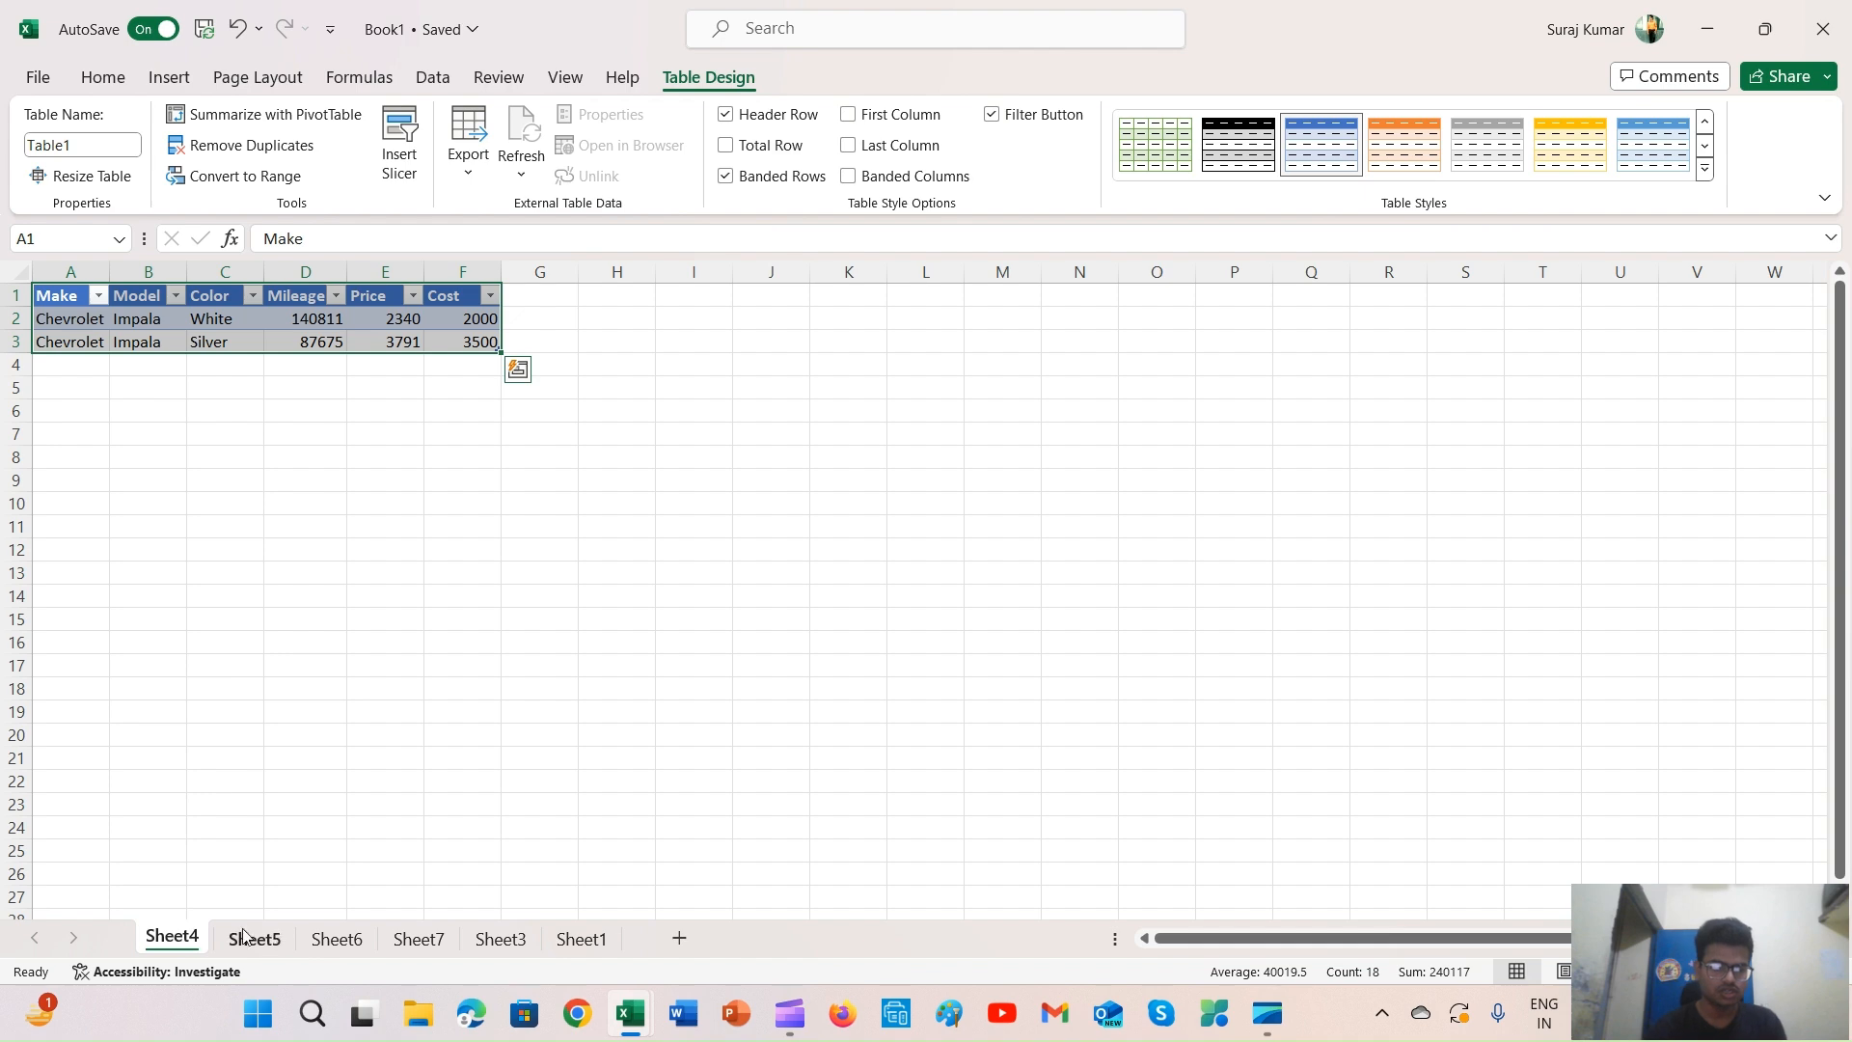
left_click(331, 938)
left_click(418, 939)
left_click(504, 941)
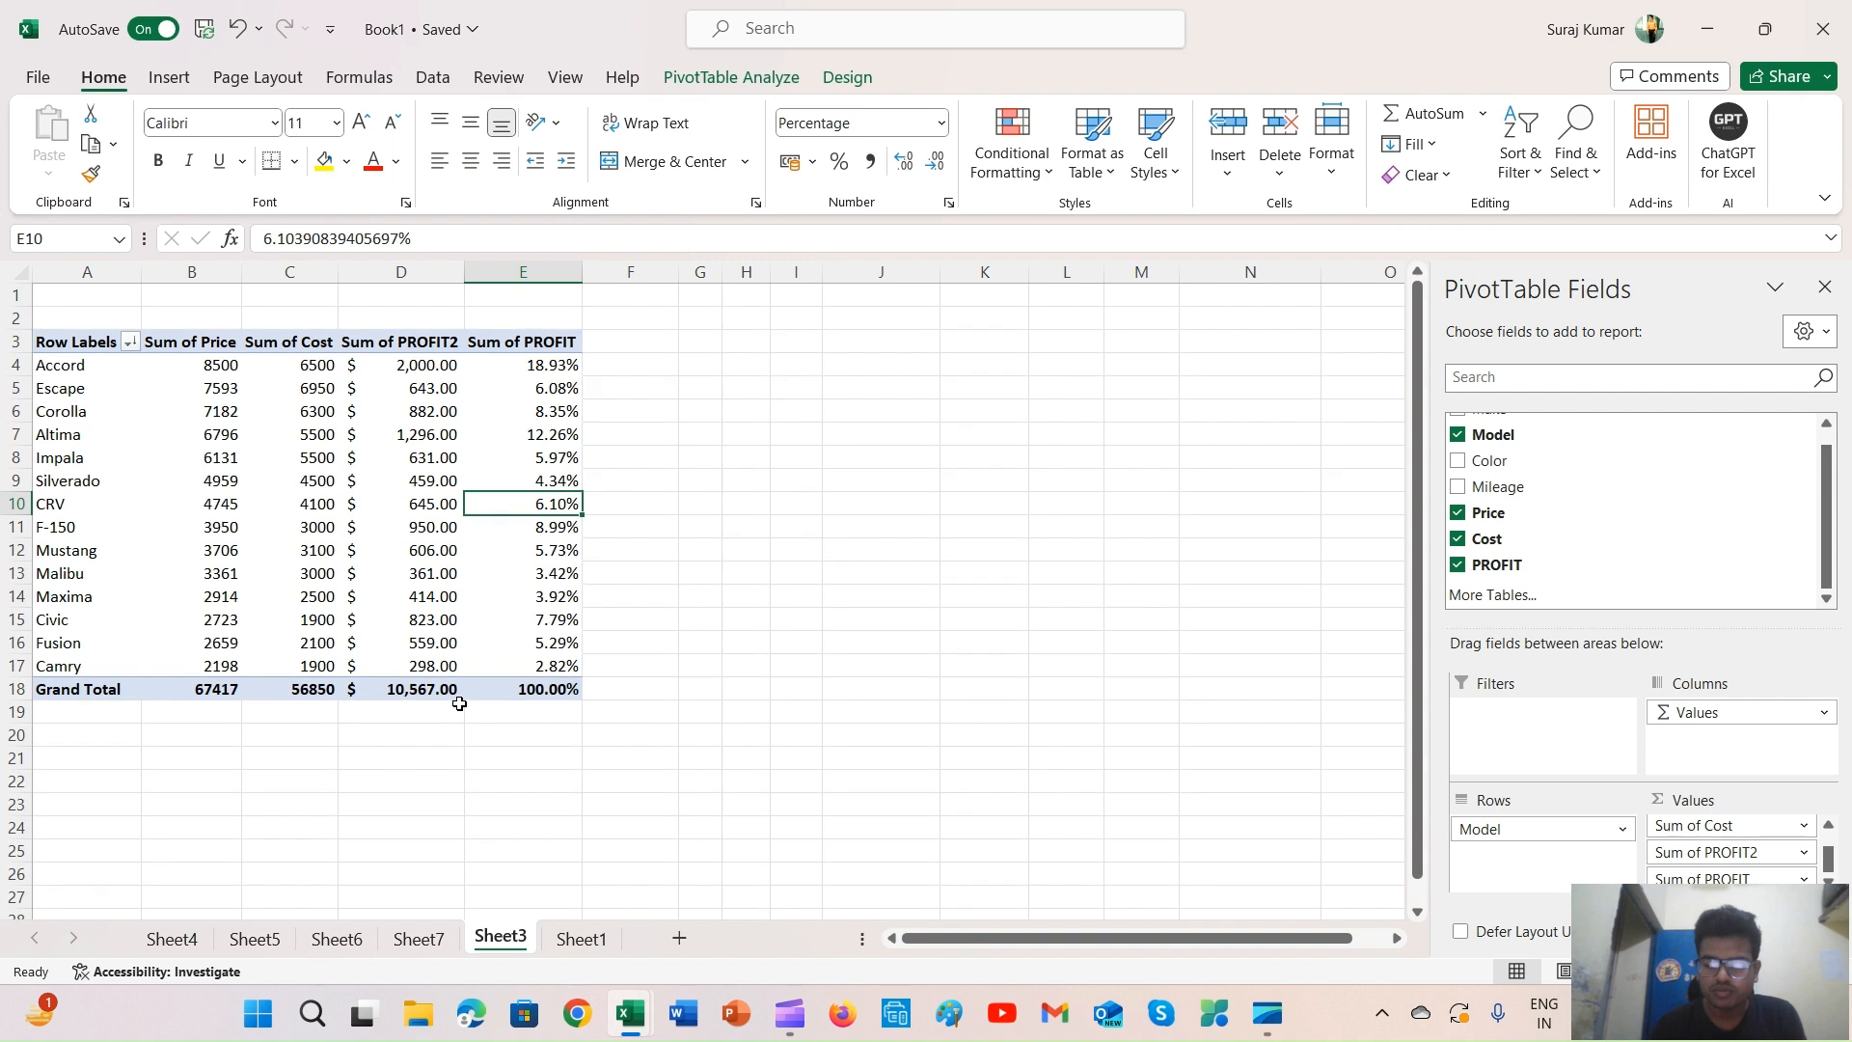
key("ctrl+Up")
key("ctrl+Up")
key("ctrl+Left")
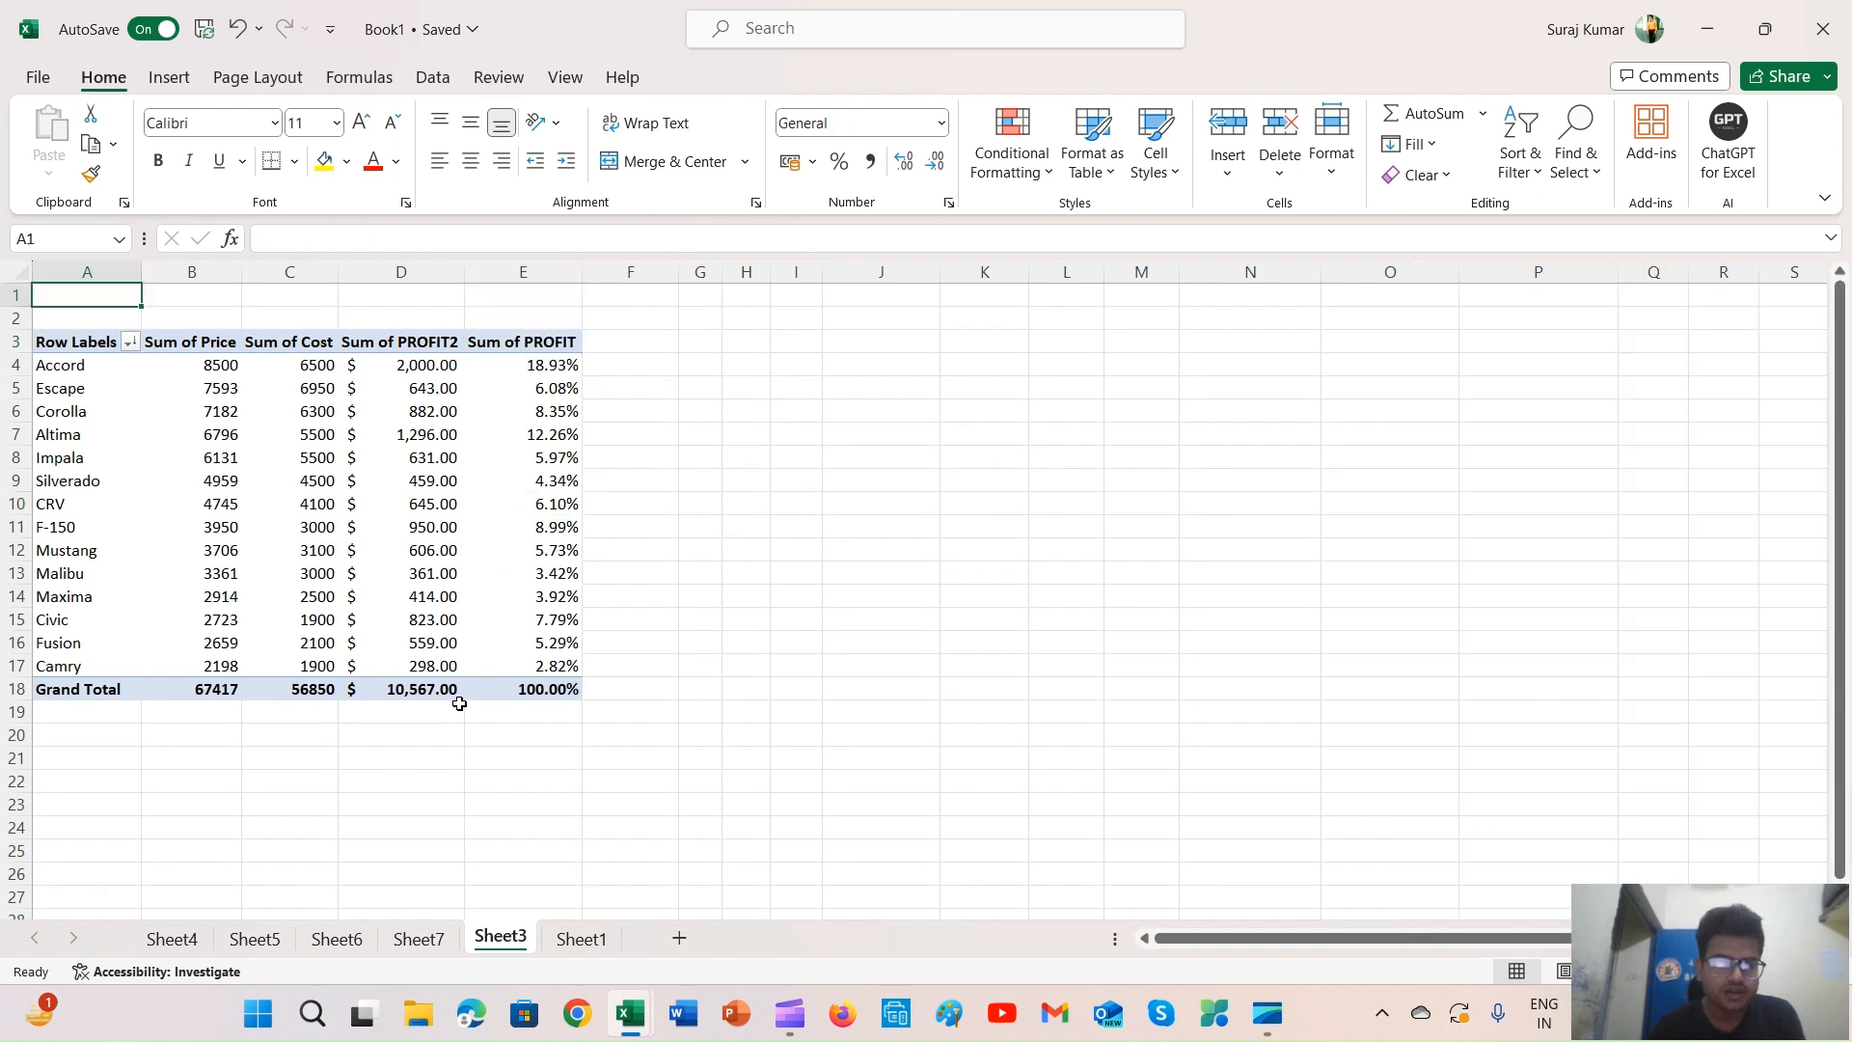
left_click(207, 435)
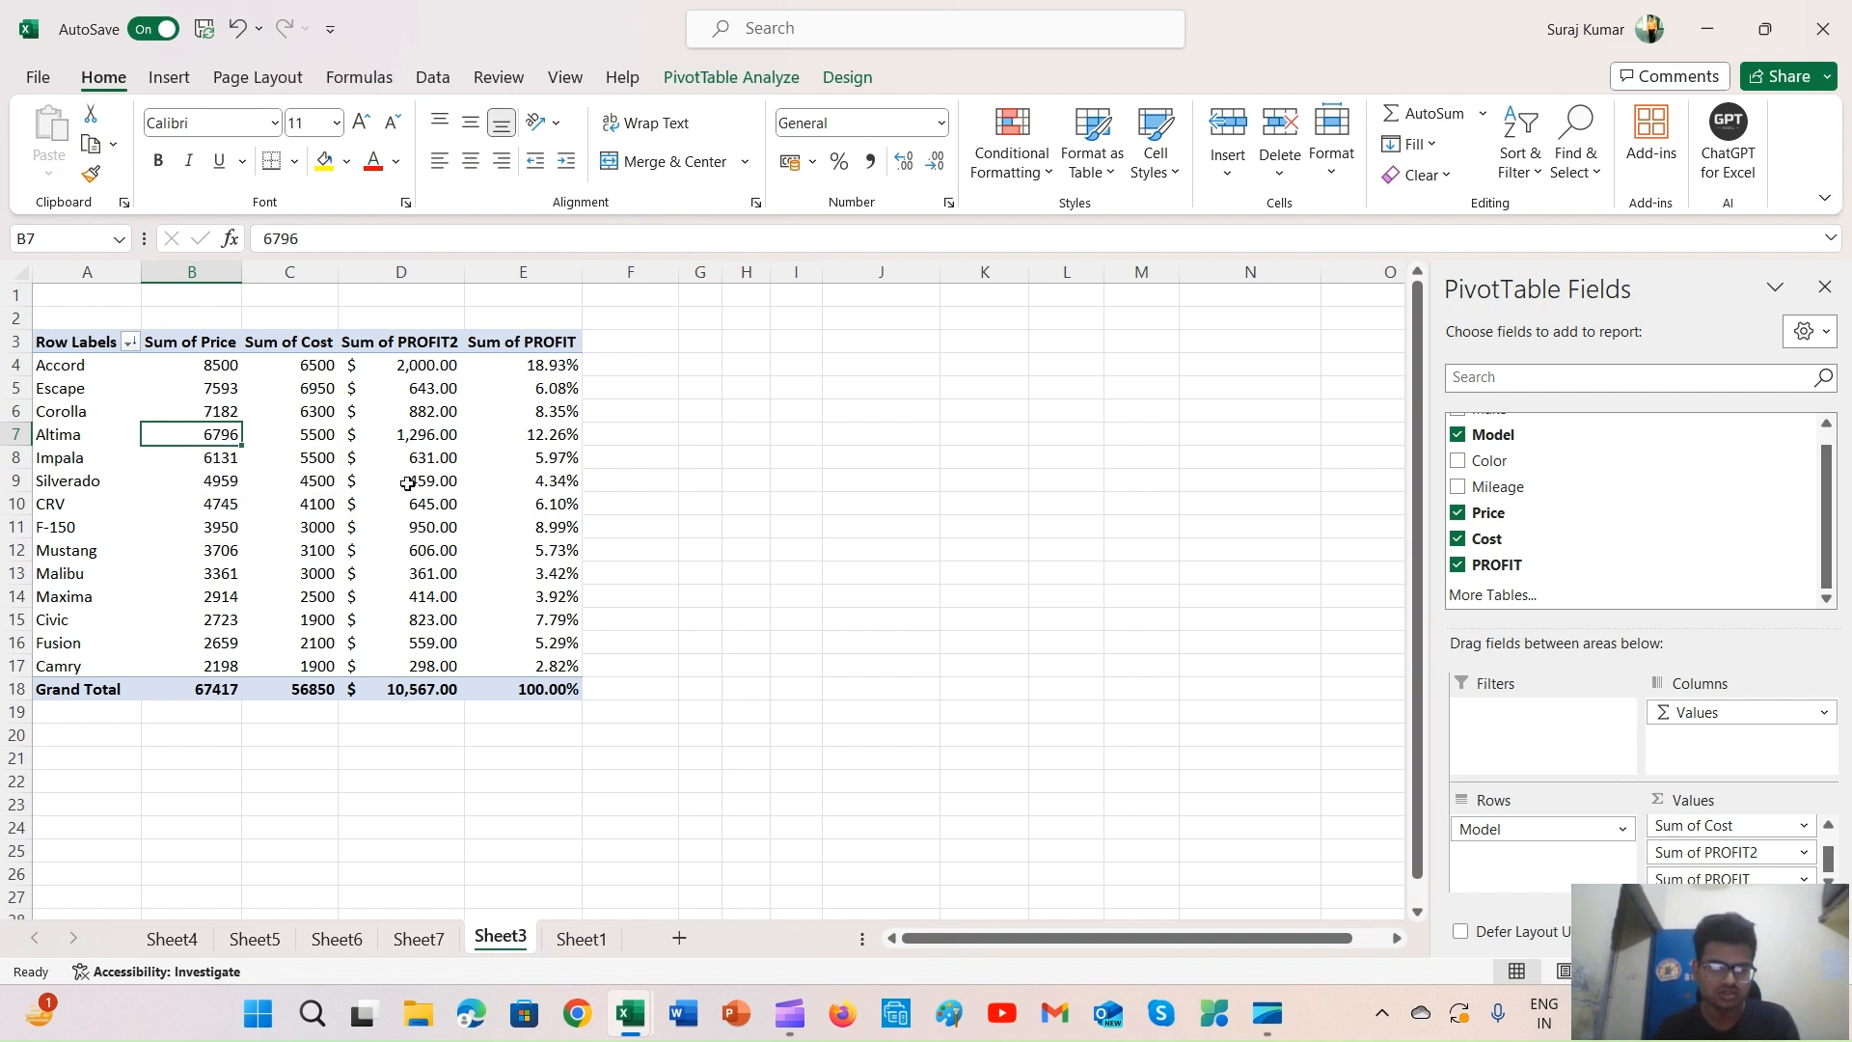
left_click(452, 503)
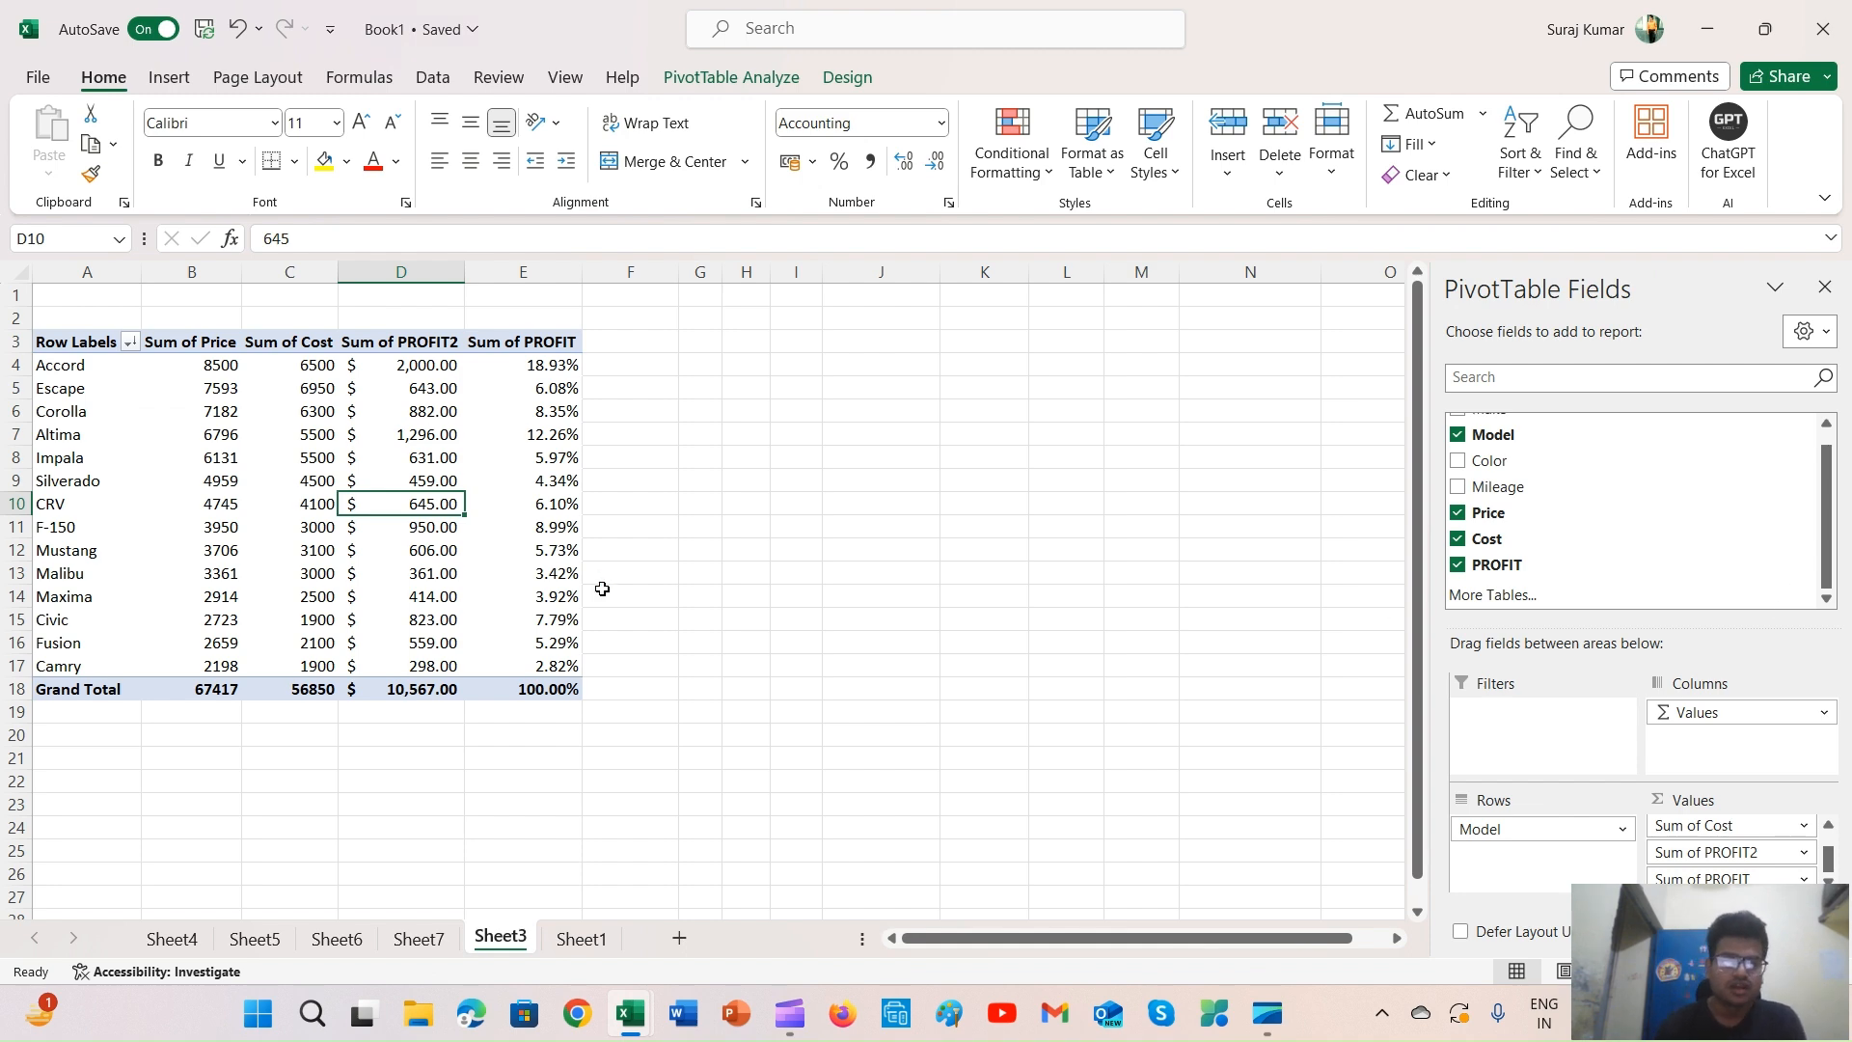
key("super+Tab")
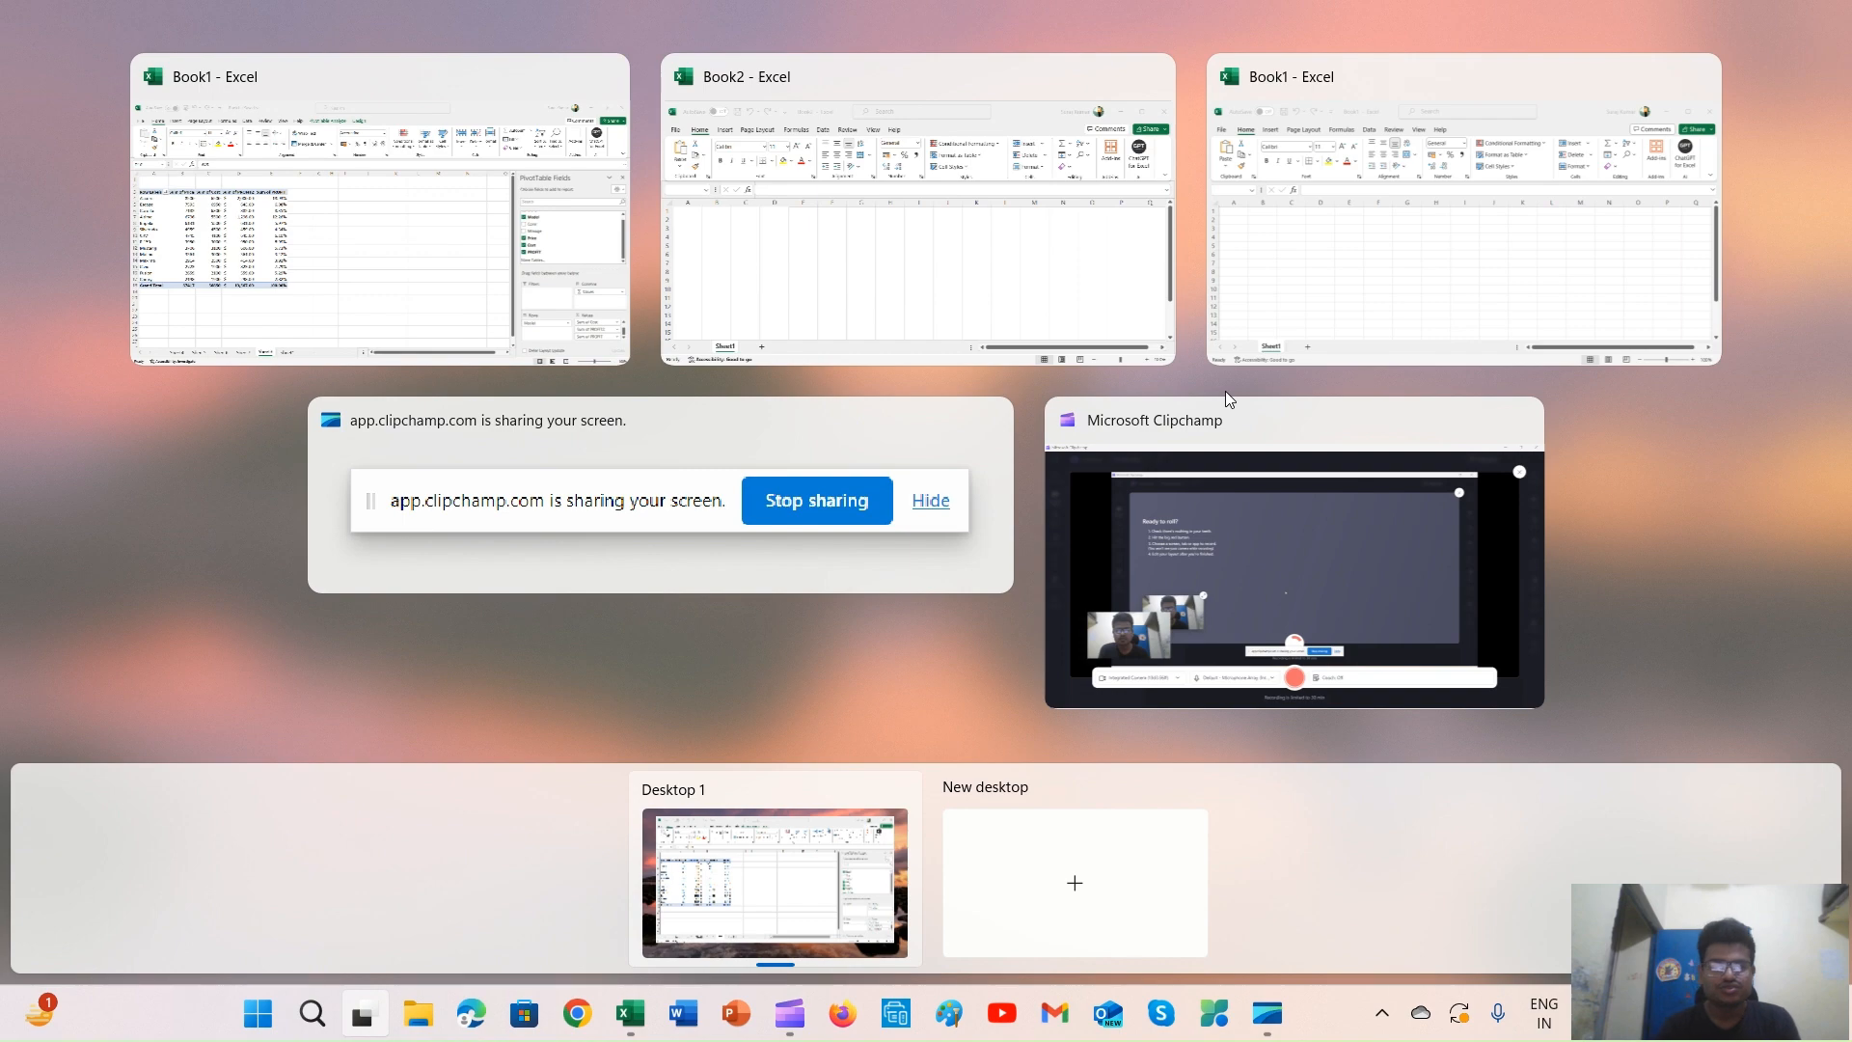
left_click(1231, 527)
mouse_move(932, 872)
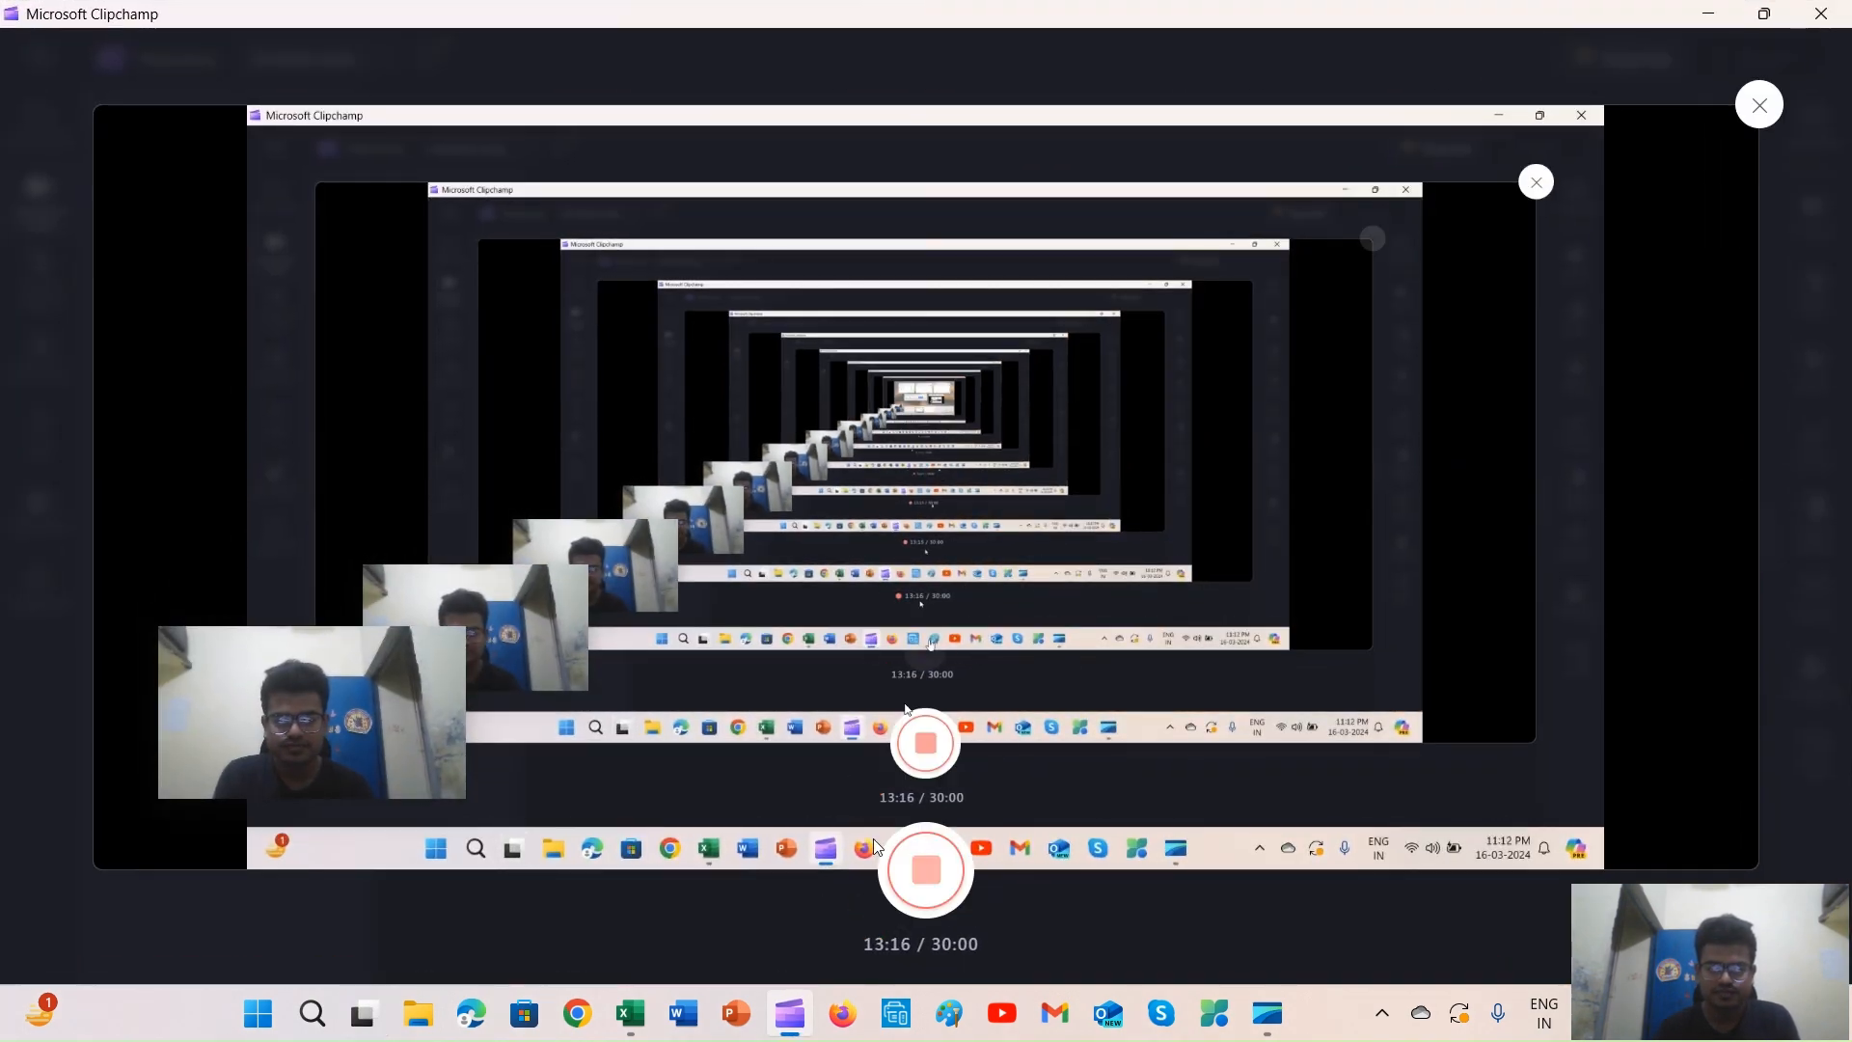